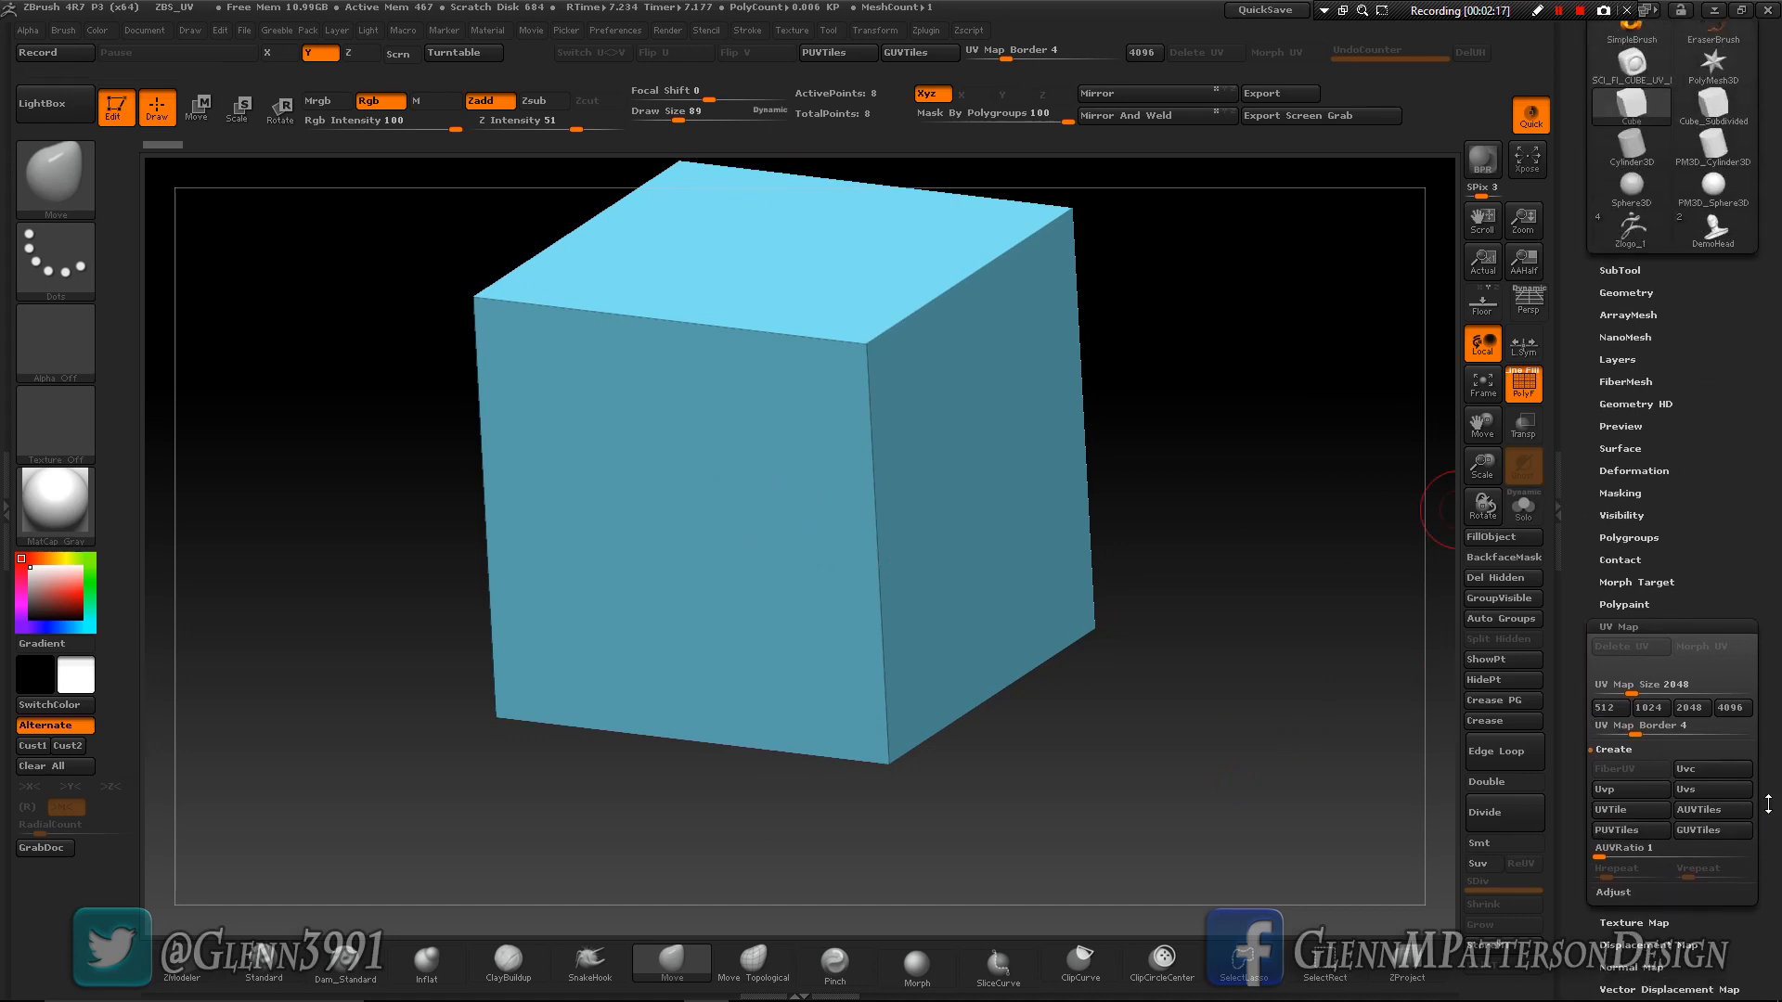
- Create UVTile coordinates for the cube and load the UVMaster_c1.jpg texture from the UVMaster_checkers folder
{"action": "left_click", "coordinate": [1623, 811]}
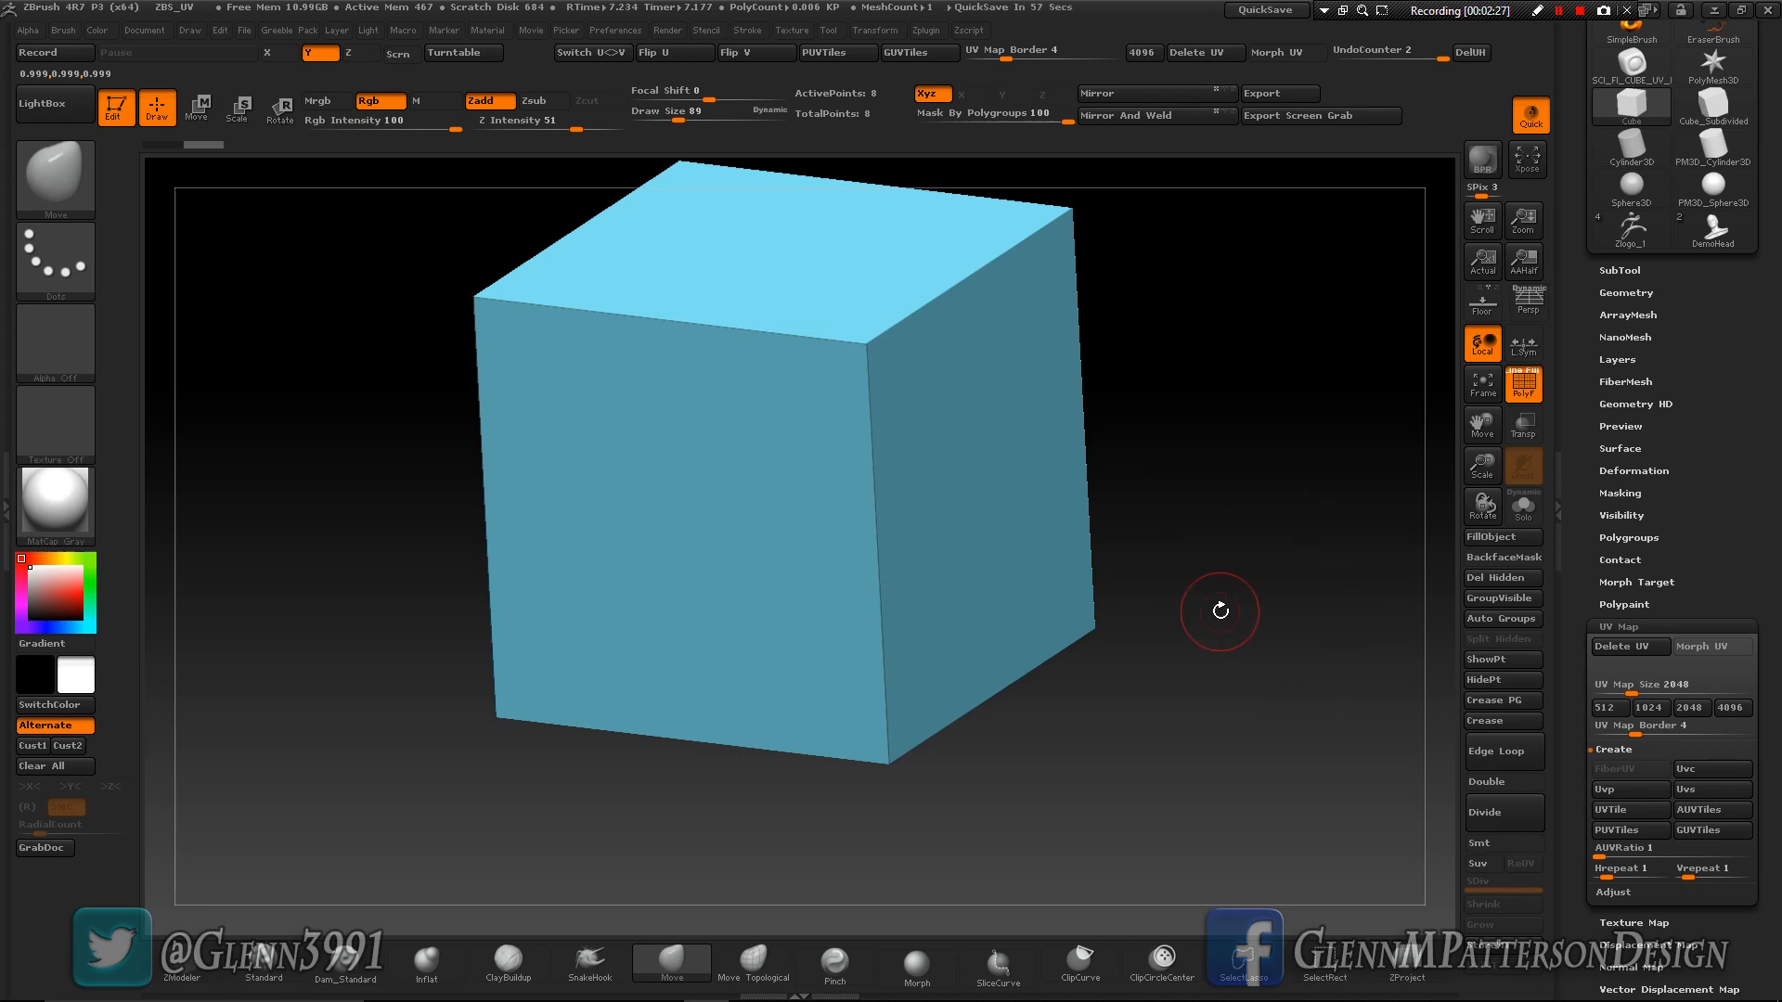
{"action": "key", "text": "comma"}
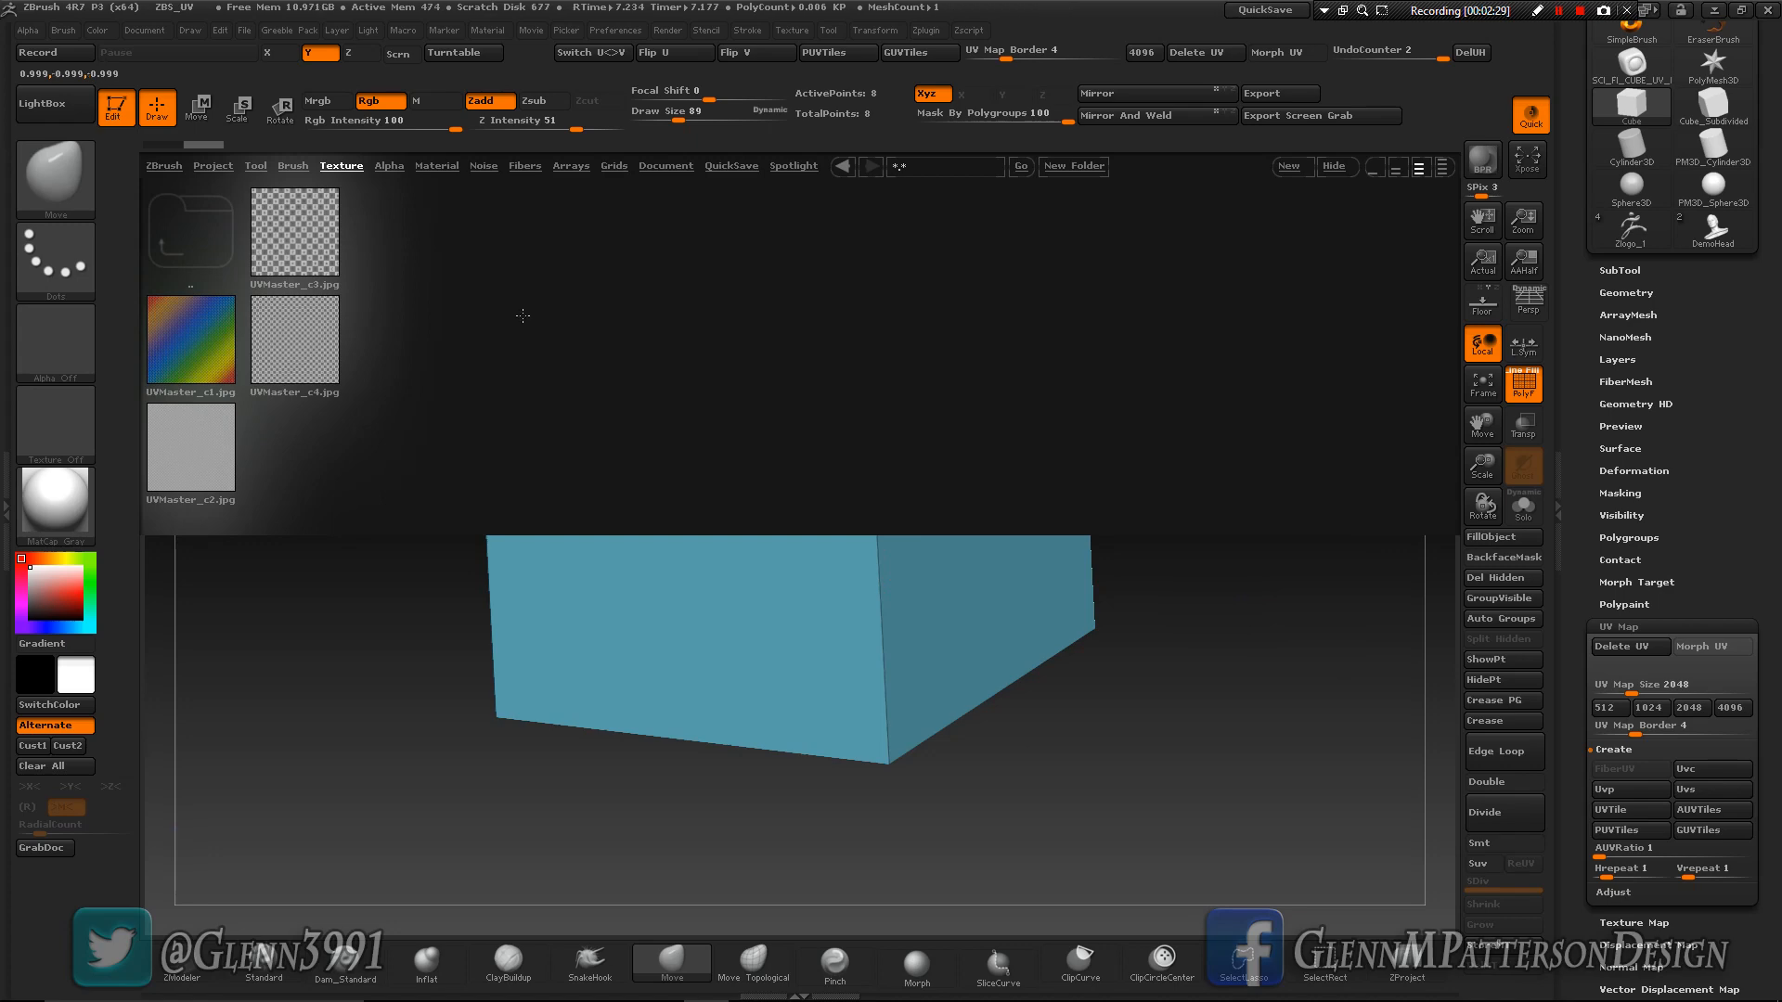
{"action": "left_click", "coordinate": [337, 168]}
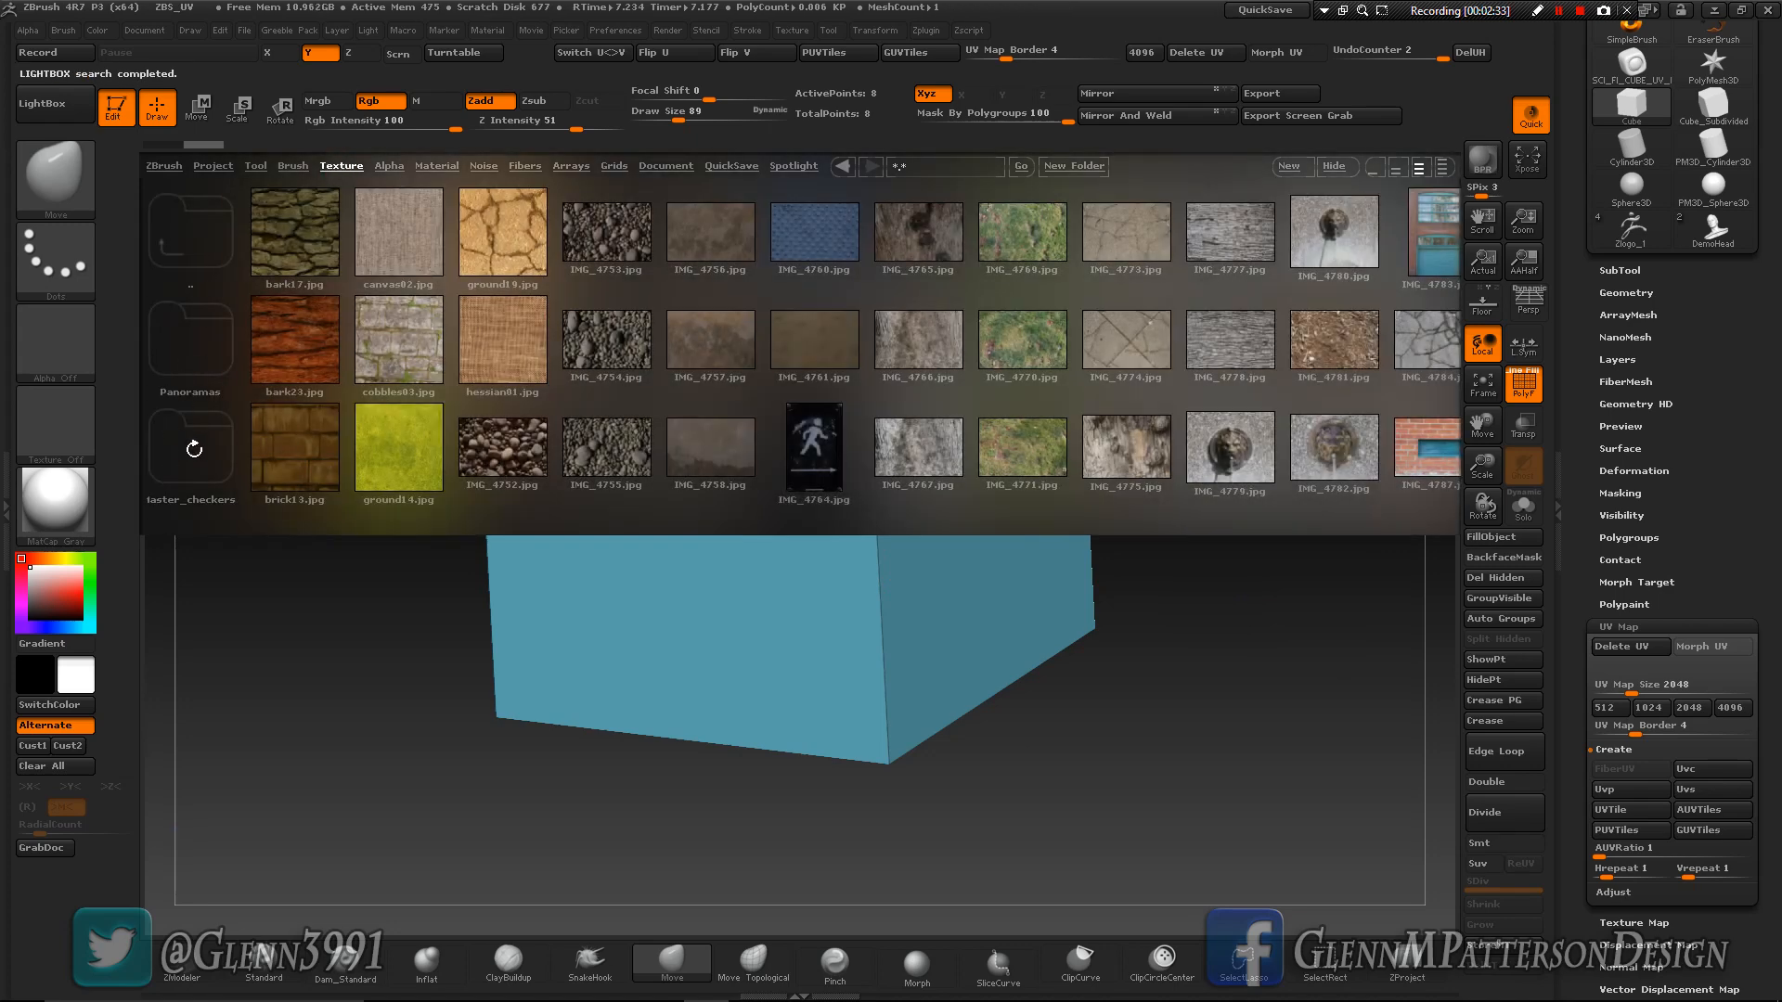
{"action": "left_click", "coordinate": [194, 451]}
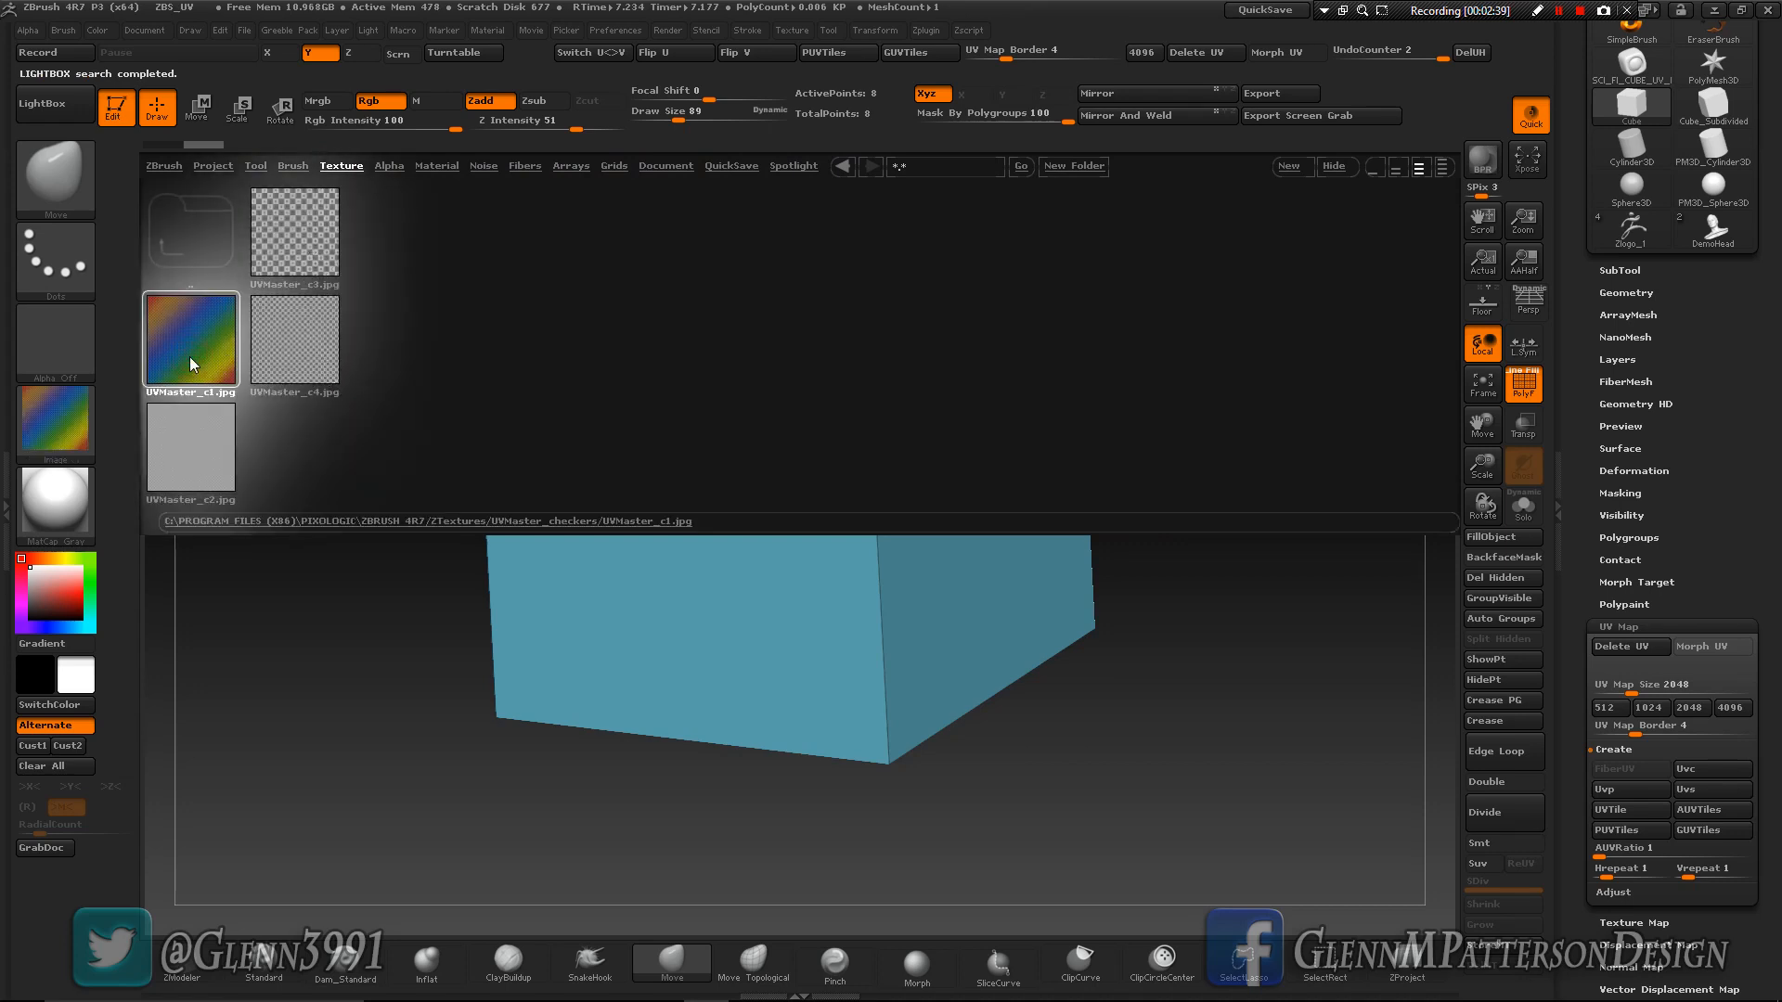
{"action": "mouse_move", "coordinate": [51, 430]}
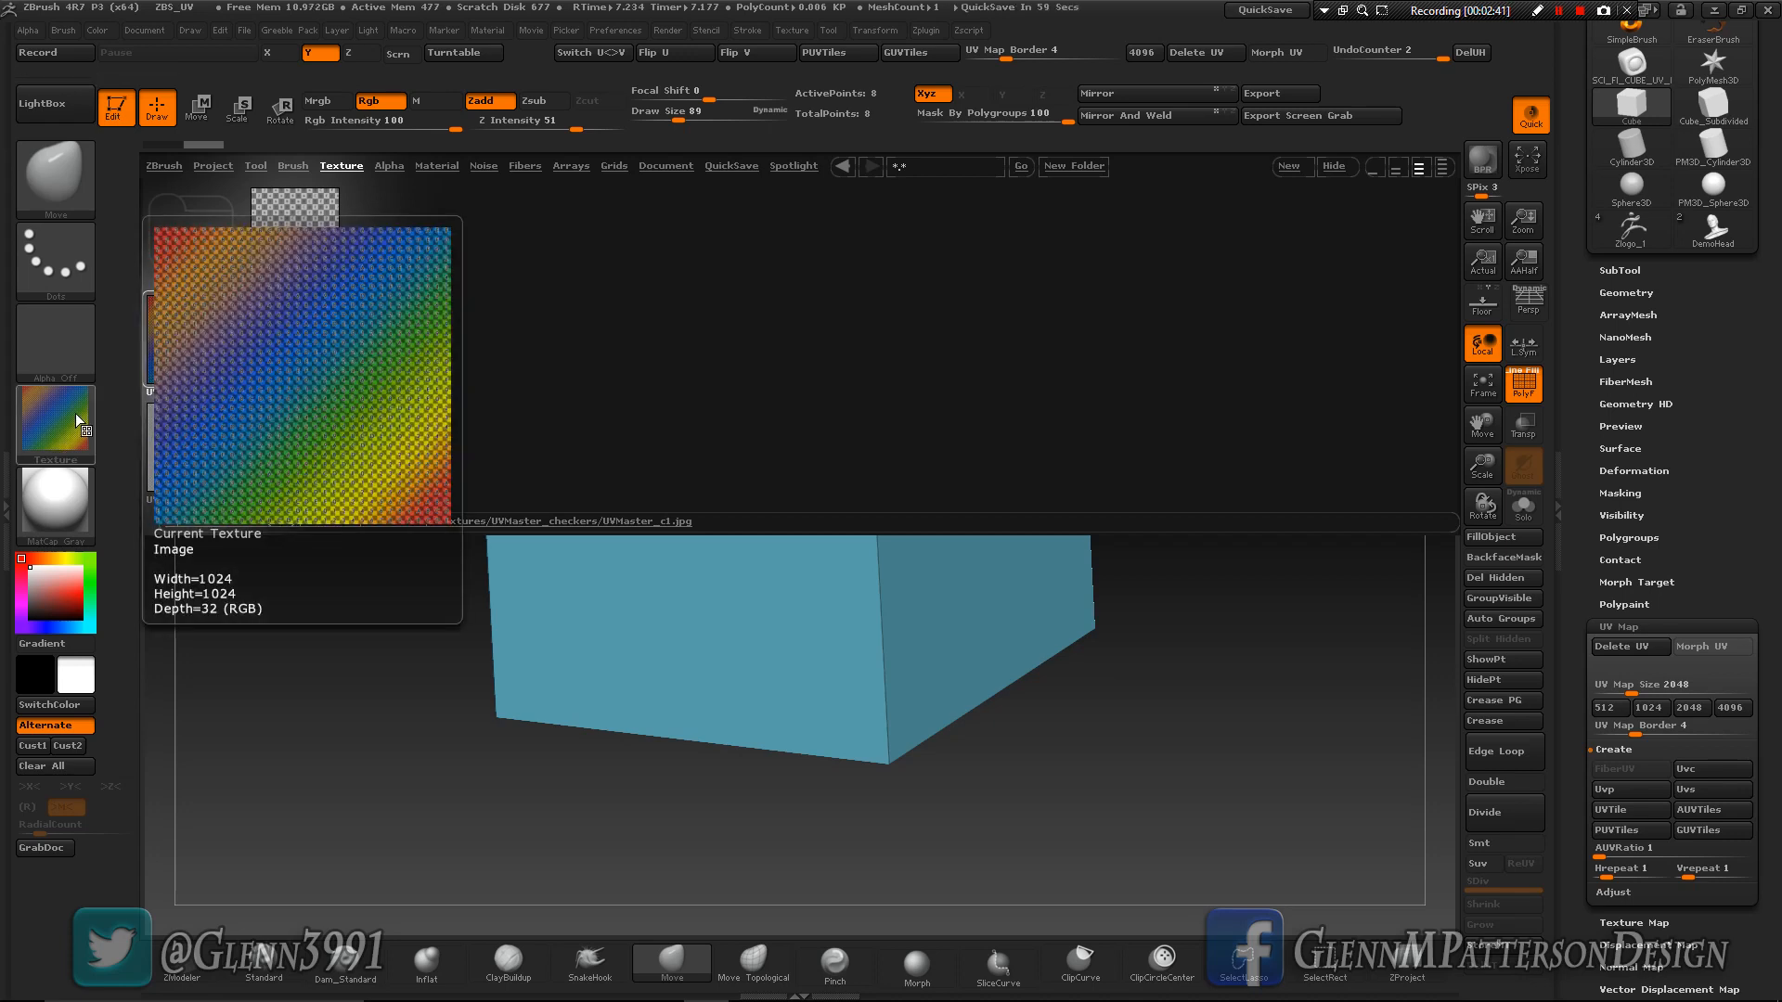
{"action": "key", "text": "comma"}
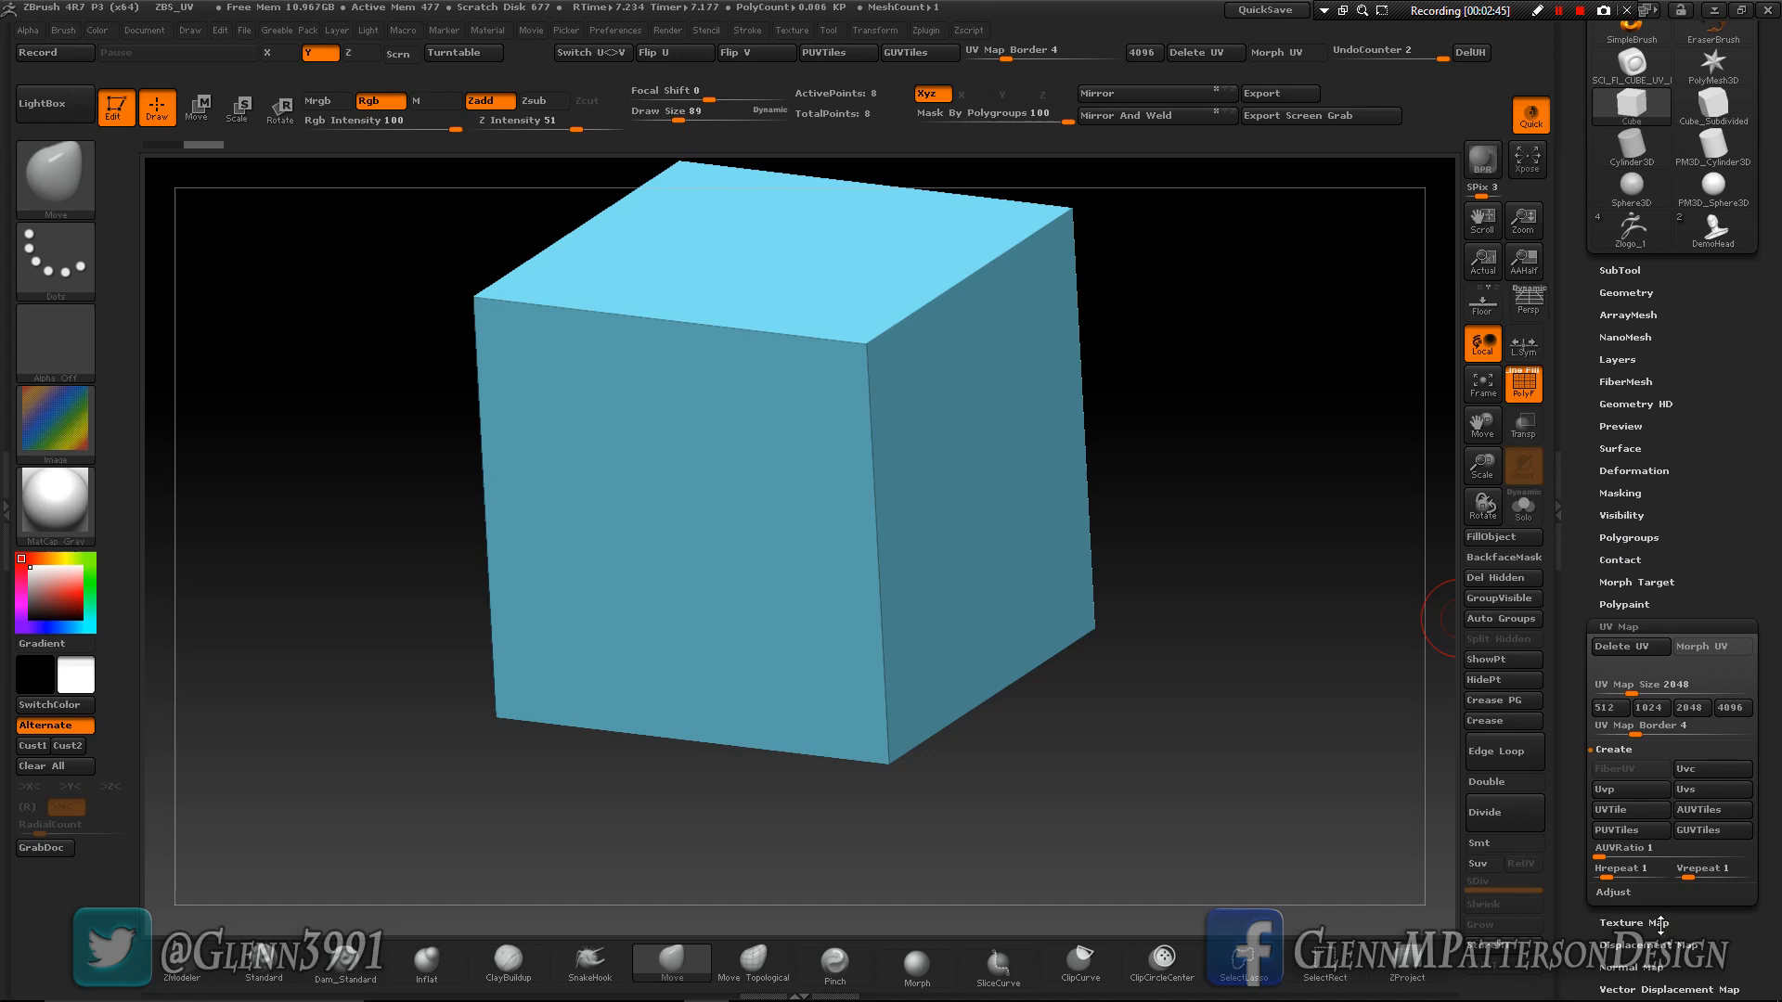
- Assign the loaded coloured checker image as the cube's texture map
{"action": "left_click", "coordinate": [1659, 924], "text": "shift"}
{"action": "left_click_drag", "start_coordinate": [1733, 258], "coordinate": [1741, 179]}
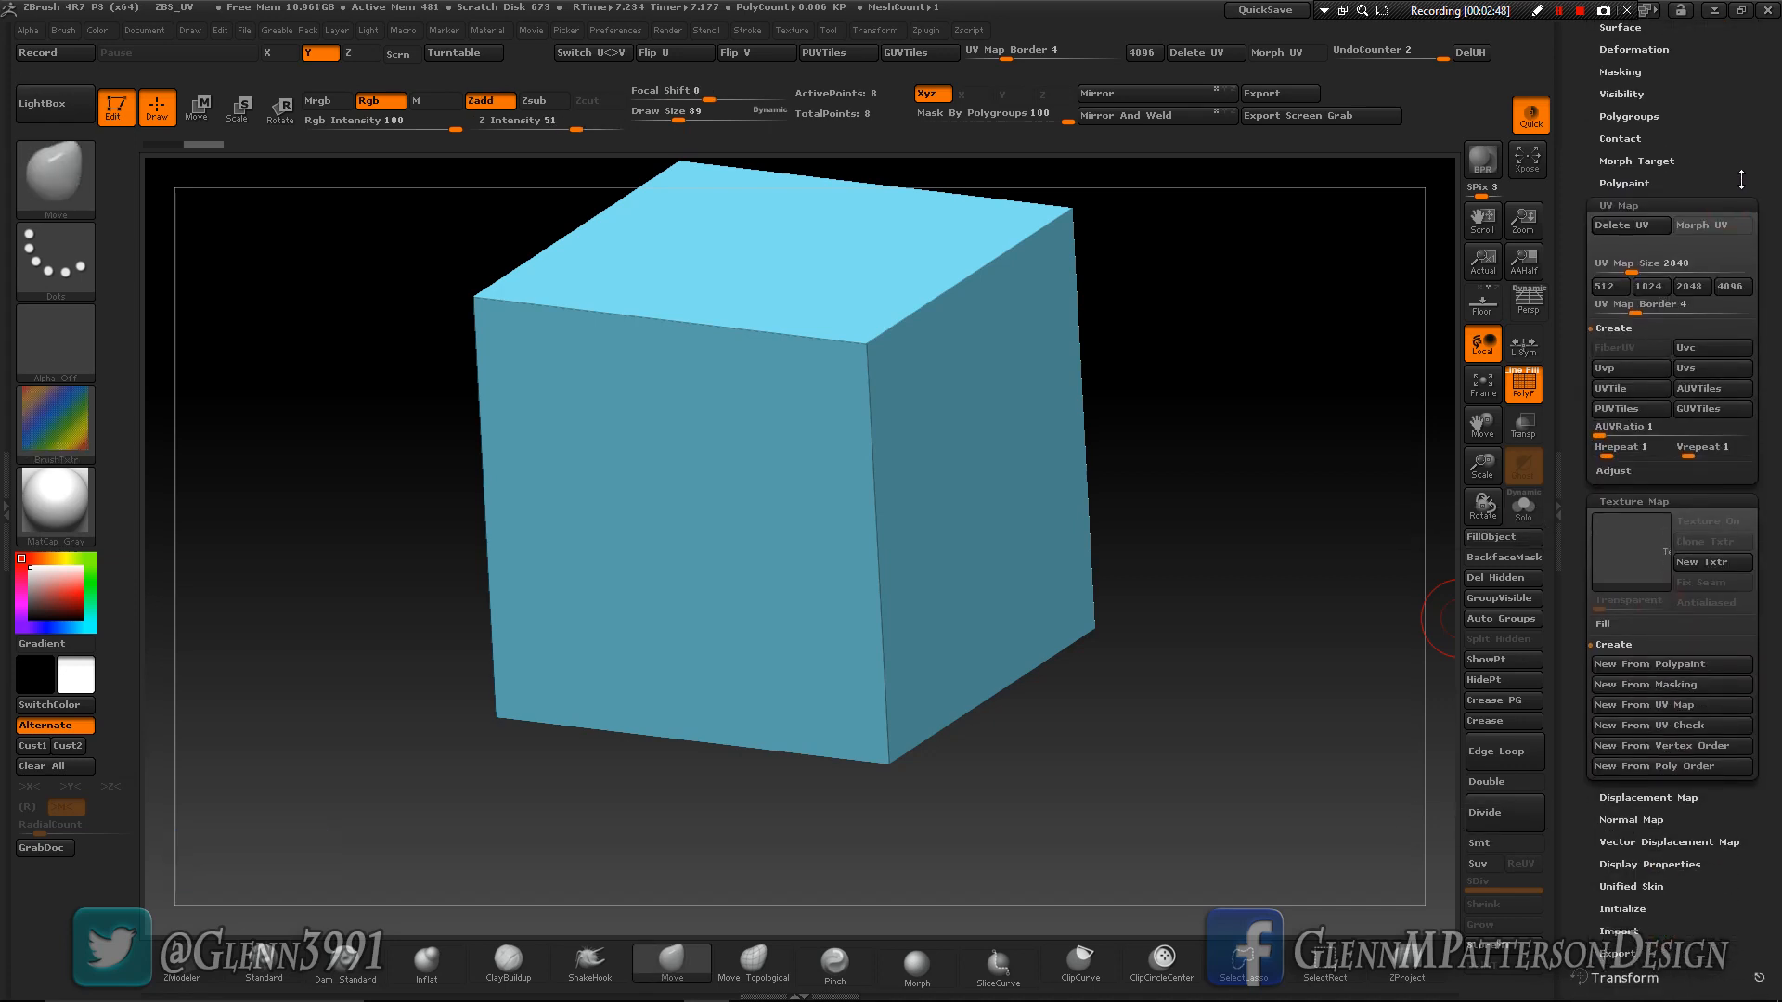
{"action": "left_click", "coordinate": [1629, 549]}
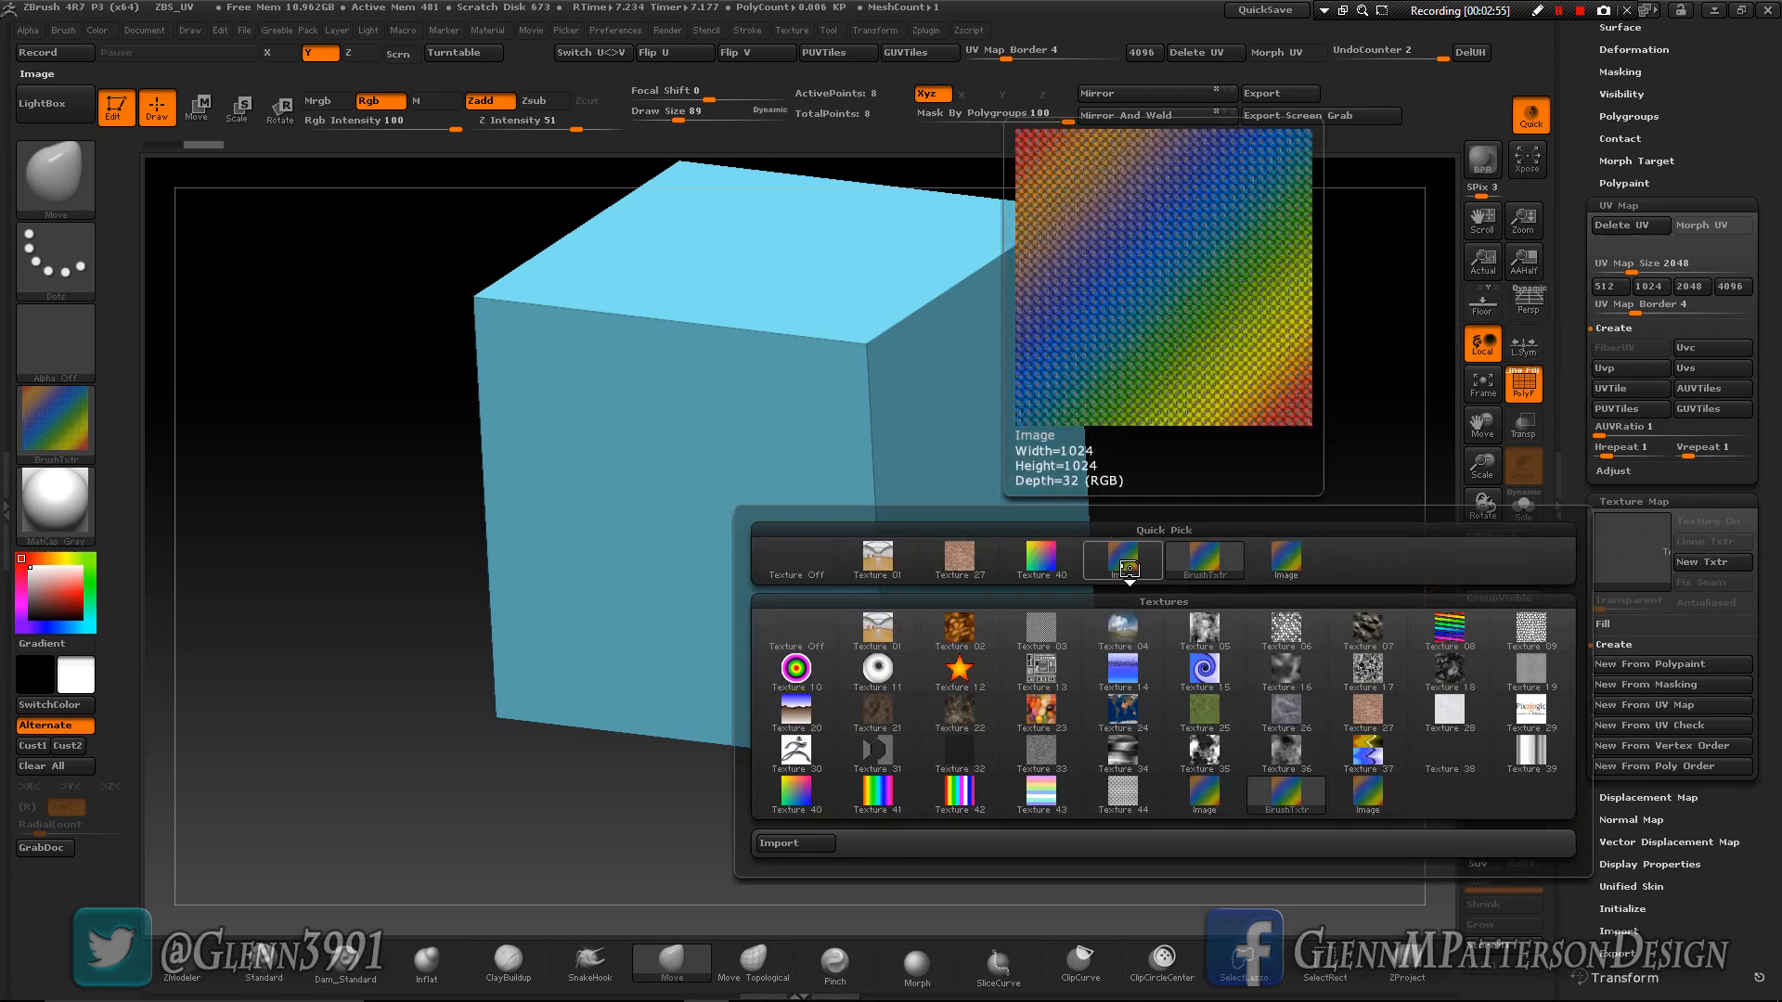
{"action": "left_click", "coordinate": [1128, 566]}
- Examine how the numbered checker texture sits on the cube's faces, up close and from several angles
{"action": "left_click_drag", "start_coordinate": [1116, 739], "coordinate": [1202, 638]}
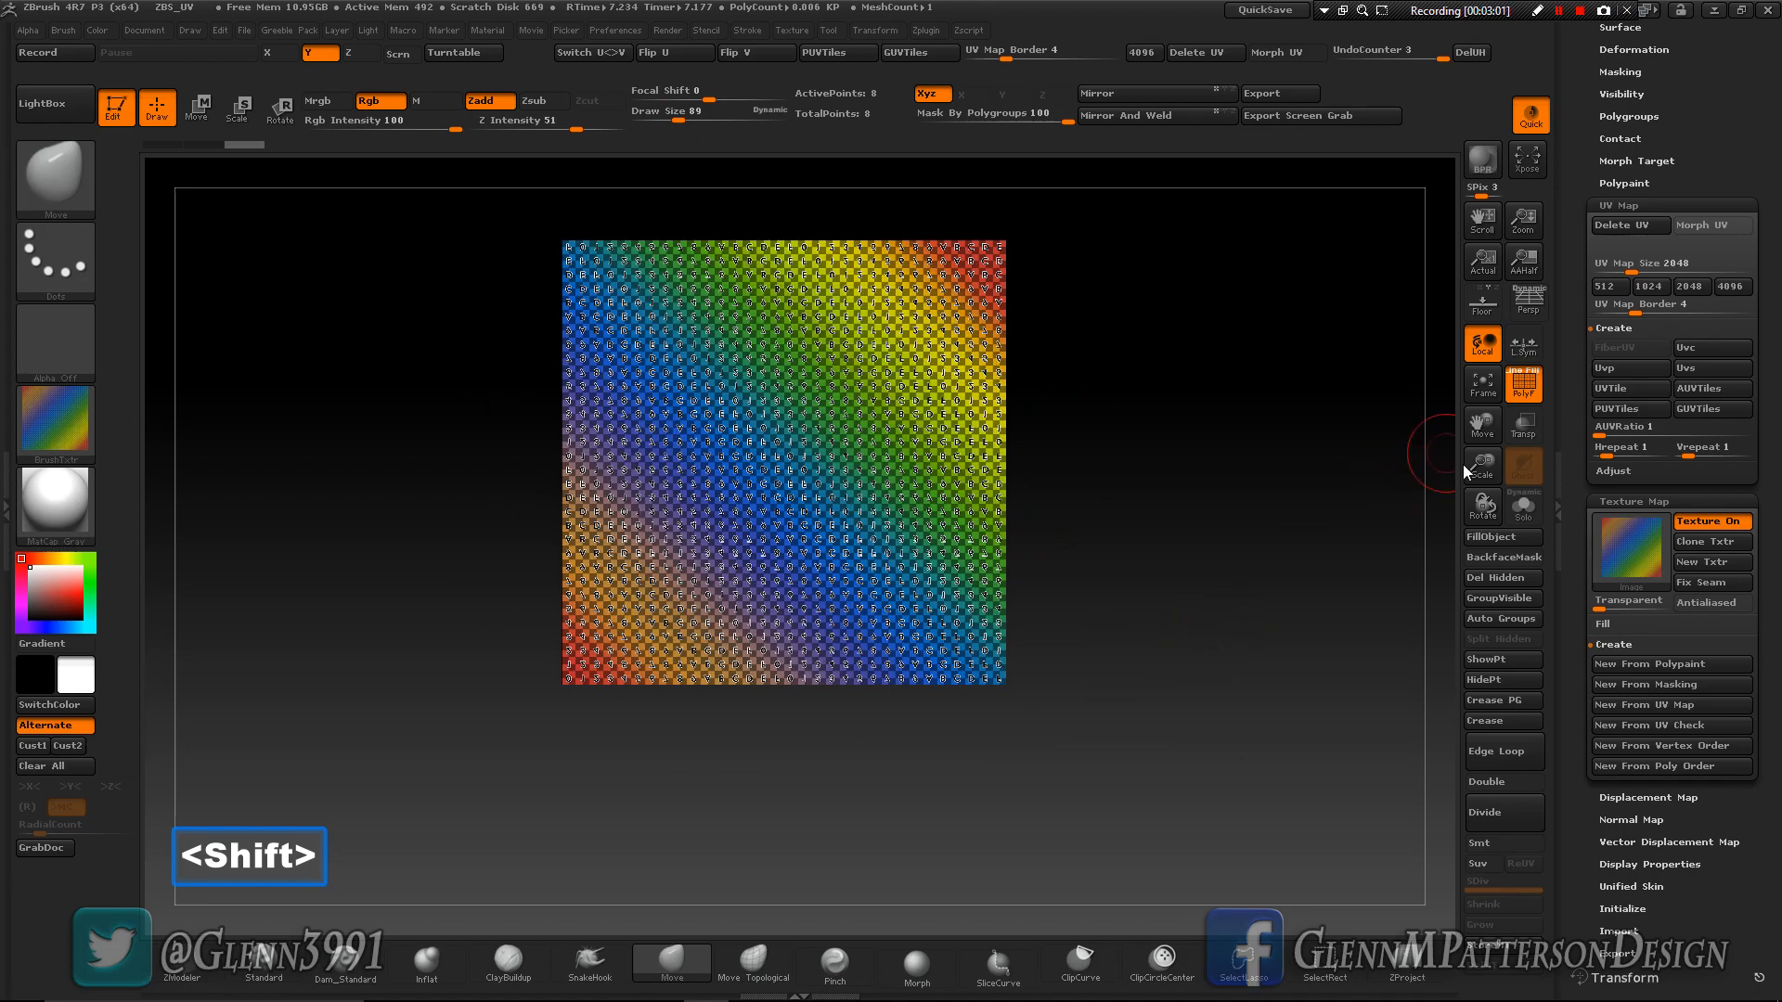
{"action": "left_click_drag", "start_coordinate": [1477, 464], "coordinate": [1476, 529]}
{"action": "left_click_drag", "start_coordinate": [1485, 423], "coordinate": [1511, 463]}
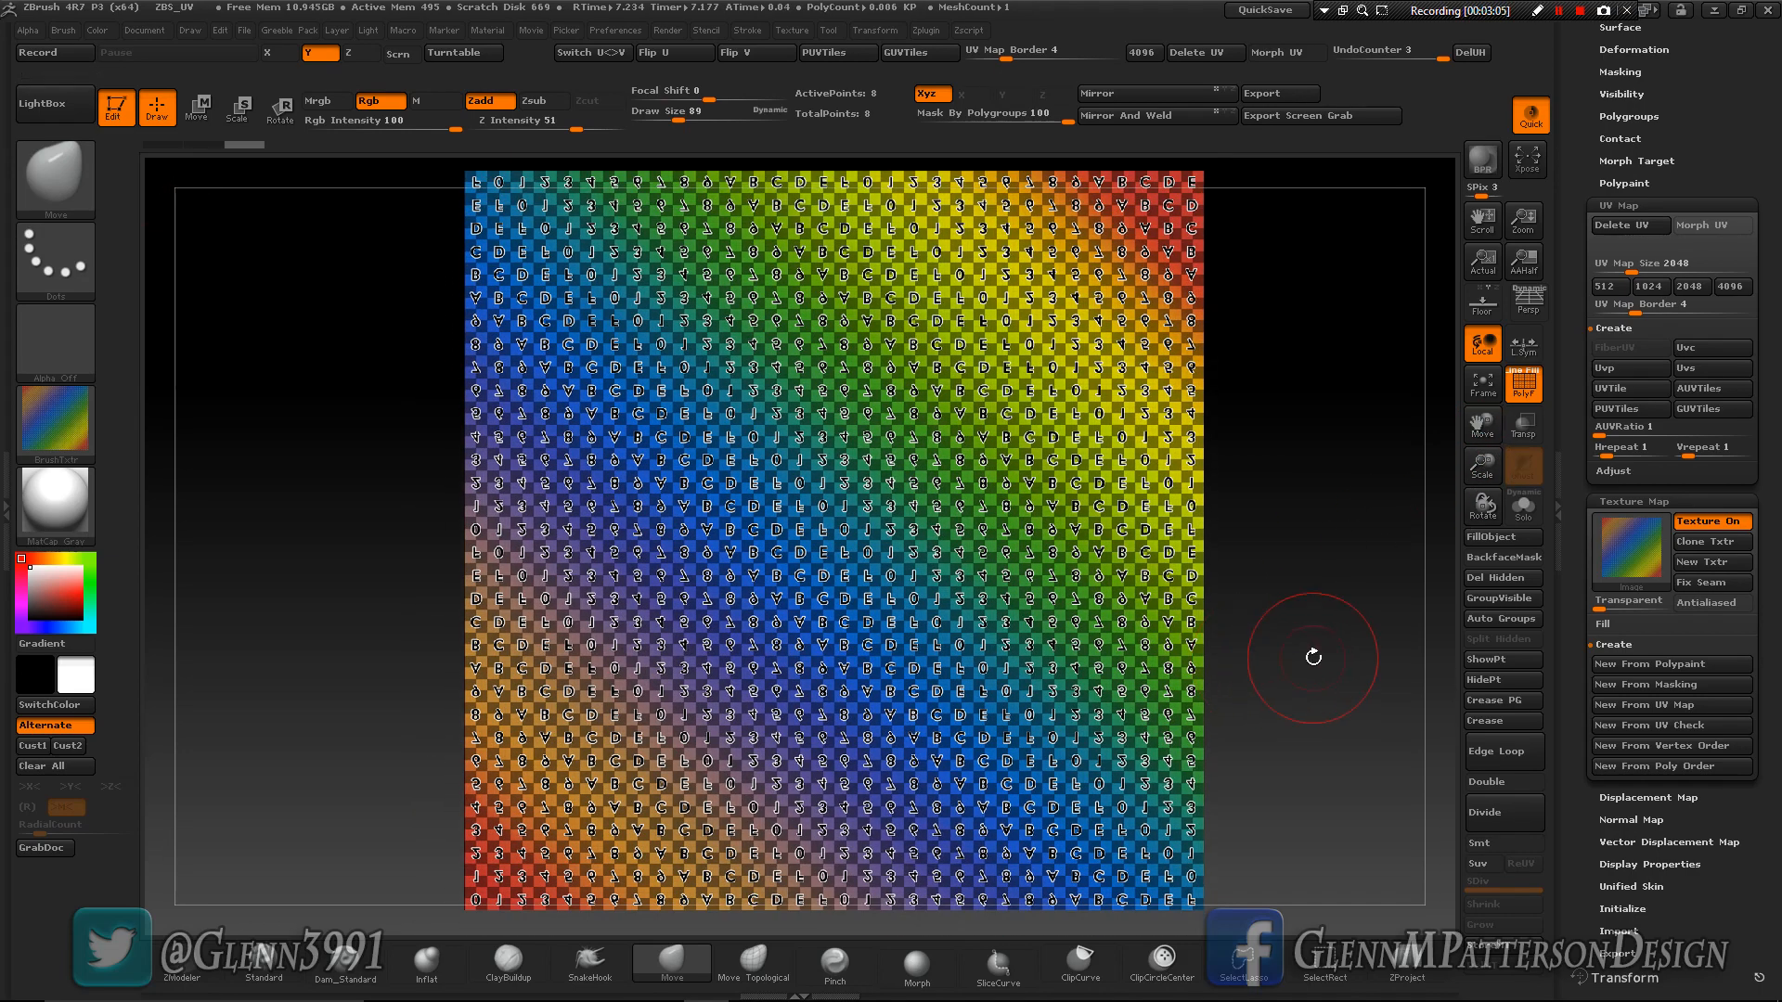
{"action": "mouse_move", "coordinate": [1322, 659]}
{"action": "left_mouse_down"}
{"action": "mouse_move", "coordinate": [1215, 672]}
{"action": "mouse_move", "coordinate": [1297, 677]}
{"action": "left_mouse_up"}
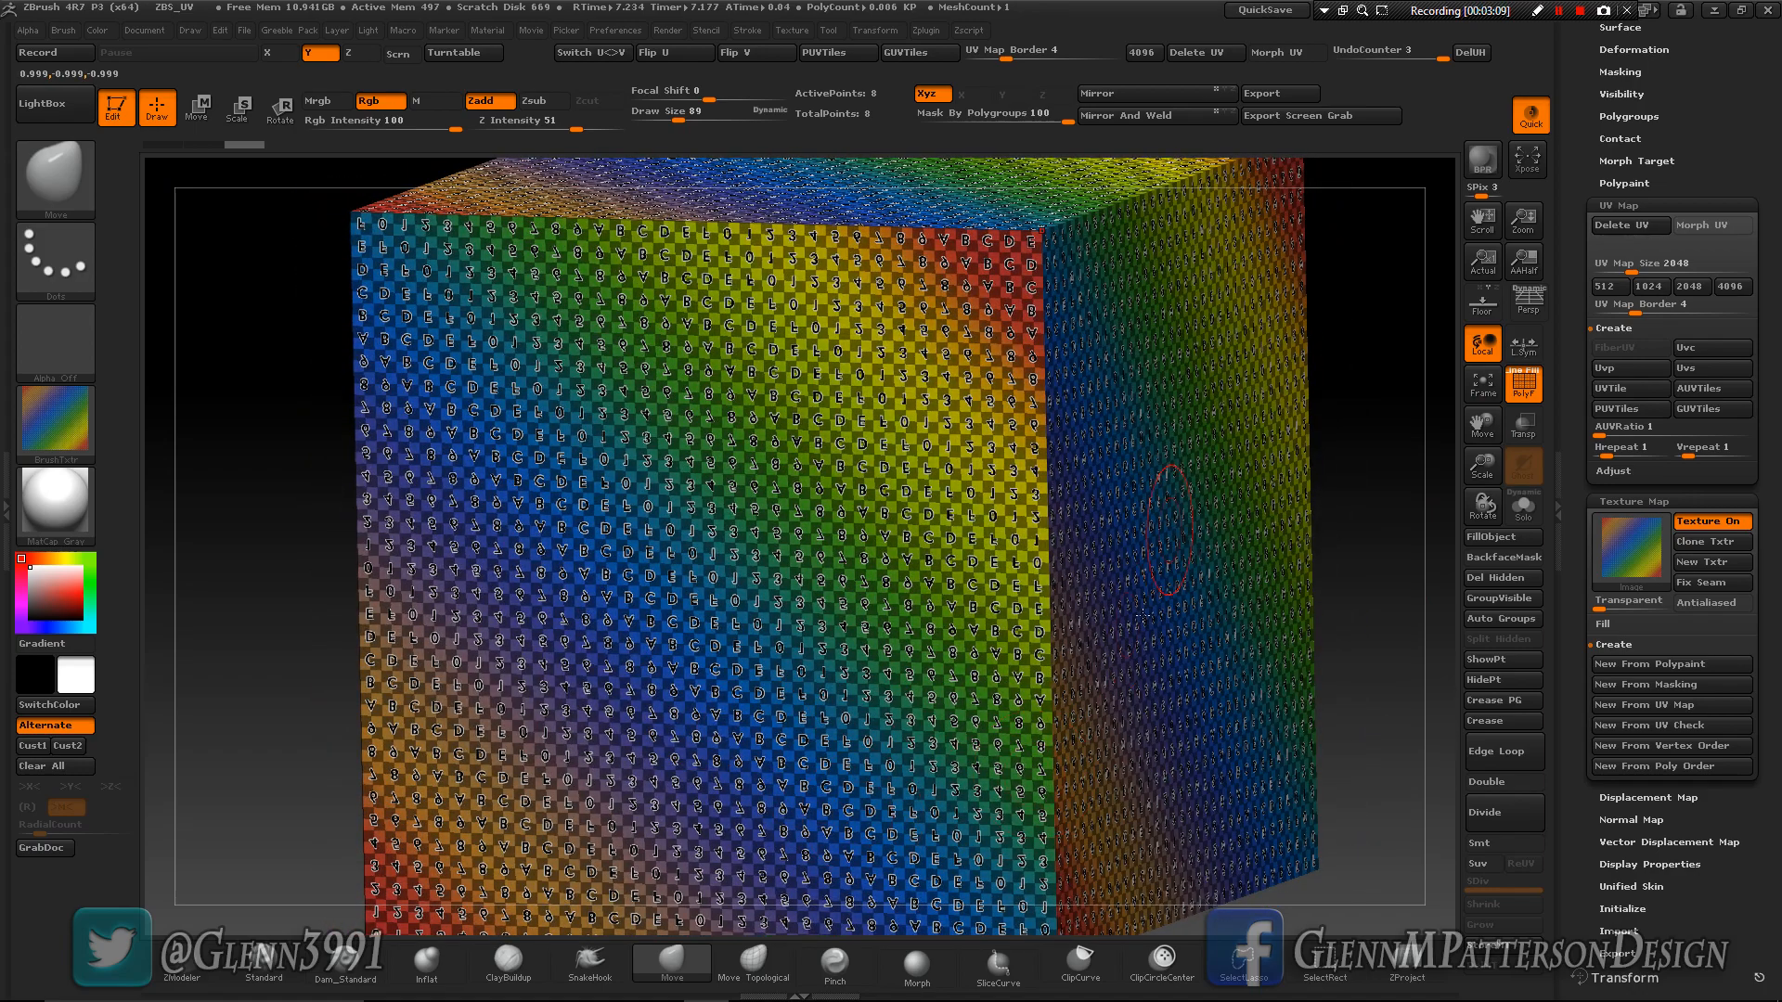
{"action": "left_click_drag", "start_coordinate": [1372, 529], "coordinate": [942, 584]}
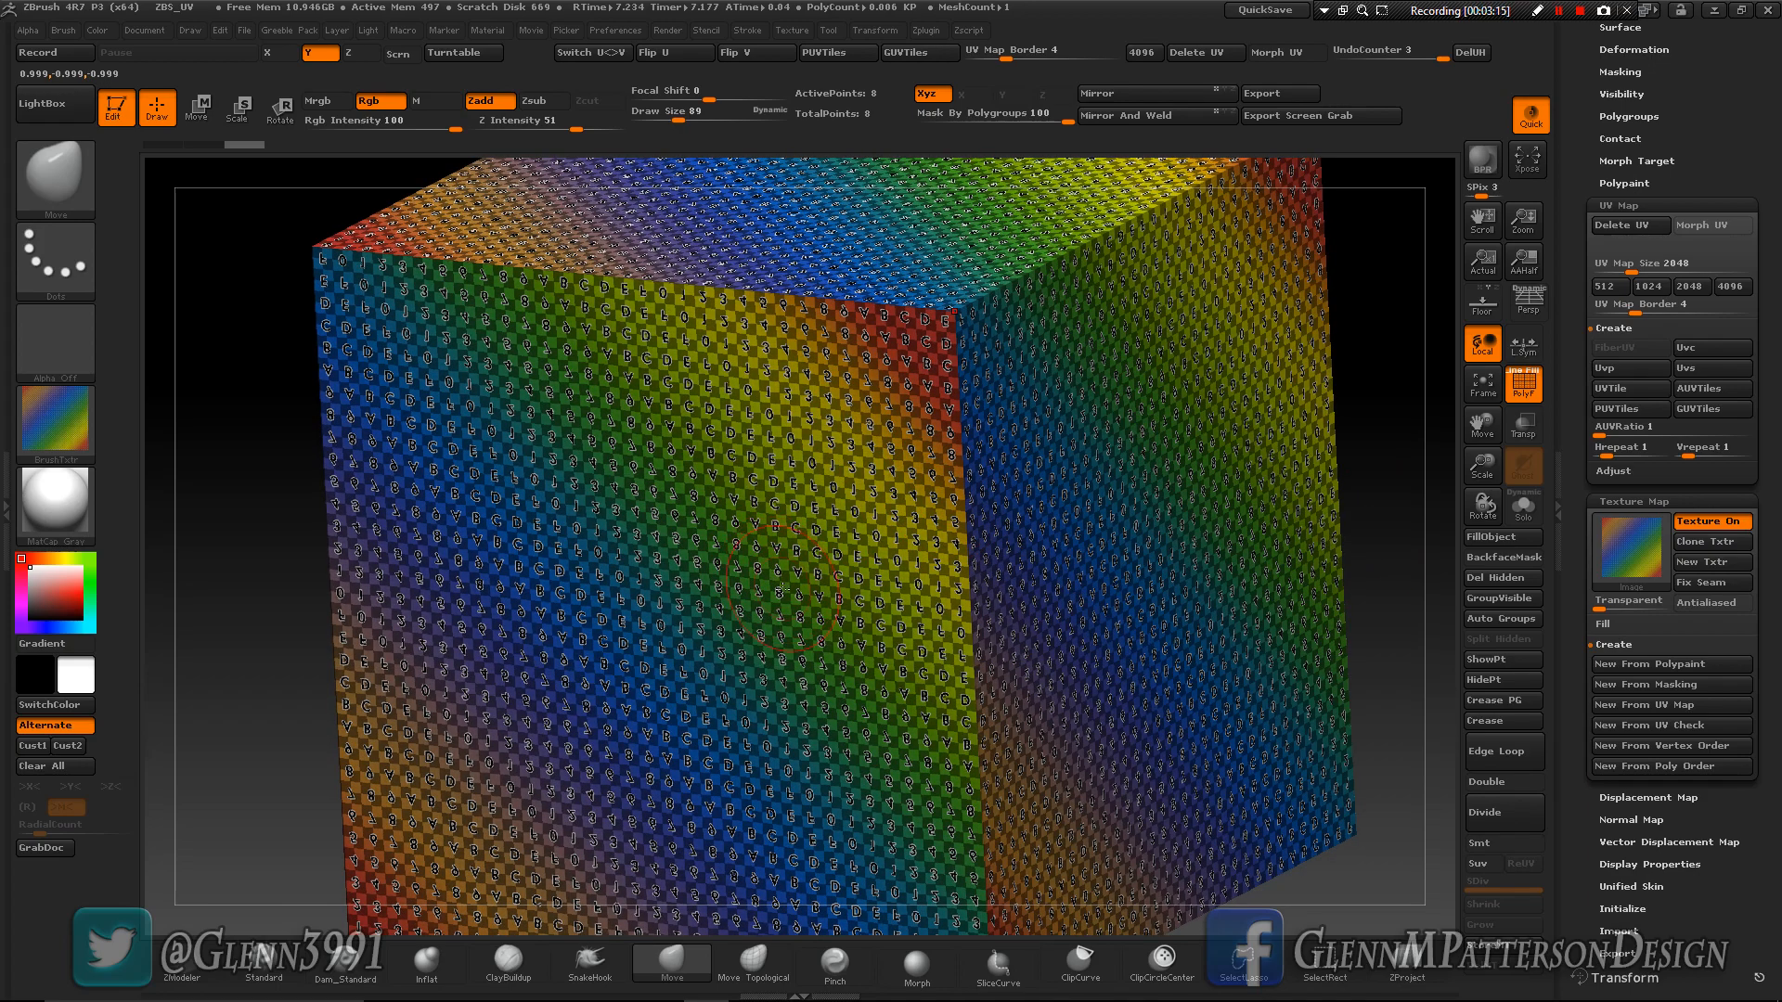
{"action": "left_click_drag", "start_coordinate": [773, 622], "coordinate": [779, 624], "text": "shift"}
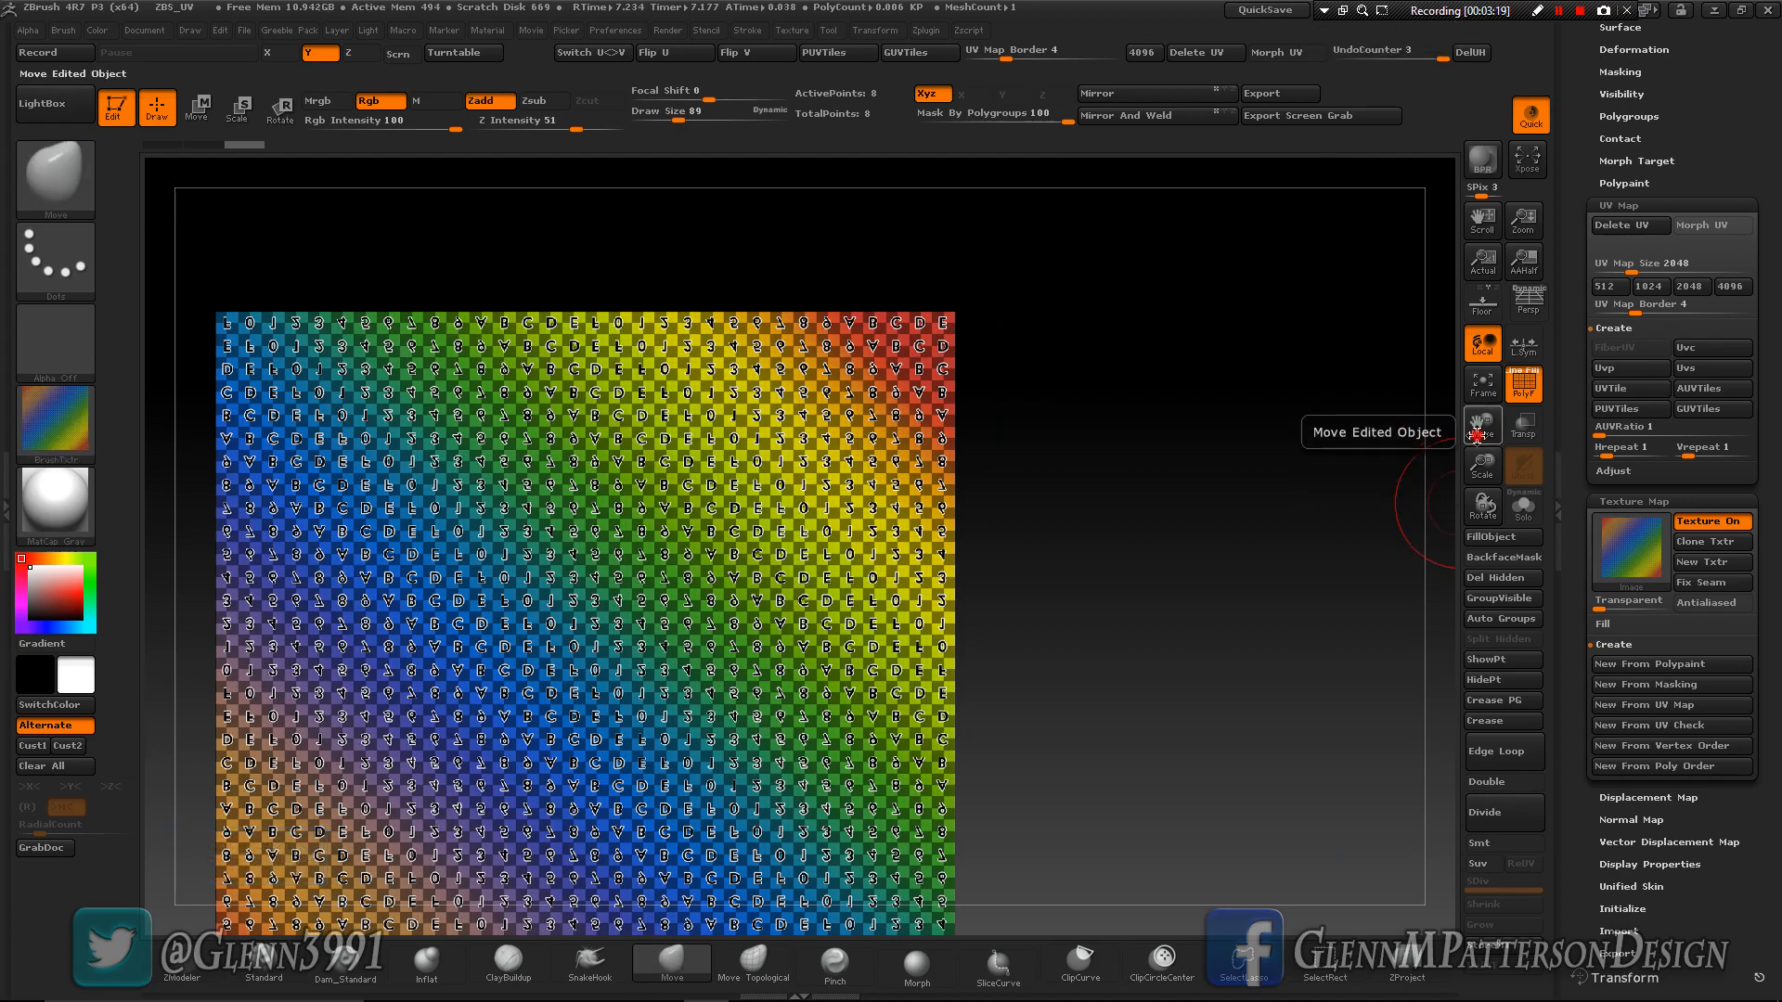
{"action": "left_click", "coordinate": [1486, 389]}
{"action": "left_click_drag", "start_coordinate": [1267, 577], "coordinate": [1448, 571]}
- Inspect the cube's flattened UV layout with Morph UV, fitted to the view, and return to the 3D shape
{"action": "left_click", "coordinate": [1702, 225]}
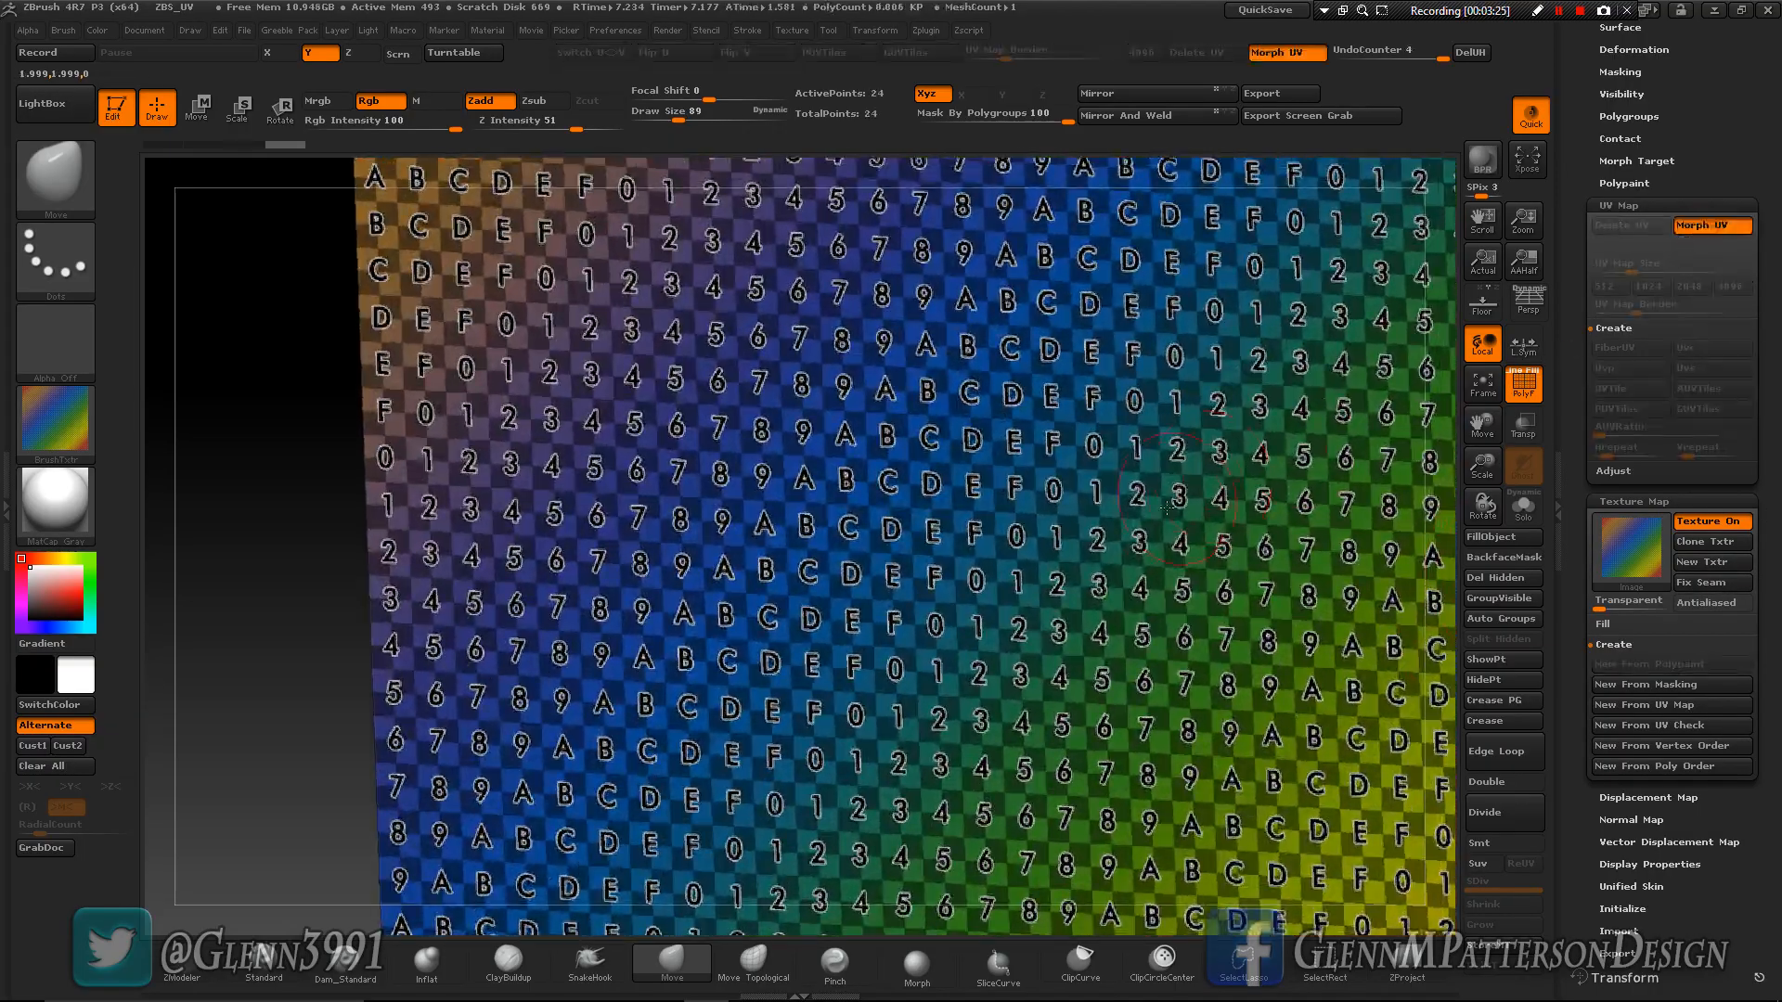
{"action": "left_click_drag", "start_coordinate": [1438, 407], "coordinate": [1453, 413]}
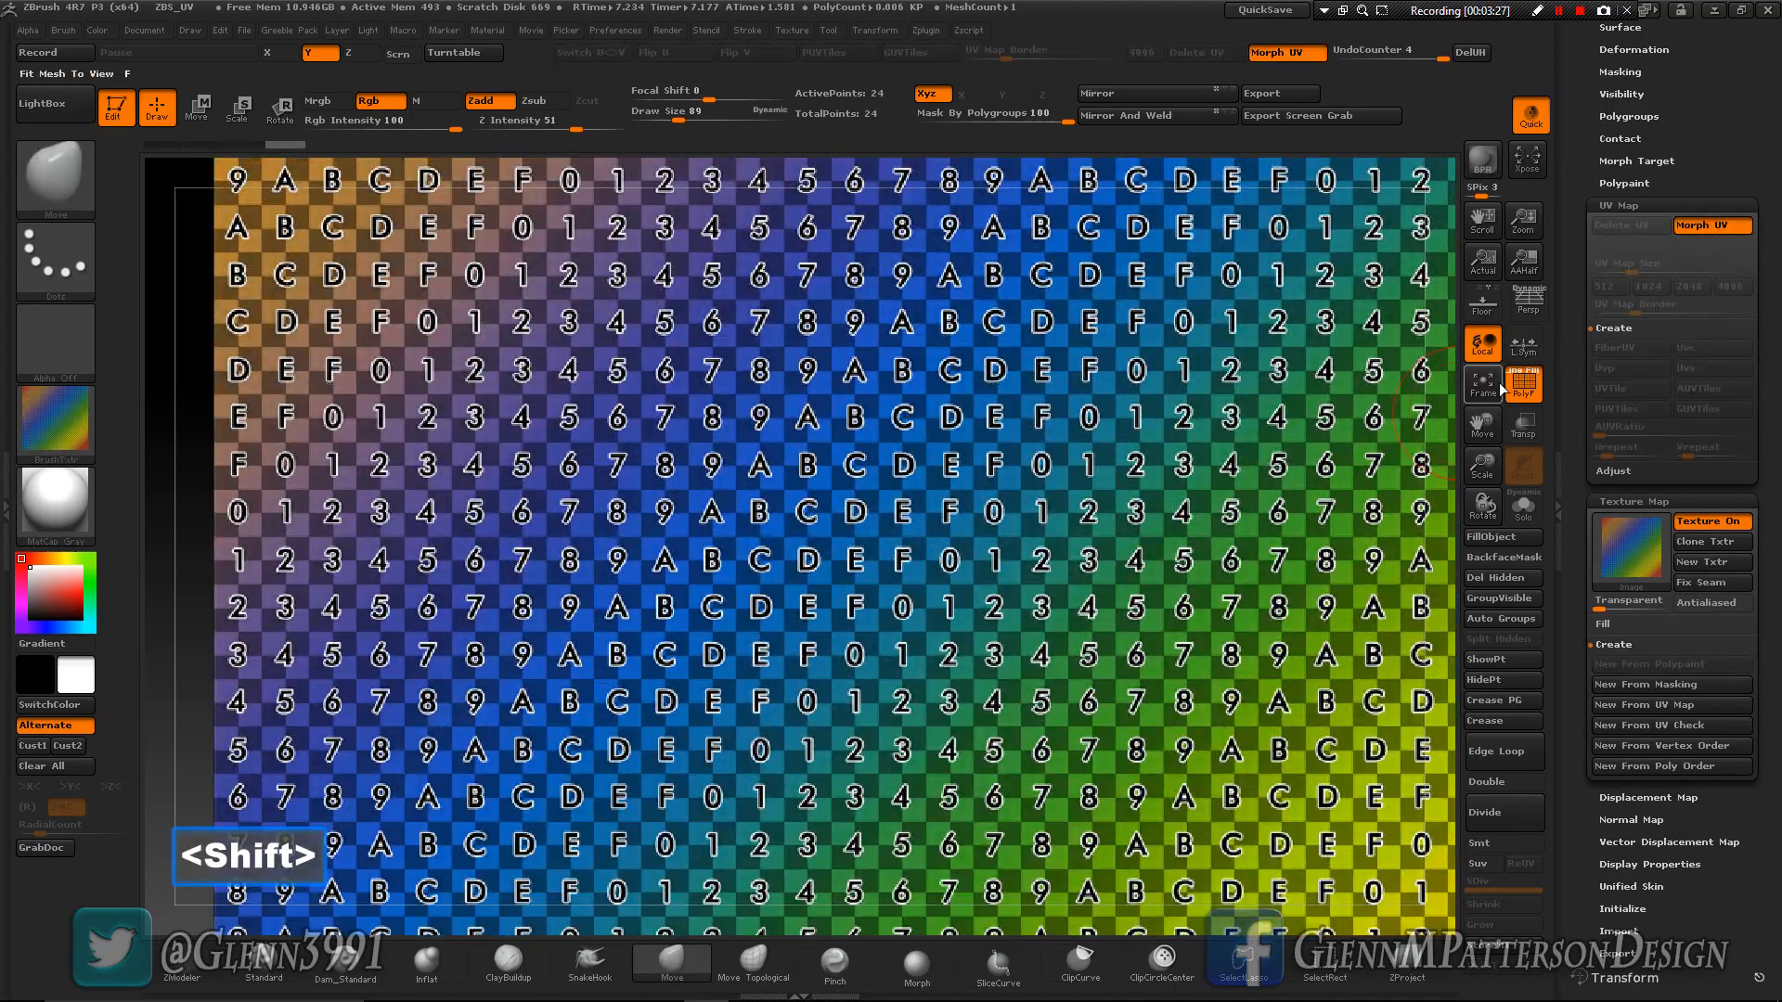
{"action": "left_click", "coordinate": [1478, 386]}
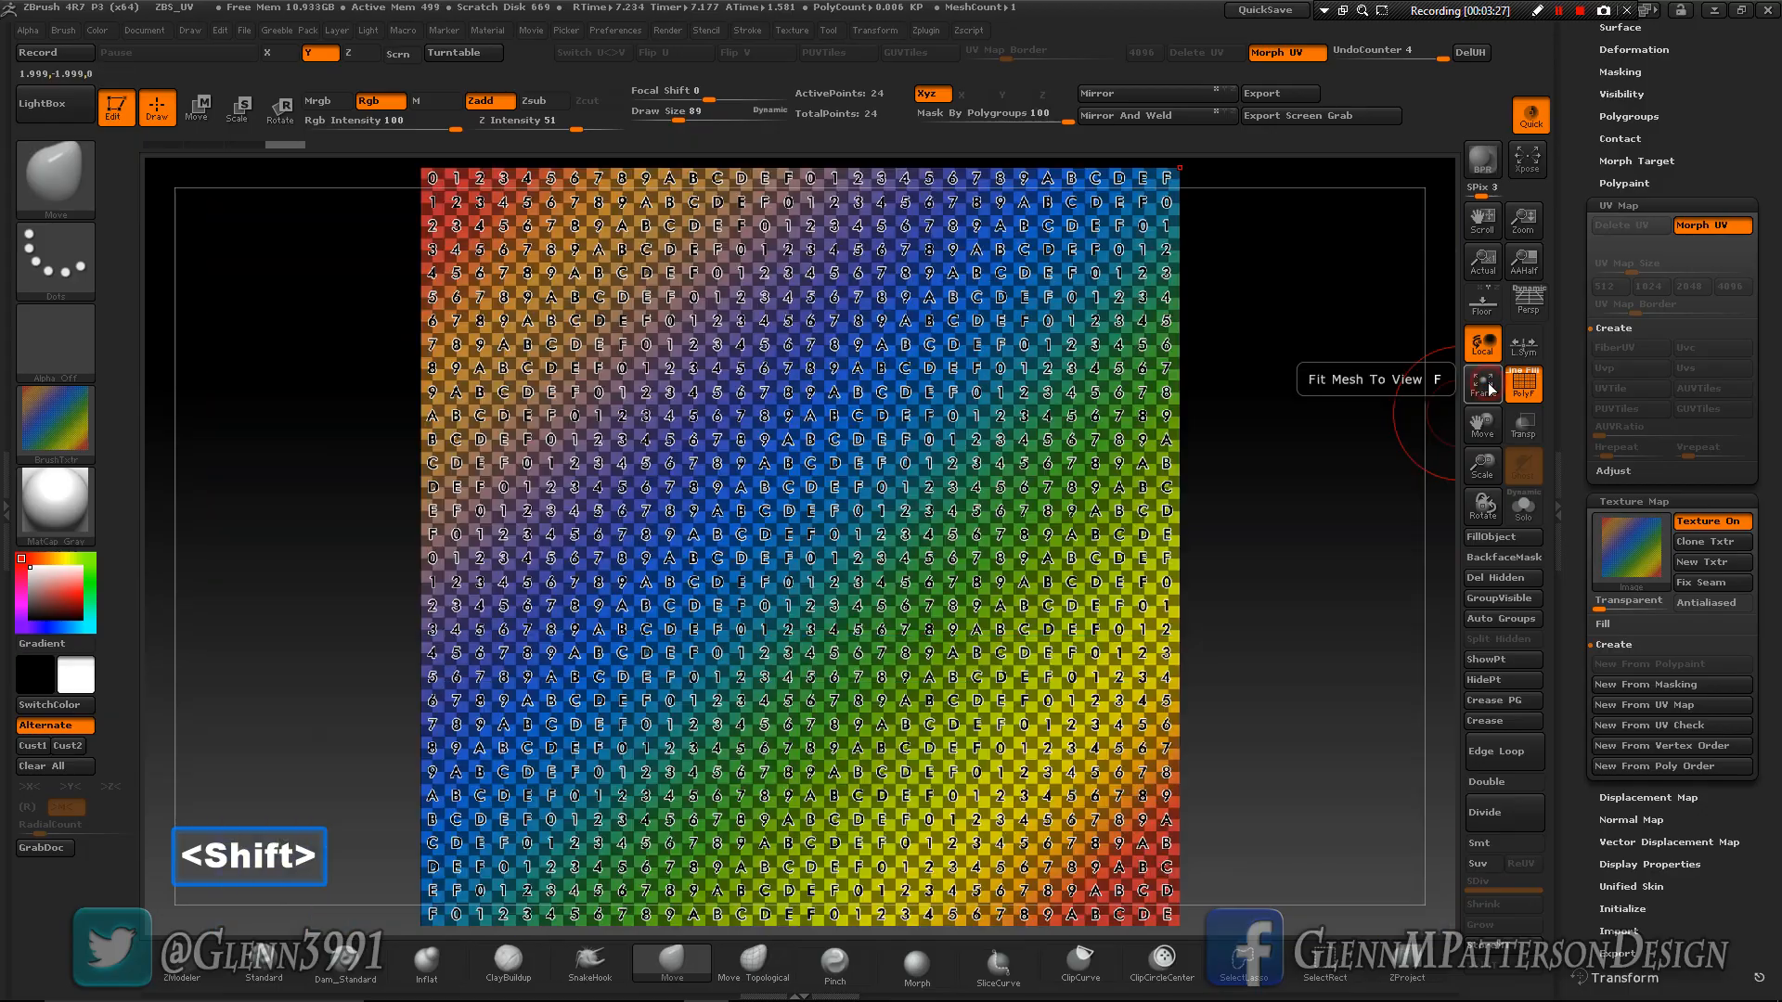
{"action": "left_click", "coordinate": [1708, 230]}
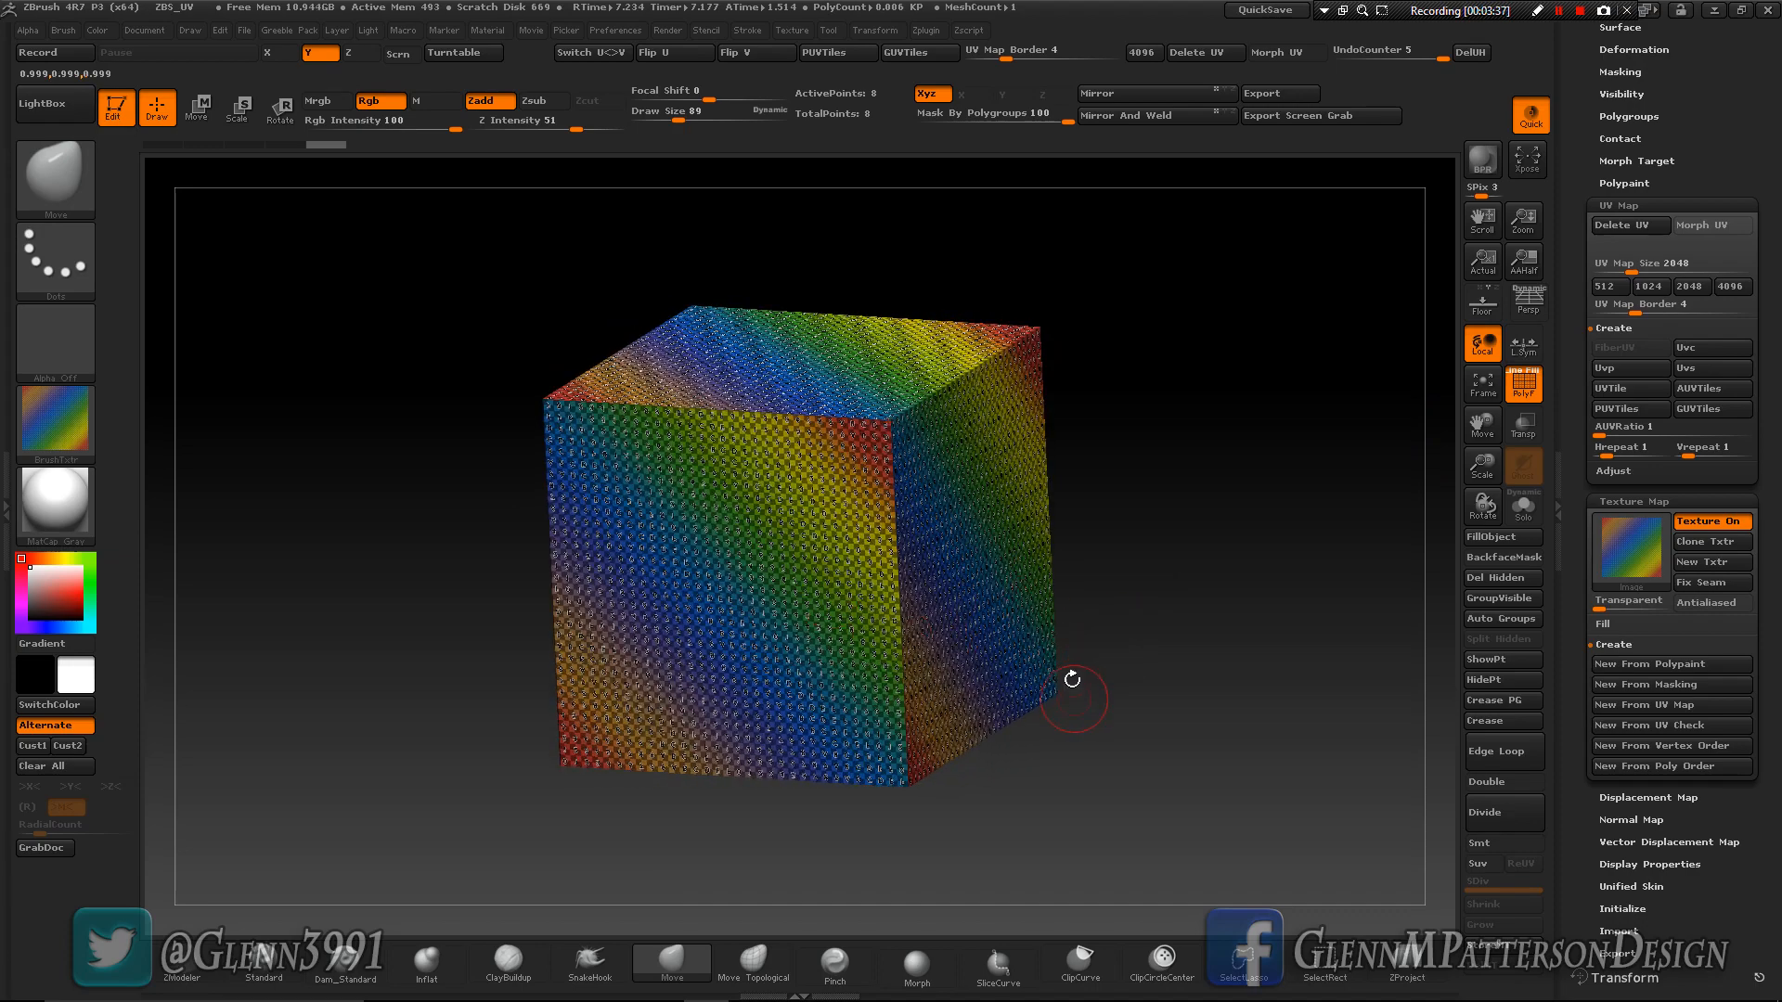
- Check the checker pattern around the cube and turn on Antialiased for its texture map
{"action": "left_click_drag", "start_coordinate": [1229, 703], "coordinate": [1141, 647]}
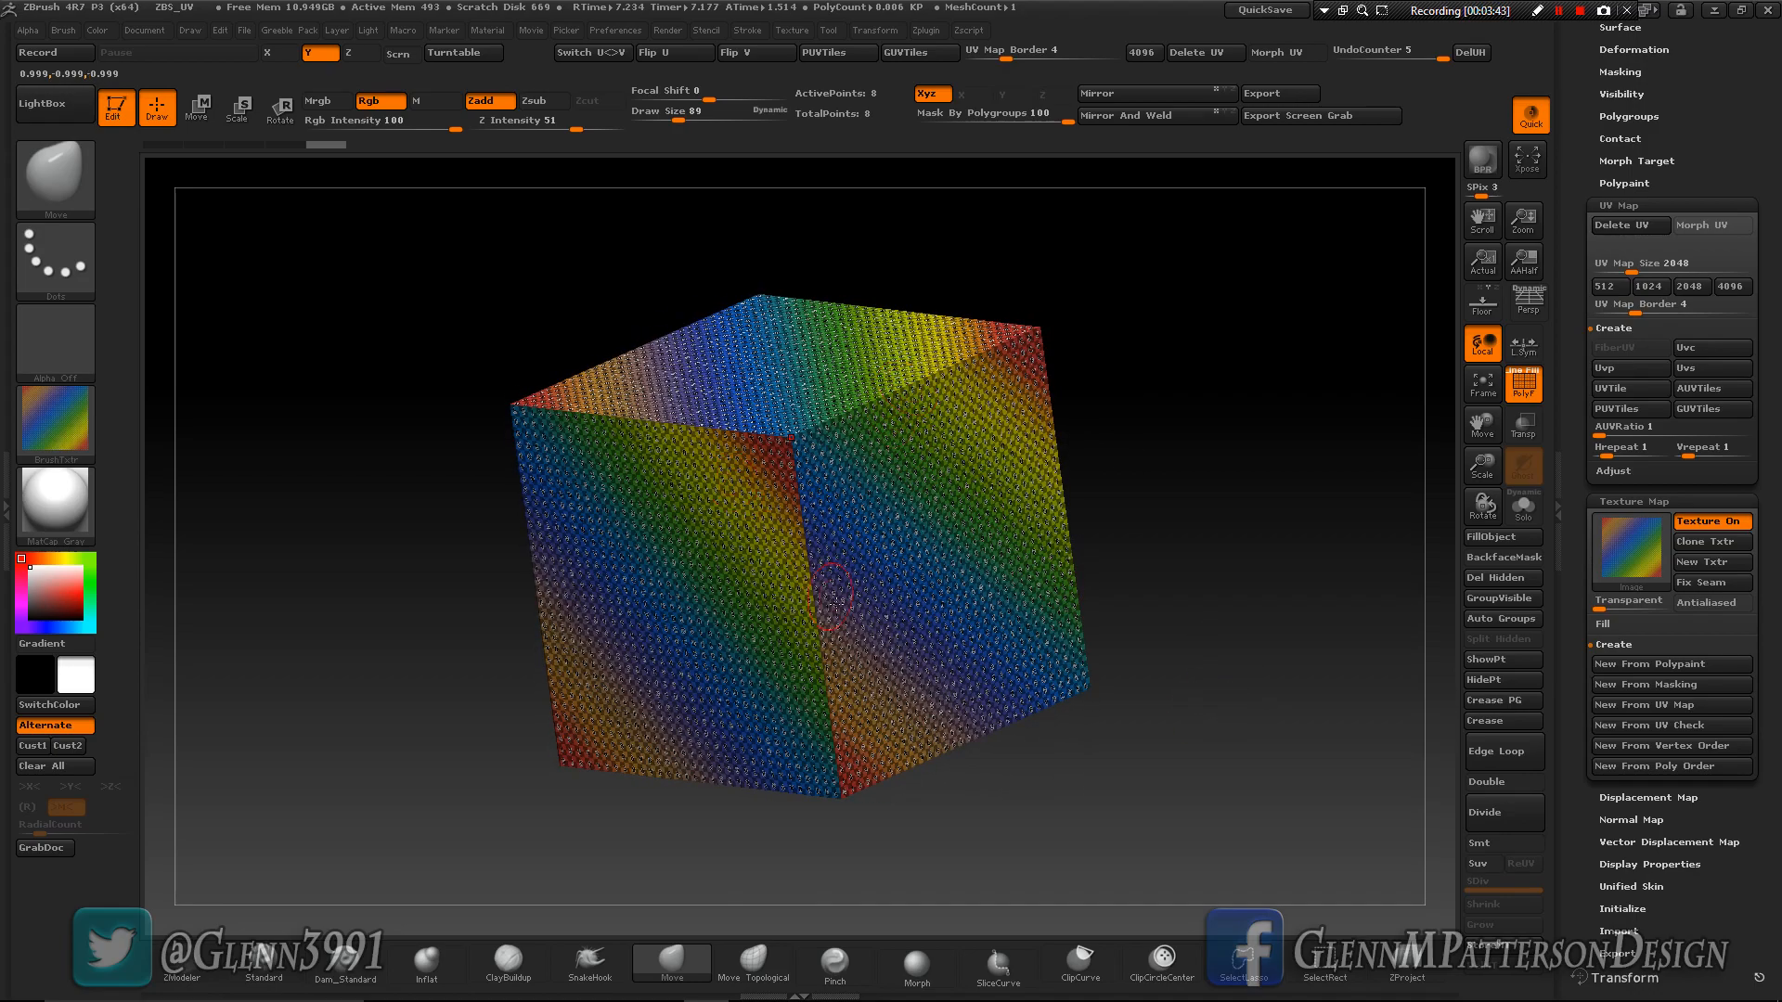
{"action": "left_click_drag", "start_coordinate": [914, 635], "coordinate": [847, 619]}
{"action": "mouse_move", "coordinate": [742, 594]}
{"action": "left_mouse_down"}
{"action": "mouse_move", "coordinate": [798, 603]}
{"action": "mouse_move", "coordinate": [843, 569]}
{"action": "mouse_move", "coordinate": [739, 584]}
{"action": "left_mouse_up"}
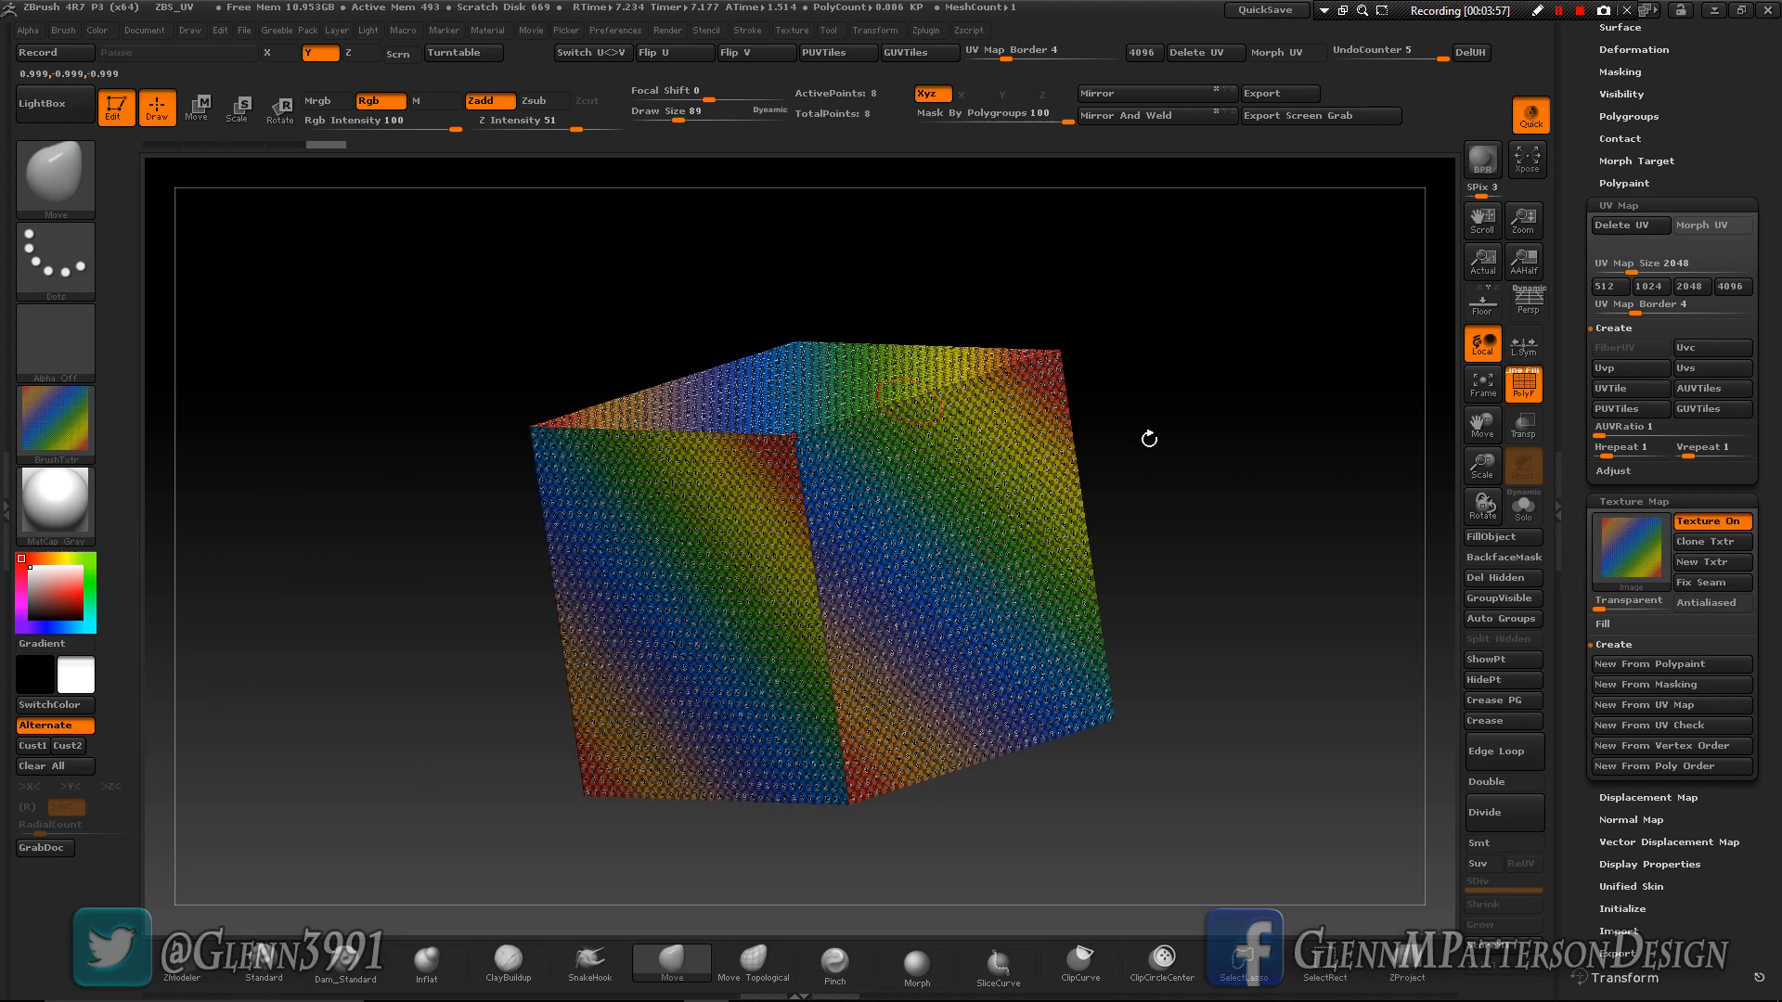
{"action": "left_click_drag", "start_coordinate": [1201, 541], "coordinate": [1441, 551]}
{"action": "left_click", "coordinate": [1705, 602]}
{"action": "left_click_drag", "start_coordinate": [1094, 628], "coordinate": [1315, 572]}
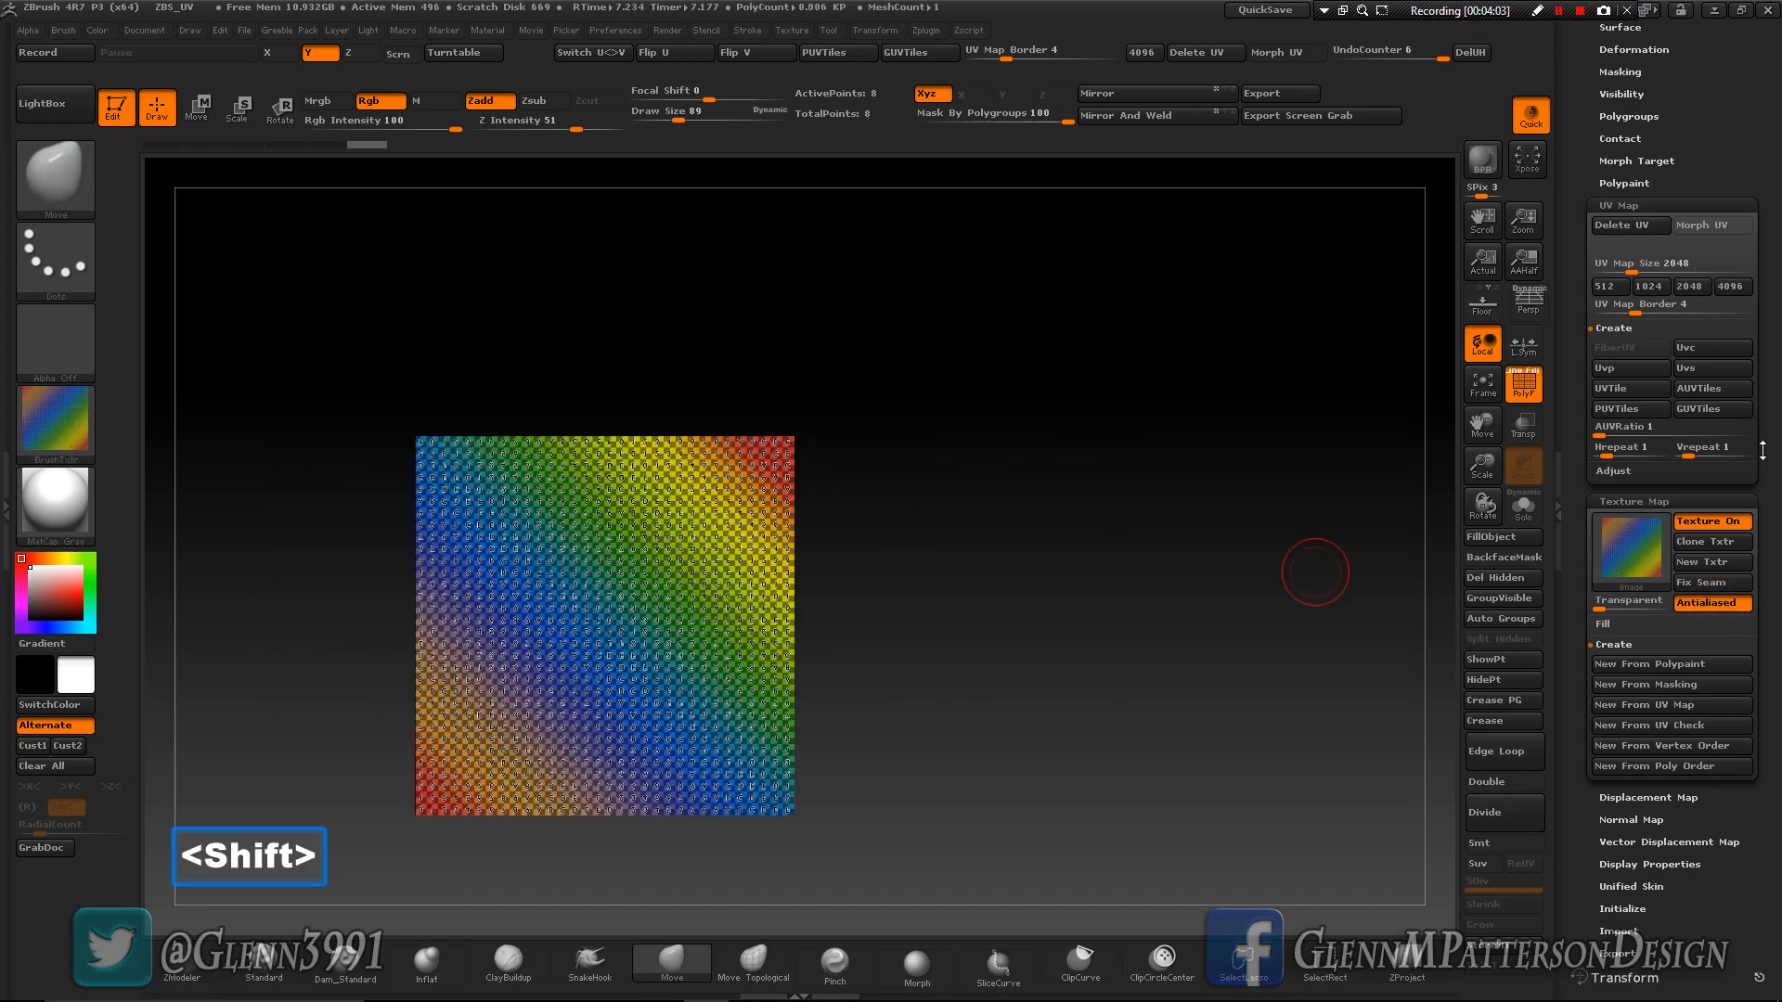
- Switch to the Cube_Subdivided tool and create UVTile coordinates for it
{"action": "left_click_drag", "start_coordinate": [1774, 471], "coordinate": [1772, 695]}
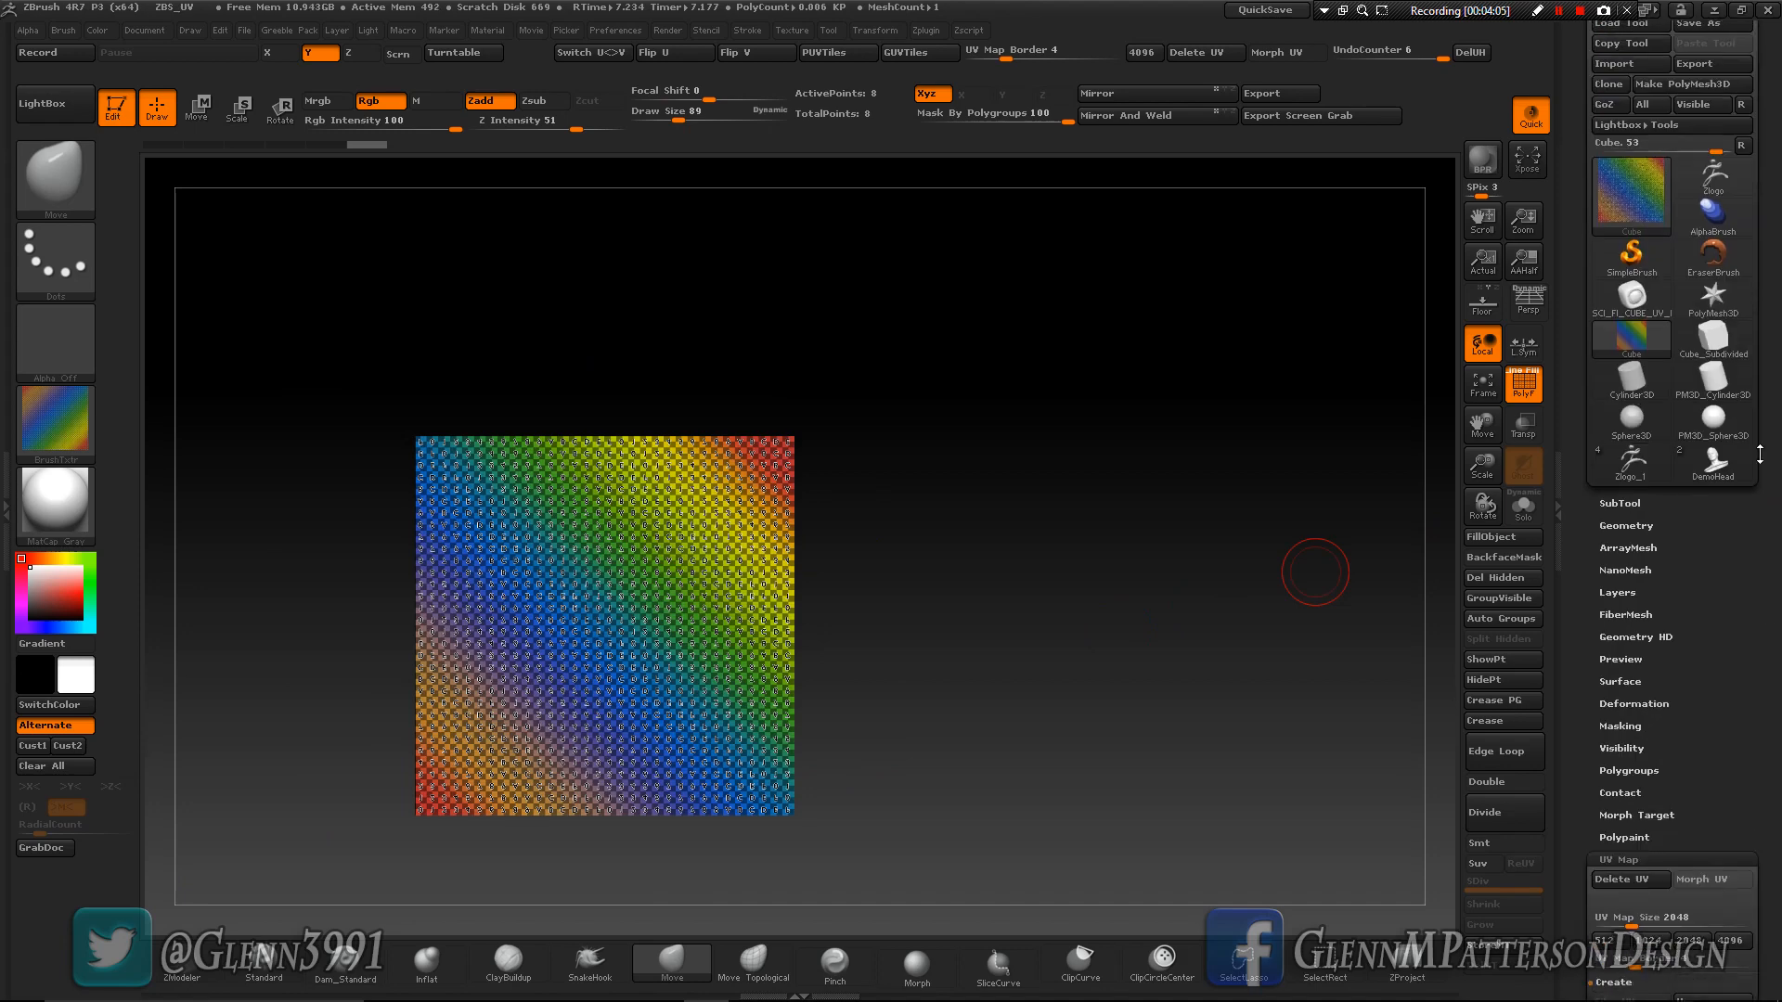
{"action": "left_click", "coordinate": [1712, 358]}
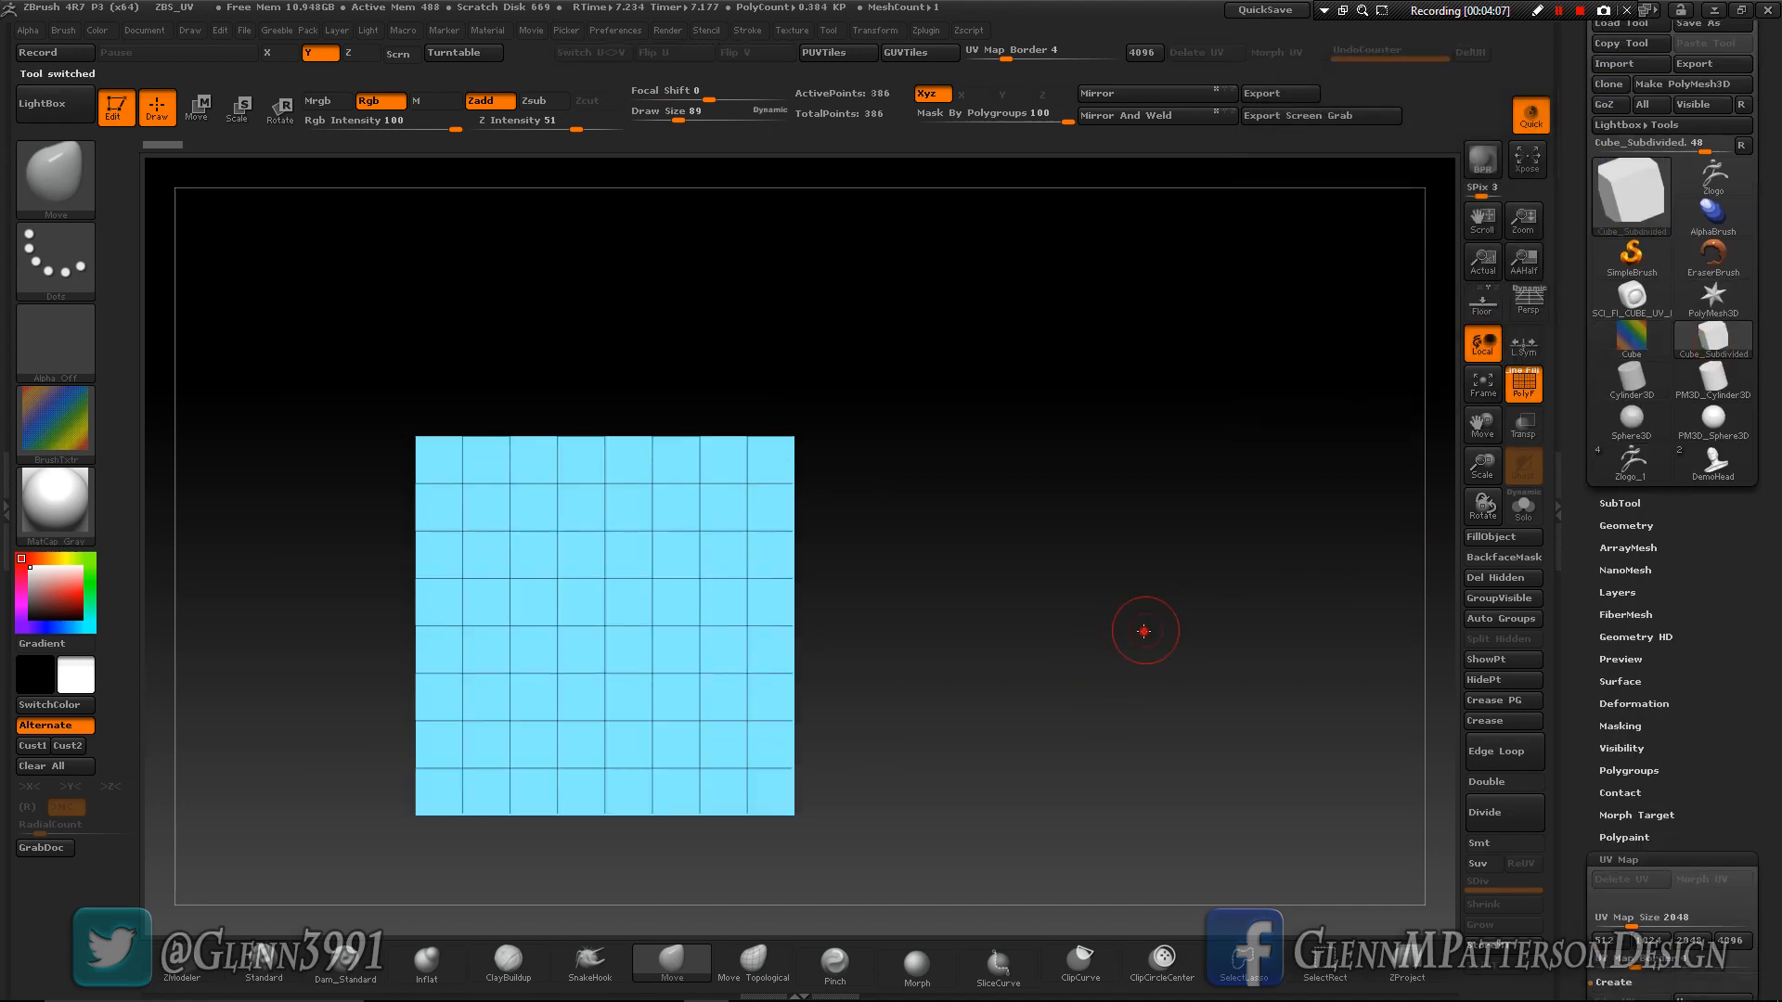
{"action": "left_click_drag", "start_coordinate": [1145, 629], "coordinate": [1107, 672]}
{"action": "scroll", "coordinate": [1731, 686], "scroll_direction": "down", "scroll_amount": 5}
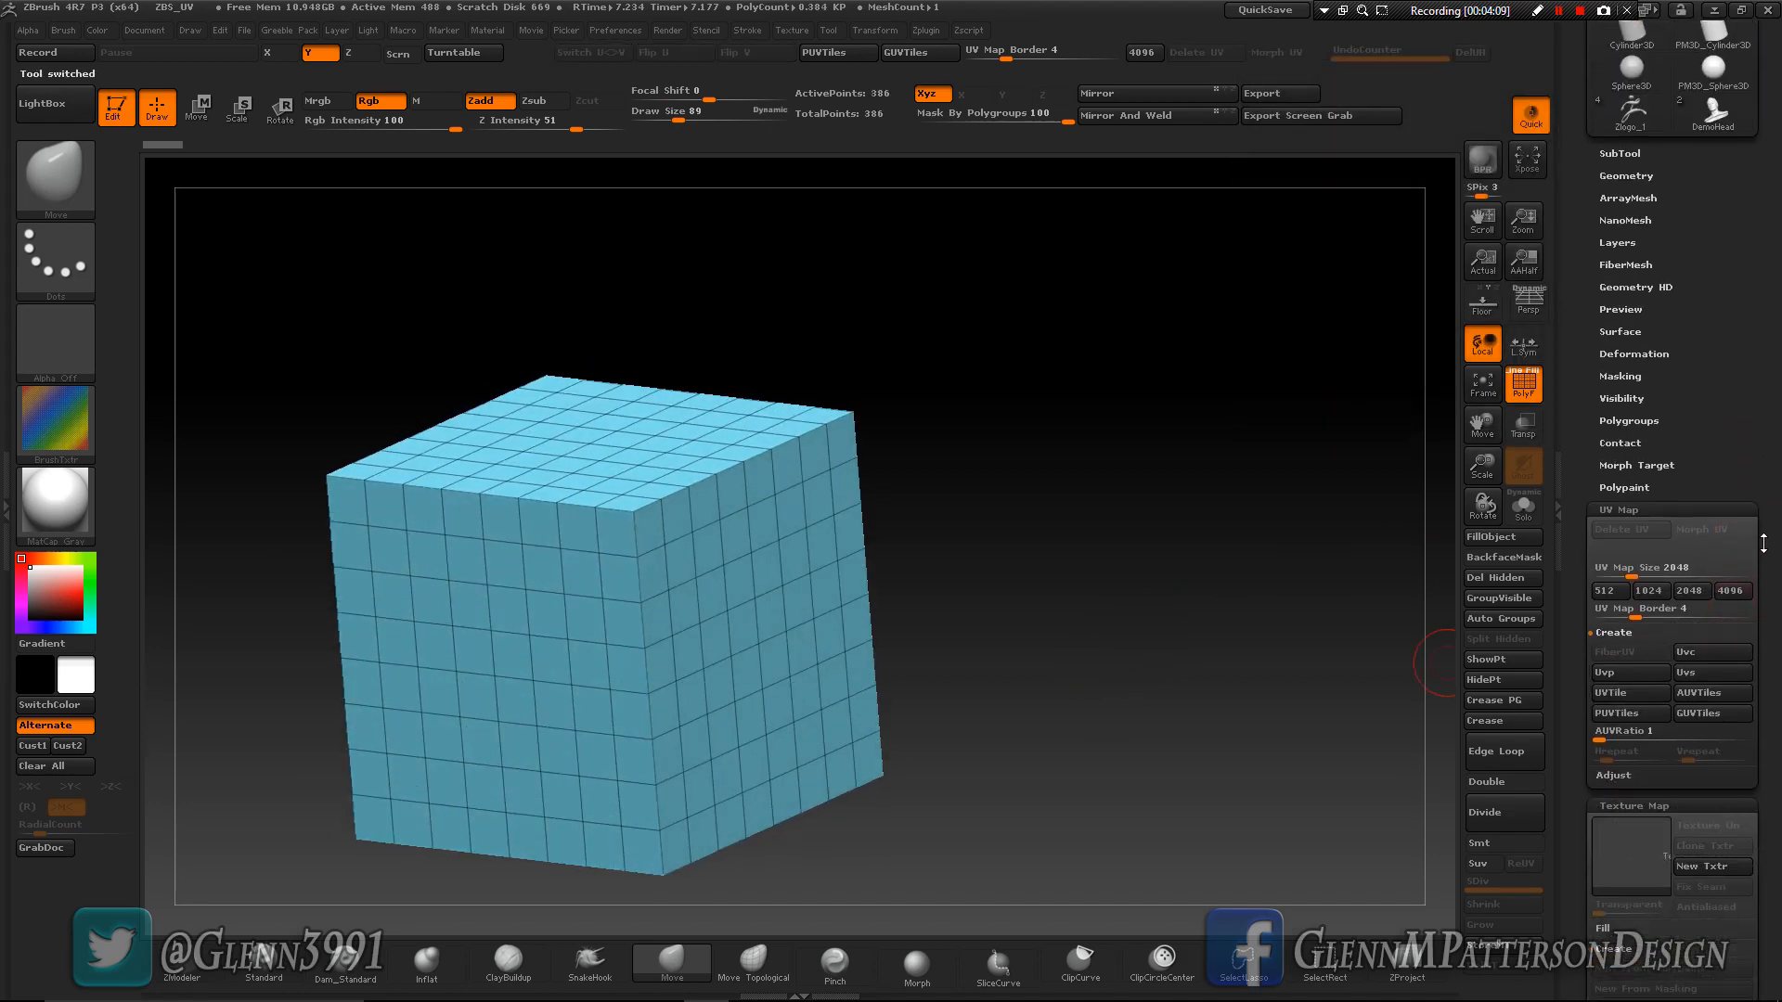
{"action": "left_click", "coordinate": [1616, 680]}
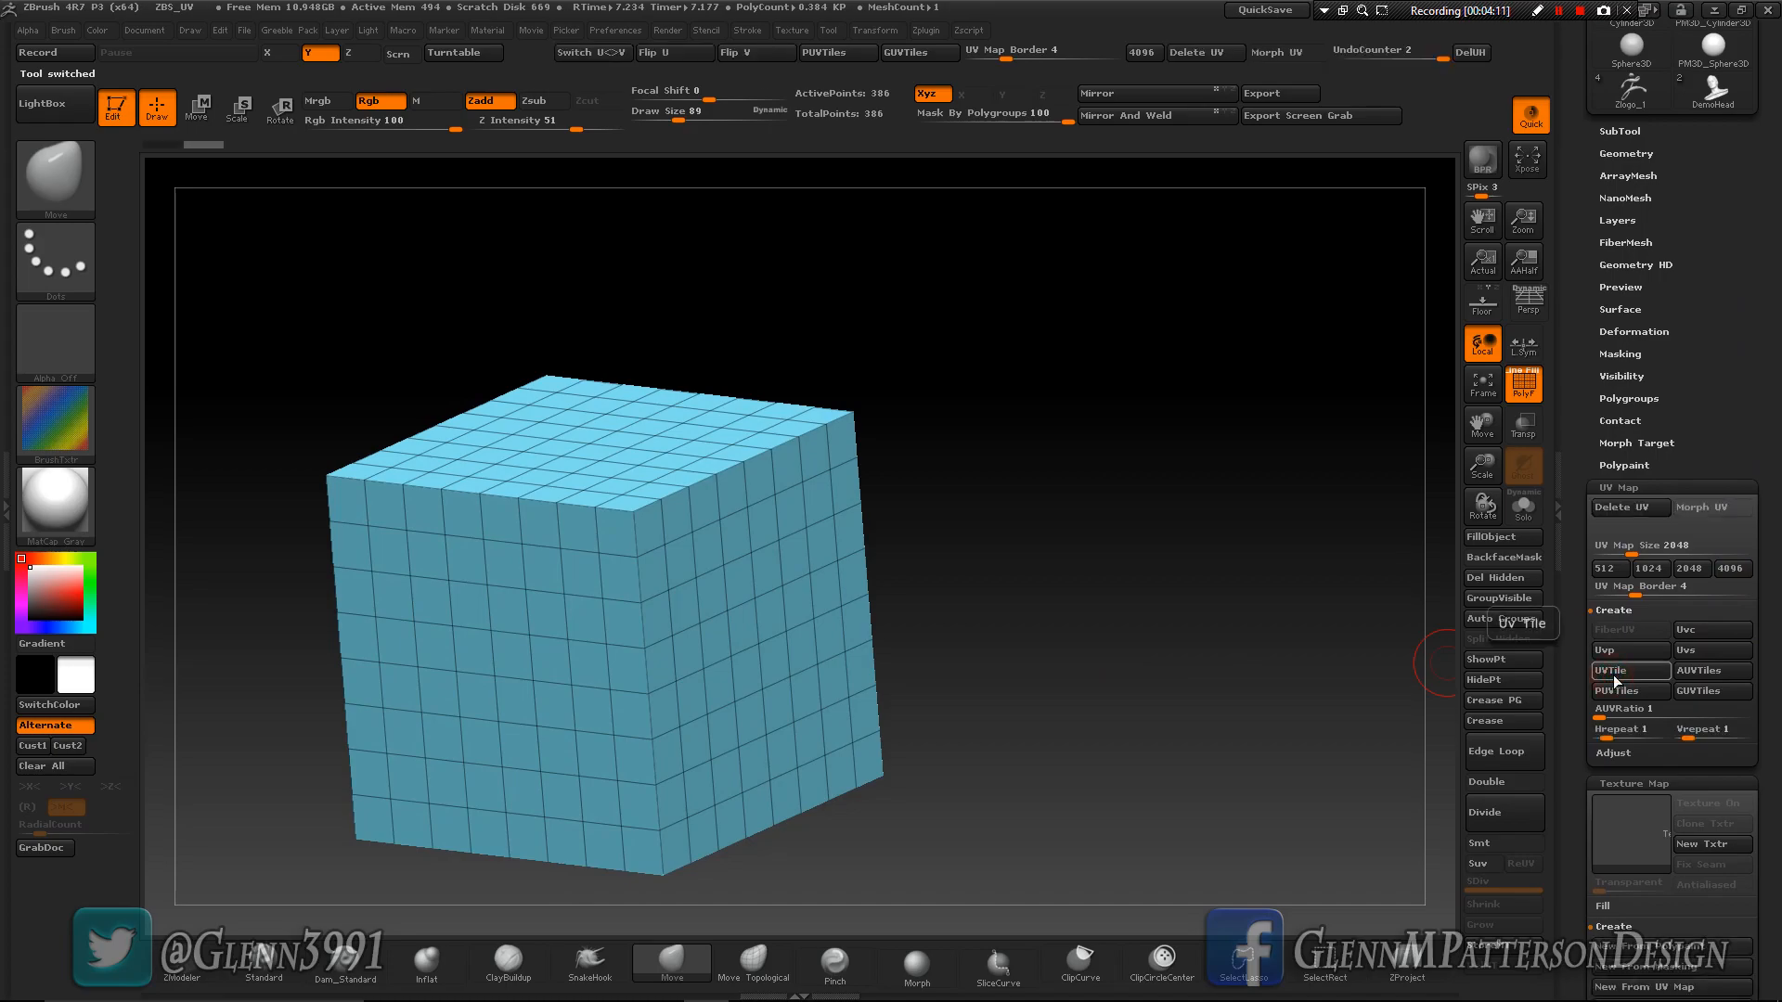
- Apply the coloured checker image as the subdivided cube's texture map and inspect how it repeats on each polygon
{"action": "left_click", "coordinate": [1634, 815]}
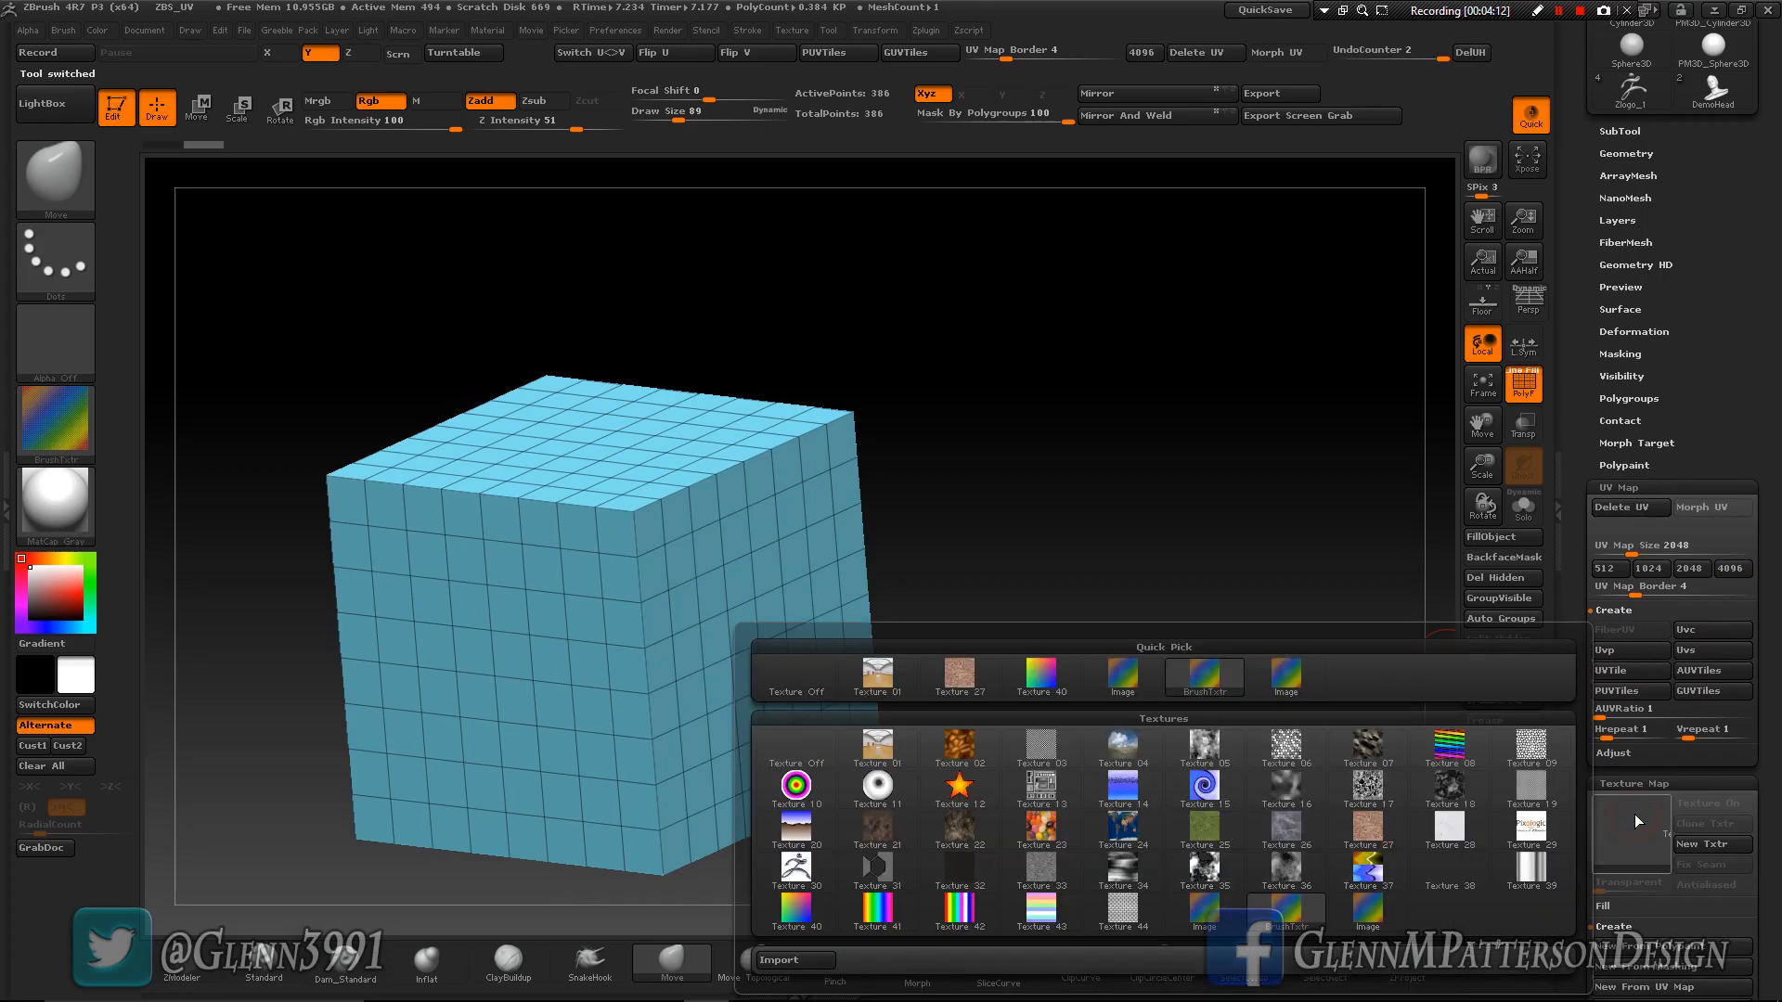
{"action": "left_click", "coordinate": [1122, 677]}
{"action": "left_click_drag", "start_coordinate": [1006, 759], "coordinate": [1413, 570]}
{"action": "left_click_drag", "start_coordinate": [1481, 470], "coordinate": [1482, 705]}
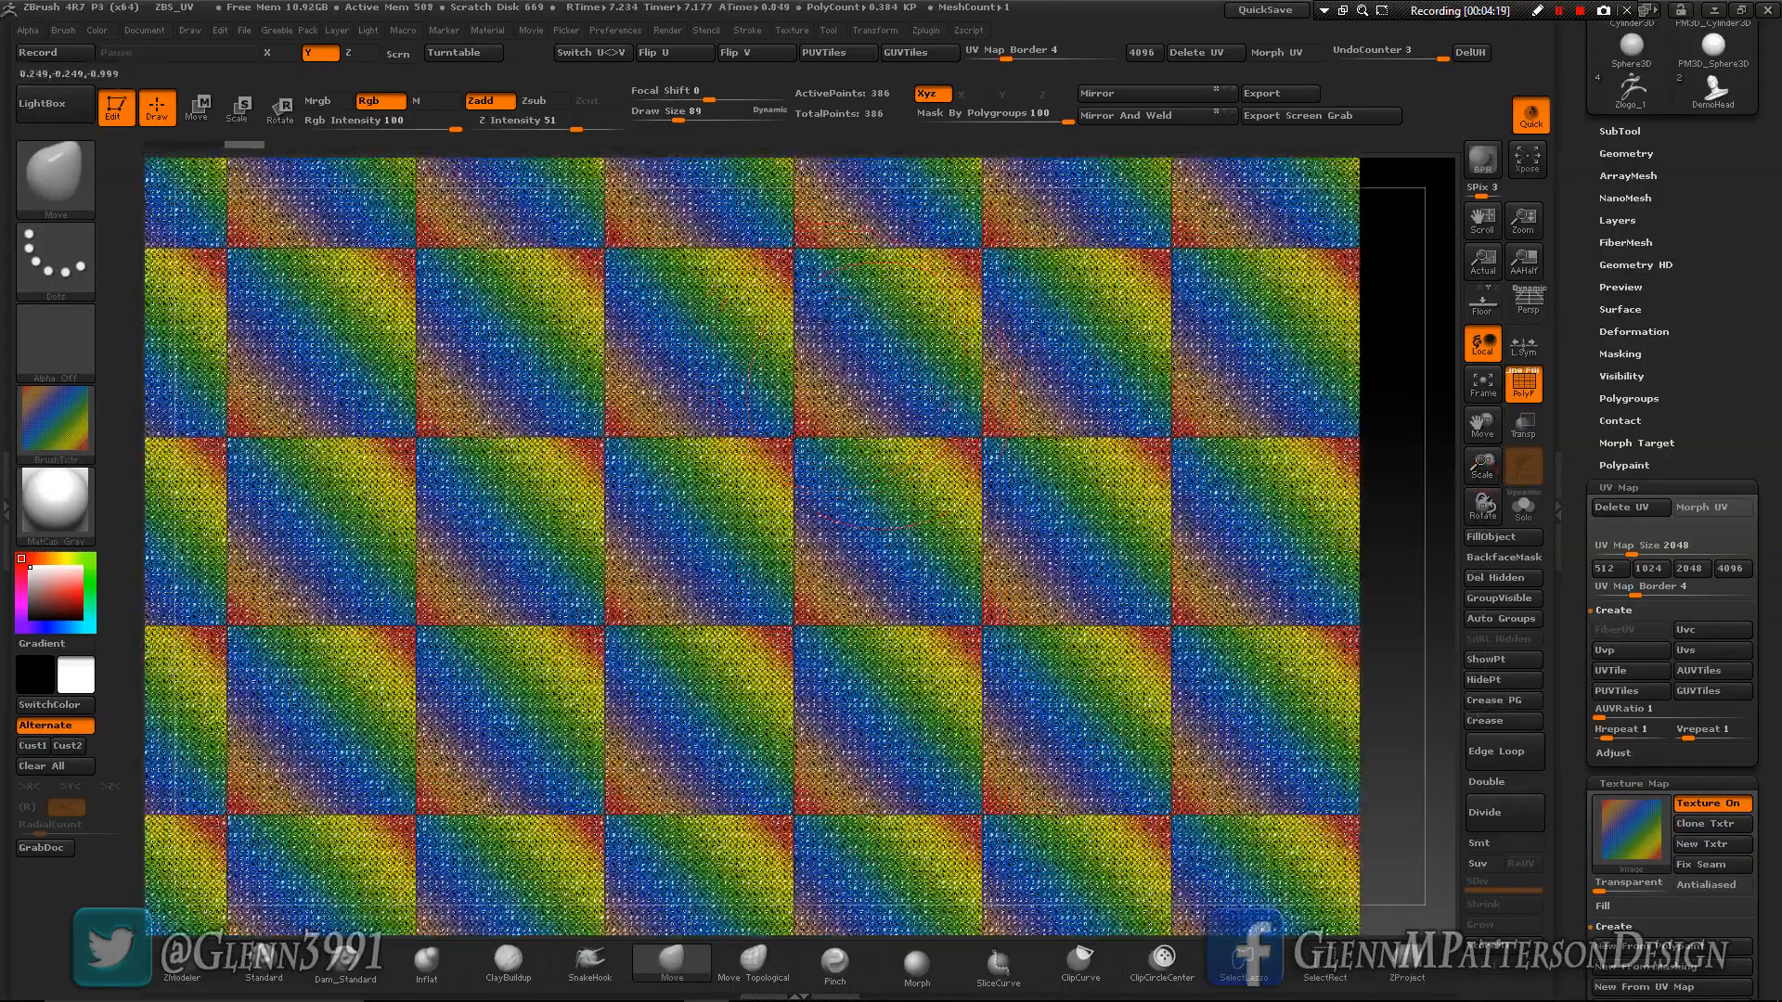
{"action": "mouse_move", "coordinate": [1036, 563]}
{"action": "right_mouse_down"}
{"action": "mouse_move", "coordinate": [950, 563]}
{"action": "mouse_move", "coordinate": [1036, 564]}
{"action": "right_mouse_up"}
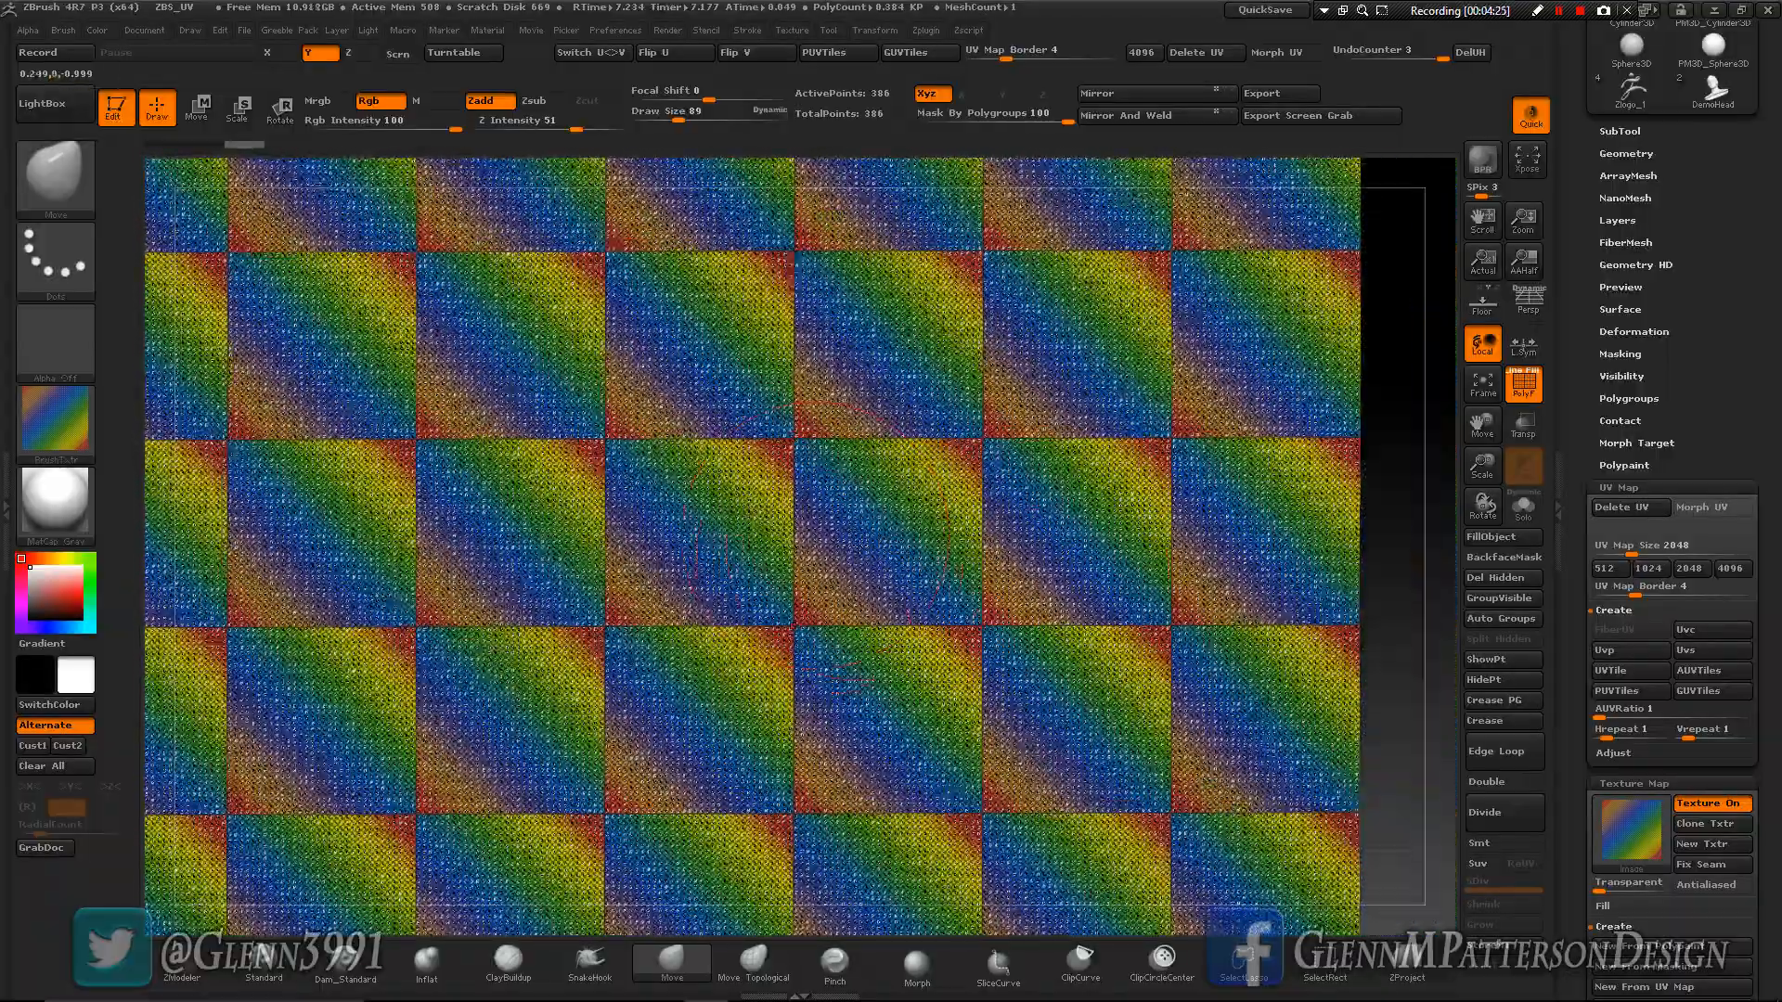
{"action": "left_click_drag", "start_coordinate": [1482, 469], "coordinate": [1492, 324]}
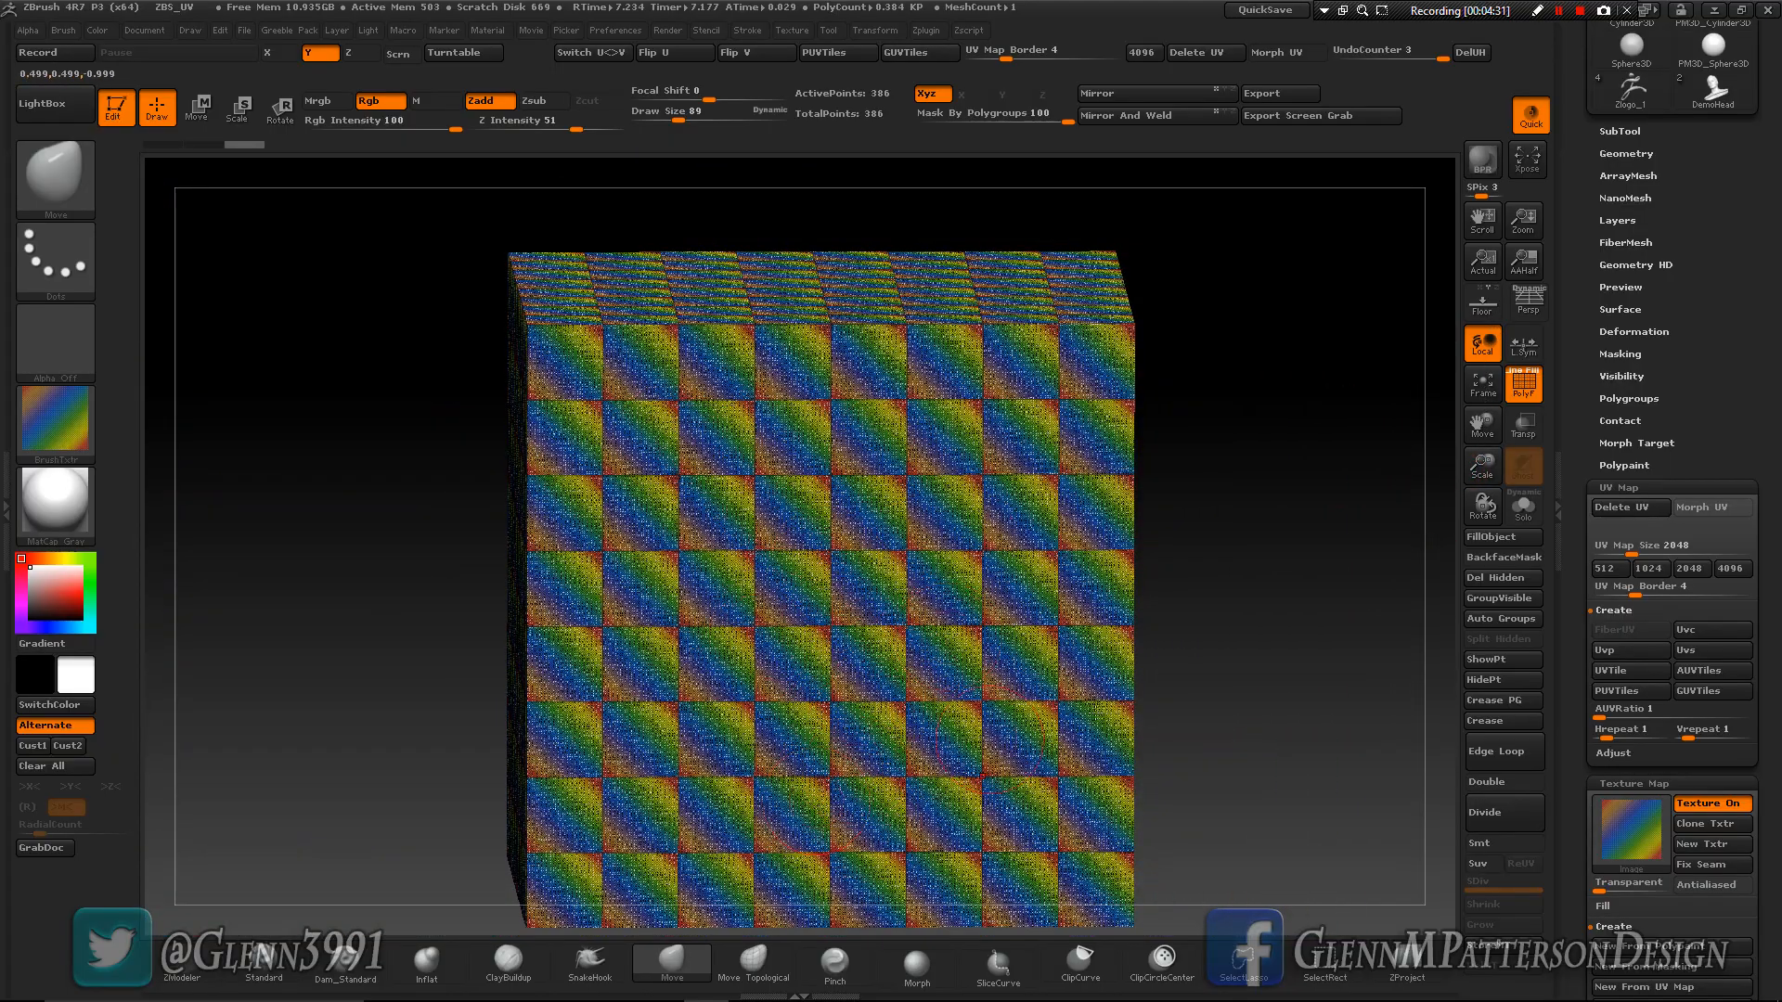
{"action": "right_click_drag", "start_coordinate": [790, 743], "coordinate": [781, 725], "text": "shift"}
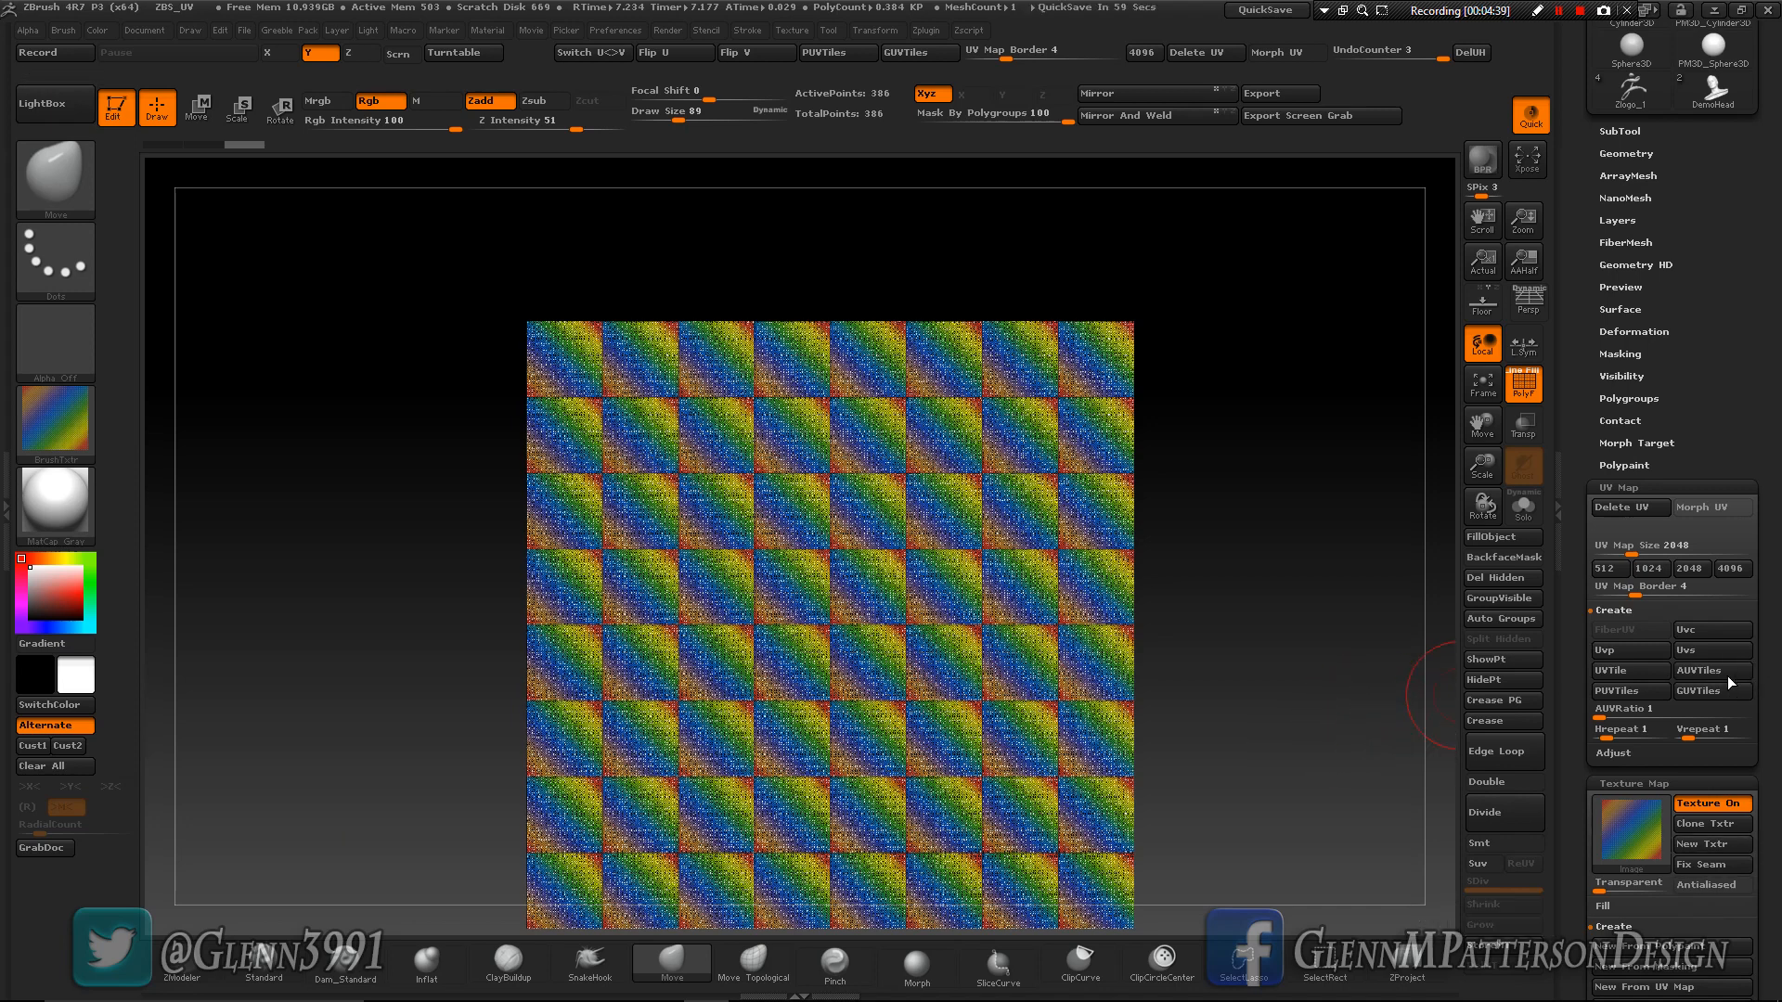
- Remap the subdivided cube with planar UVs (Uvp) and inspect the texture on its front, top and side faces
{"action": "left_click", "coordinate": [1633, 654]}
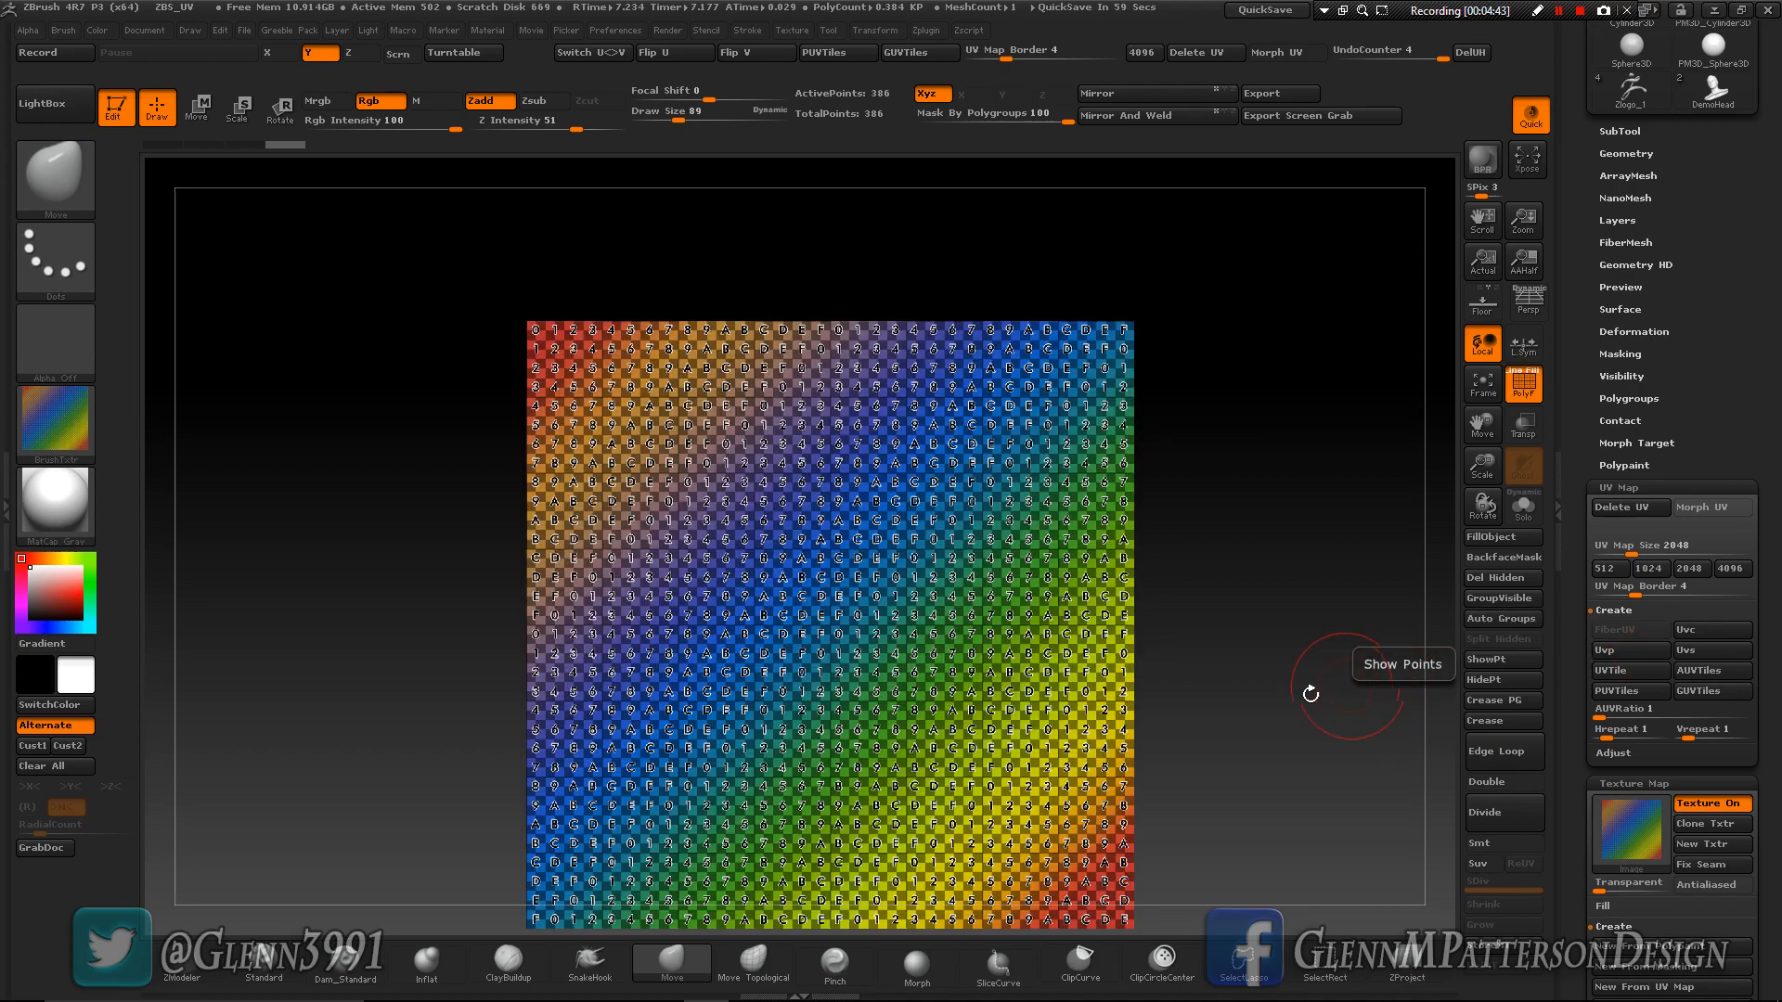
{"action": "left_click_drag", "start_coordinate": [1299, 684], "coordinate": [1254, 728]}
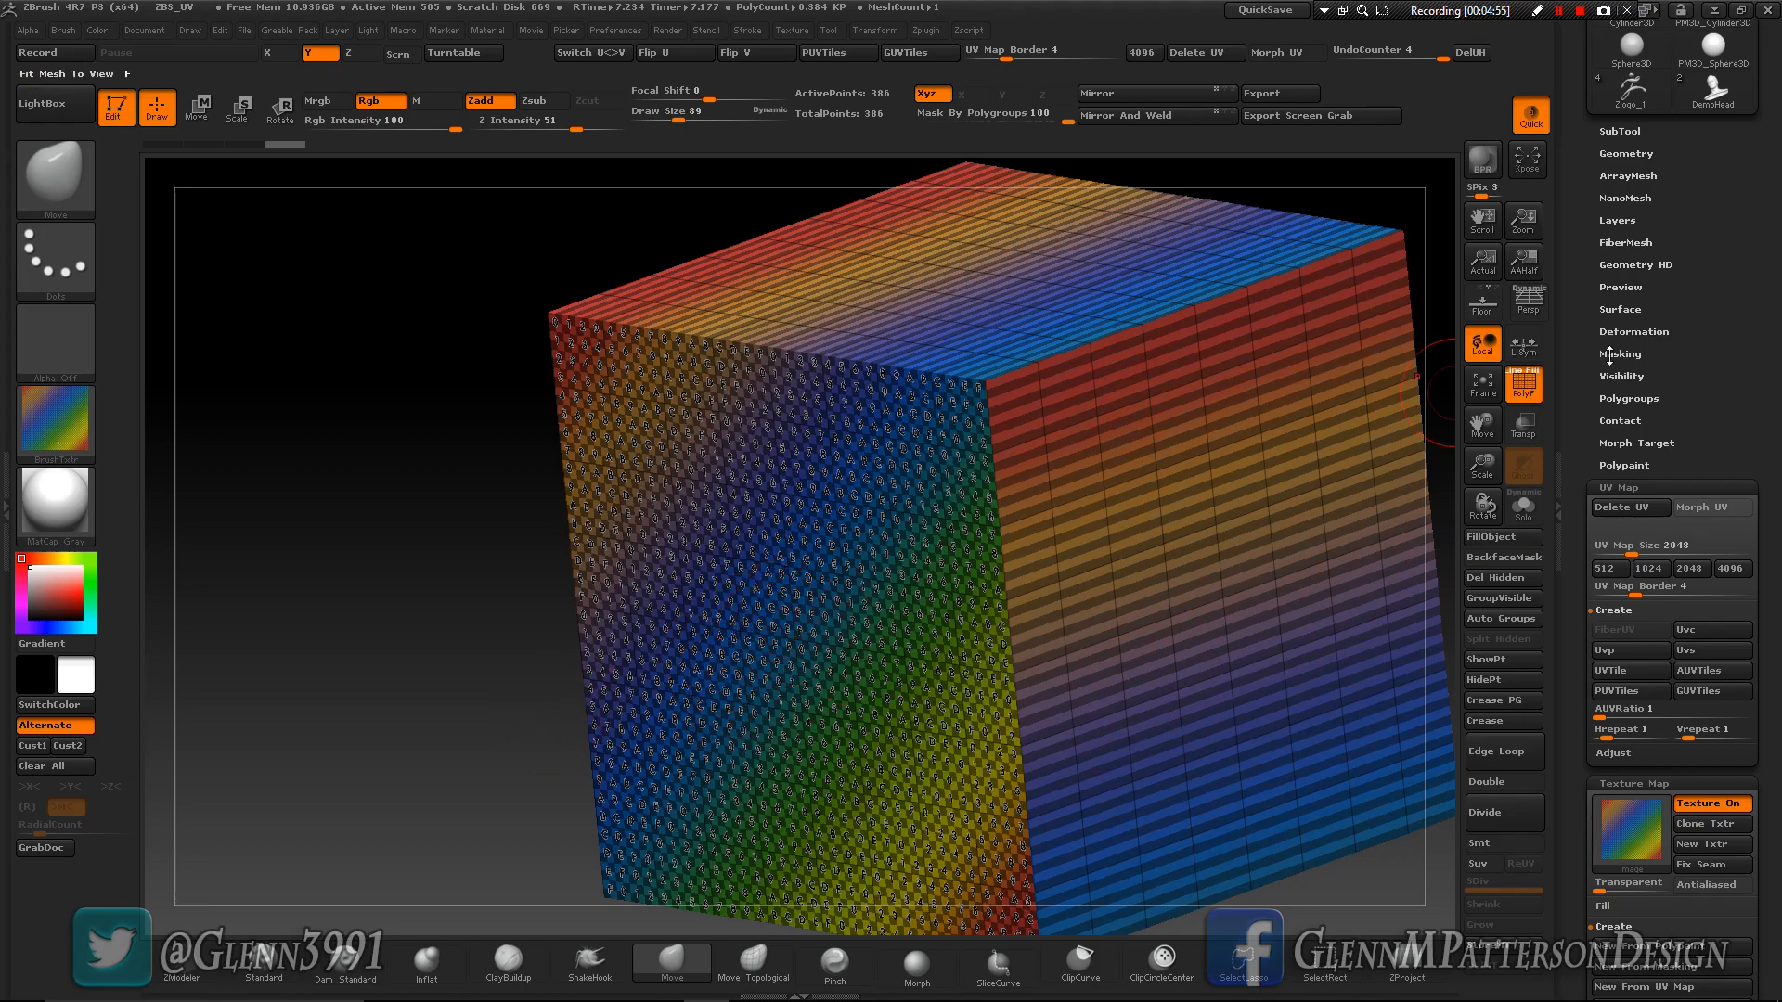
{"action": "mouse_move", "coordinate": [861, 675]}
{"action": "right_mouse_down"}
{"action": "mouse_move", "coordinate": [1079, 696]}
{"action": "mouse_move", "coordinate": [526, 689]}
{"action": "mouse_move", "coordinate": [817, 520]}
{"action": "mouse_move", "coordinate": [900, 369]}
{"action": "mouse_move", "coordinate": [914, 408]}
{"action": "mouse_move", "coordinate": [943, 366]}
{"action": "right_mouse_up"}
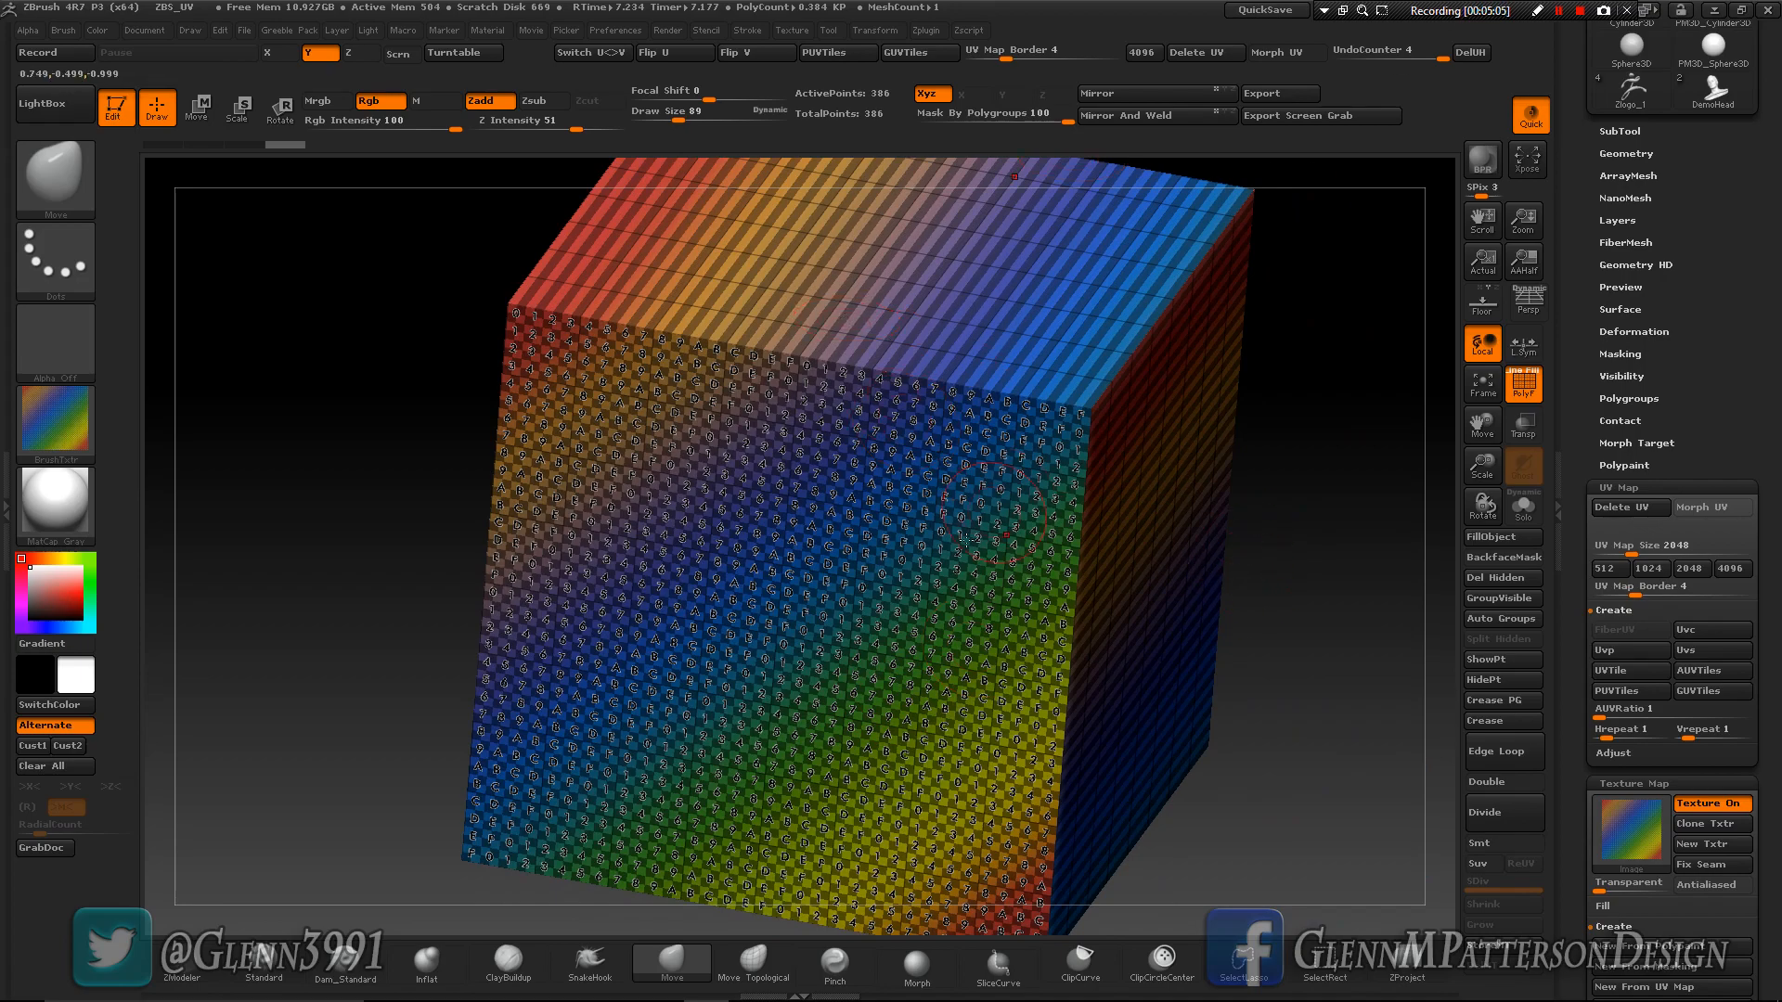
{"action": "right_click_drag", "start_coordinate": [889, 624], "coordinate": [1202, 591]}
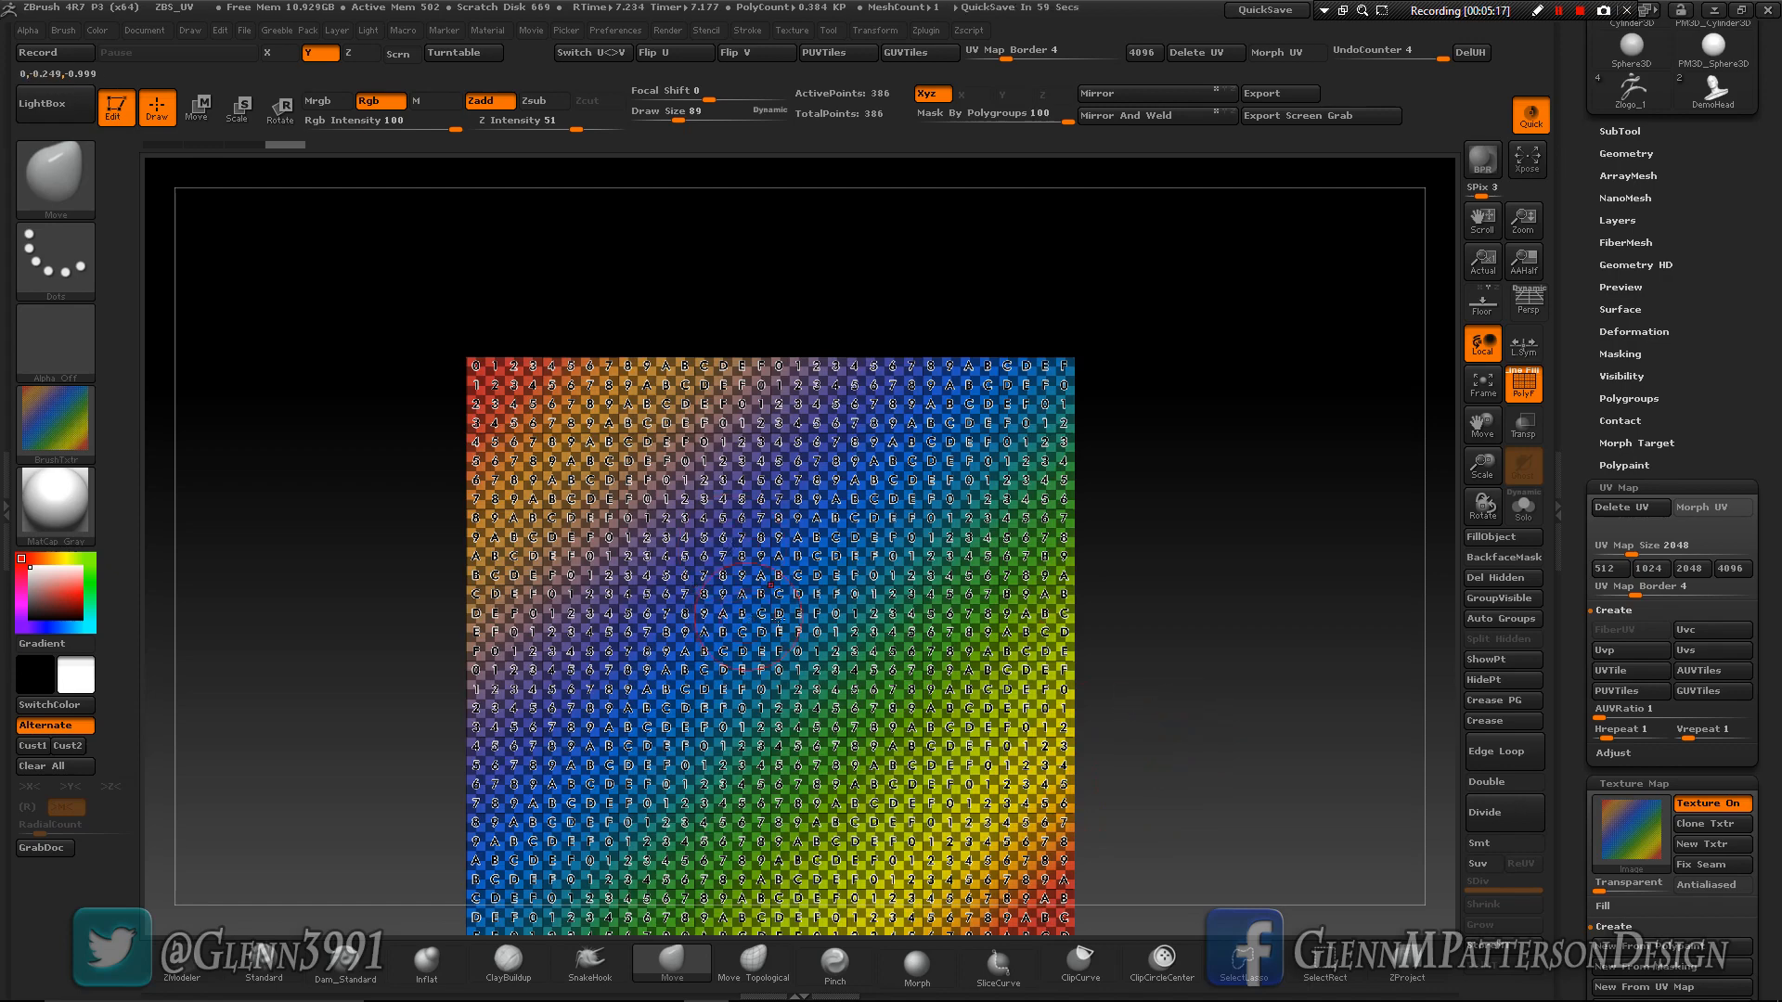
{"action": "left_click_drag", "start_coordinate": [1203, 647], "coordinate": [1267, 653]}
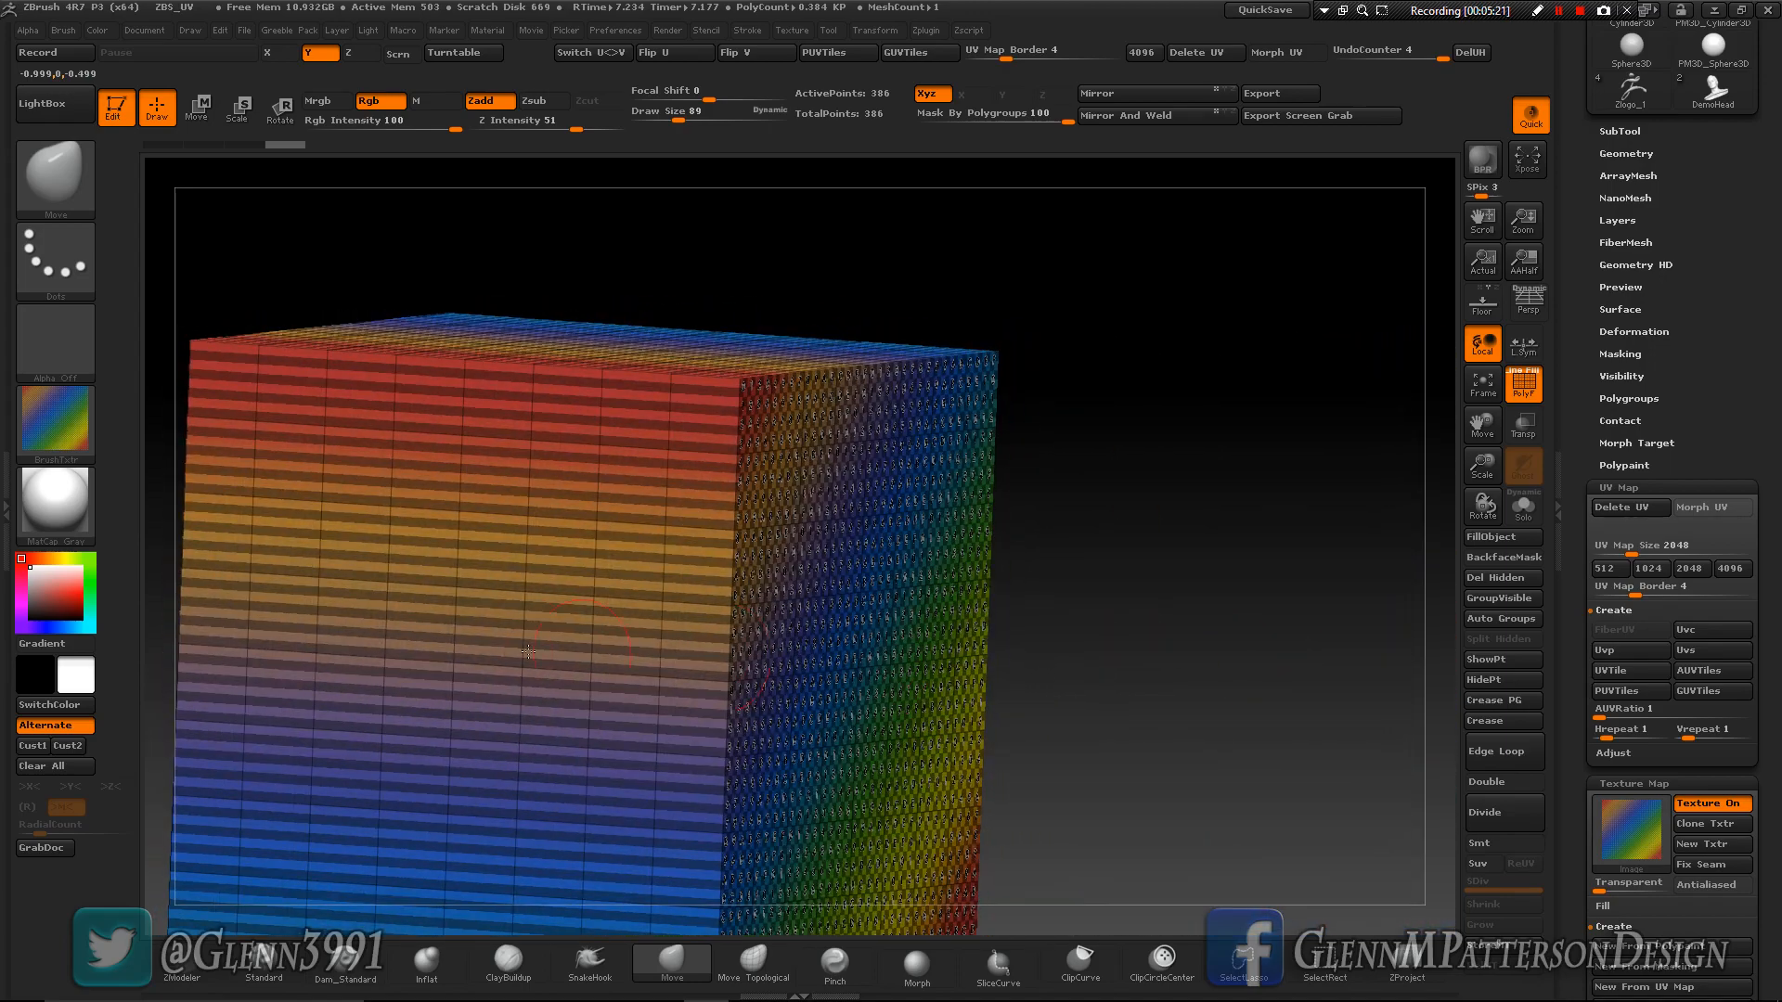
{"action": "left_click_drag", "start_coordinate": [1058, 682], "coordinate": [1217, 638]}
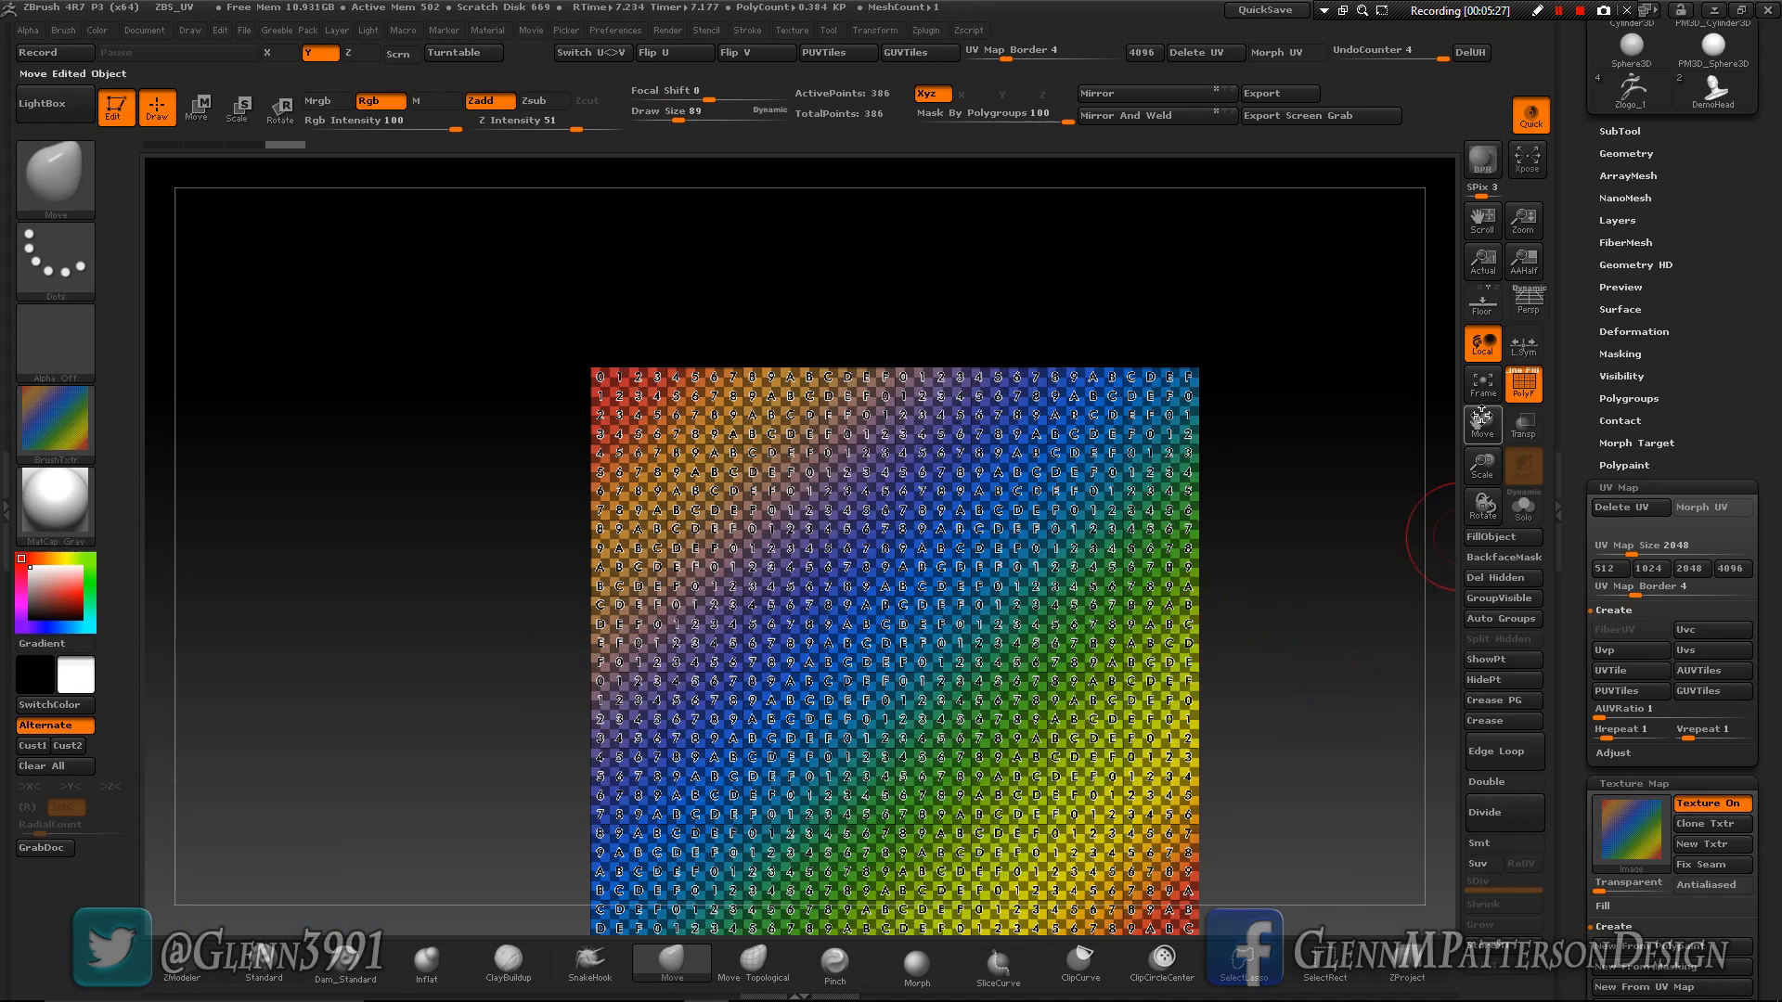
- Switch to the PM3D_Cylinder3D tool and create cylindrical UVs (Uvc) for it
{"action": "left_click_drag", "start_coordinate": [1481, 423], "coordinate": [1424, 363]}
{"action": "scroll", "coordinate": [1670, 557], "scroll_direction": "up", "scroll_amount": 5}
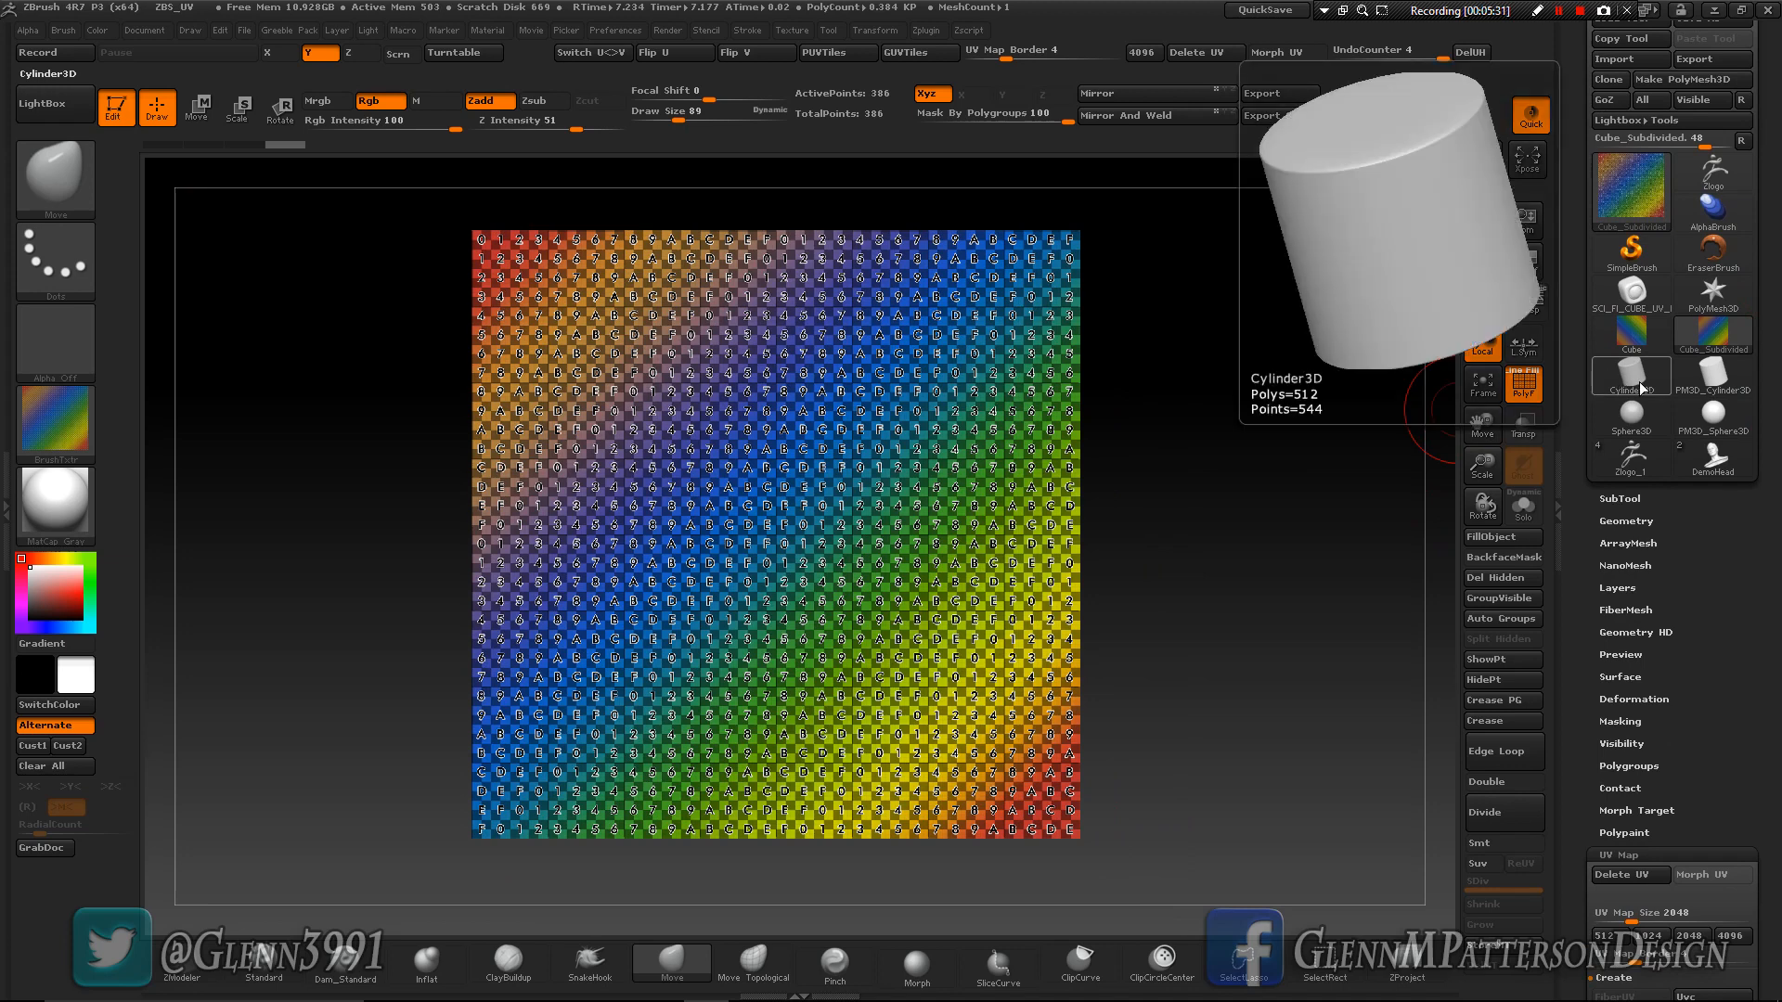
{"action": "left_click", "coordinate": [1640, 388]}
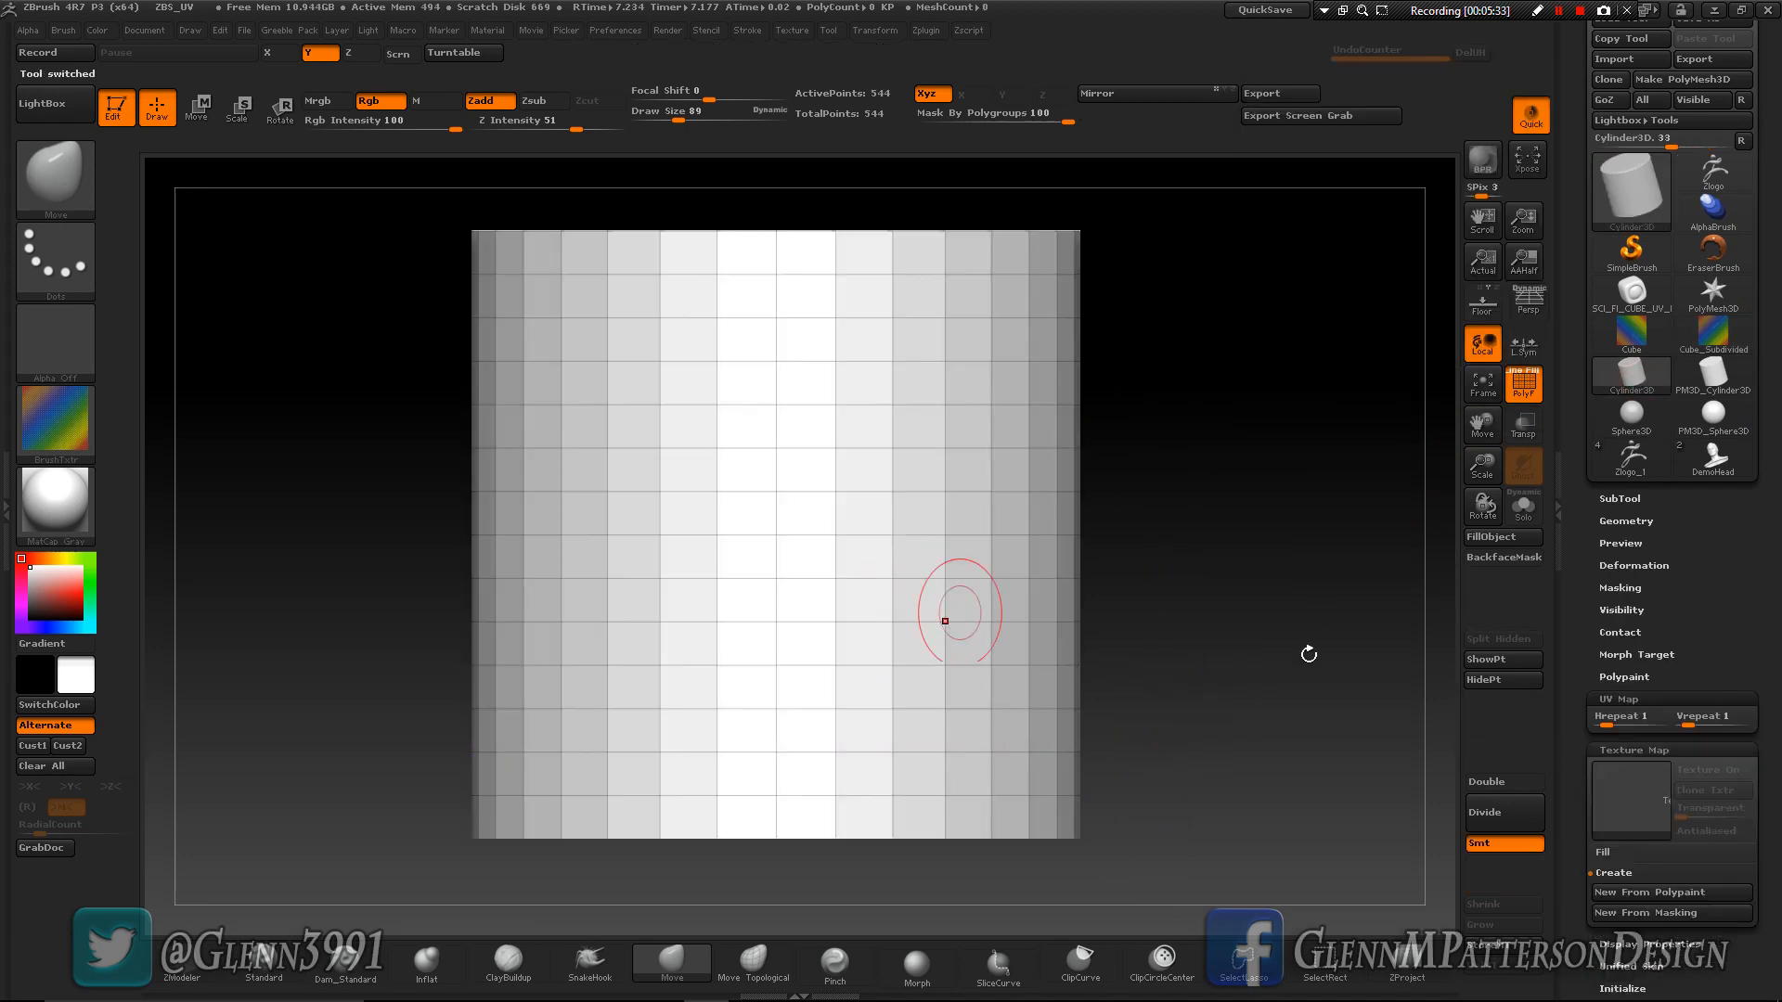
{"action": "left_click", "coordinate": [1723, 385]}
{"action": "left_click_drag", "start_coordinate": [1760, 715], "coordinate": [1779, 505]}
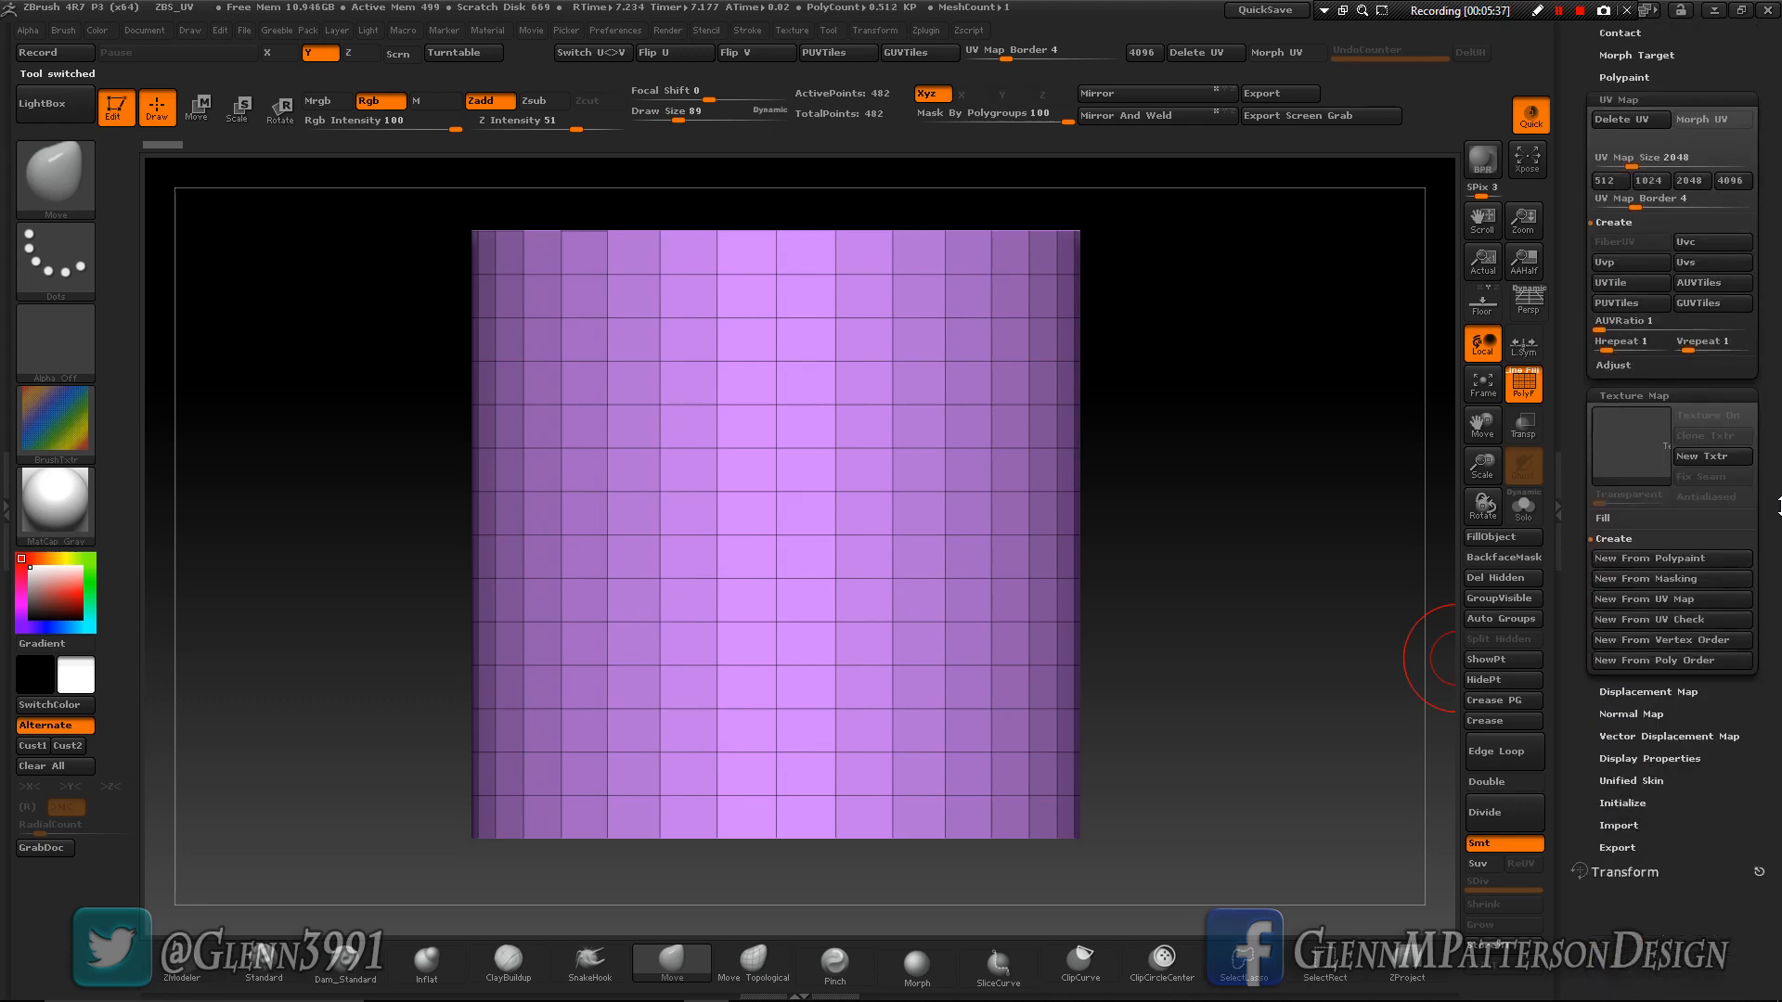
{"action": "scroll", "coordinate": [1728, 489], "scroll_direction": "up", "scroll_amount": 3}
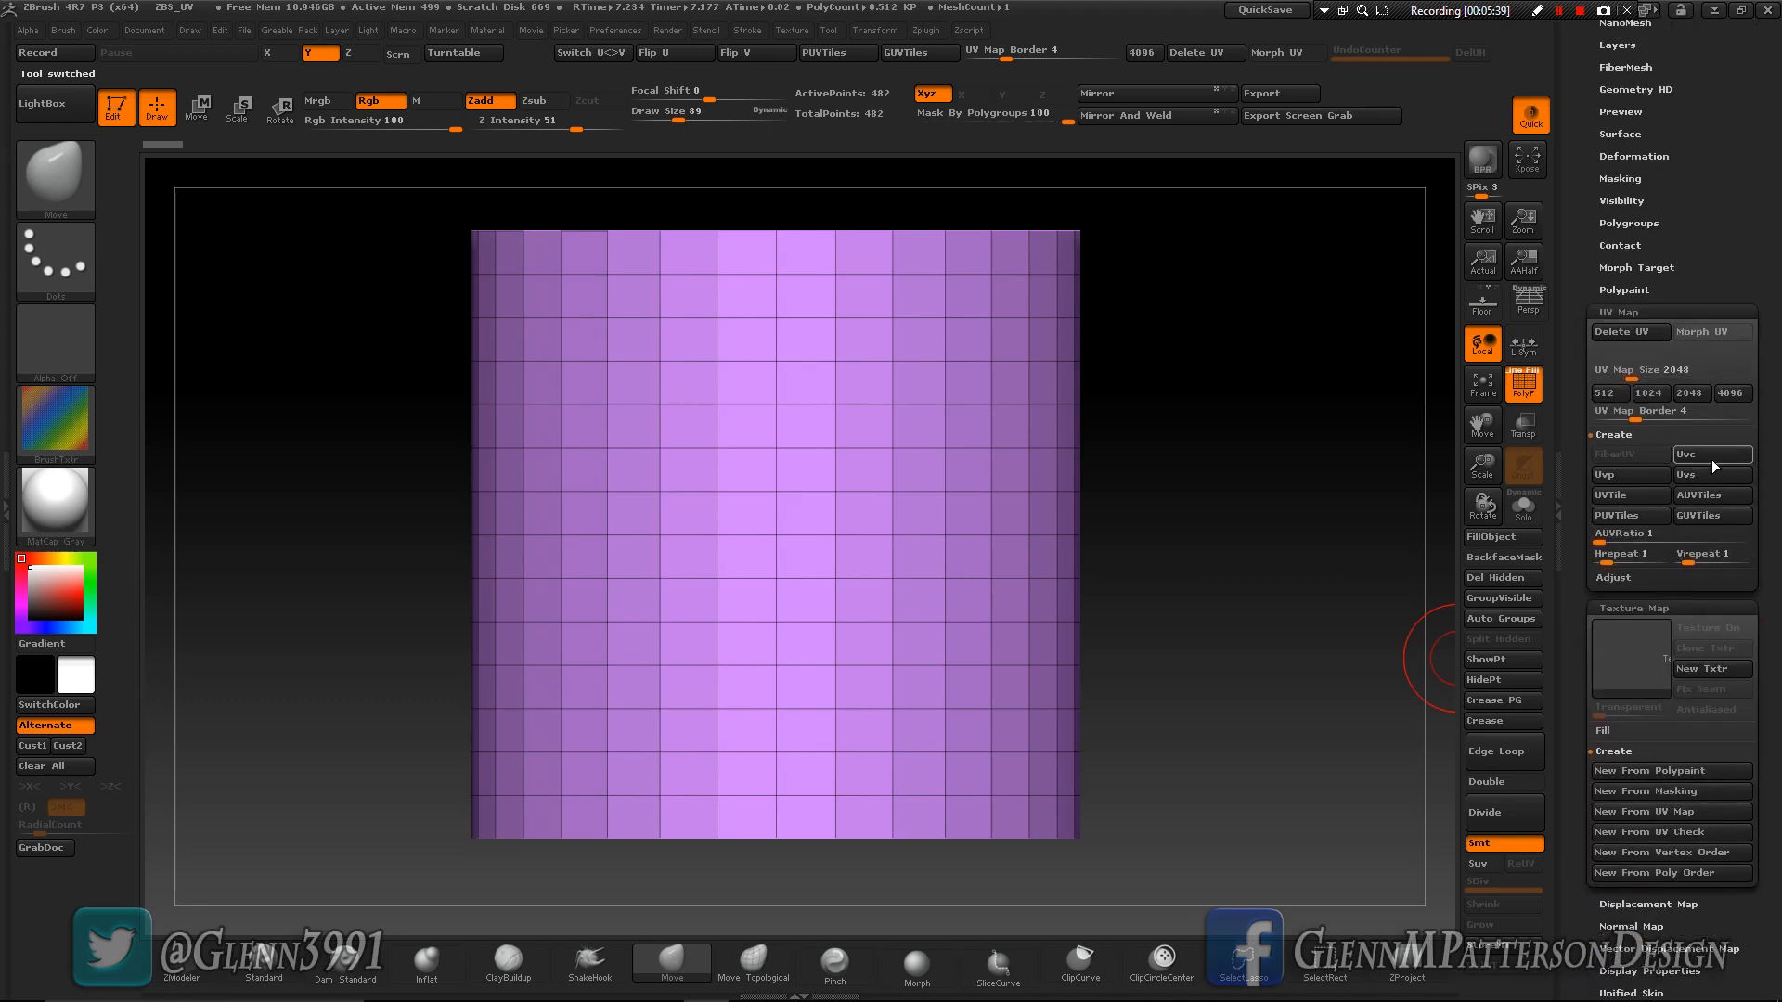
{"action": "left_click", "coordinate": [1713, 458]}
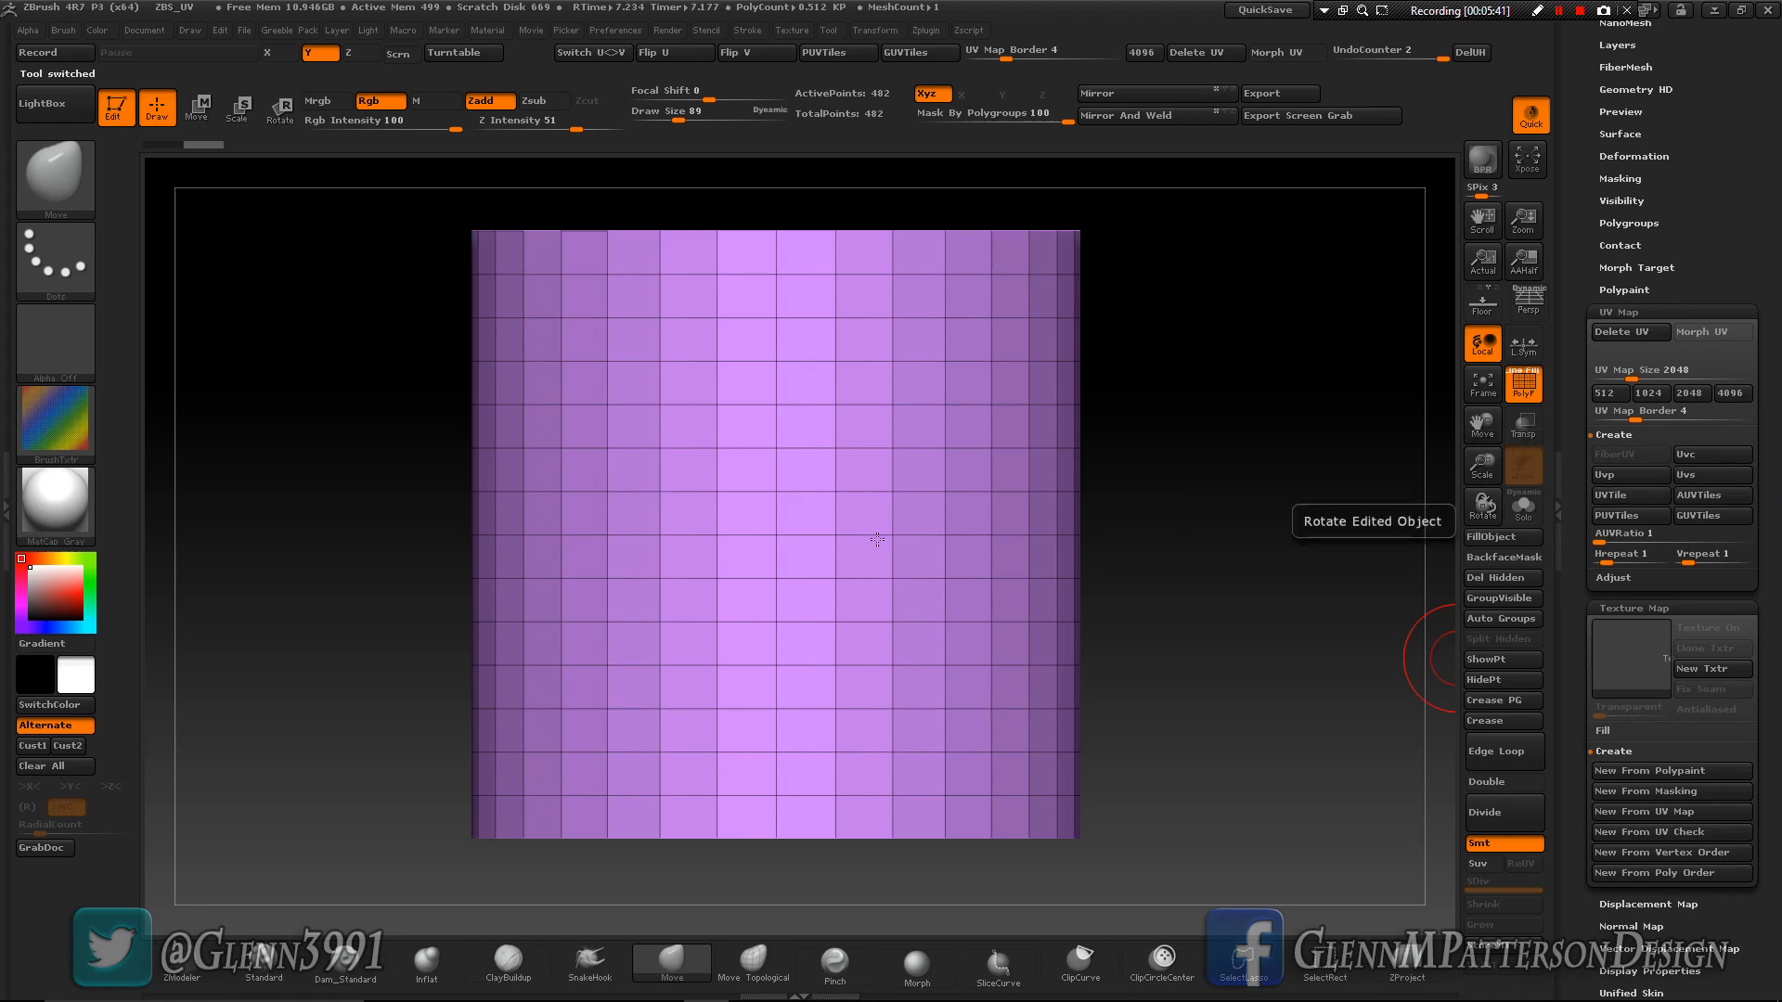
- Apply the coloured checker image as the cylinder's texture map and inspect how it wraps around the sides
{"action": "left_click", "coordinate": [1639, 656]}
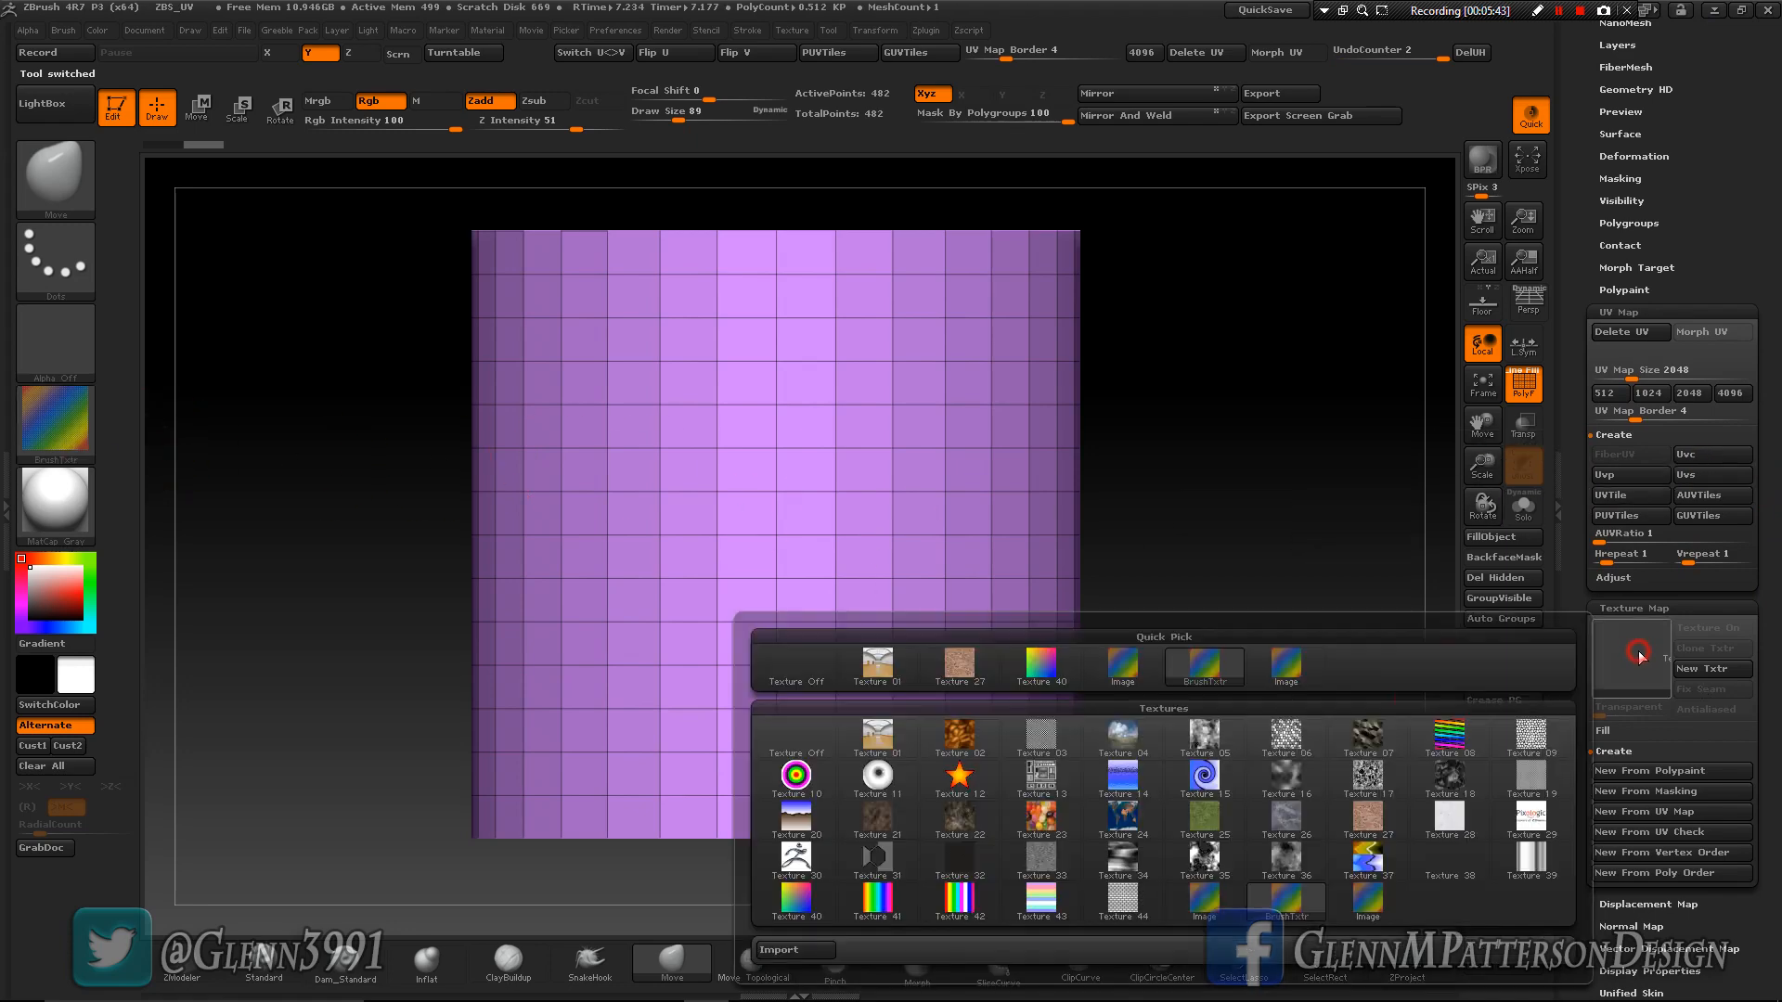
{"action": "left_click", "coordinate": [1118, 663]}
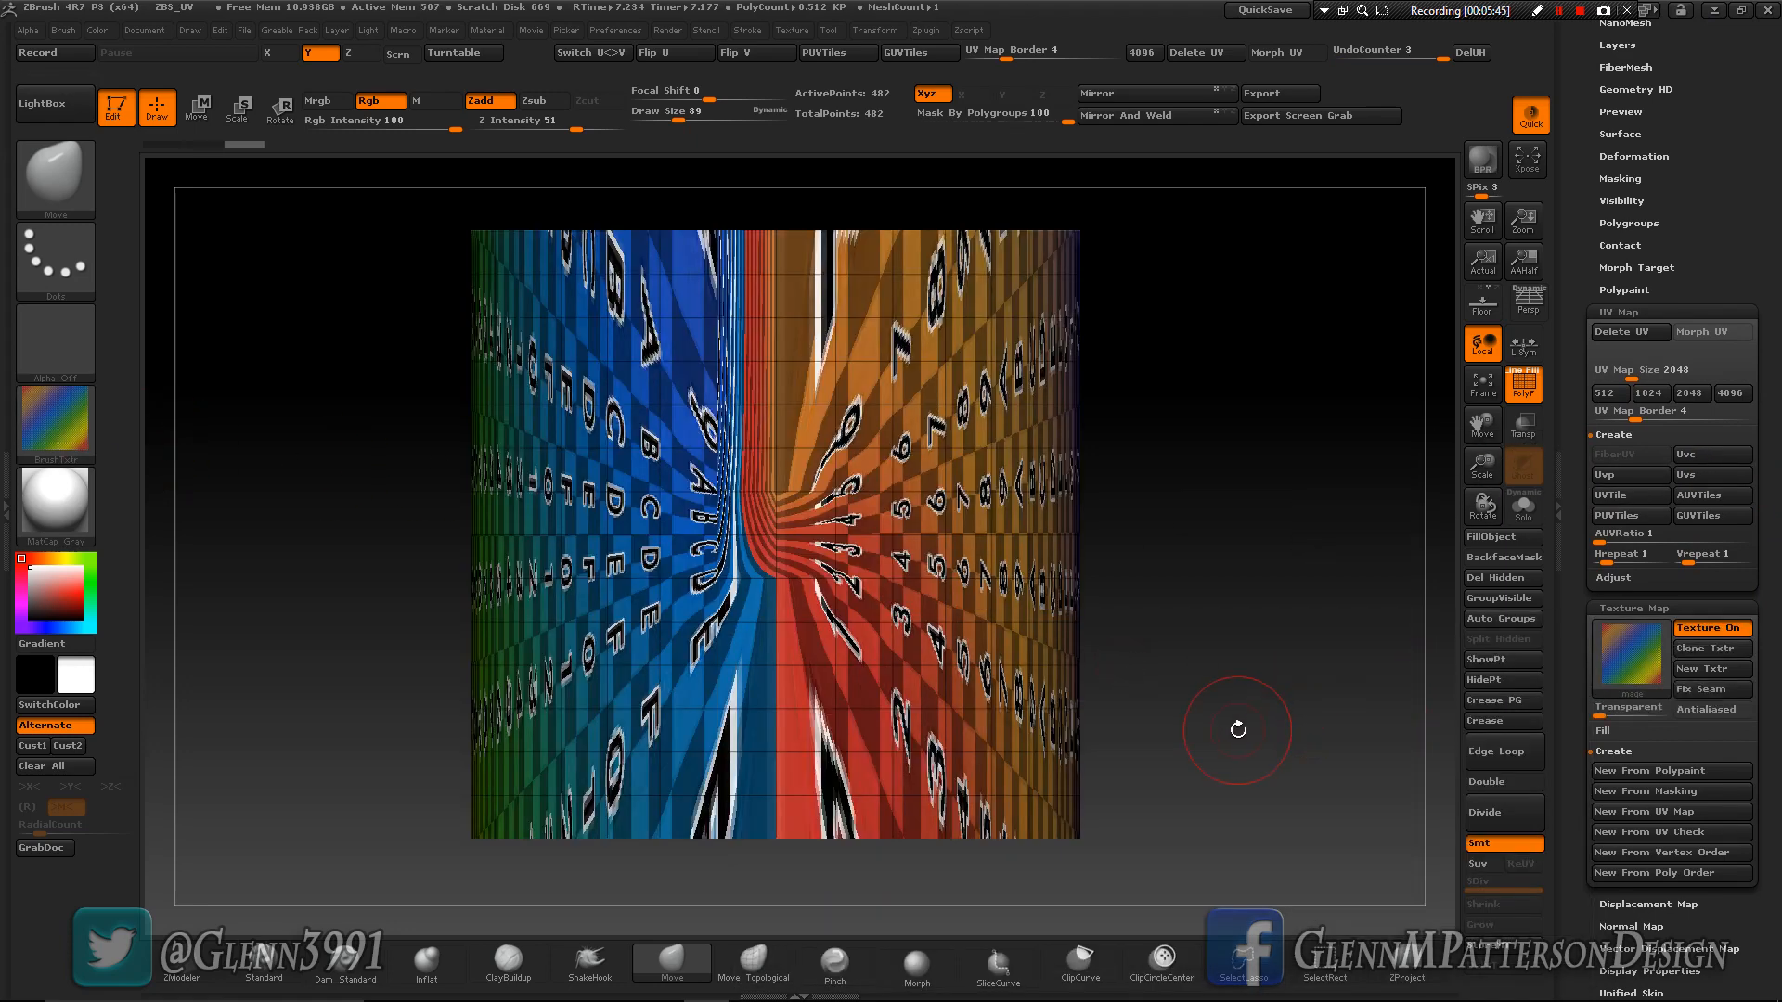
{"action": "mouse_move", "coordinate": [1250, 665]}
{"action": "left_mouse_down"}
{"action": "mouse_move", "coordinate": [1236, 730]}
{"action": "mouse_move", "coordinate": [1241, 665]}
{"action": "left_mouse_up"}
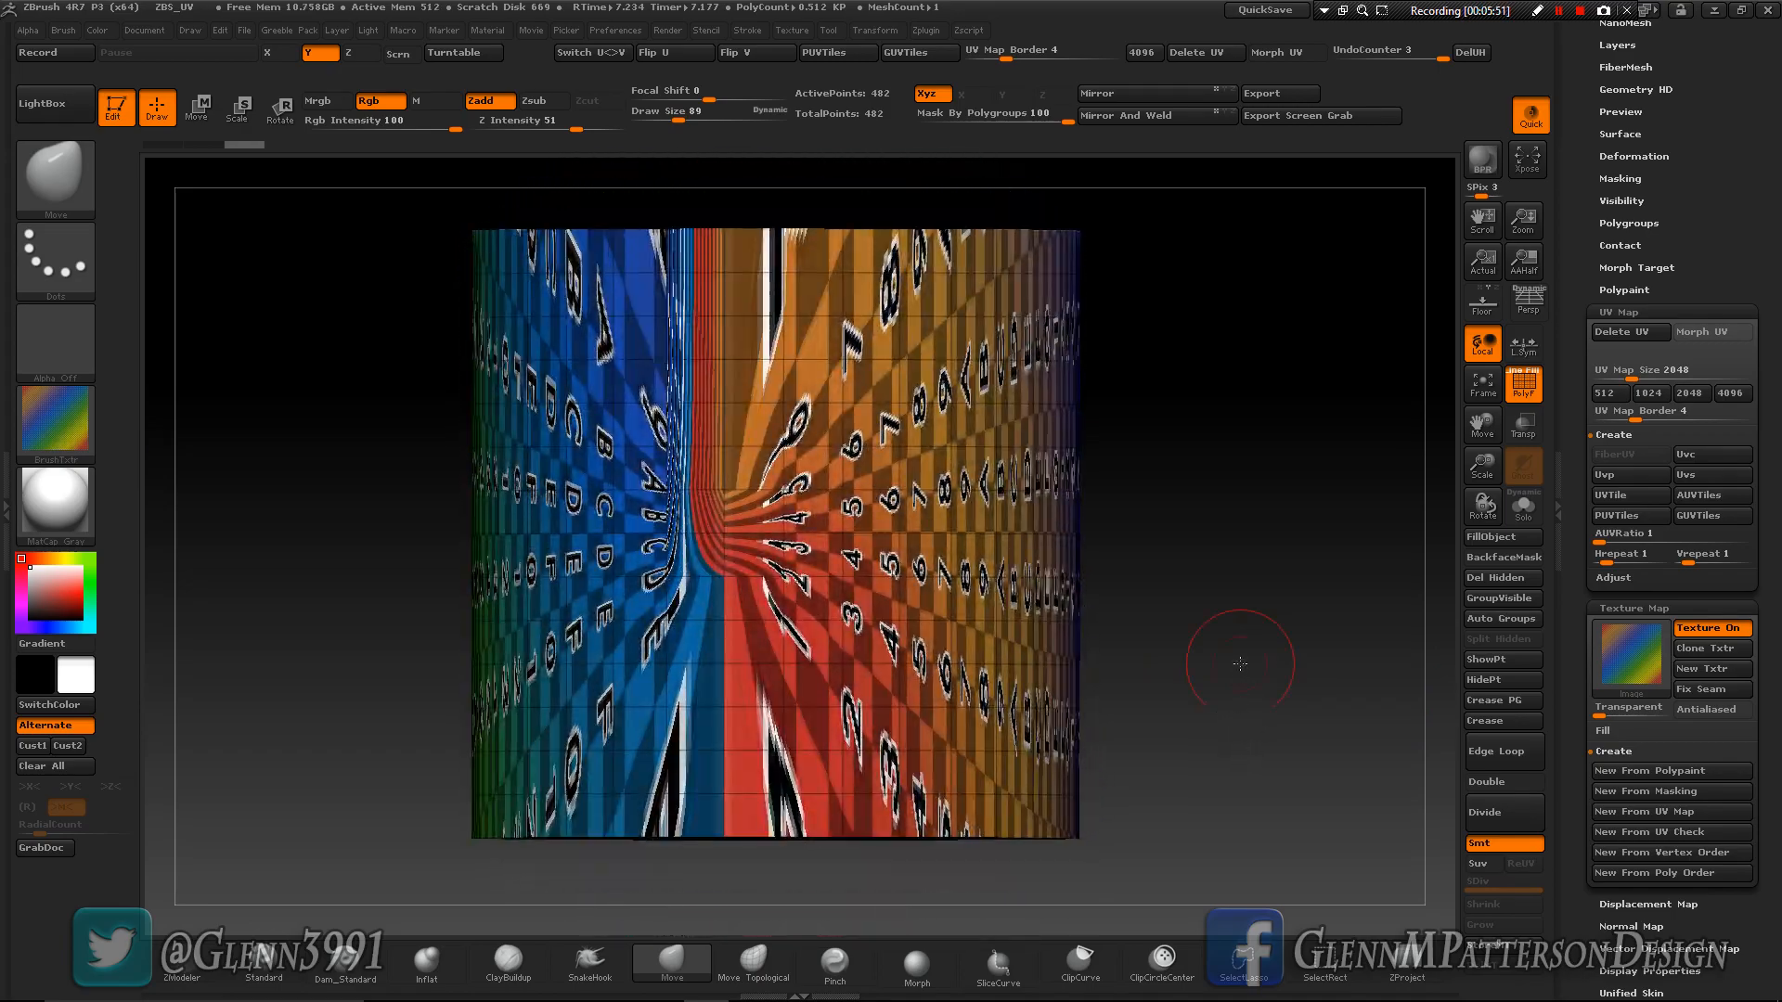
{"action": "left_click_drag", "start_coordinate": [1206, 641], "coordinate": [1146, 632]}
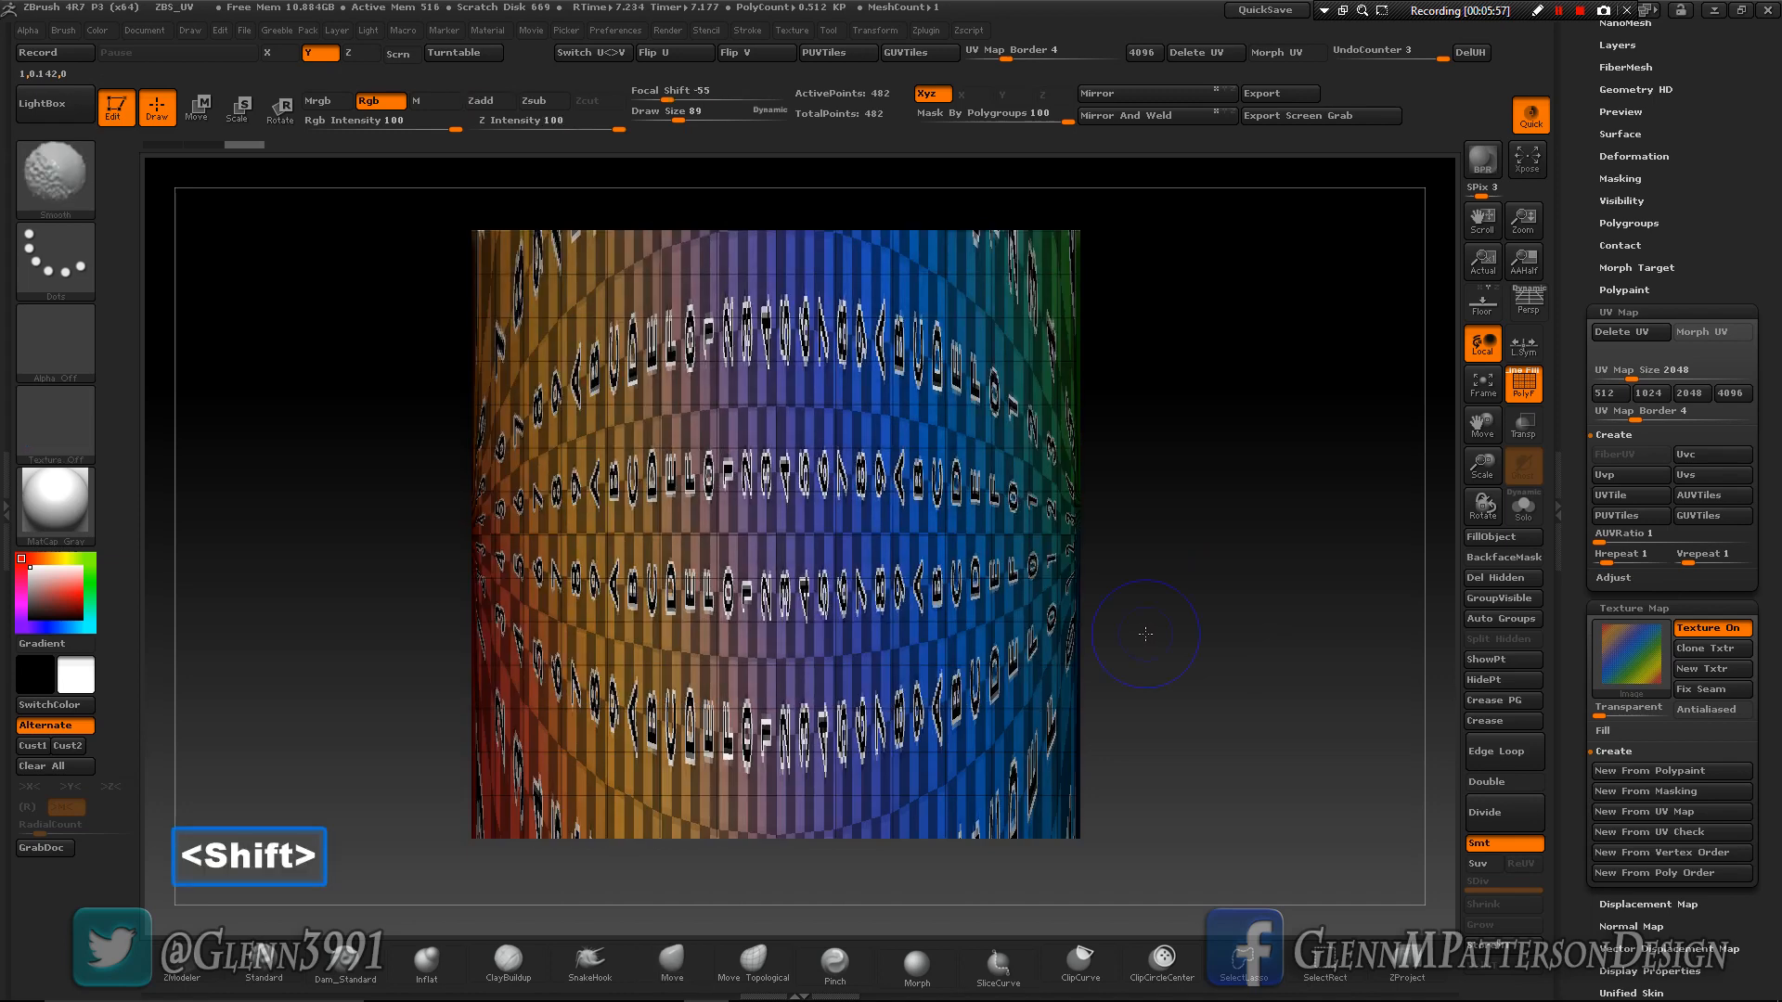
- Delete the cylinder's UVs and try to rotate the mesh 90 degrees with a horizontal Transpose line
{"action": "left_click", "coordinate": [1635, 334]}
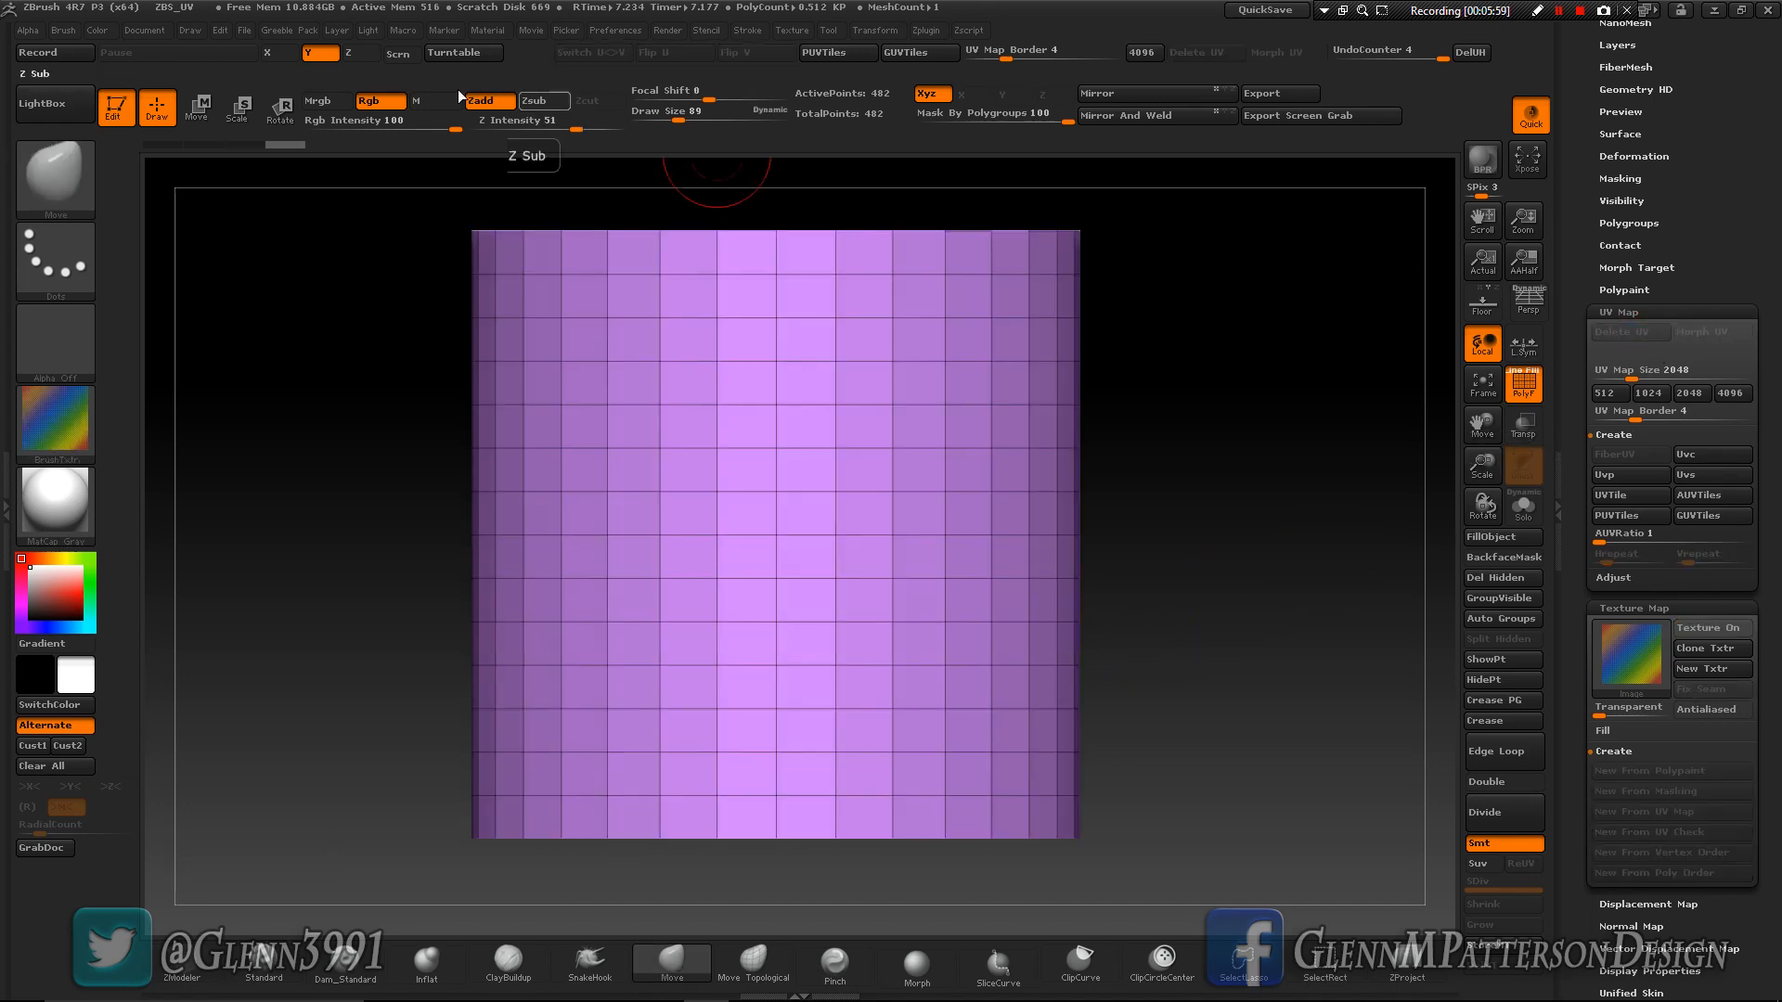
{"action": "left_click", "coordinate": [281, 111]}
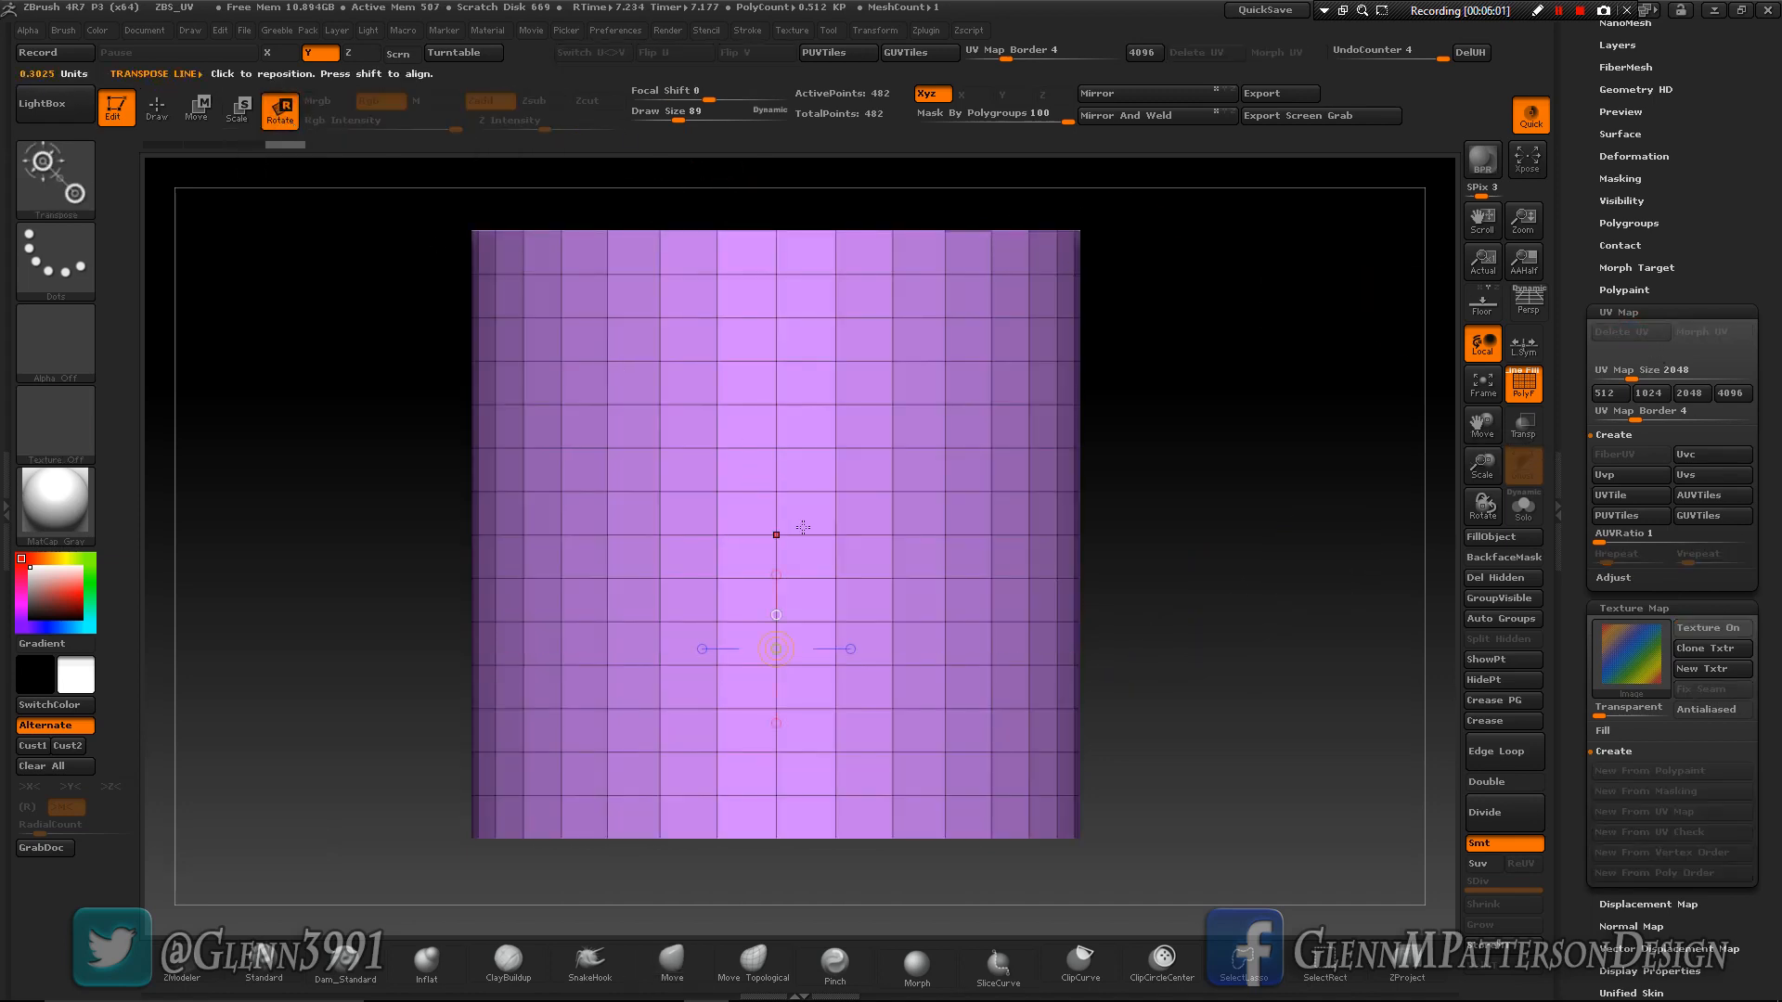
{"action": "left_click", "coordinate": [777, 617]}
{"action": "left_click_drag", "start_coordinate": [870, 505], "coordinate": [904, 540]}
{"action": "left_click", "coordinate": [701, 534]}
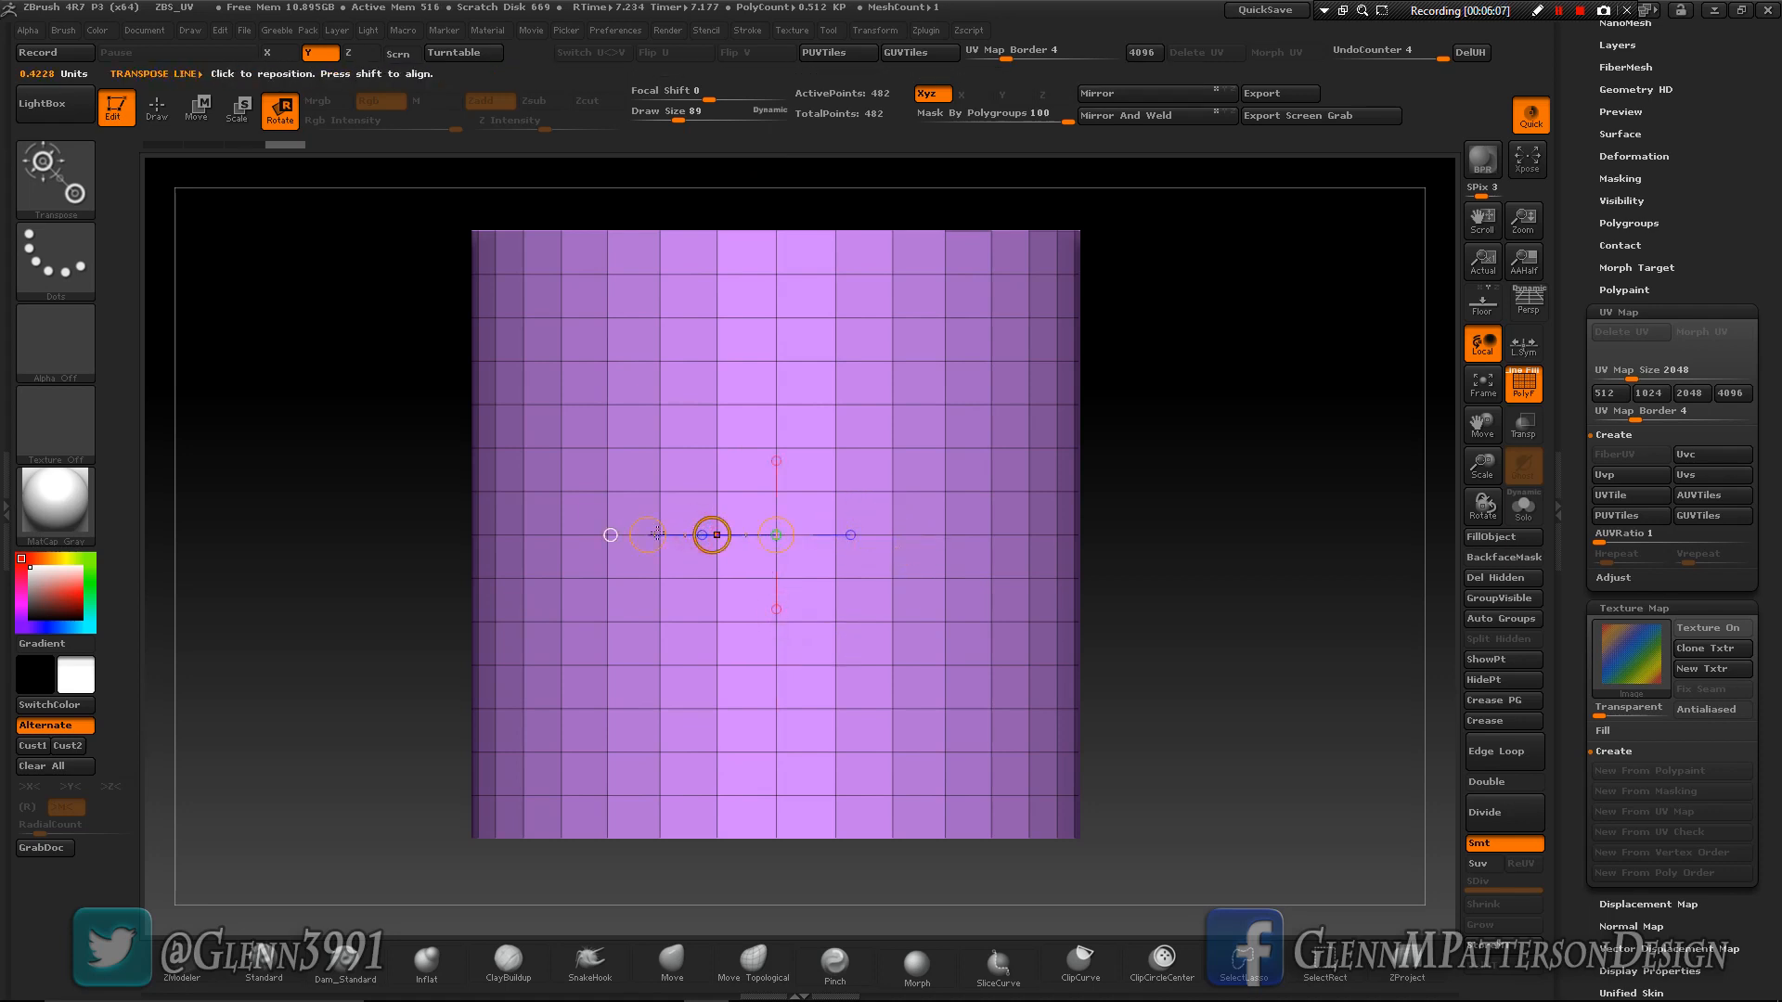
{"action": "mouse_move", "coordinate": [648, 535]}
{"action": "left_mouse_down", "text": "shift"}
{"action": "mouse_move", "coordinate": [756, 642]}
{"action": "mouse_move", "coordinate": [665, 568]}
{"action": "mouse_move", "coordinate": [648, 521]}
{"action": "left_mouse_up", "text": "shift"}
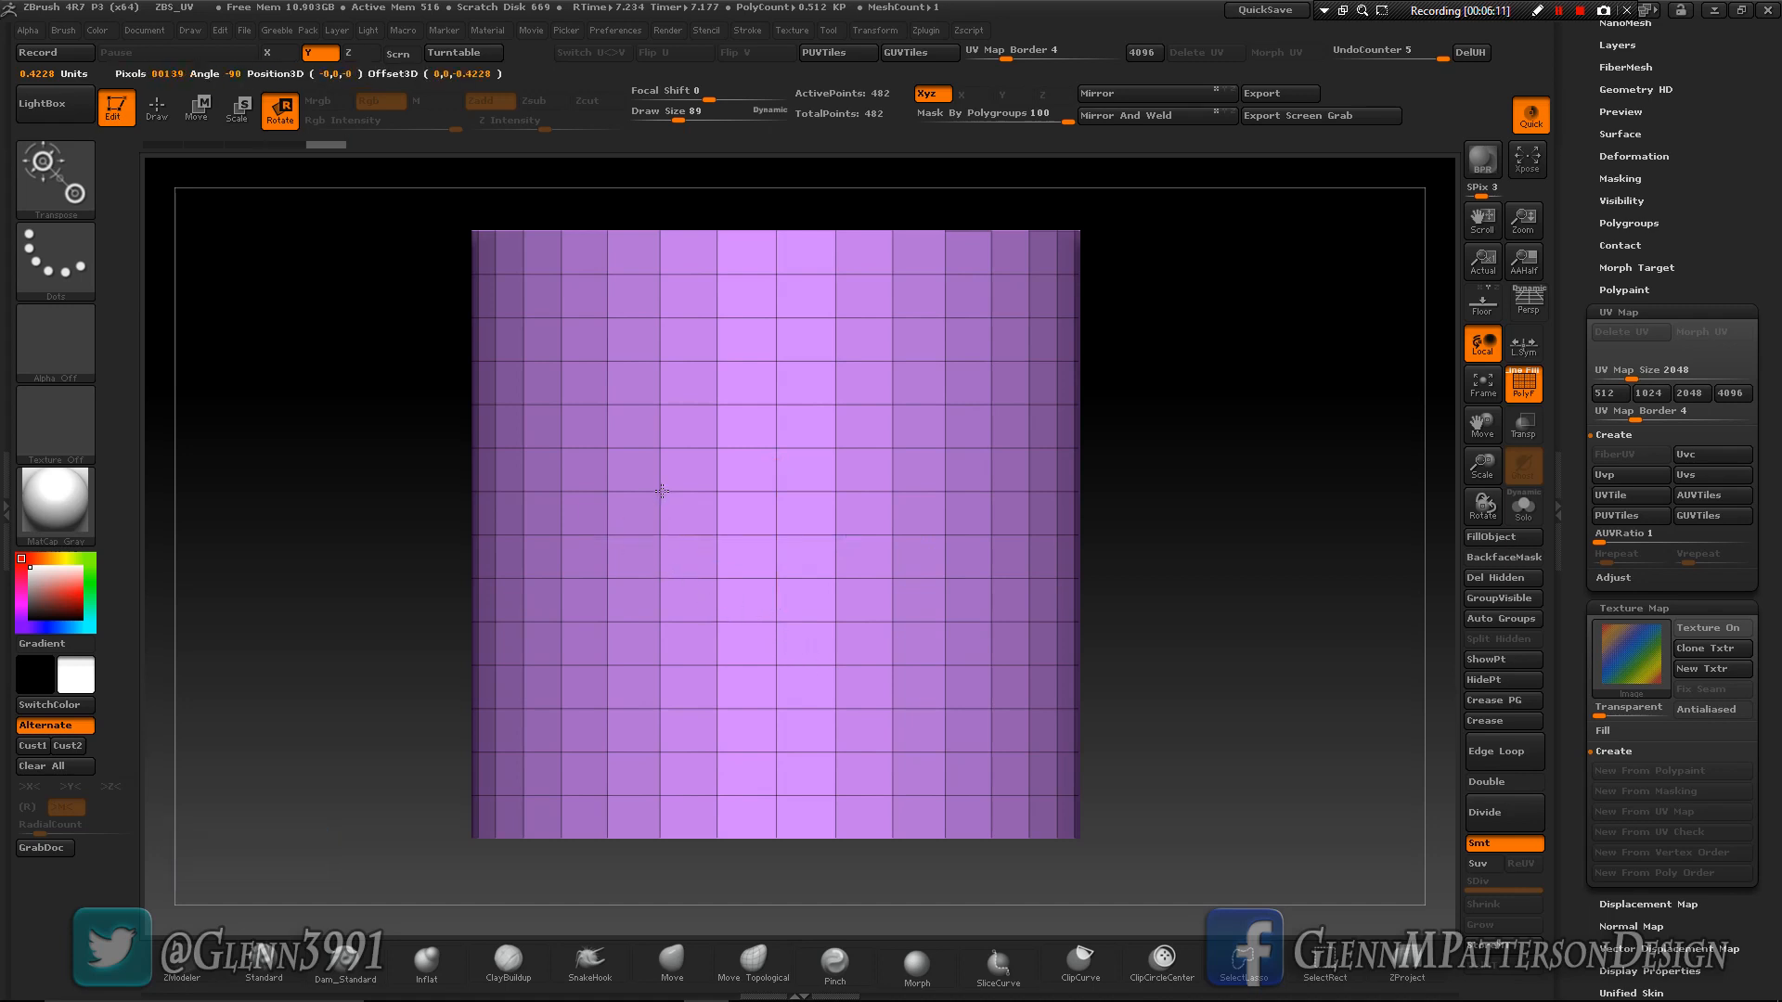
- Set Mask By Polygroups to 0, rotate the cylinder so its cap faces forward, and frame it
{"action": "left_click_drag", "start_coordinate": [1014, 117], "coordinate": [899, 109]}
{"action": "left_click_drag", "start_coordinate": [636, 529], "coordinate": [790, 643]}
{"action": "left_click_drag", "start_coordinate": [1281, 606], "coordinate": [1349, 608], "text": "shift"}
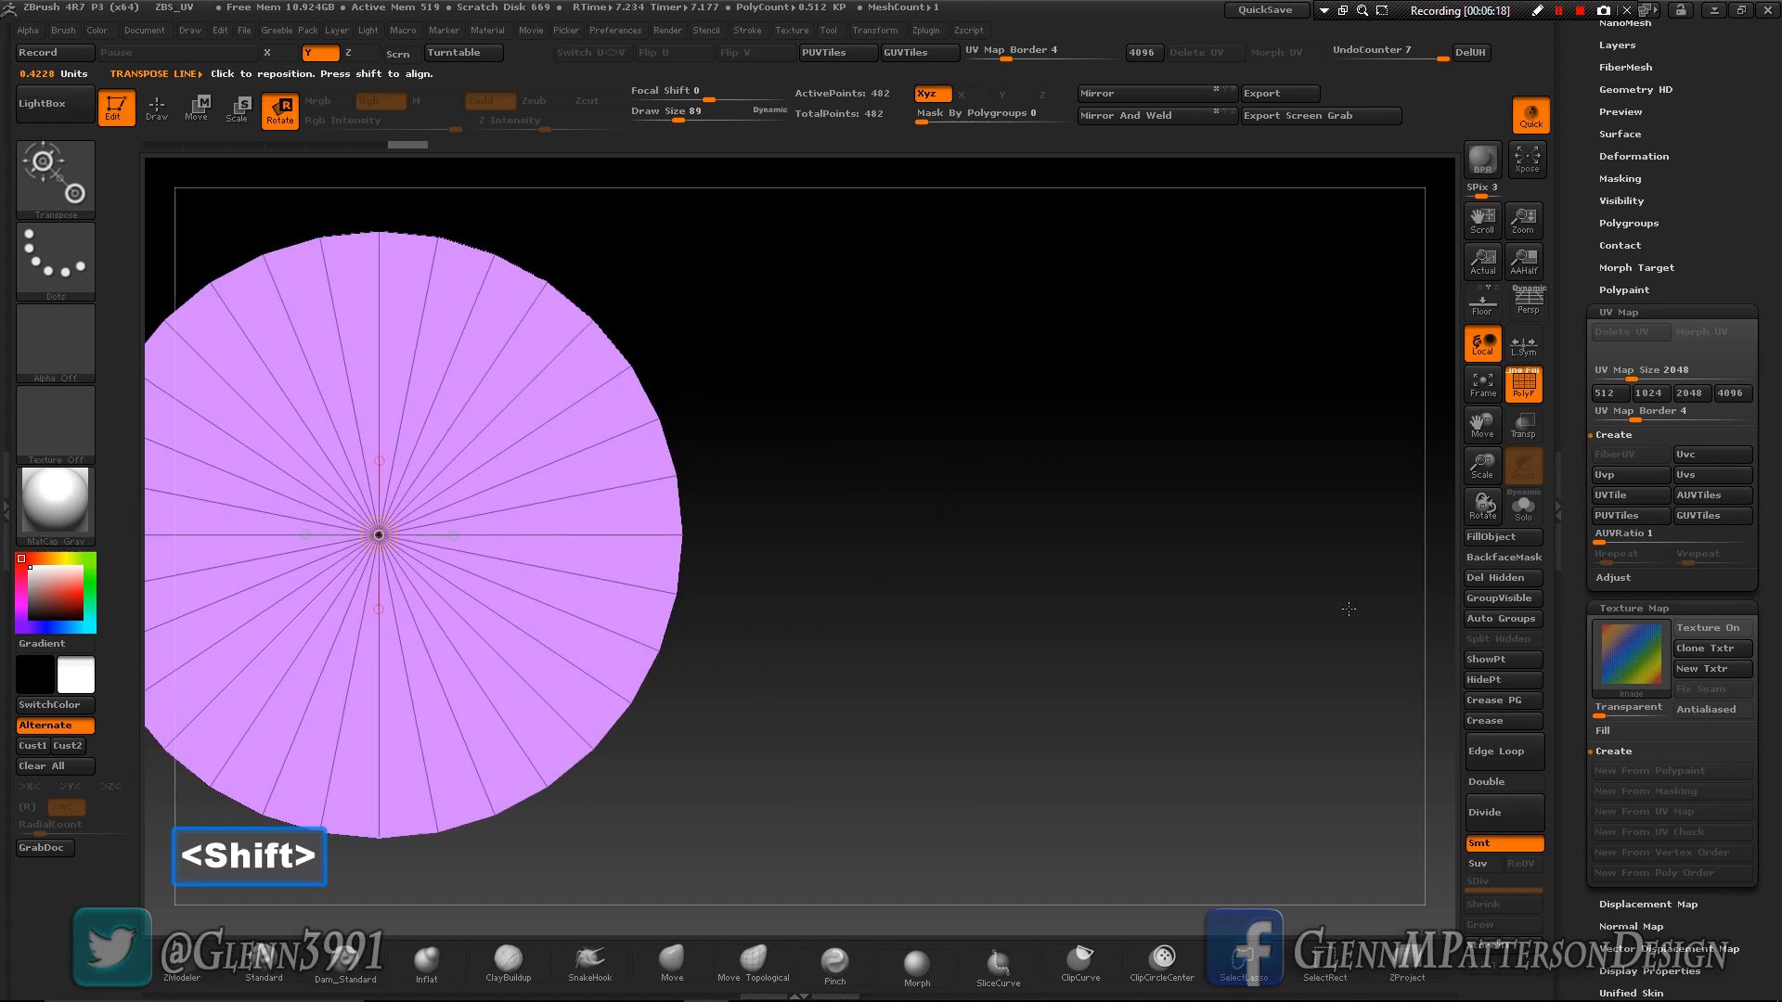
{"action": "left_click", "coordinate": [1483, 395]}
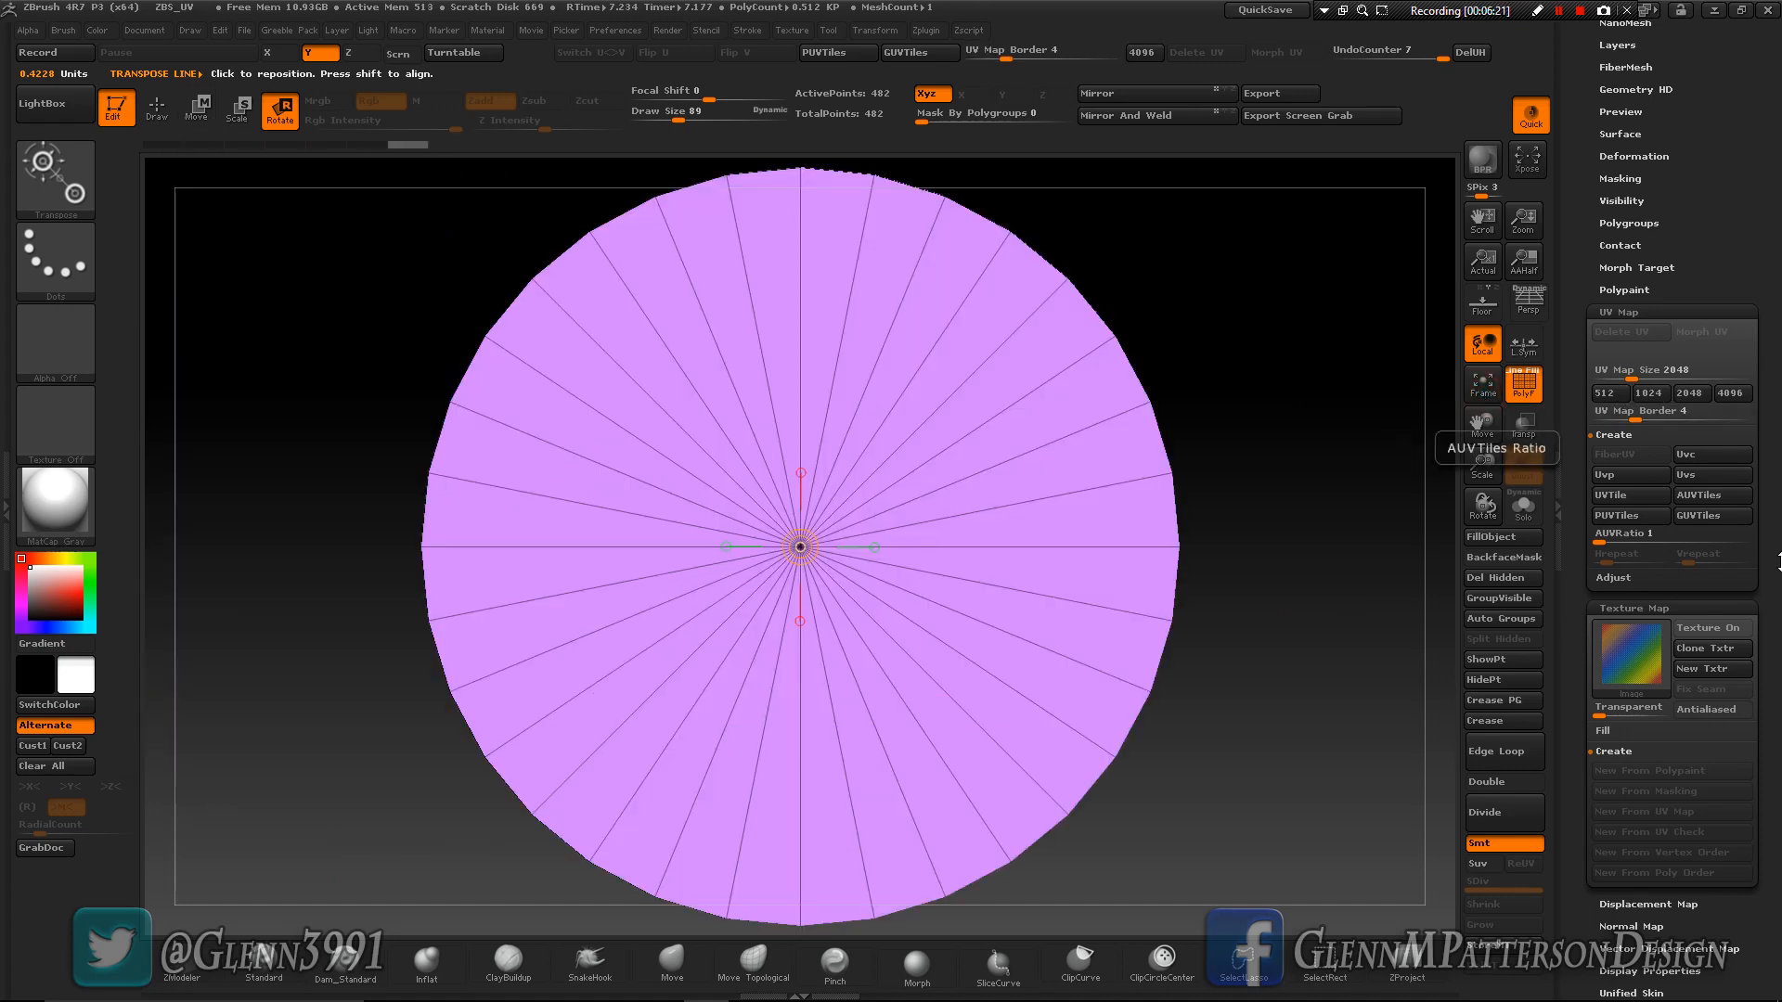
- Recreate the cylindrical UVs (Uvc) on the rotated cylinder and inspect the checker on its cap and sides
{"action": "left_click", "coordinate": [1722, 459]}
{"action": "left_click_drag", "start_coordinate": [1013, 657], "coordinate": [1016, 474]}
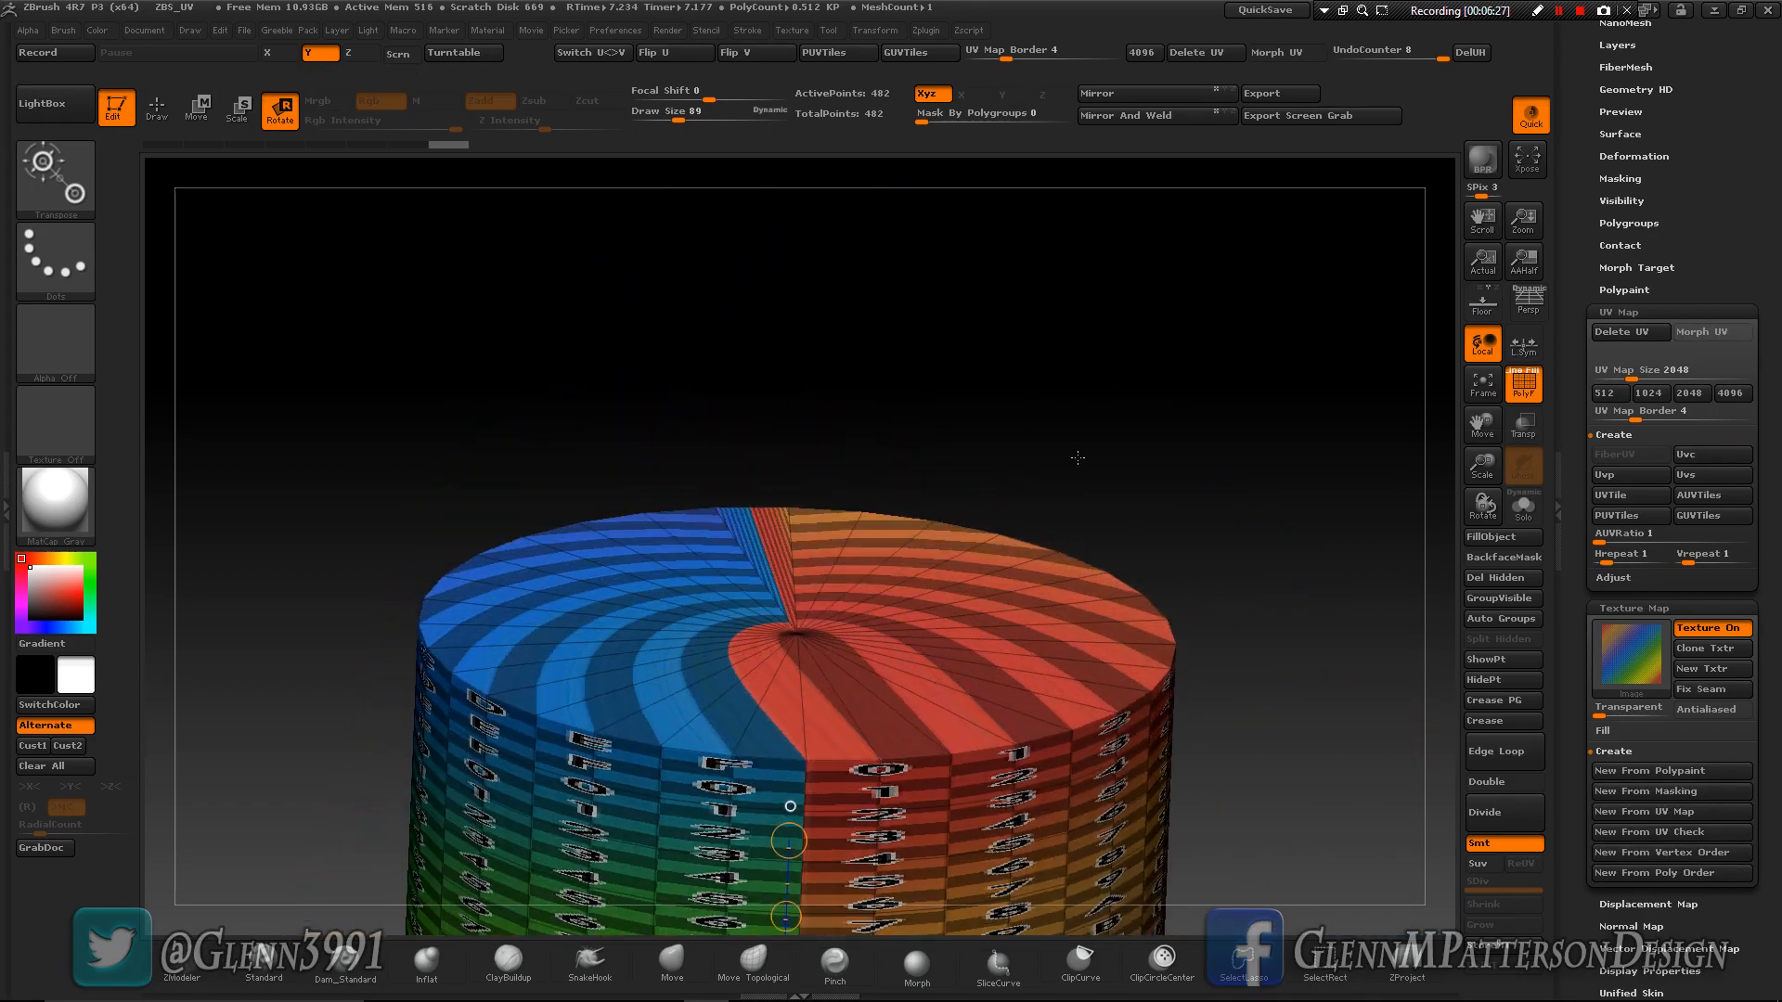
{"action": "left_click_drag", "start_coordinate": [1486, 474], "coordinate": [1484, 5]}
{"action": "left_click_drag", "start_coordinate": [1487, 417], "coordinate": [1338, 130]}
{"action": "left_click_drag", "start_coordinate": [483, 696], "coordinate": [714, 706]}
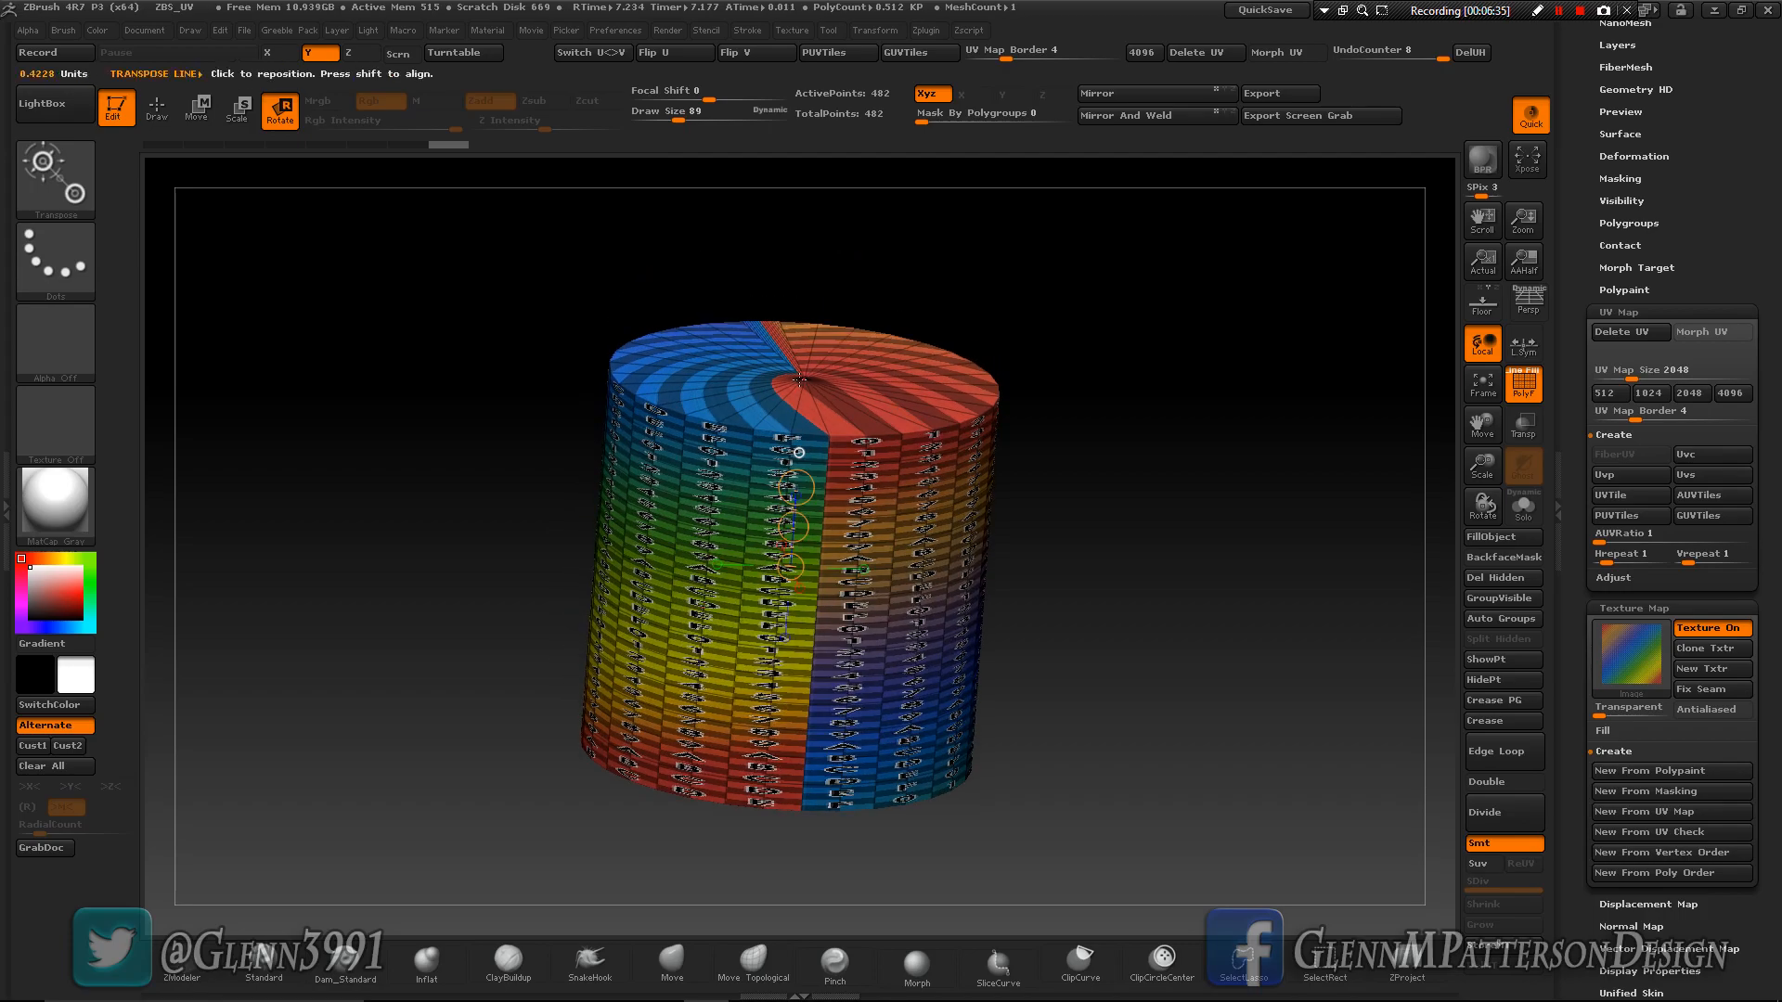
{"action": "right_click_drag", "start_coordinate": [860, 726], "coordinate": [907, 661]}
- Switch to the PM3D_Sphere3D tool and straighten the view of the sphere
{"action": "left_click_drag", "start_coordinate": [1774, 215], "coordinate": [1750, 399]}
{"action": "left_click", "coordinate": [1719, 392]}
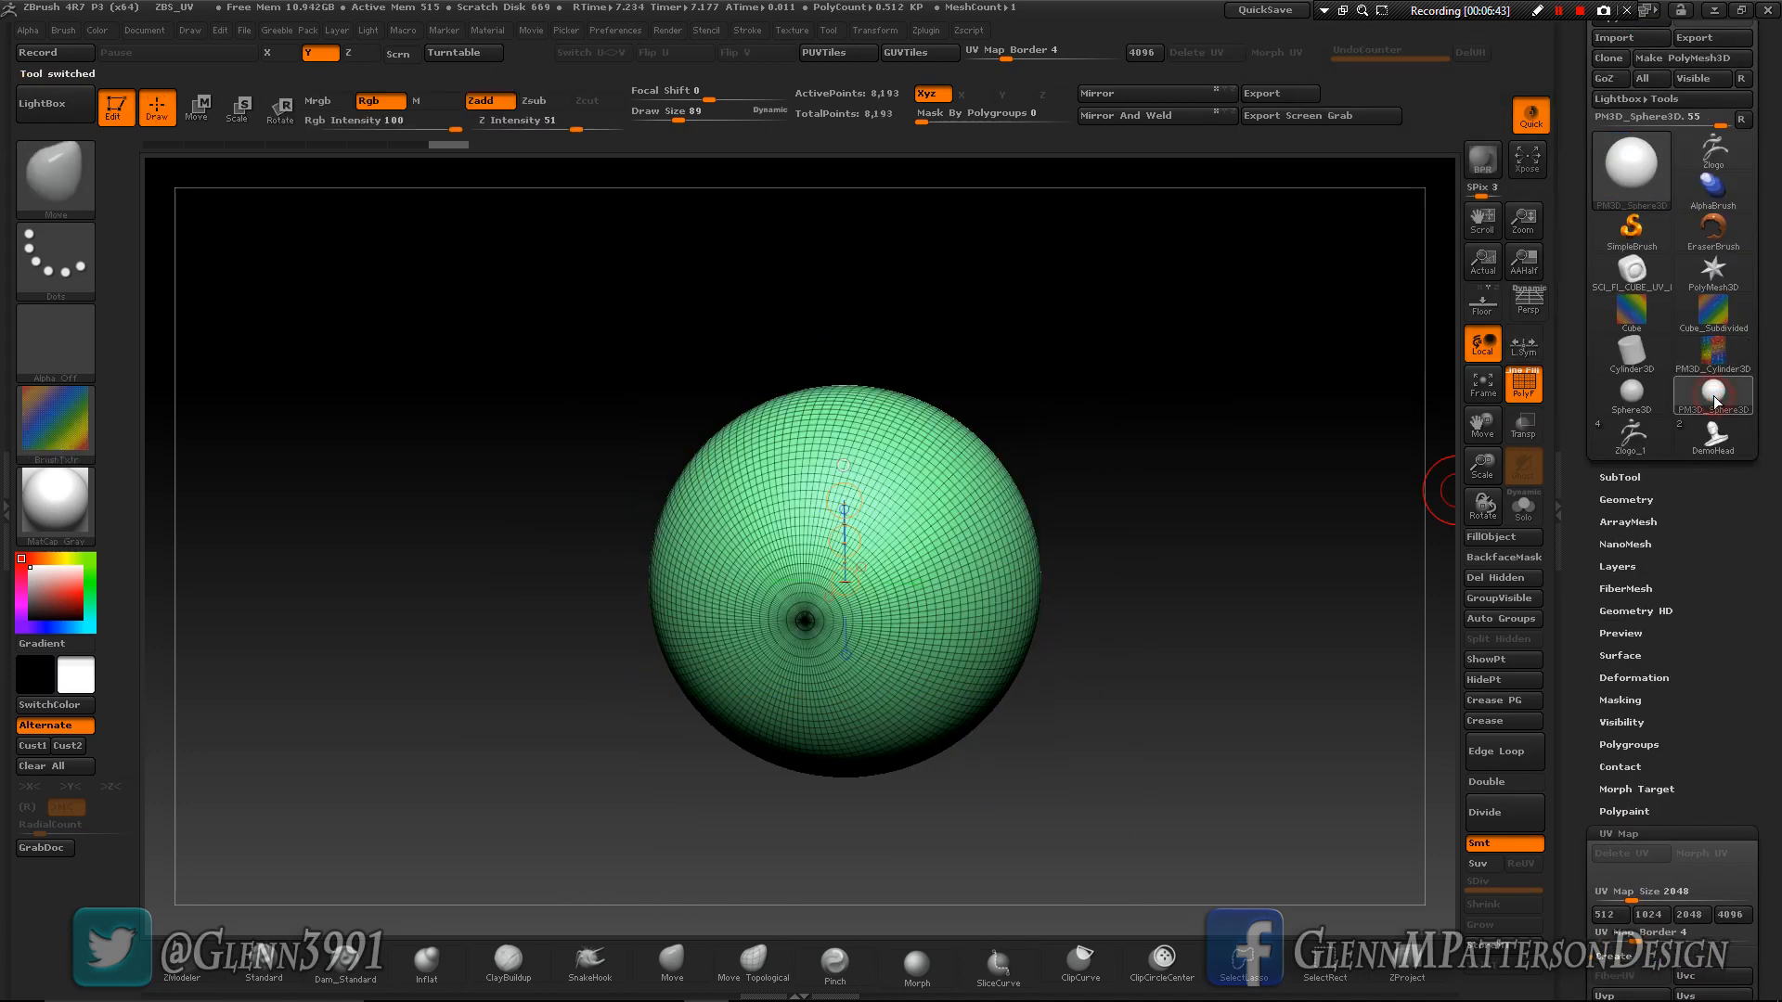
{"action": "right_click_drag", "start_coordinate": [1127, 782], "coordinate": [1420, 615]}
{"action": "left_click_drag", "start_coordinate": [1699, 673], "coordinate": [1689, 544]}
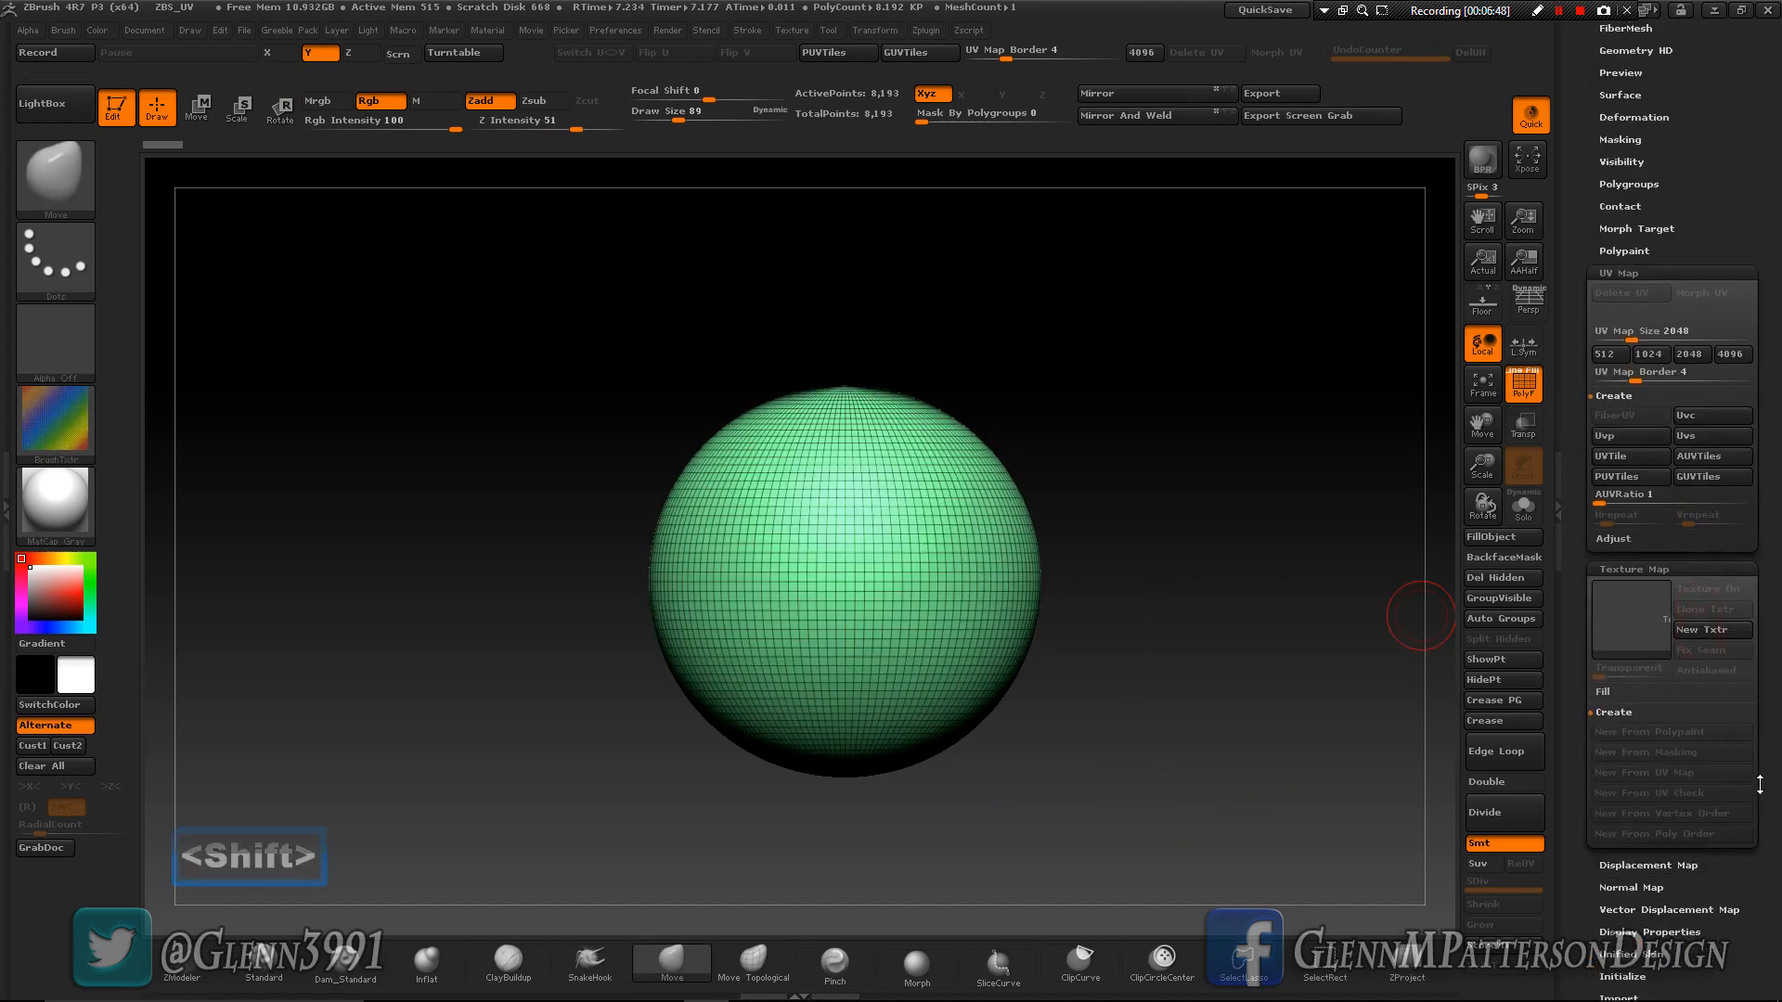
- Create spherical UVs (Uvs) for the sphere and apply the coloured checker image as its texture map
{"action": "left_click", "coordinate": [1699, 436]}
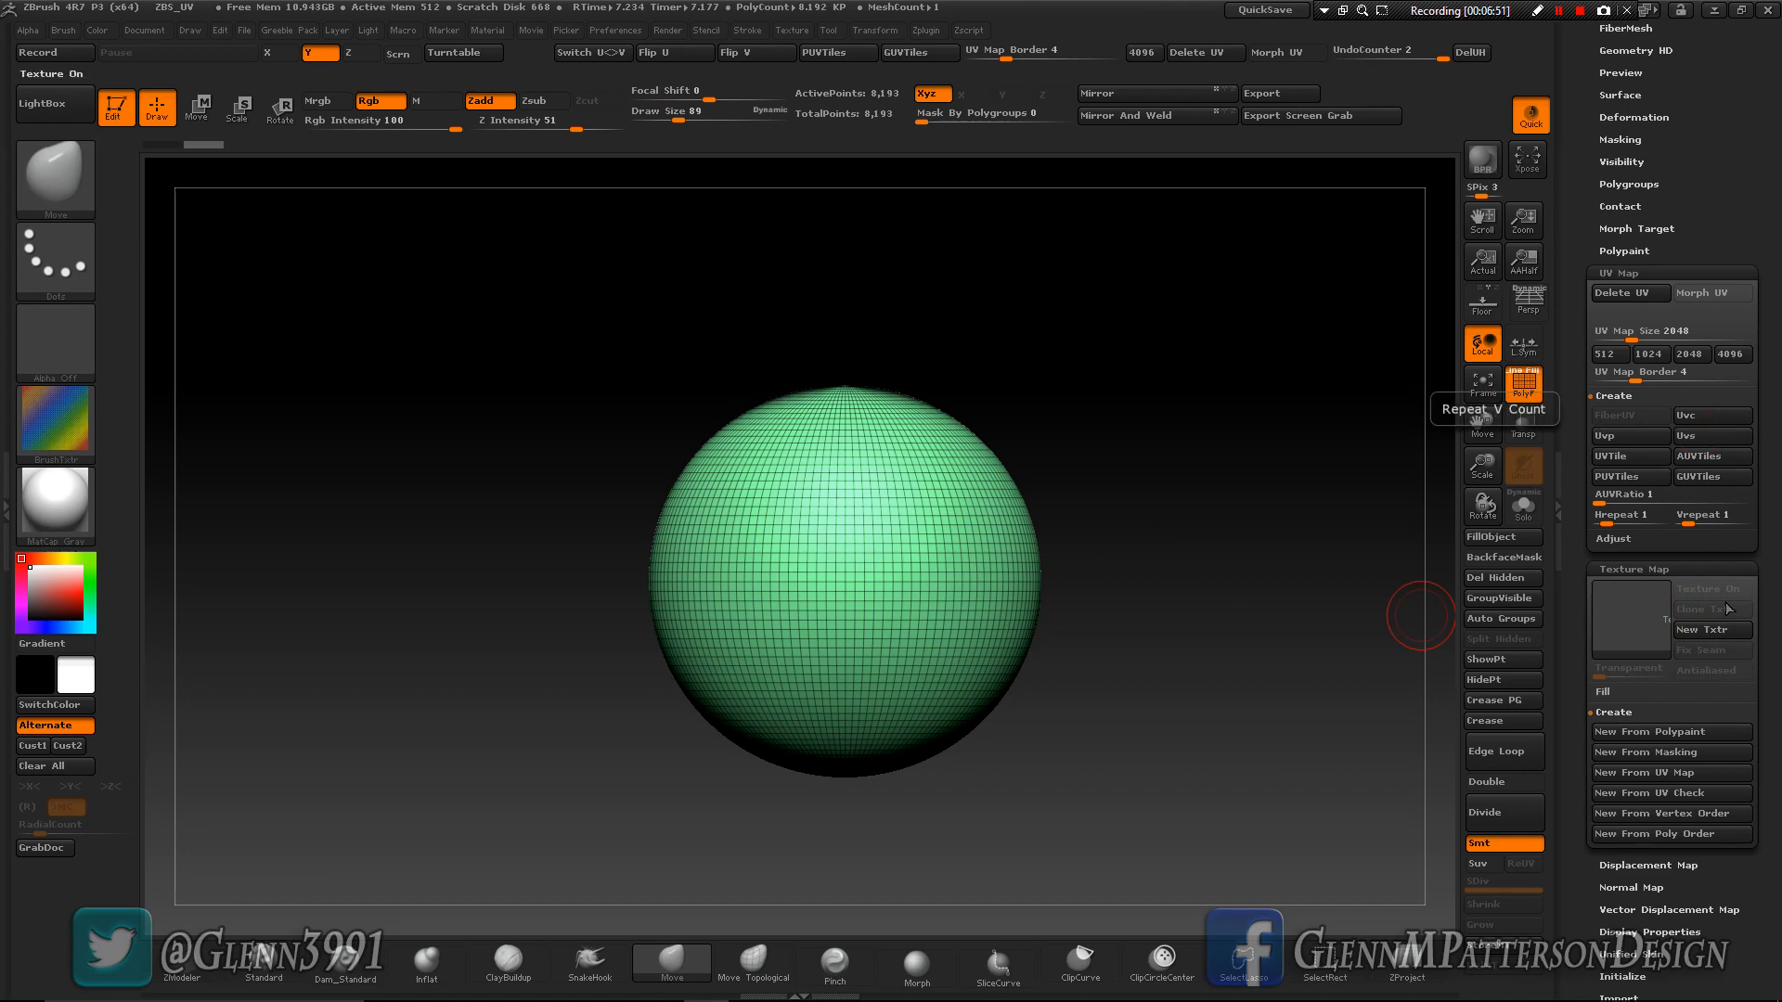
{"action": "left_click", "coordinate": [1619, 620]}
{"action": "left_click", "coordinate": [1120, 628]}
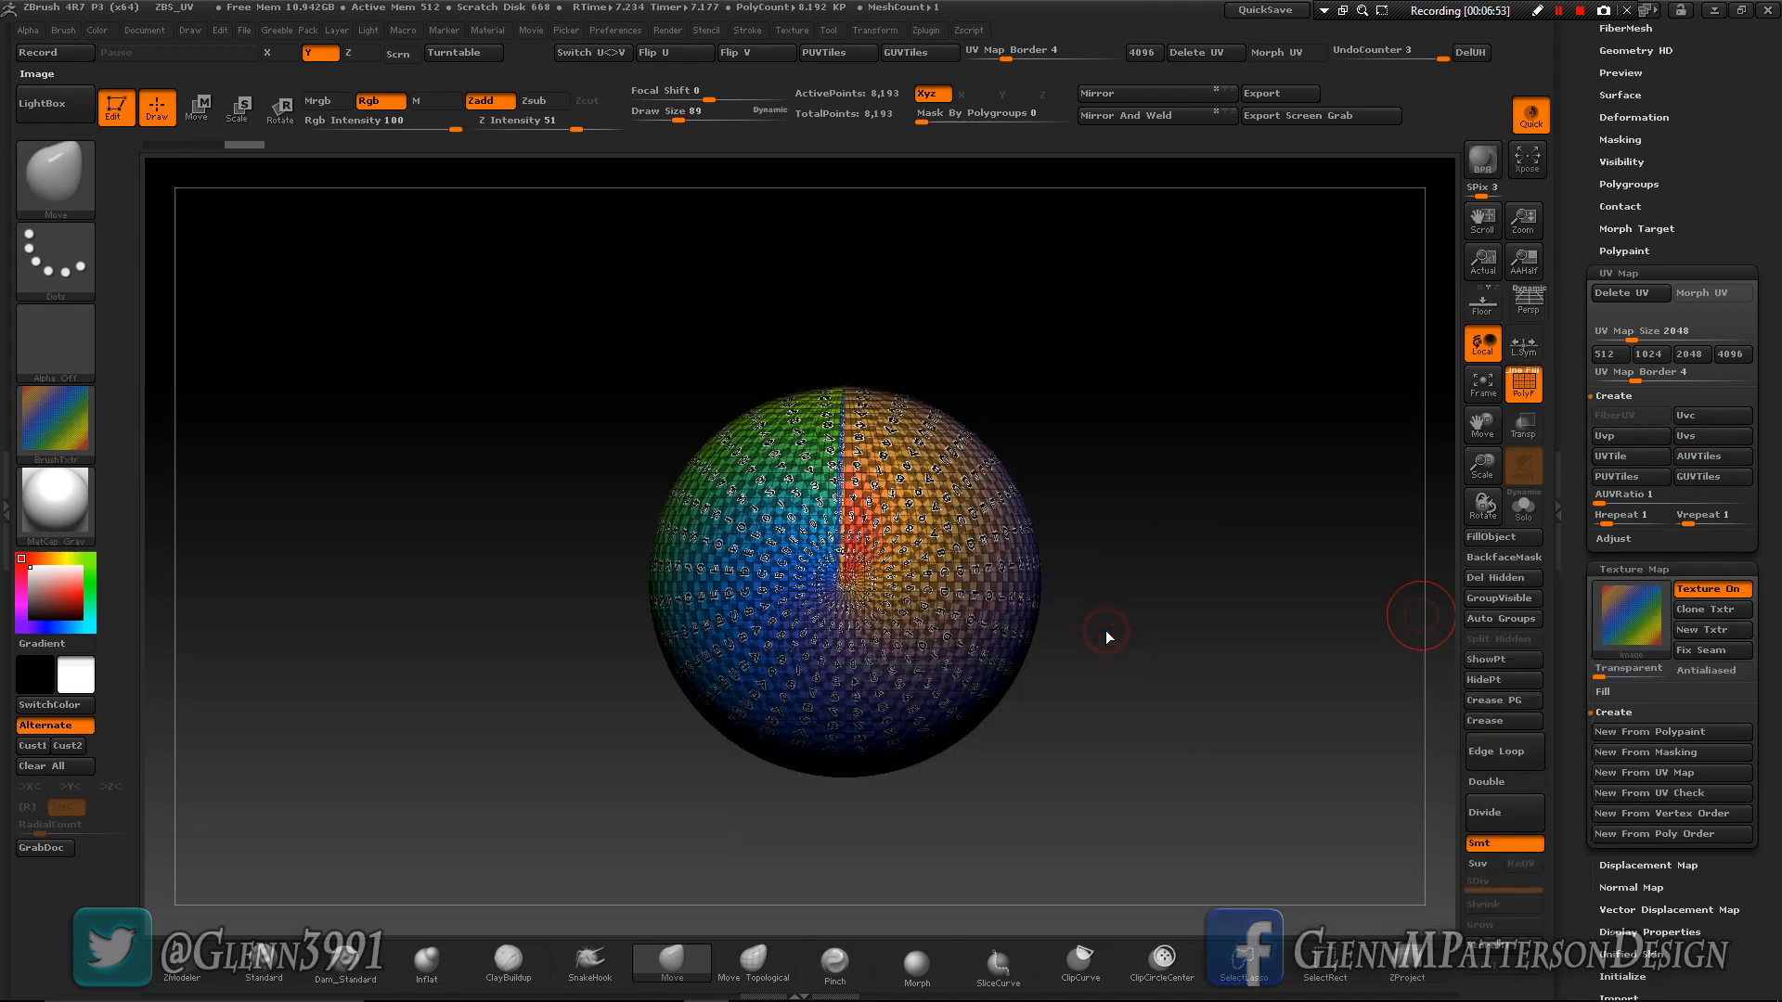
- Delete the sphere's UVs, rotate the mesh with the Transpose line, and return to Draw mode
{"action": "left_click", "coordinate": [1621, 293]}
{"action": "left_click_drag", "start_coordinate": [1189, 717], "coordinate": [1180, 718], "text": "shift"}
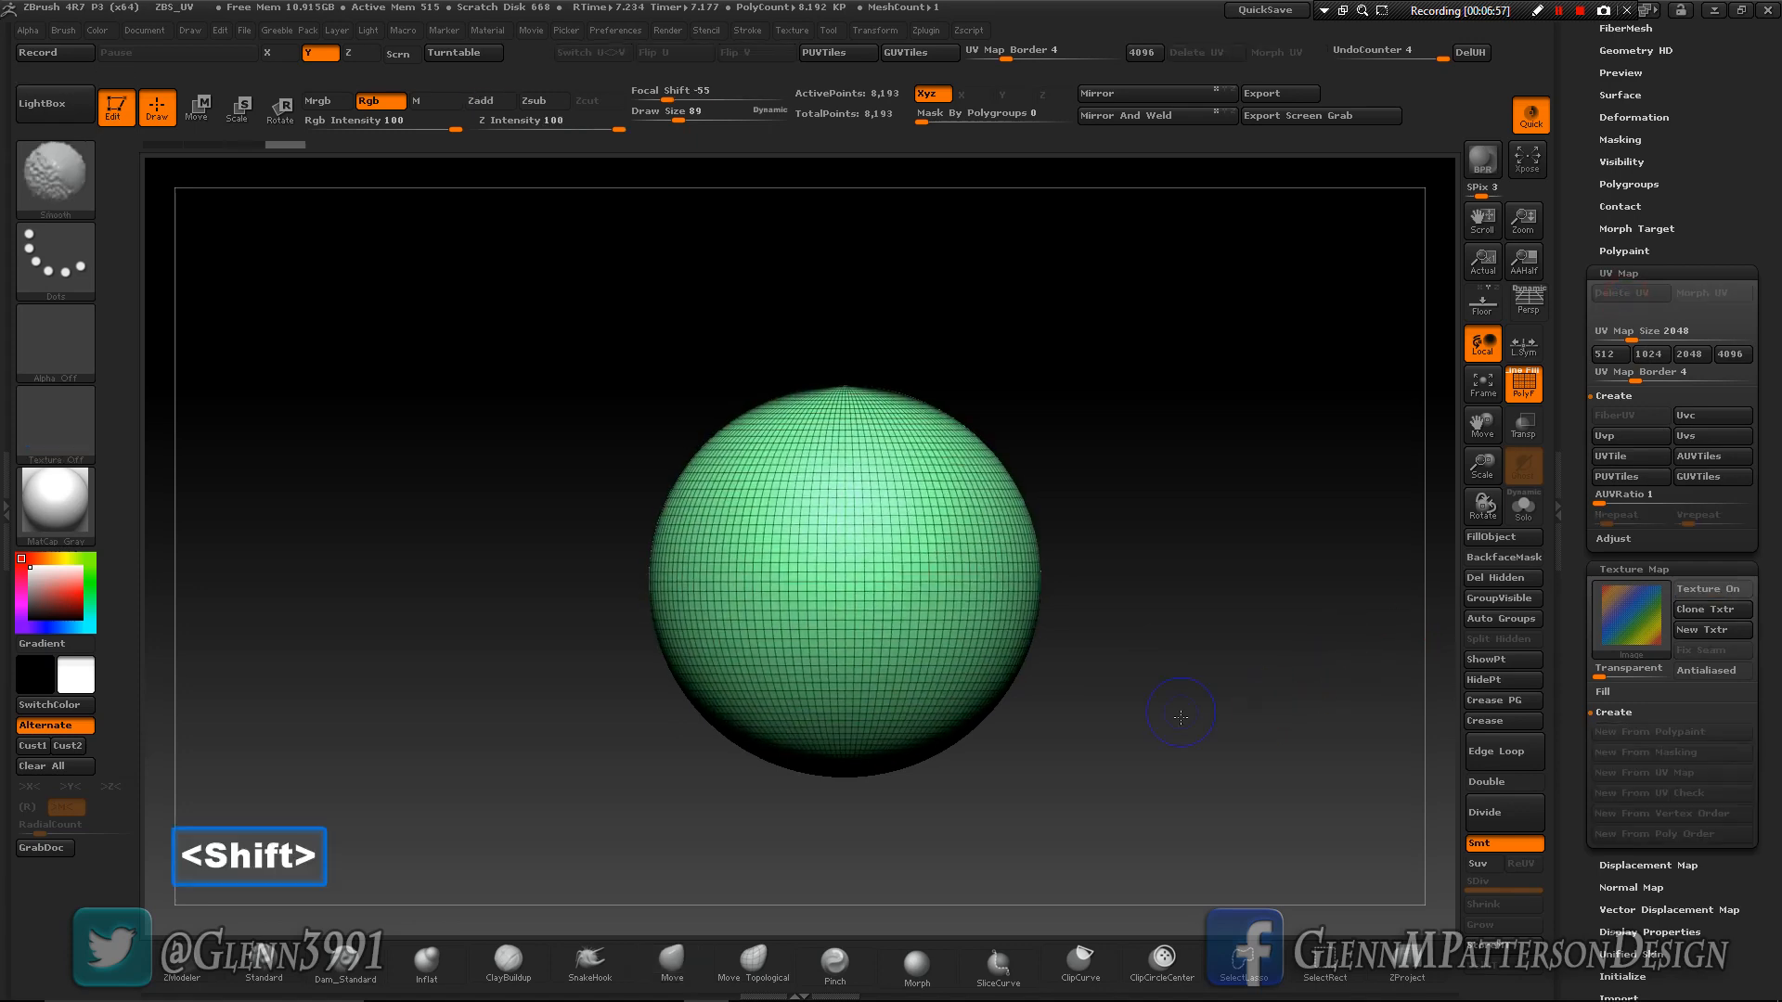
{"action": "left_click", "coordinate": [283, 103]}
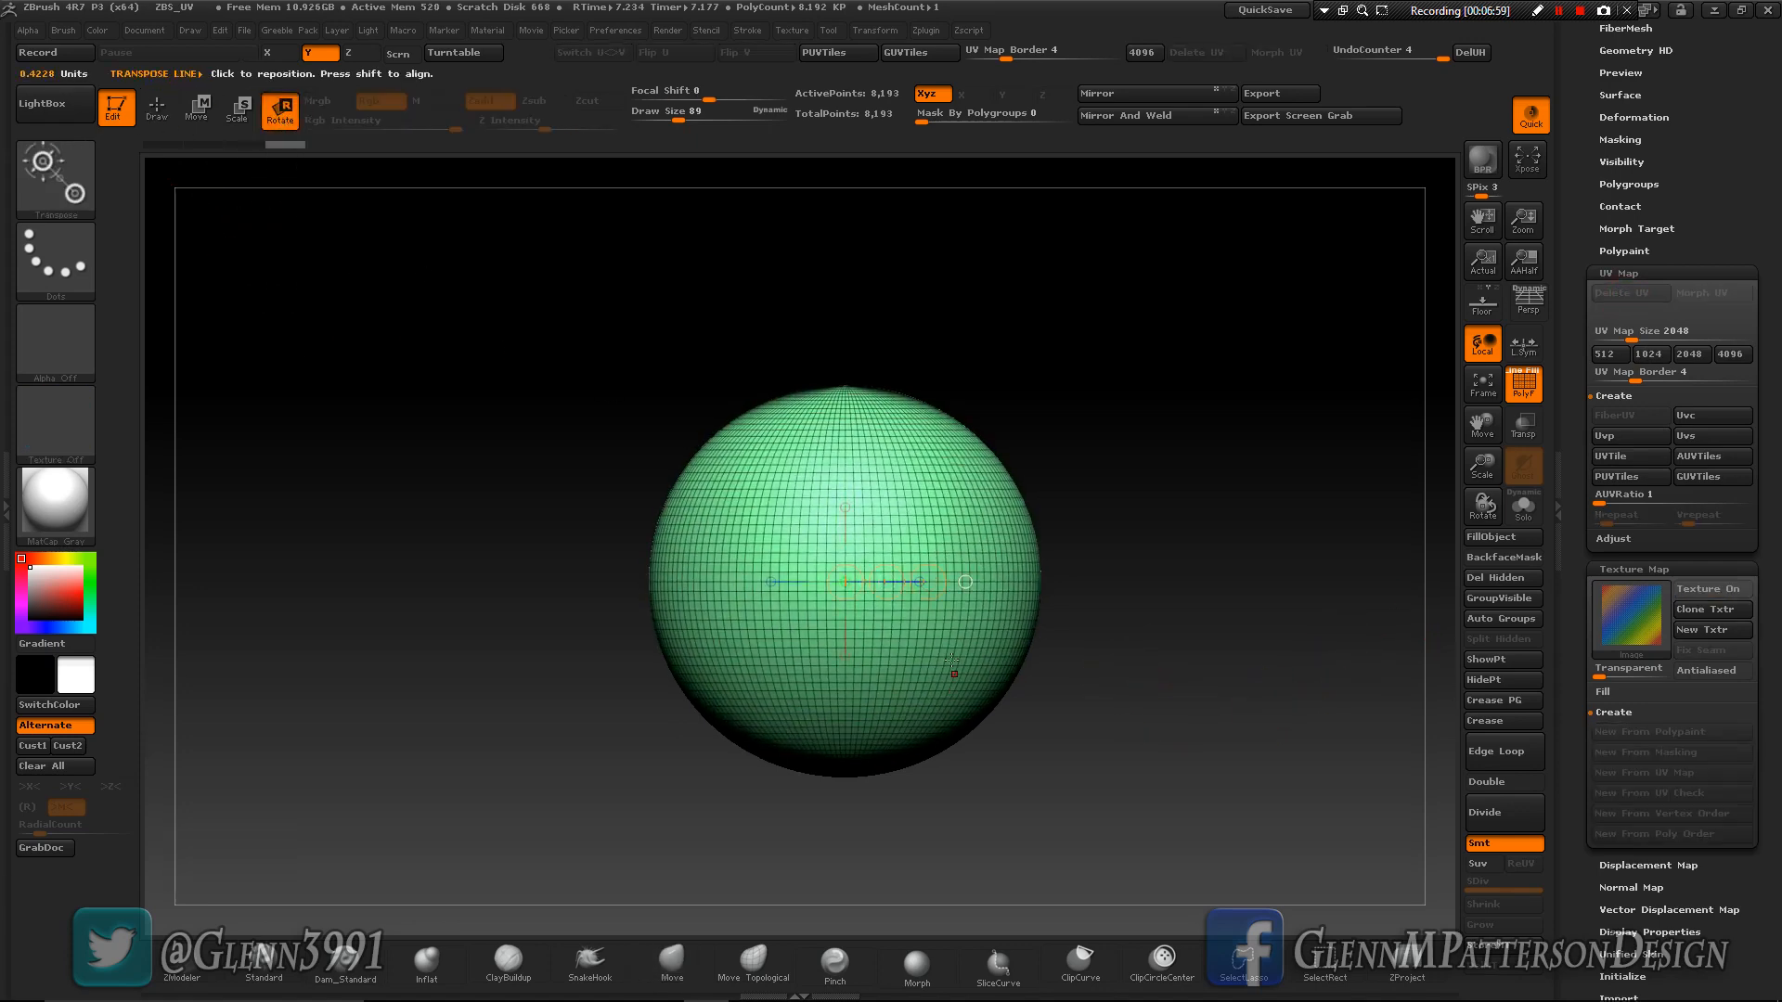
{"action": "left_click_drag", "start_coordinate": [928, 582], "coordinate": [845, 536], "text": "shift"}
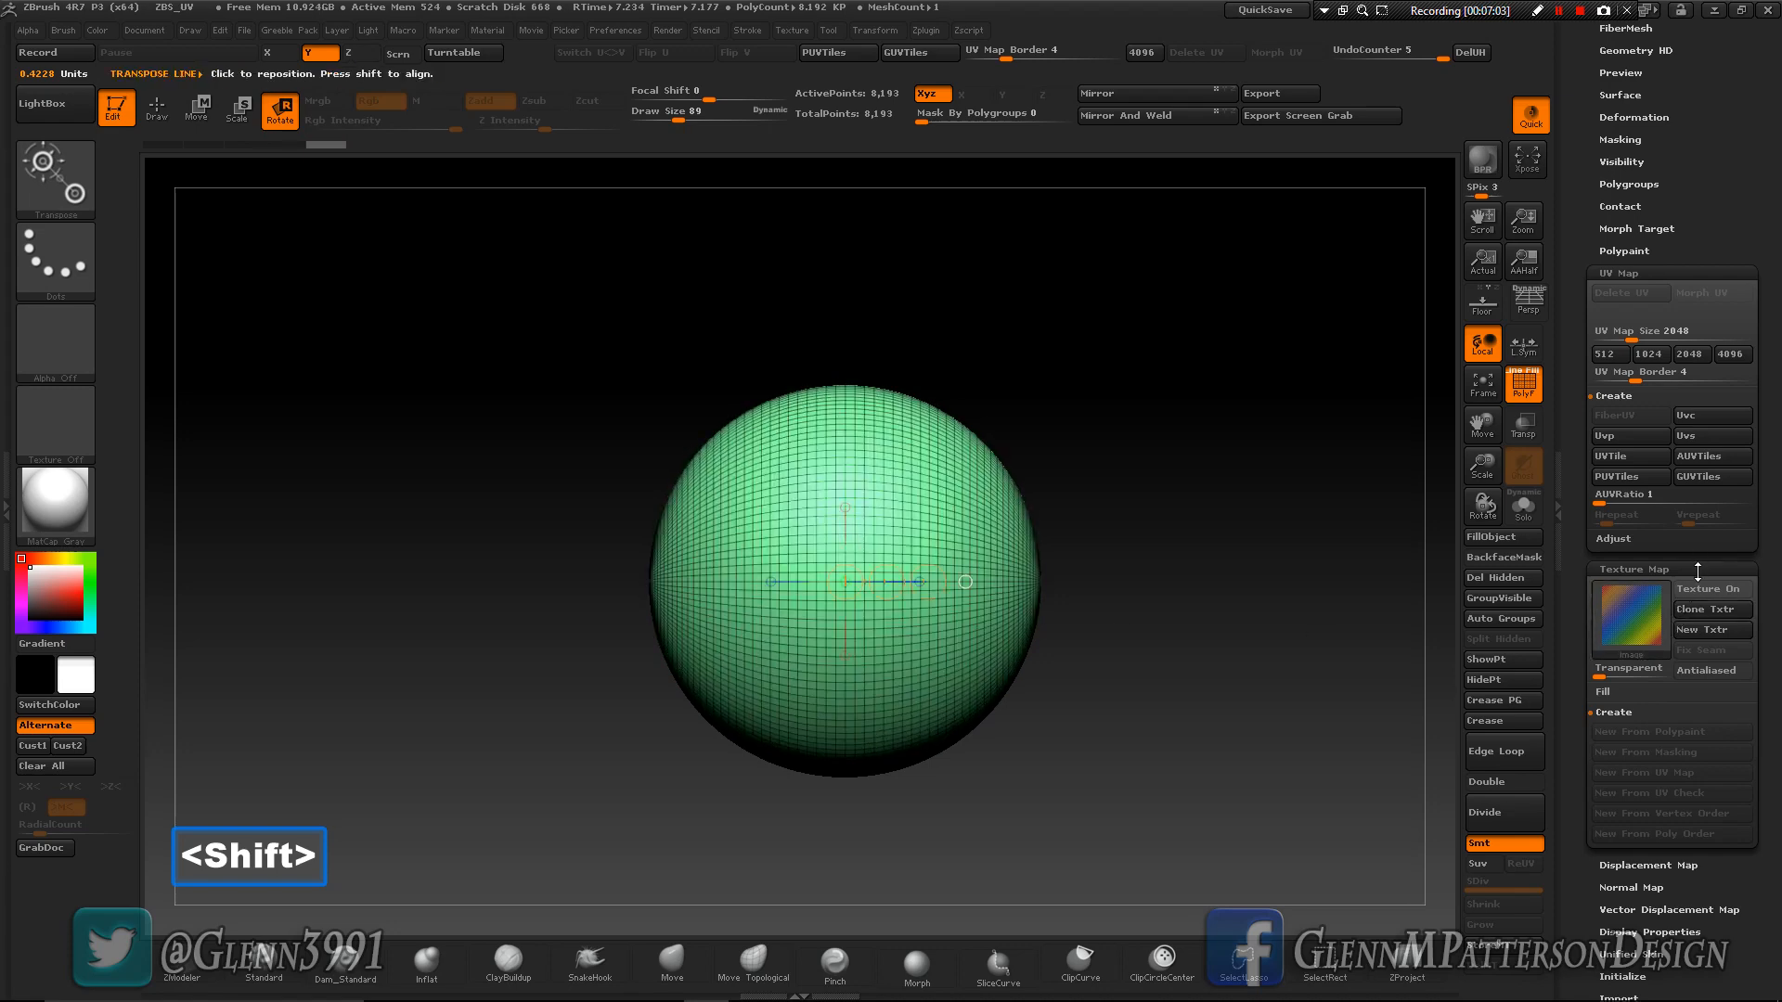
{"action": "key", "text": "q"}
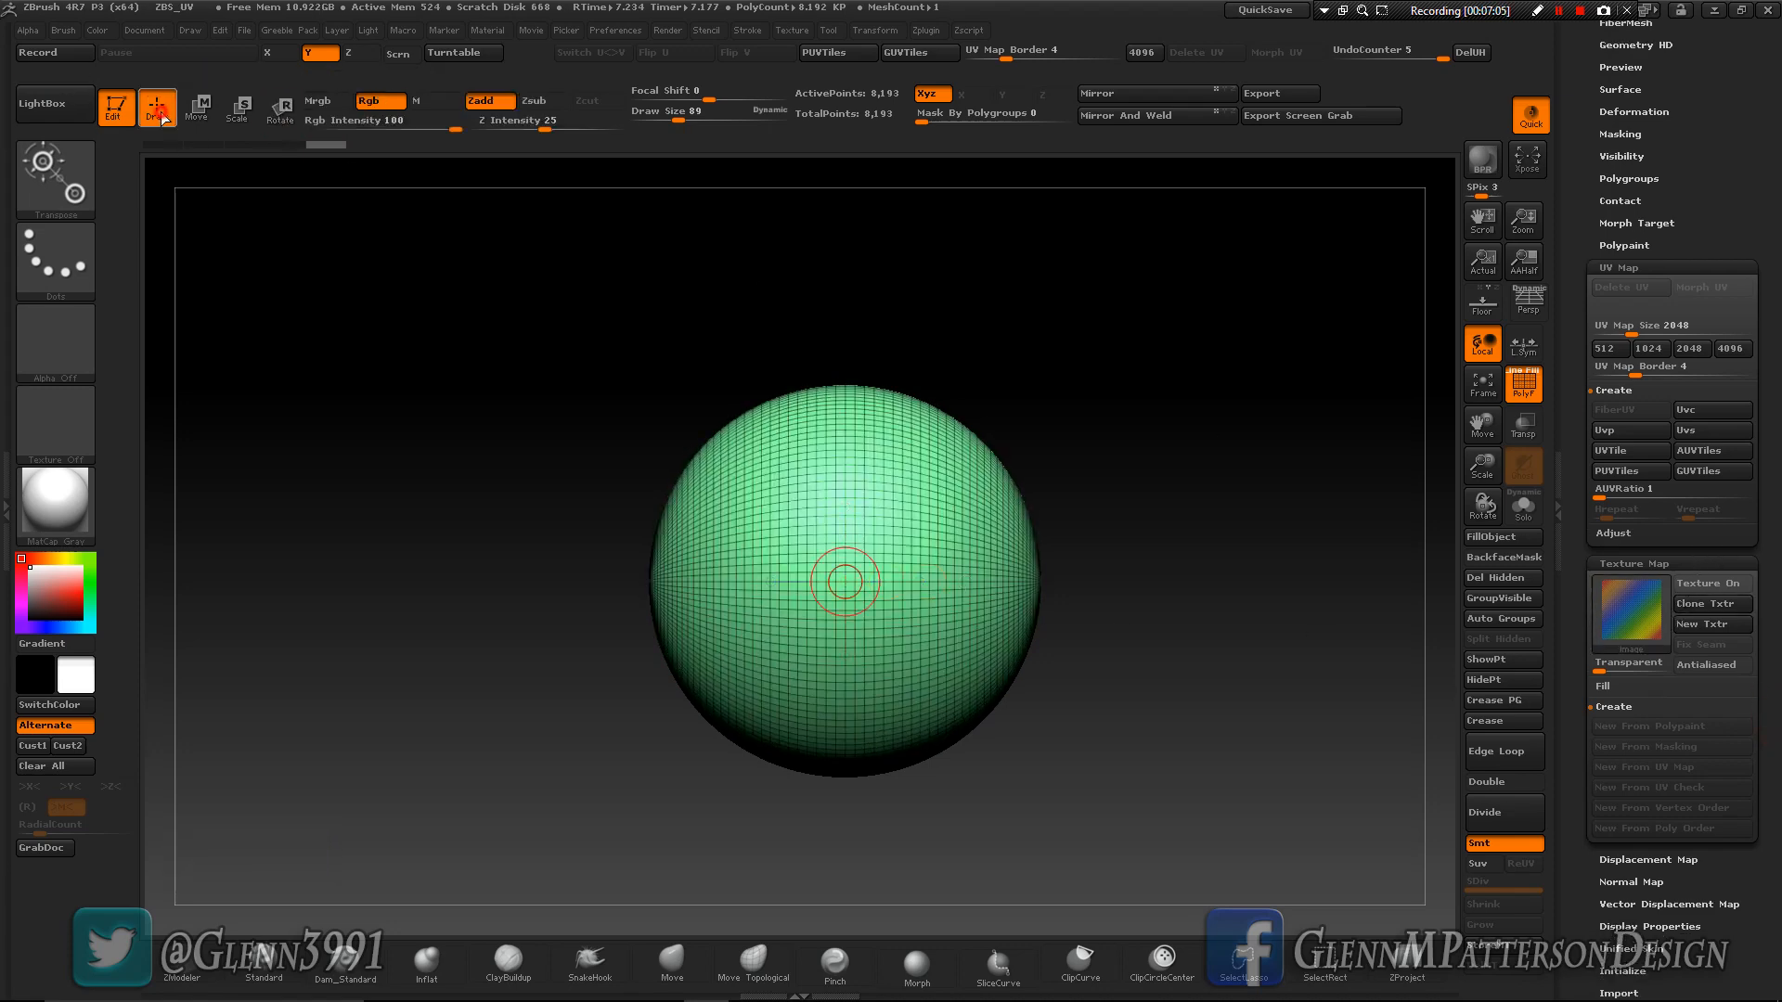
- Recreate the spherical UVs (Uvs) on the rotated sphere and inspect the checker around its pole and sides
{"action": "left_click", "coordinate": [1723, 428]}
{"action": "left_click_drag", "start_coordinate": [1043, 785], "coordinate": [1109, 746]}
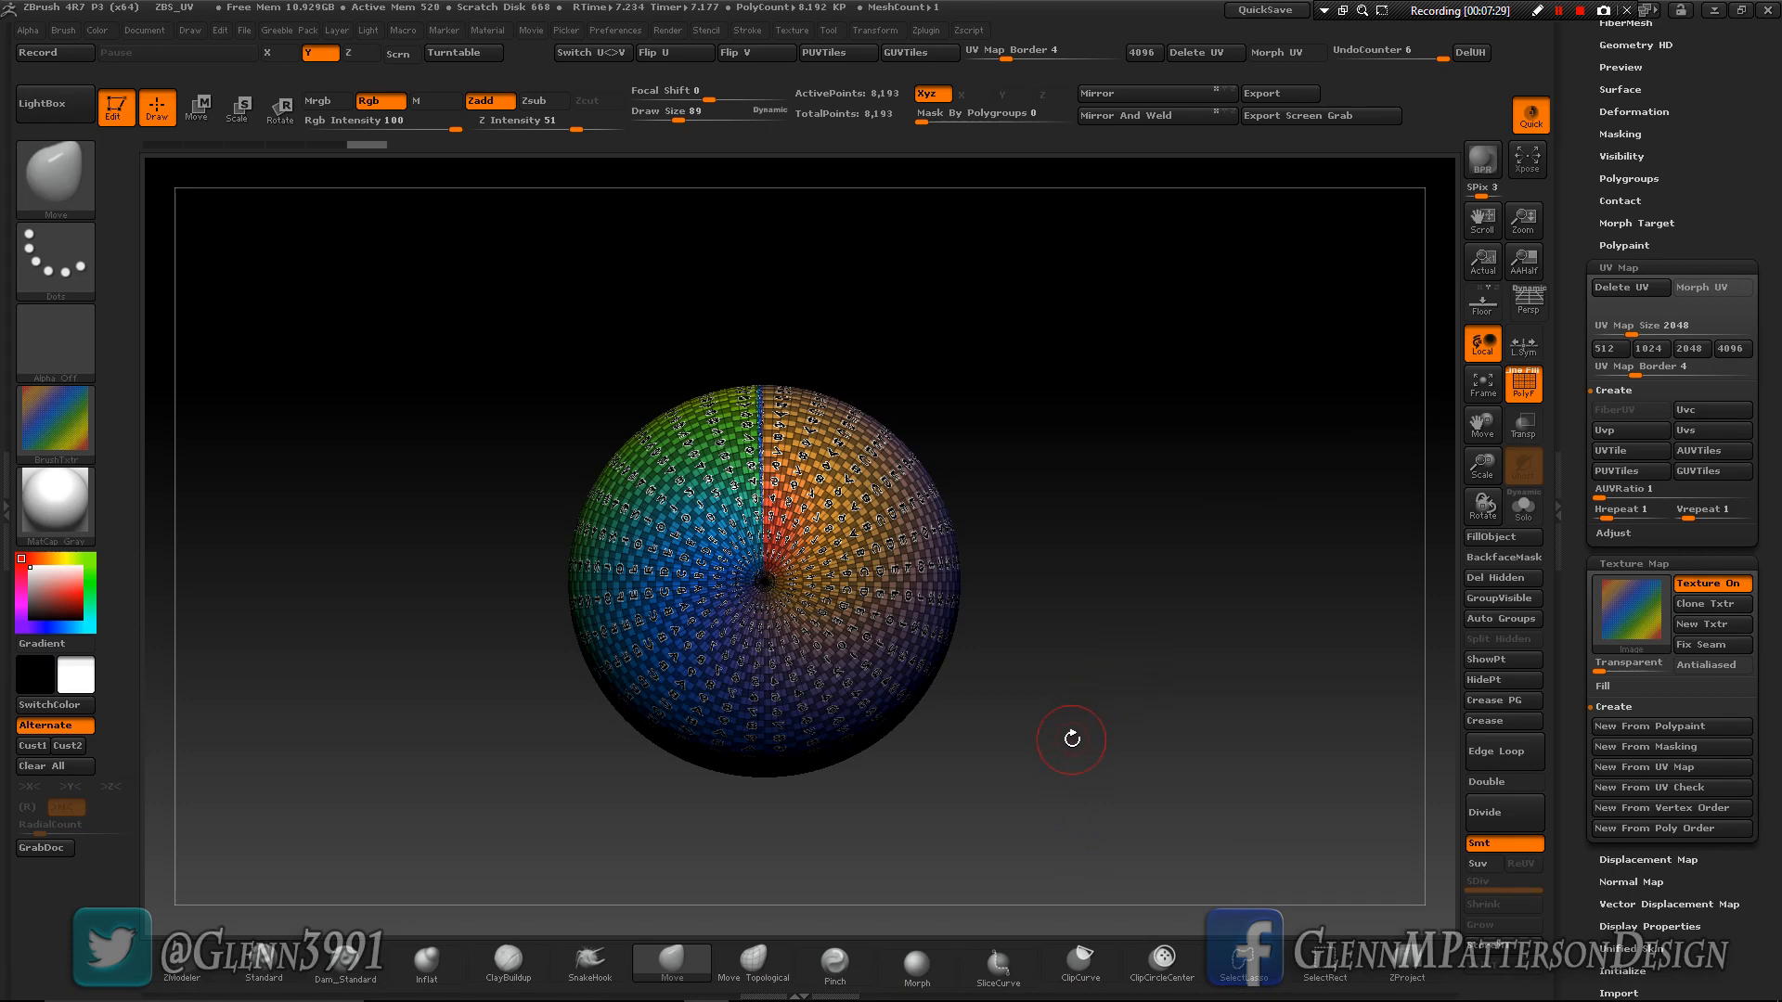
{"action": "left_click_drag", "start_coordinate": [1069, 754], "coordinate": [1182, 469]}
- Switch to the Zlogo tool and turn the view so the logo faces forward
{"action": "left_click_drag", "start_coordinate": [1712, 133], "coordinate": [1741, 352]}
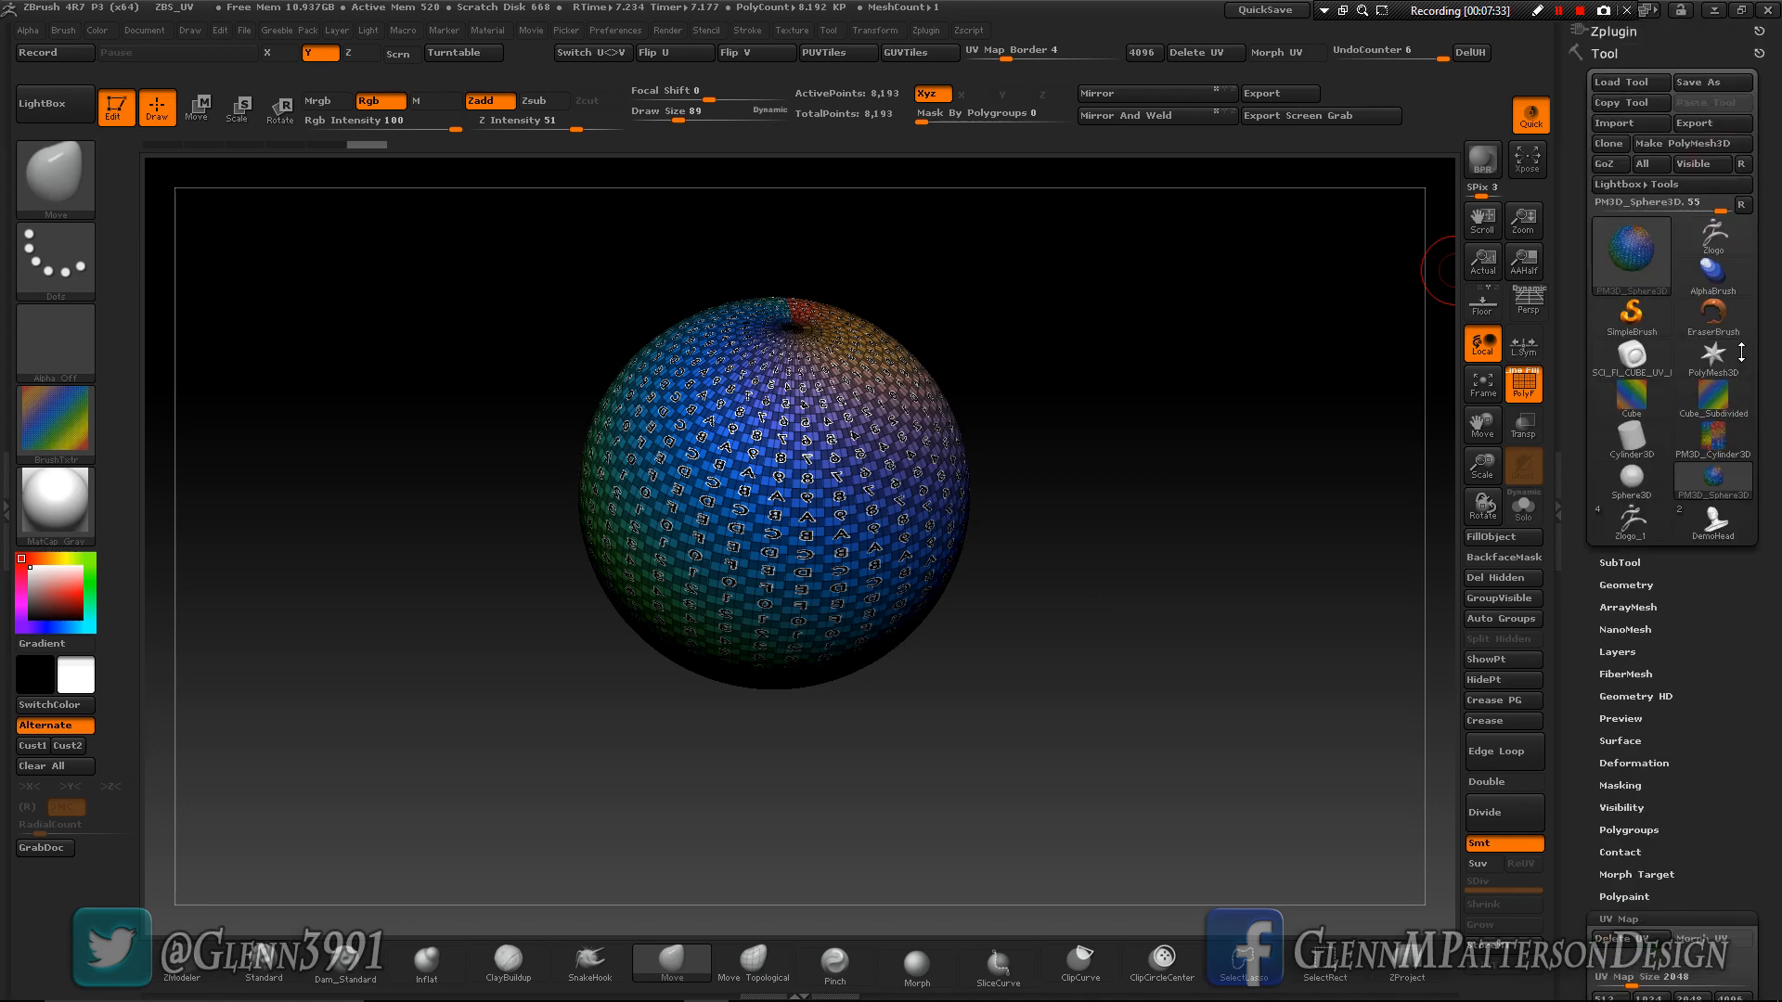
{"action": "mouse_move", "coordinate": [1713, 357]}
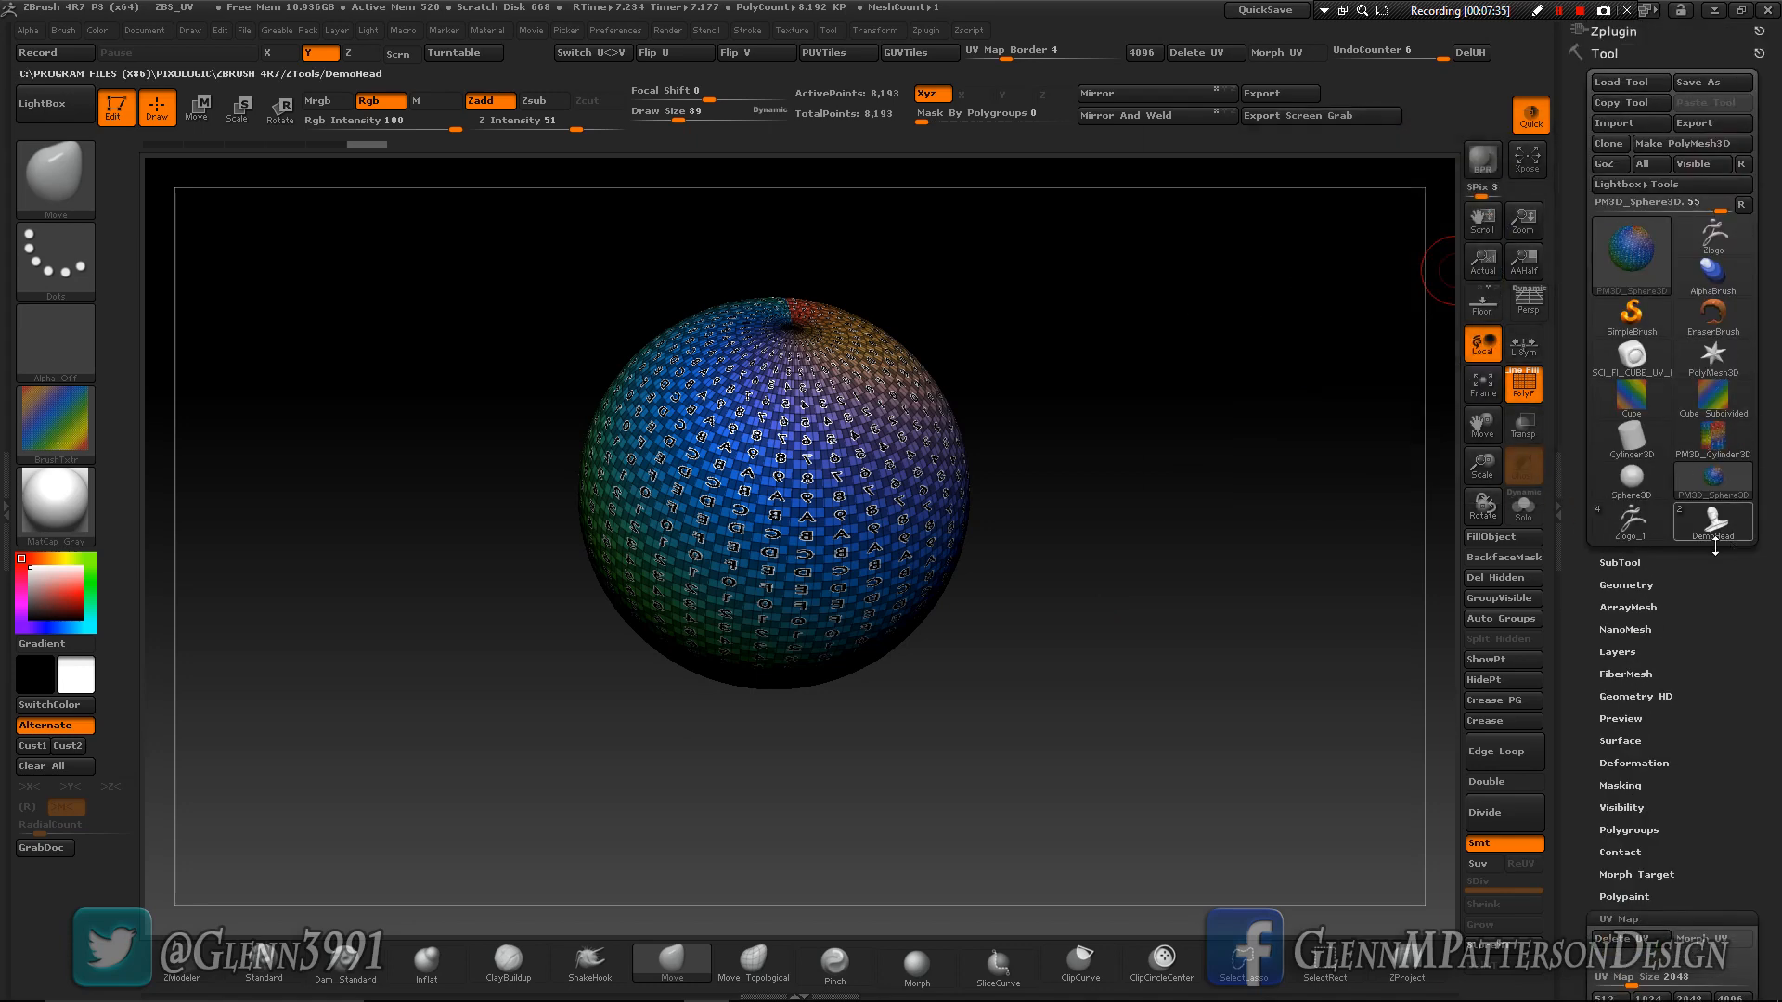
{"action": "left_click", "coordinate": [1713, 236]}
{"action": "left_click_drag", "start_coordinate": [1090, 720], "coordinate": [1105, 376]}
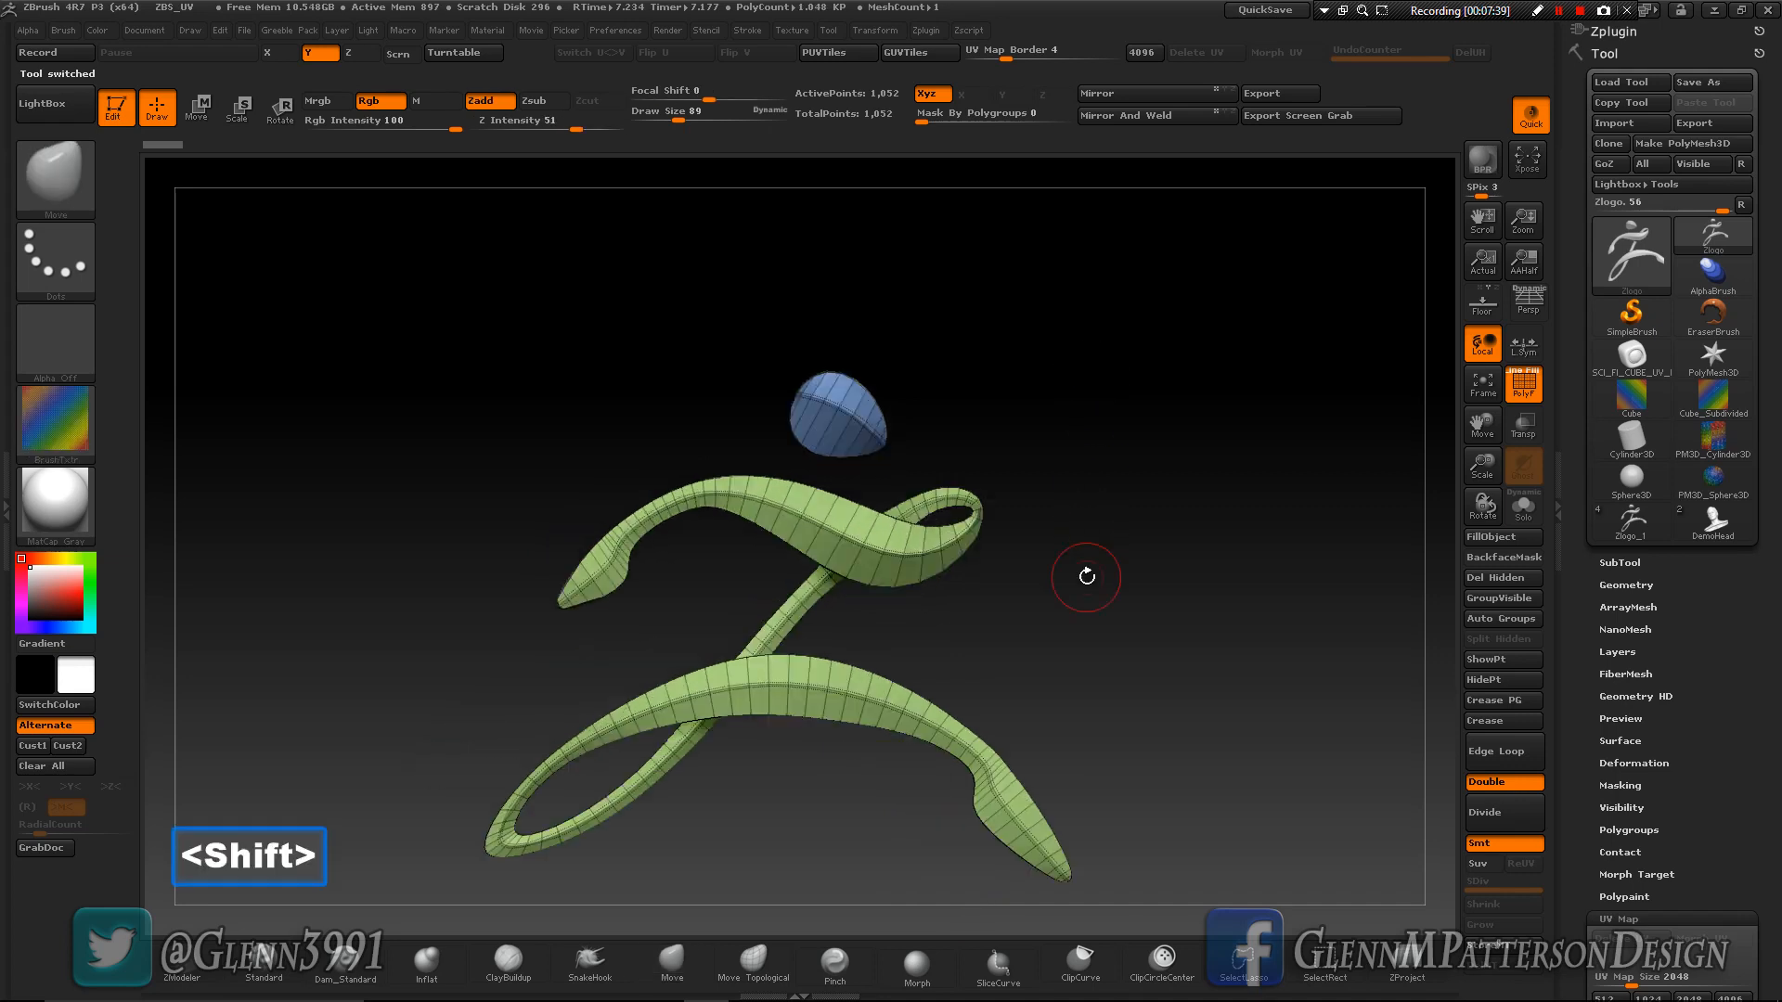
{"action": "left_click_drag", "start_coordinate": [1086, 577], "coordinate": [1085, 590], "text": "shift"}
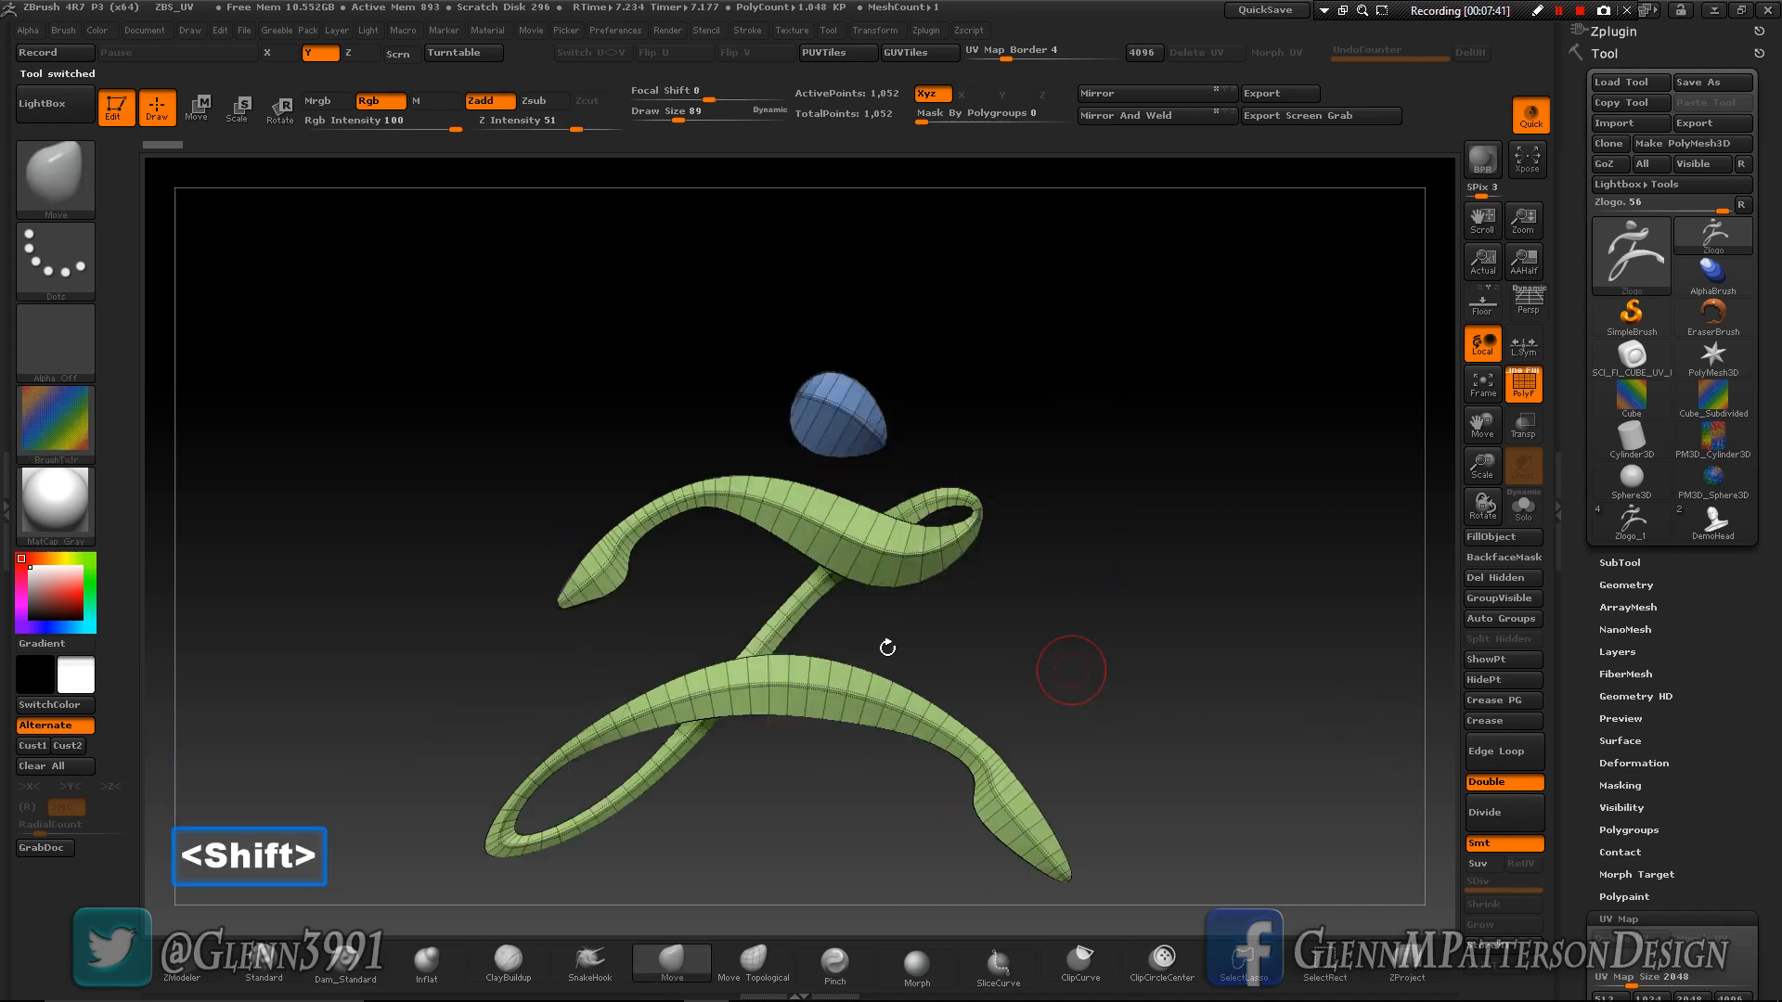
{"action": "mouse_move", "coordinate": [1095, 652]}
{"action": "left_mouse_down"}
{"action": "mouse_move", "coordinate": [974, 683]}
{"action": "mouse_move", "coordinate": [1106, 660]}
{"action": "left_mouse_up"}
- Create adaptive UV tiles (AUVTiles) for the logo and apply the coloured checker image as its texture map
{"action": "left_click_drag", "start_coordinate": [1742, 778], "coordinate": [1774, 621]}
{"action": "scroll", "coordinate": [1773, 621], "scroll_direction": "down", "scroll_amount": 3}
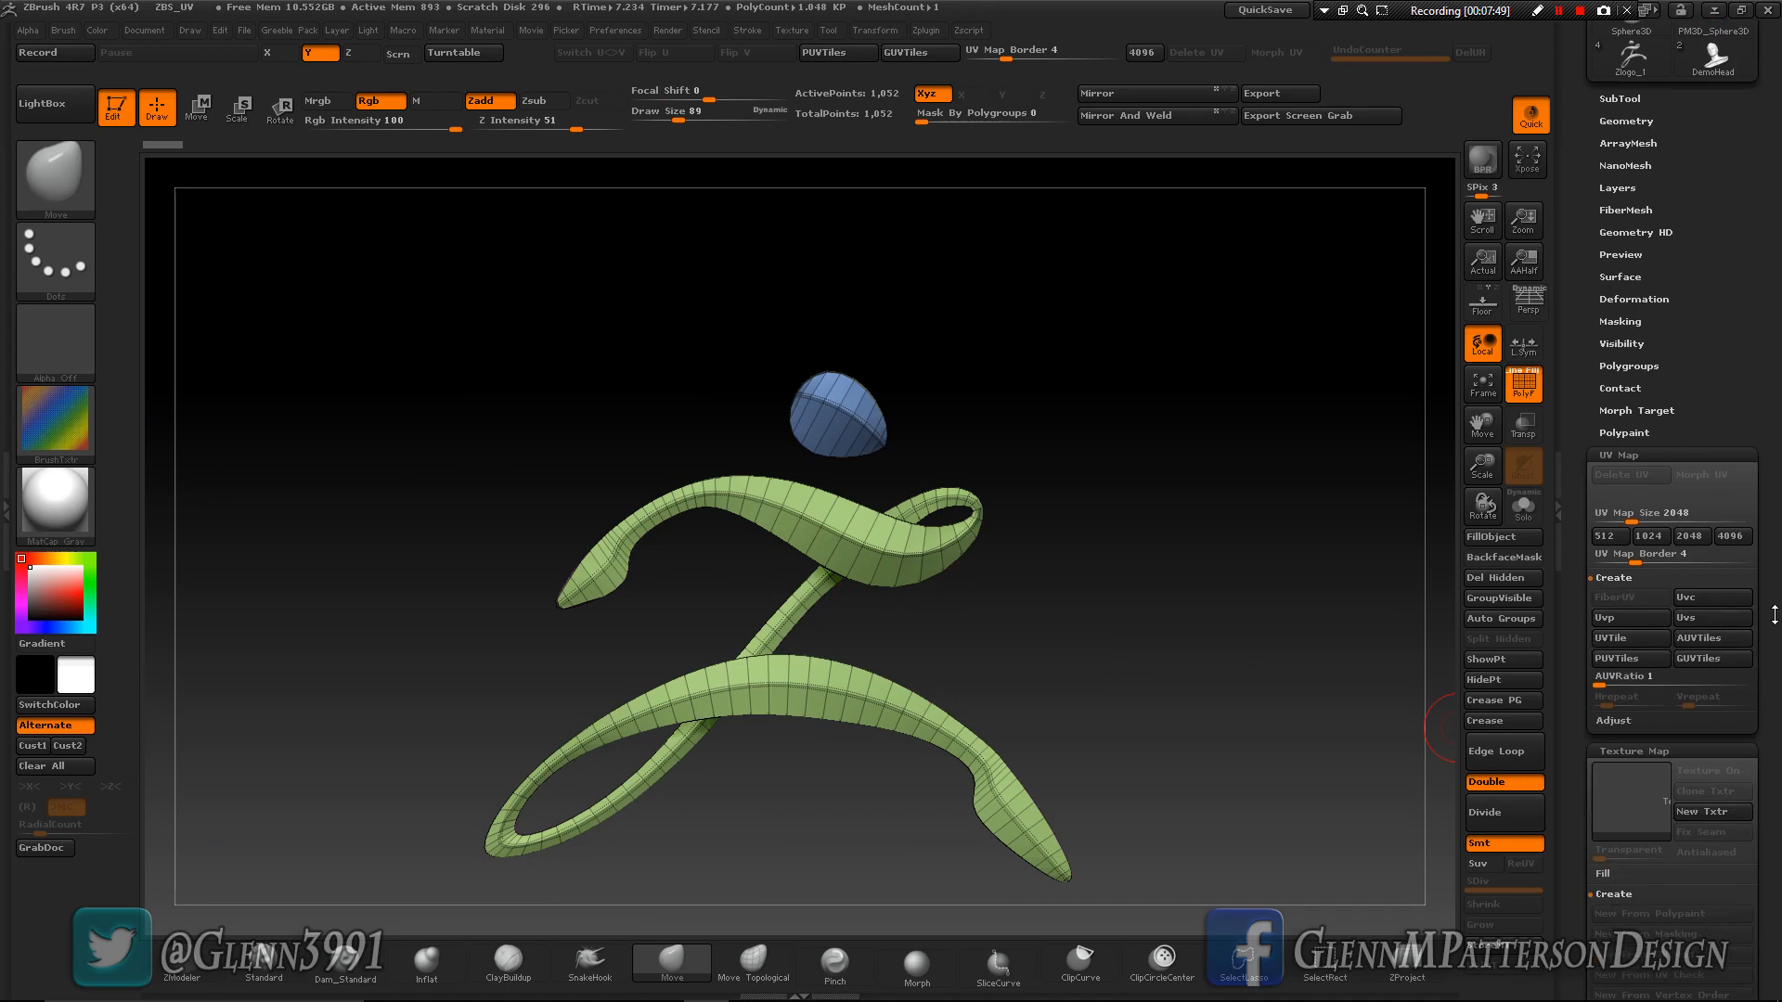
{"action": "left_click", "coordinate": [1698, 637]}
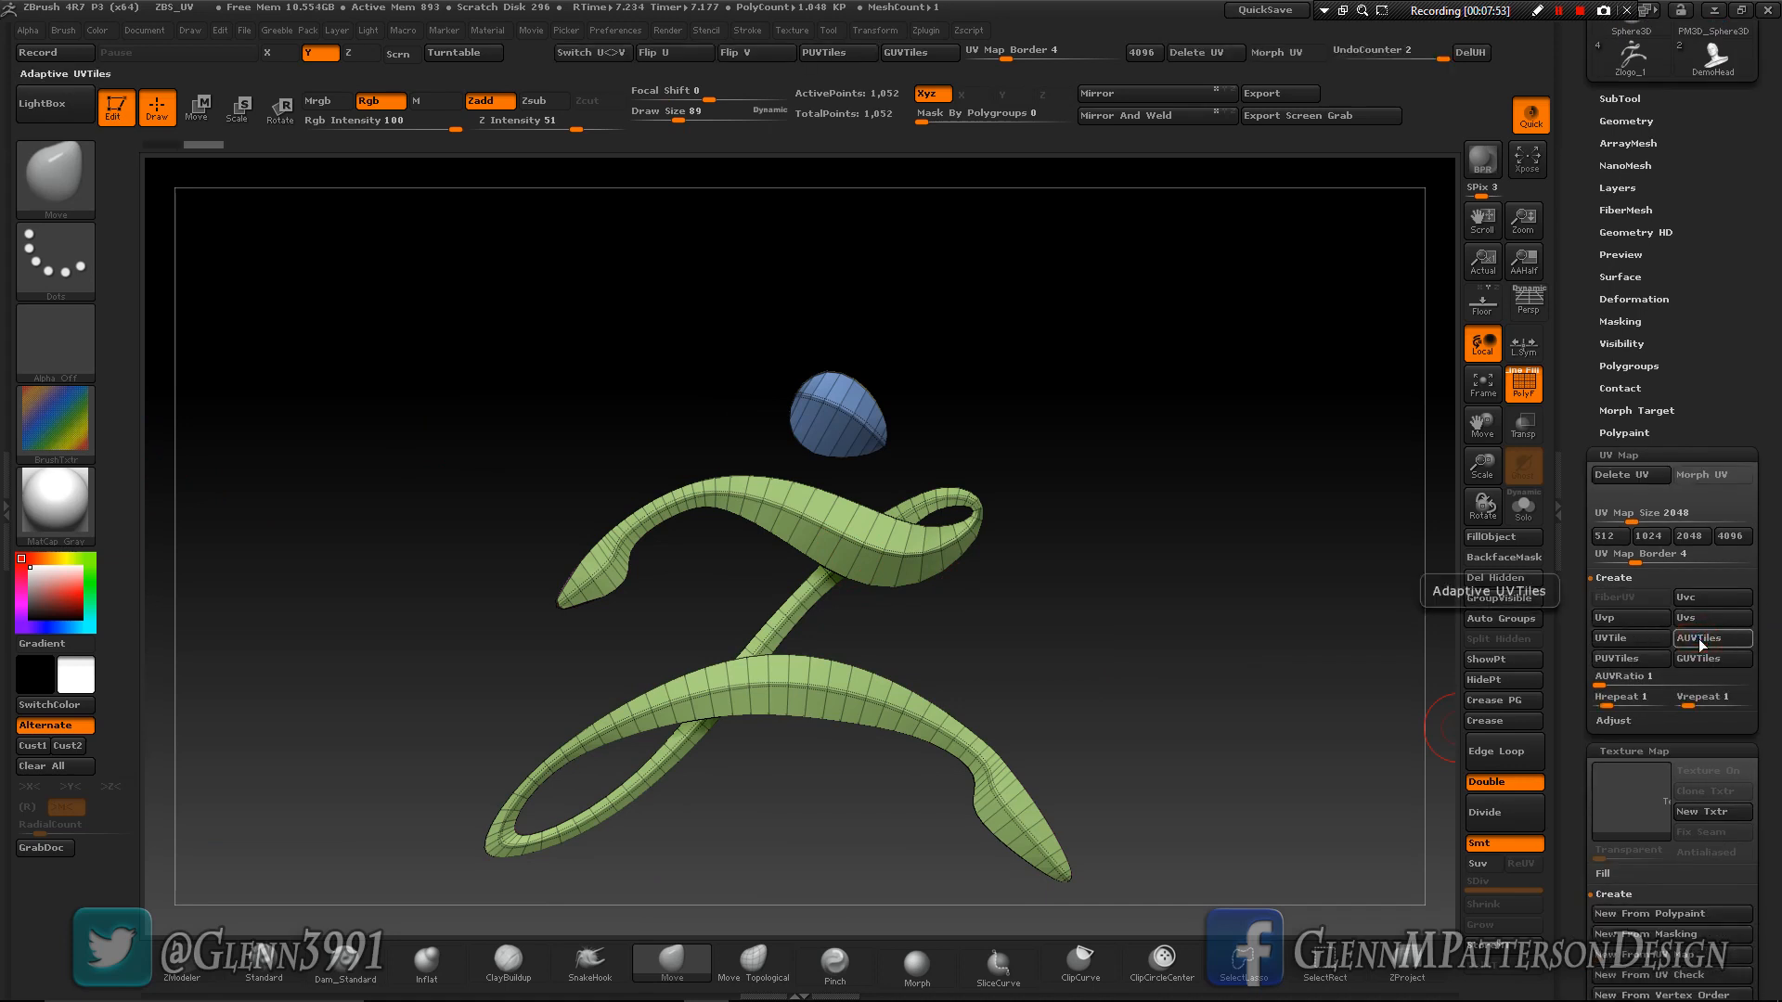
{"action": "scroll", "coordinate": [1778, 722], "scroll_direction": "down", "scroll_amount": 8}
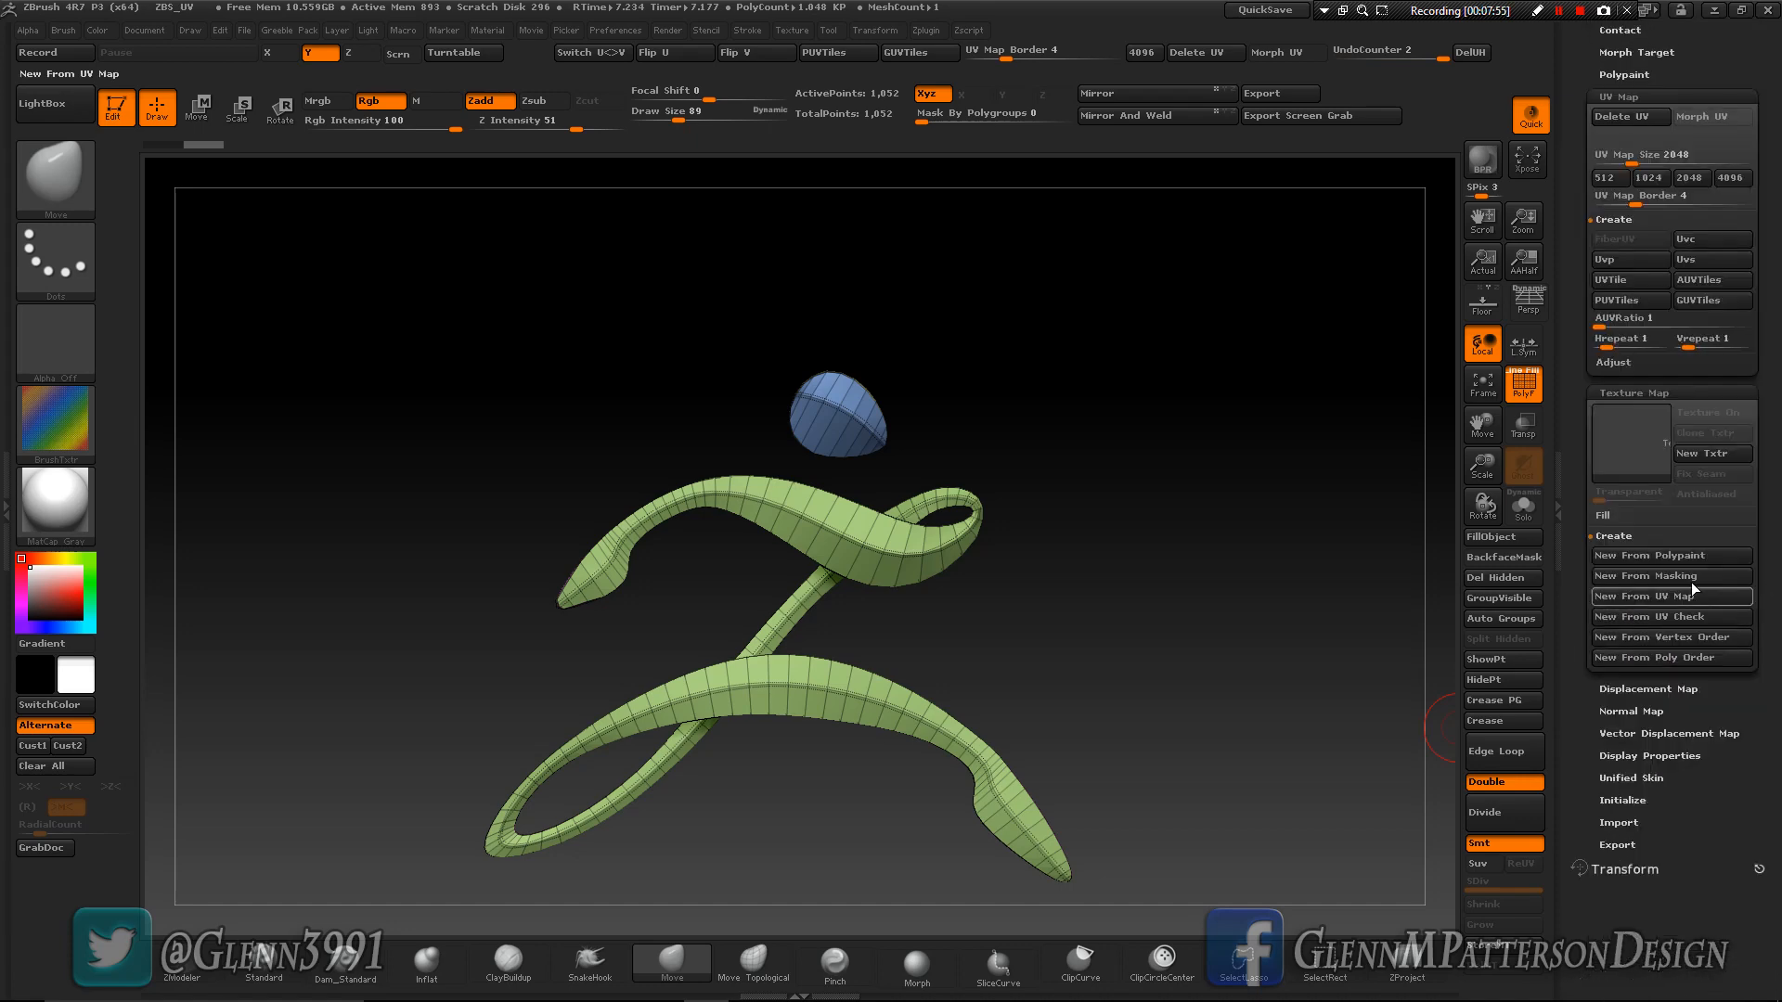
{"action": "left_click", "coordinate": [1626, 447]}
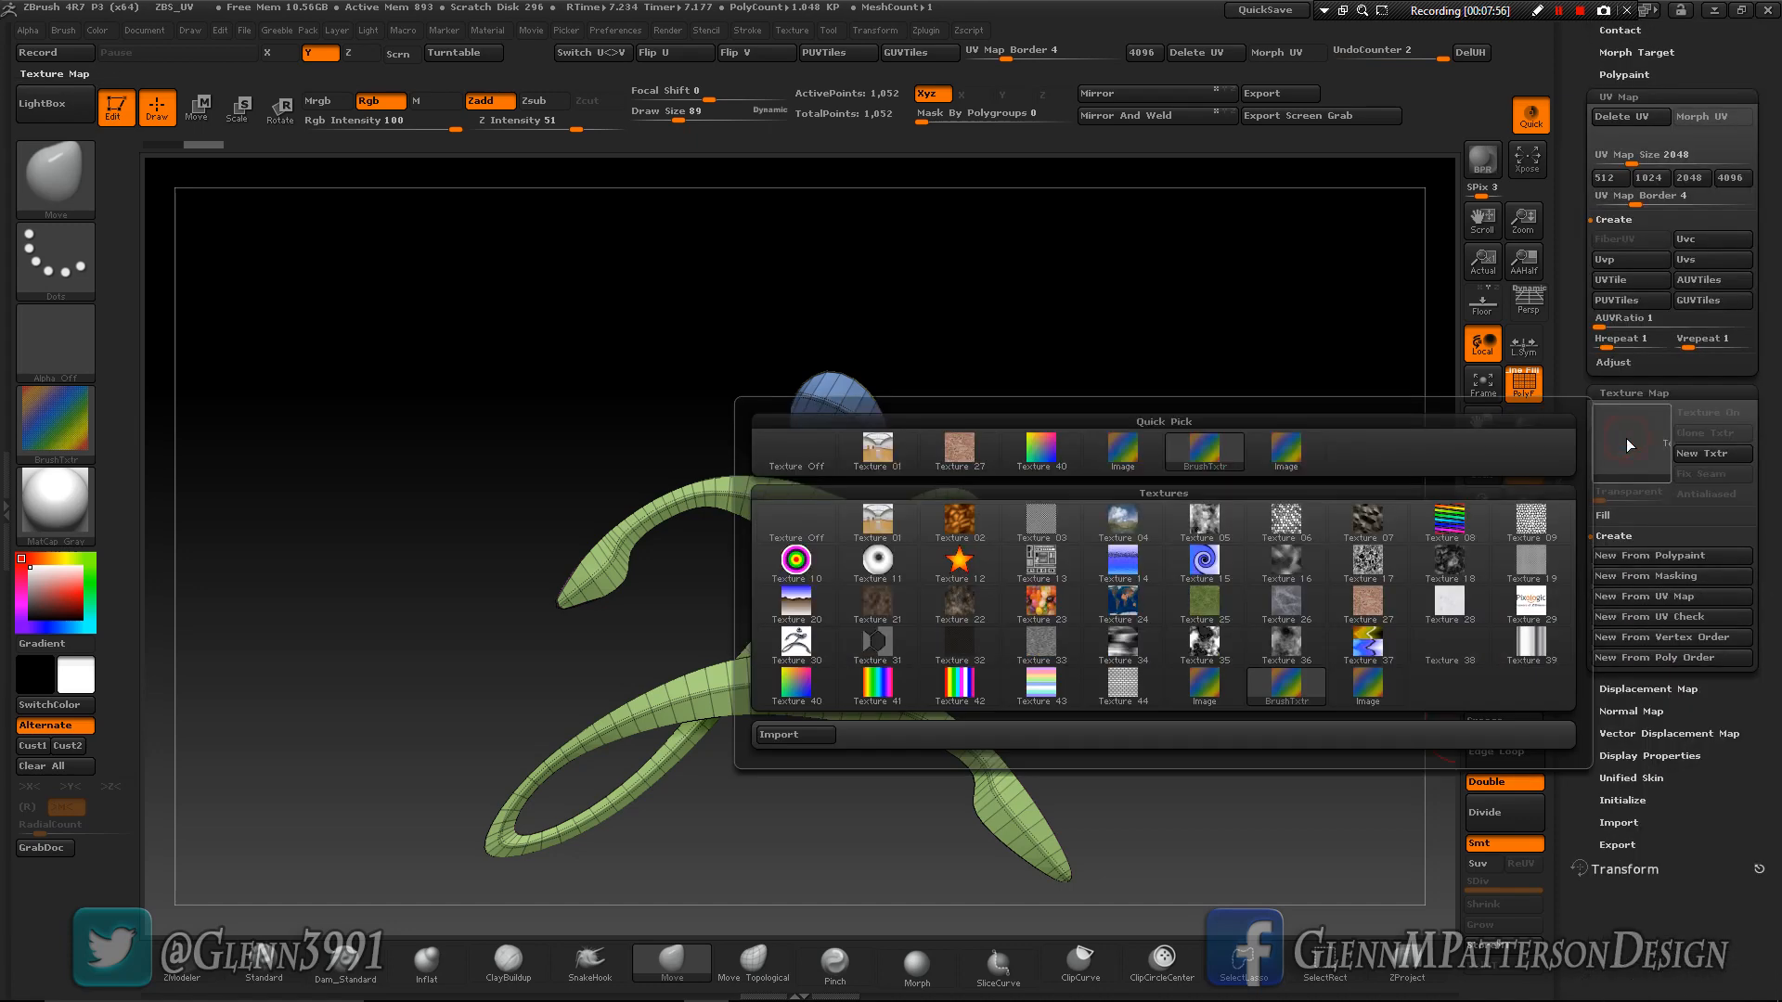
{"action": "left_click", "coordinate": [1115, 449]}
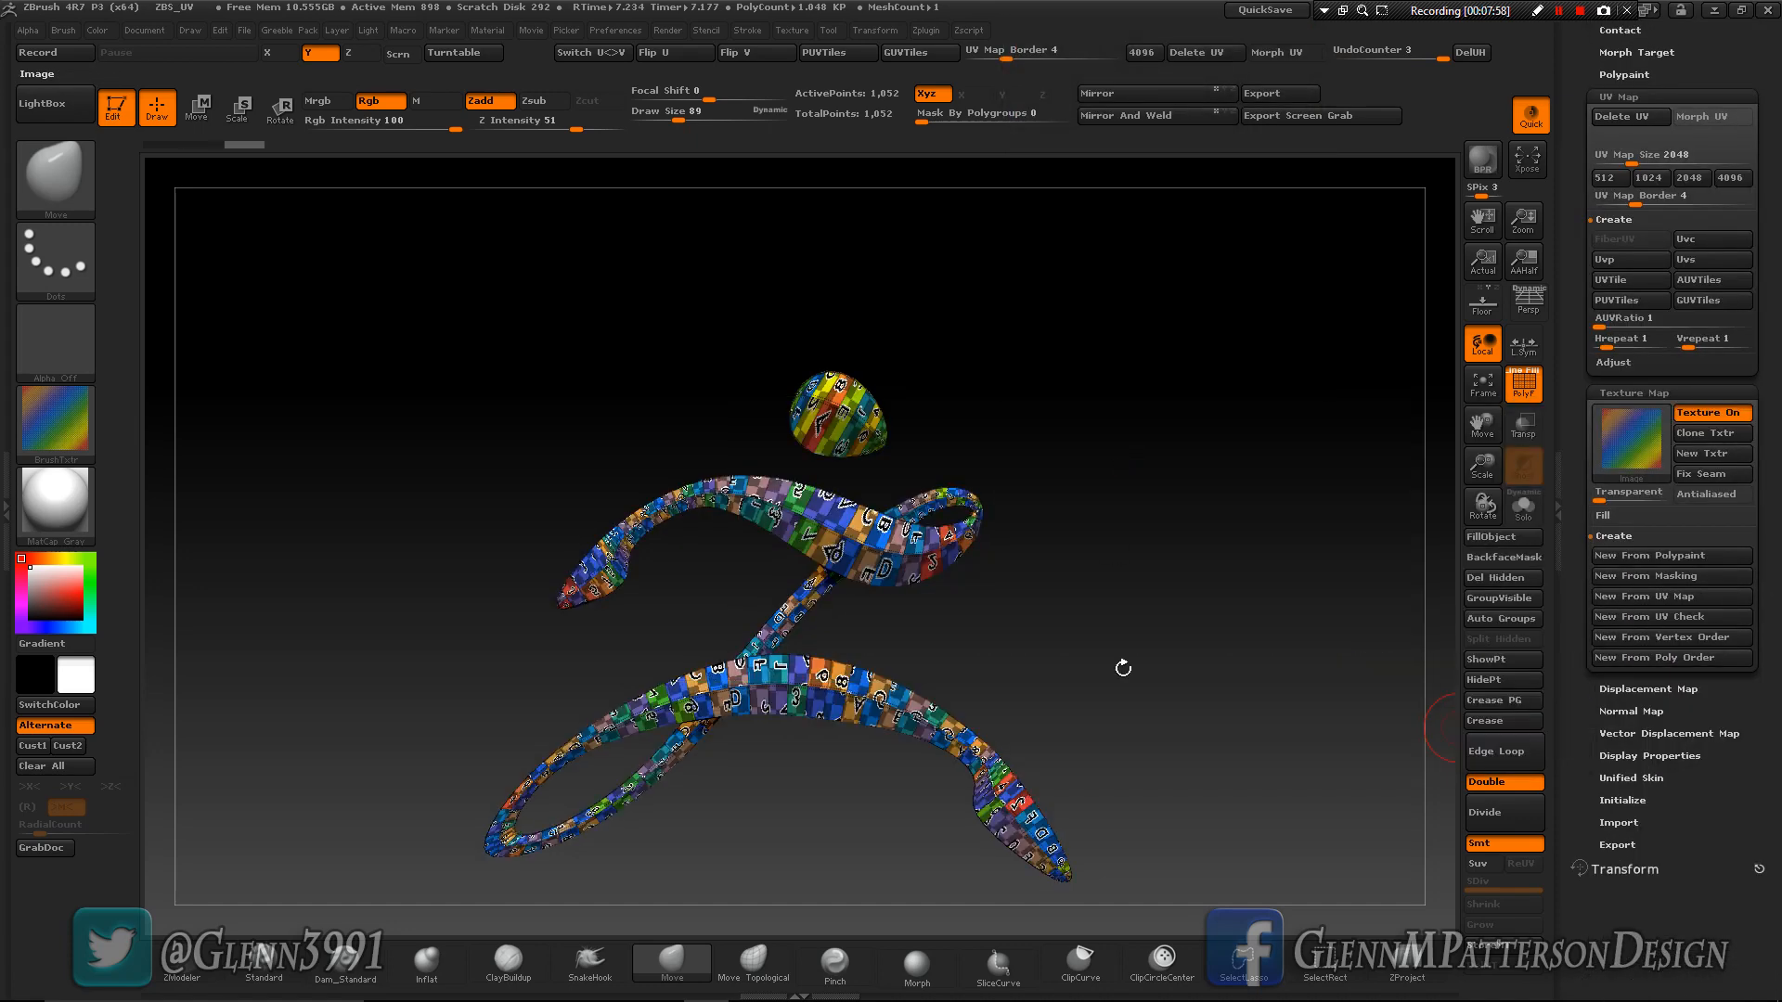
- Create packed UV tiles (PUVTiles) for the logo and inspect how the checker is distributed
{"action": "left_click_drag", "start_coordinate": [1139, 710], "coordinate": [1121, 655]}
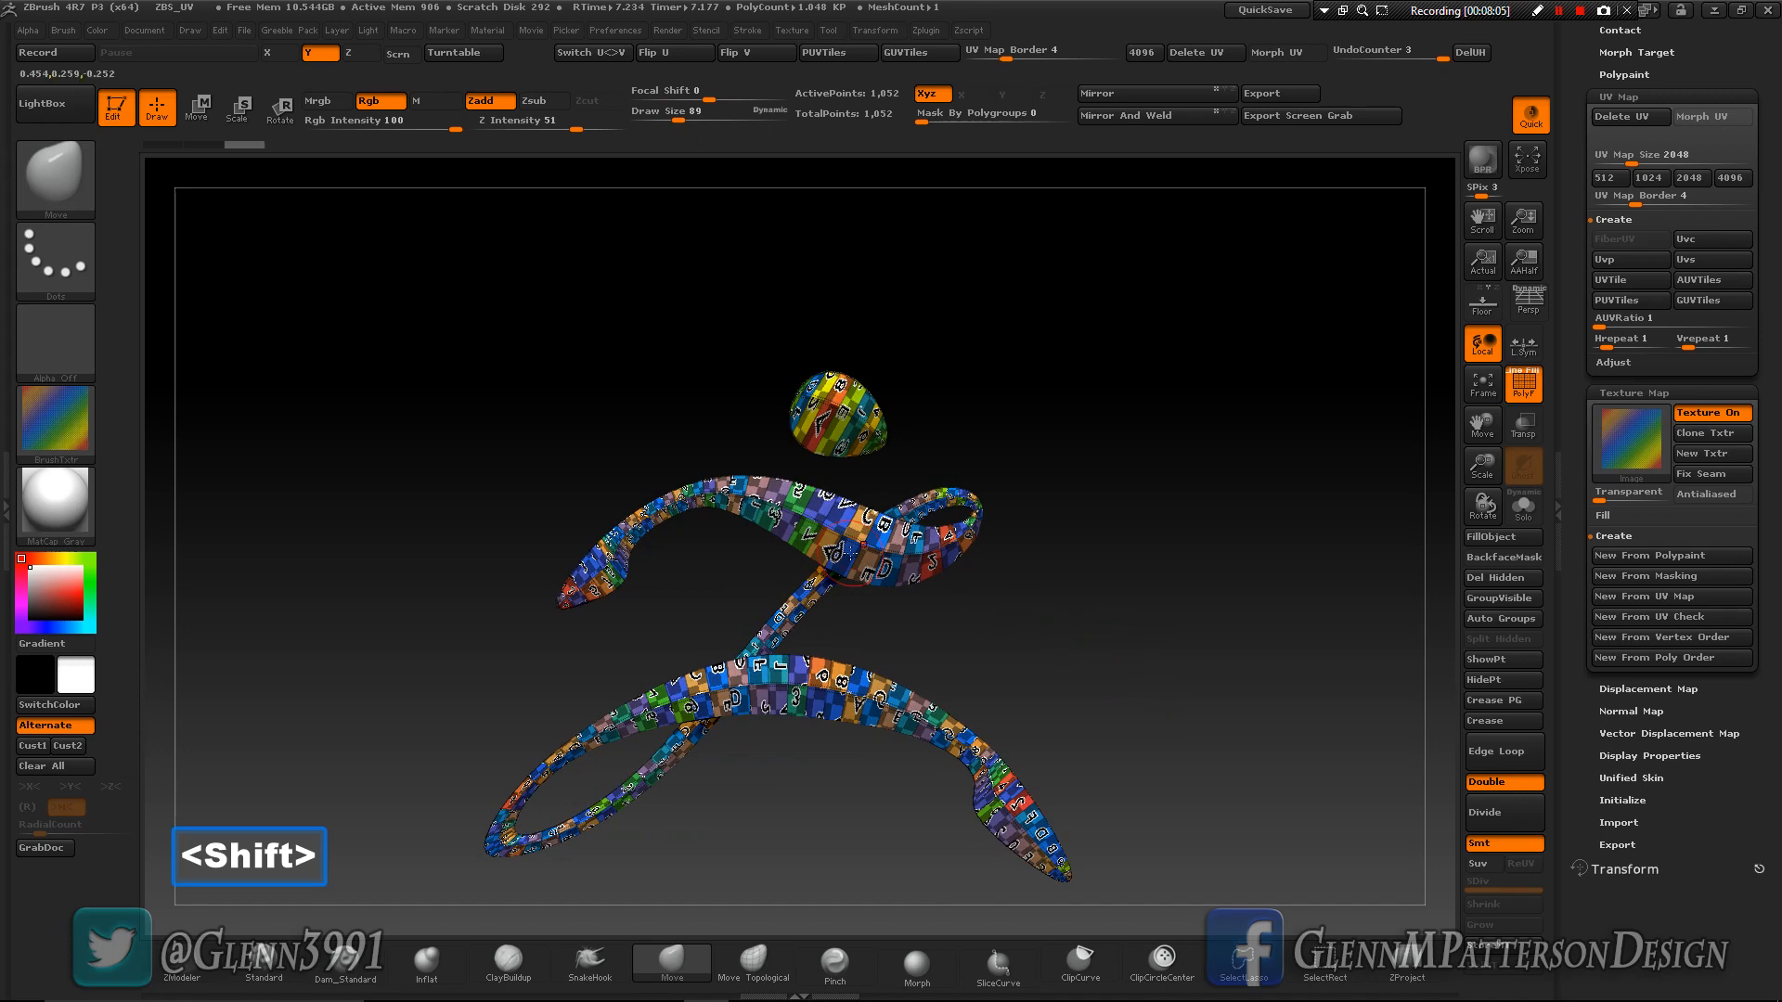
{"action": "mouse_move", "coordinate": [868, 560]}
{"action": "right_mouse_down"}
{"action": "mouse_move", "coordinate": [792, 560]}
{"action": "mouse_move", "coordinate": [916, 564]}
{"action": "mouse_move", "coordinate": [839, 560]}
{"action": "right_mouse_up"}
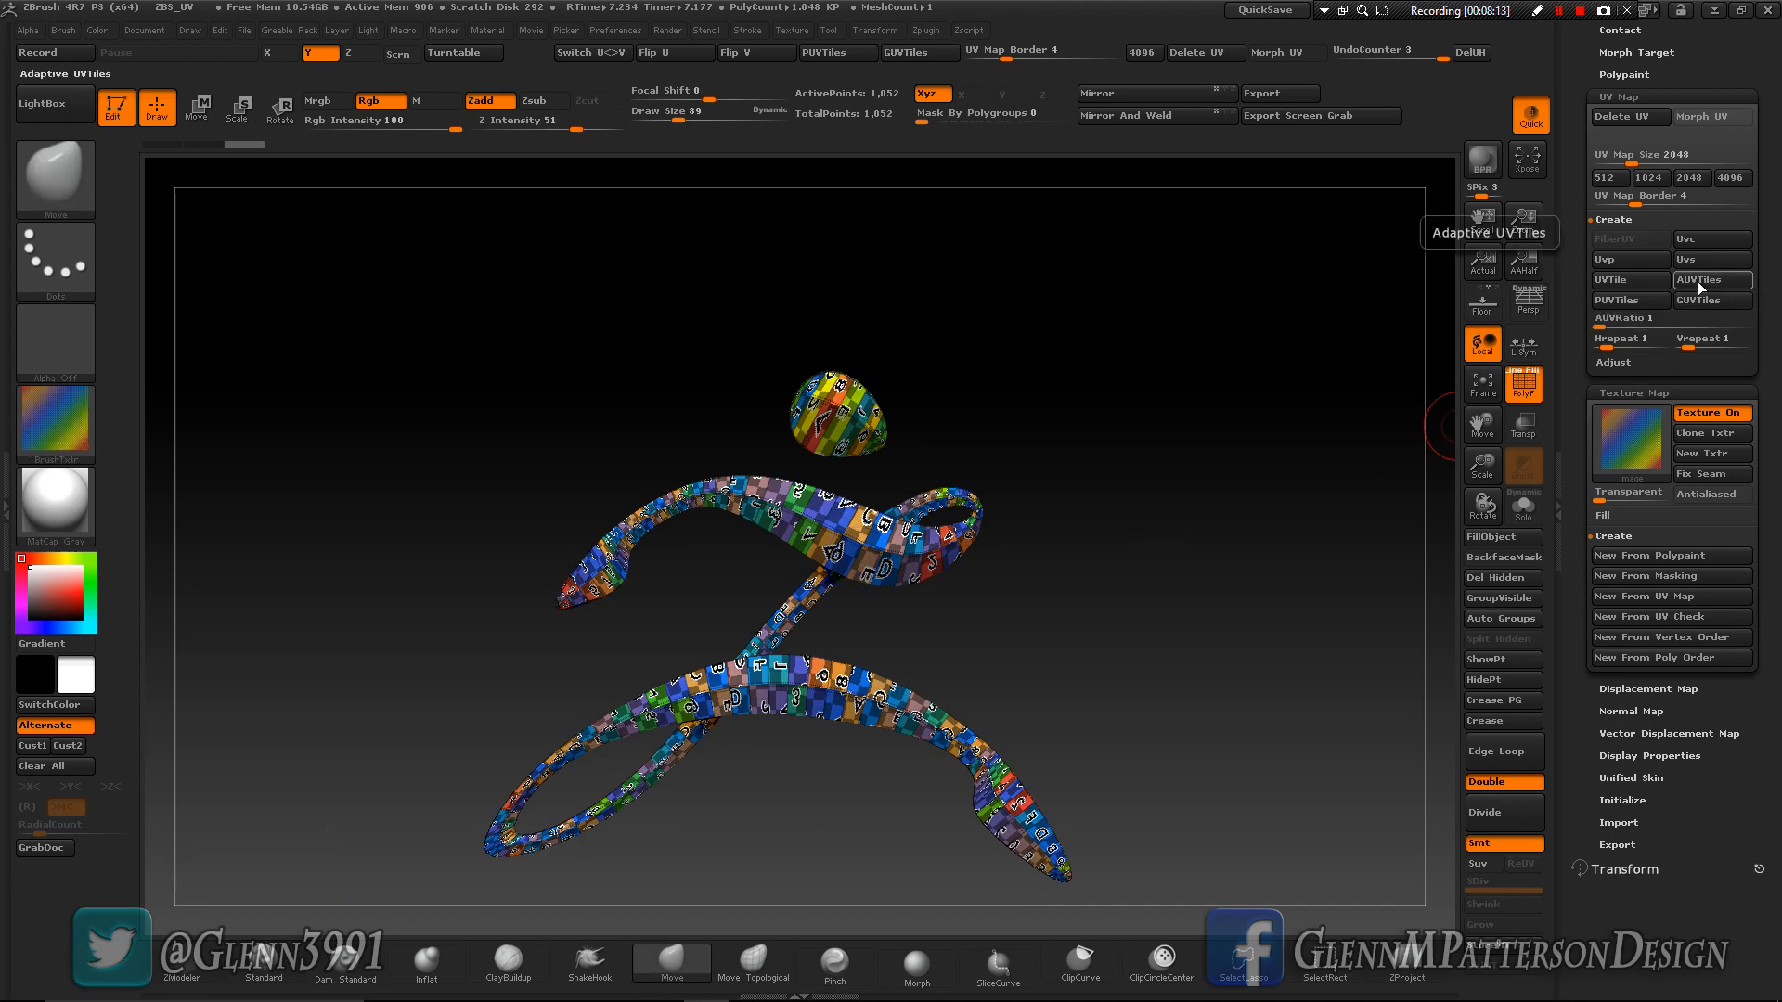
{"action": "left_click", "coordinate": [1624, 305]}
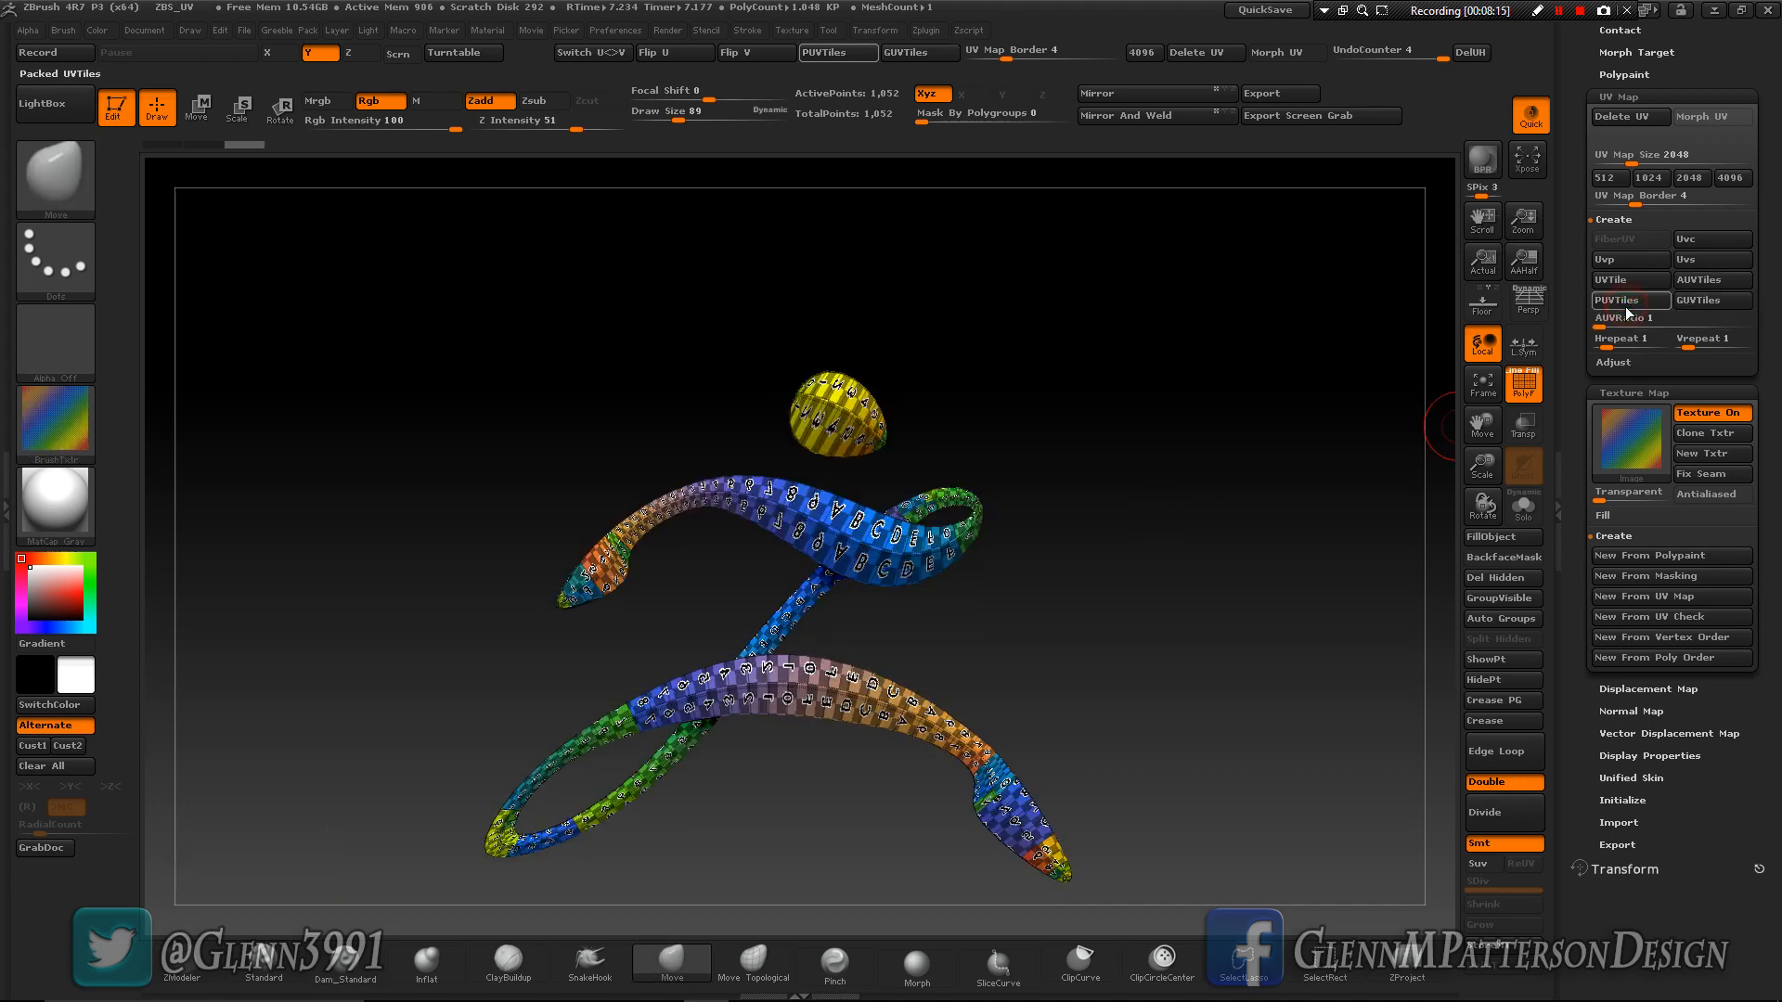
{"action": "left_click_drag", "start_coordinate": [1194, 699], "coordinate": [1240, 617]}
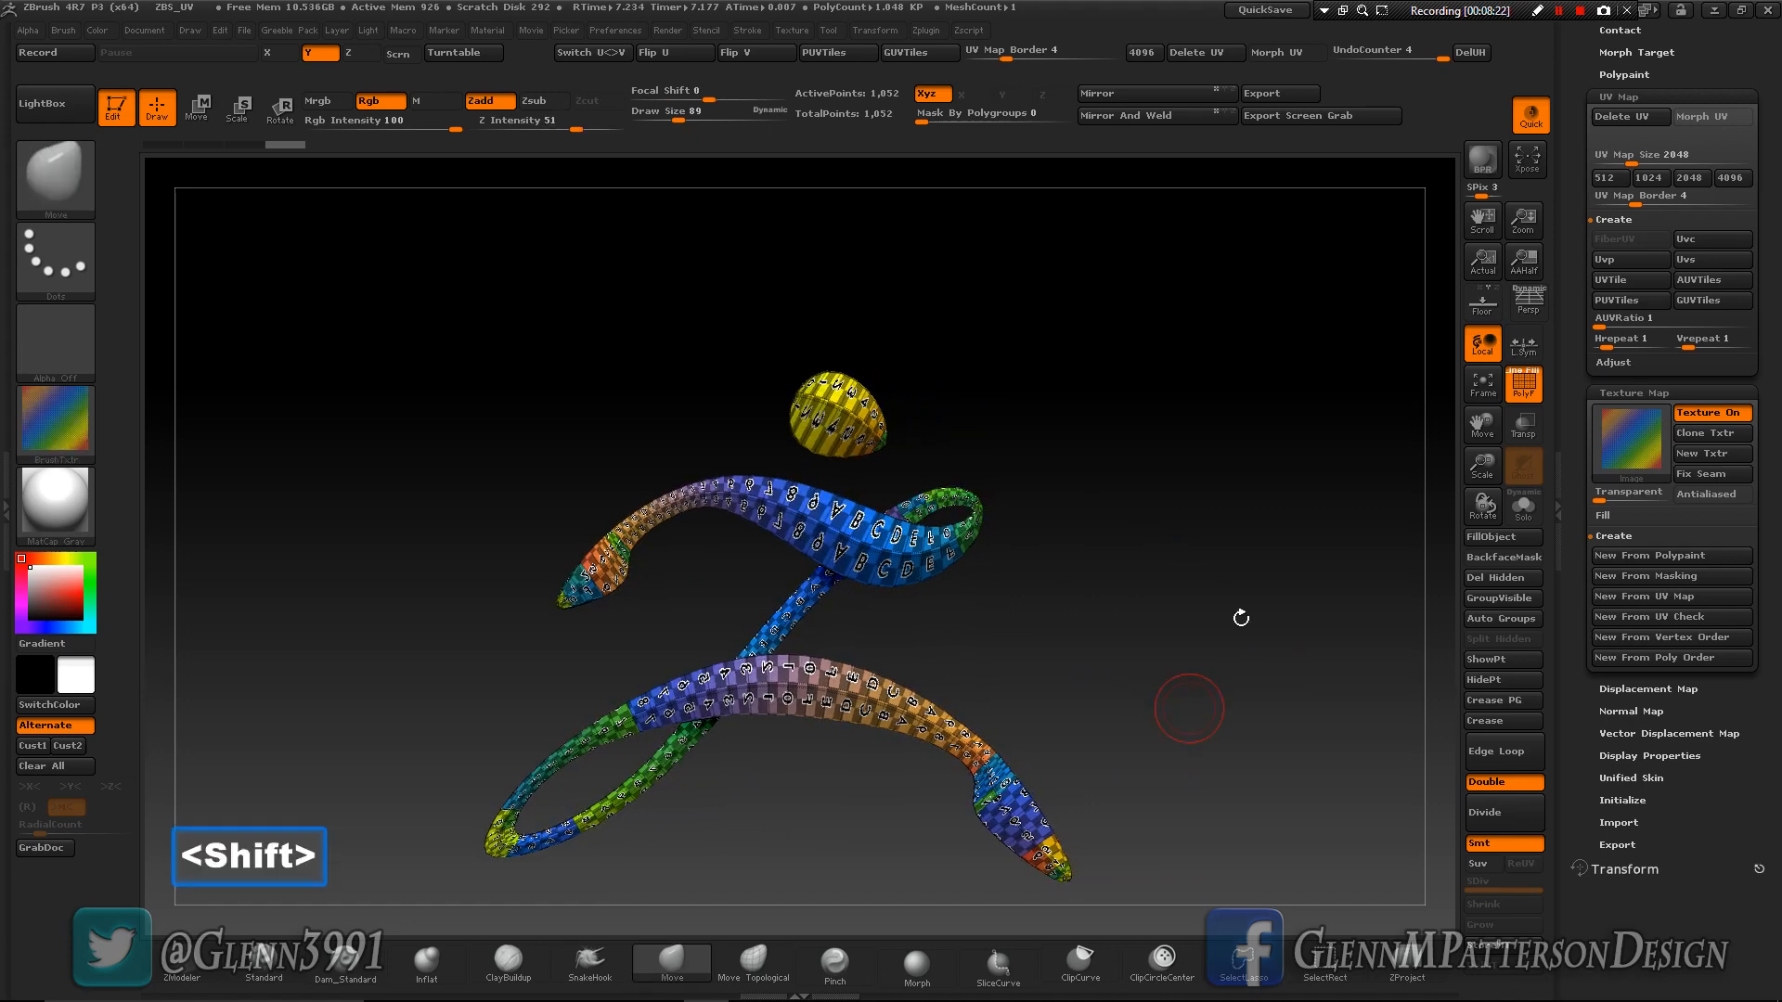
- Create group UV tiles (GUVTiles) for the logo, view their layout with Morph UV, and restore the 3D shape
{"action": "left_click", "coordinate": [1710, 301]}
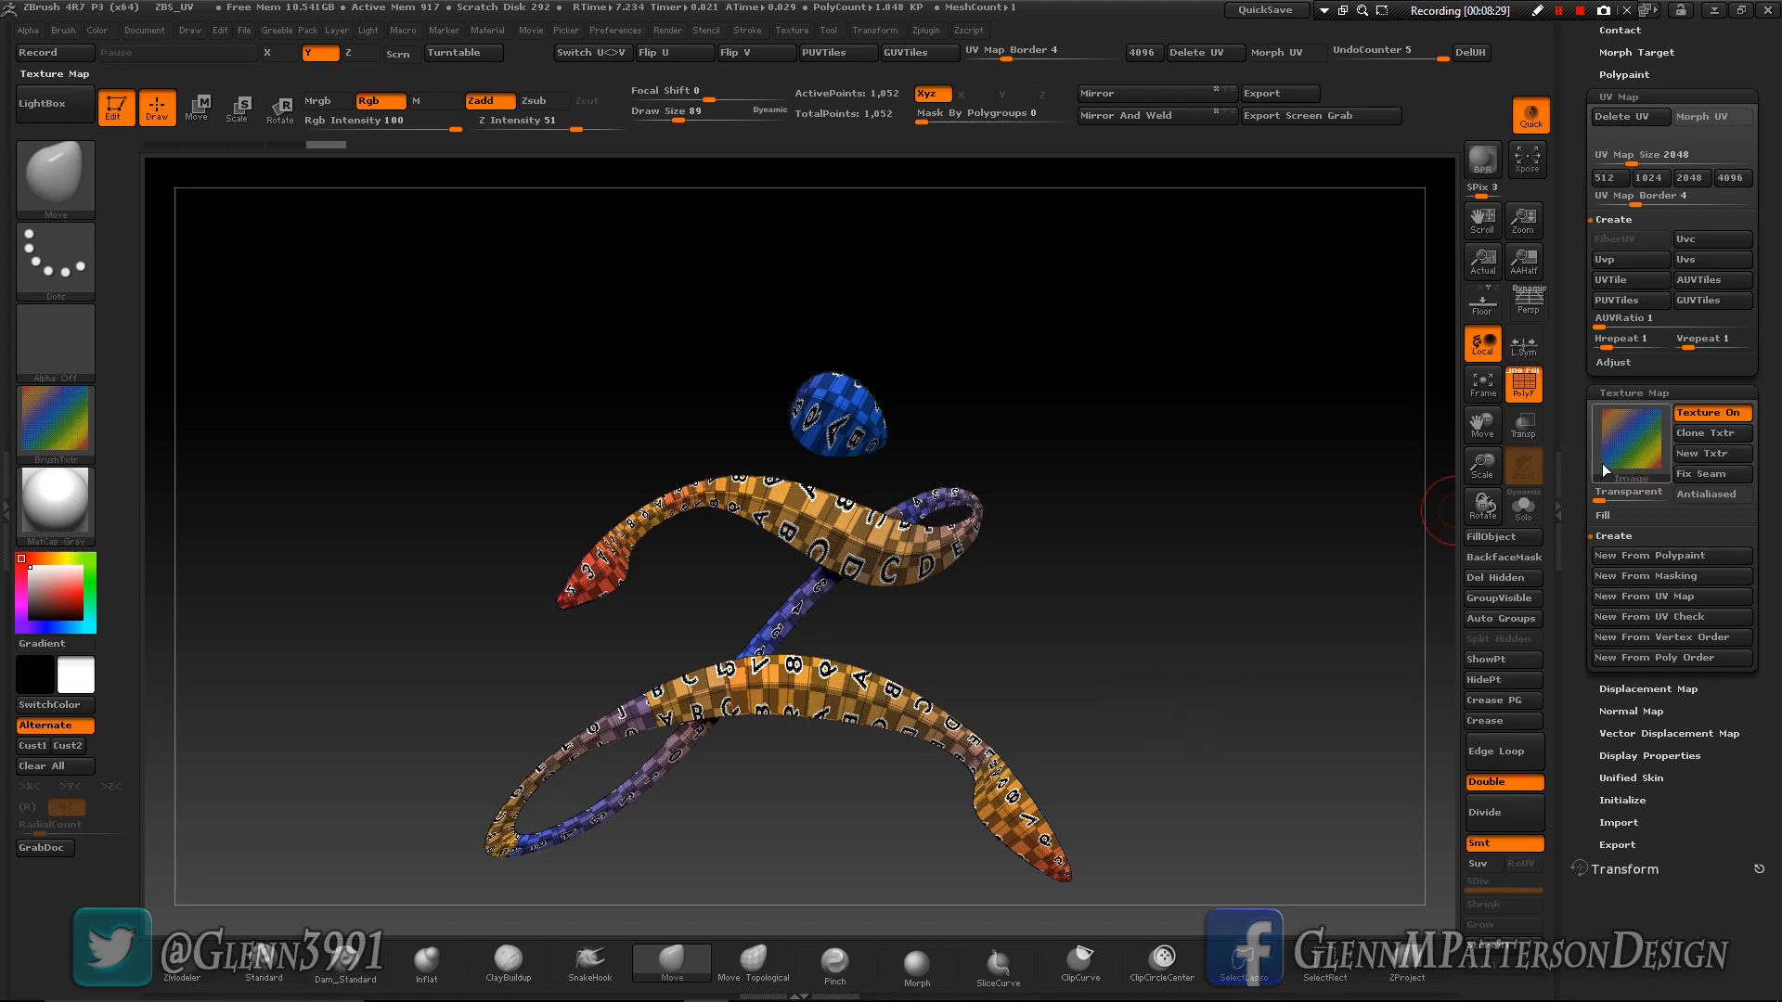
{"action": "left_click", "coordinate": [1702, 117]}
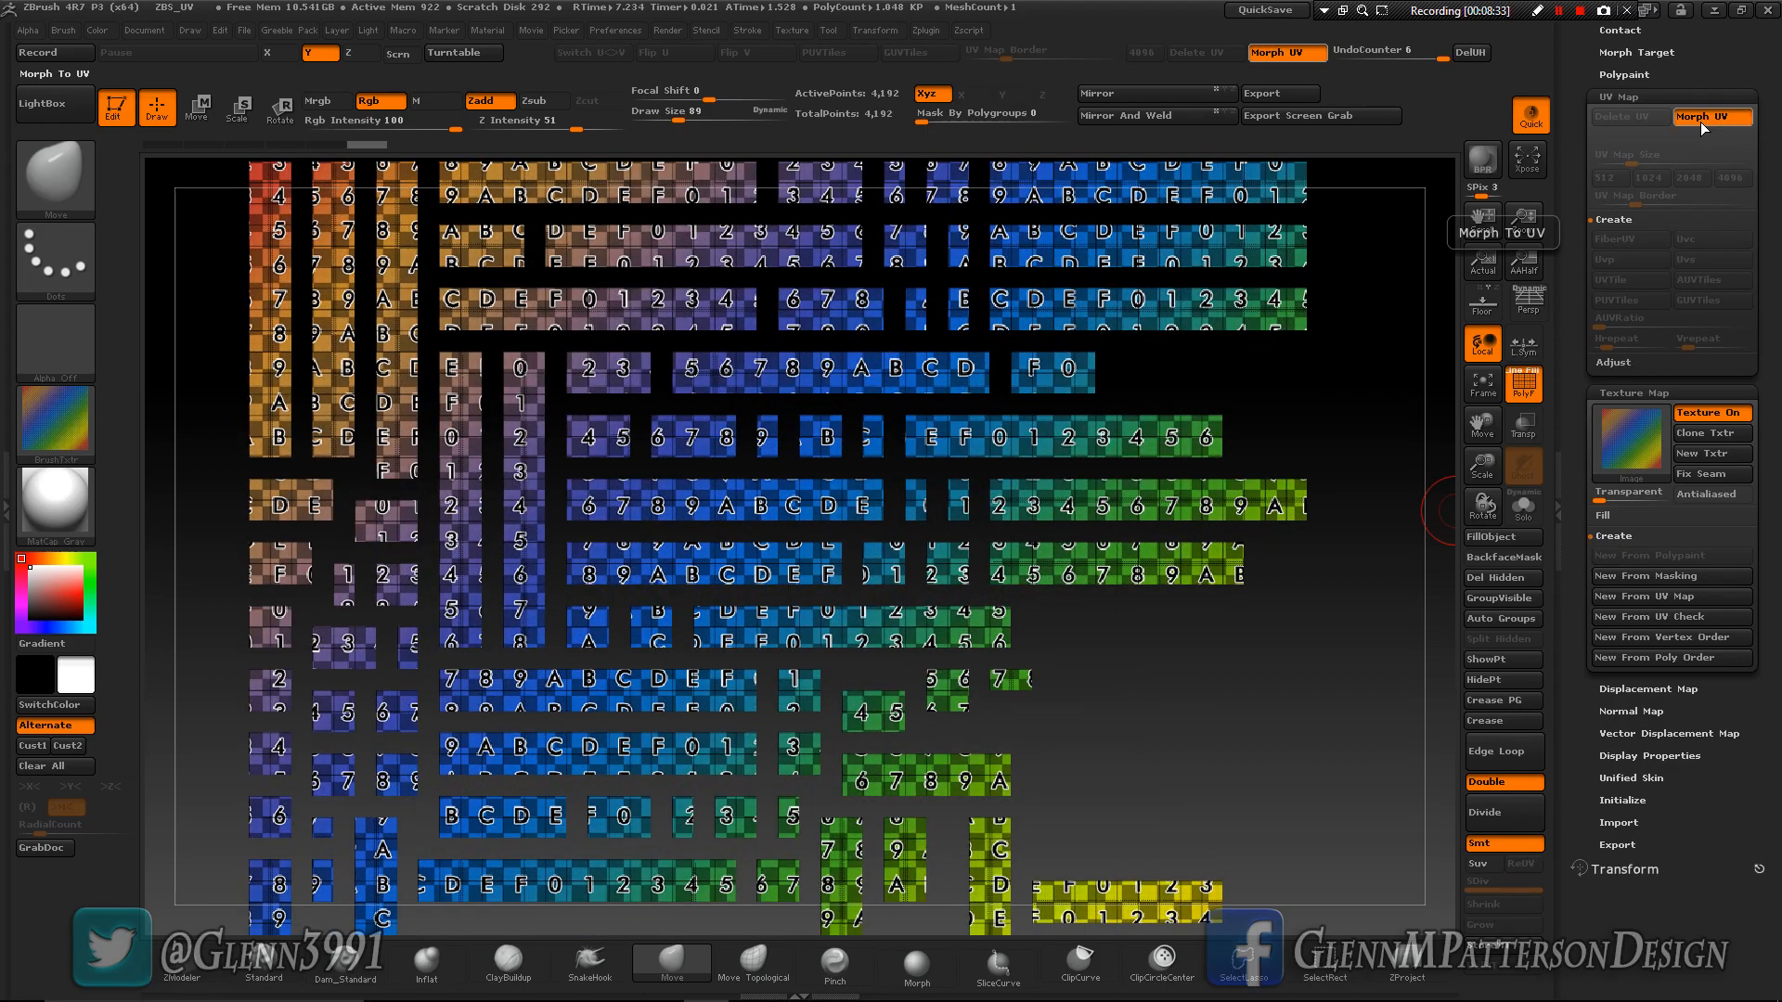
{"action": "left_click", "coordinate": [1700, 121]}
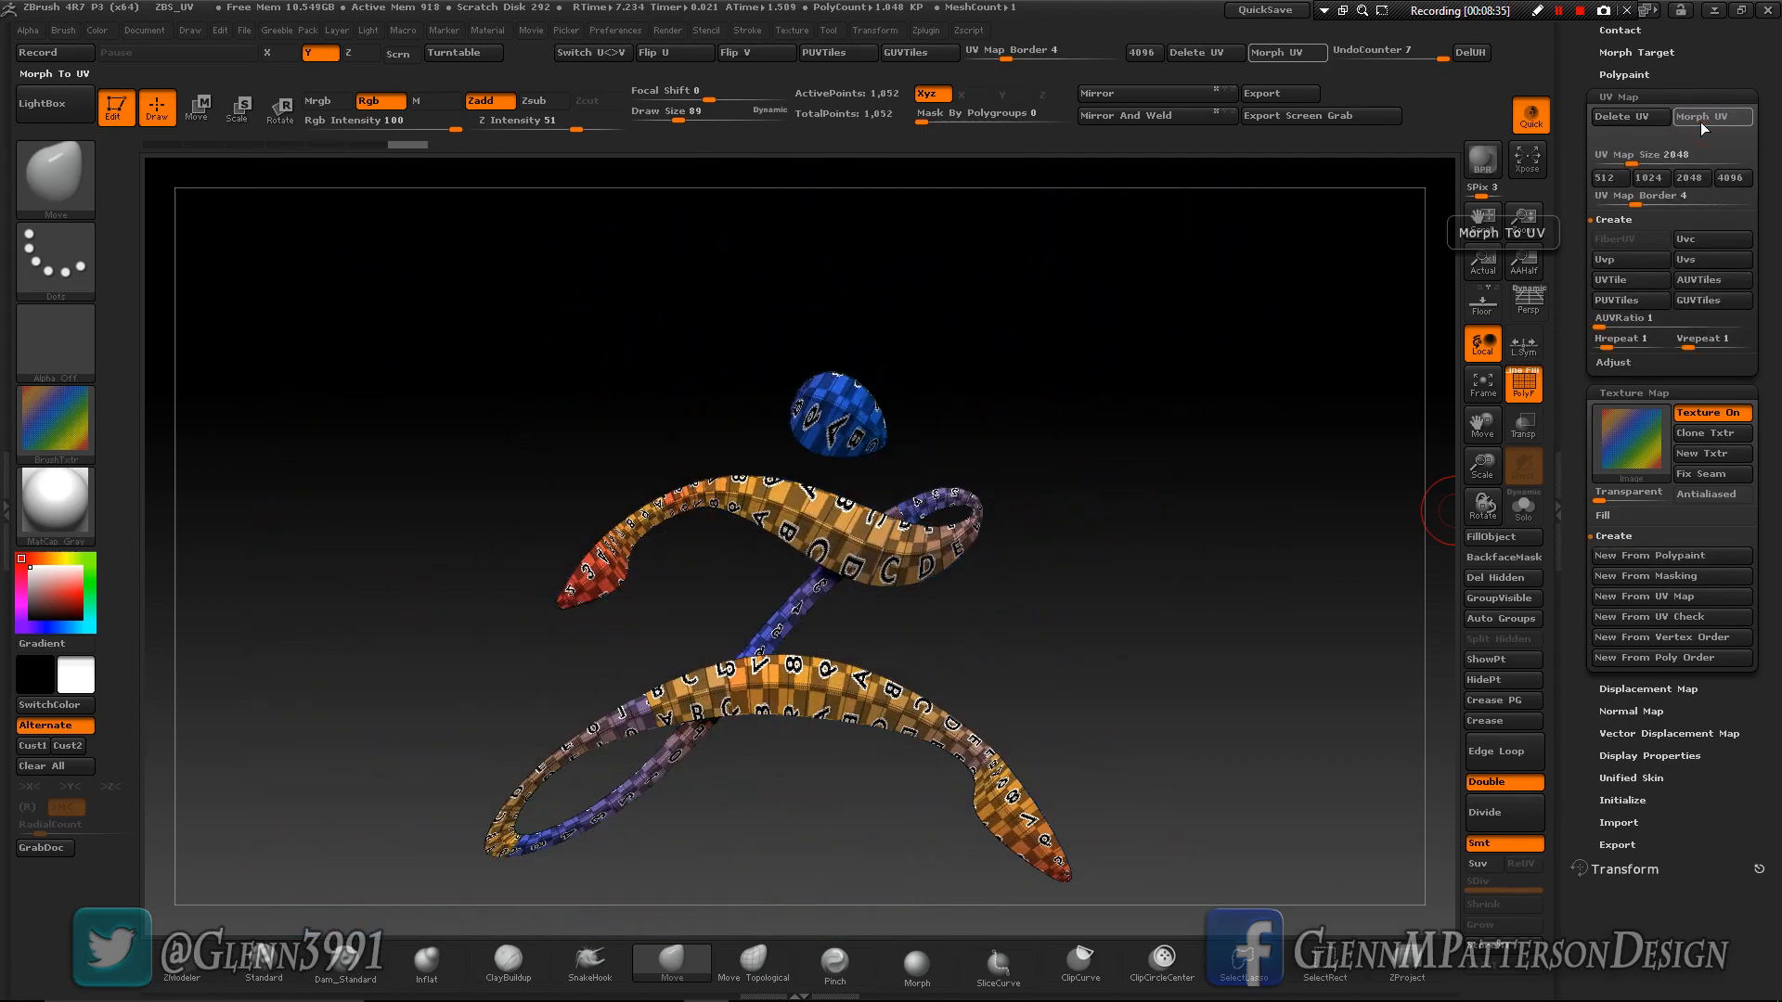
- Recreate the logo's packed UV tiles (PUVTiles), examine the whole layout with Morph UV, and restore the 3D shape
{"action": "left_click", "coordinate": [1633, 302]}
{"action": "left_click", "coordinate": [1702, 119]}
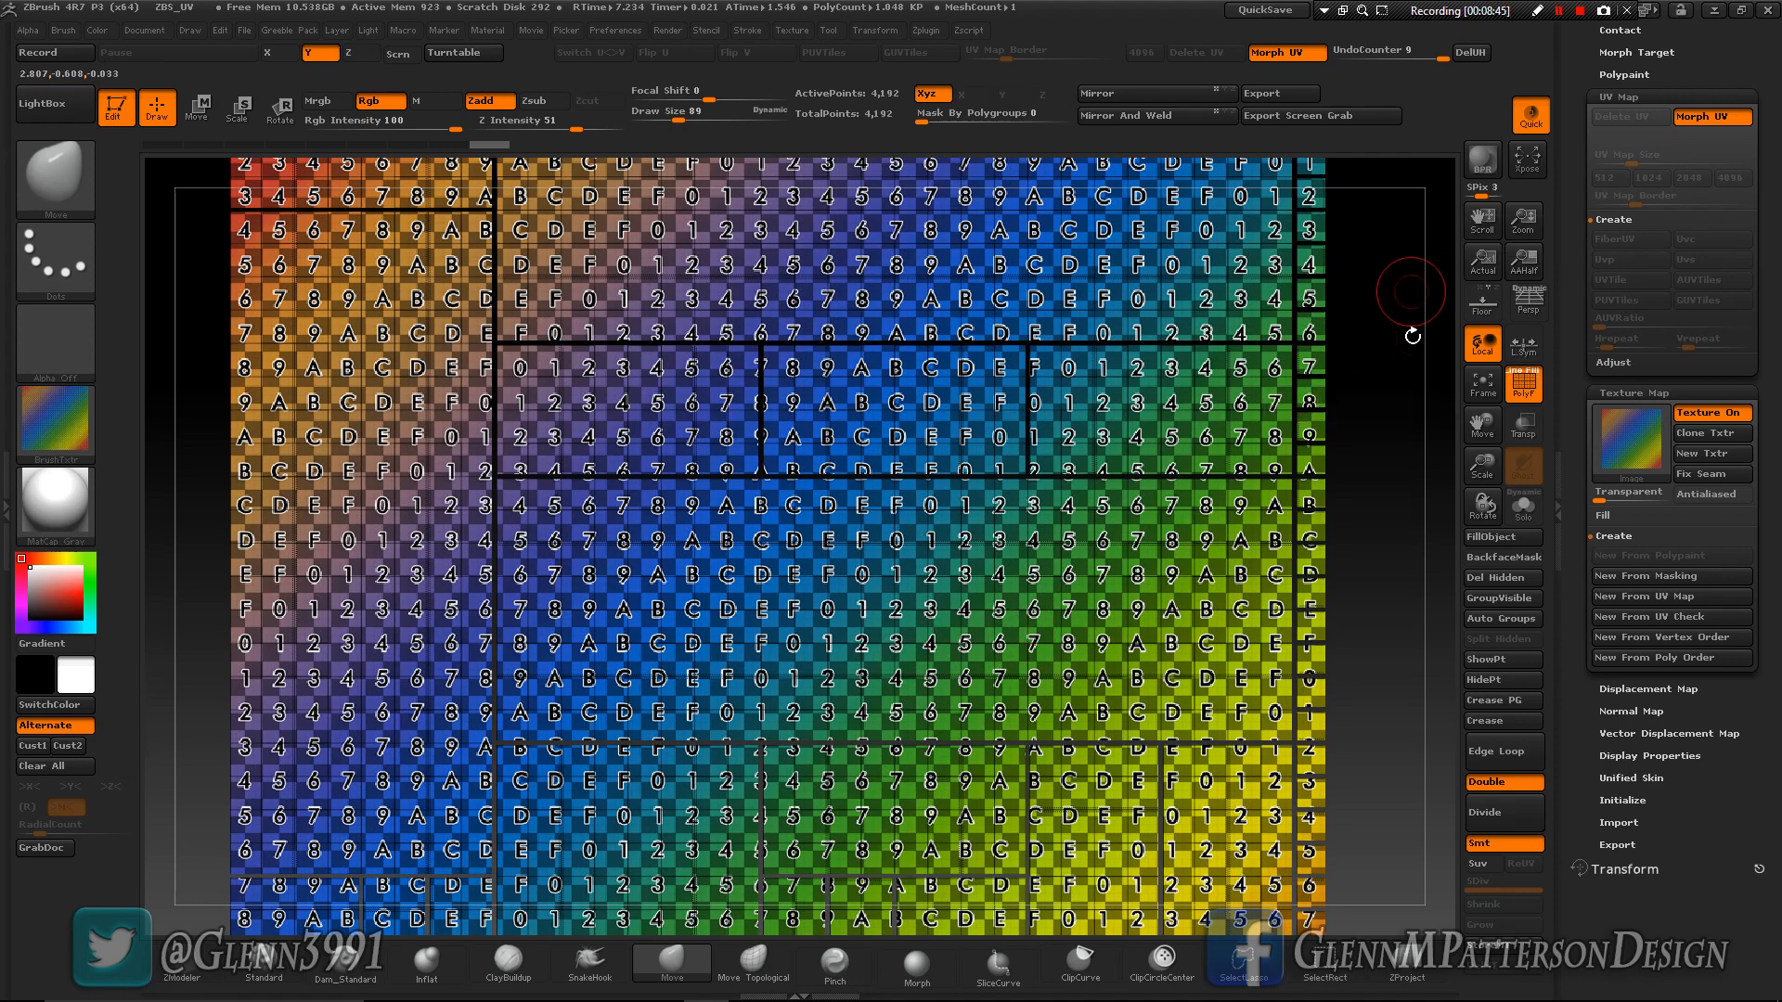
{"action": "left_click", "coordinate": [1483, 405]}
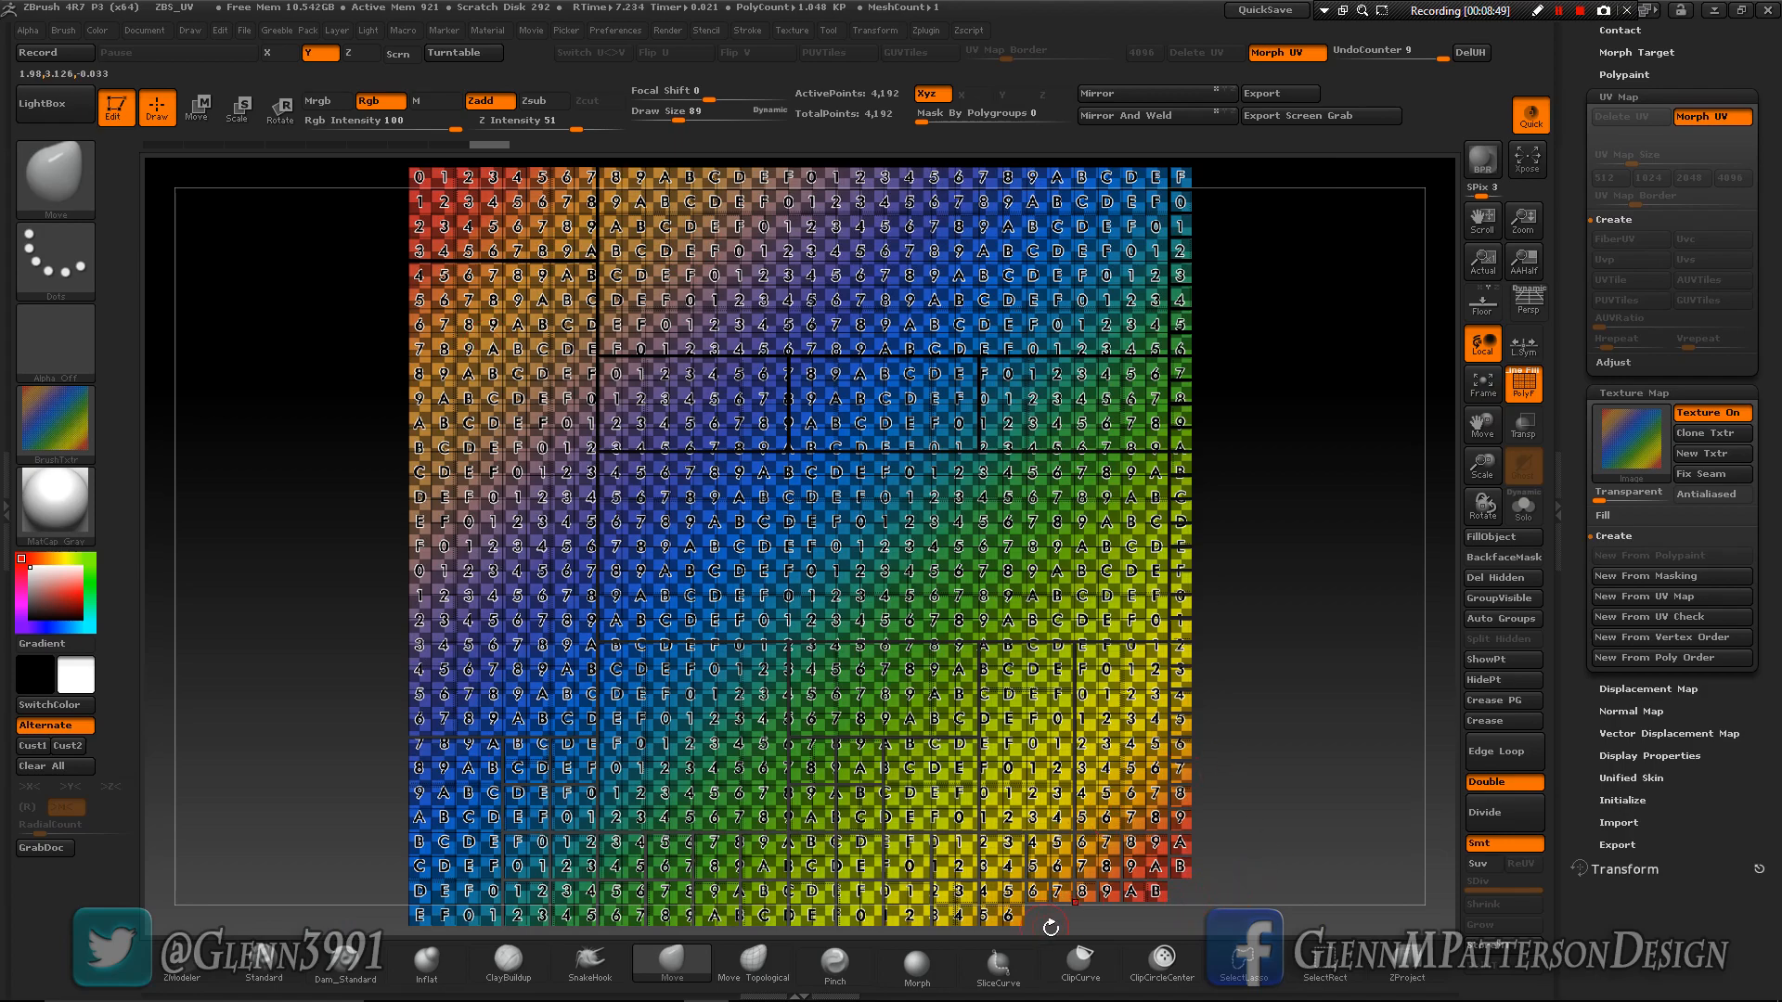
{"action": "left_click", "coordinate": [1716, 118]}
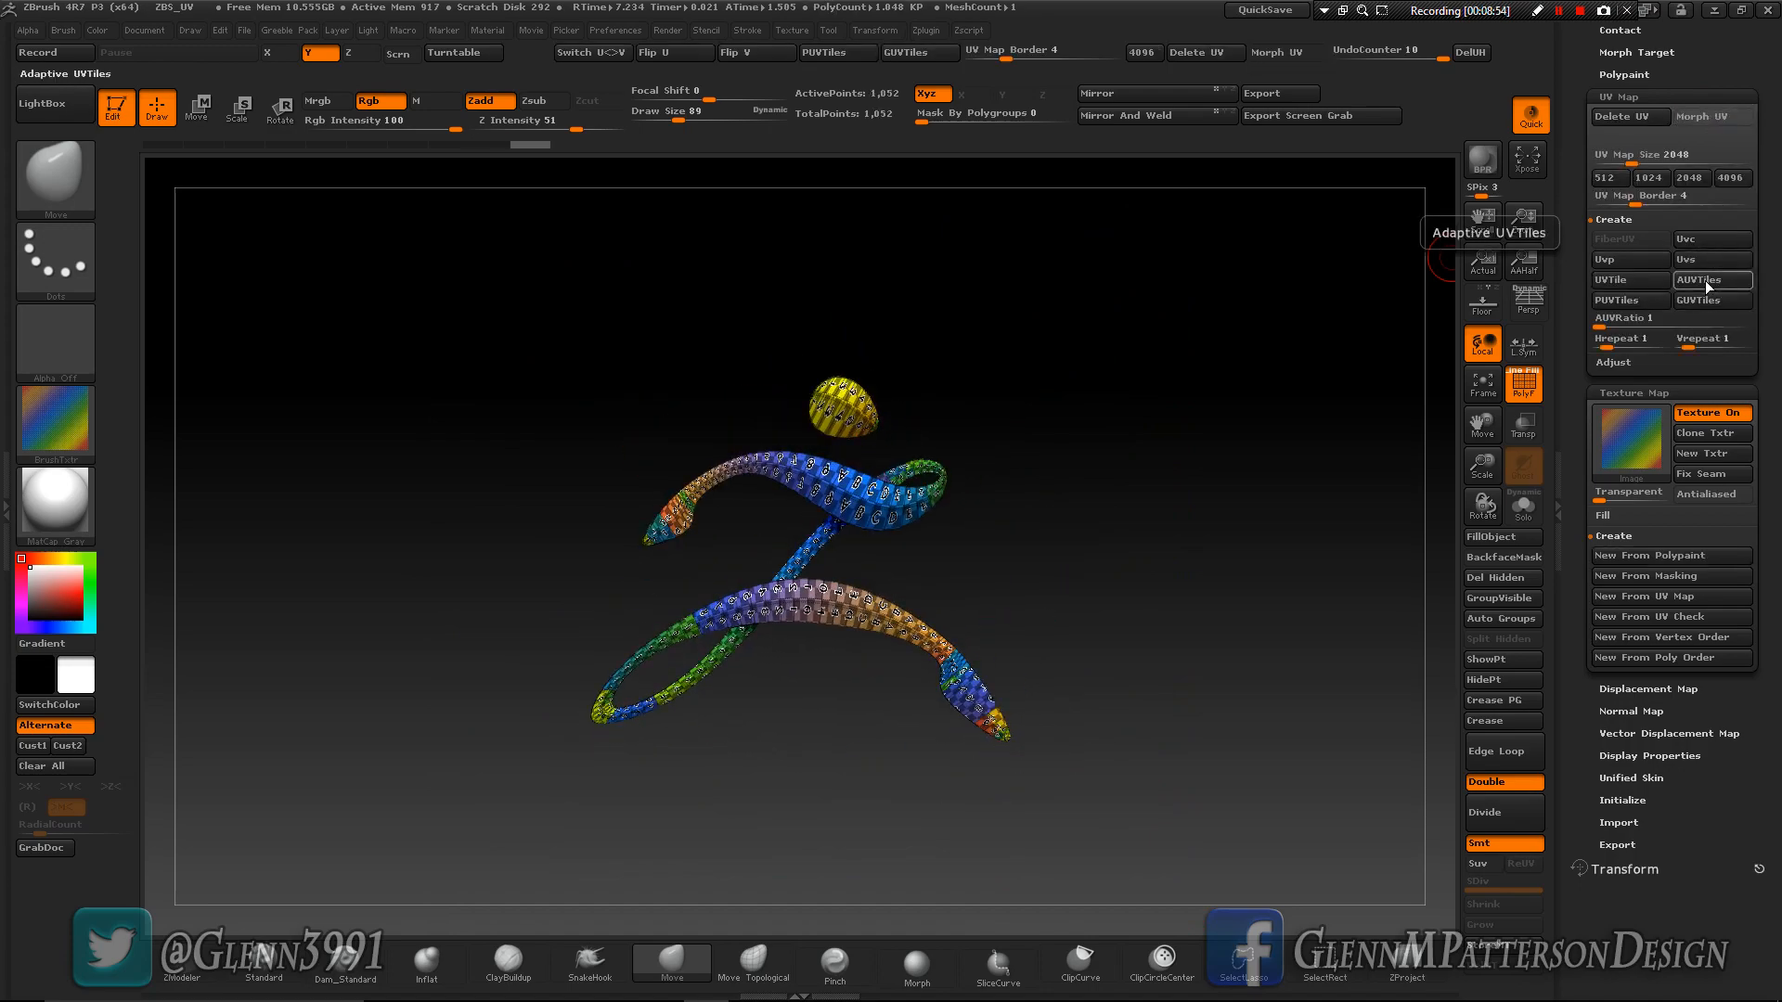
- Switch the logo back to adaptive UV tiles (AUVTiles), view the layout with Morph UV, and restore the 3D shape
{"action": "left_click", "coordinate": [1705, 280]}
{"action": "left_click", "coordinate": [1711, 119]}
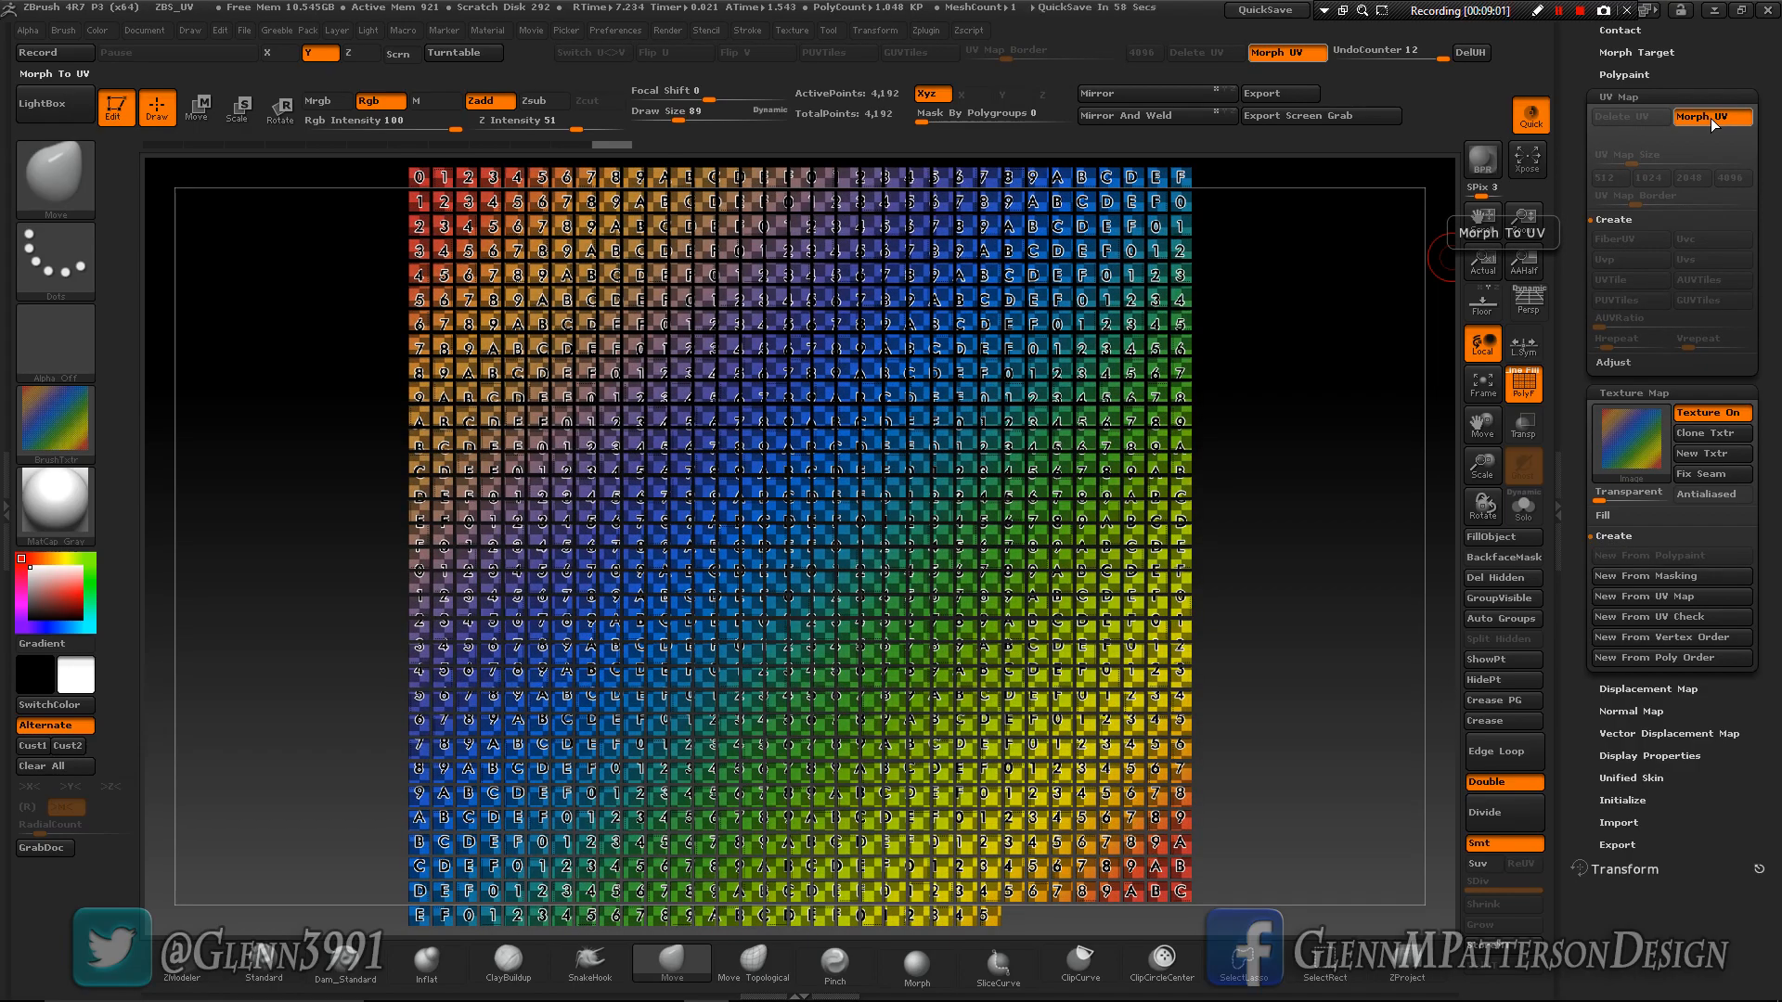
{"action": "left_click", "coordinate": [1711, 119]}
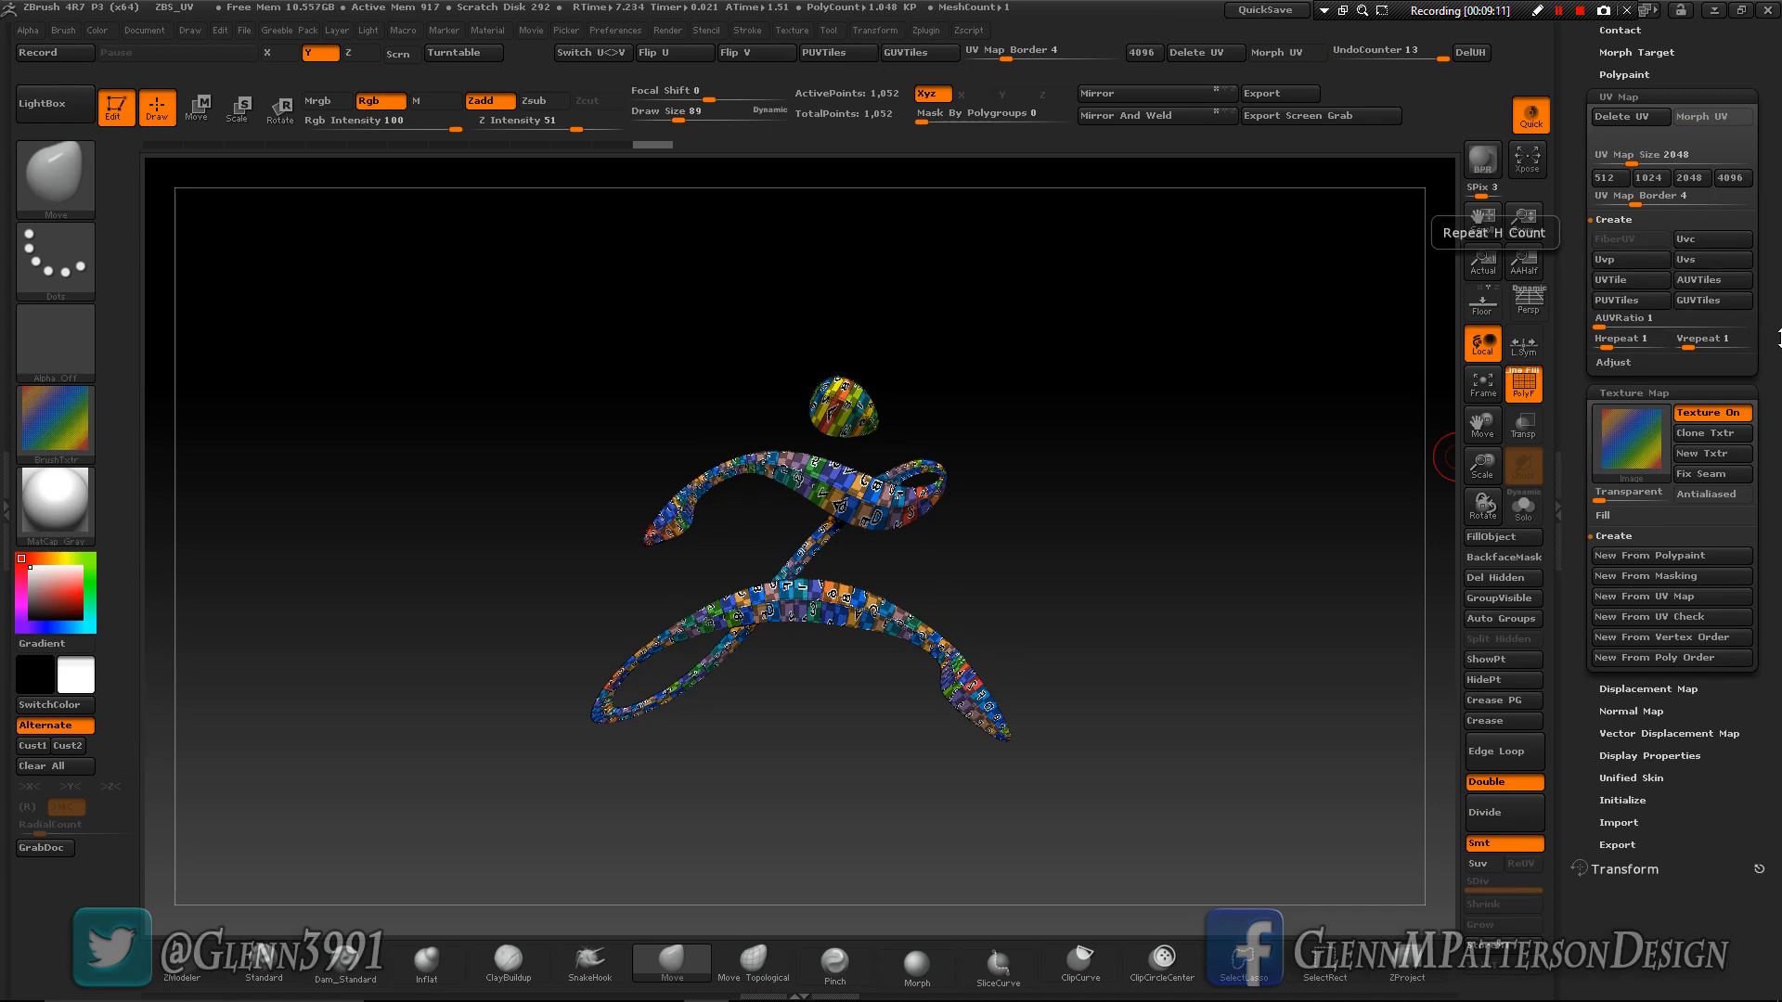
- Switch to the DemoHead tool, frame the head, and hide its eyes subtool
{"action": "scroll", "coordinate": [1671, 278], "scroll_direction": "up", "scroll_amount": 10}
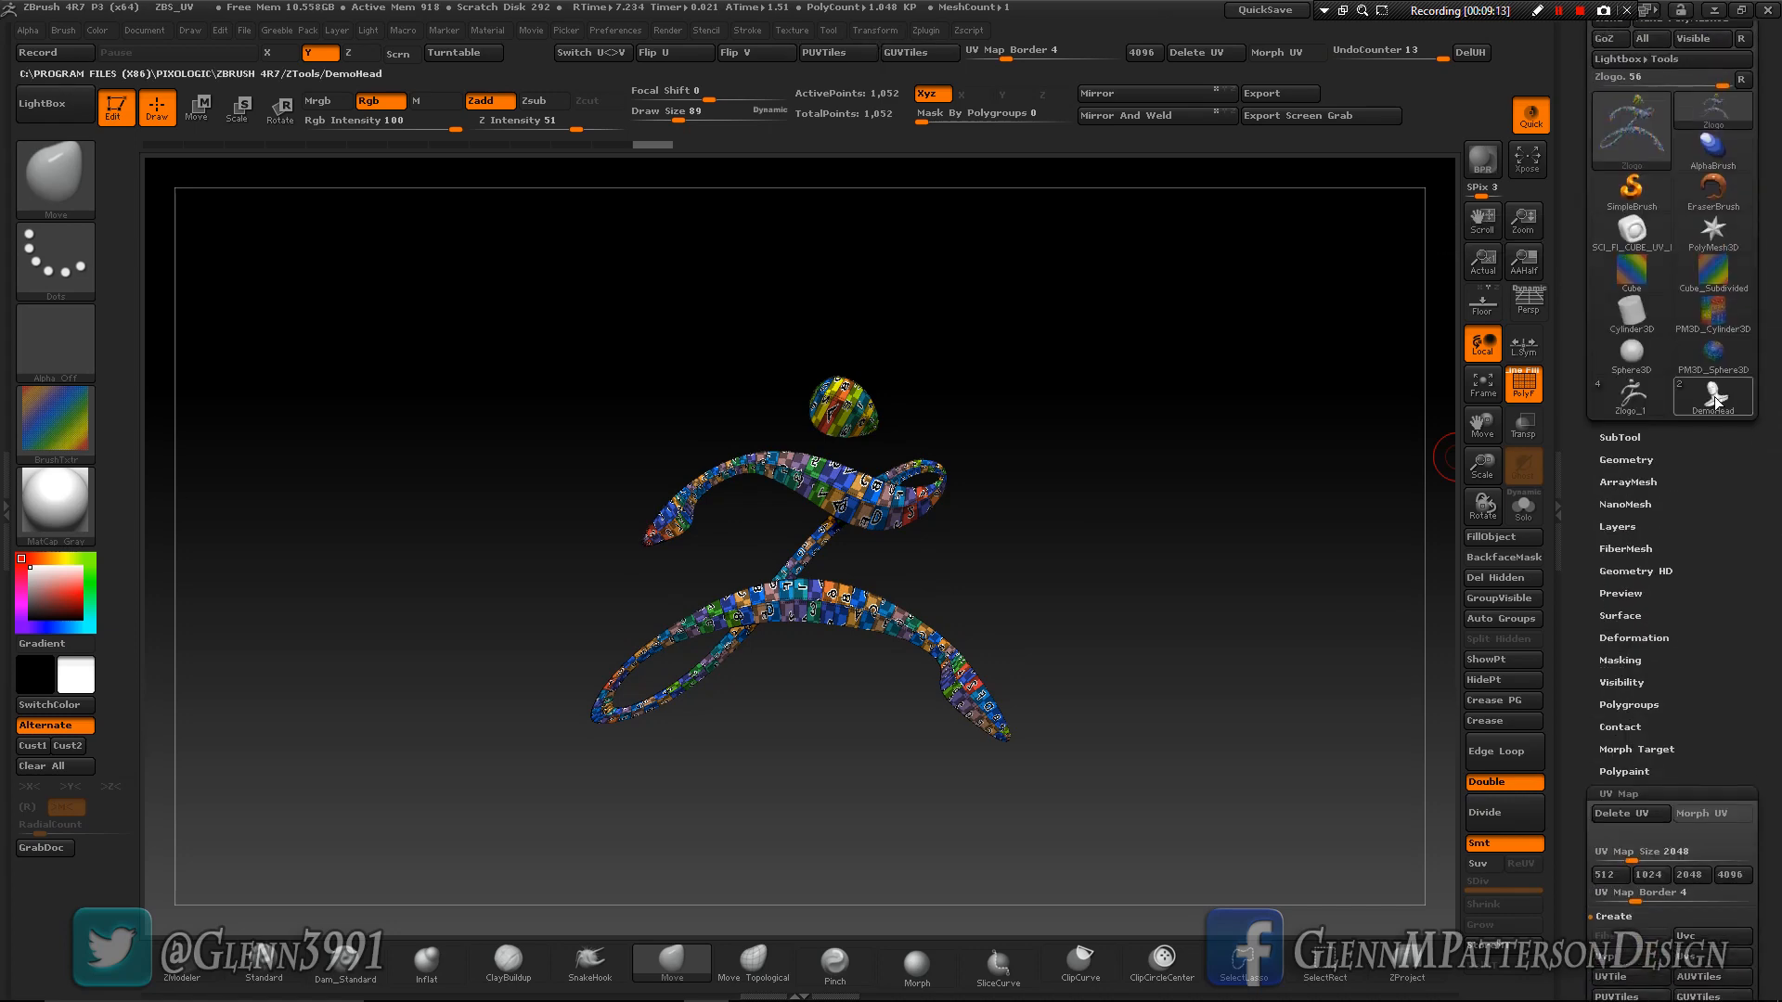
{"action": "left_click", "coordinate": [1712, 408]}
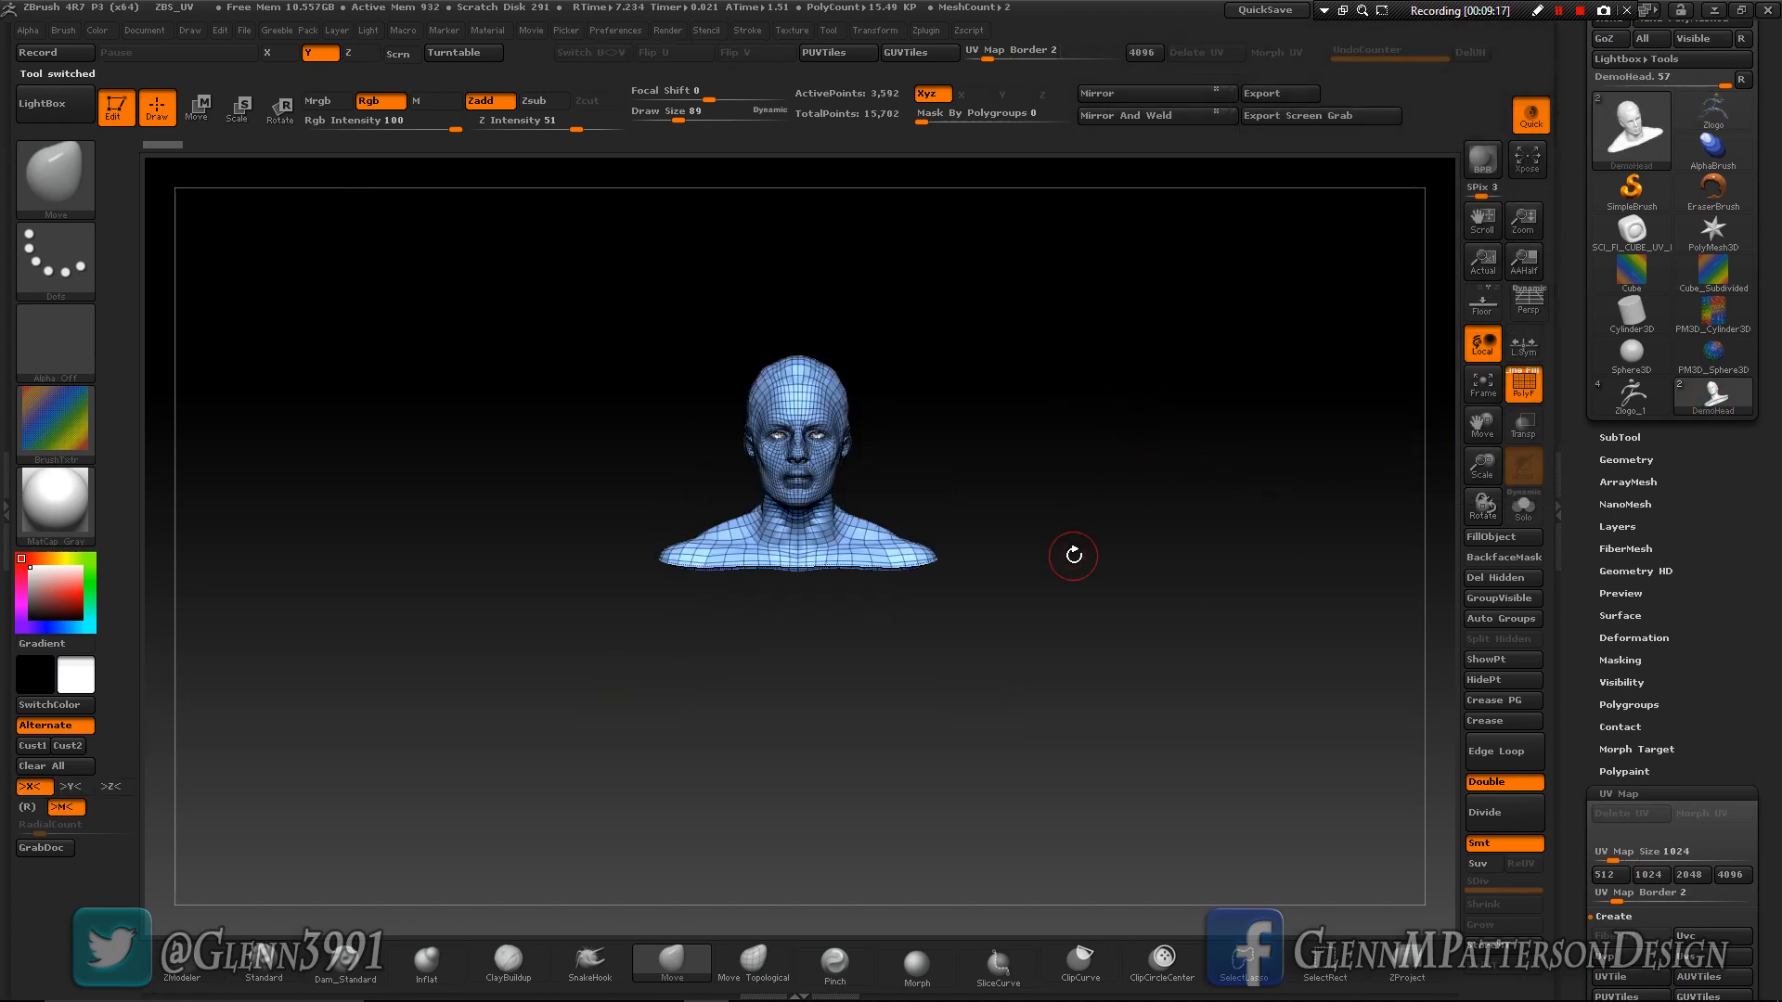
{"action": "left_click", "coordinate": [1479, 387]}
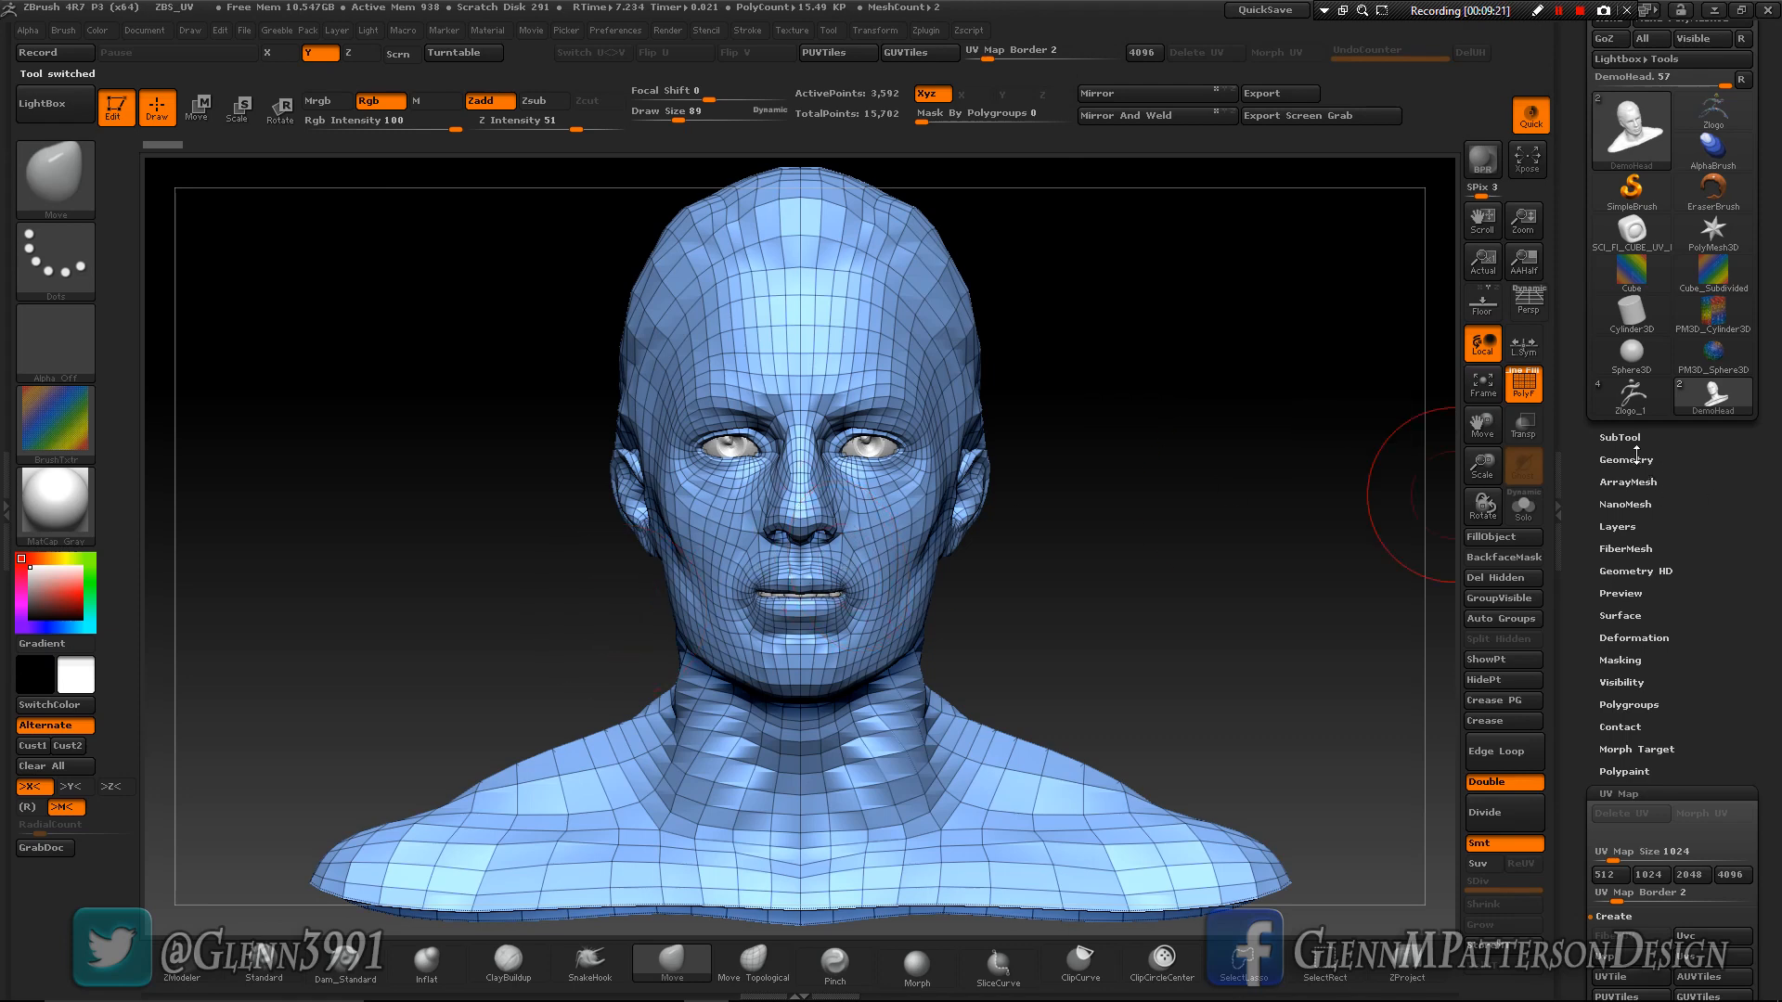
{"action": "left_click", "coordinate": [1622, 435]}
{"action": "left_click", "coordinate": [1741, 368]}
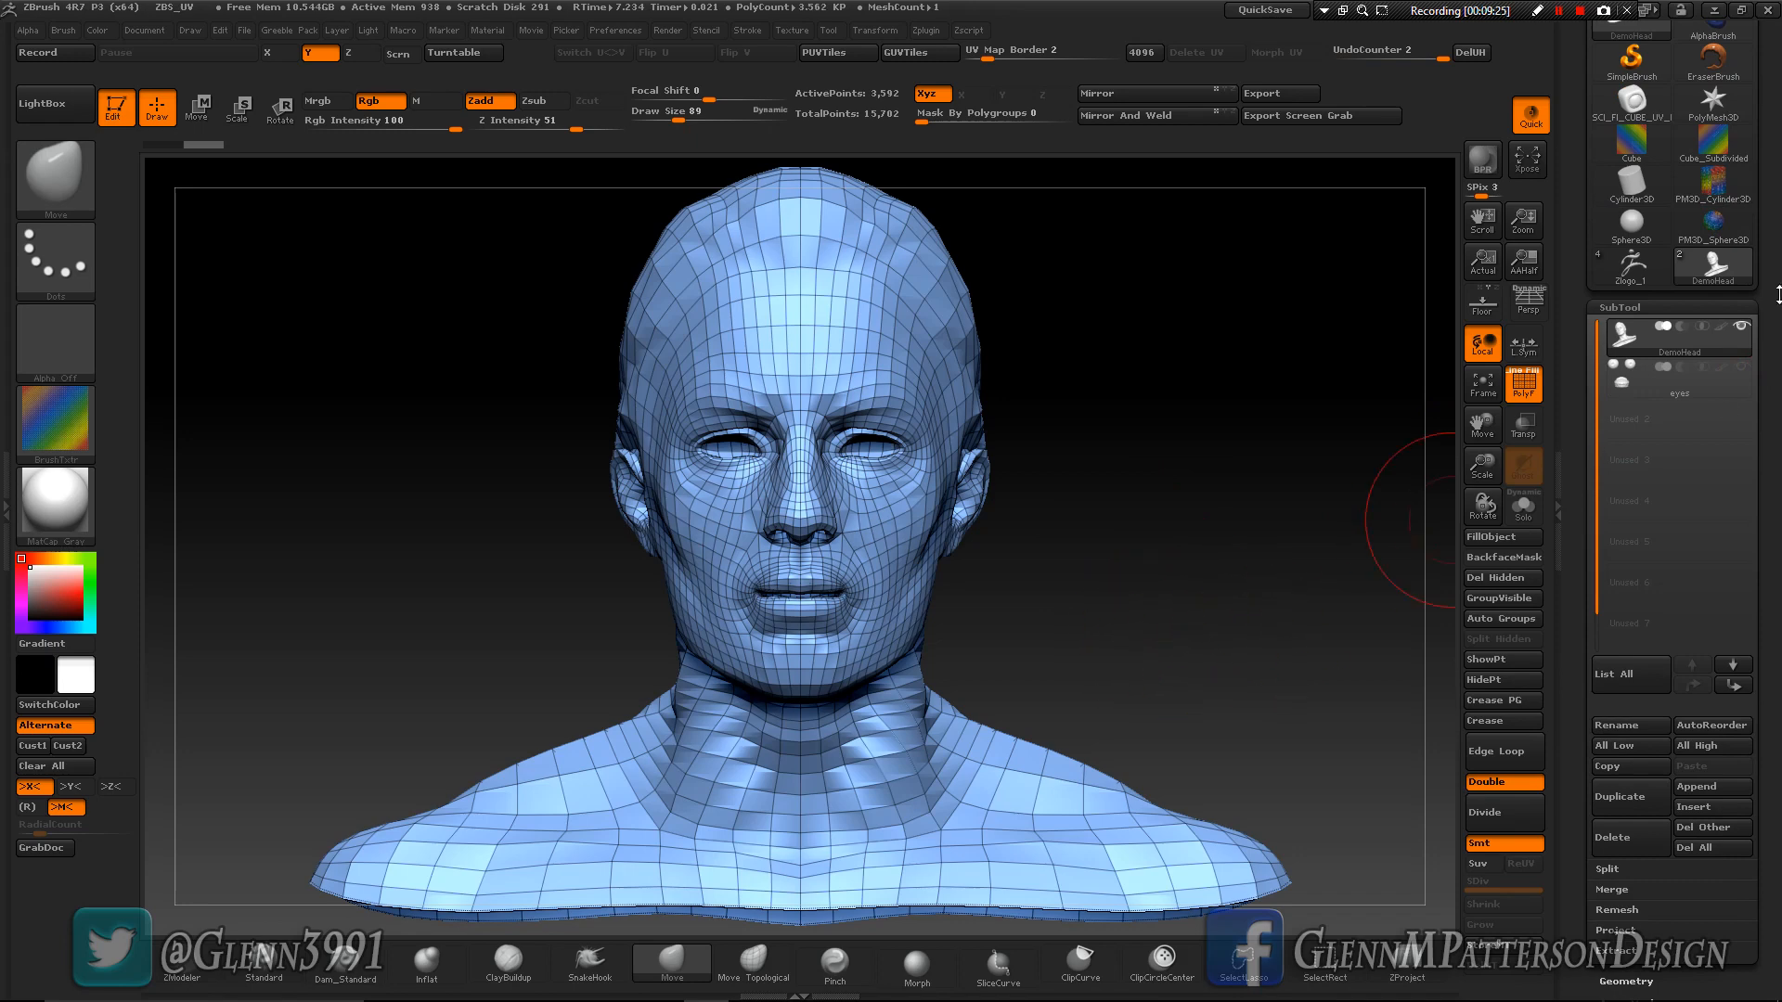
- Unwrap the head with UV Master using Symmetry, with Polygroups and control painting turned off
{"action": "scroll", "coordinate": [1777, 299], "scroll_direction": "up", "scroll_amount": 5}
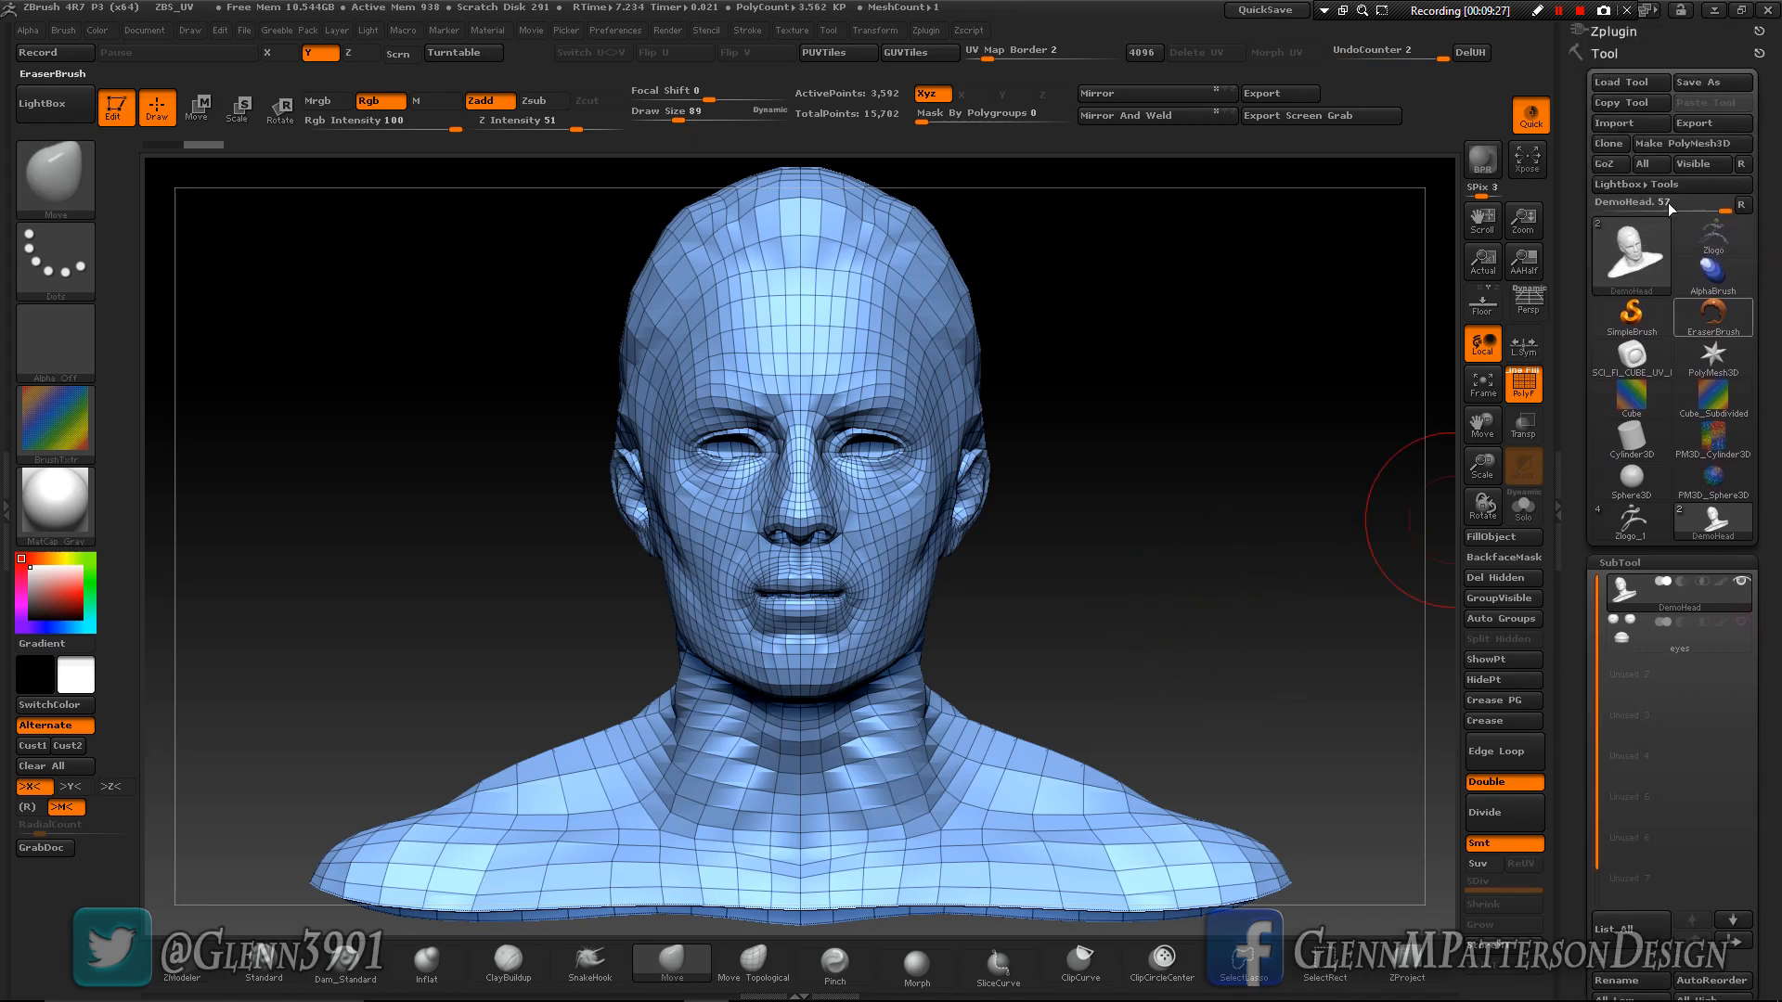
{"action": "left_click", "coordinate": [1601, 30]}
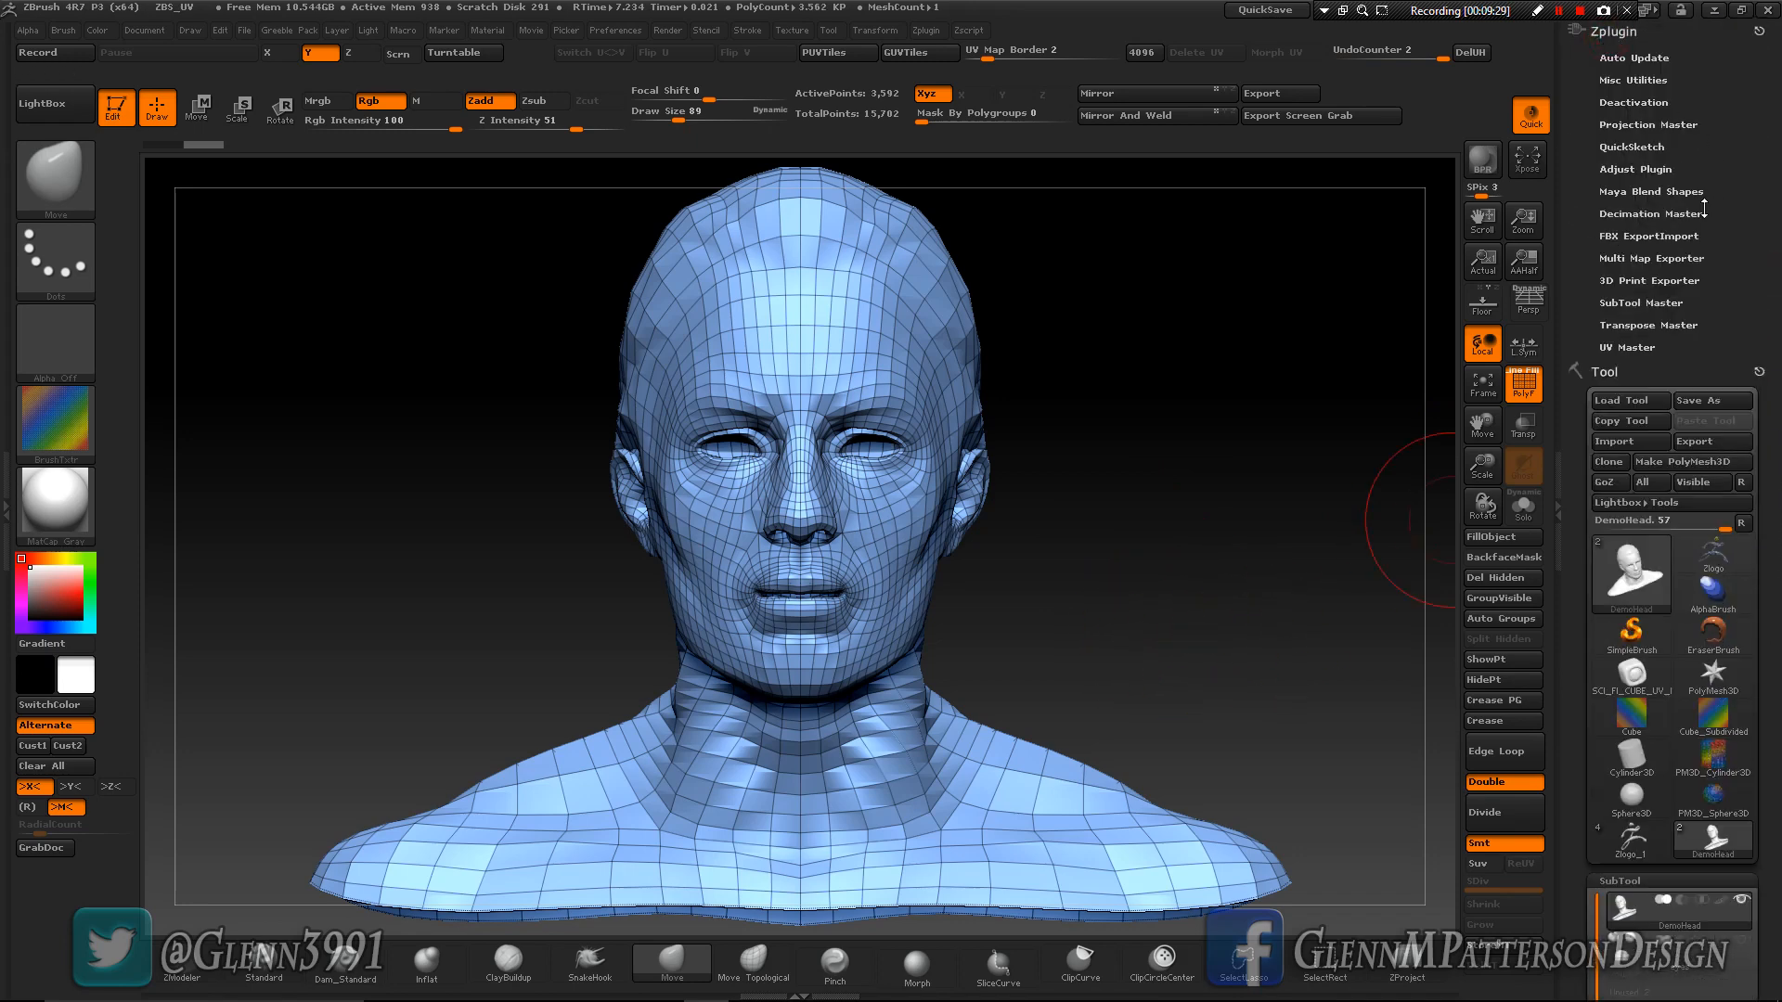
{"action": "left_click", "coordinate": [1628, 347]}
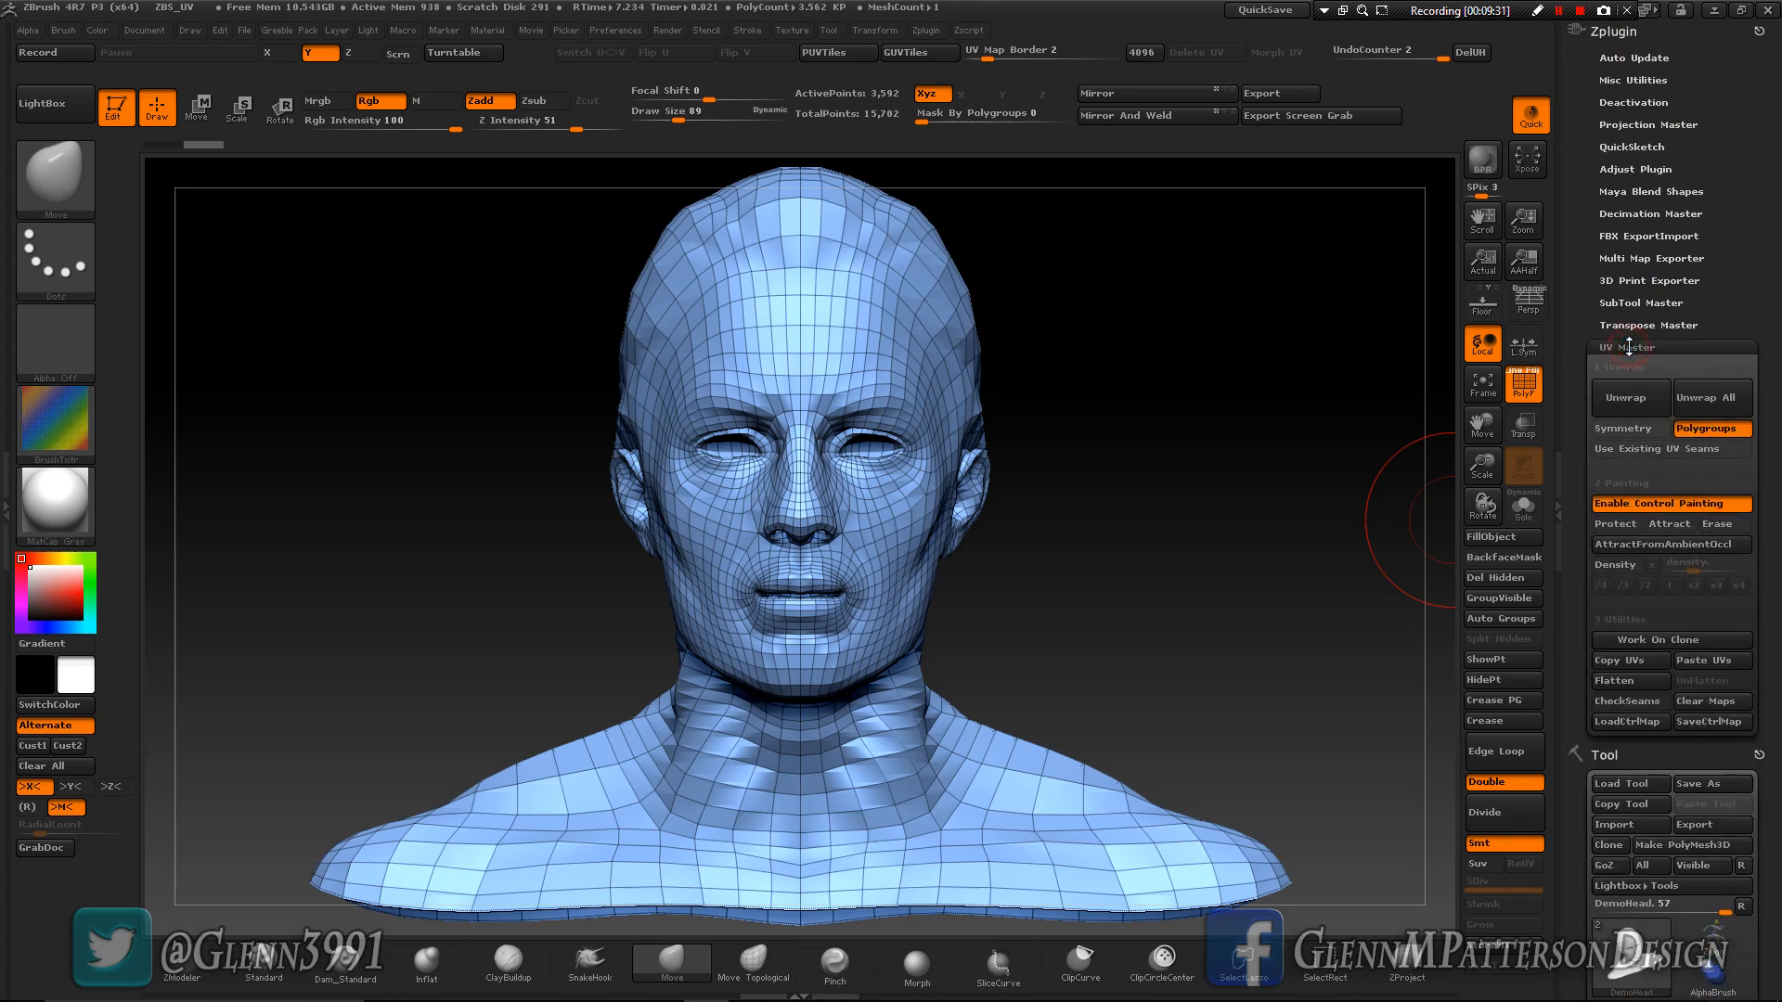
{"action": "left_click", "coordinate": [1650, 427]}
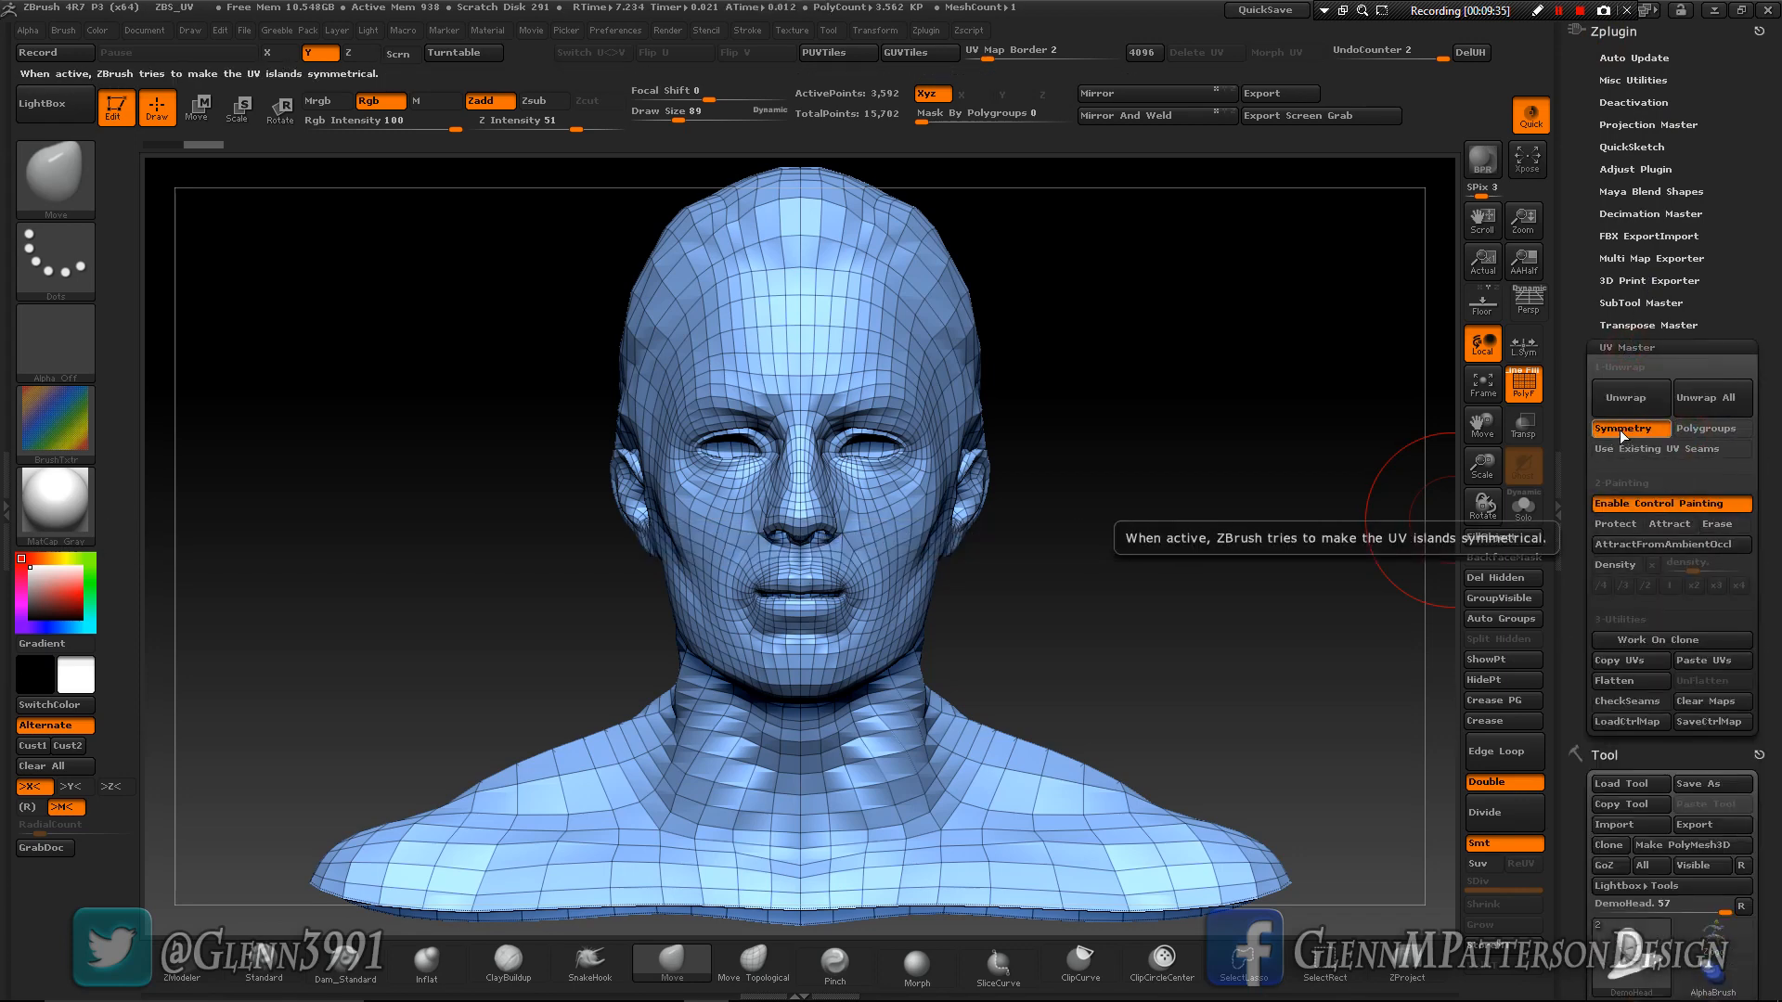
{"action": "left_click", "coordinate": [1624, 506]}
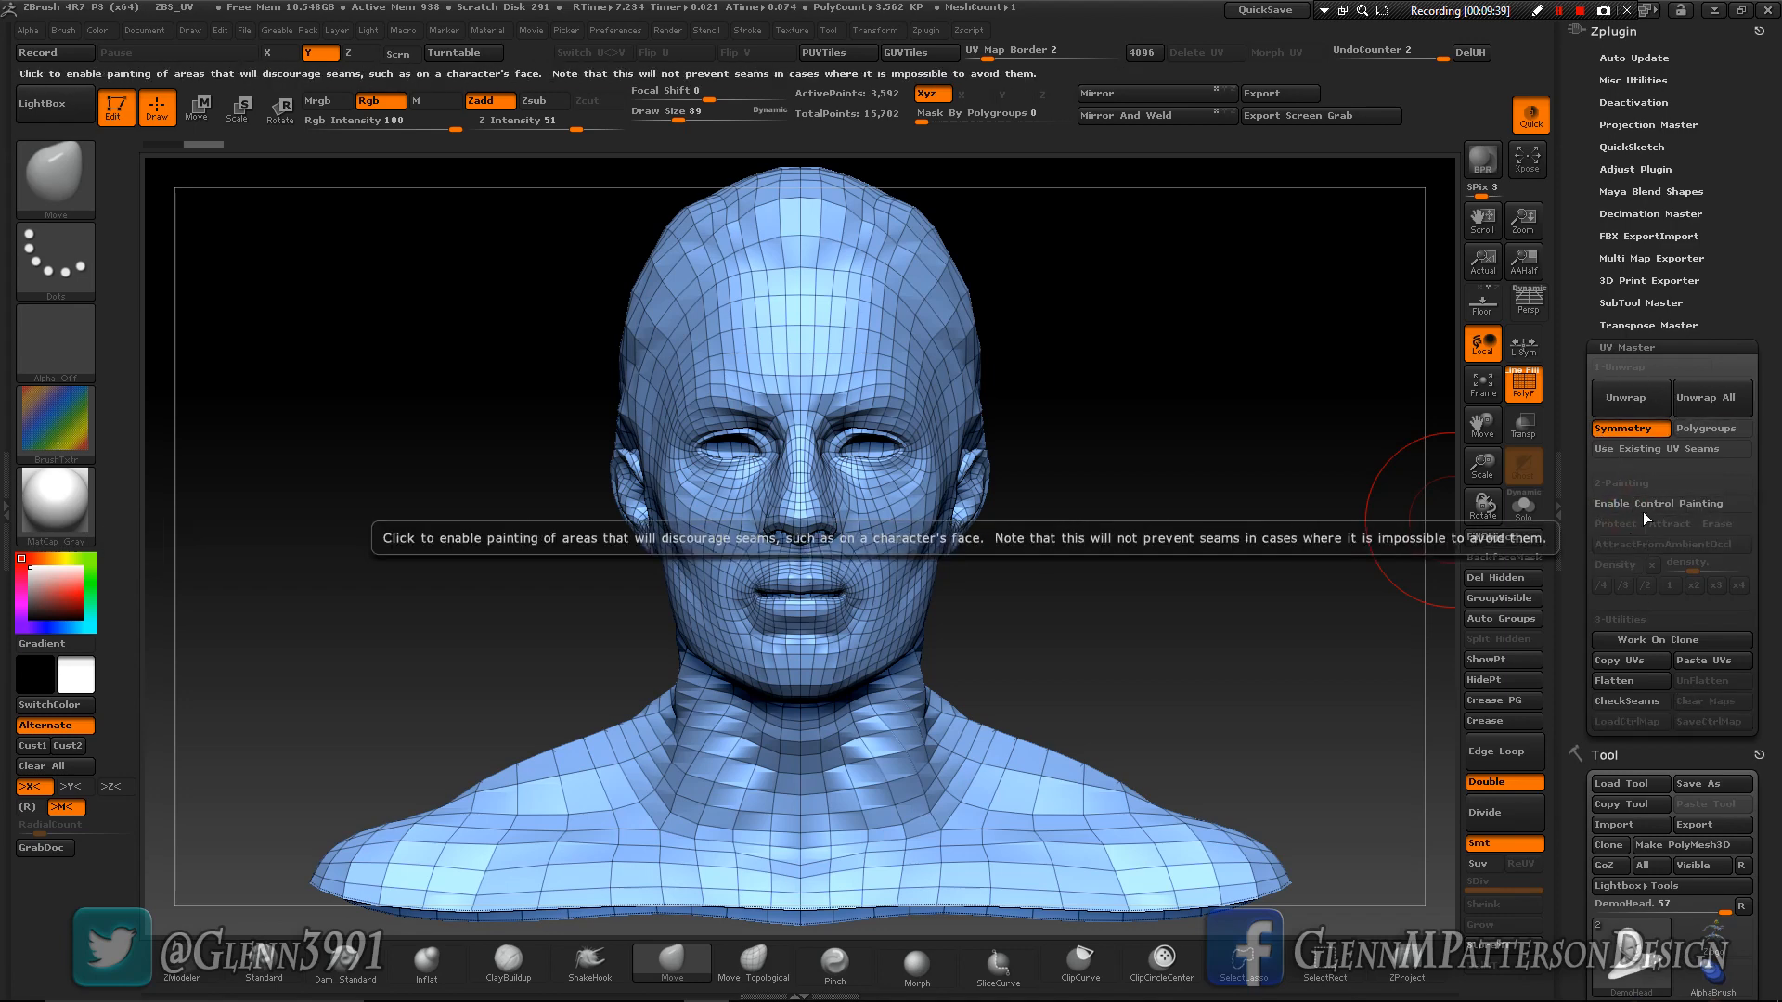
{"action": "left_click", "coordinate": [1623, 399]}
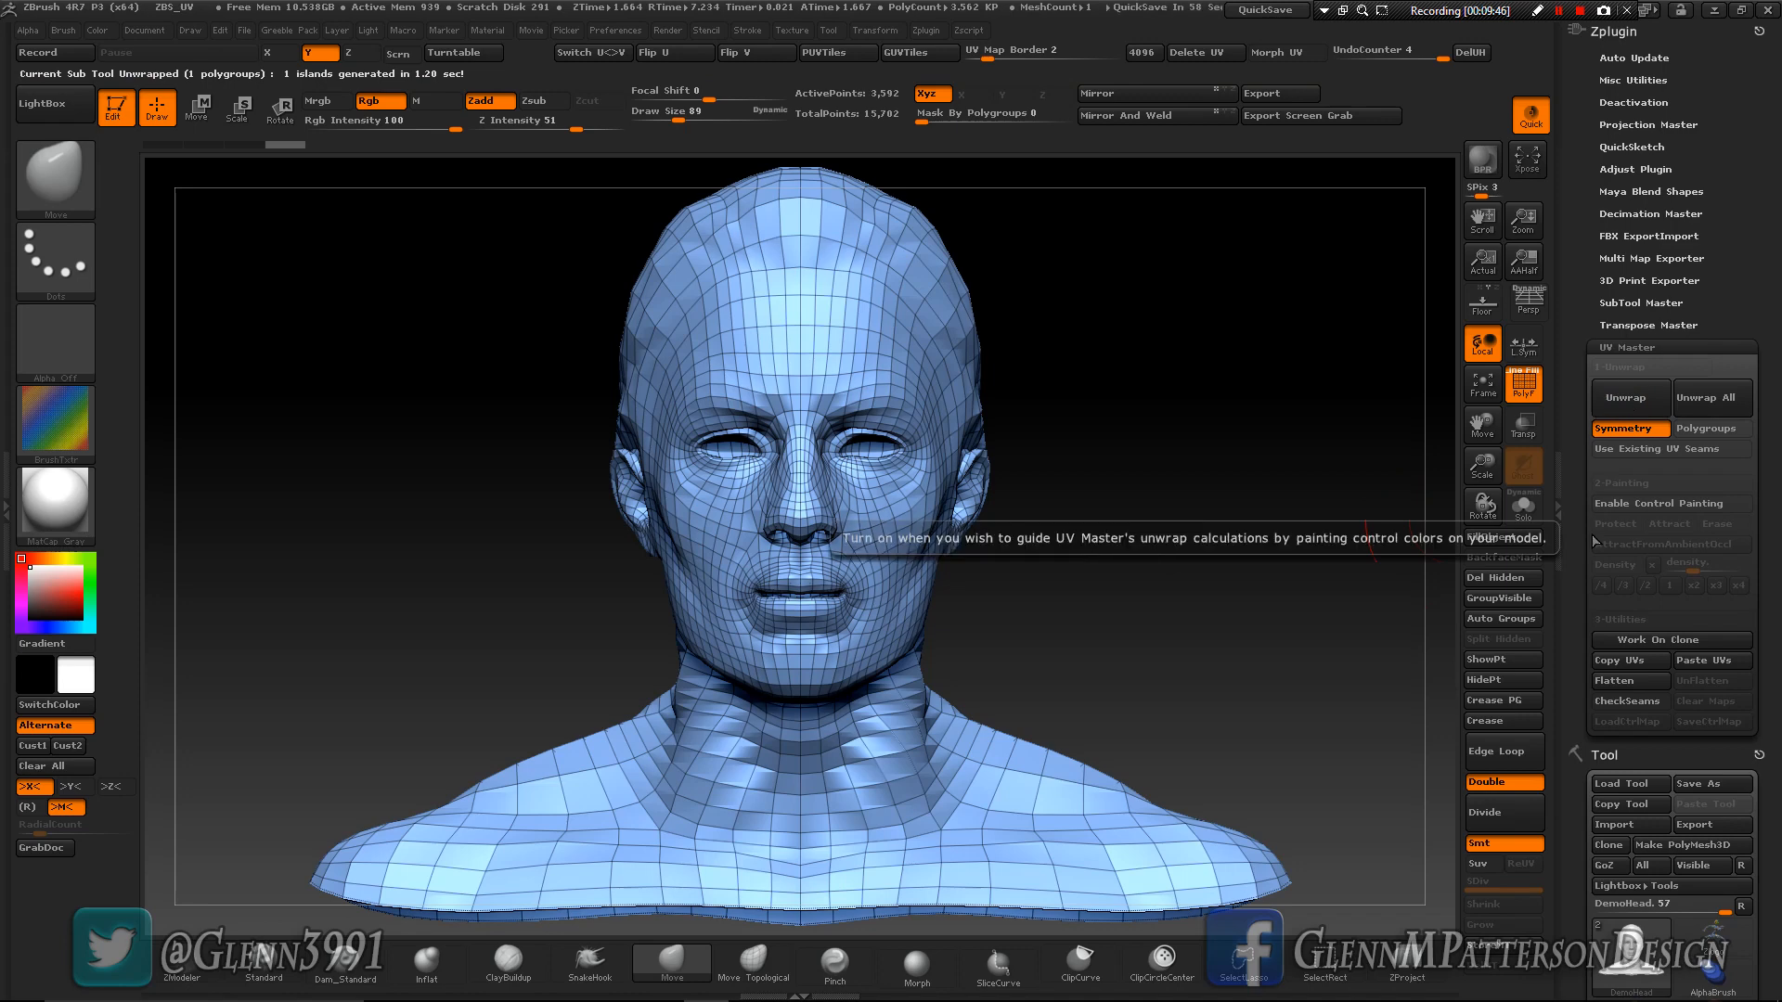
- Check the head's flattened UV layout, restore the model, and examine the seam locations with CheckSeams
{"action": "left_click", "coordinate": [1620, 688]}
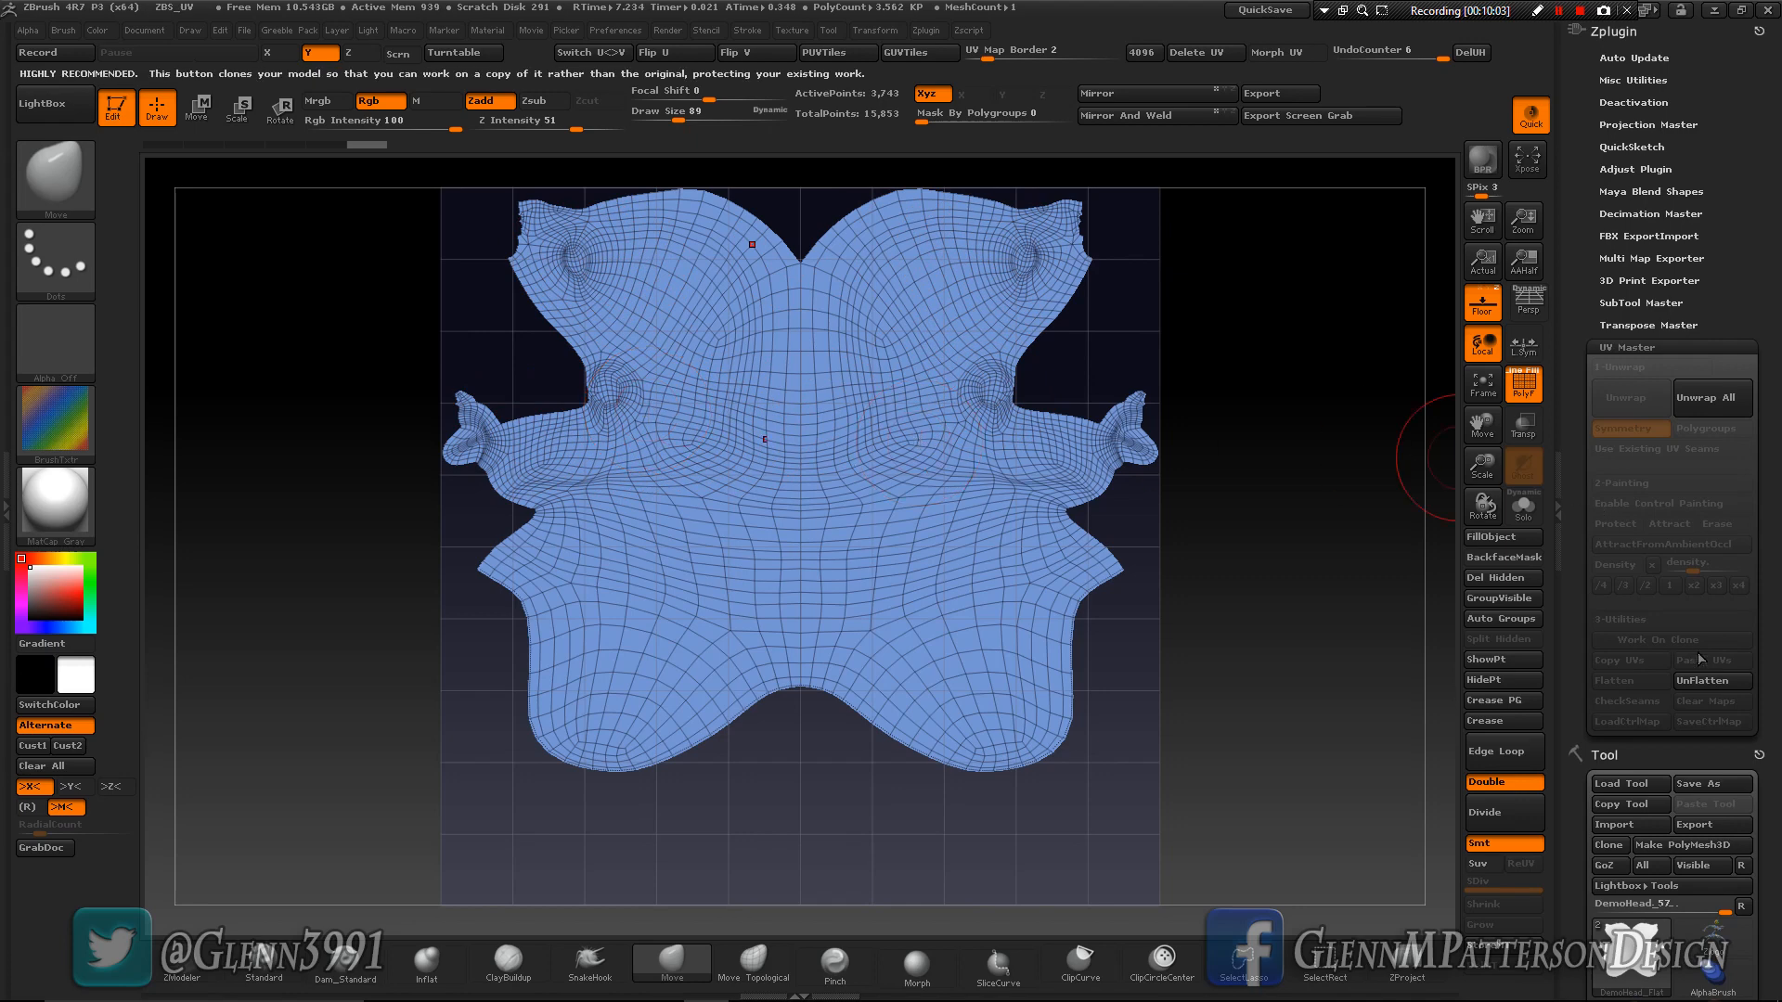
{"action": "left_click", "coordinate": [1701, 687]}
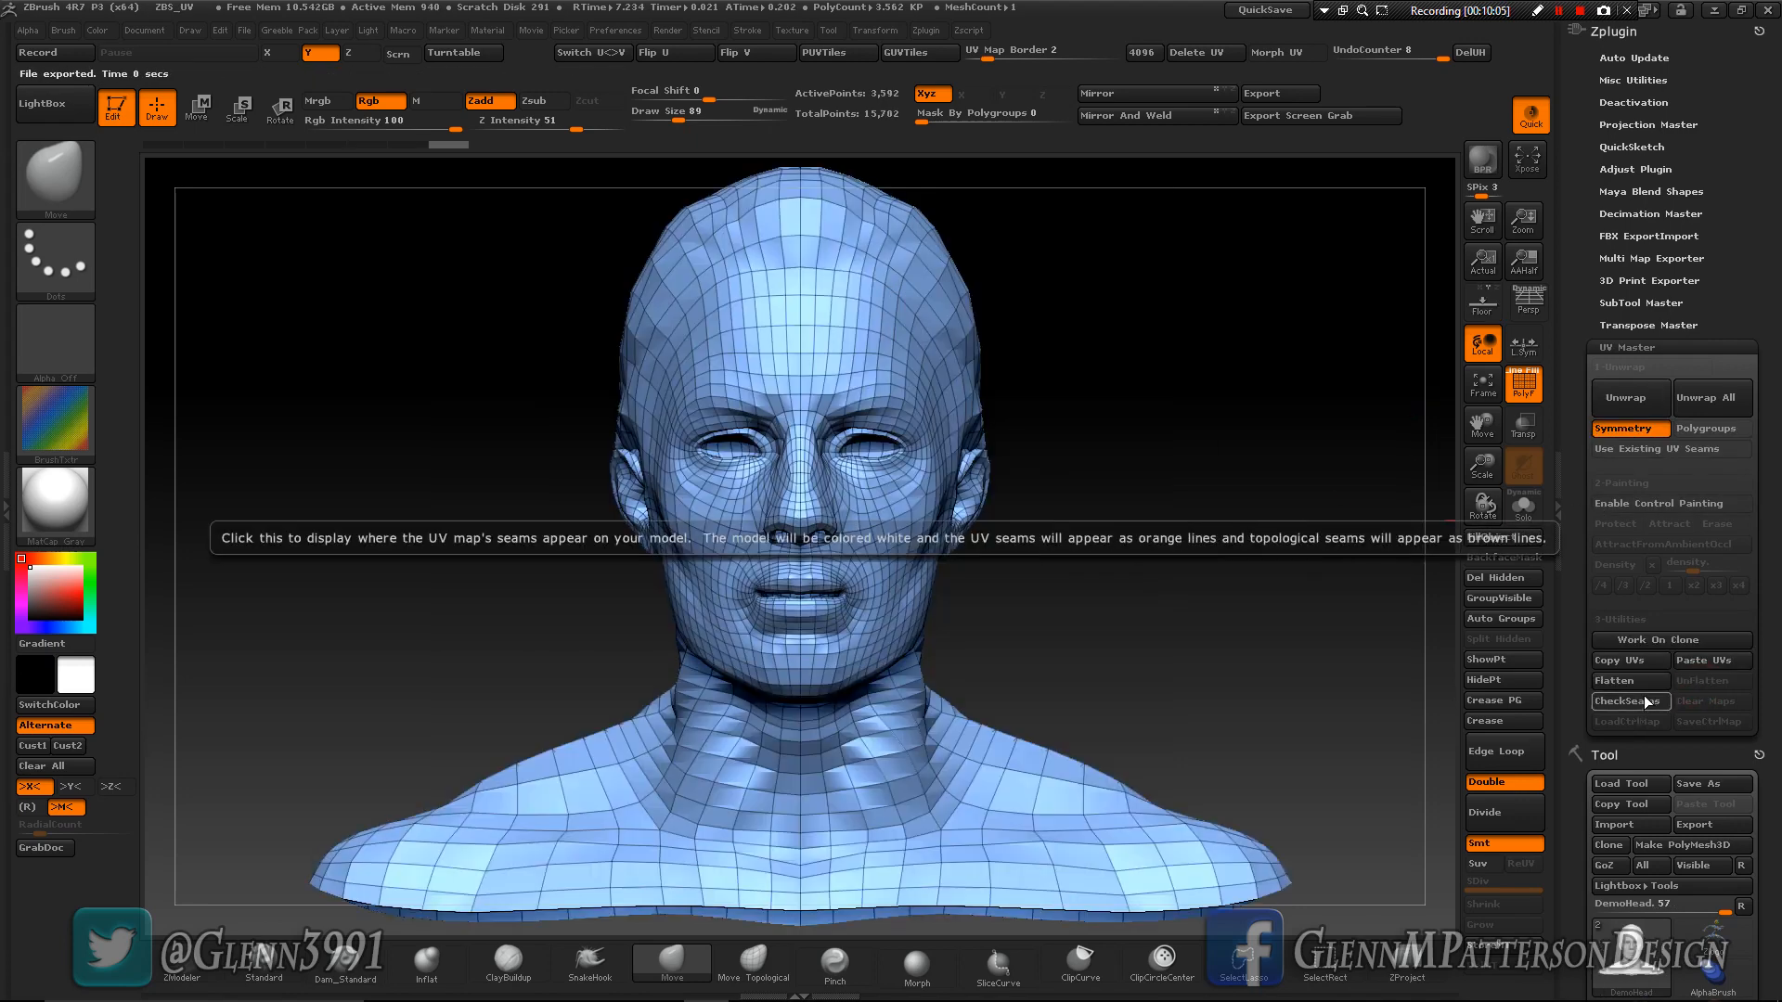
{"action": "left_click", "coordinate": [1645, 701]}
{"action": "mouse_move", "coordinate": [1203, 591]}
{"action": "left_mouse_down"}
{"action": "mouse_move", "coordinate": [1105, 624]}
{"action": "mouse_move", "coordinate": [1312, 587]}
{"action": "mouse_move", "coordinate": [1207, 620]}
{"action": "mouse_move", "coordinate": [1177, 610]}
{"action": "left_mouse_up"}
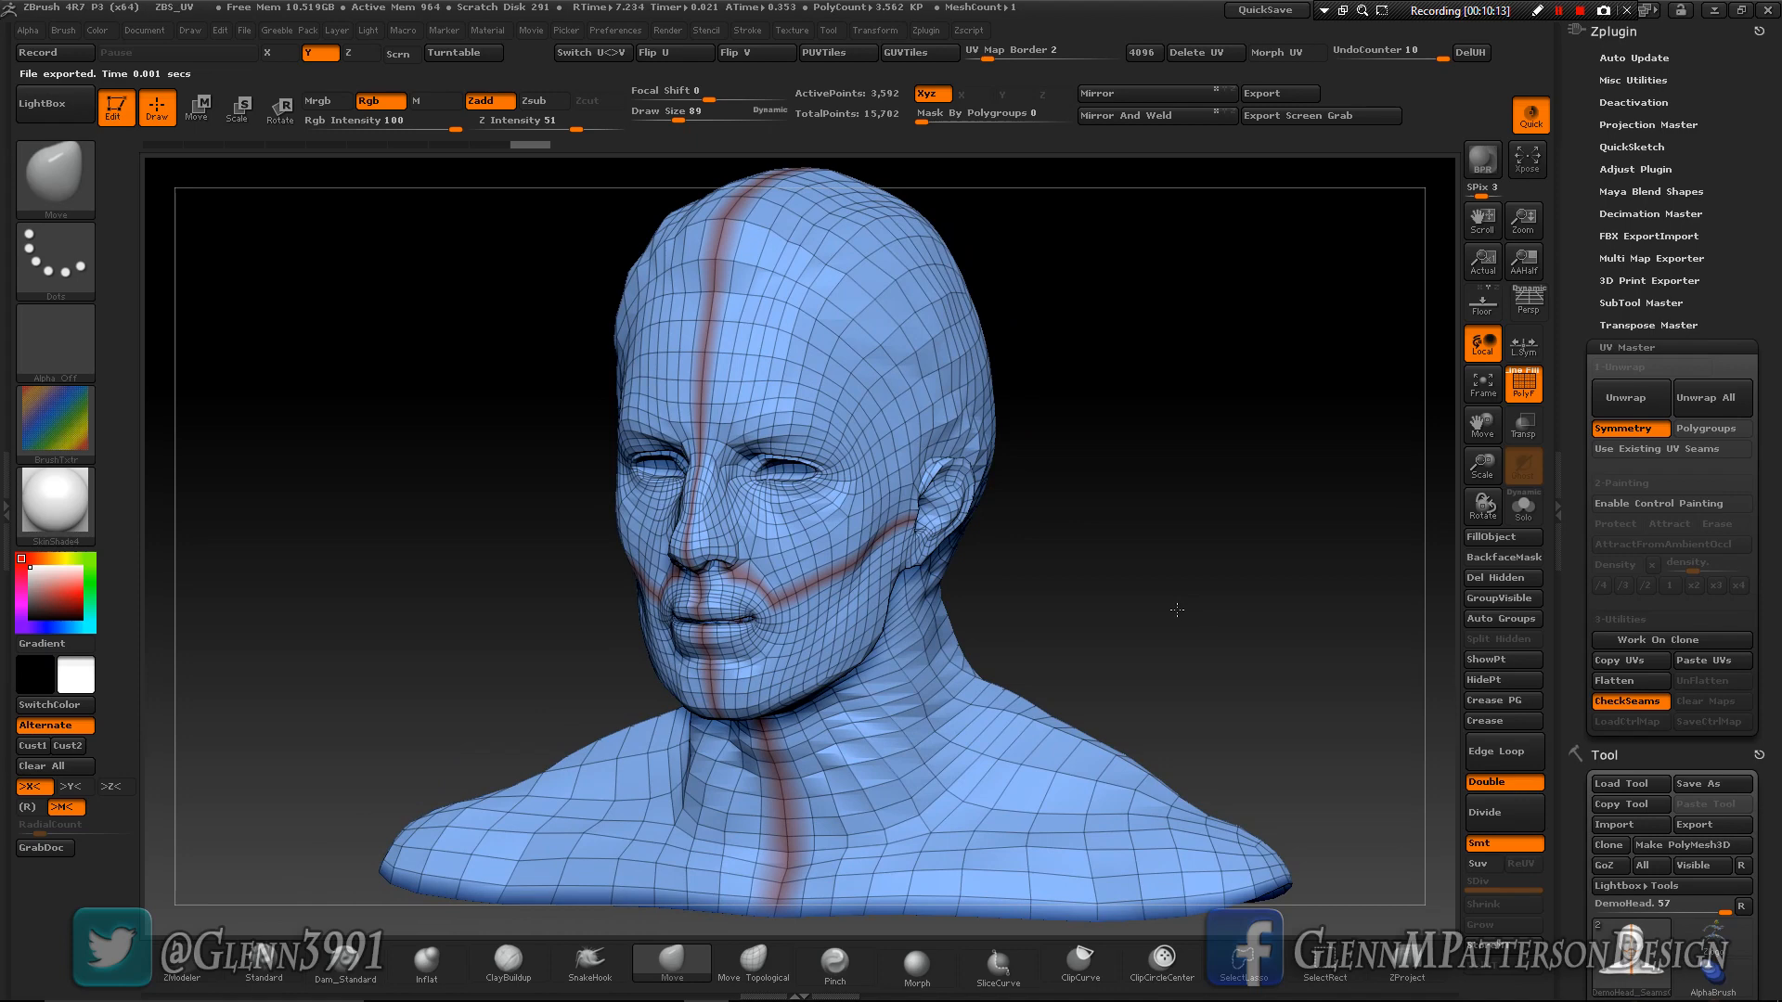
{"action": "left_click", "coordinate": [1625, 706]}
- Enable control painting in UV Master, hide the polygon wireframe, and activate Protect
{"action": "left_click", "coordinate": [1641, 512]}
{"action": "left_click", "coordinate": [1520, 395]}
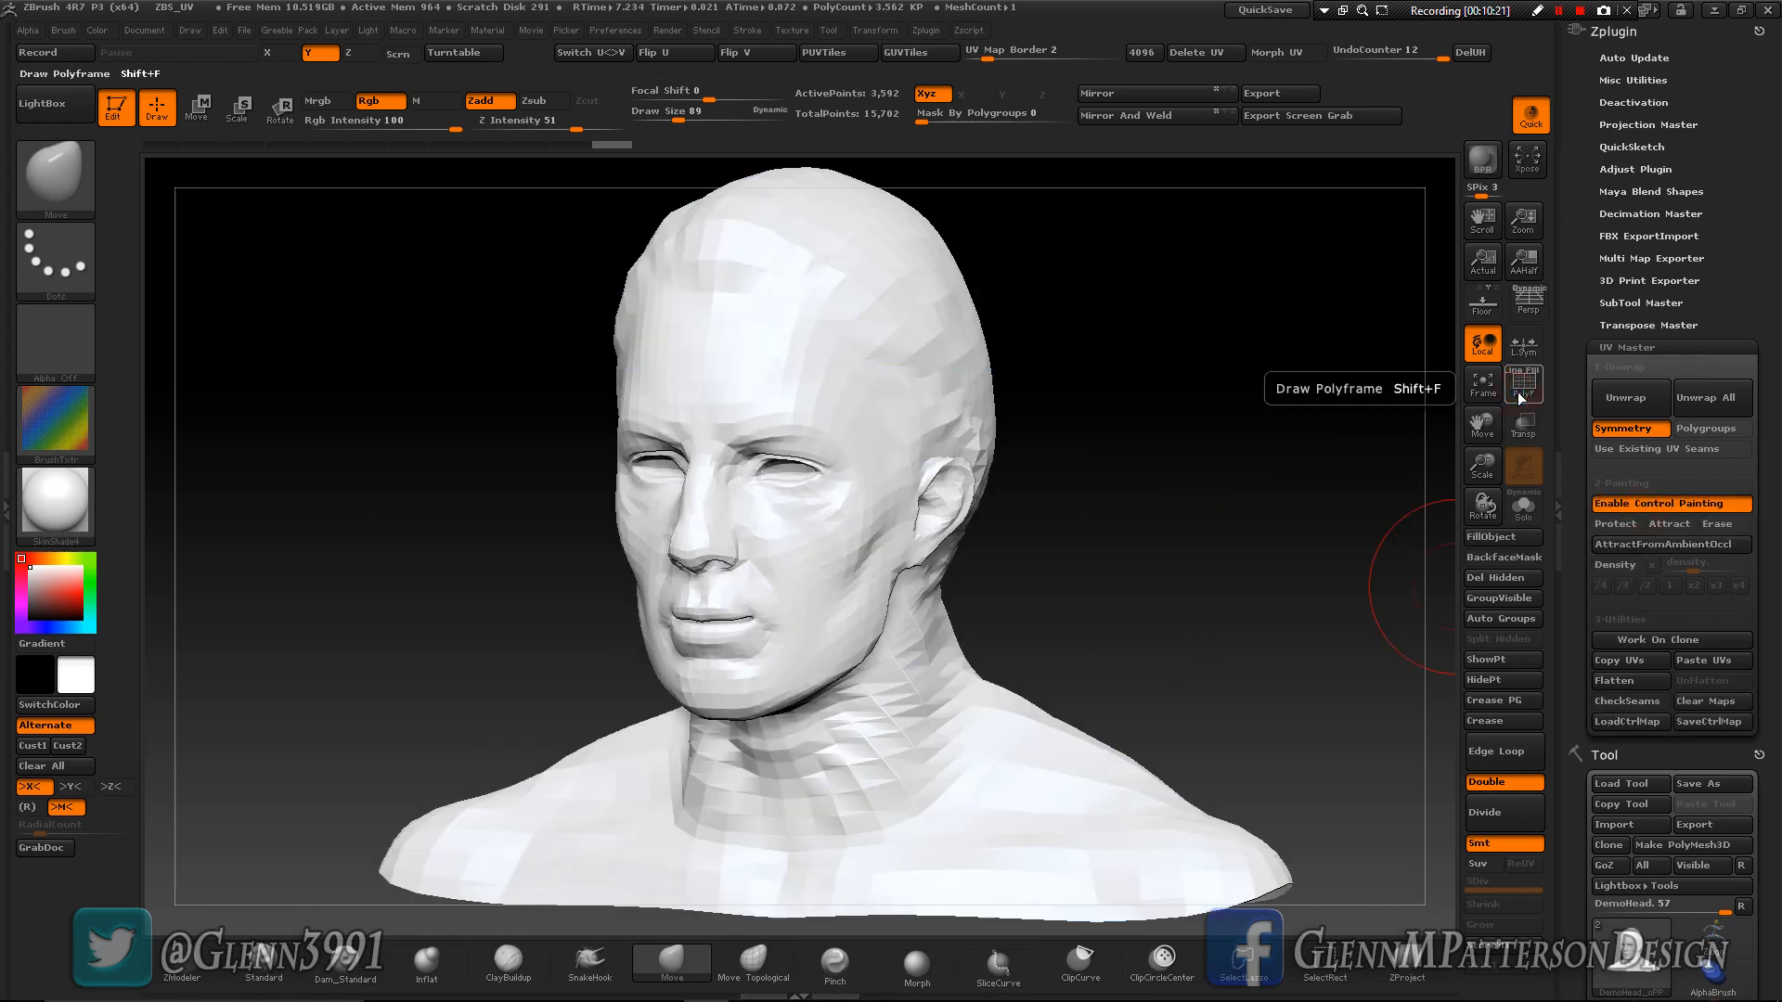
{"action": "left_click", "coordinate": [1620, 524]}
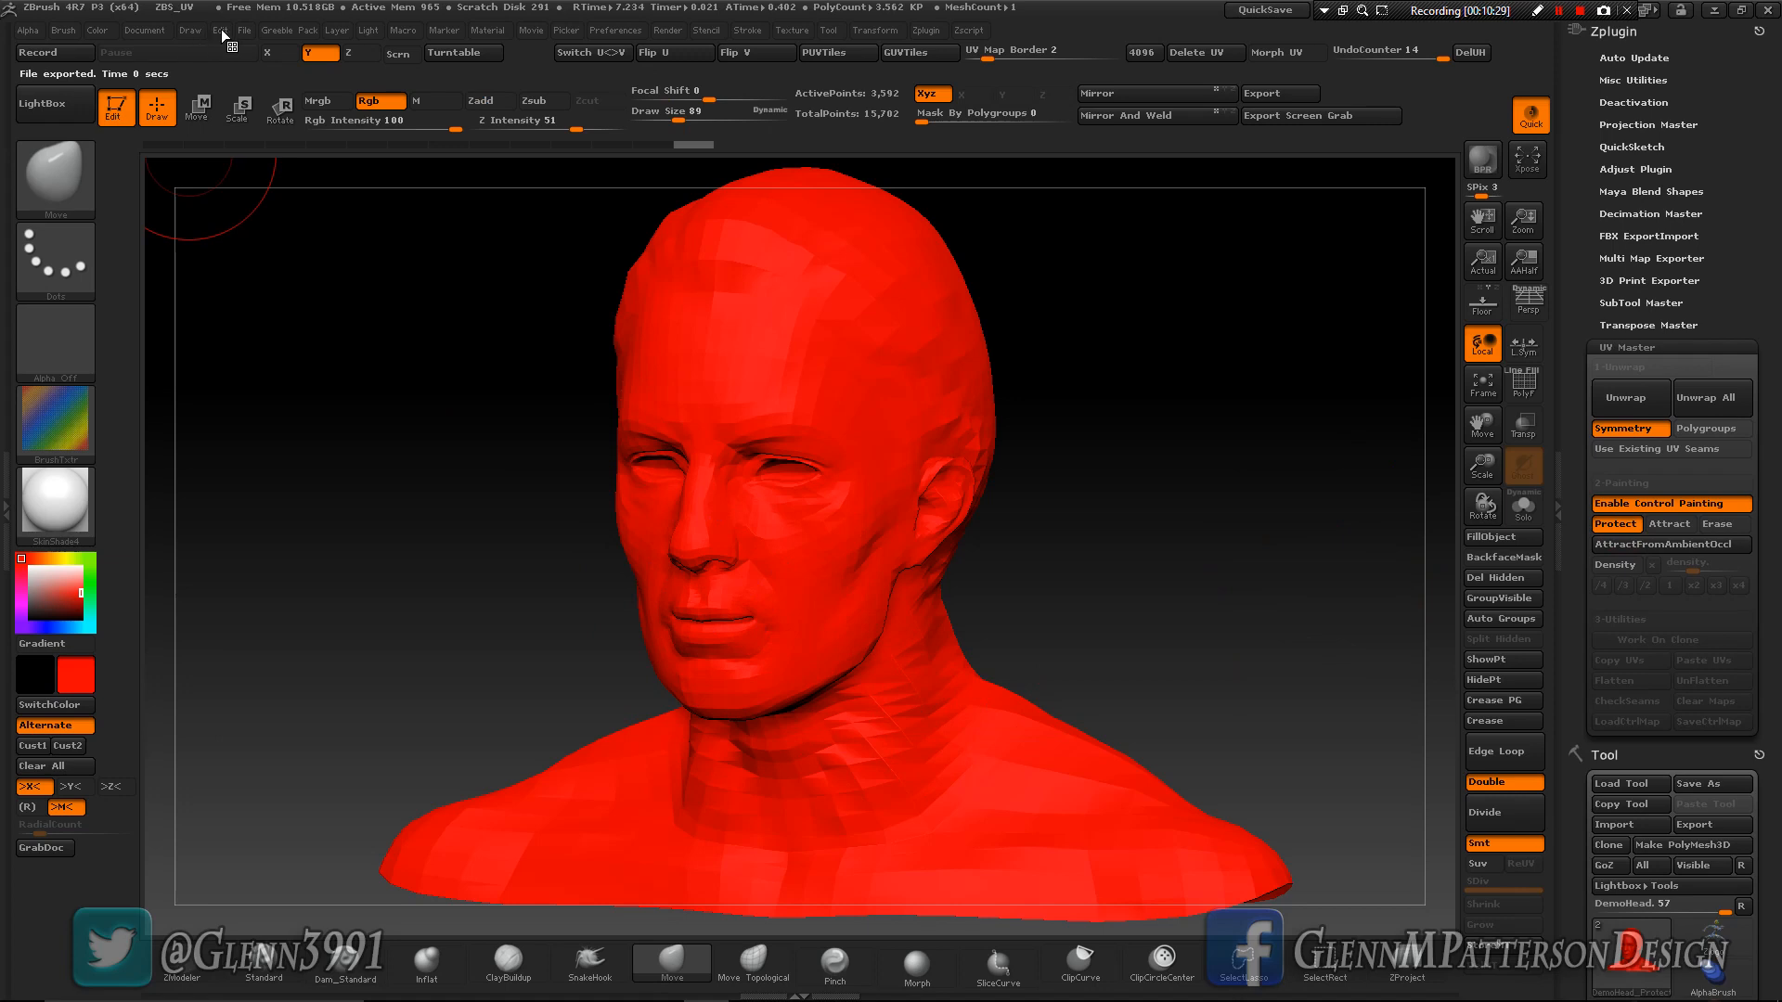
- Turn off the active brush texture and fill the entire head with the red Protect colour
{"action": "mouse_move", "coordinate": [95, 28]}
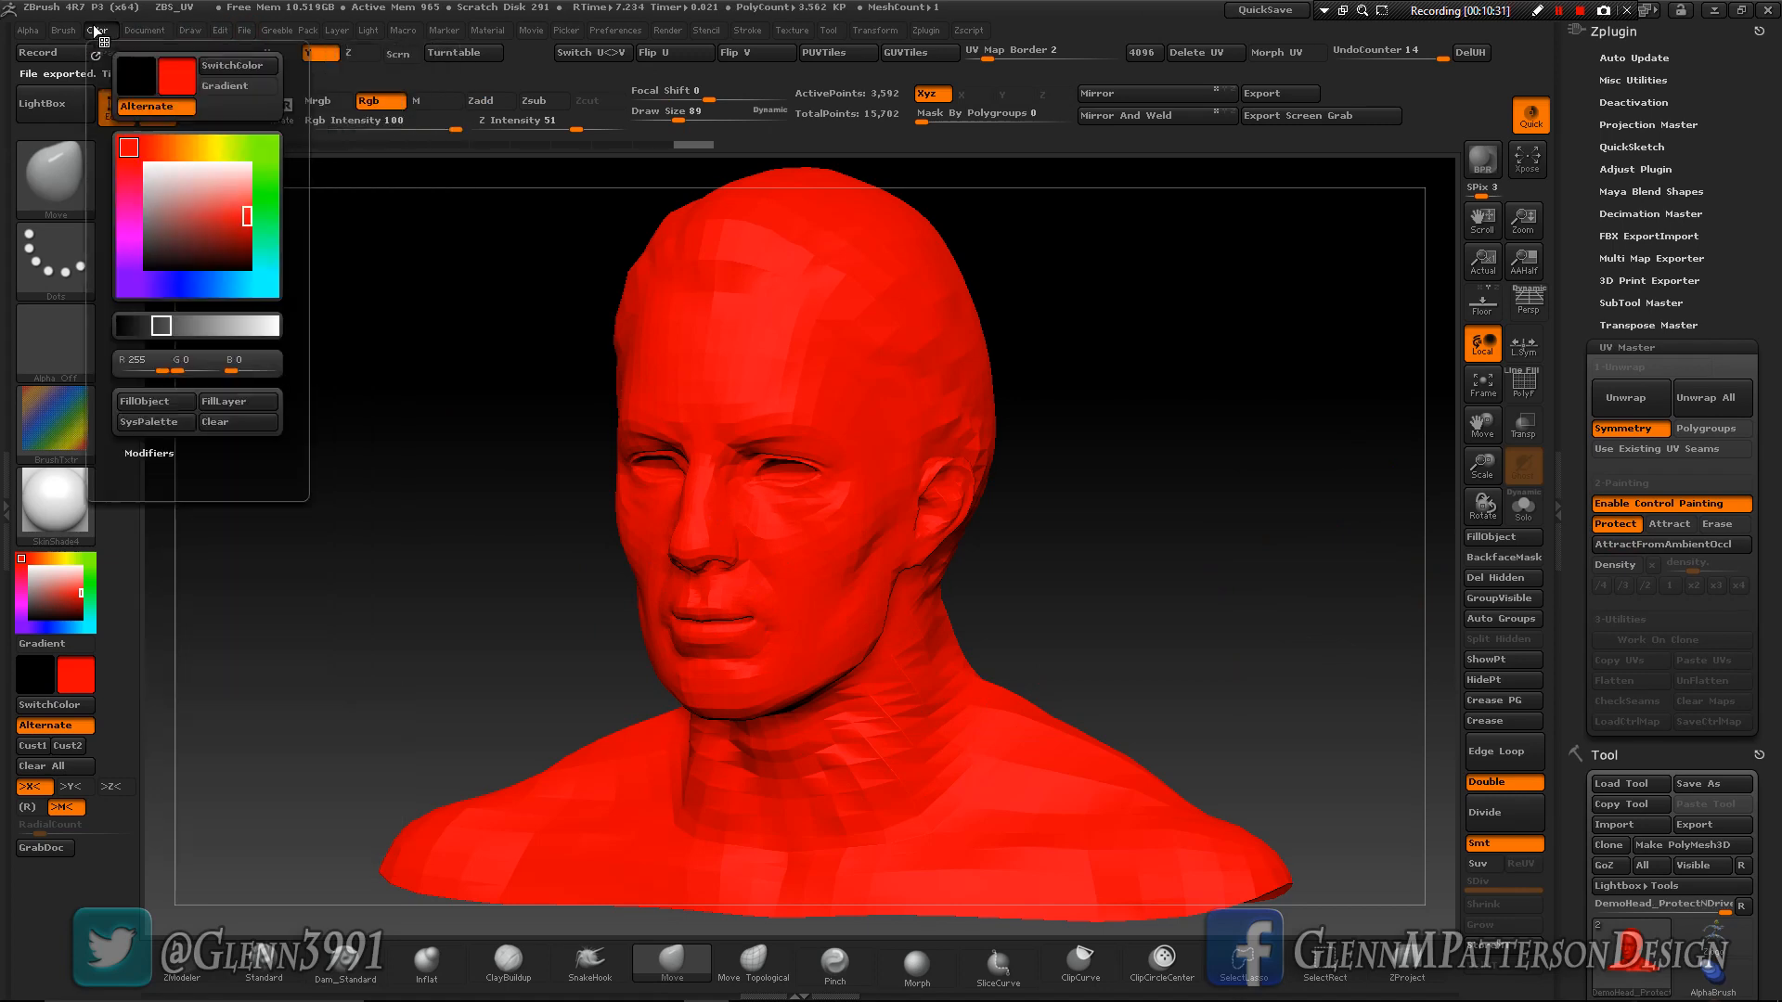
{"action": "left_click", "coordinate": [154, 409]}
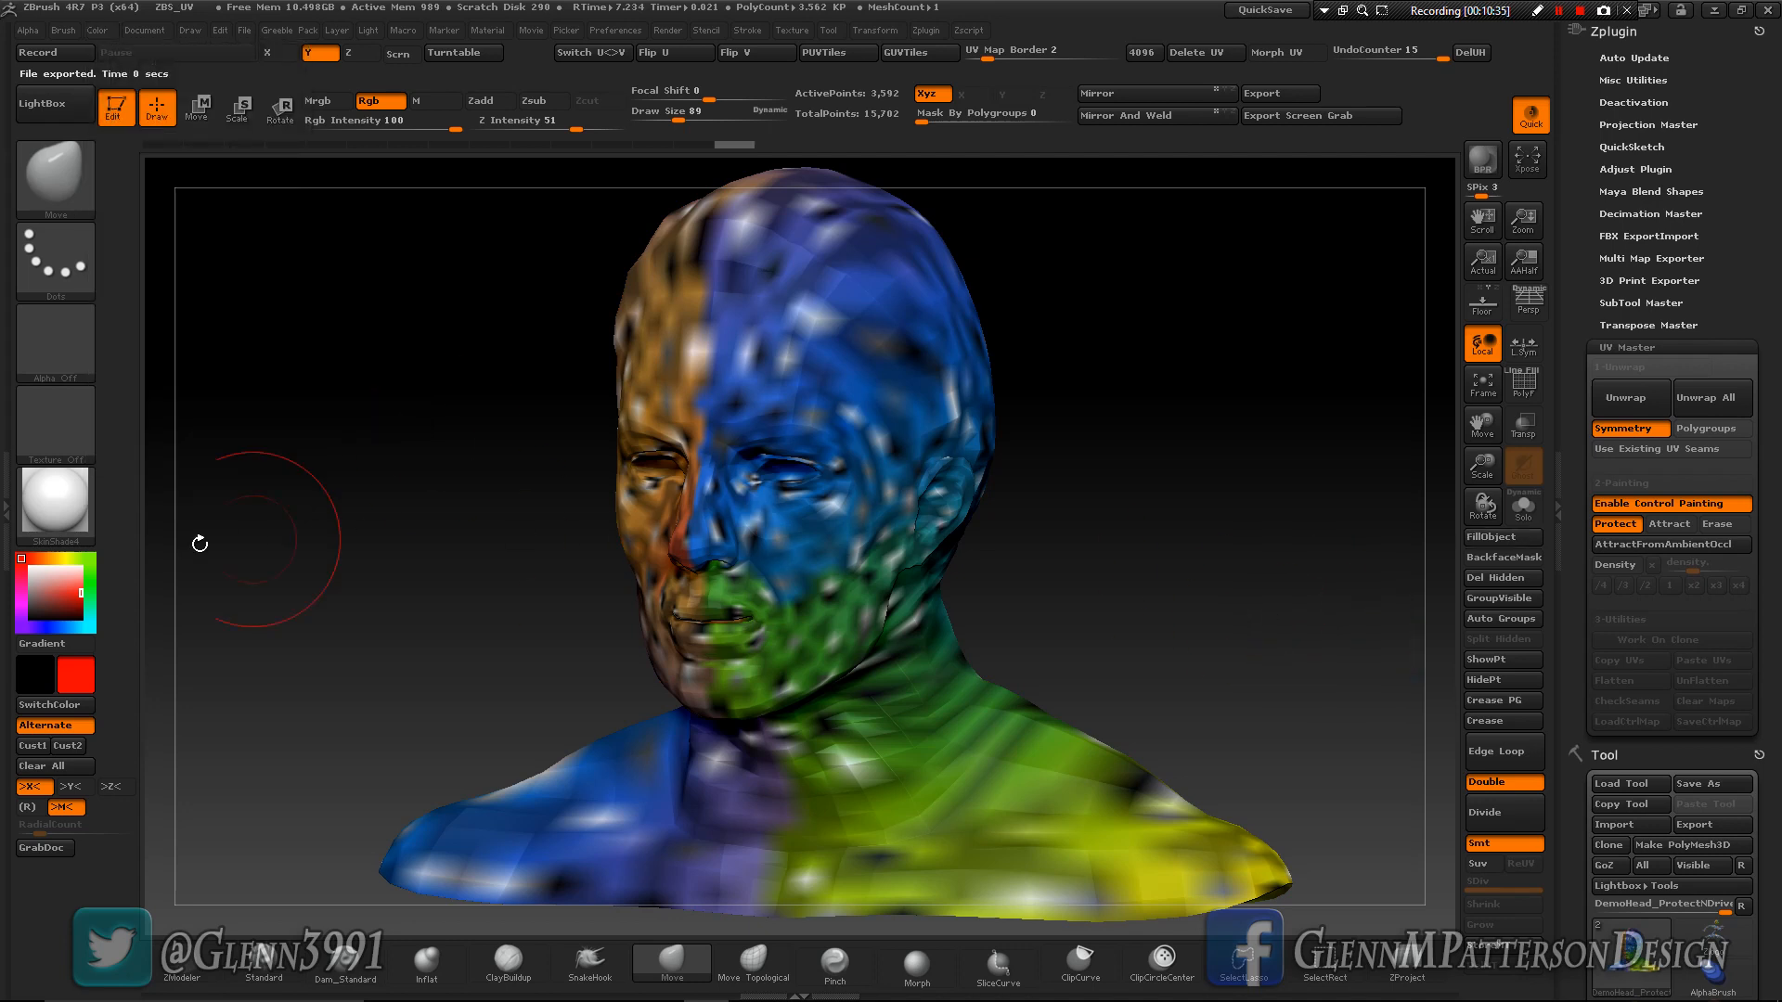
{"action": "left_click", "coordinate": [105, 111]}
{"action": "left_click", "coordinate": [1205, 557]}
{"action": "mouse_move", "coordinate": [1229, 573]}
{"action": "left_mouse_down"}
{"action": "mouse_move", "coordinate": [1100, 571]}
{"action": "mouse_move", "coordinate": [1210, 591]}
{"action": "left_mouse_up"}
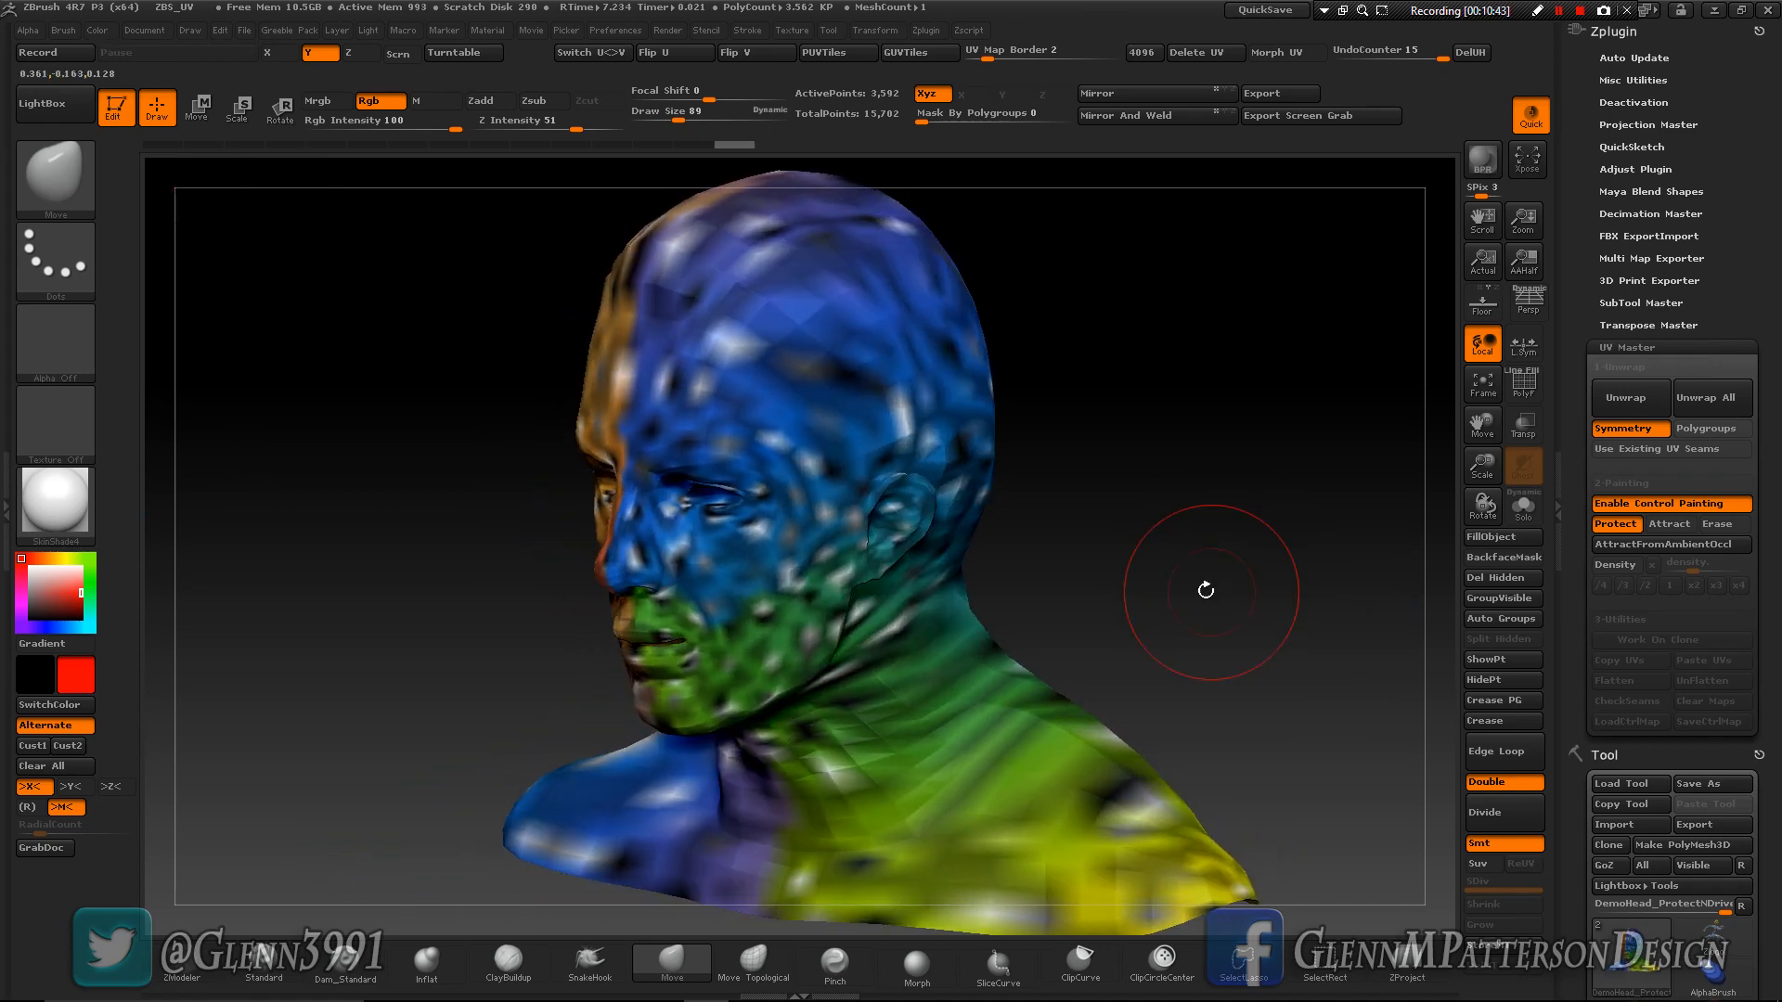
{"action": "left_click", "coordinate": [109, 32]}
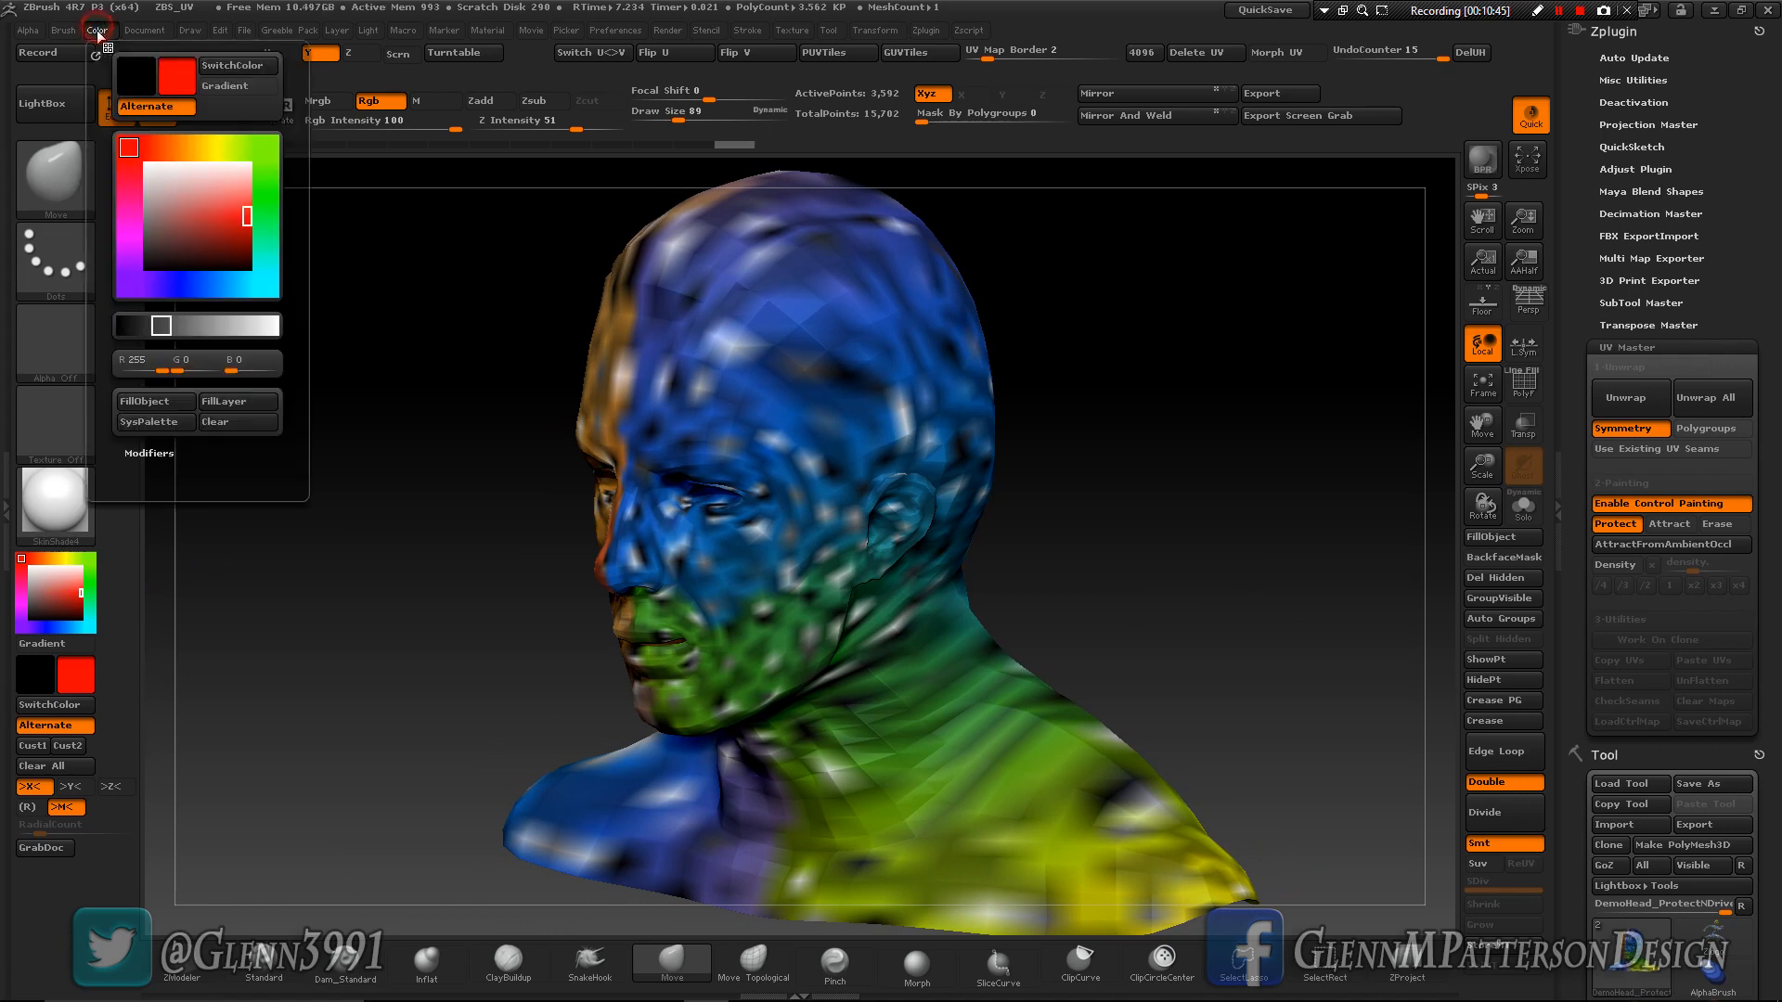
{"action": "left_click", "coordinate": [147, 401]}
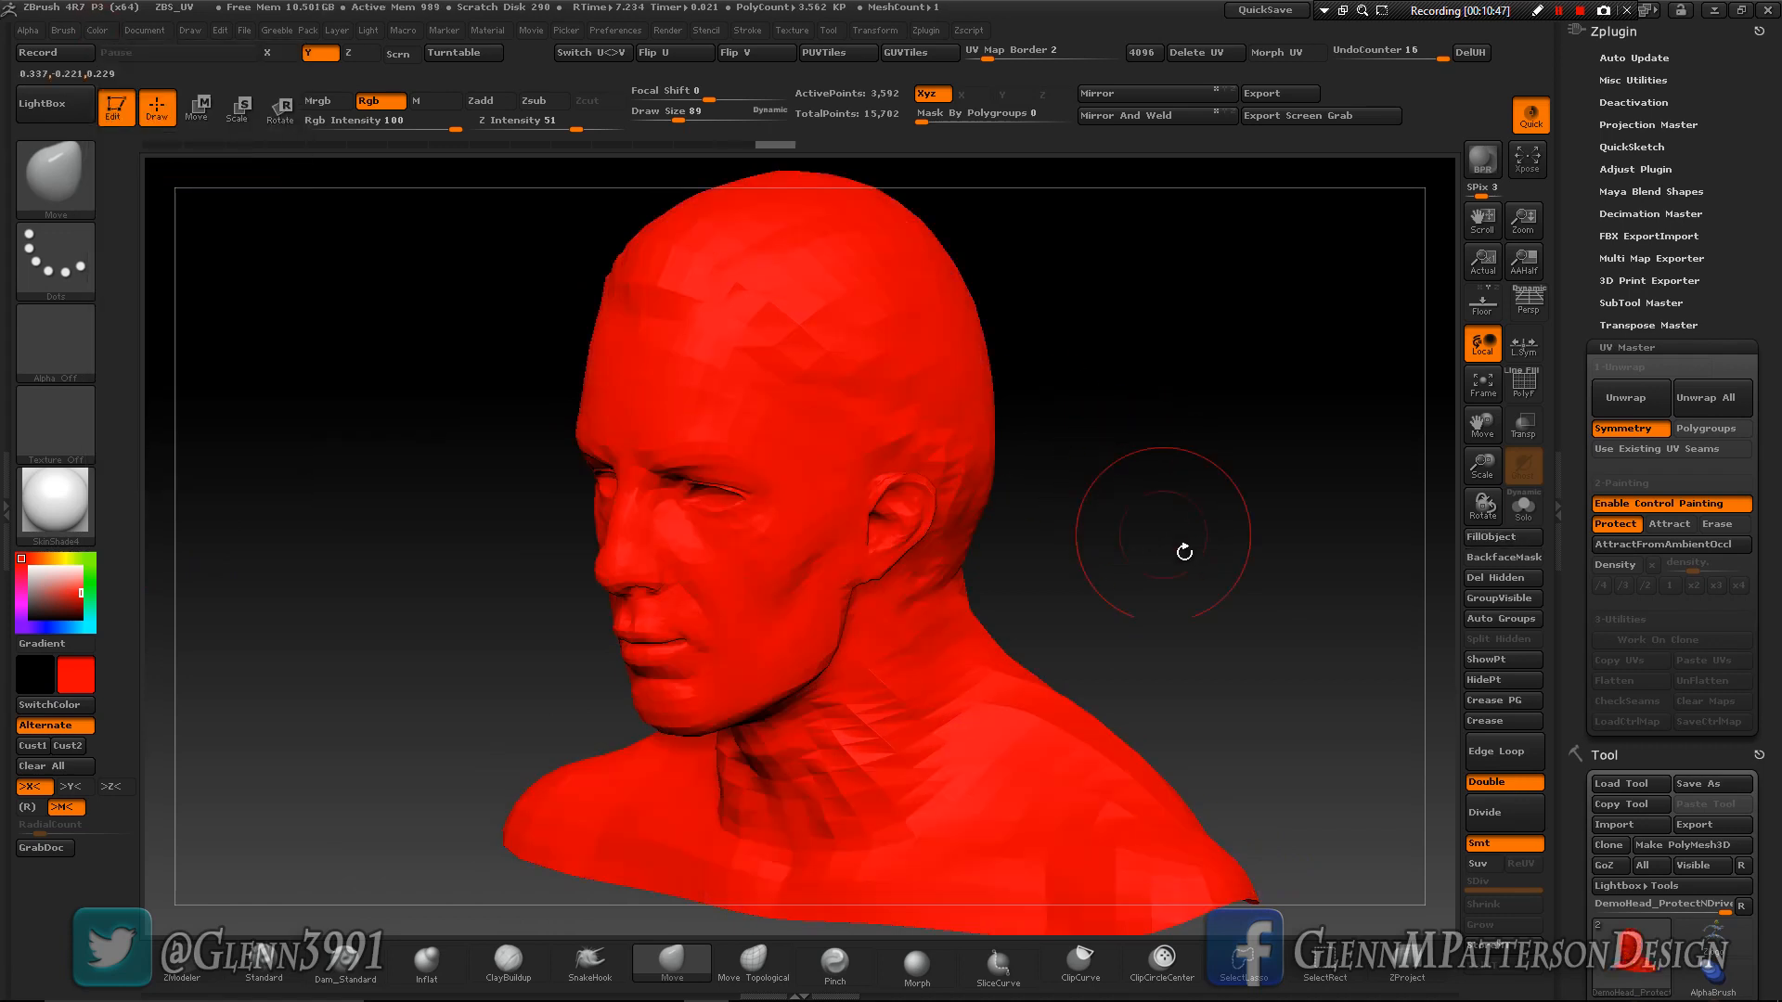
{"action": "mouse_move", "coordinate": [1194, 565]}
{"action": "left_mouse_down"}
{"action": "mouse_move", "coordinate": [1273, 561]}
{"action": "mouse_move", "coordinate": [1170, 585]}
{"action": "left_mouse_up"}
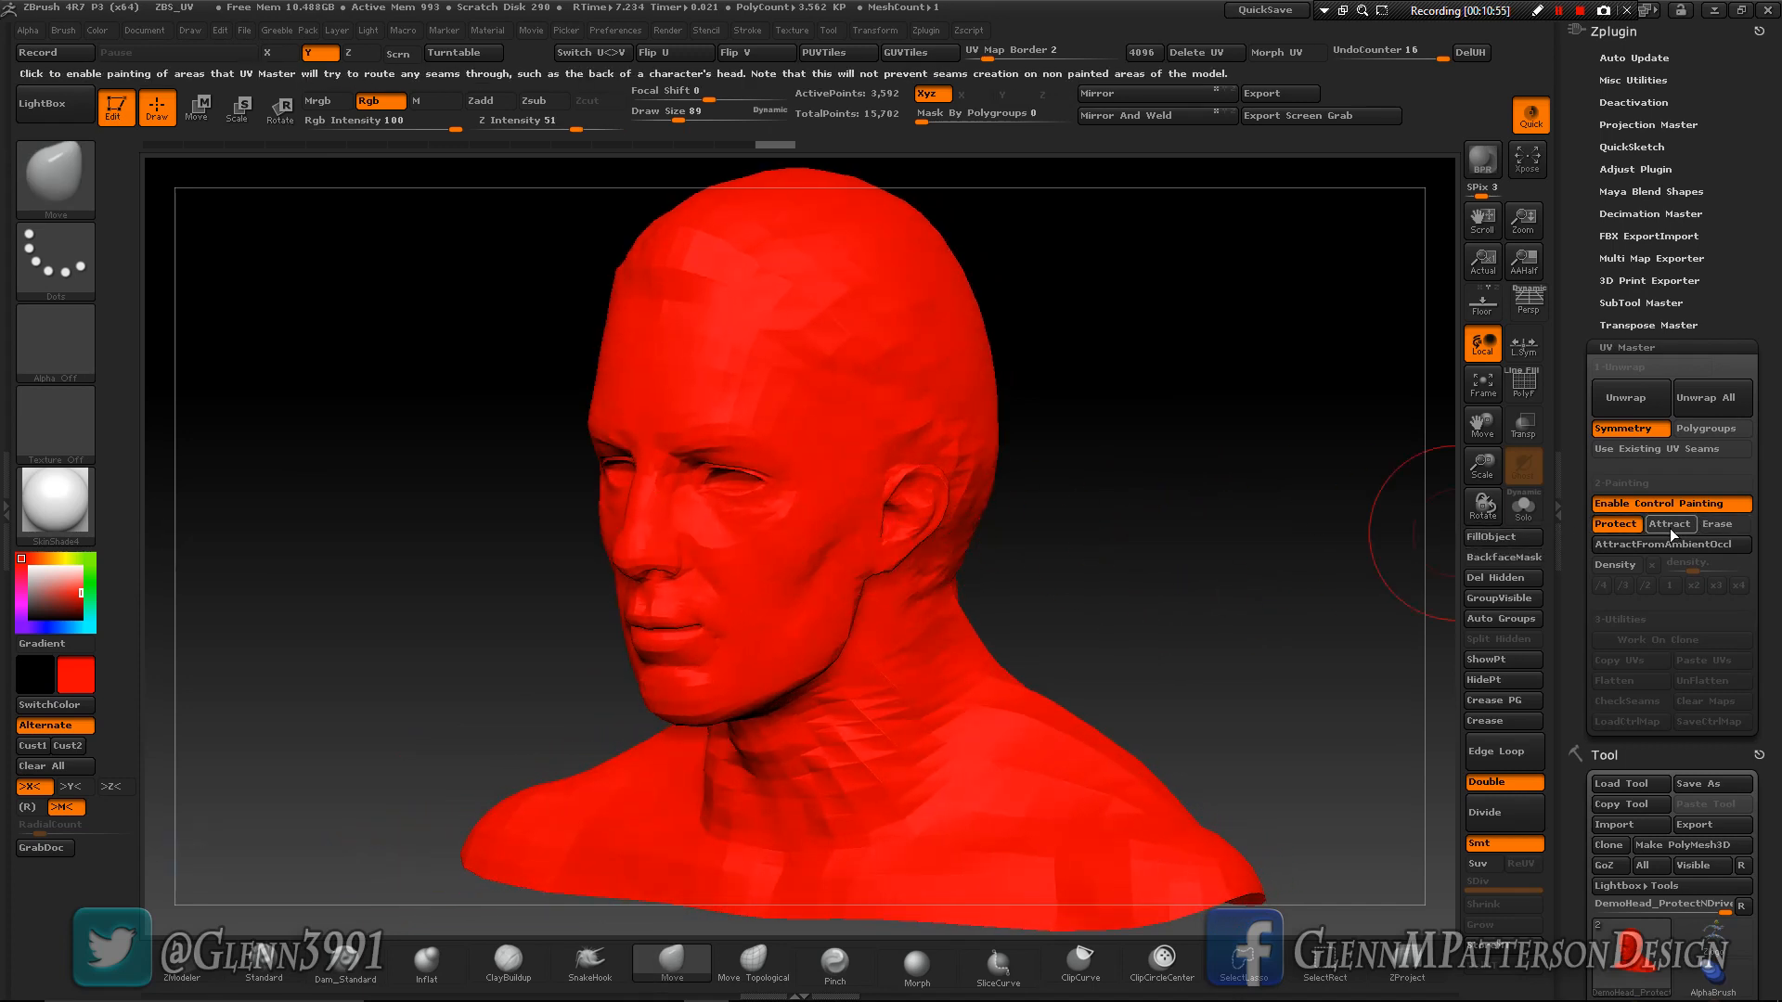
- Activate Attract and paint a blue stripe down the middle of the back of the head and neck using the Standard brush at size 50
{"action": "left_click", "coordinate": [1646, 529]}
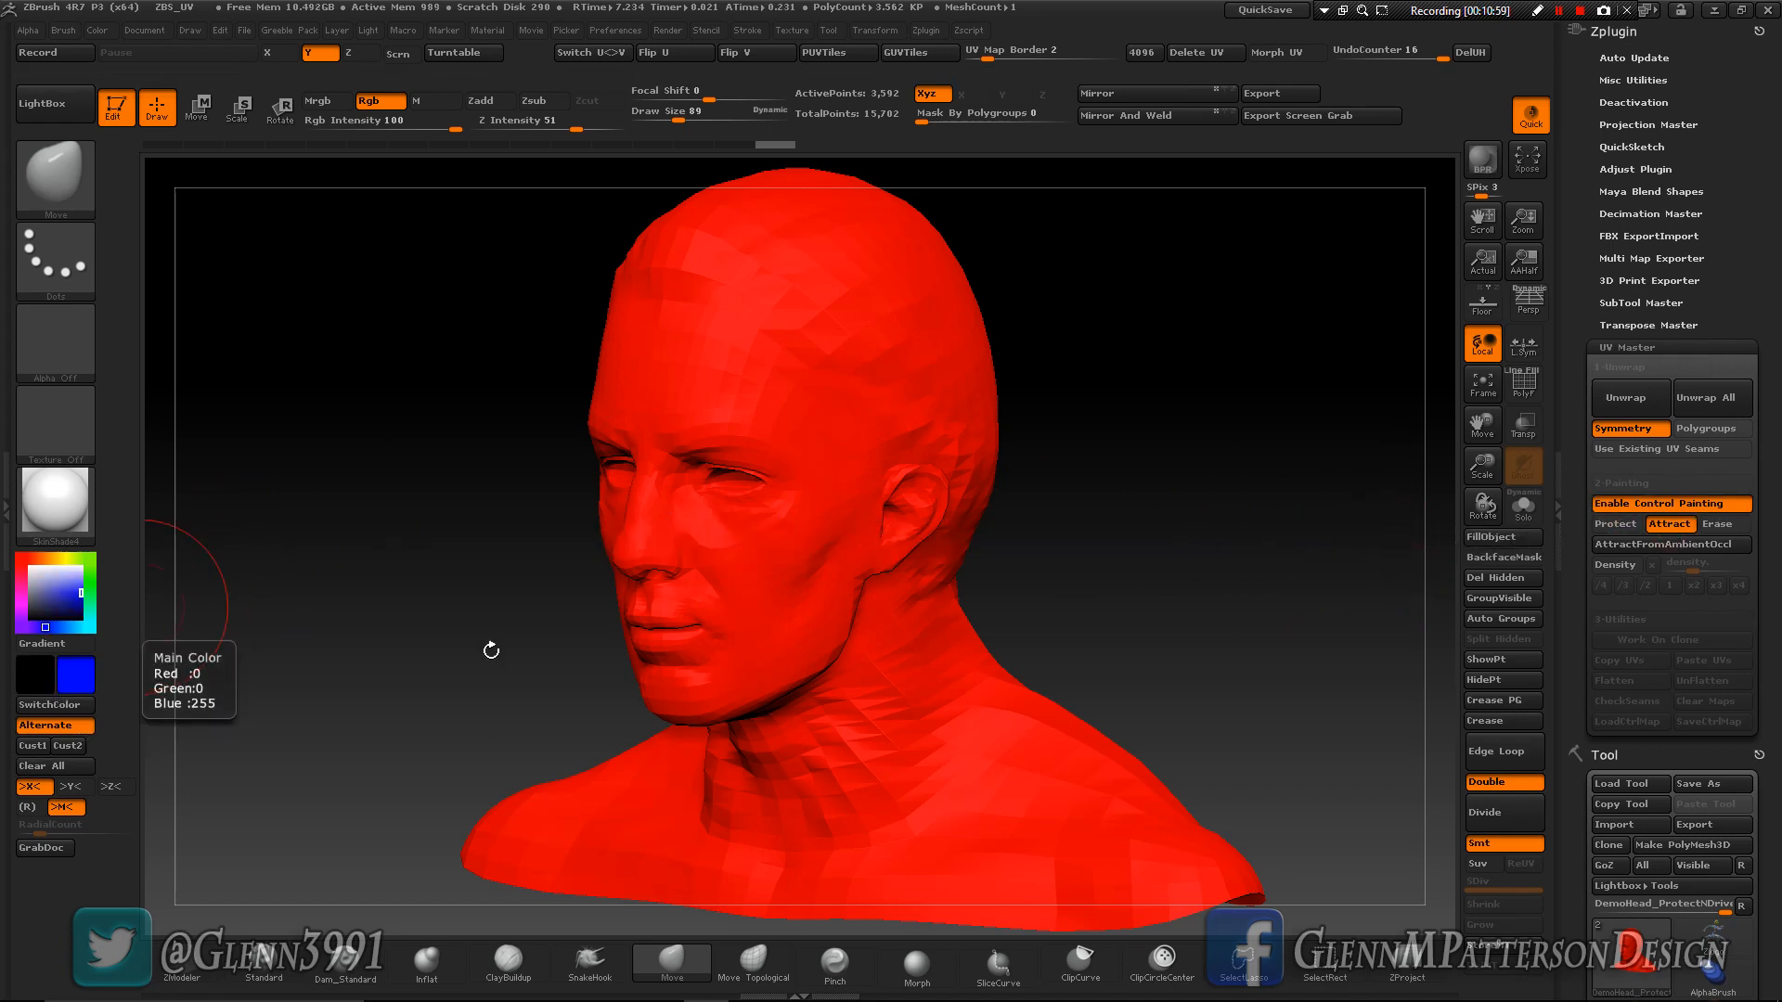
{"action": "left_click_drag", "start_coordinate": [1234, 628], "coordinate": [772, 651]}
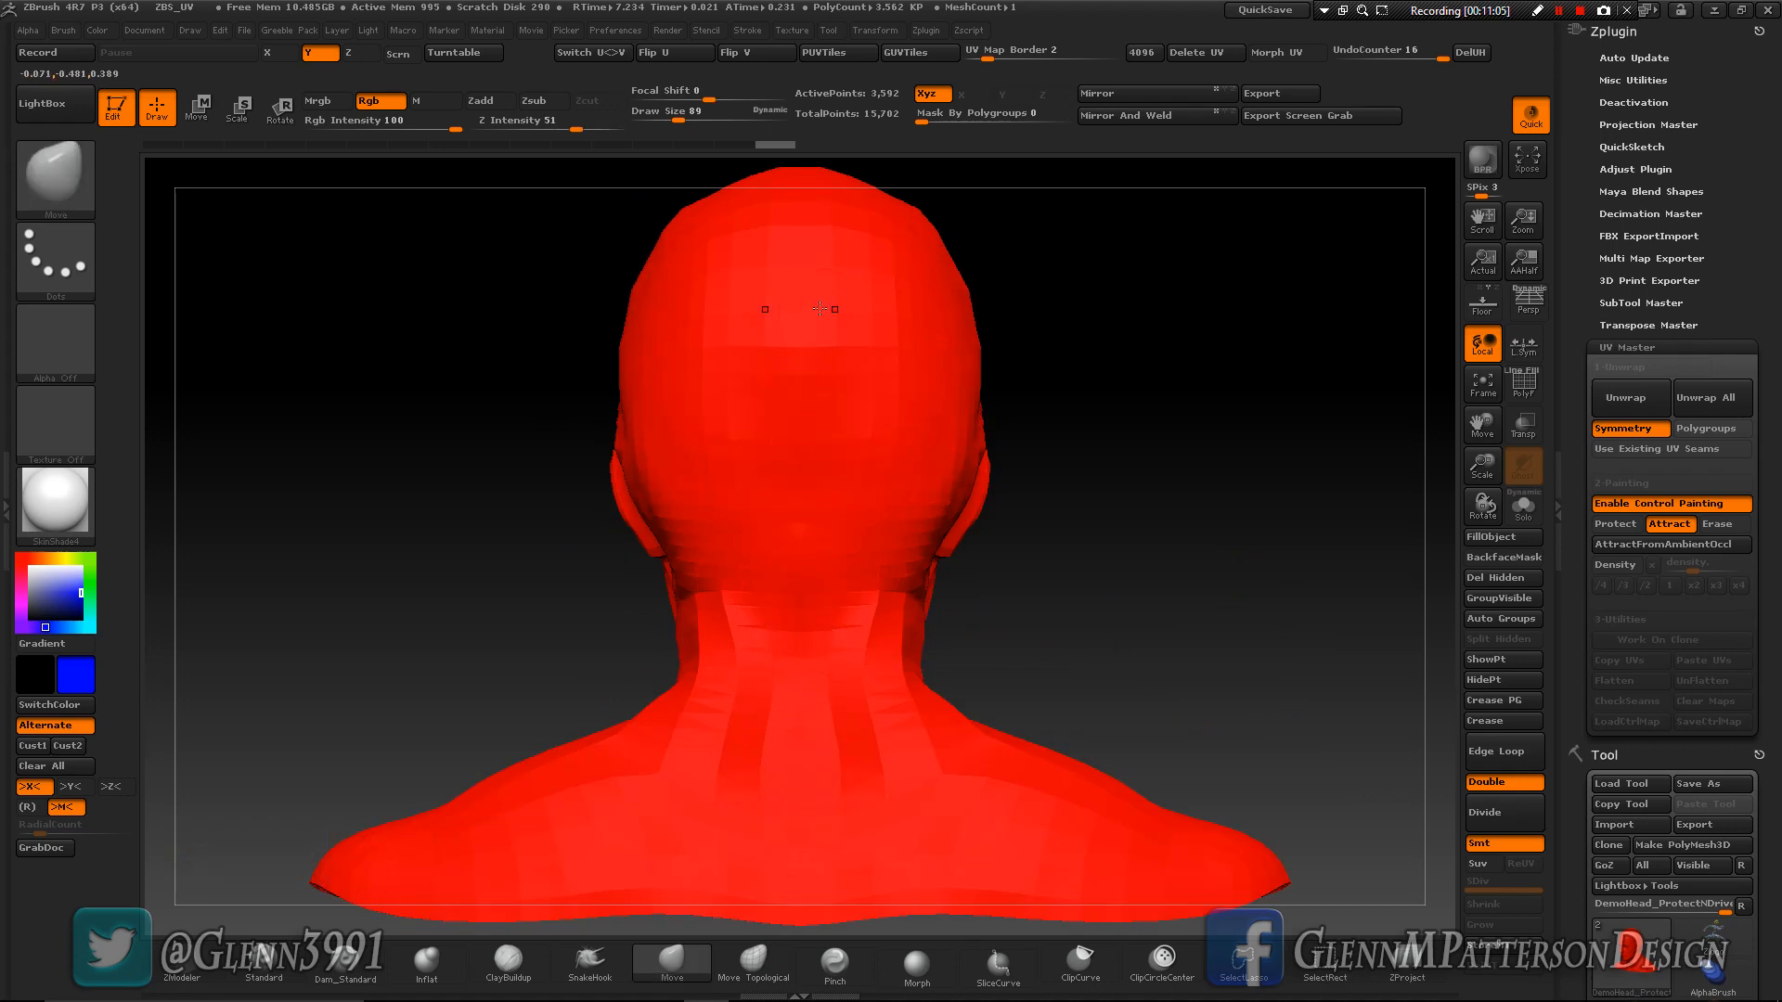
{"action": "key", "text": "space"}
{"action": "left_click_drag", "start_coordinate": [801, 270], "coordinate": [791, 267]}
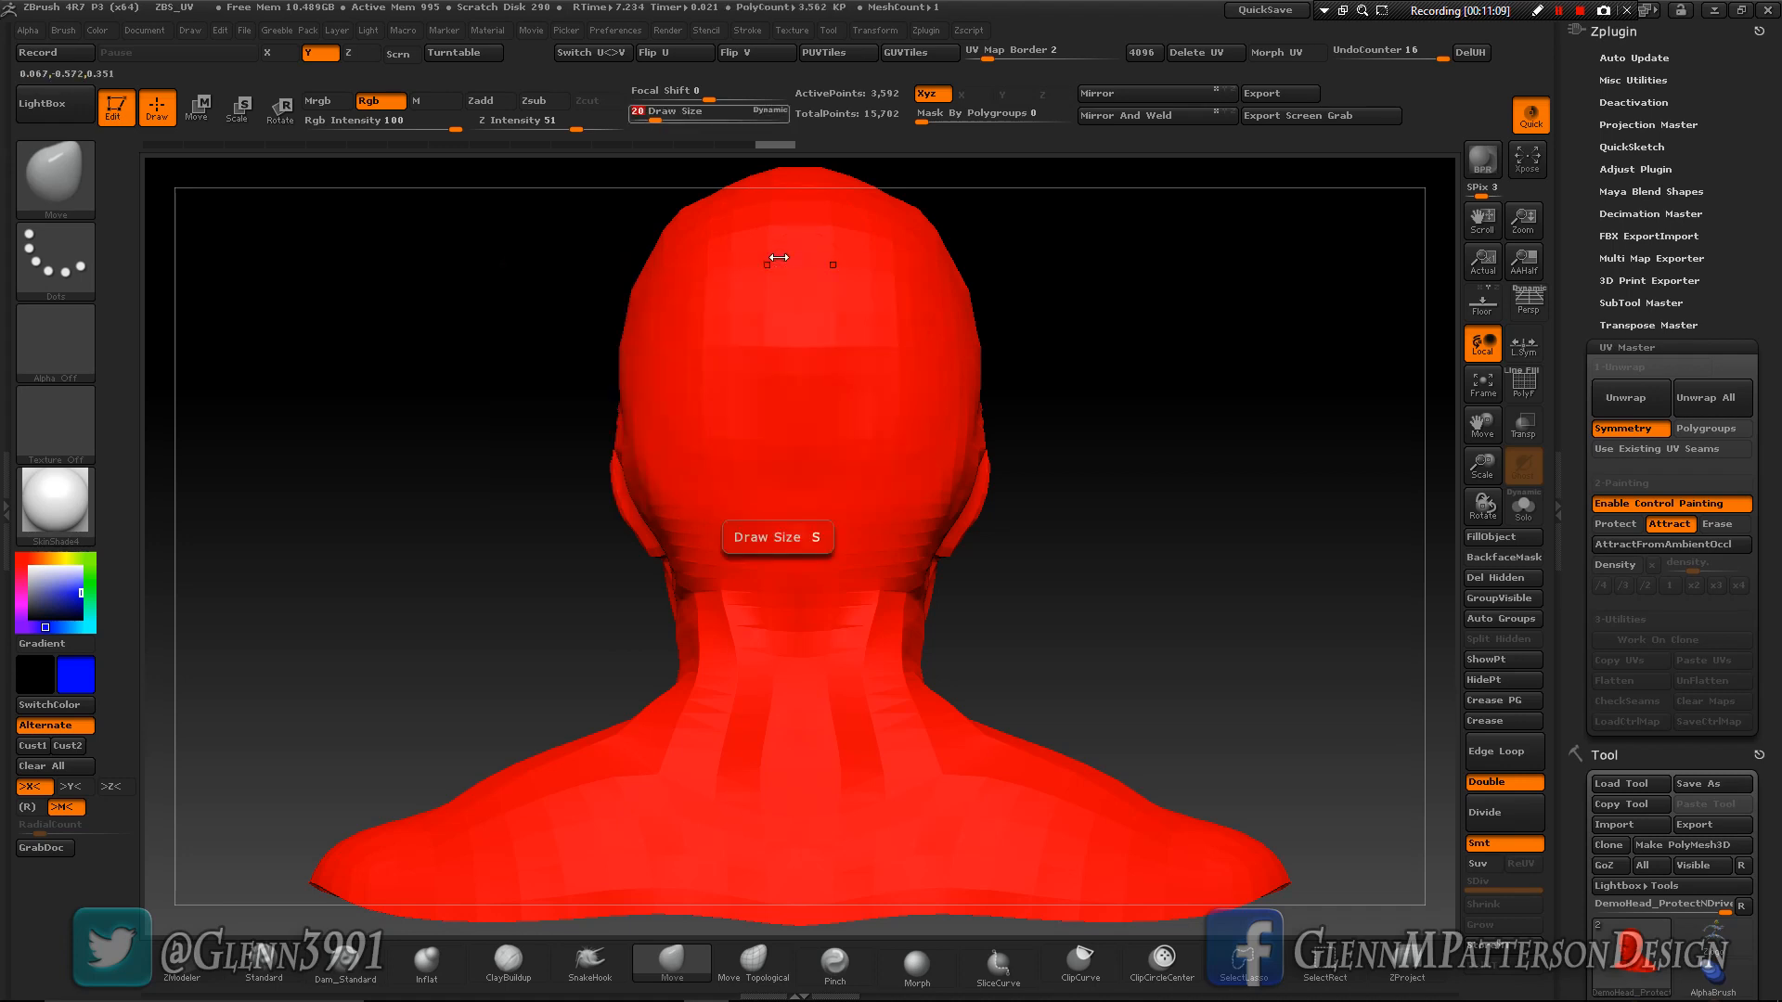
{"action": "left_click", "coordinate": [263, 961]}
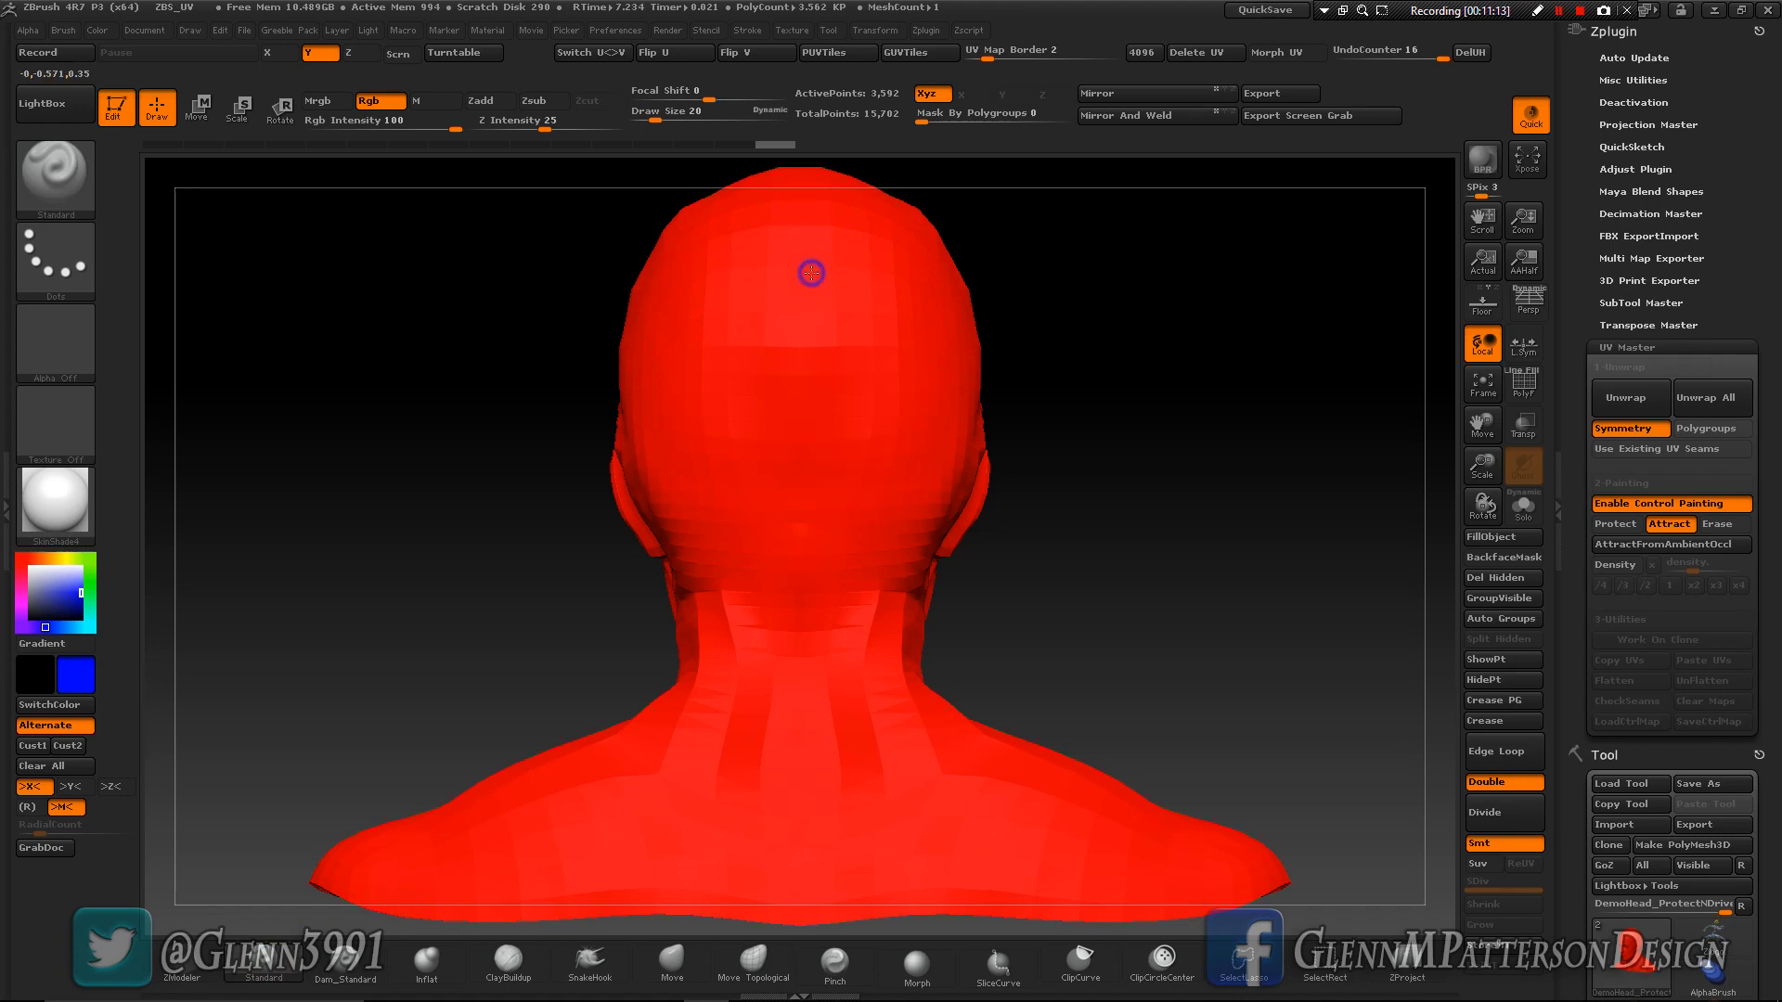
{"action": "key", "text": "space"}
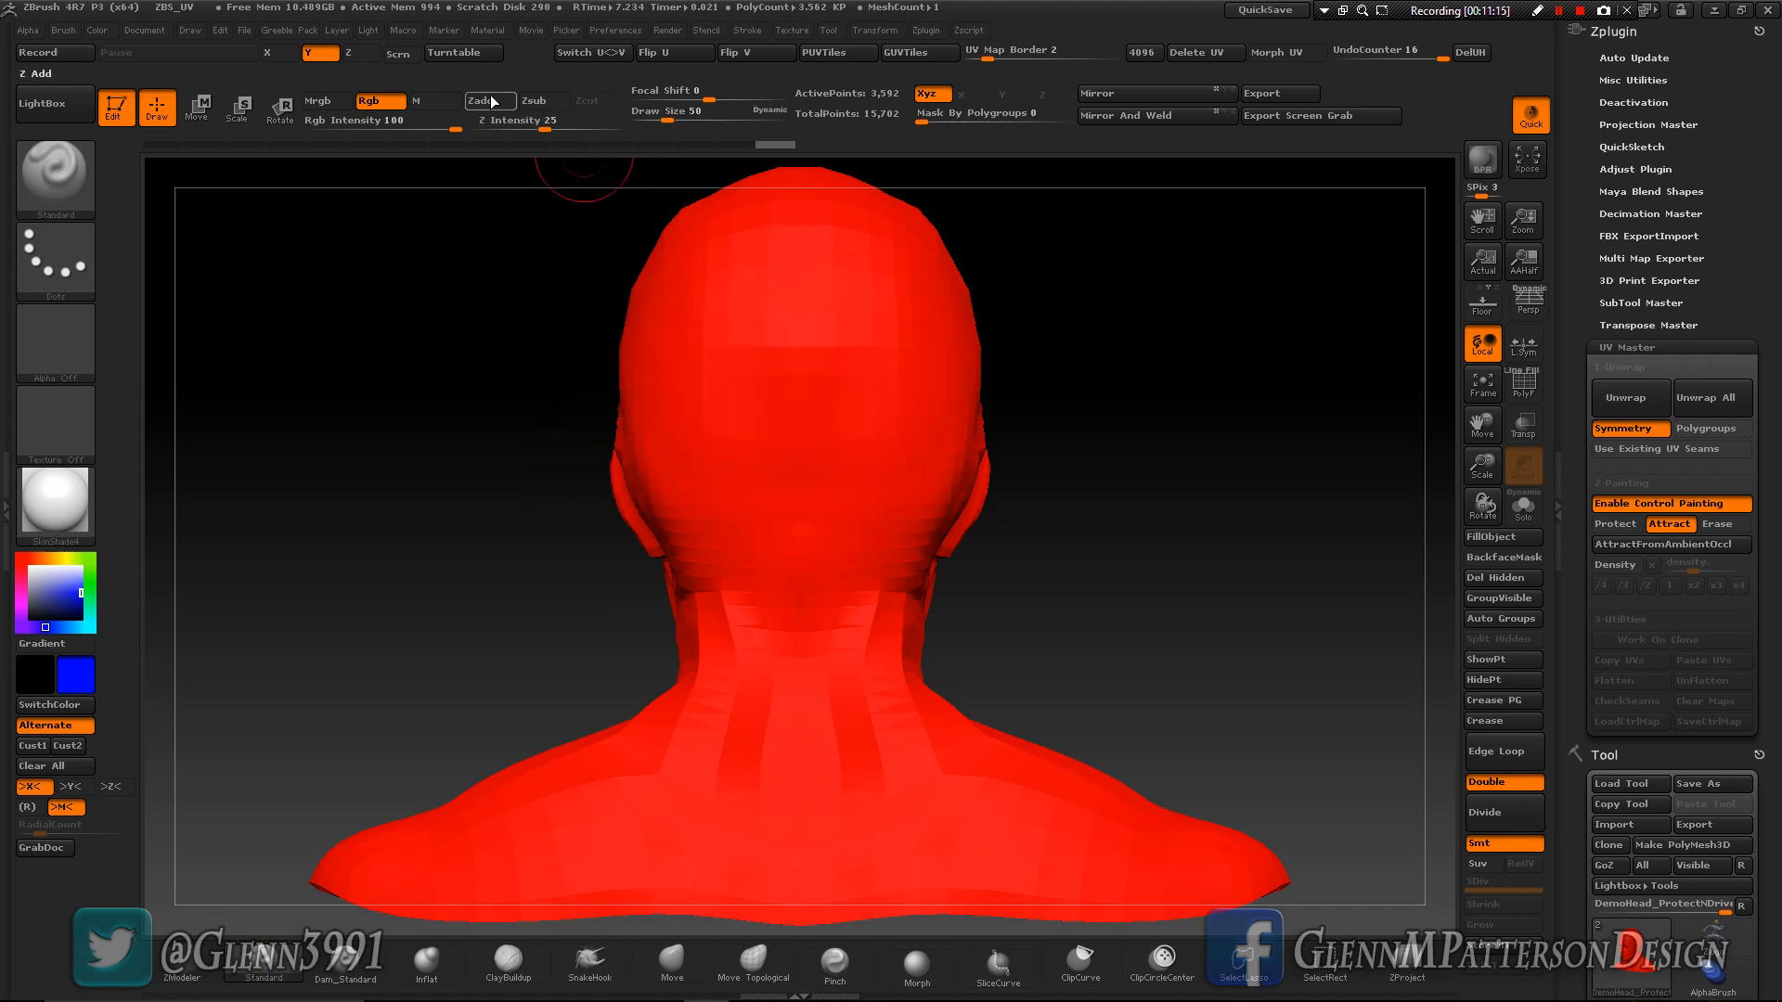
{"action": "mouse_move", "coordinate": [796, 260]}
{"action": "left_mouse_down"}
{"action": "mouse_move", "coordinate": [795, 670]}
{"action": "mouse_move", "coordinate": [747, 933]}
{"action": "left_mouse_up"}
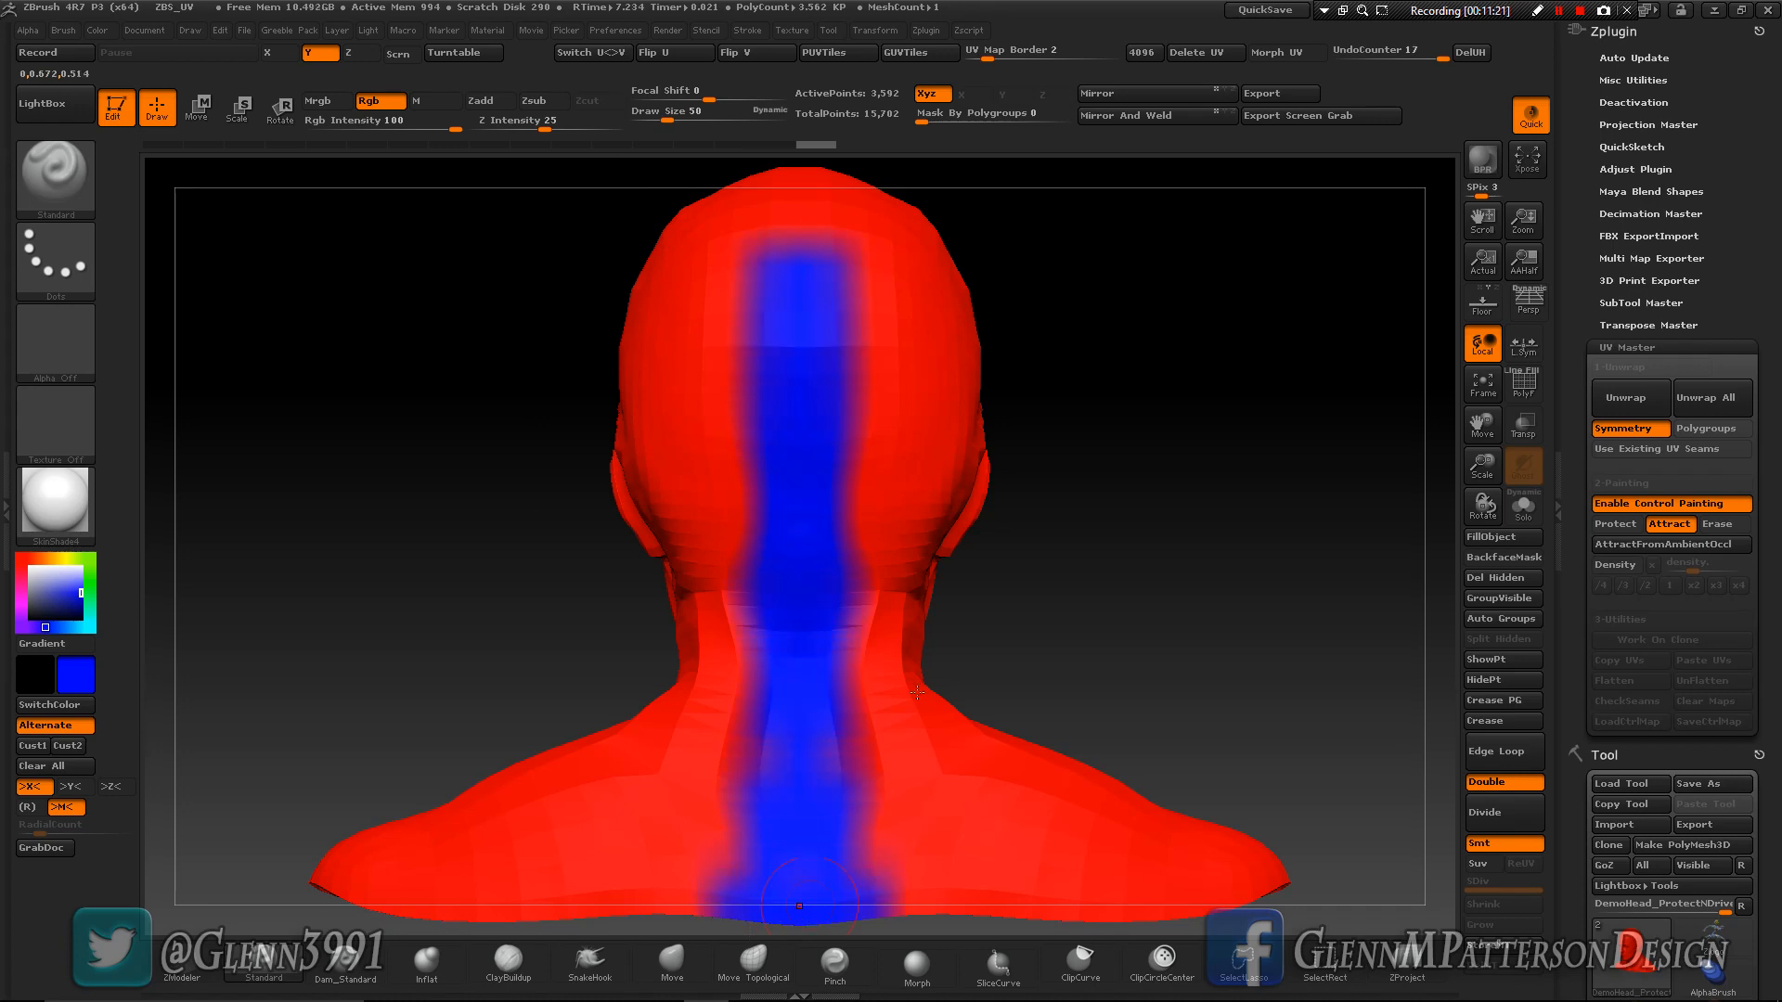
- Unwrap the head with UV Master using the painted Protect and Attract areas with Symmetry
{"action": "left_click_drag", "start_coordinate": [1202, 580], "coordinate": [966, 608]}
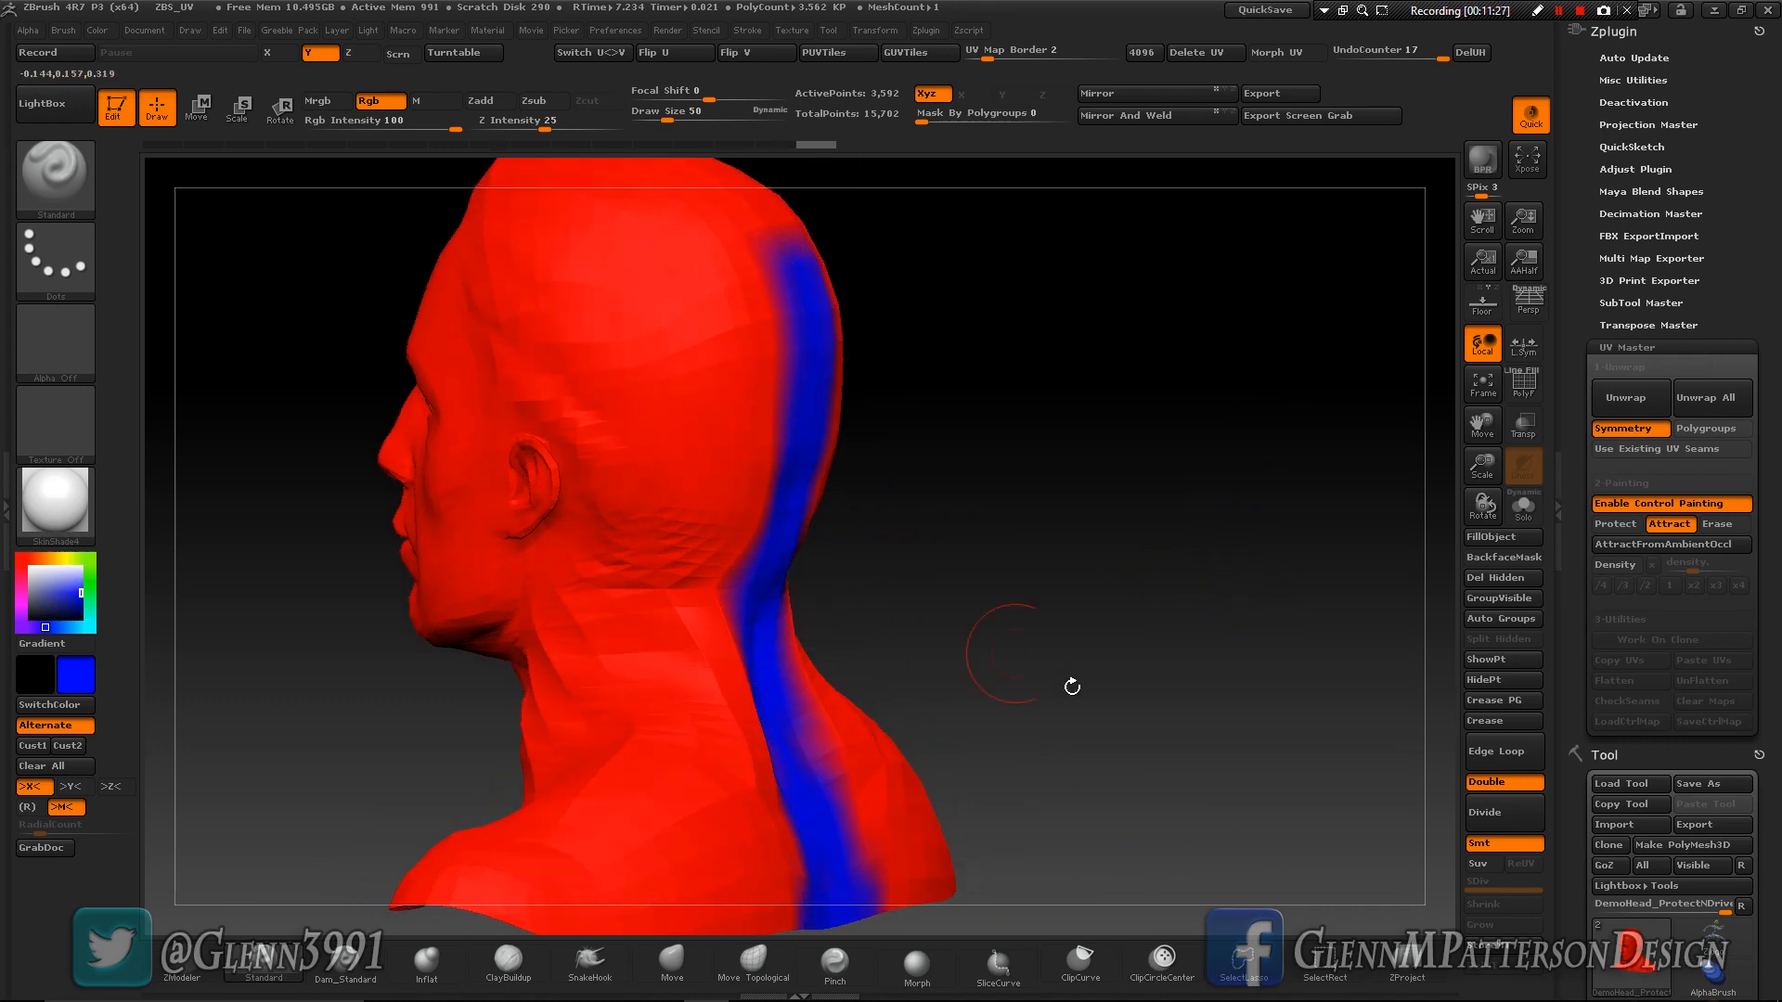
{"action": "mouse_move", "coordinate": [1096, 661]}
{"action": "left_mouse_down"}
{"action": "mouse_move", "coordinate": [1211, 654]}
{"action": "mouse_move", "coordinate": [1093, 643]}
{"action": "left_mouse_up"}
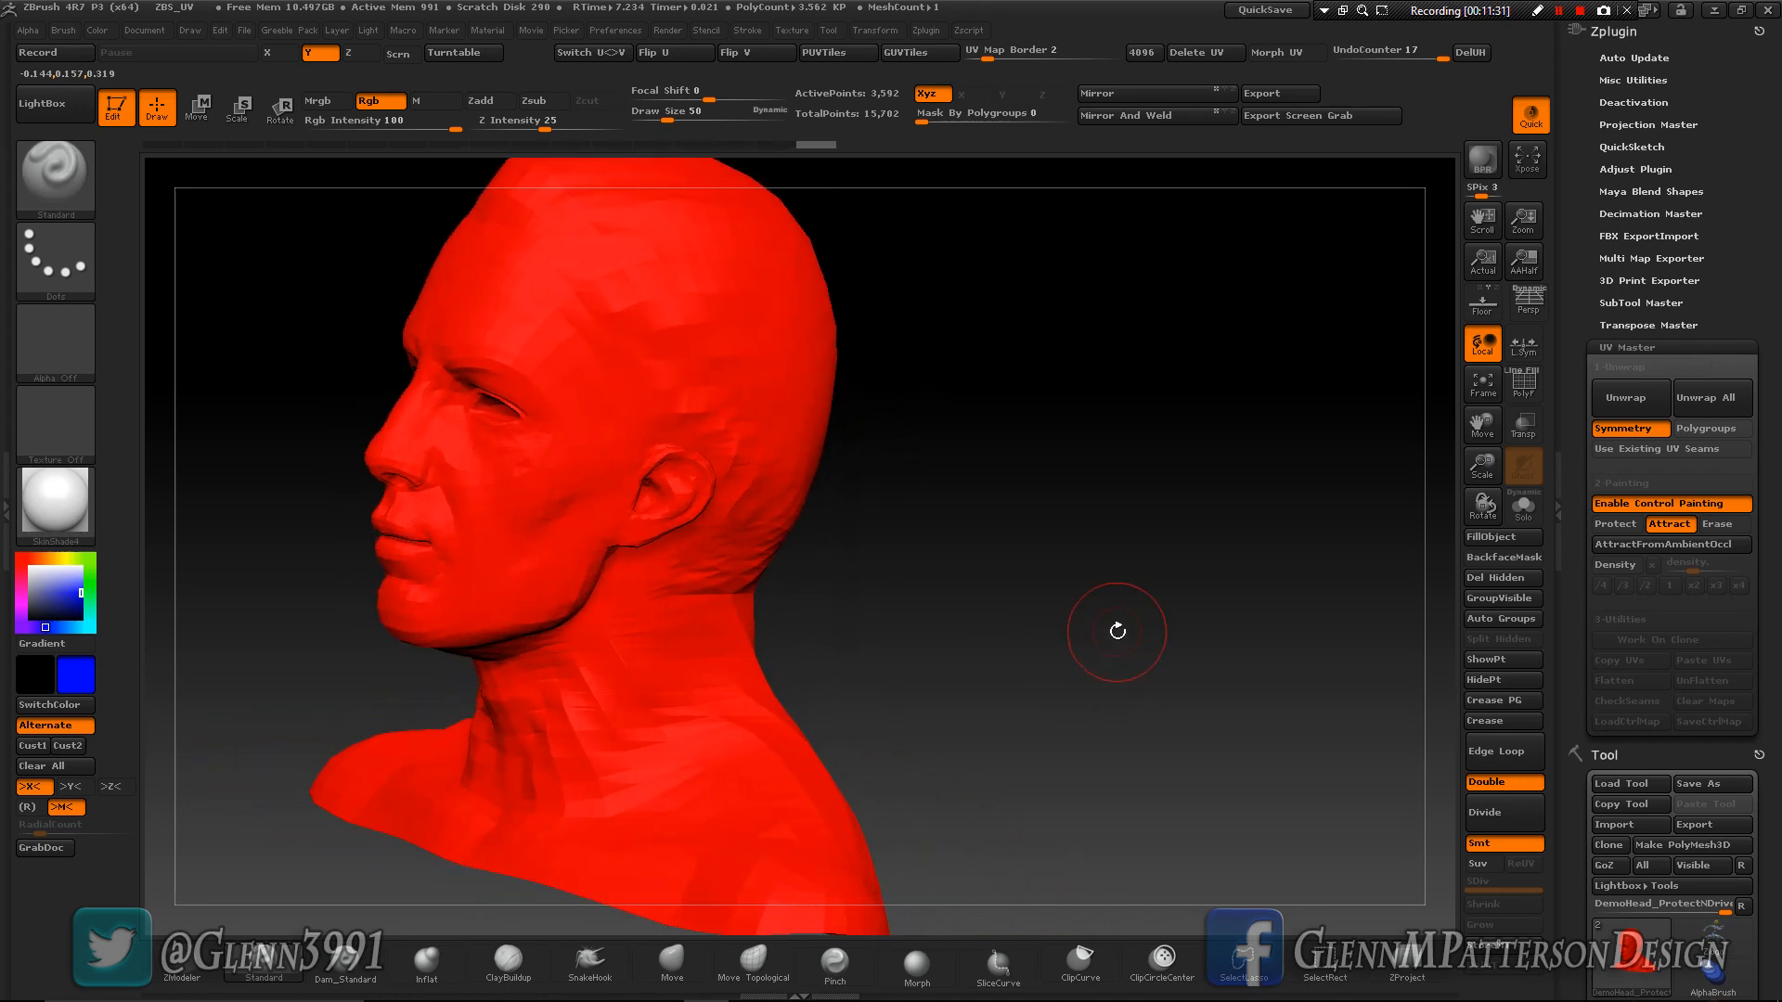
{"action": "left_click_drag", "start_coordinate": [1486, 427], "coordinate": [1543, 429]}
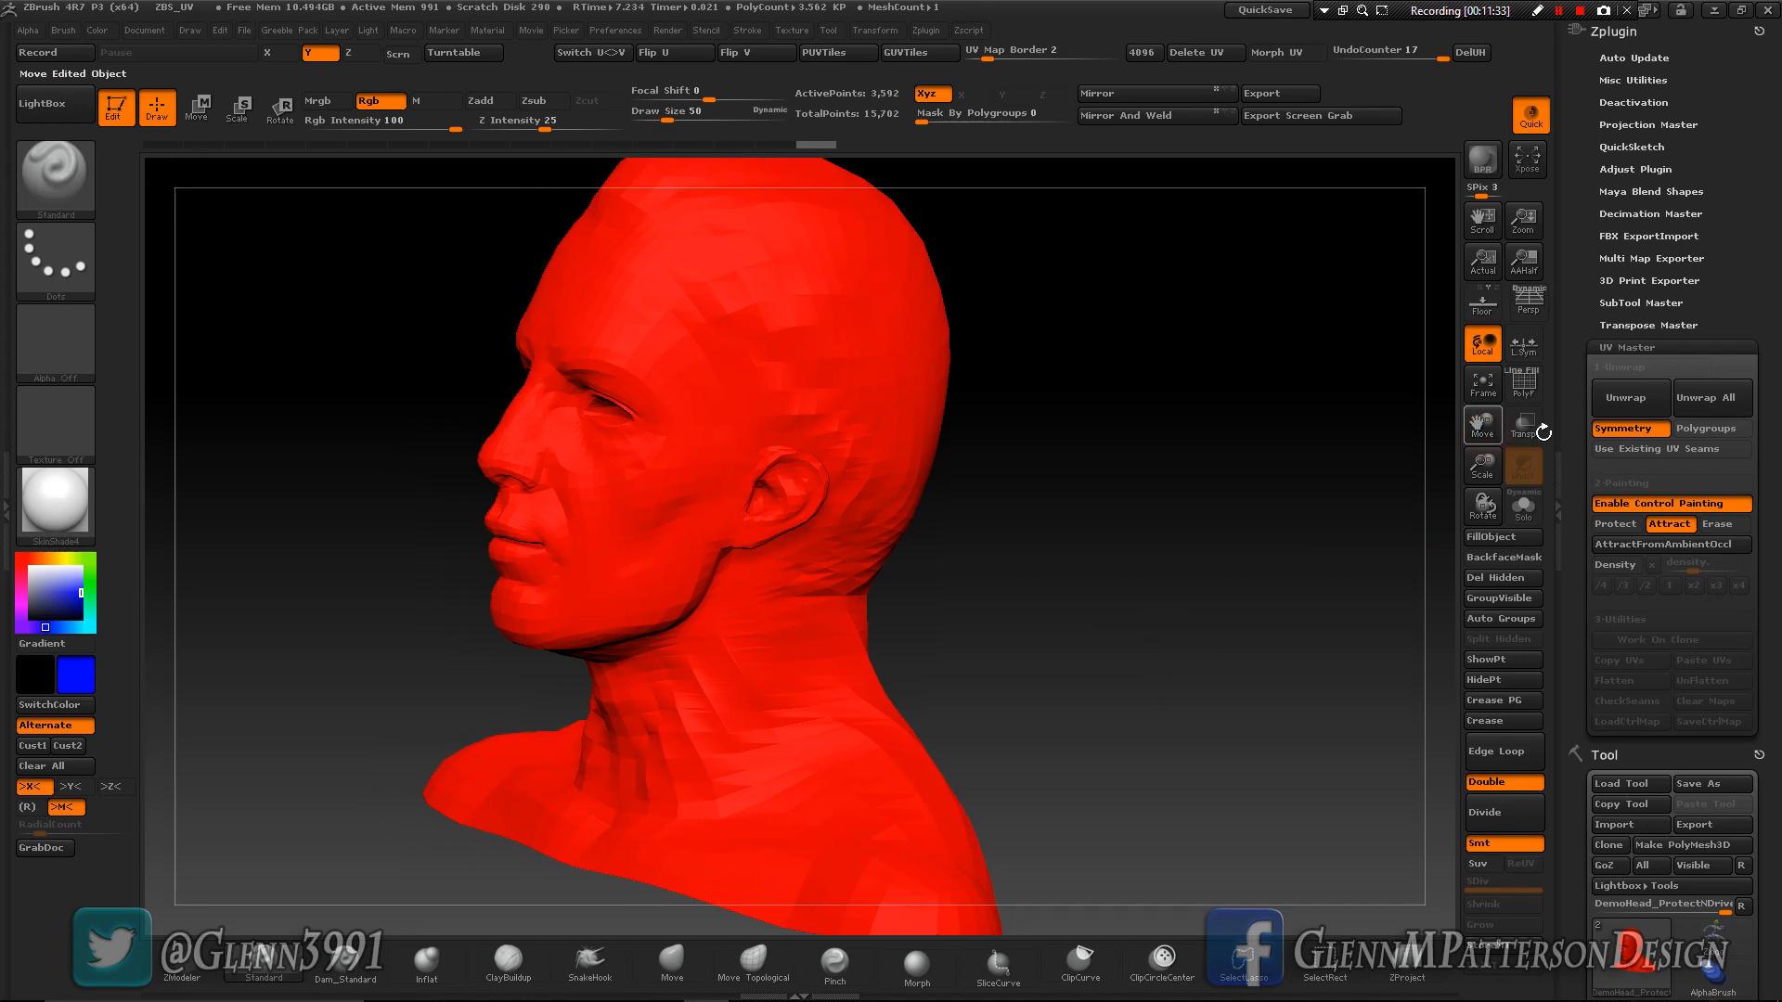
{"action": "left_click", "coordinate": [1633, 399]}
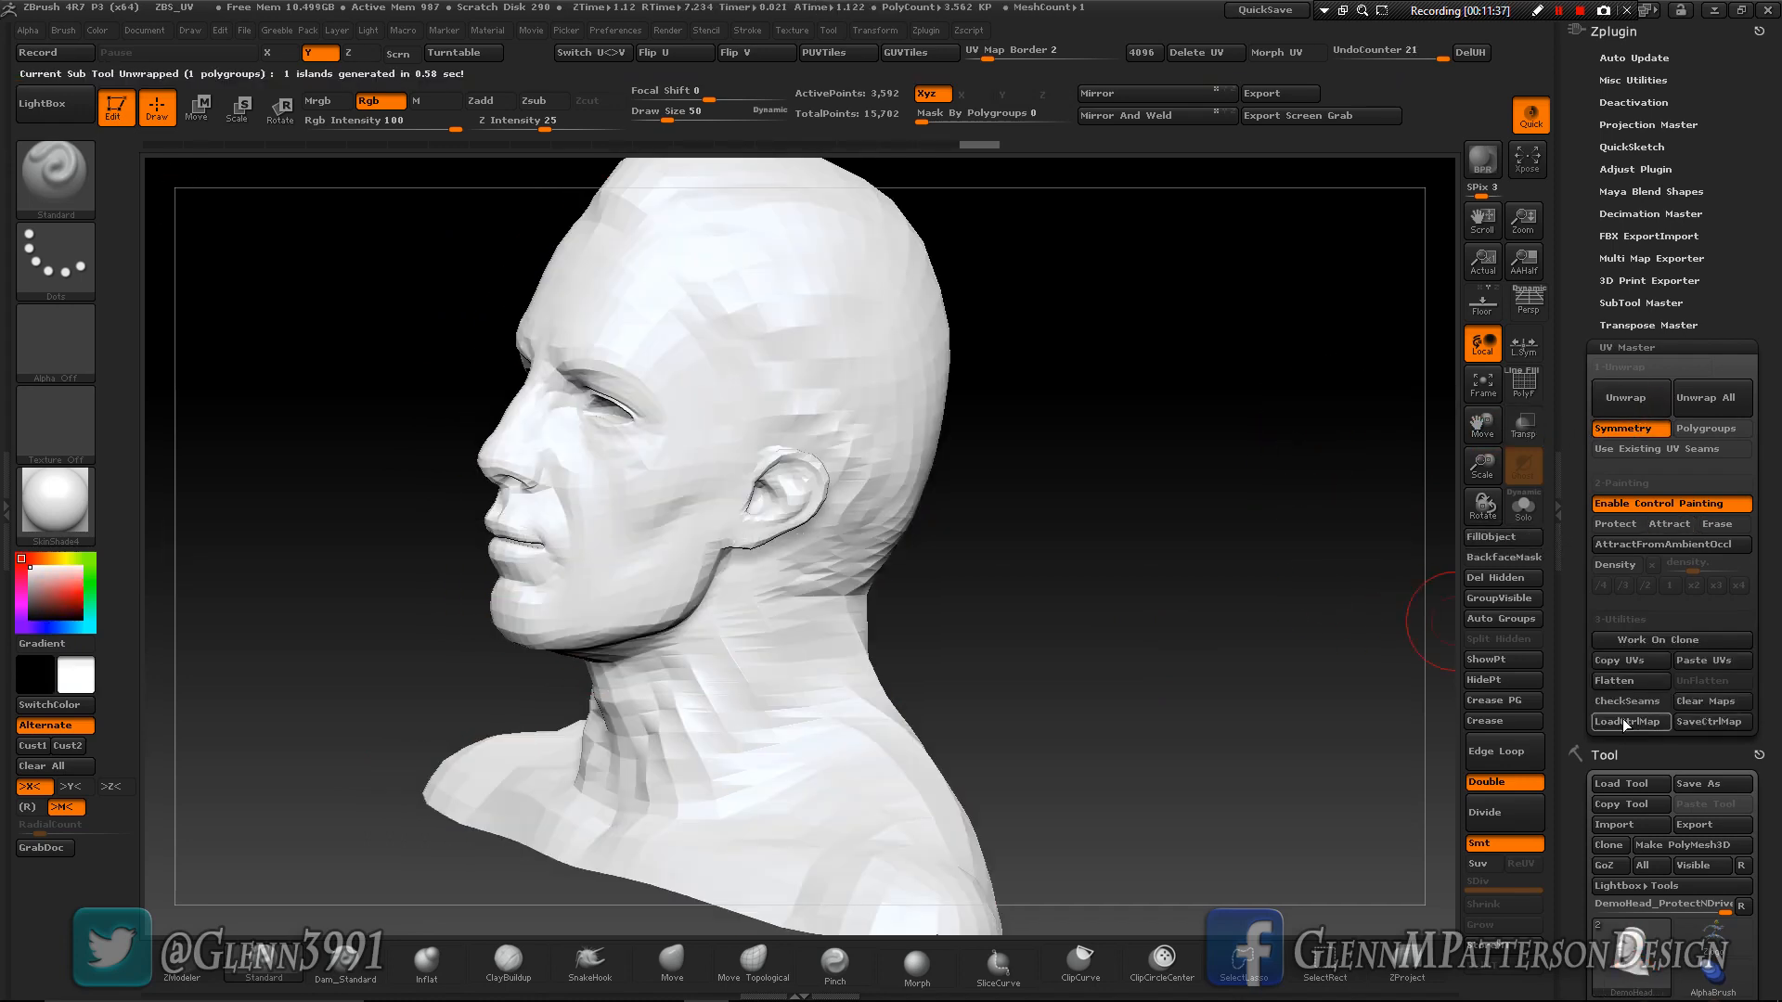
- Flatten the head's UVs, examine the layout around the face closely, and restore the 3D model
{"action": "left_click_drag", "start_coordinate": [1109, 724], "coordinate": [1438, 709]}
{"action": "left_click", "coordinate": [1622, 681]}
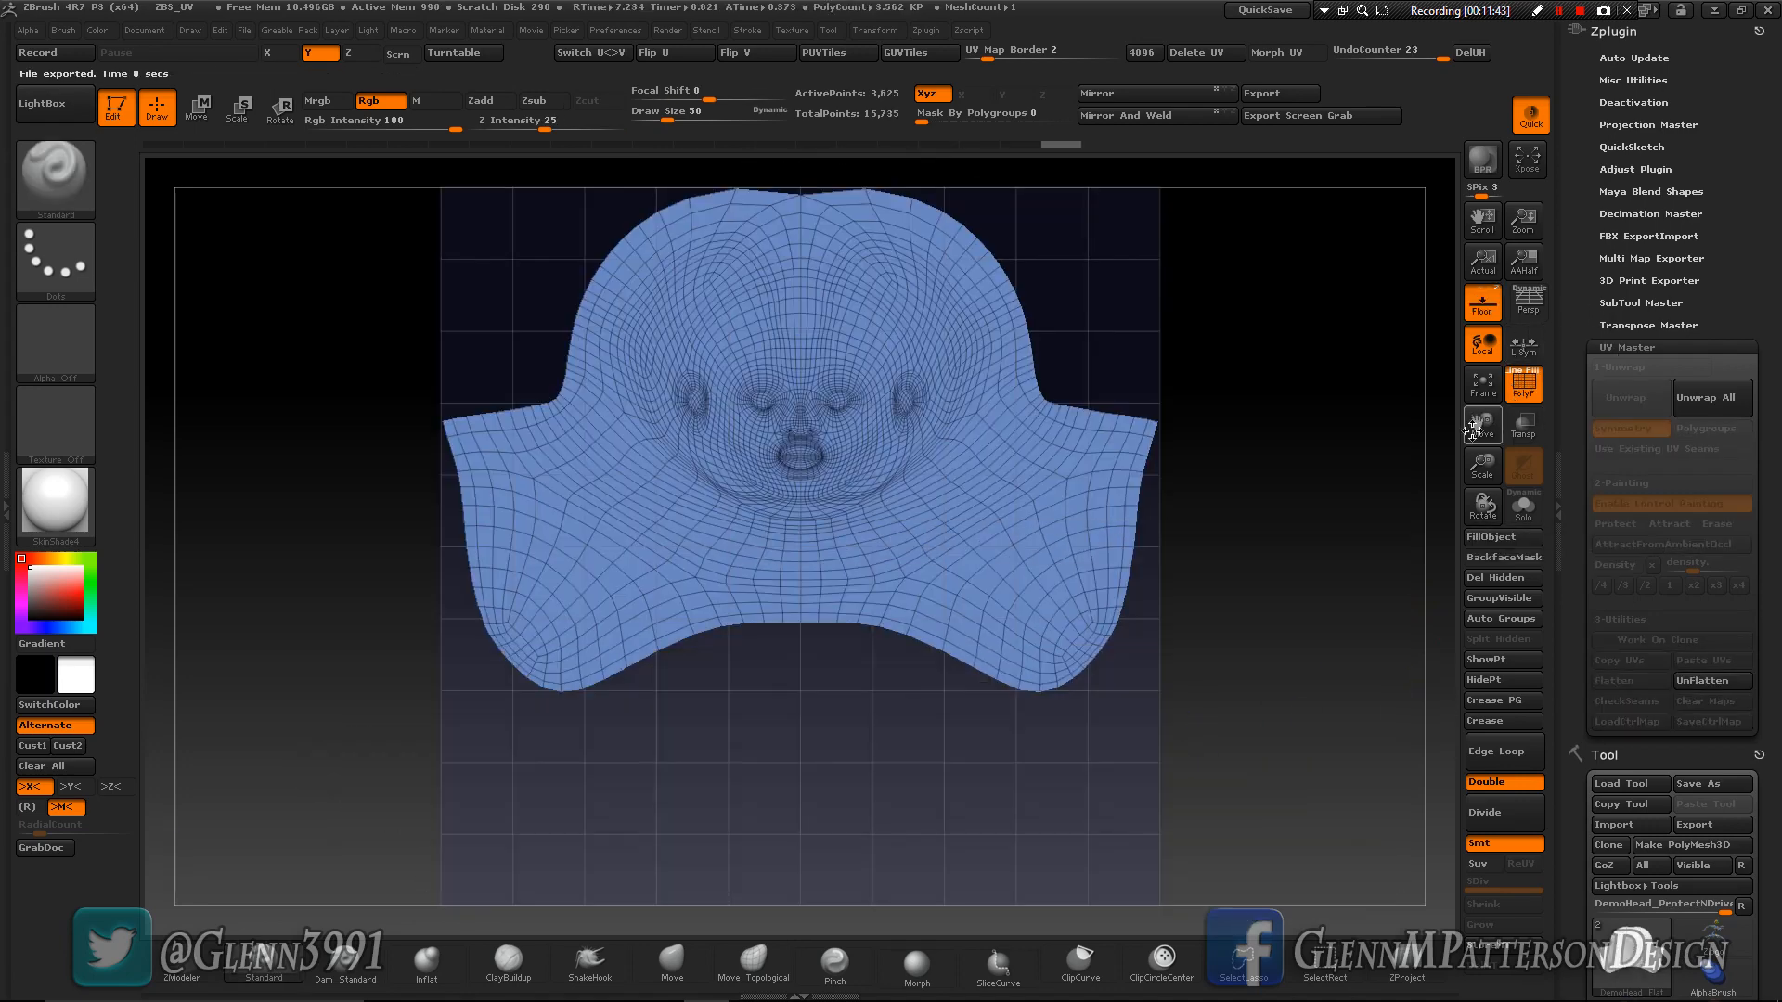
{"action": "left_click_drag", "start_coordinate": [1479, 474], "coordinate": [1506, 577]}
{"action": "left_click_drag", "start_coordinate": [1479, 417], "coordinate": [1439, 564]}
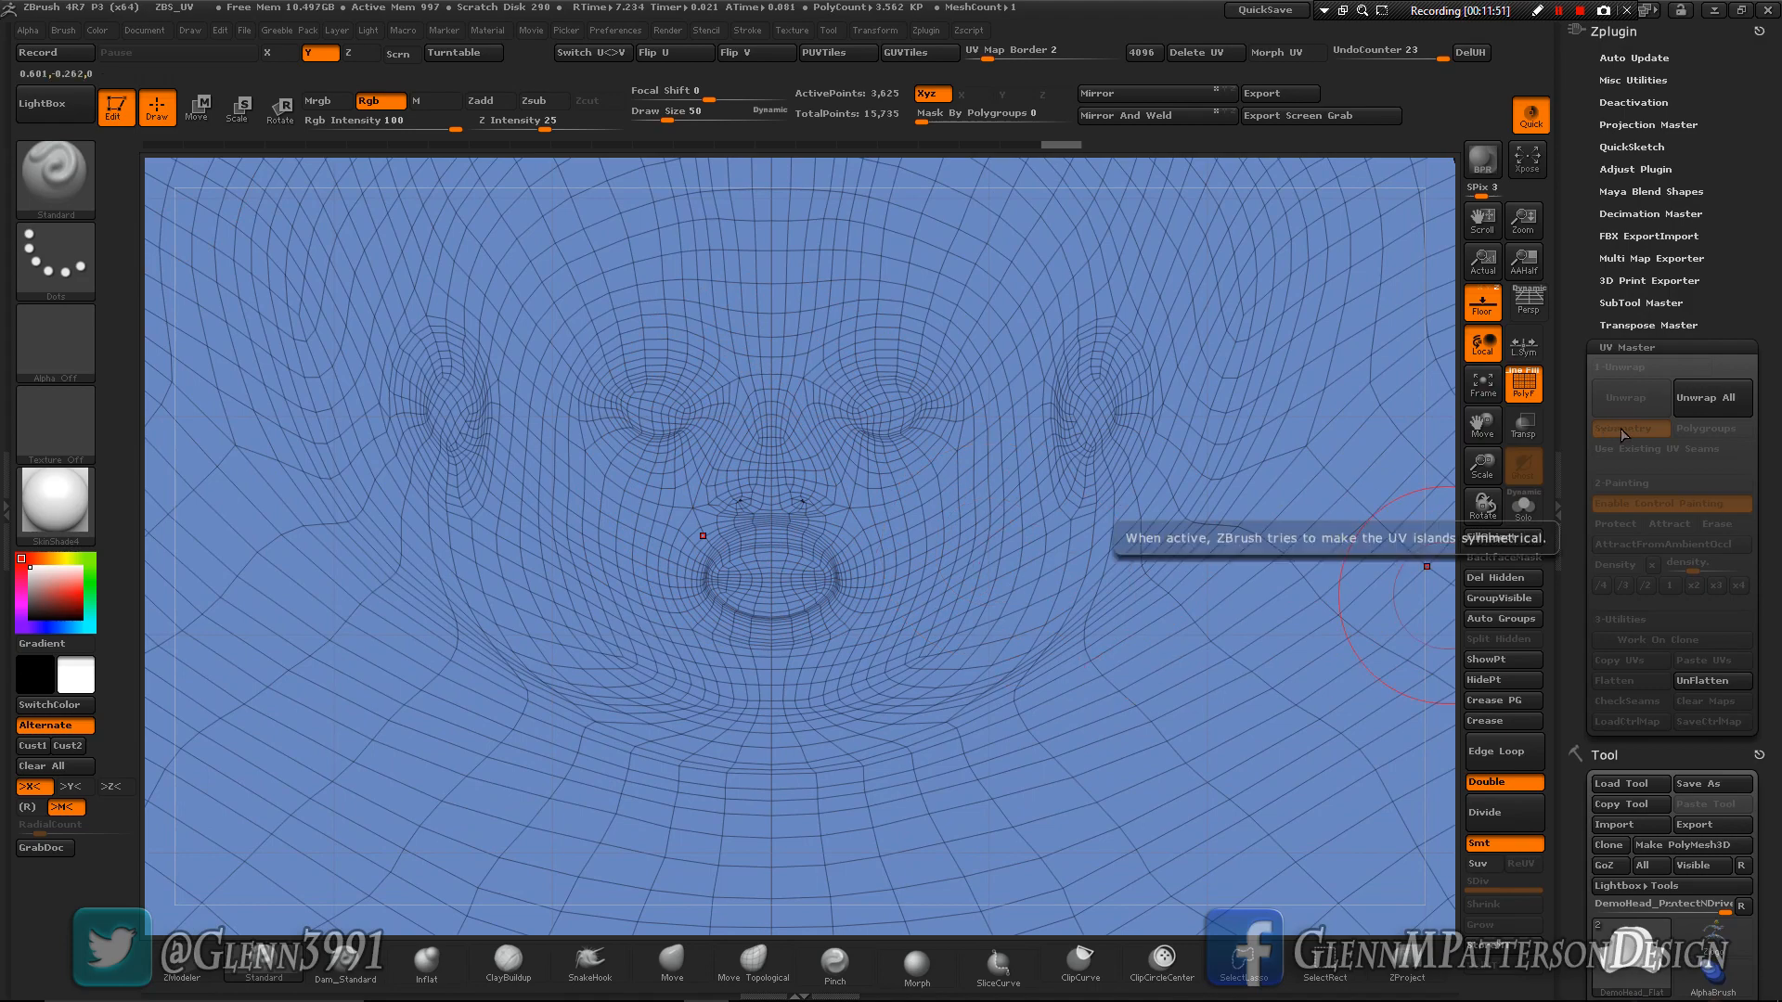
{"action": "left_click_drag", "start_coordinate": [1482, 466], "coordinate": [1503, 345]}
{"action": "left_click_drag", "start_coordinate": [1482, 428], "coordinate": [1509, 296]}
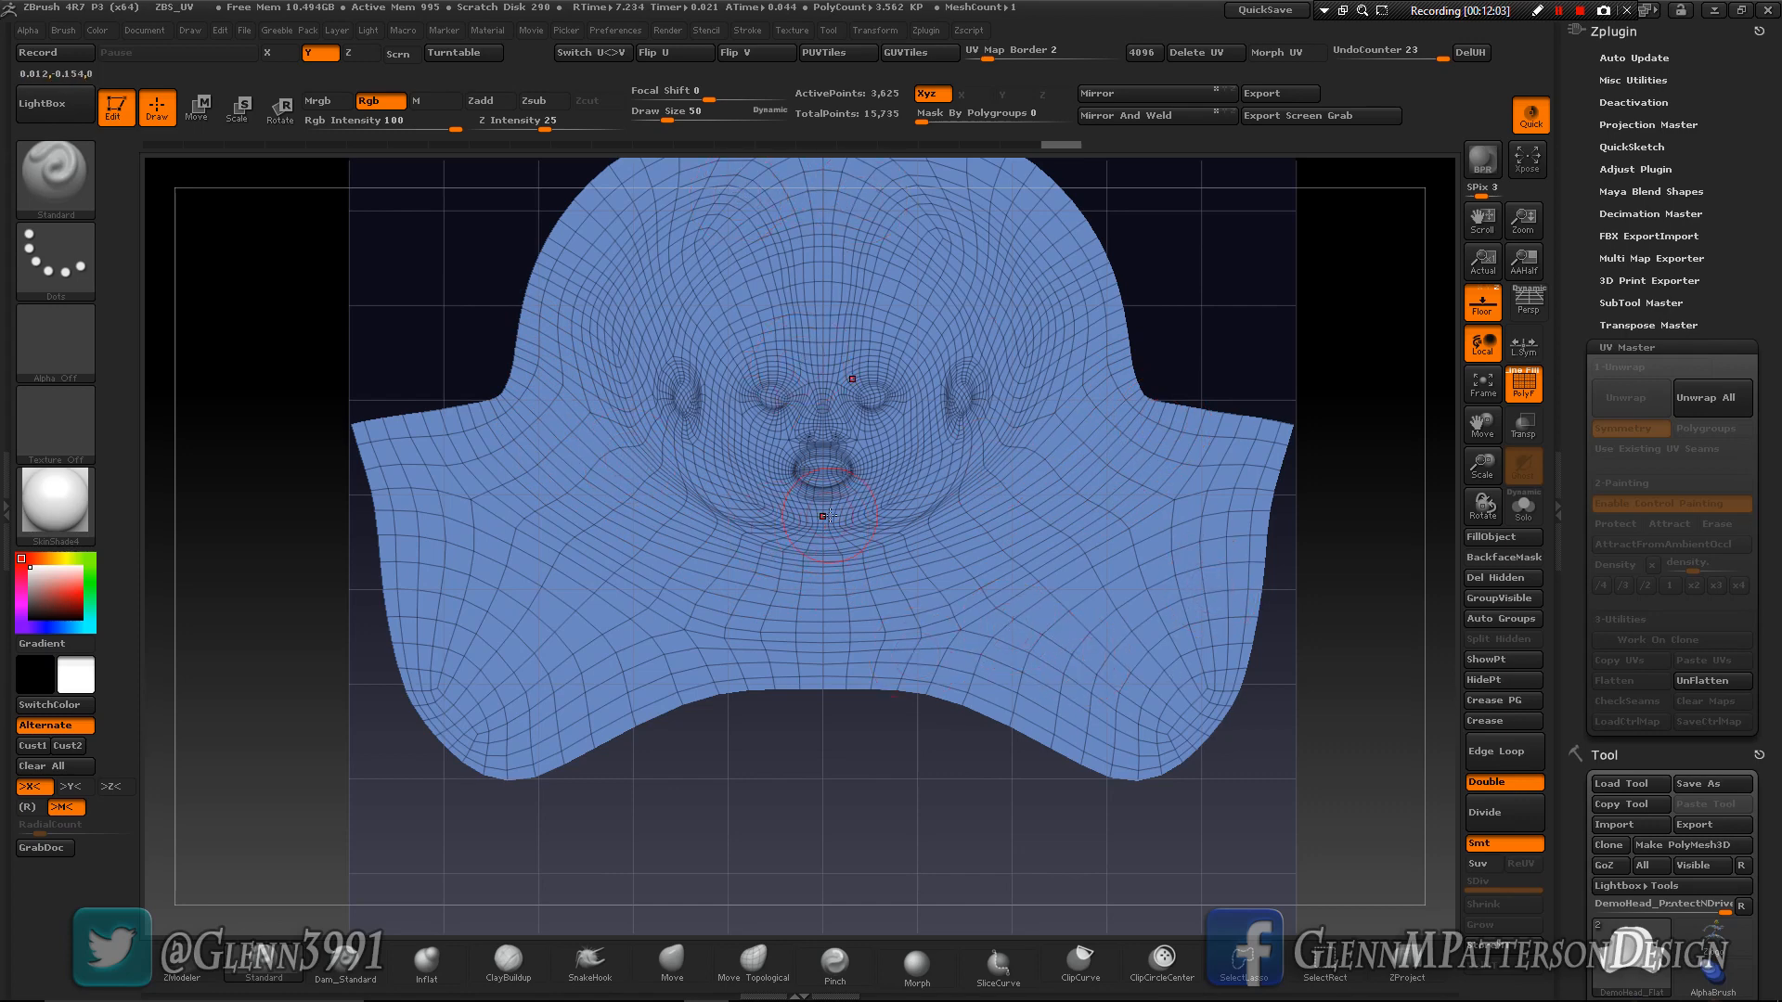
{"action": "left_click", "coordinate": [1716, 680]}
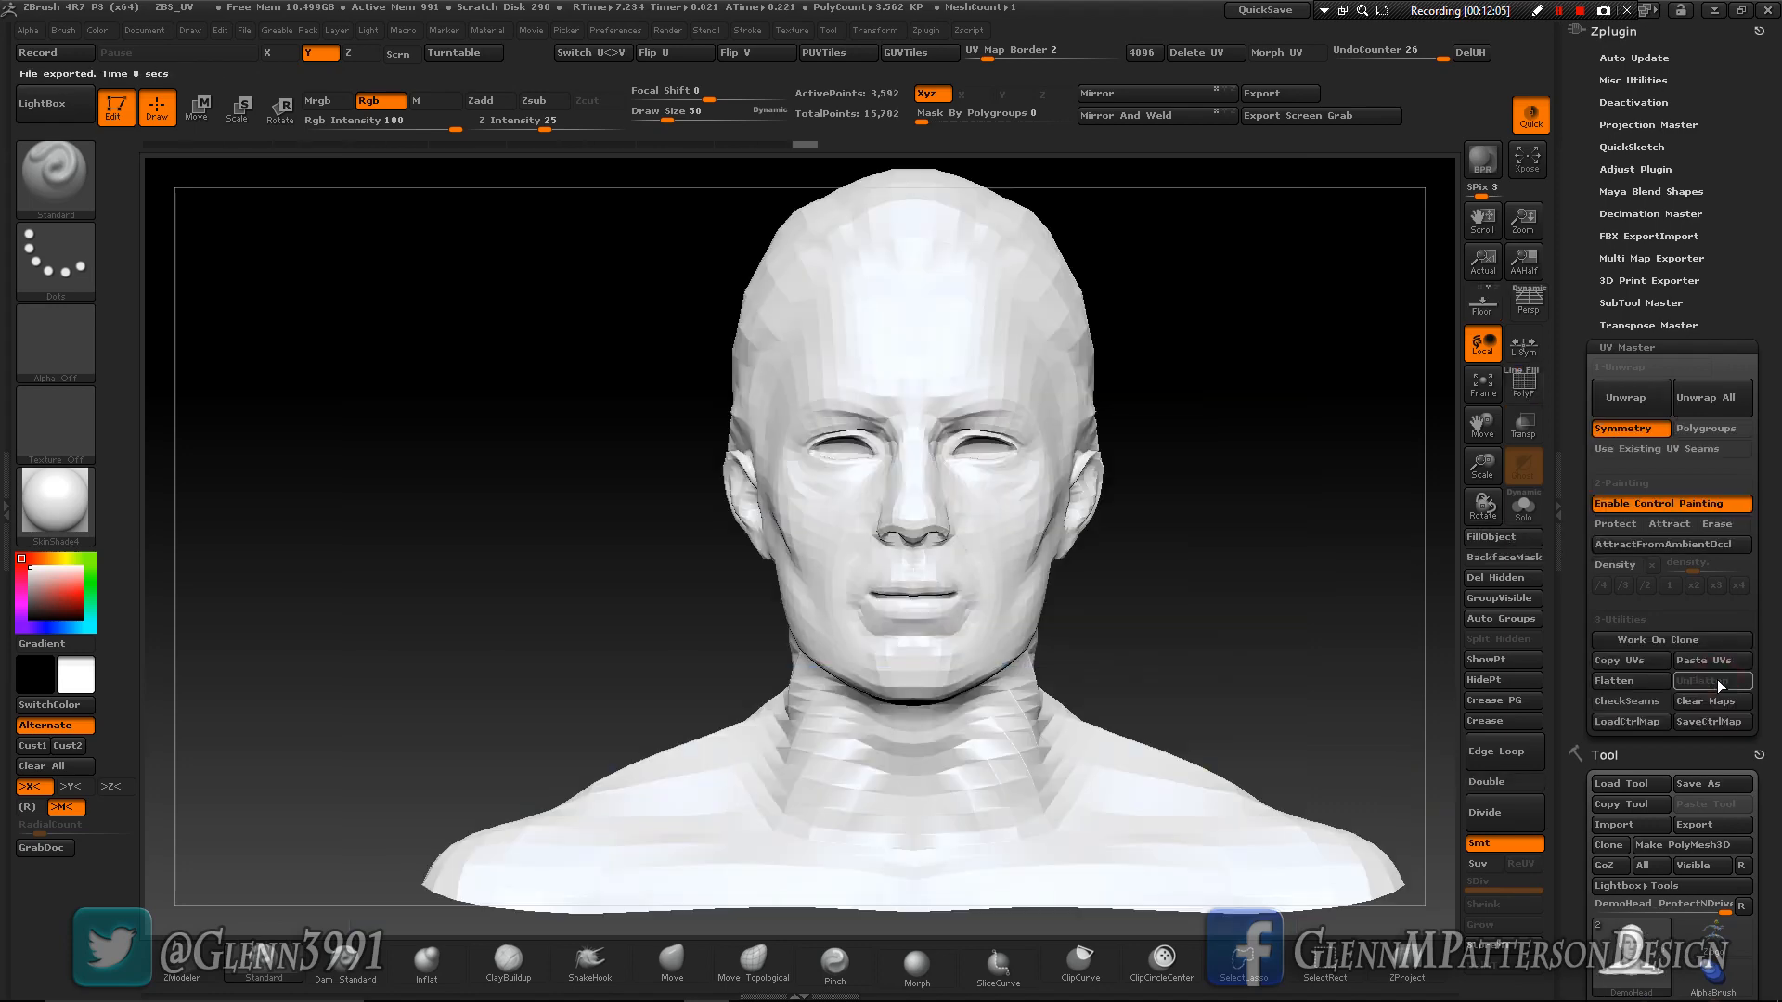
- Display the head's UV seams with CheckSeams and examine the model from several angles
{"action": "left_click", "coordinate": [1626, 700]}
{"action": "left_click_drag", "start_coordinate": [1096, 777], "coordinate": [1045, 802]}
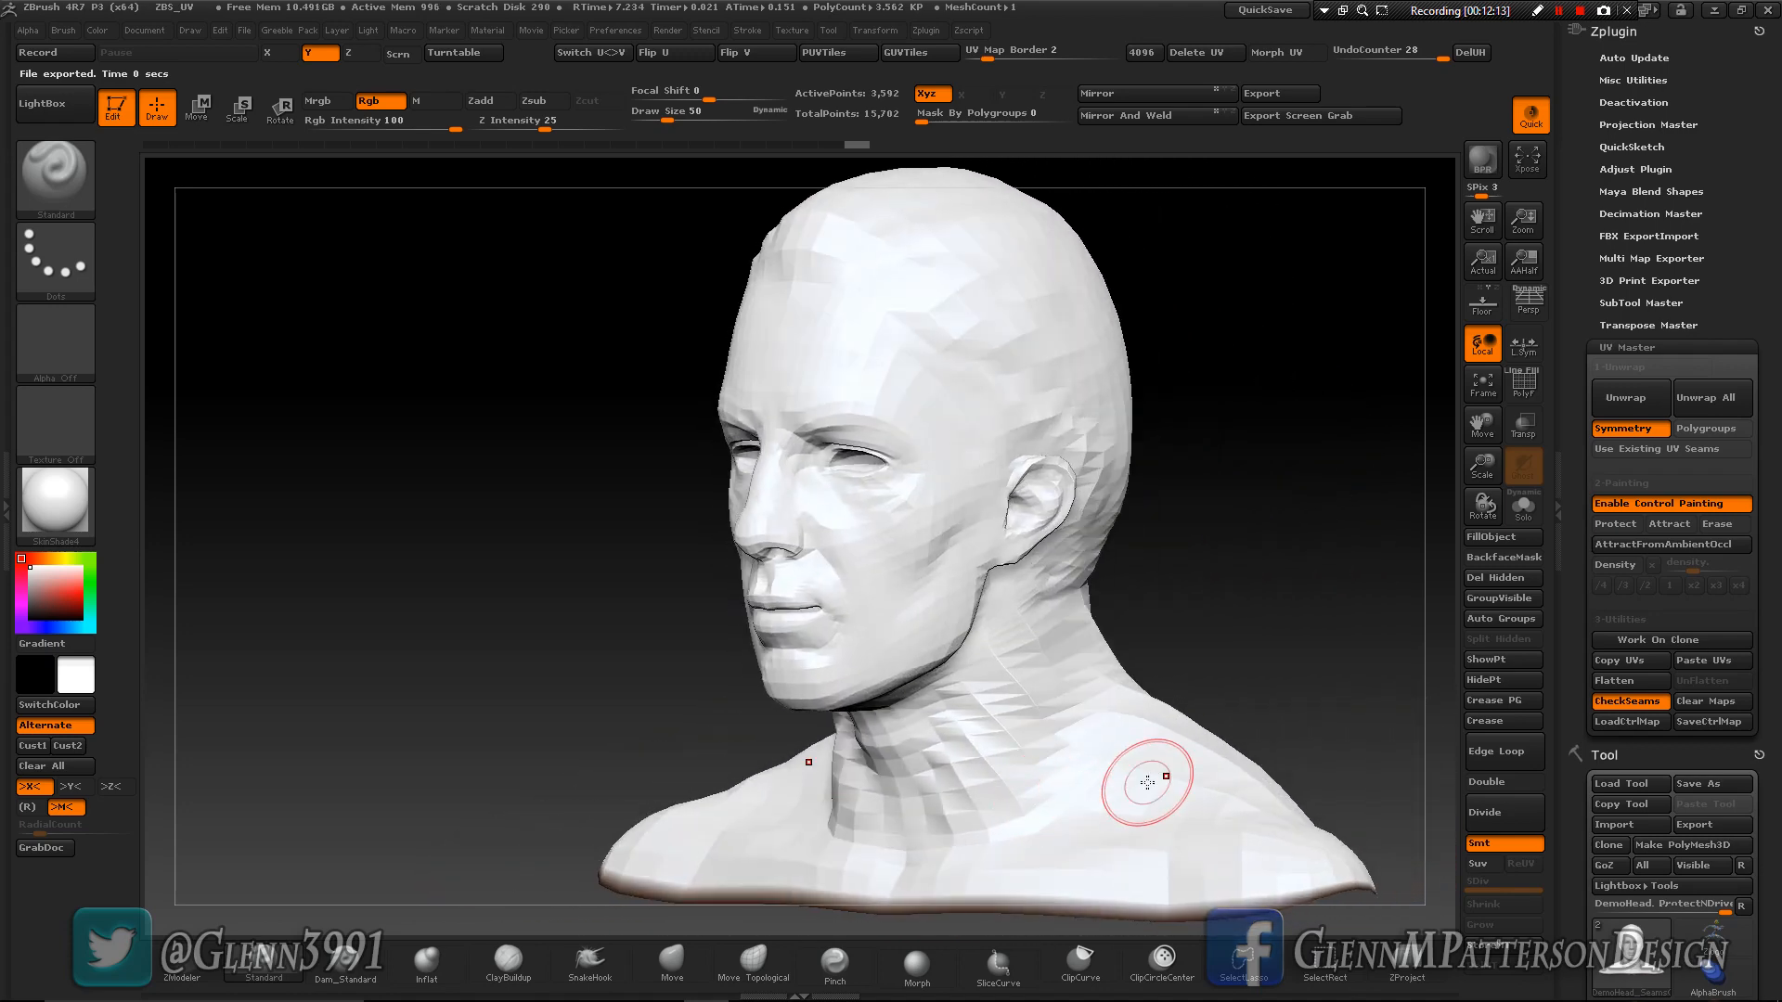
{"action": "mouse_move", "coordinate": [963, 843]}
{"action": "right_mouse_down"}
{"action": "mouse_move", "coordinate": [1160, 849]}
{"action": "mouse_move", "coordinate": [1030, 847]}
{"action": "right_mouse_up"}
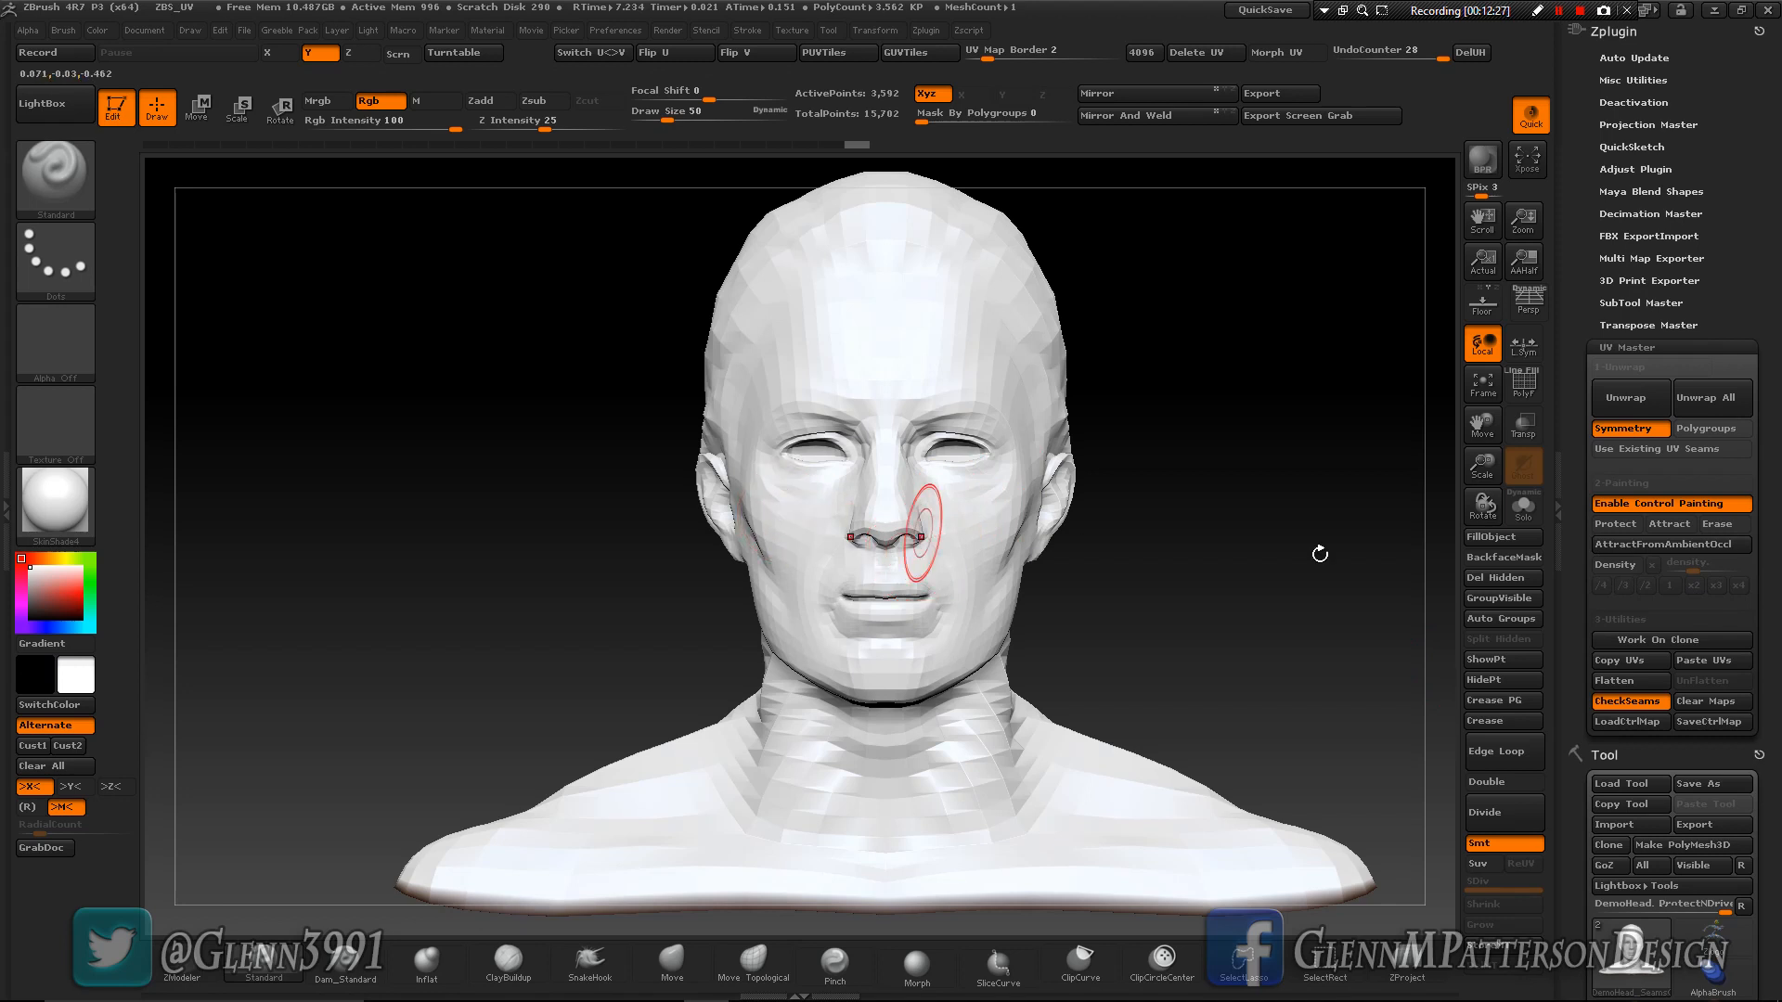
- Fill the whole head with Density 2 control colour and paint the face and ears at density 4
{"action": "left_click", "coordinate": [1615, 564]}
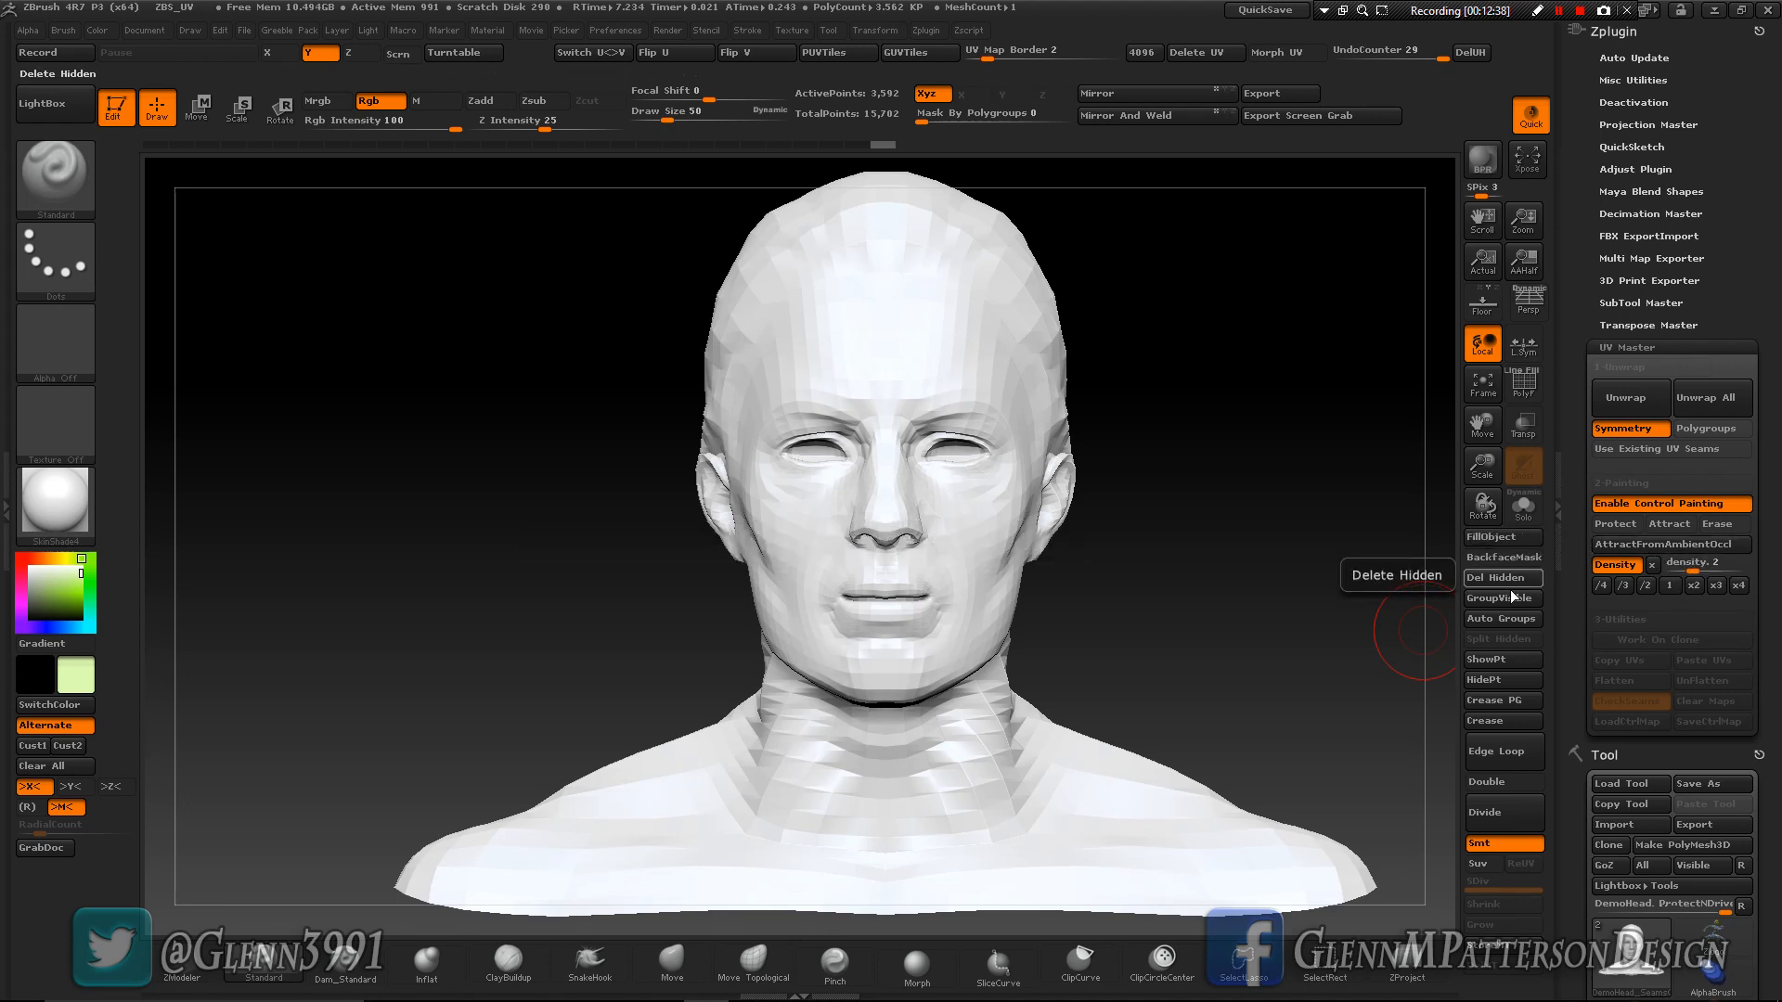
{"action": "left_click", "coordinate": [1507, 538]}
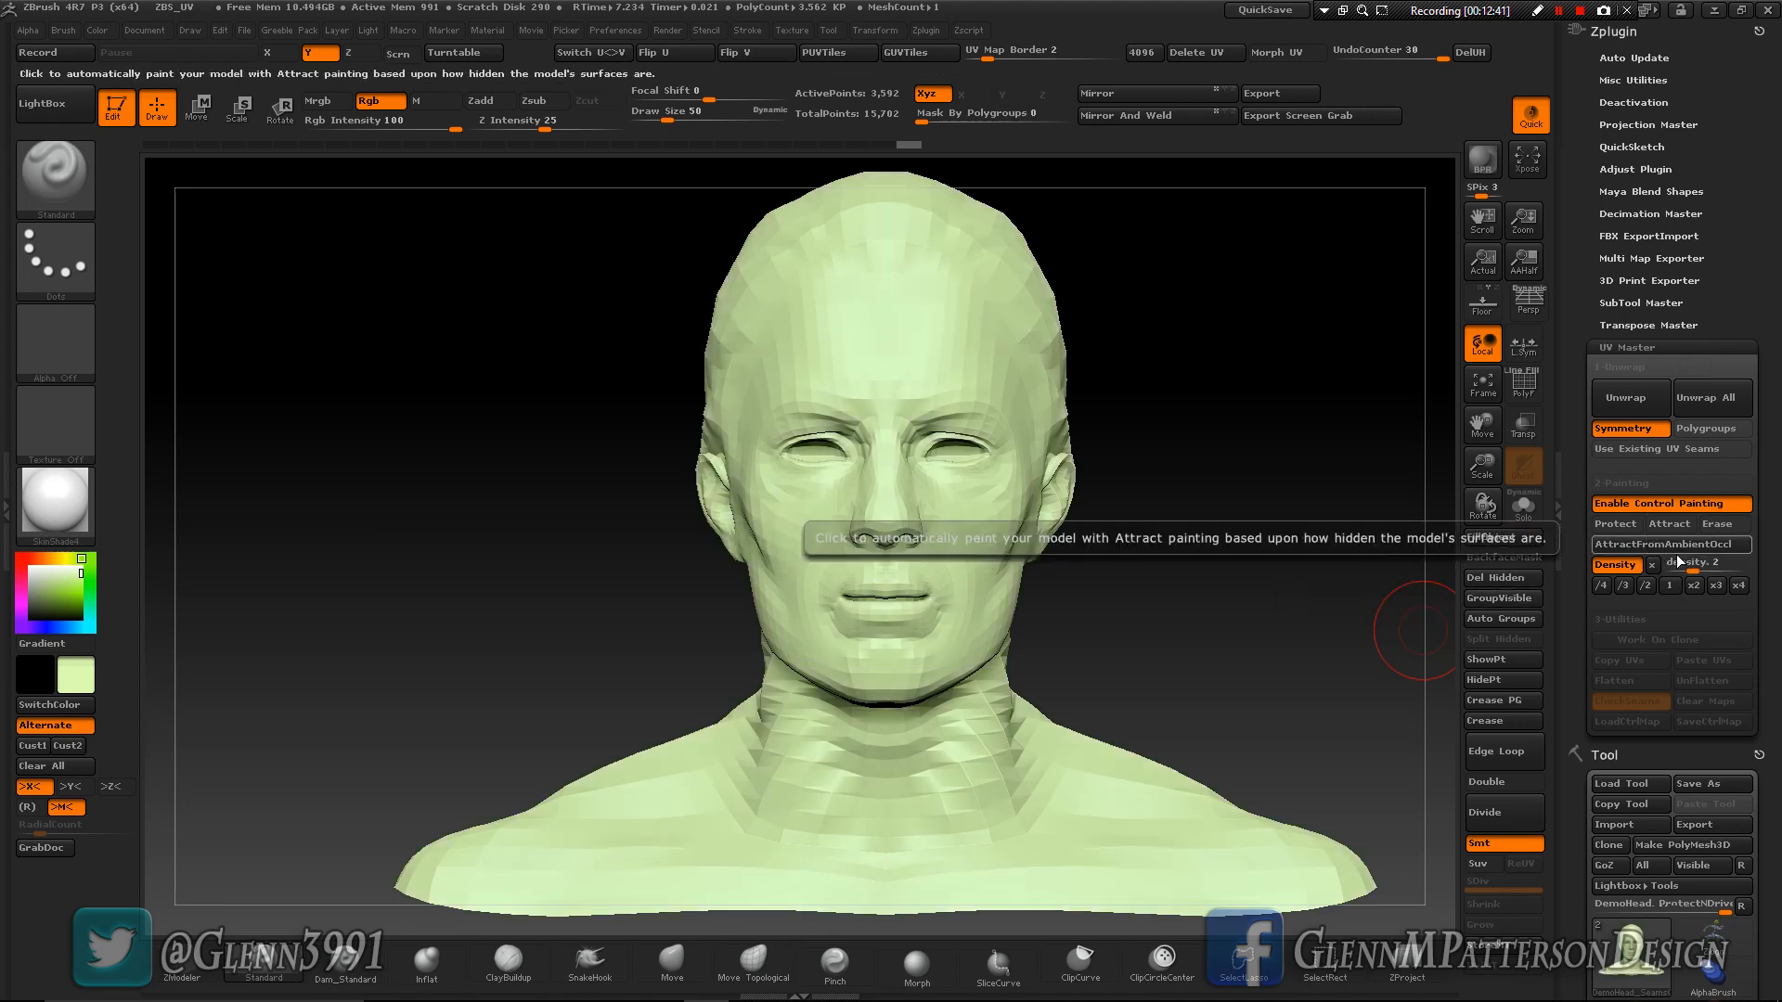
{"action": "left_click", "coordinate": [1738, 586]}
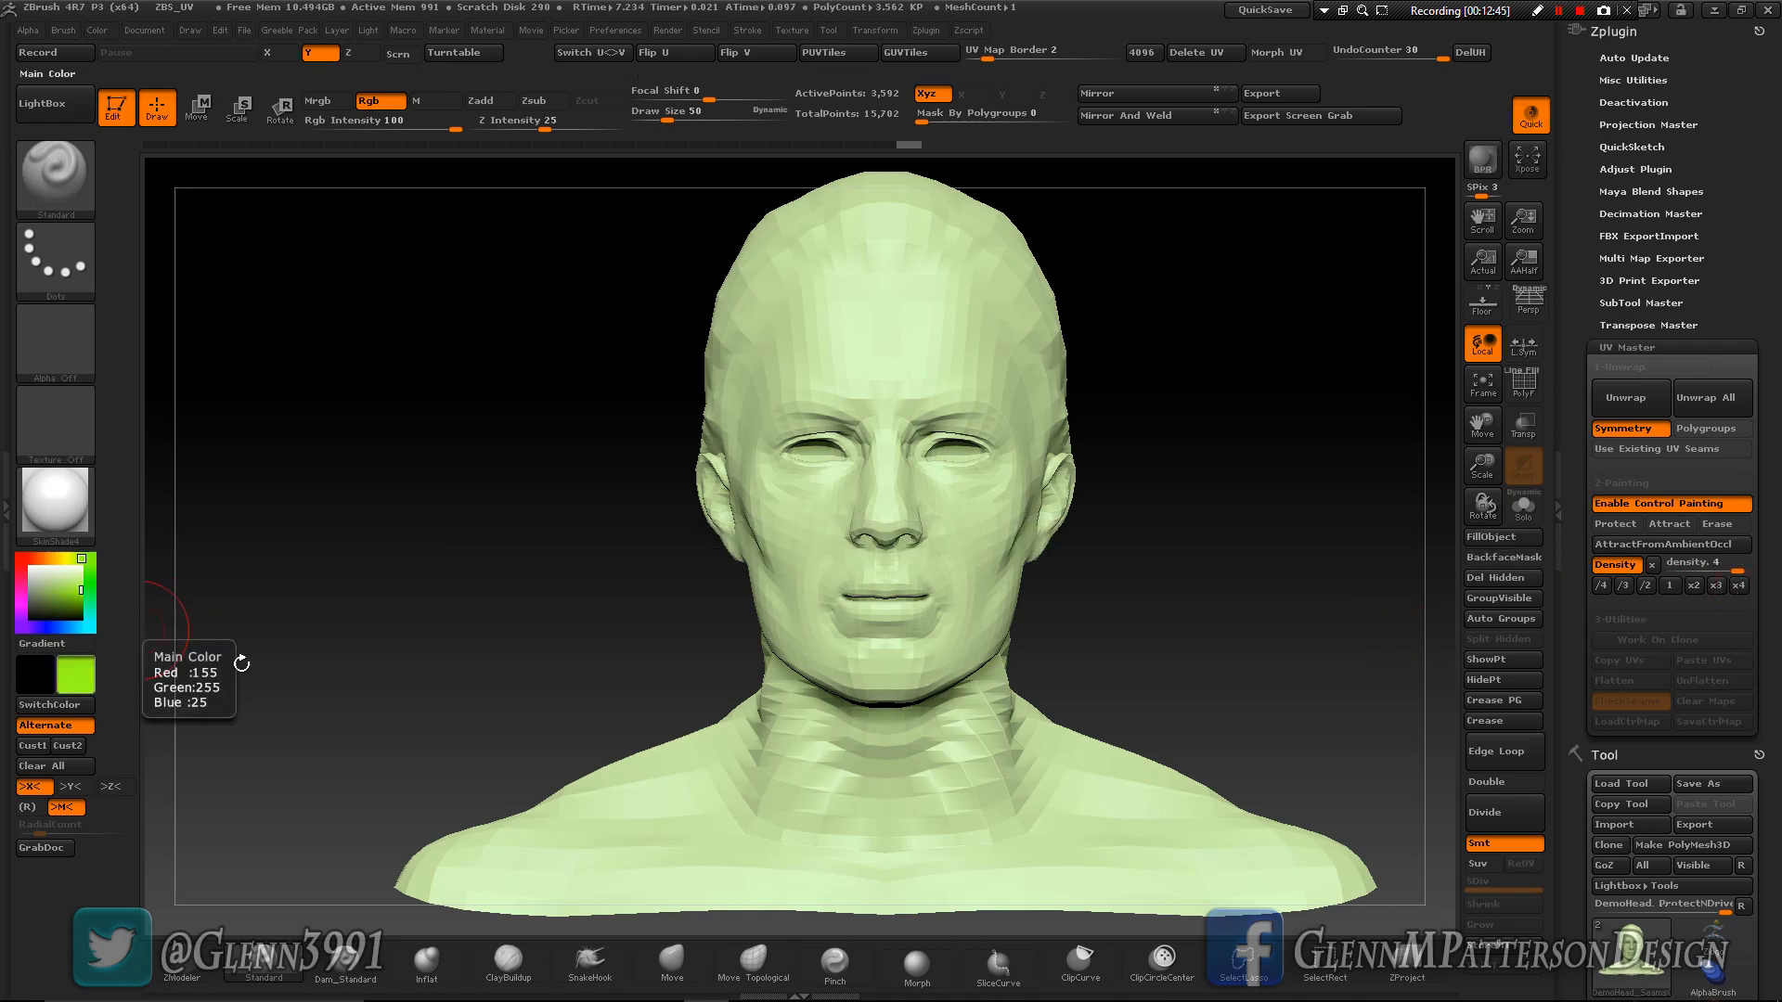
{"action": "mouse_move", "coordinate": [874, 289]}
{"action": "left_mouse_down"}
{"action": "mouse_move", "coordinate": [877, 366]}
{"action": "mouse_move", "coordinate": [821, 413]}
{"action": "mouse_move", "coordinate": [791, 390]}
{"action": "mouse_move", "coordinate": [779, 519]}
{"action": "mouse_move", "coordinate": [812, 468]}
{"action": "mouse_move", "coordinate": [868, 553]}
{"action": "mouse_move", "coordinate": [807, 631]}
{"action": "mouse_move", "coordinate": [908, 635]}
{"action": "mouse_move", "coordinate": [771, 571]}
{"action": "mouse_move", "coordinate": [742, 422]}
{"action": "mouse_move", "coordinate": [807, 279]}
{"action": "mouse_move", "coordinate": [978, 327]}
{"action": "left_mouse_up"}
{"action": "mouse_move", "coordinate": [1035, 496]}
{"action": "left_mouse_down"}
{"action": "mouse_move", "coordinate": [1011, 594]}
{"action": "mouse_move", "coordinate": [956, 673]}
{"action": "mouse_move", "coordinate": [882, 691]}
{"action": "mouse_move", "coordinate": [846, 656]}
{"action": "left_mouse_up"}
{"action": "right_click_drag", "start_coordinate": [847, 560], "coordinate": [933, 594]}
{"action": "mouse_move", "coordinate": [815, 277]}
{"action": "left_mouse_down"}
{"action": "mouse_move", "coordinate": [618, 469]}
{"action": "mouse_move", "coordinate": [659, 612]}
{"action": "mouse_move", "coordinate": [794, 700]}
{"action": "mouse_move", "coordinate": [708, 596]}
{"action": "left_mouse_up"}
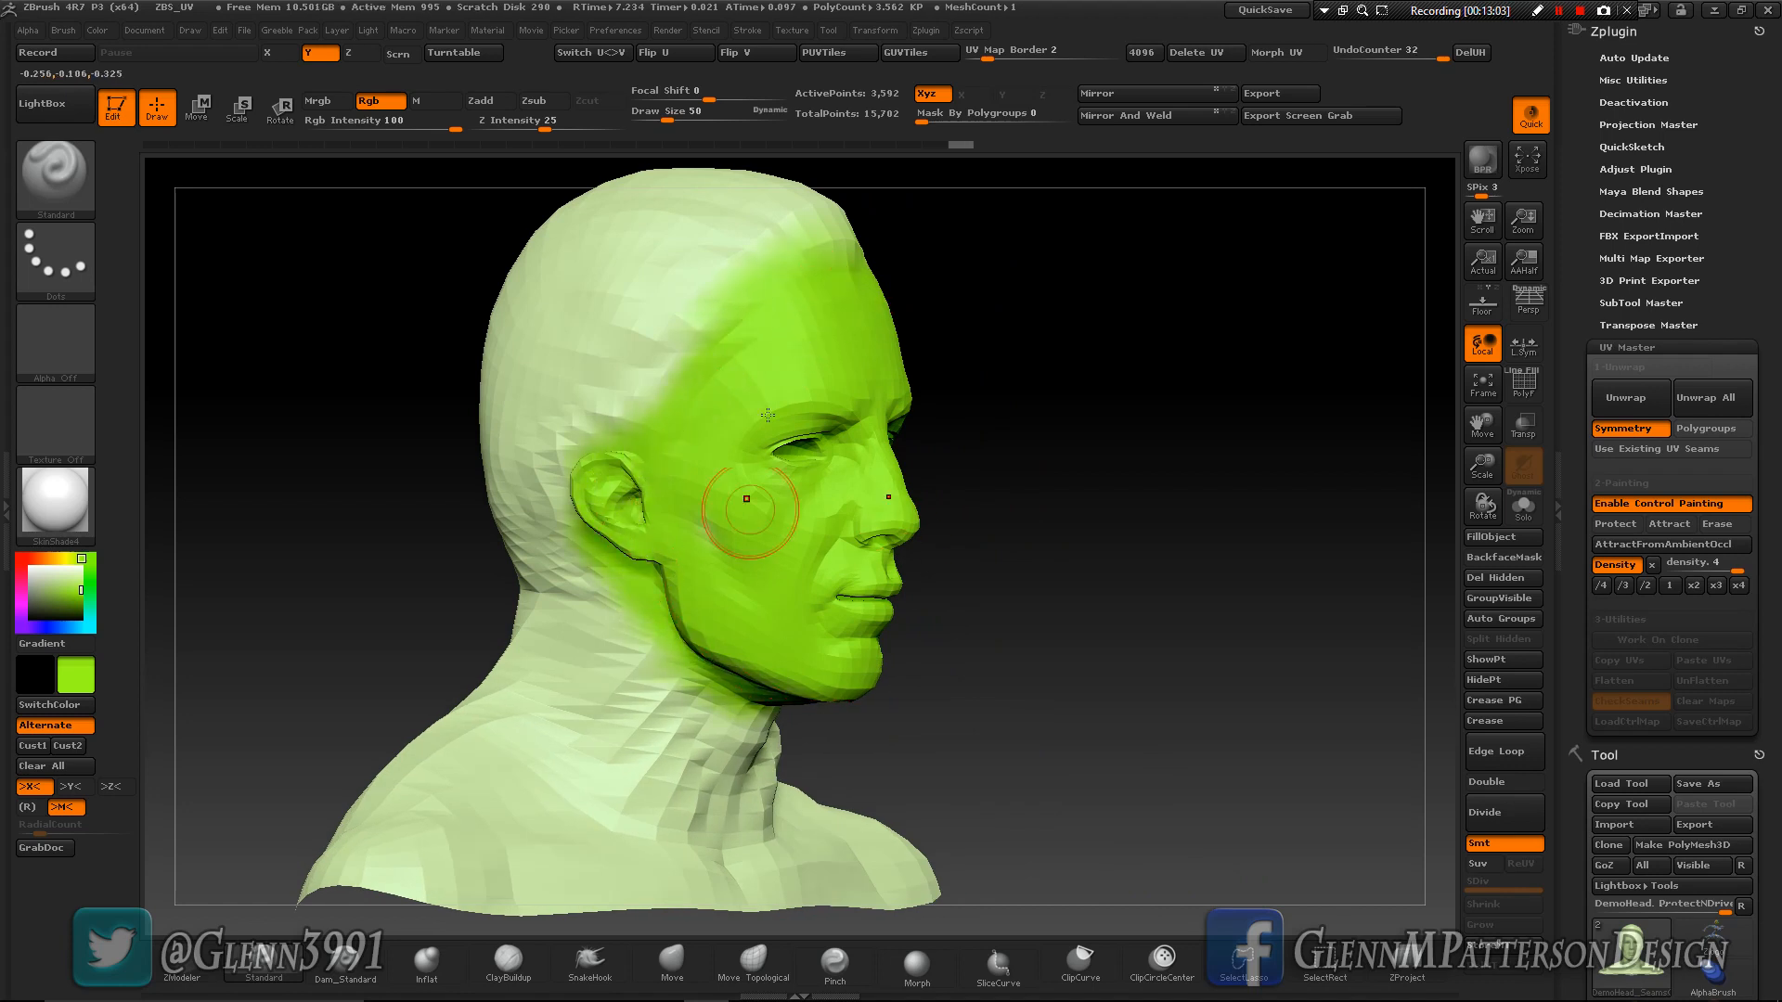
- Smooth the density colour transition around the forehead, temples, cheeks and jaw
{"action": "key", "text": "shift"}
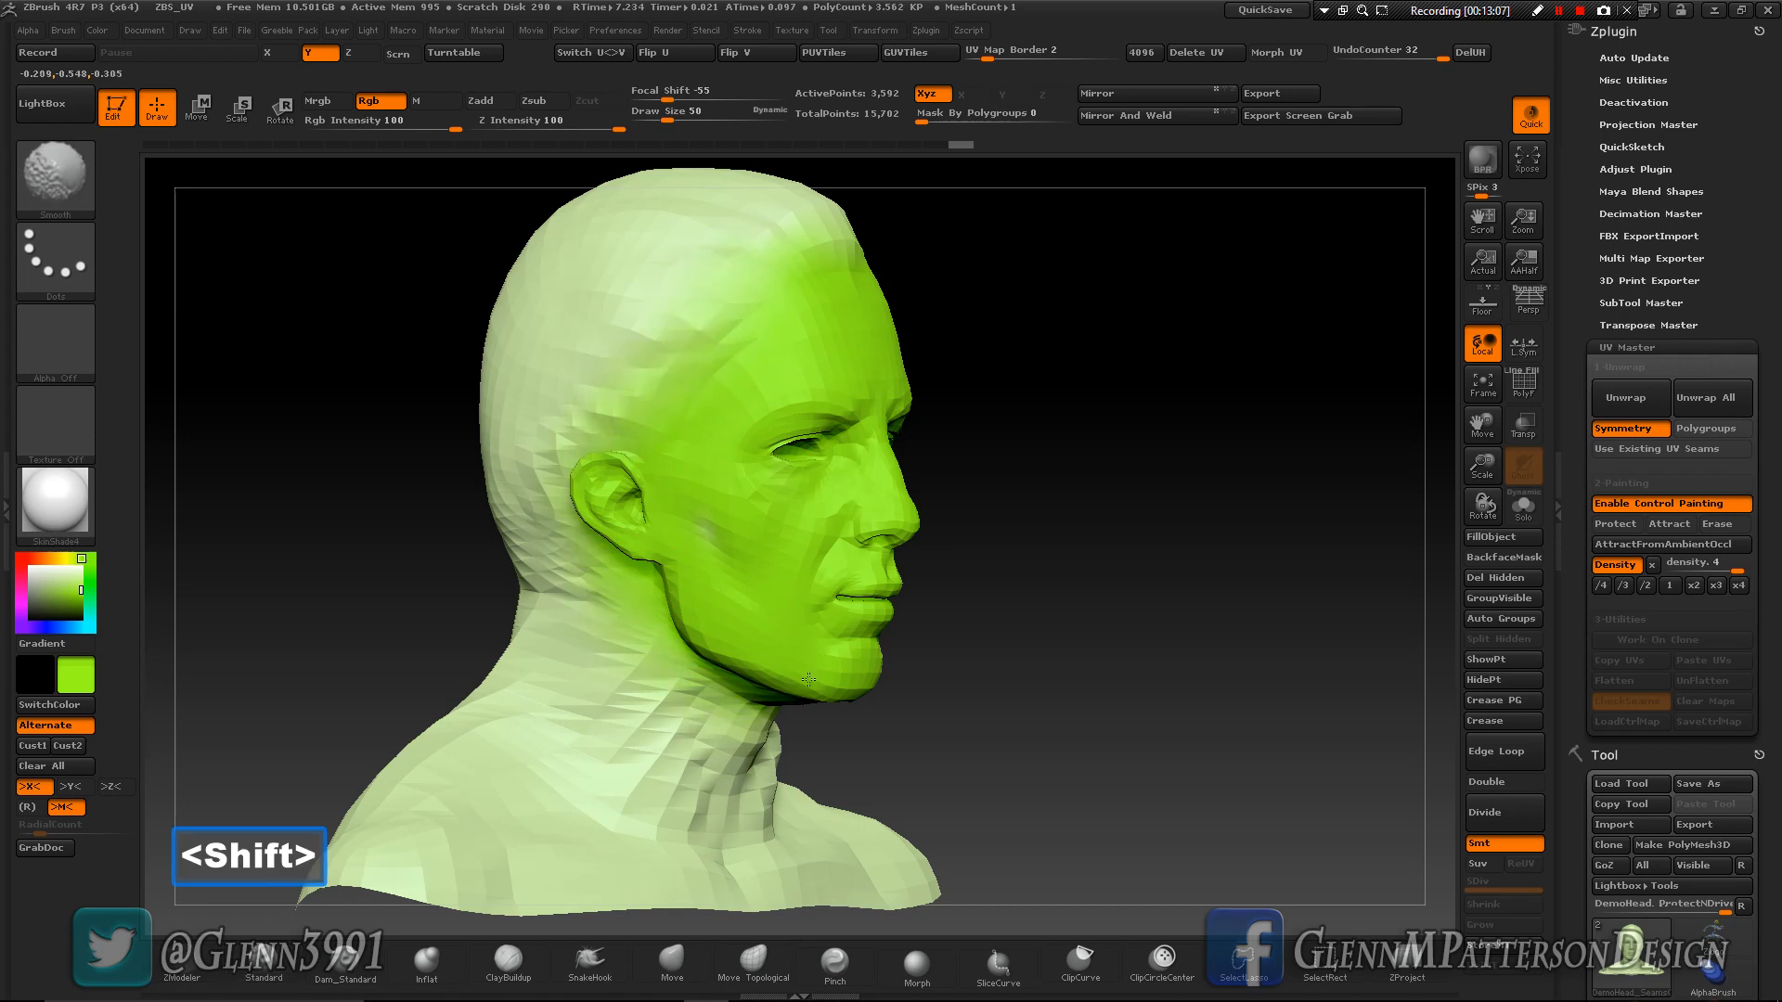
{"action": "mouse_move", "coordinate": [842, 279]}
{"action": "left_mouse_down", "text": "shift"}
{"action": "mouse_move", "coordinate": [843, 238]}
{"action": "mouse_move", "coordinate": [810, 237]}
{"action": "left_mouse_up", "text": "shift"}
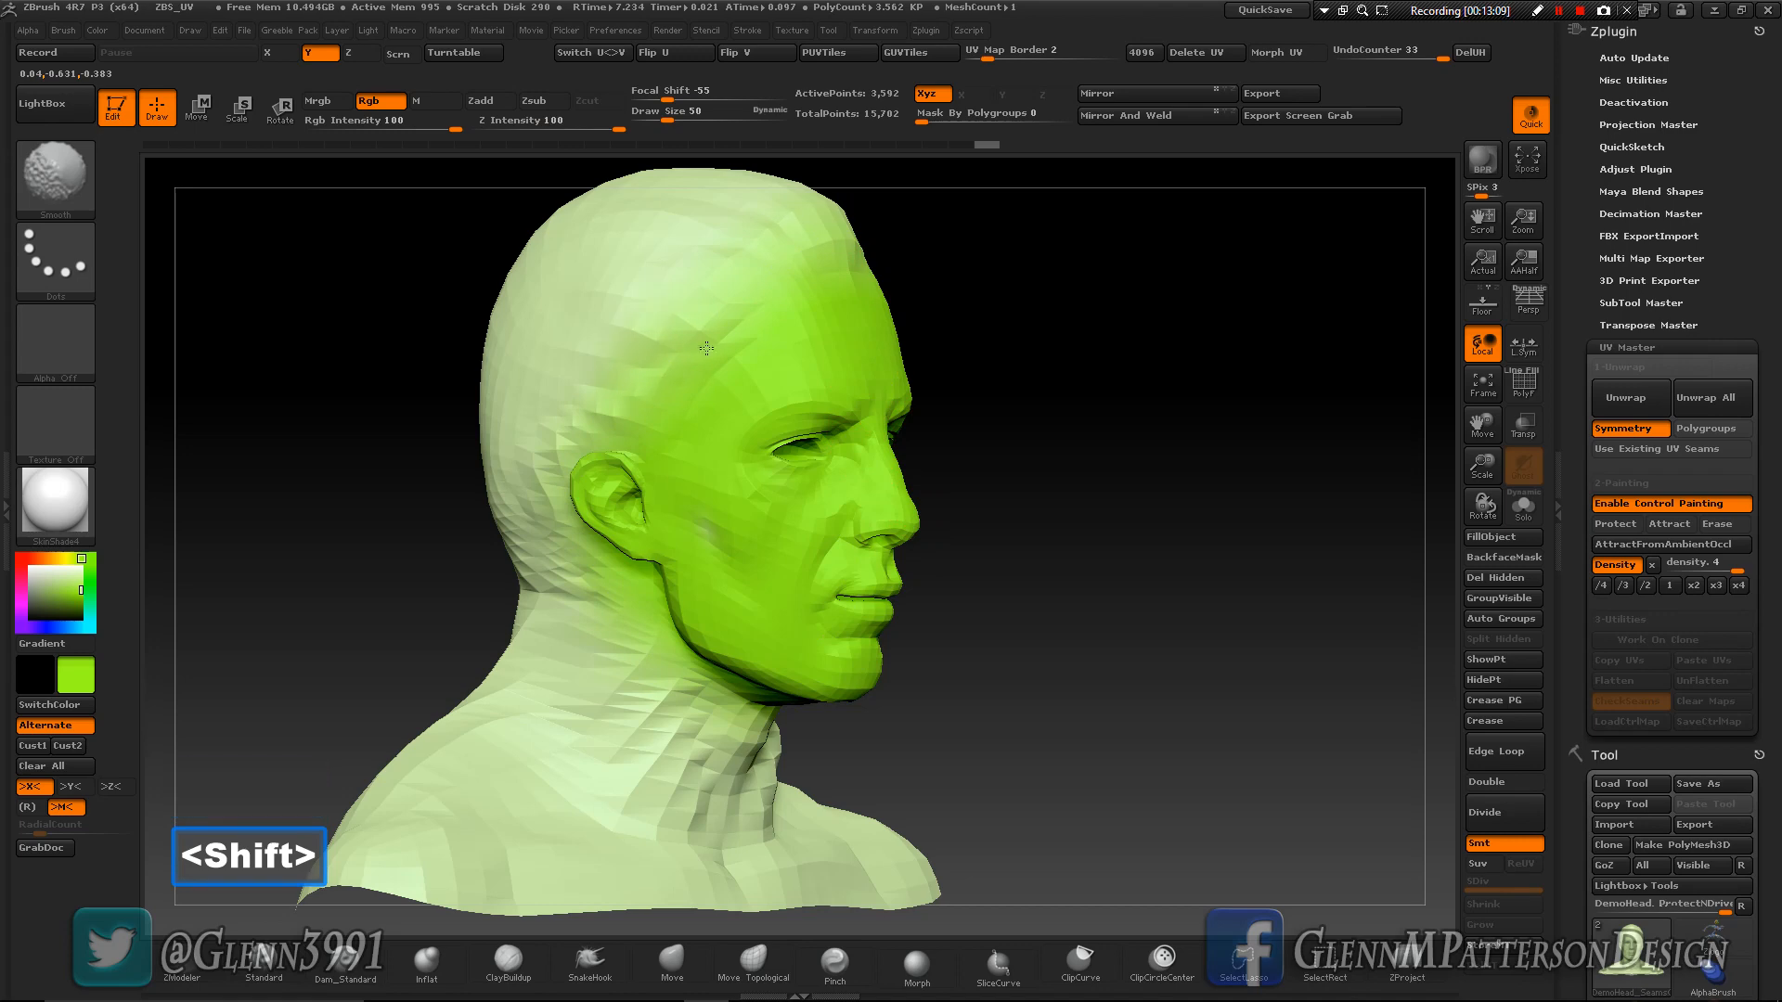
{"action": "left_click_drag", "start_coordinate": [659, 349], "coordinate": [663, 354], "text": "shift"}
{"action": "right_click_drag", "start_coordinate": [801, 371], "coordinate": [644, 366]}
{"action": "left_click_drag", "start_coordinate": [842, 321], "coordinate": [965, 451], "text": "shift"}
{"action": "left_click_drag", "start_coordinate": [833, 718], "coordinate": [801, 712], "text": "shift"}
{"action": "mouse_move", "coordinate": [835, 523]}
{"action": "right_mouse_down"}
{"action": "mouse_move", "coordinate": [832, 504]}
{"action": "mouse_move", "coordinate": [938, 509]}
{"action": "right_mouse_up"}
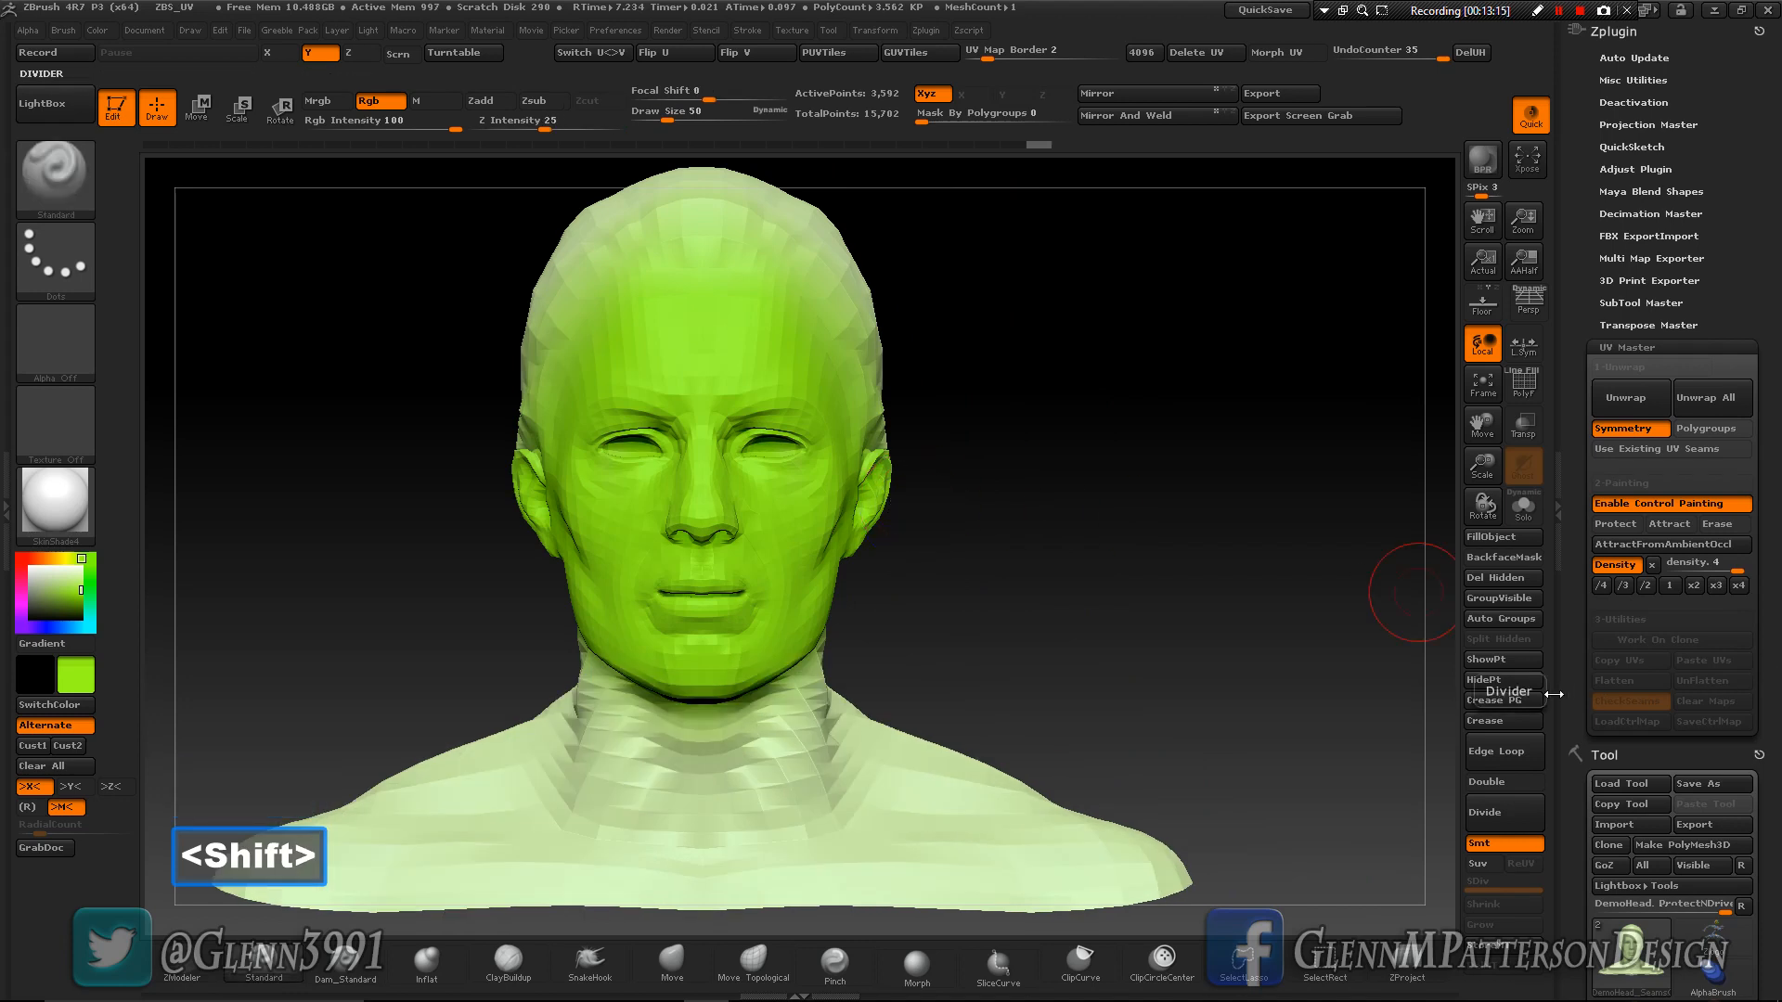
- Unwrap the head again with the density painting, and check its flattened UV layout before restoring the model
{"action": "left_click", "coordinate": [1647, 407]}
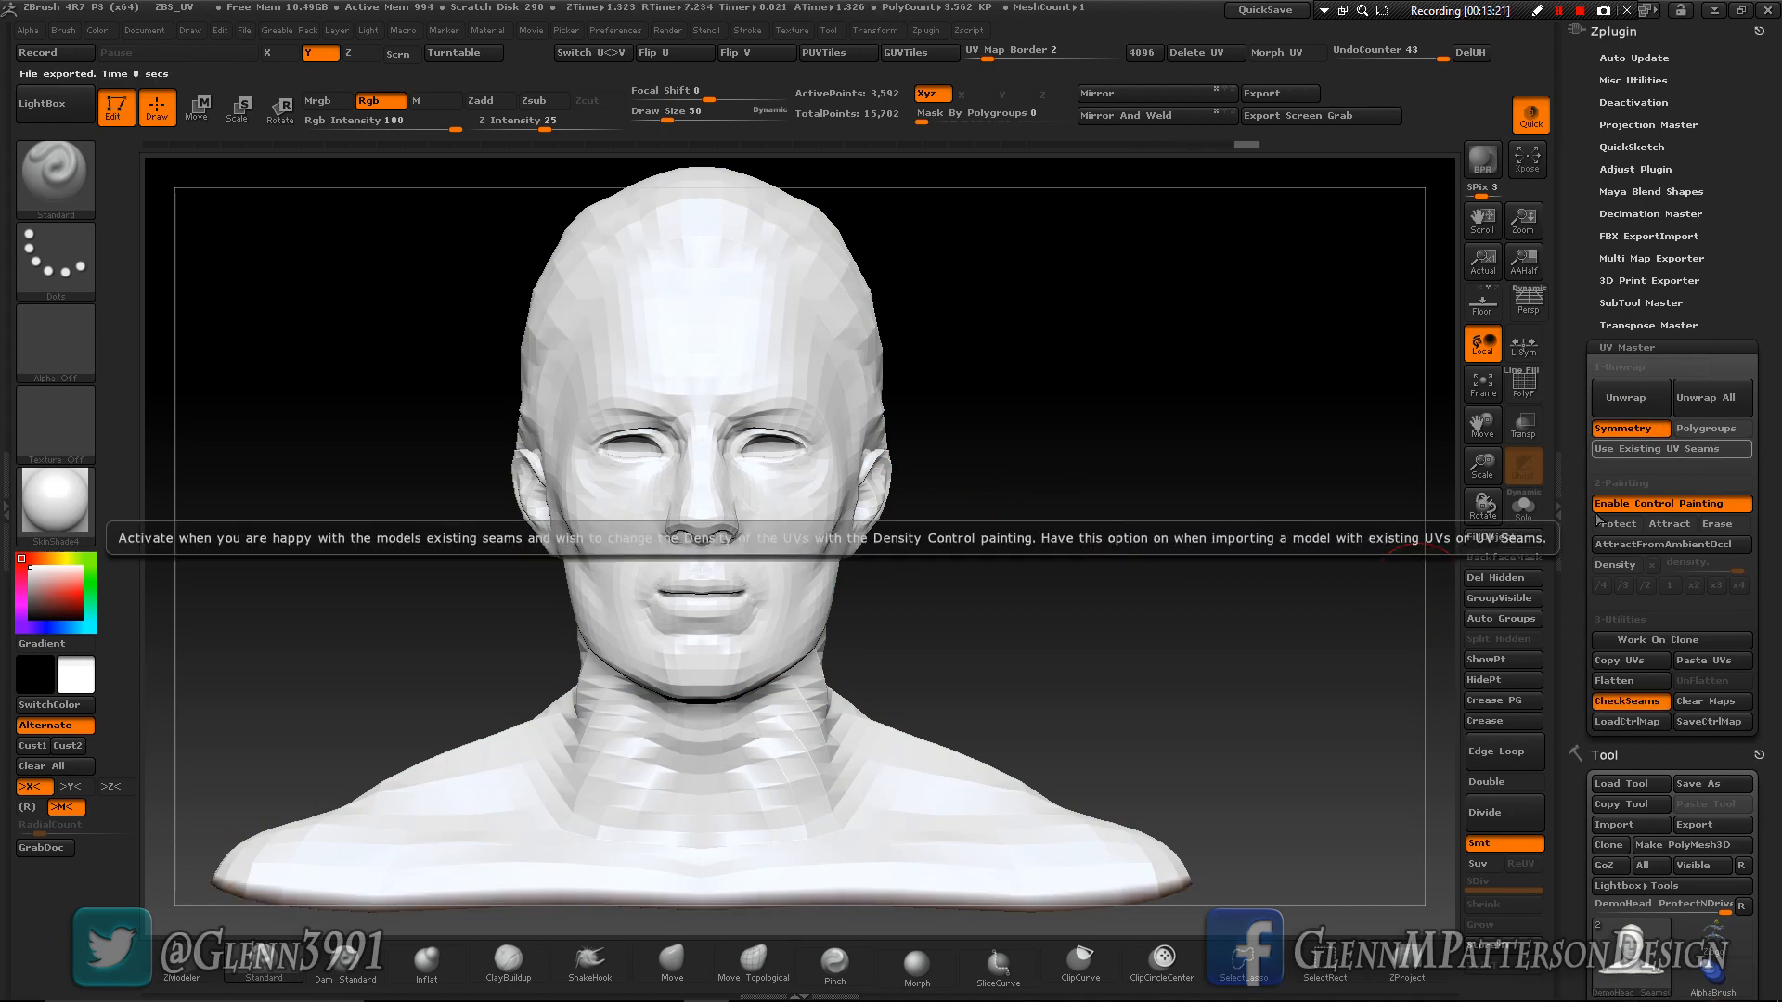
{"action": "left_click", "coordinate": [1624, 683]}
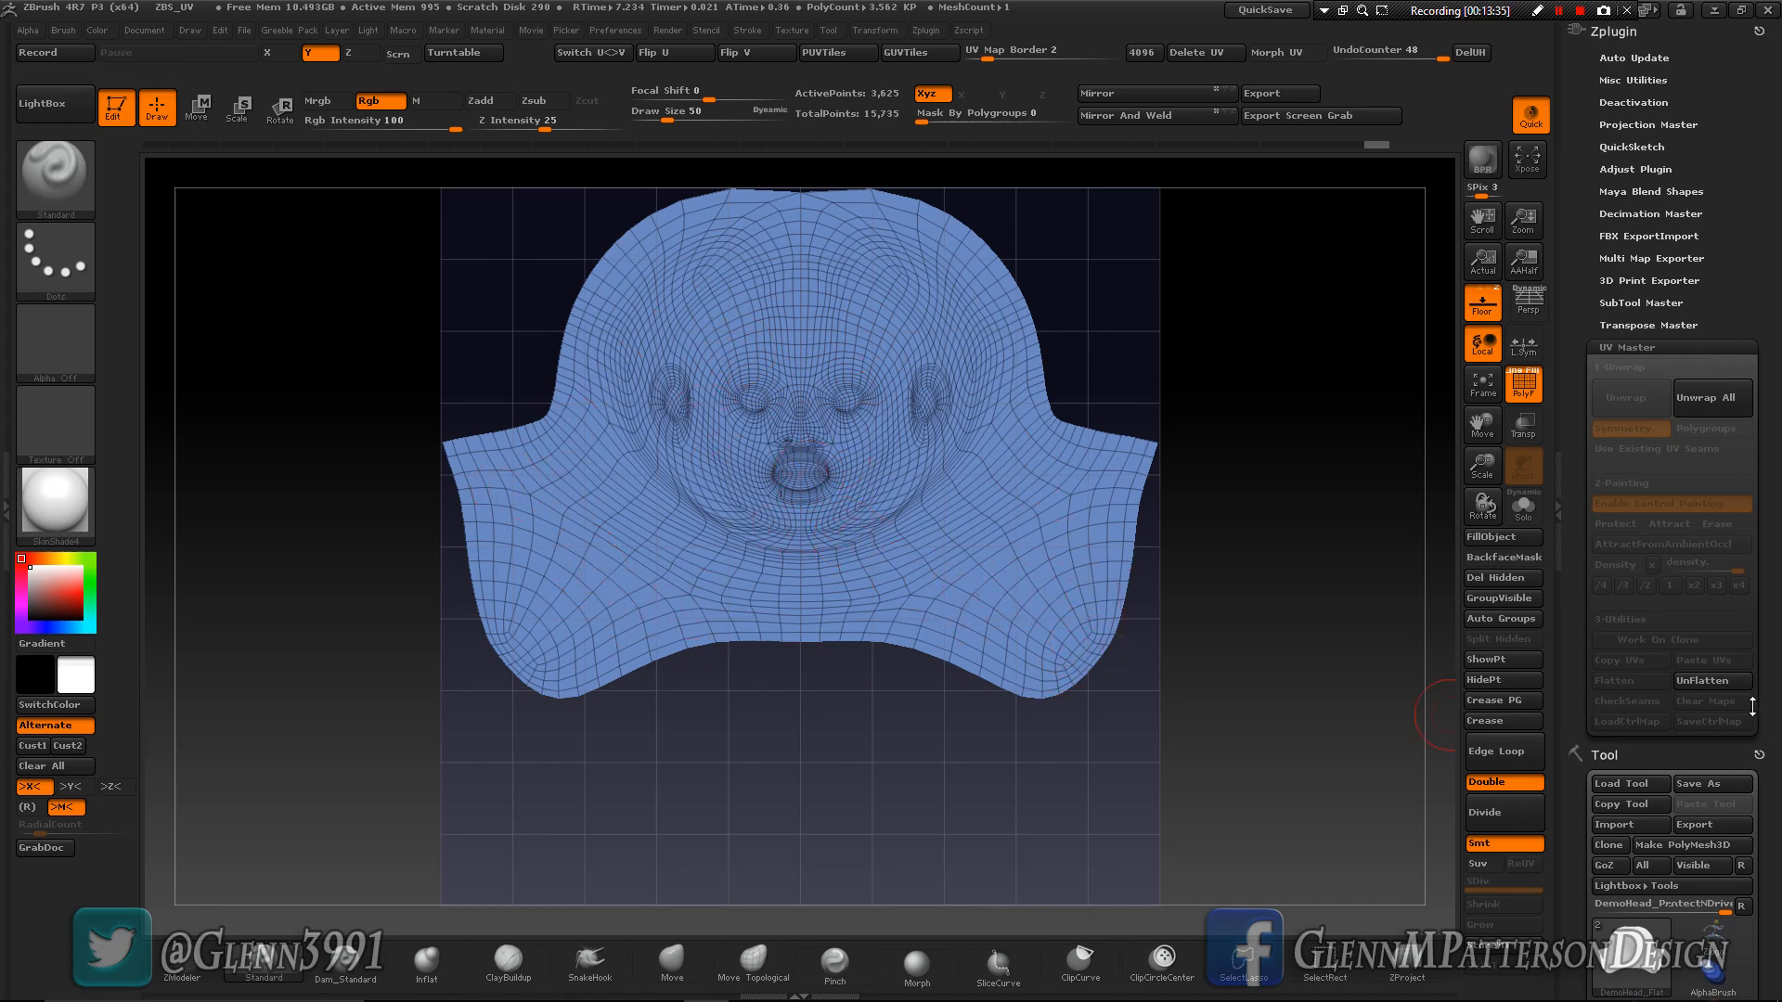
{"action": "left_click", "coordinate": [1701, 681]}
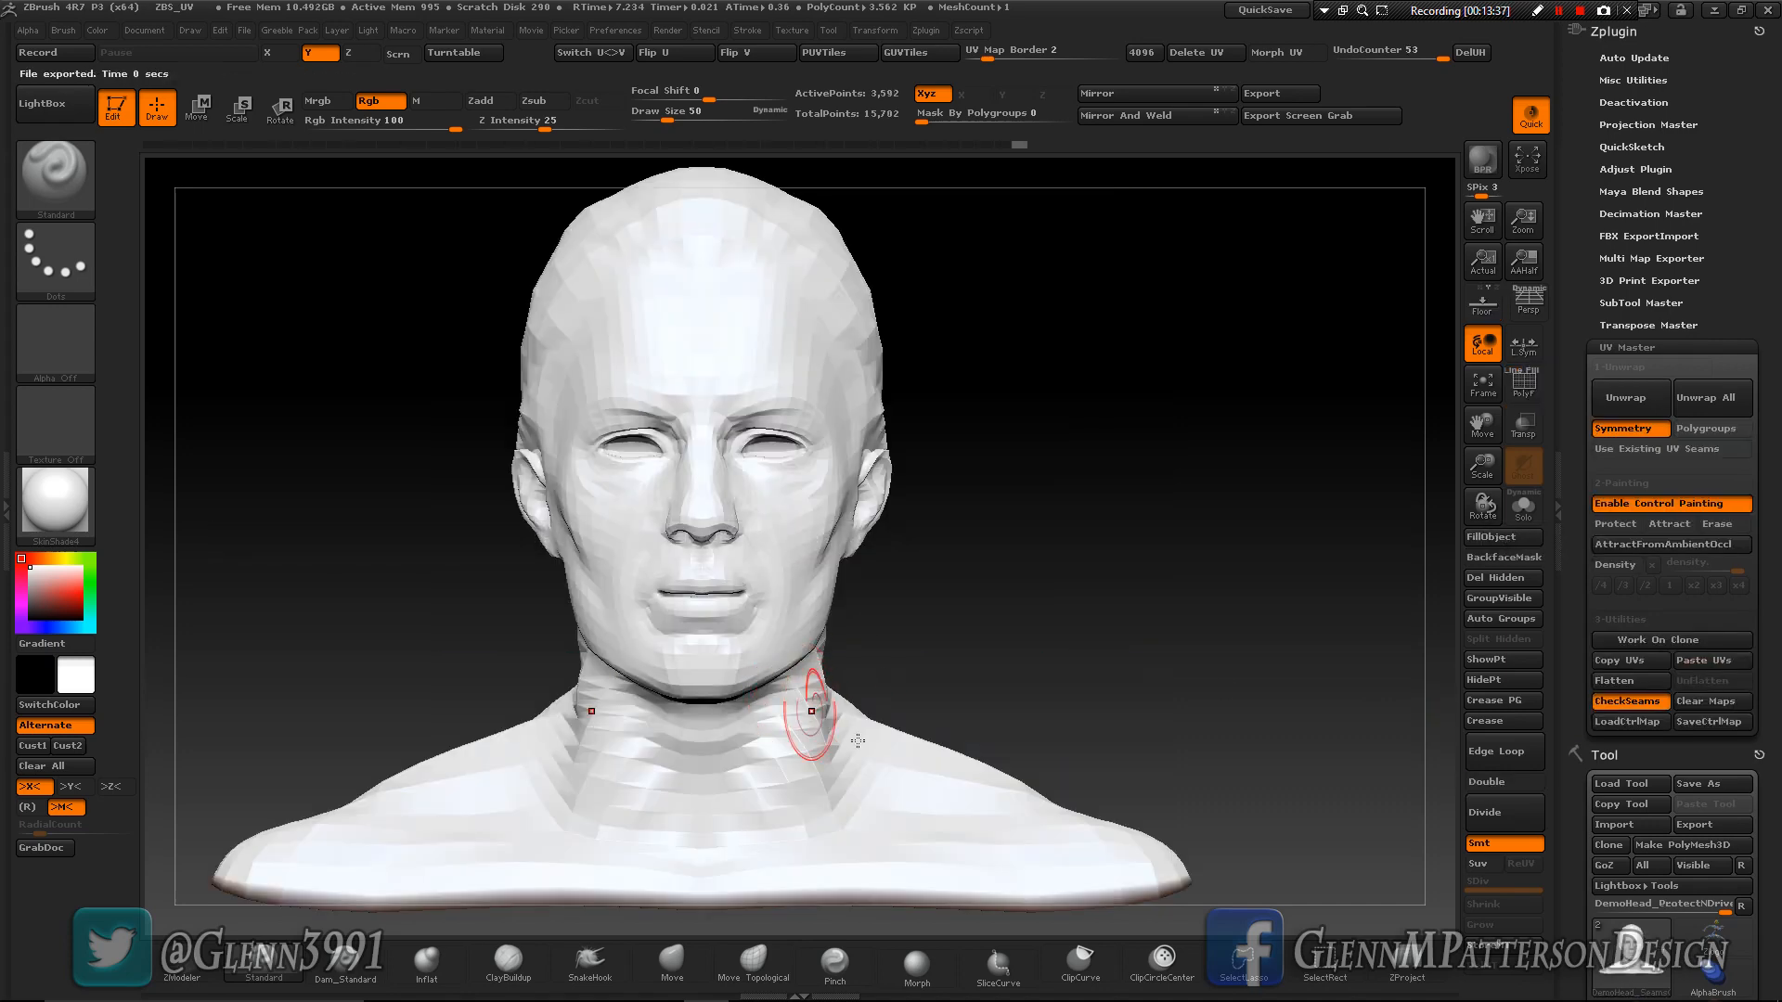
{"action": "left_click_drag", "start_coordinate": [1086, 648], "coordinate": [1066, 673]}
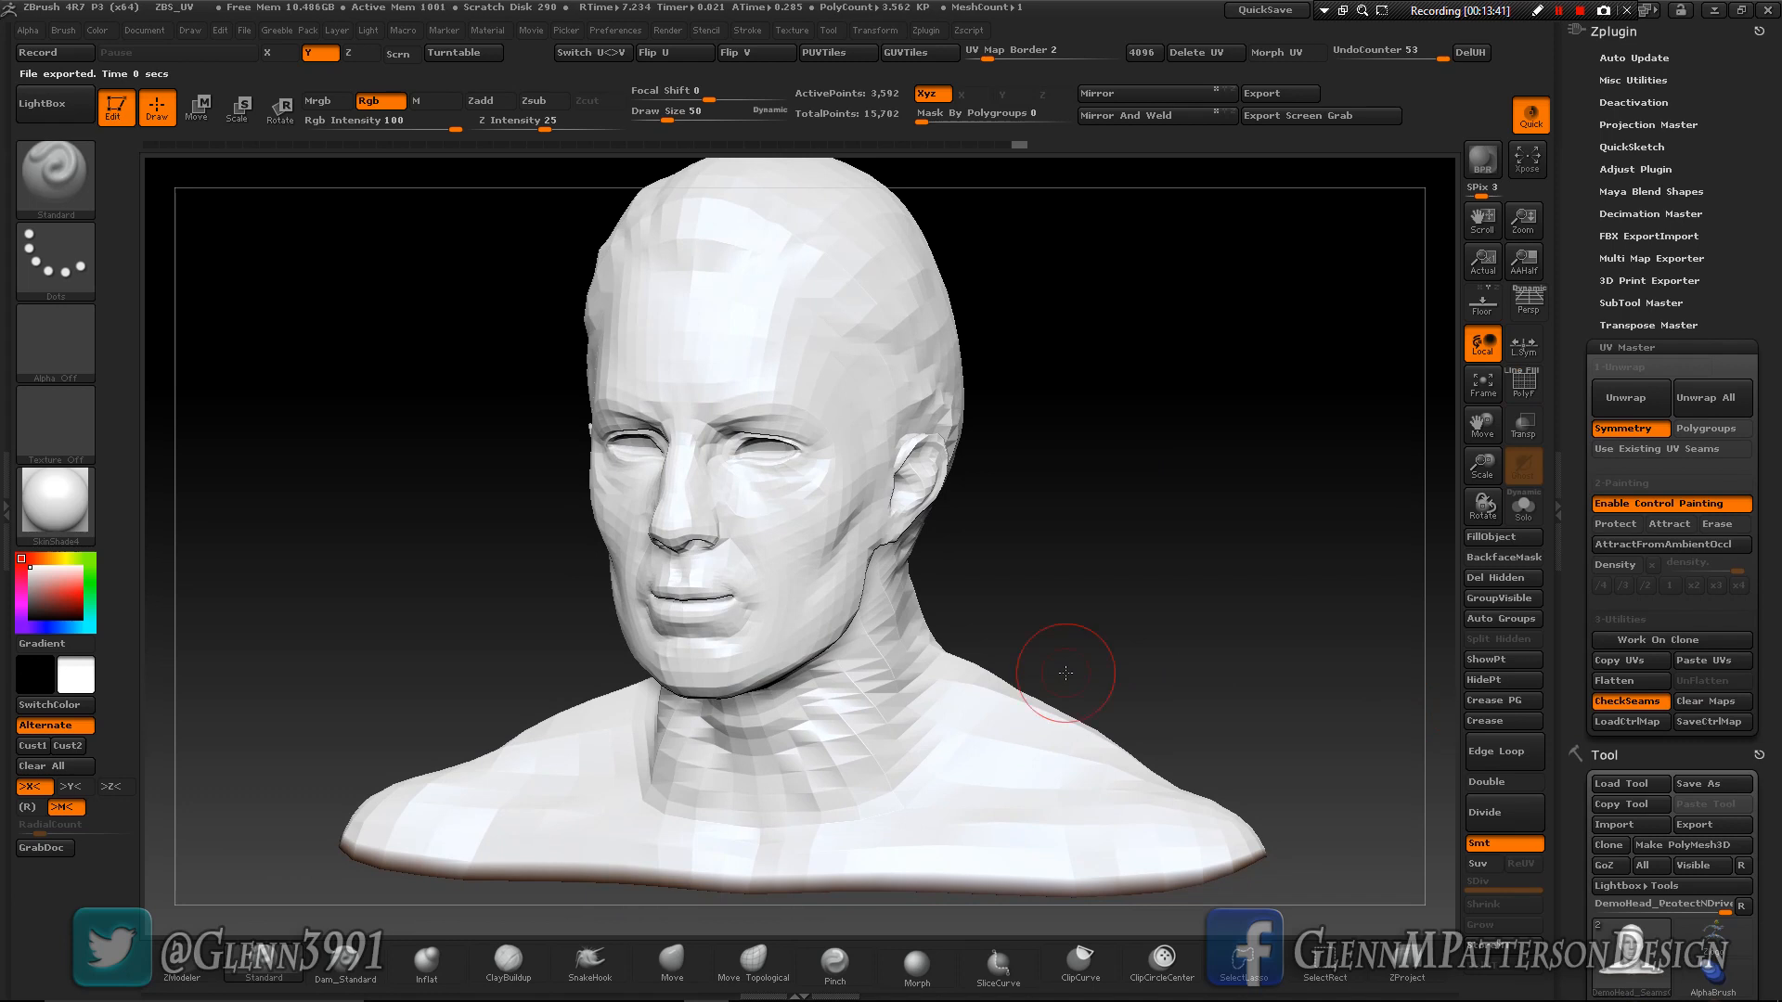
- Switch to the SCI_FI_CUBE_UV_LOW tool and display its polygon wireframe with Dynamic Subdivision turned off
{"action": "left_click", "coordinate": [1711, 665]}
{"action": "left_click_drag", "start_coordinate": [1778, 530], "coordinate": [1778, 336]}
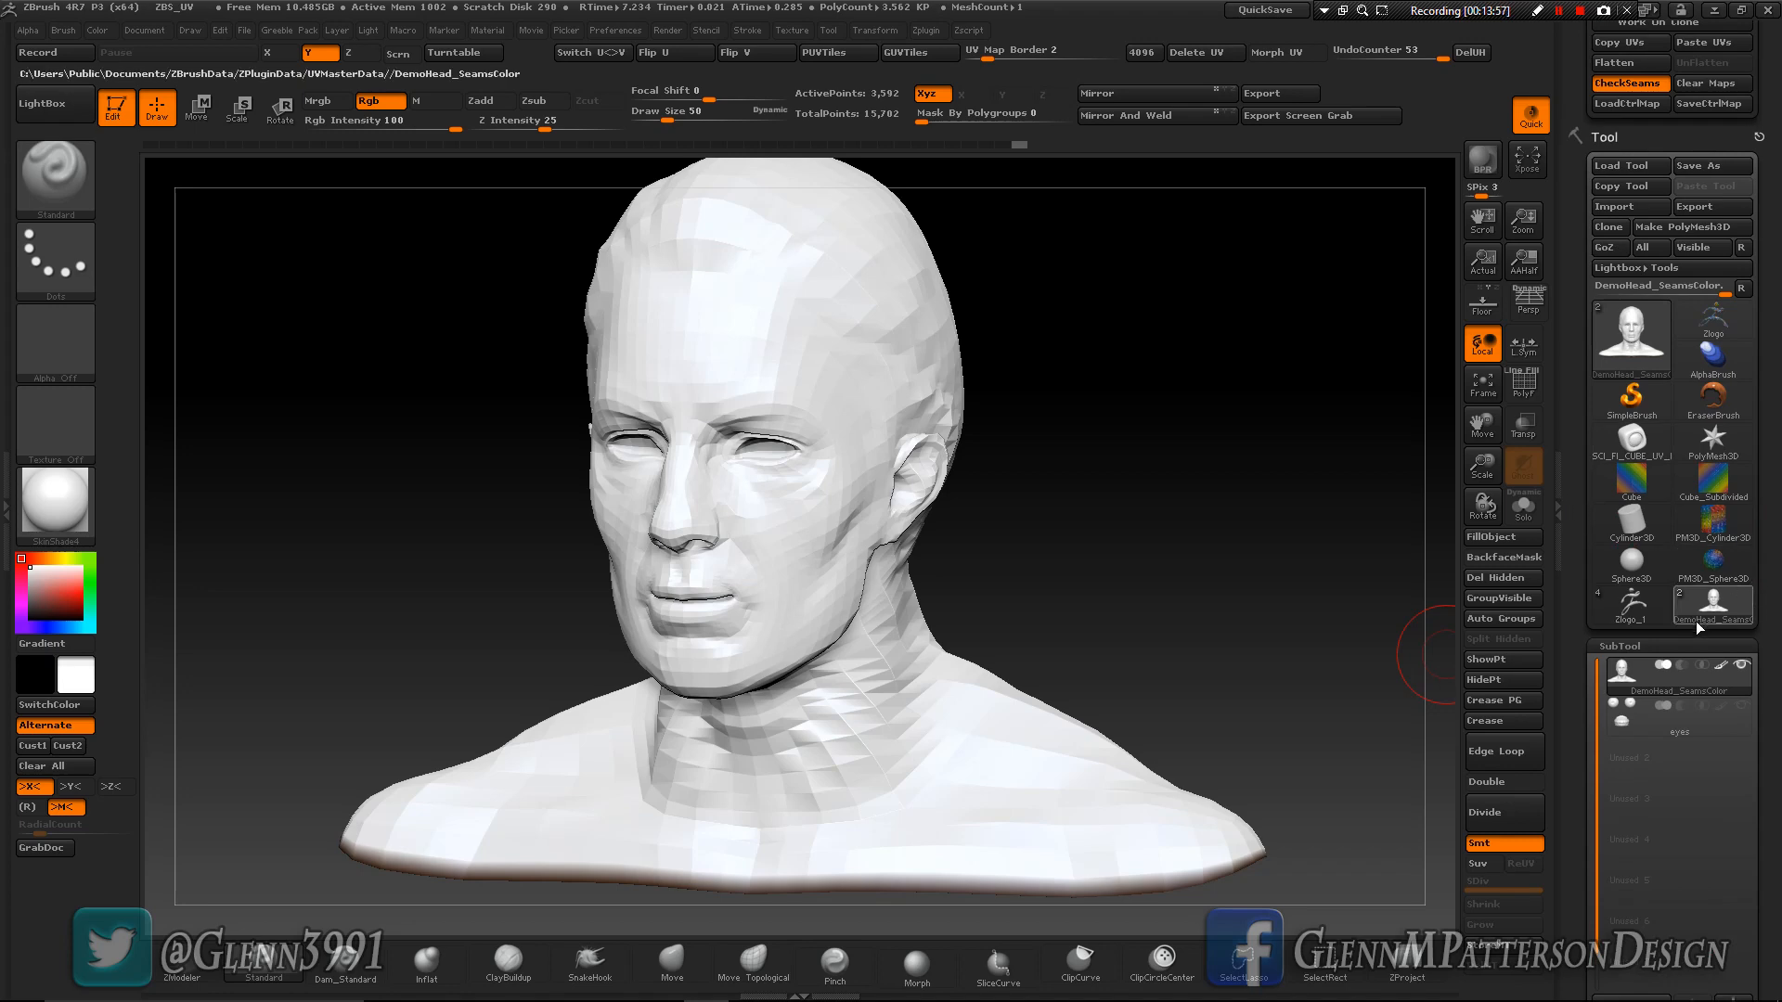
{"action": "left_click", "coordinate": [1632, 441]}
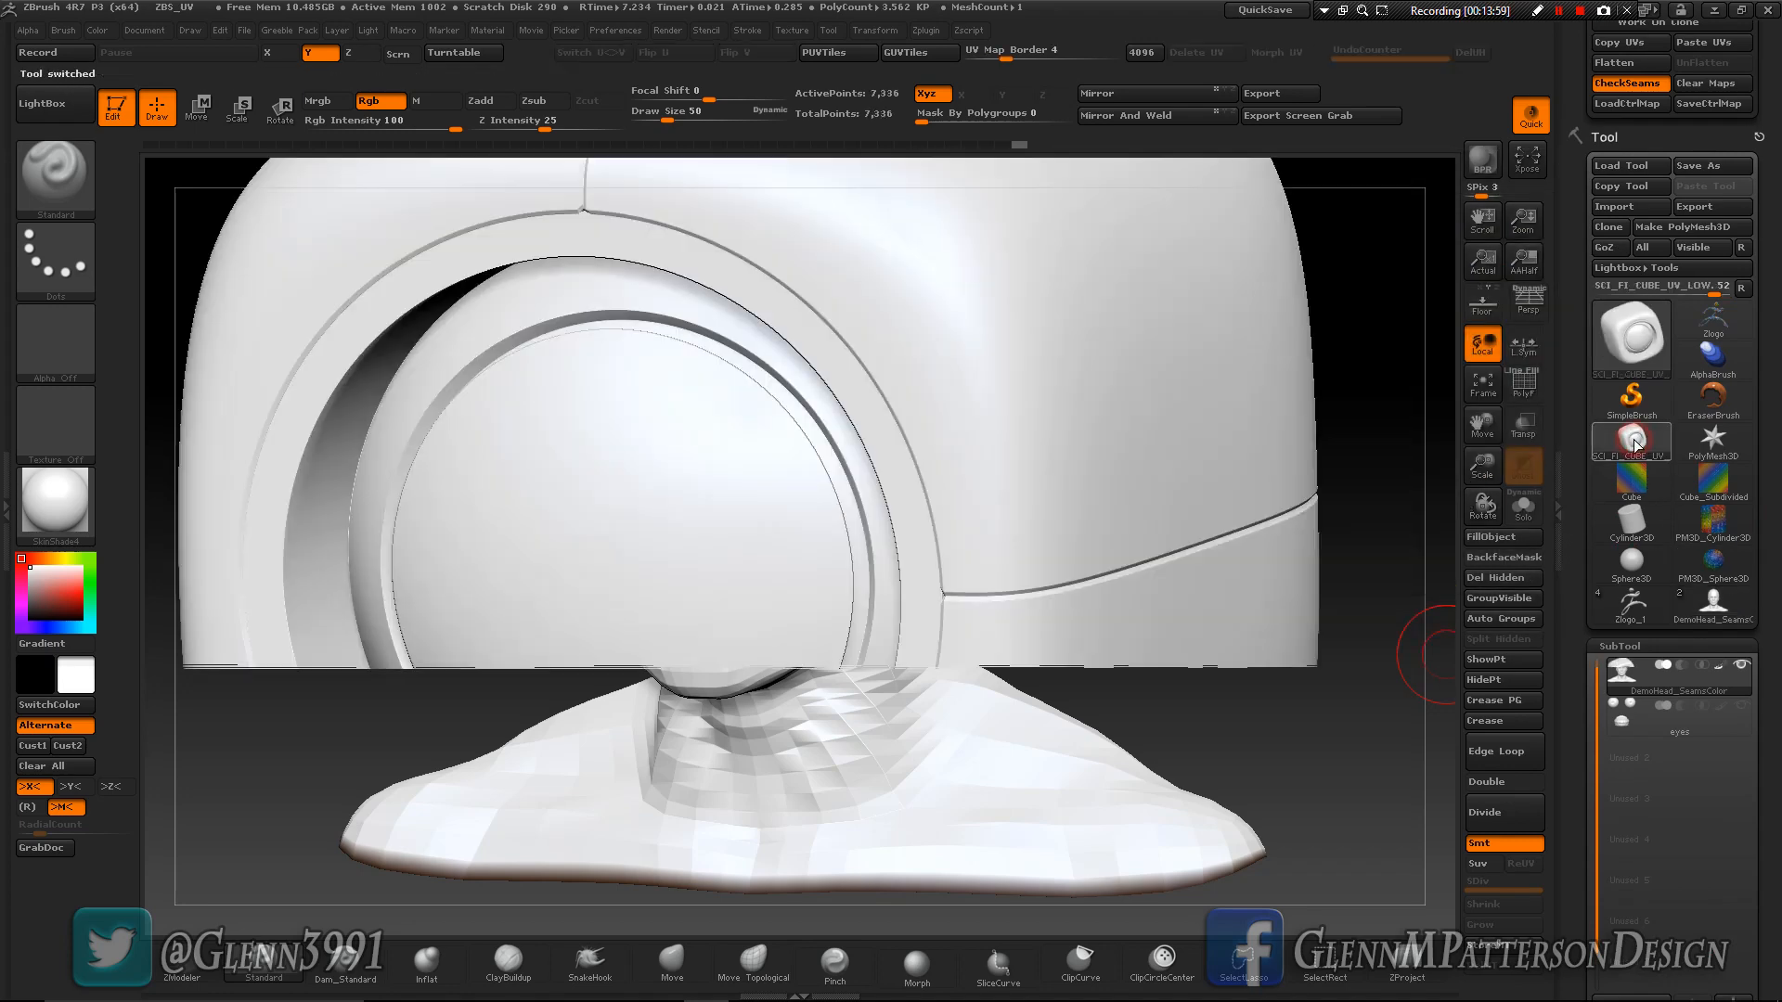
{"action": "left_click_drag", "start_coordinate": [1481, 468], "coordinate": [1486, 419]}
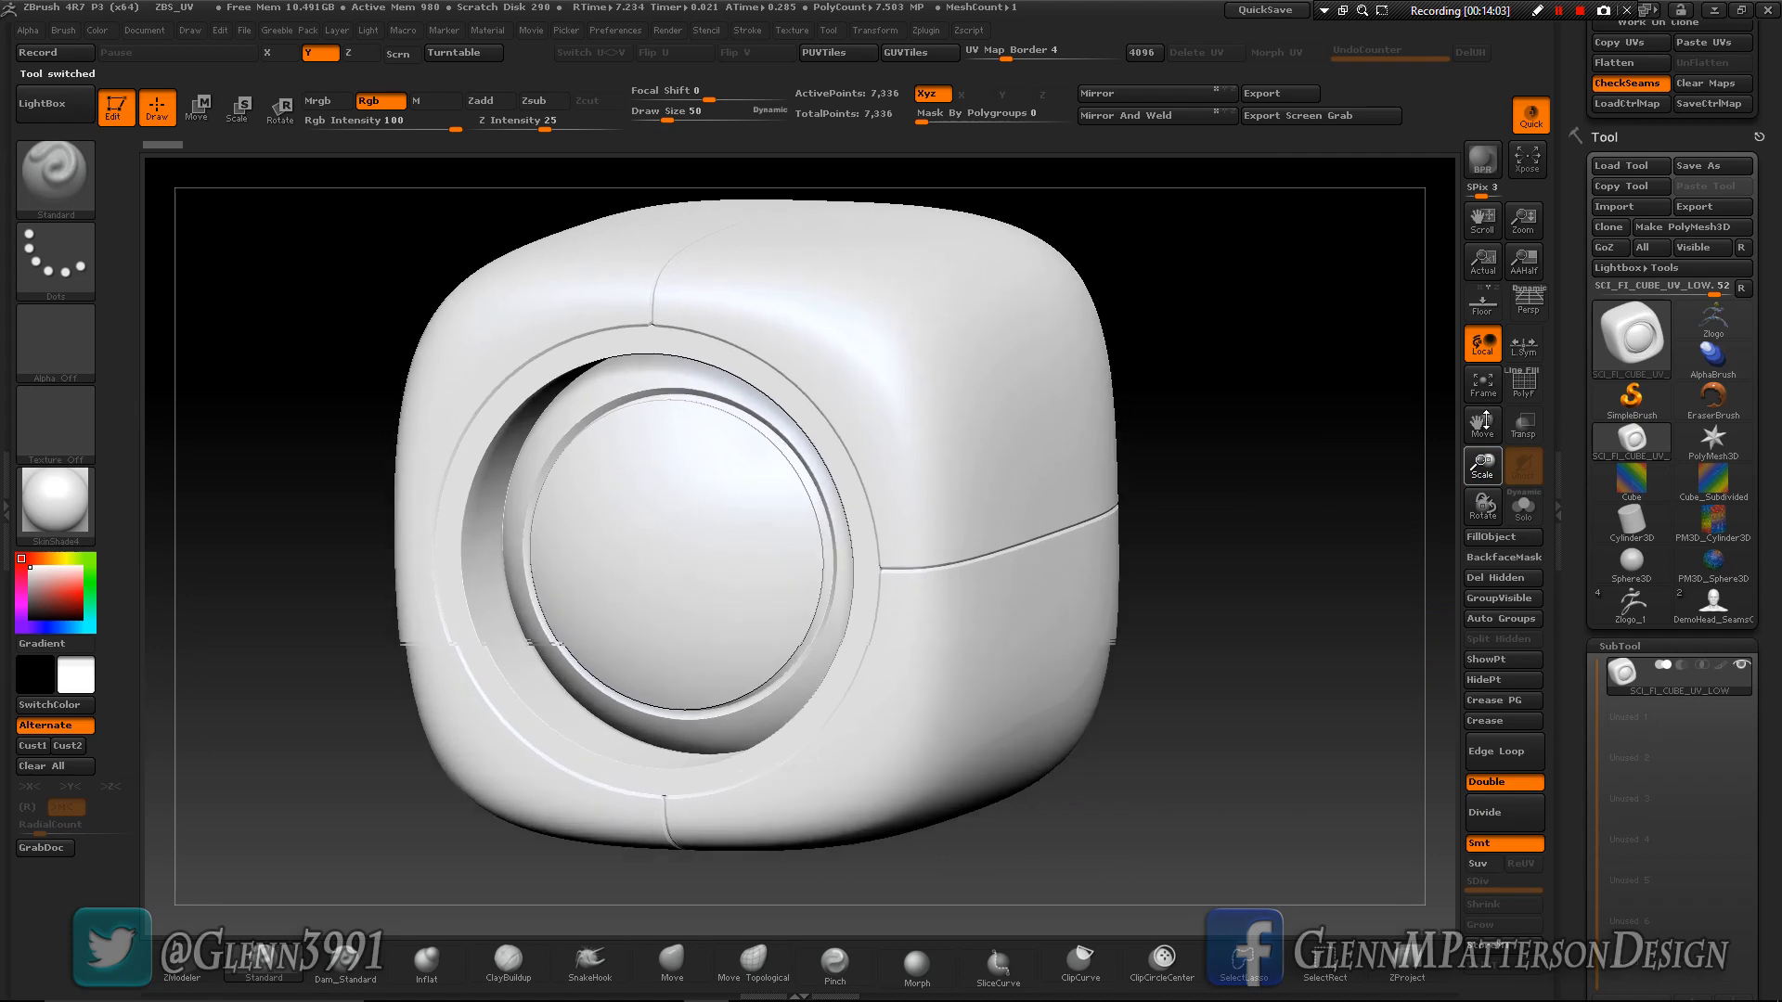
{"action": "left_click", "coordinate": [1525, 388]}
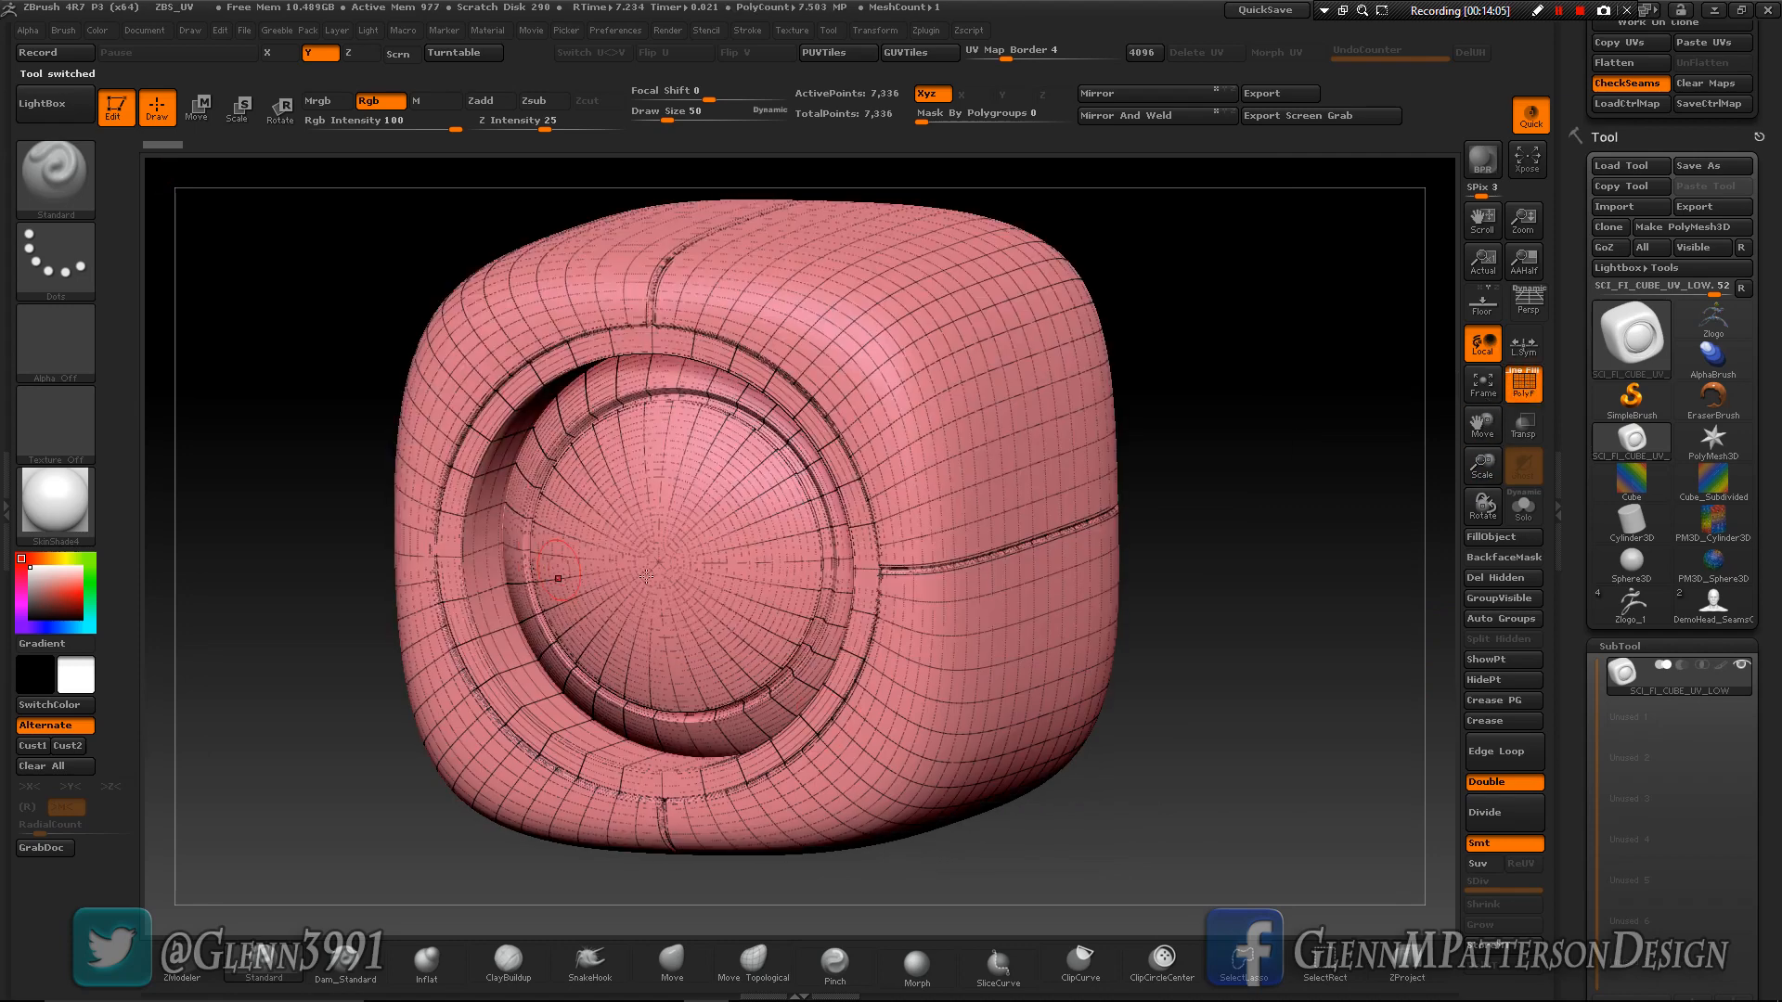
{"action": "right_click_drag", "start_coordinate": [656, 573], "coordinate": [585, 588]}
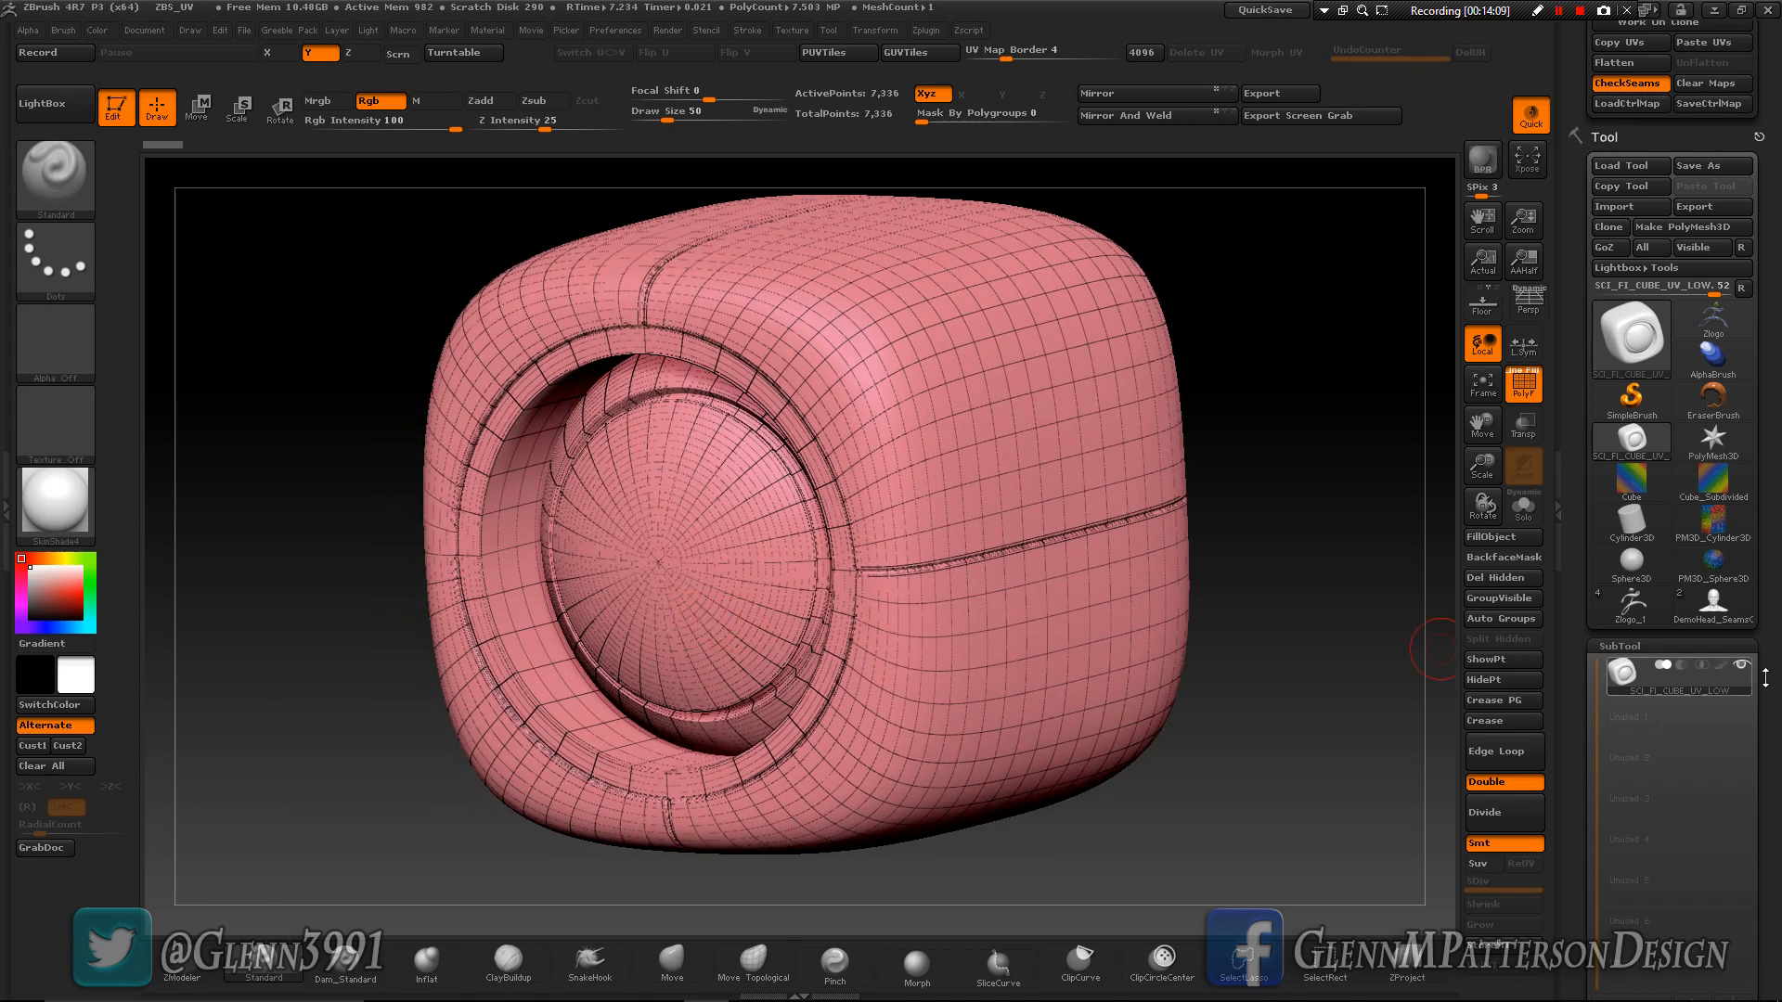
{"action": "key", "text": "shift+d"}
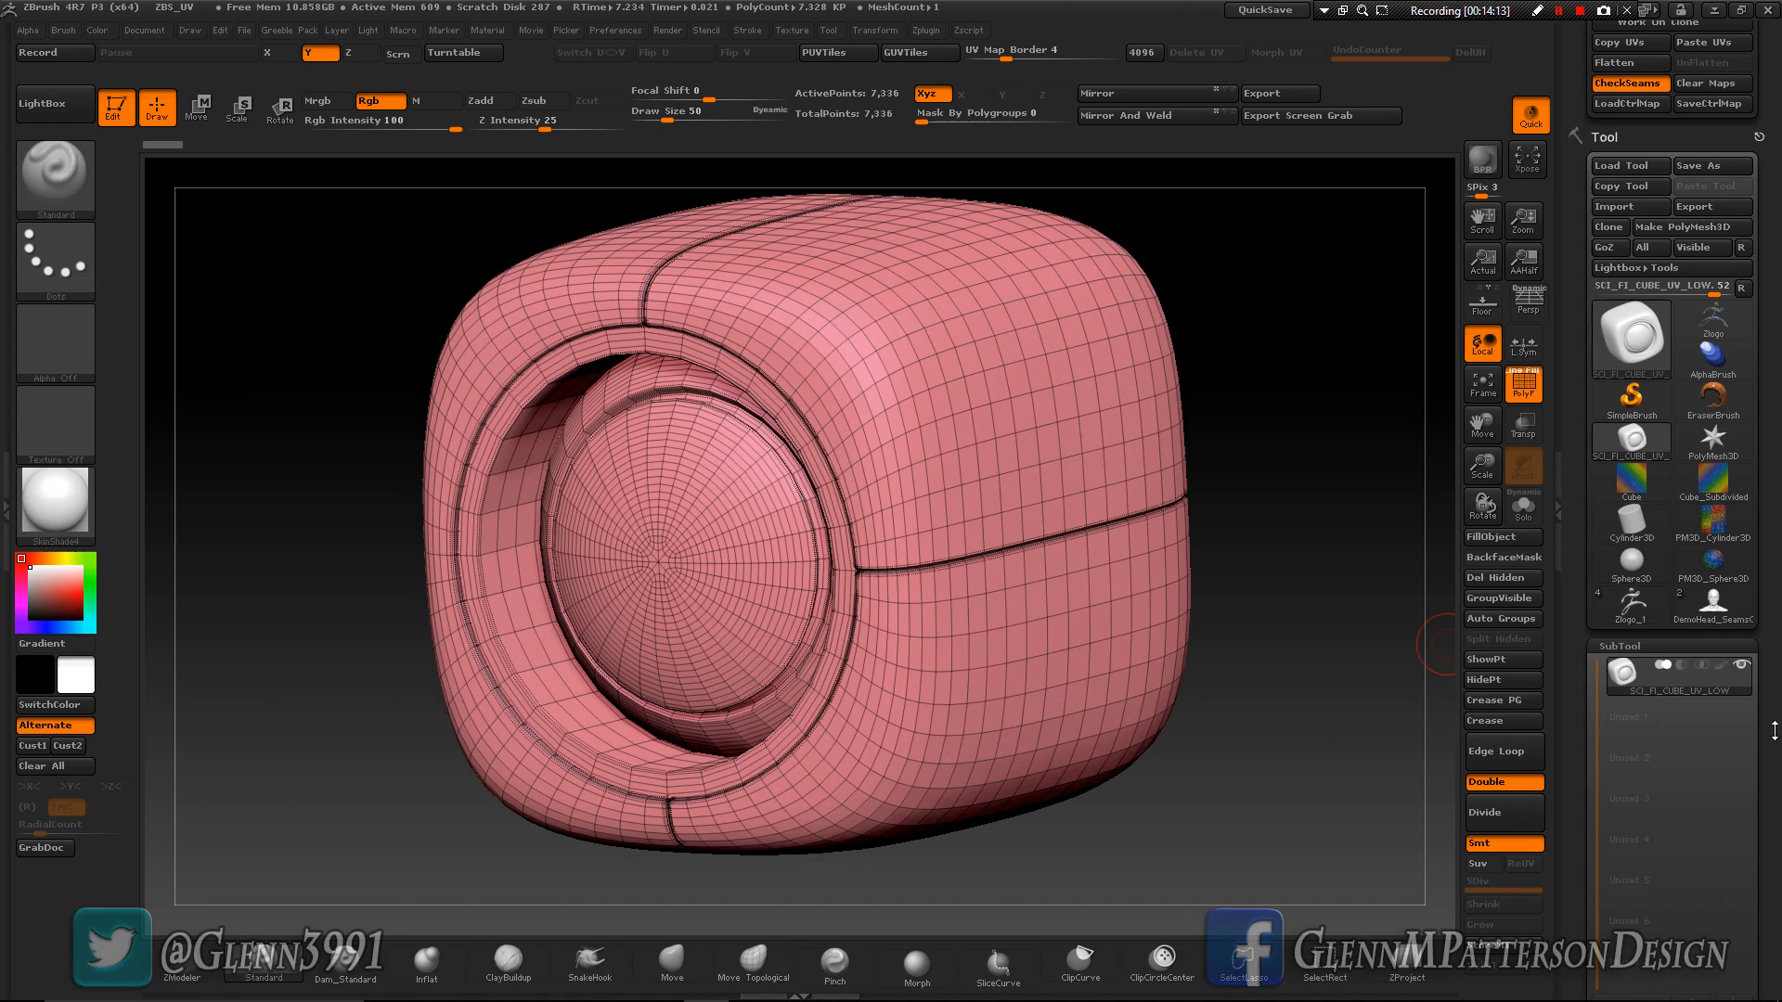
- Try regrouping the cube by normals, and replace the result with Auto Groups so each separate part has its own polygroup
{"action": "scroll", "coordinate": [1650, 585], "scroll_direction": "down", "scroll_amount": 10}
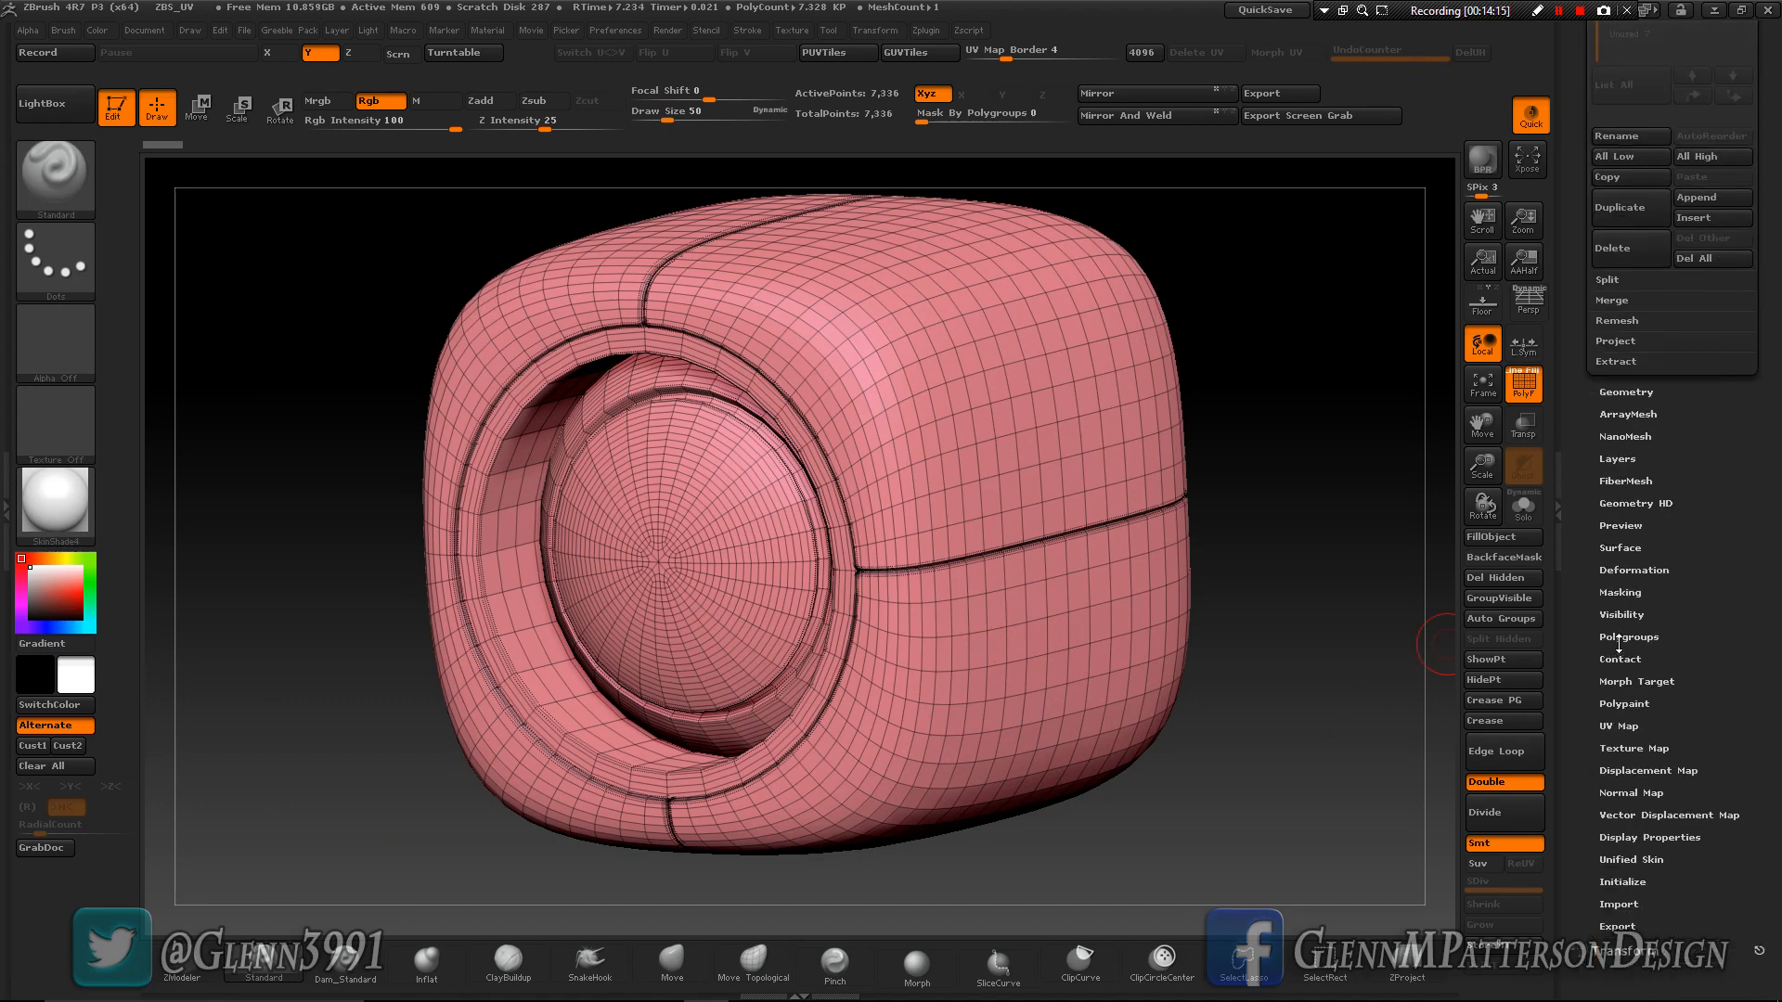
{"action": "left_click", "coordinate": [1621, 636]}
{"action": "scroll", "coordinate": [1734, 542], "scroll_direction": "up", "scroll_amount": 5}
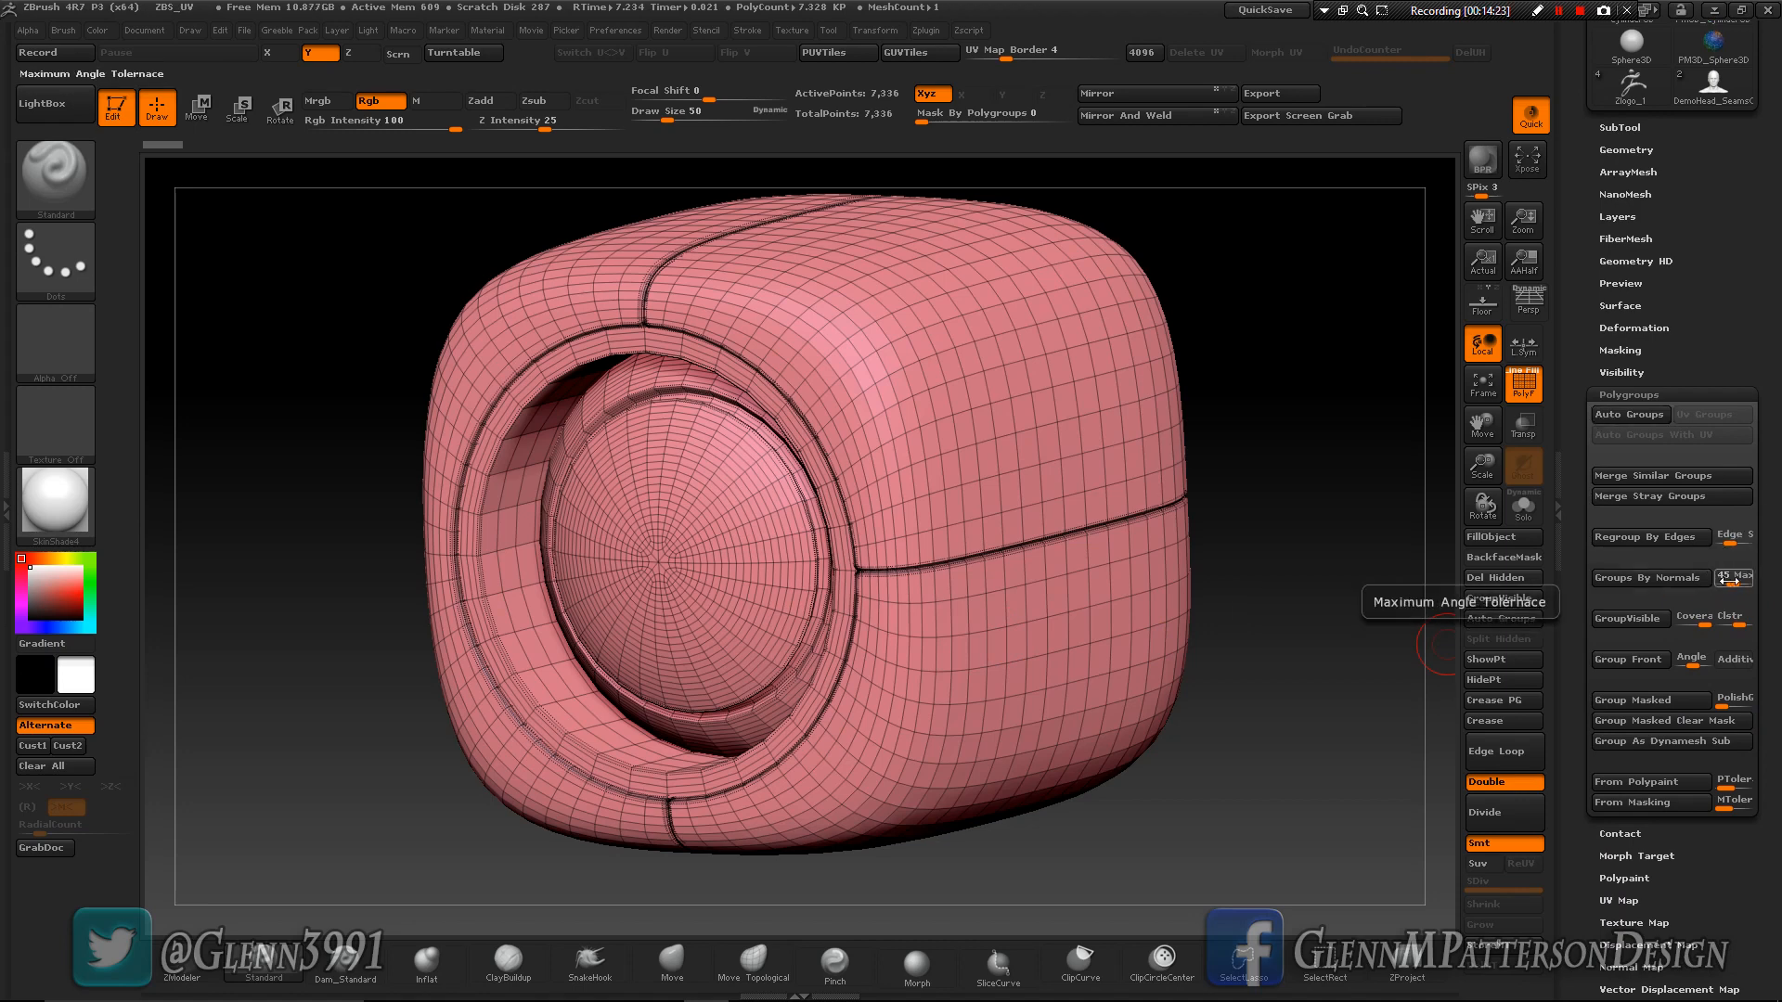
{"action": "left_click", "coordinate": [1648, 578]}
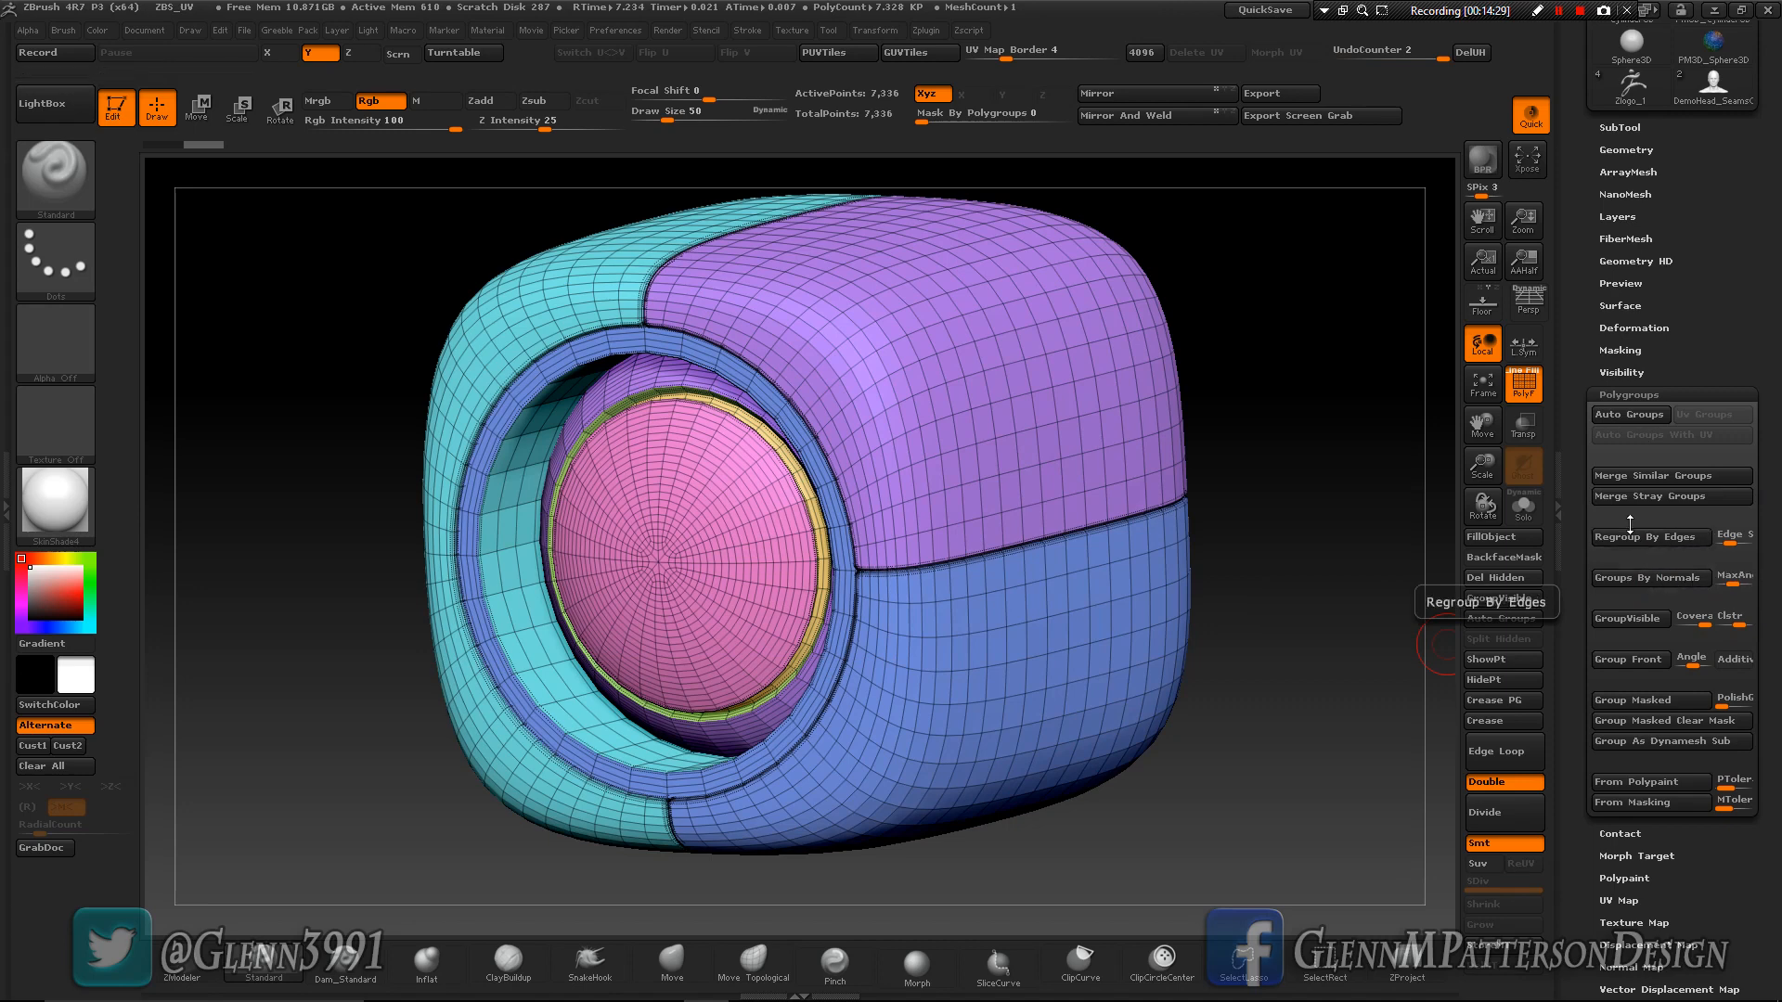
{"action": "left_click", "coordinate": [1623, 414]}
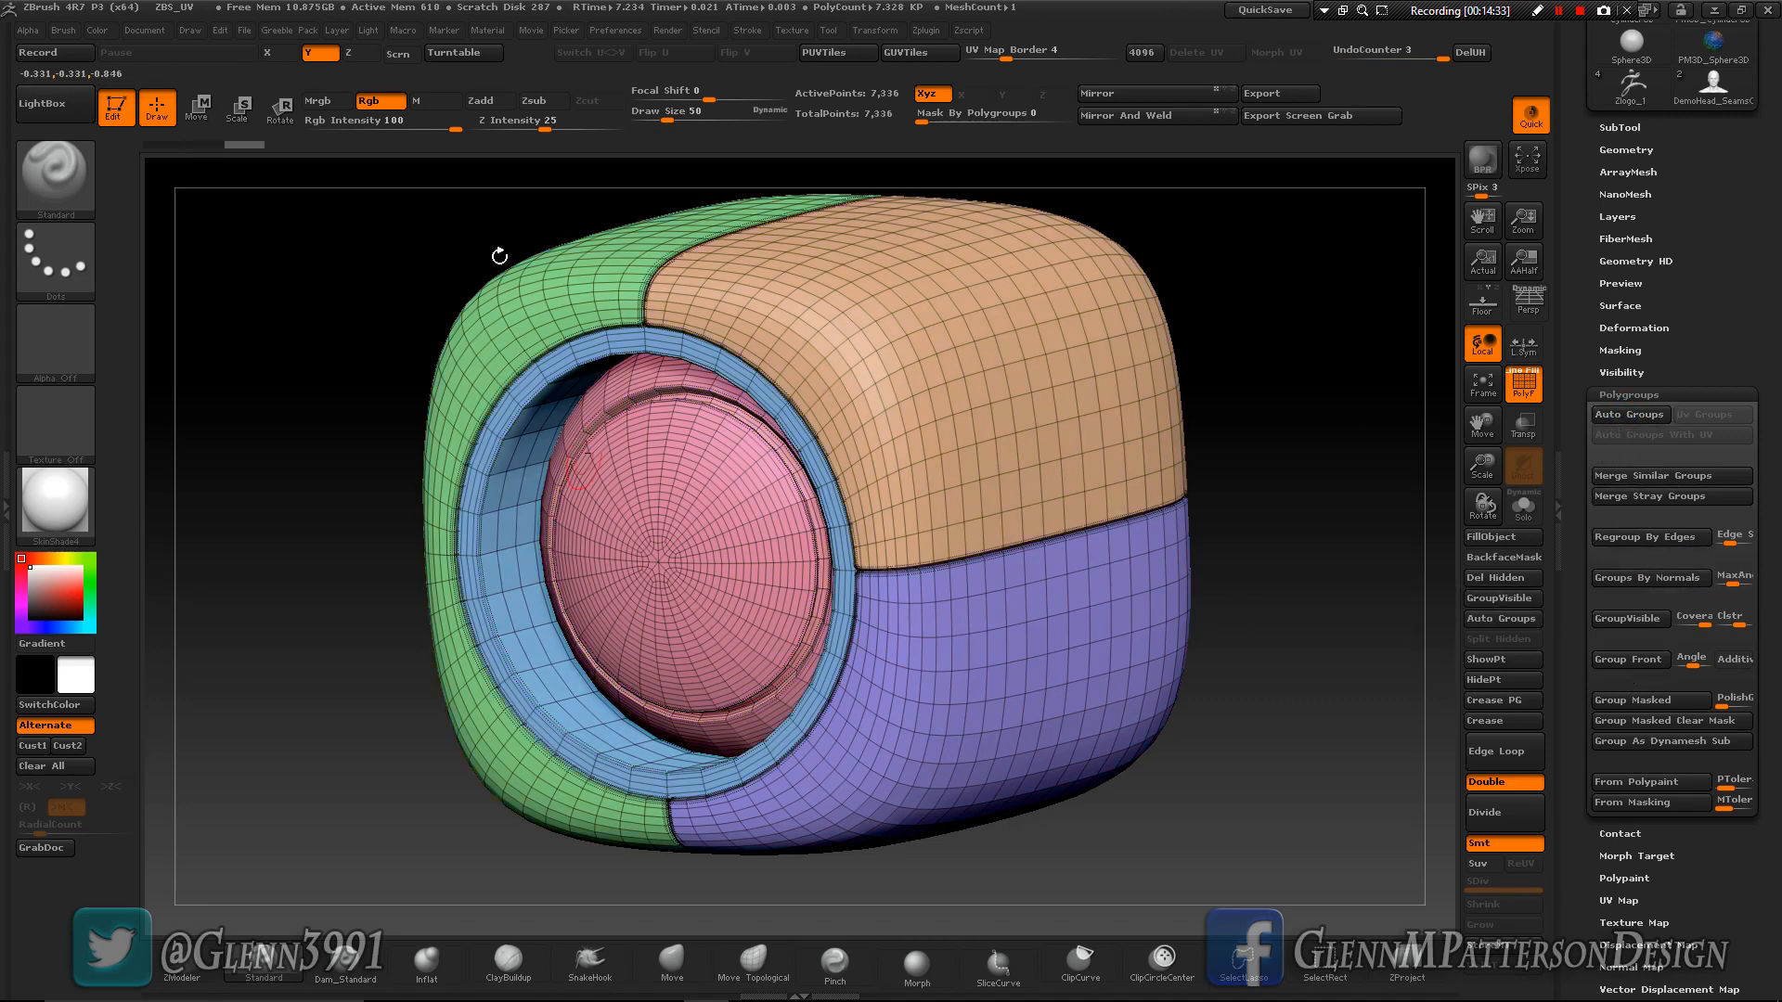
- Isolate the upper side panel of the cube and regroup it by normals with the maximum angle tolerance at 45
{"action": "left_click", "coordinate": [940, 457], "text": "ctrl+shift"}
{"action": "right_click_drag", "start_coordinate": [940, 457], "coordinate": [1033, 405]}
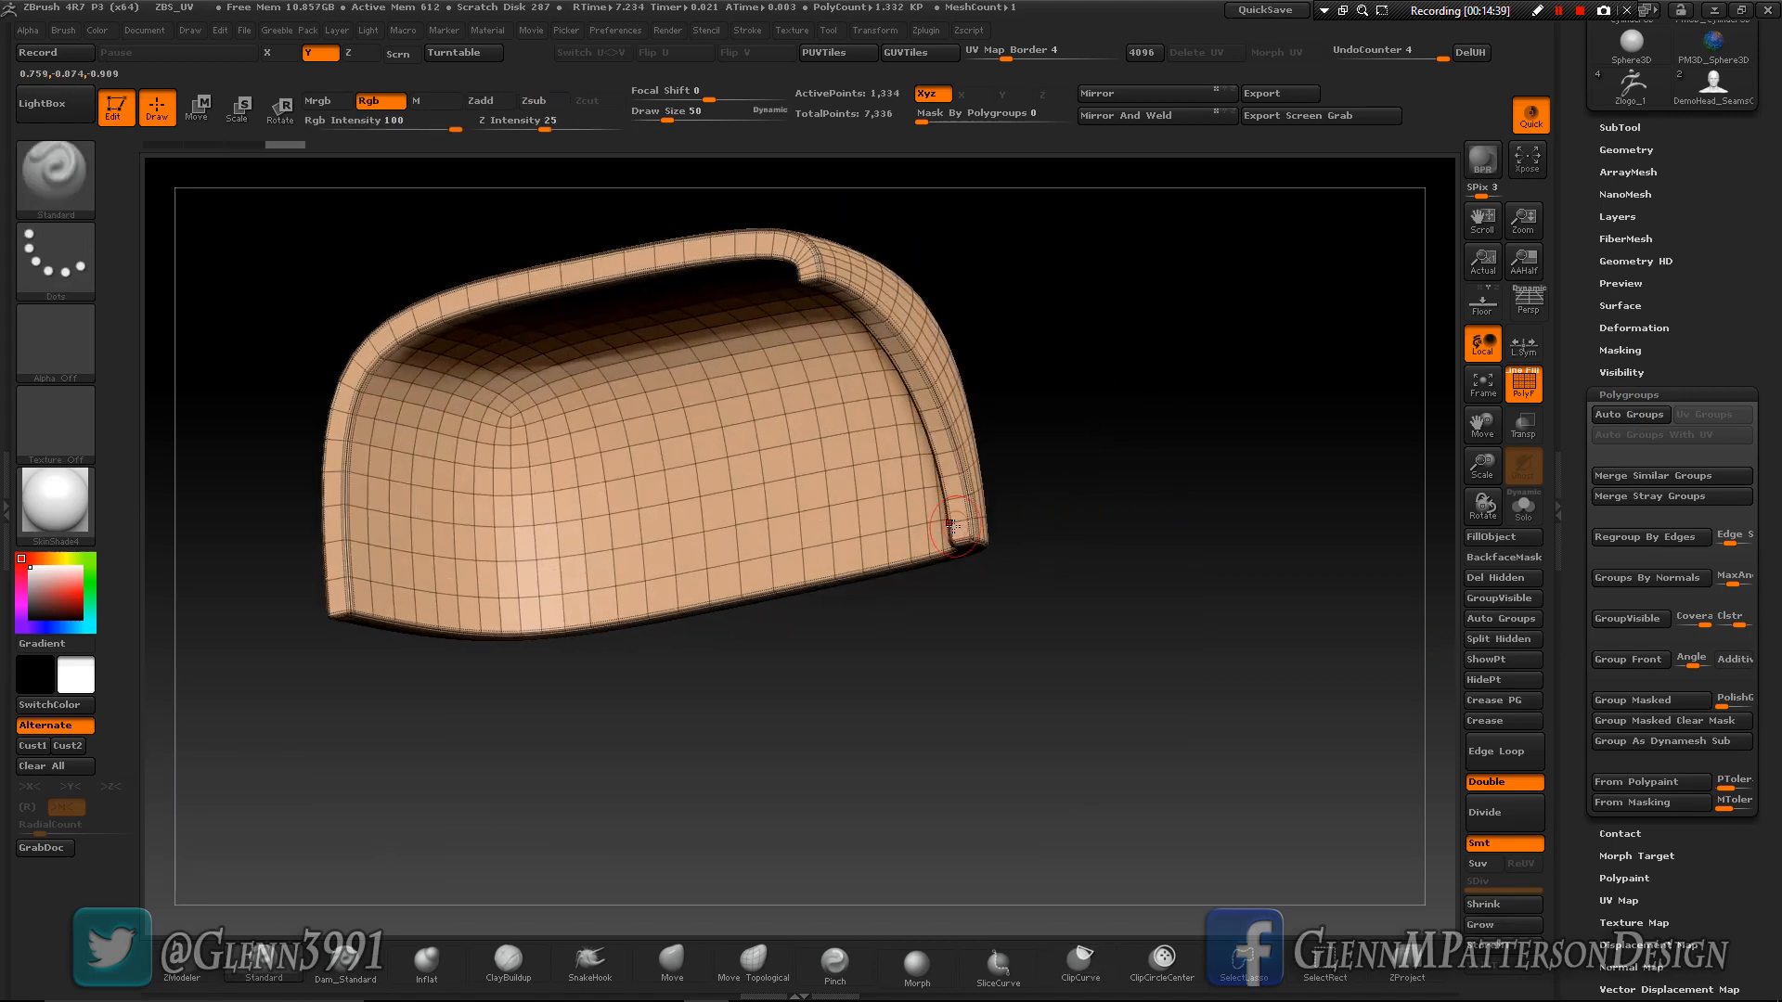
{"action": "right_click_drag", "start_coordinate": [700, 477], "coordinate": [710, 391]}
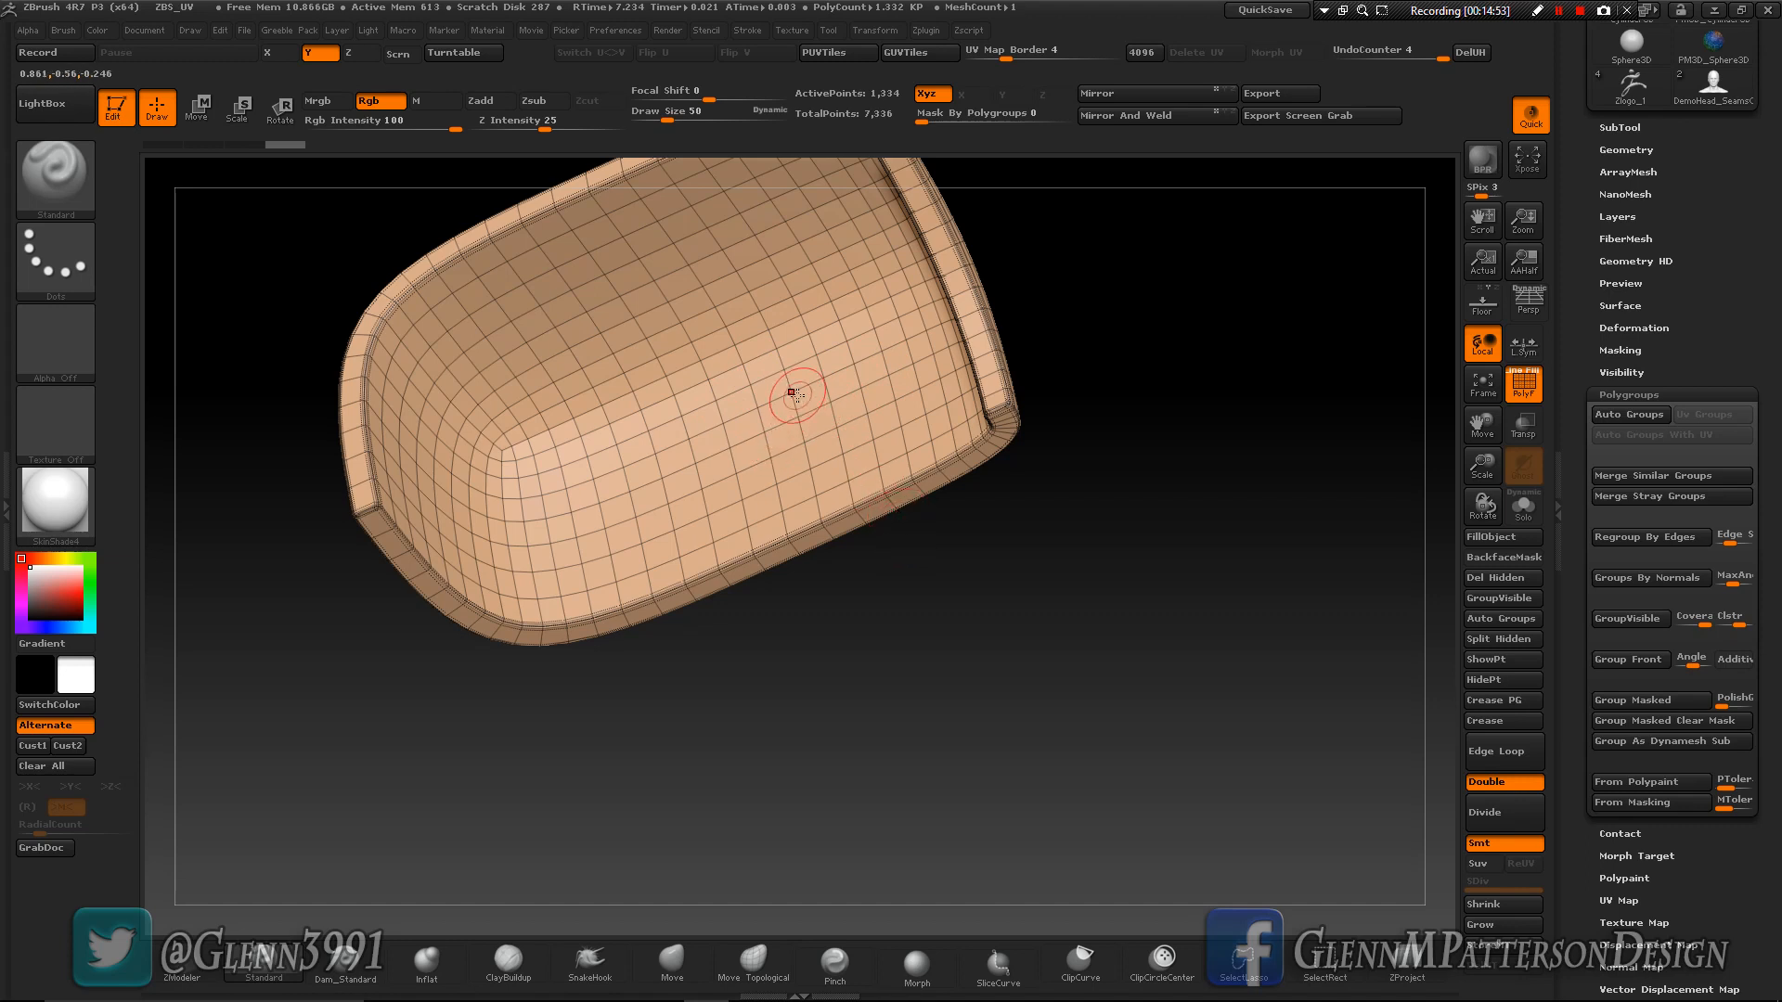
{"action": "left_click", "coordinate": [1665, 578]}
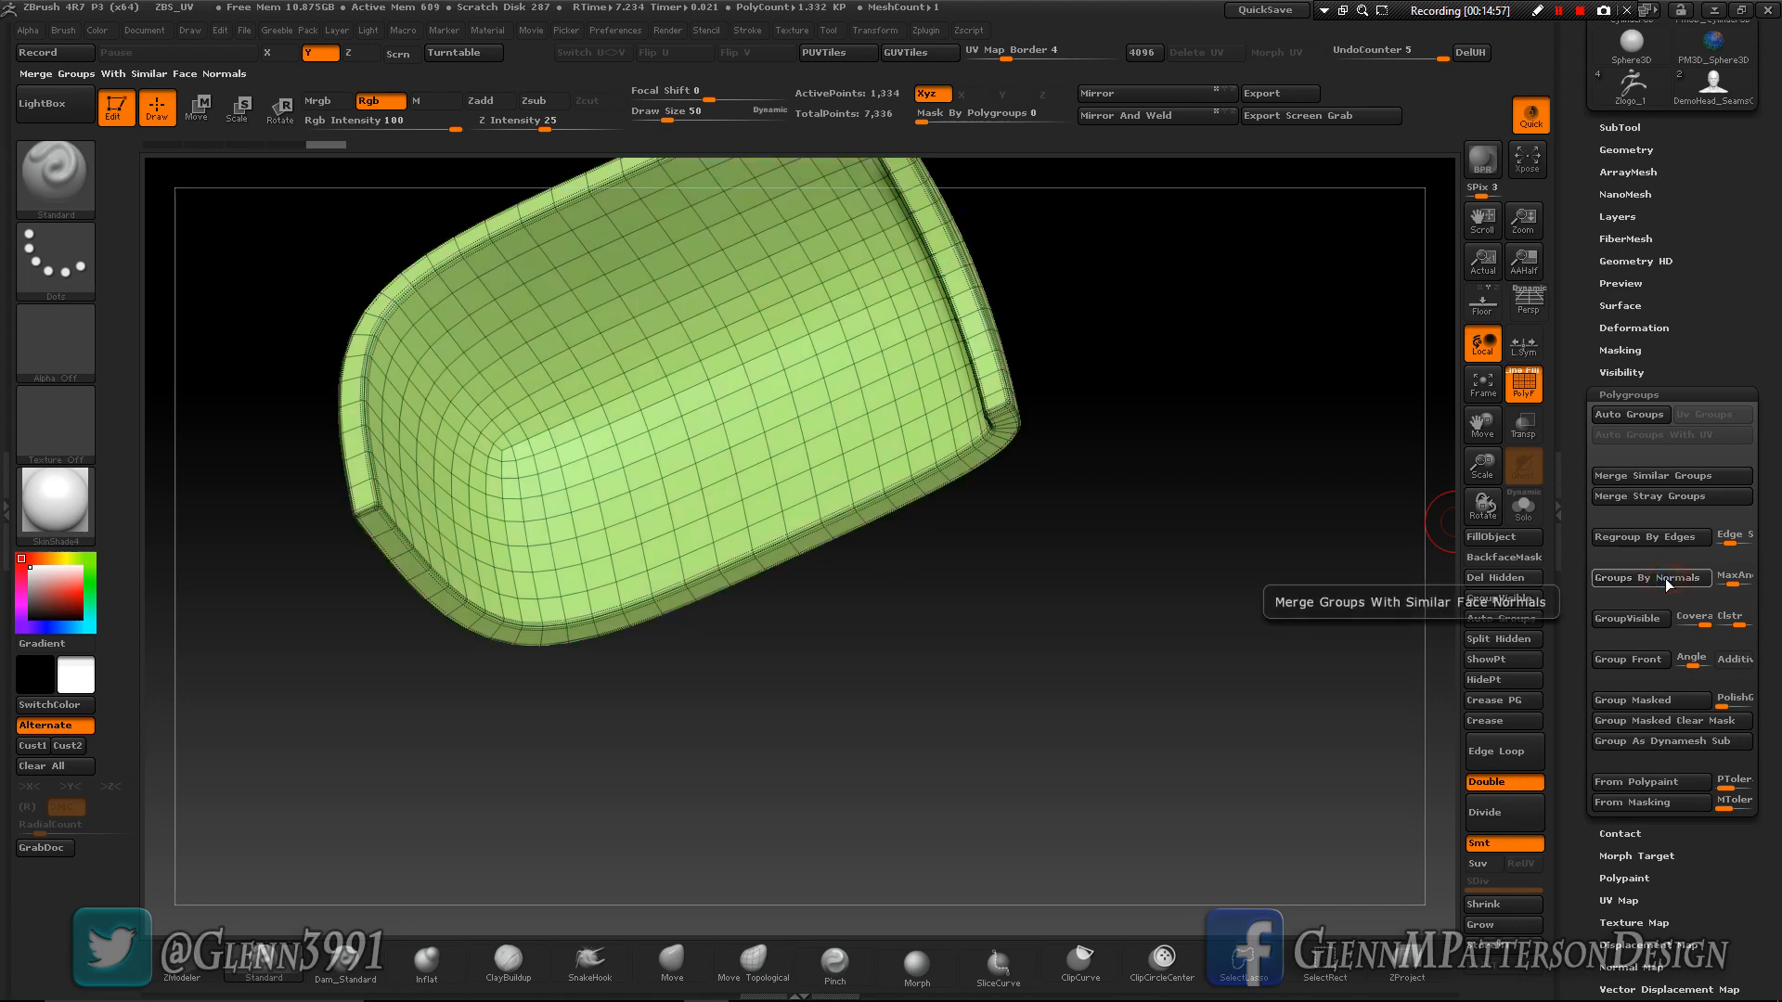
- Set the maximum angle tolerance to 20 and regroup the isolated panel by normals
{"action": "left_click", "coordinate": [1738, 577]}
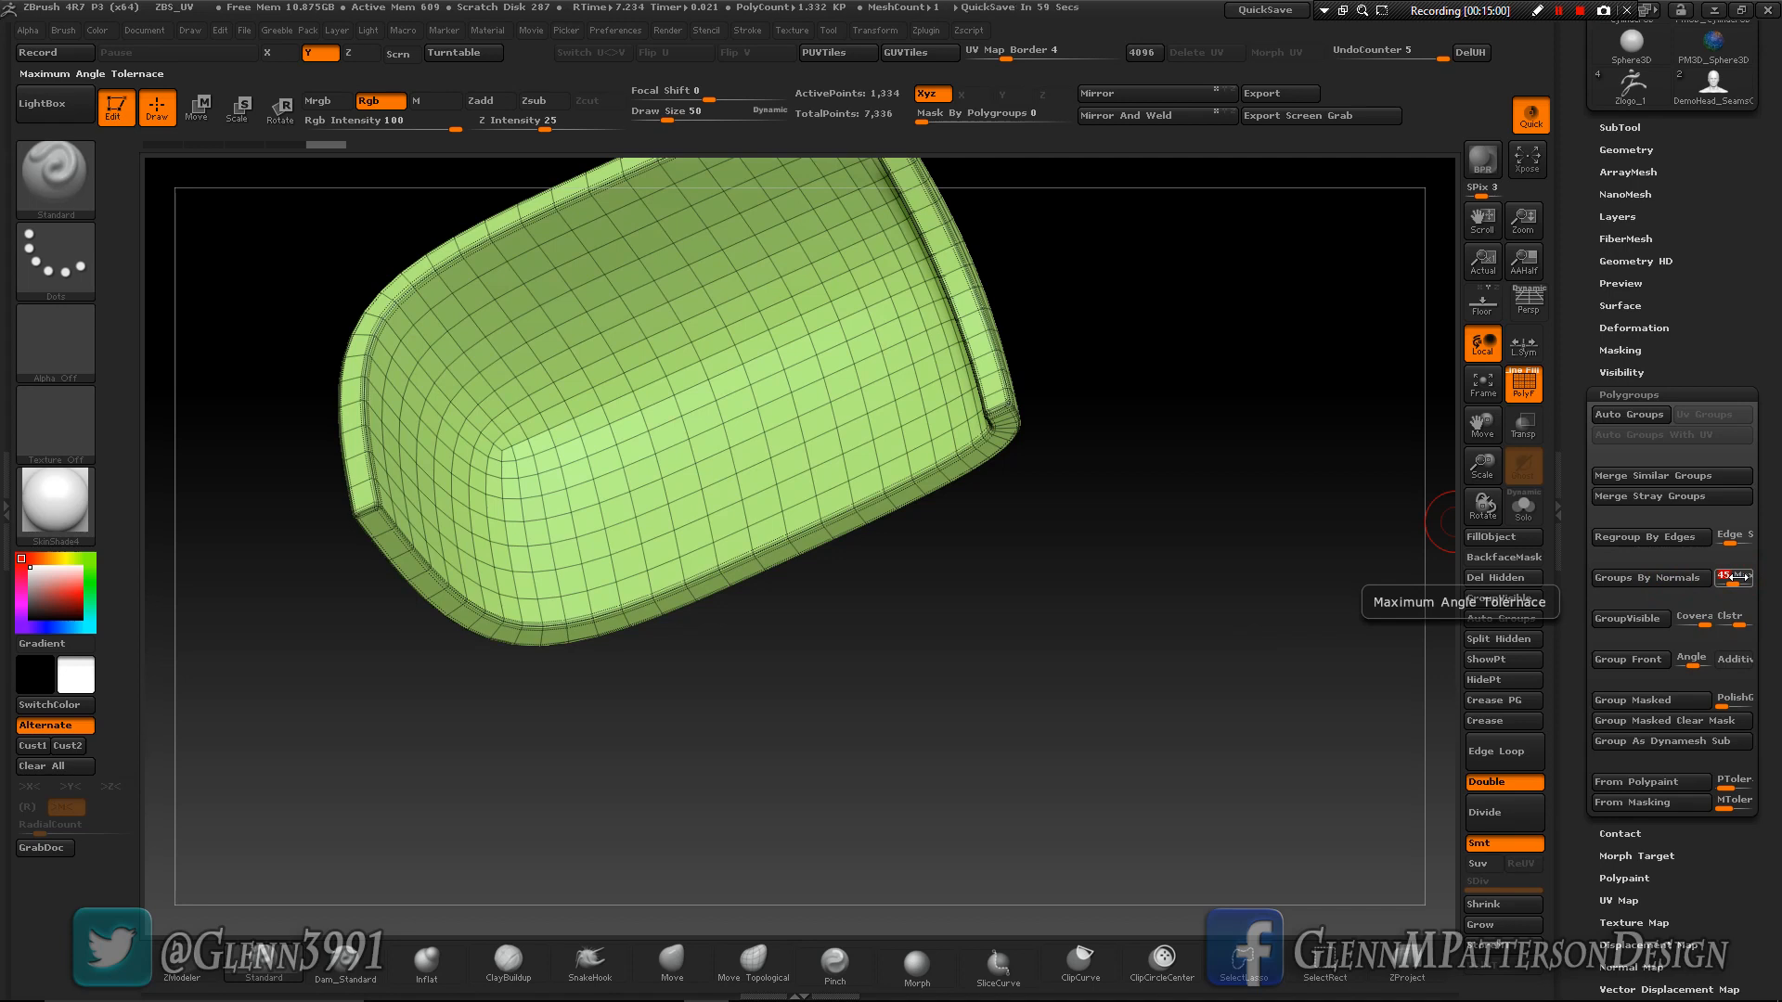
{"action": "type", "text": "20"}
{"action": "key", "text": "Return"}
{"action": "left_click", "coordinate": [1641, 581]}
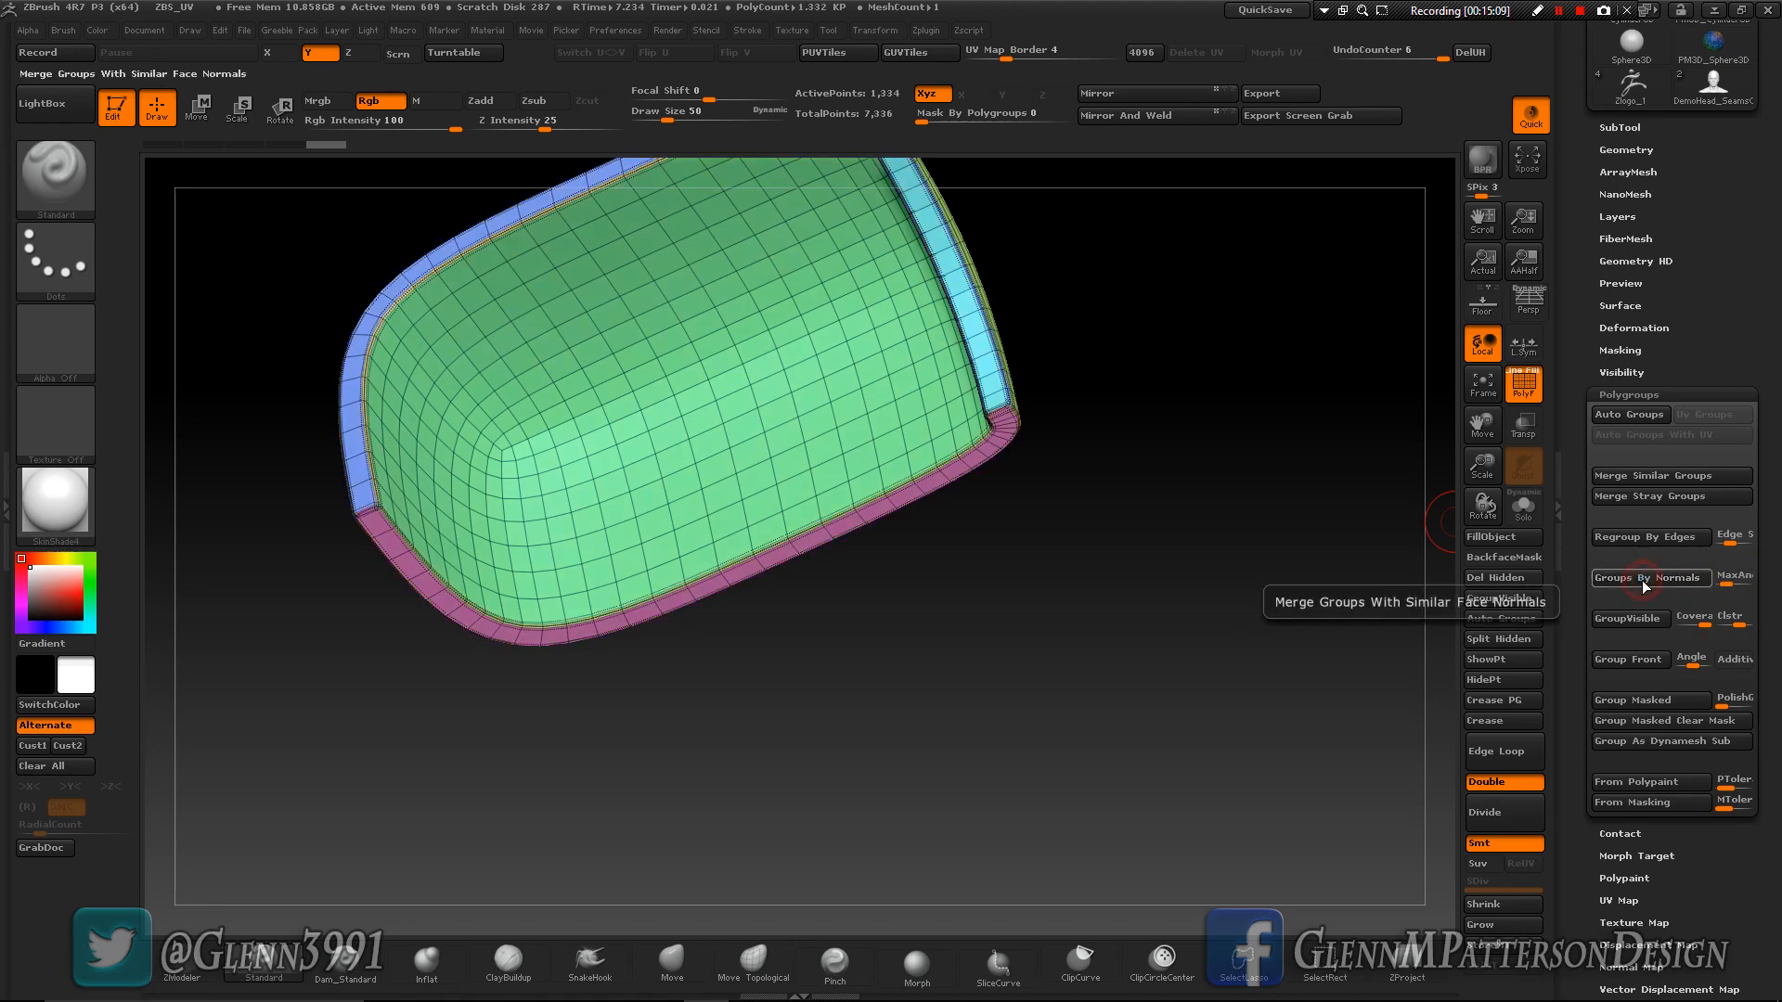
- Show the whole cube again and isolate only the outer-surface polygroup of the upper side panel
{"action": "right_click_drag", "start_coordinate": [679, 562], "coordinate": [584, 665]}
{"action": "left_click", "coordinate": [1021, 597], "text": "ctrl+shift"}
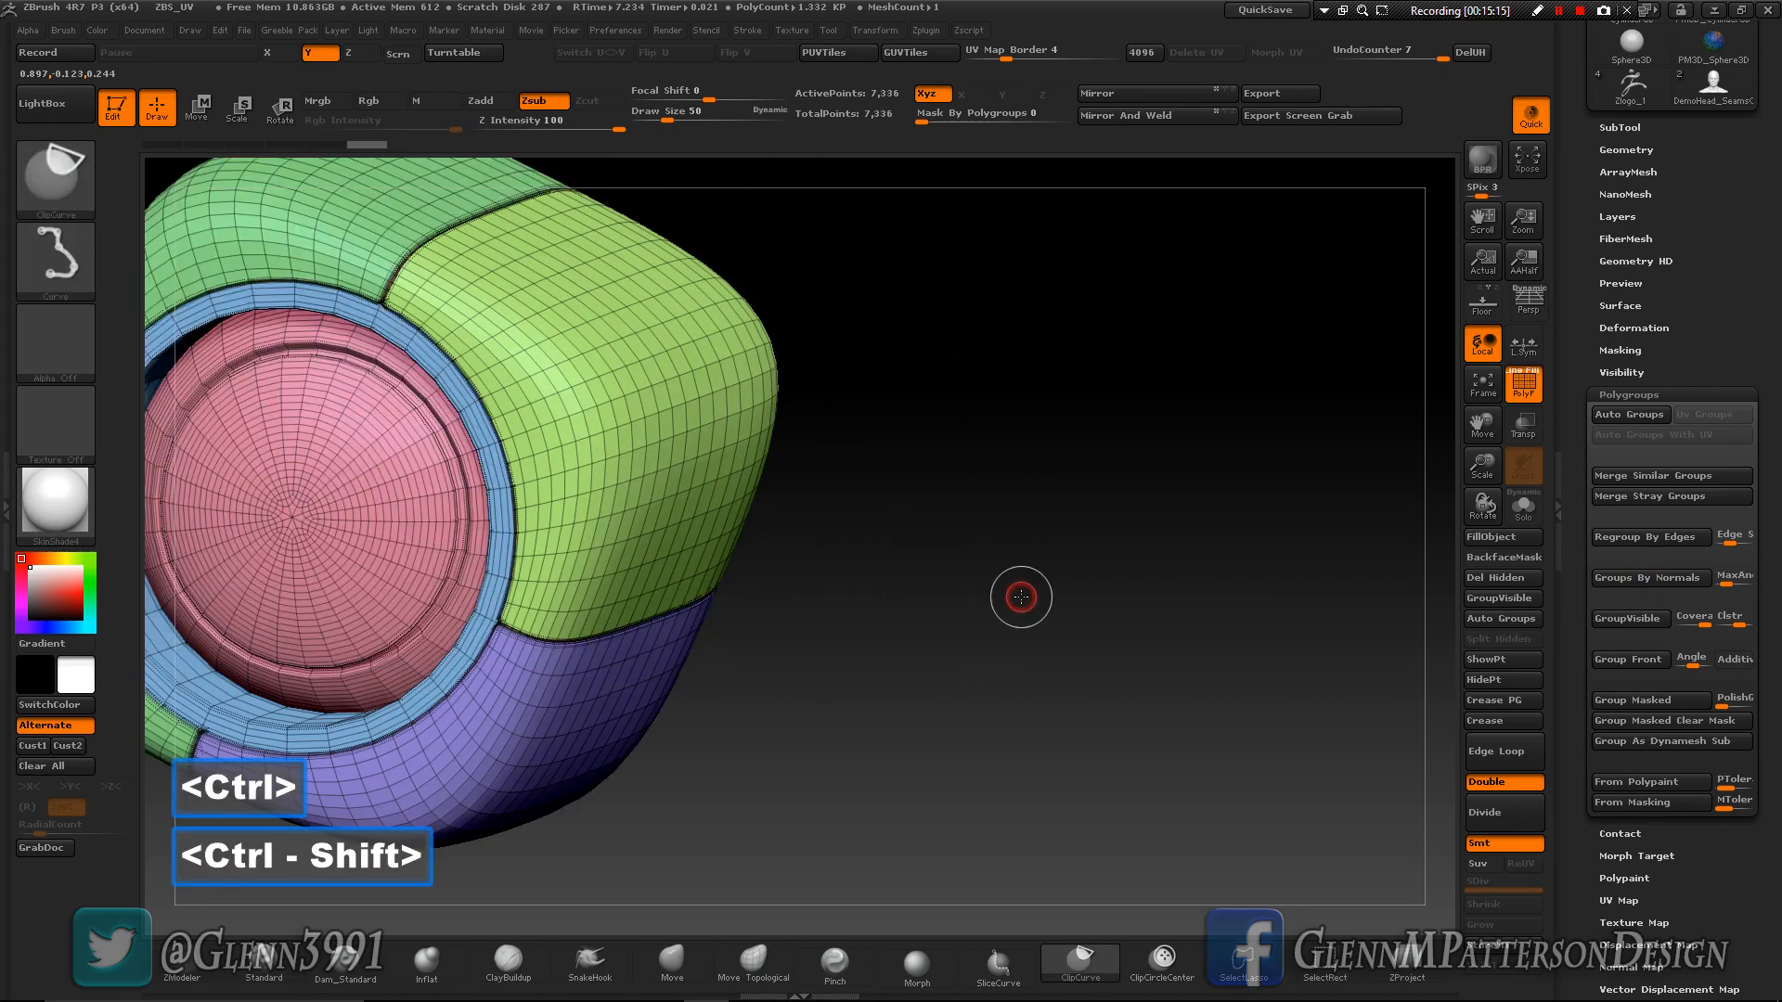
{"action": "left_click", "coordinate": [602, 432], "text": "ctrl+shift"}
{"action": "left_click_drag", "start_coordinate": [852, 647], "coordinate": [951, 611]}
{"action": "left_click_drag", "start_coordinate": [1474, 419], "coordinate": [1661, 470]}
{"action": "scroll", "coordinate": [1704, 908], "scroll_direction": "down", "scroll_amount": 3}
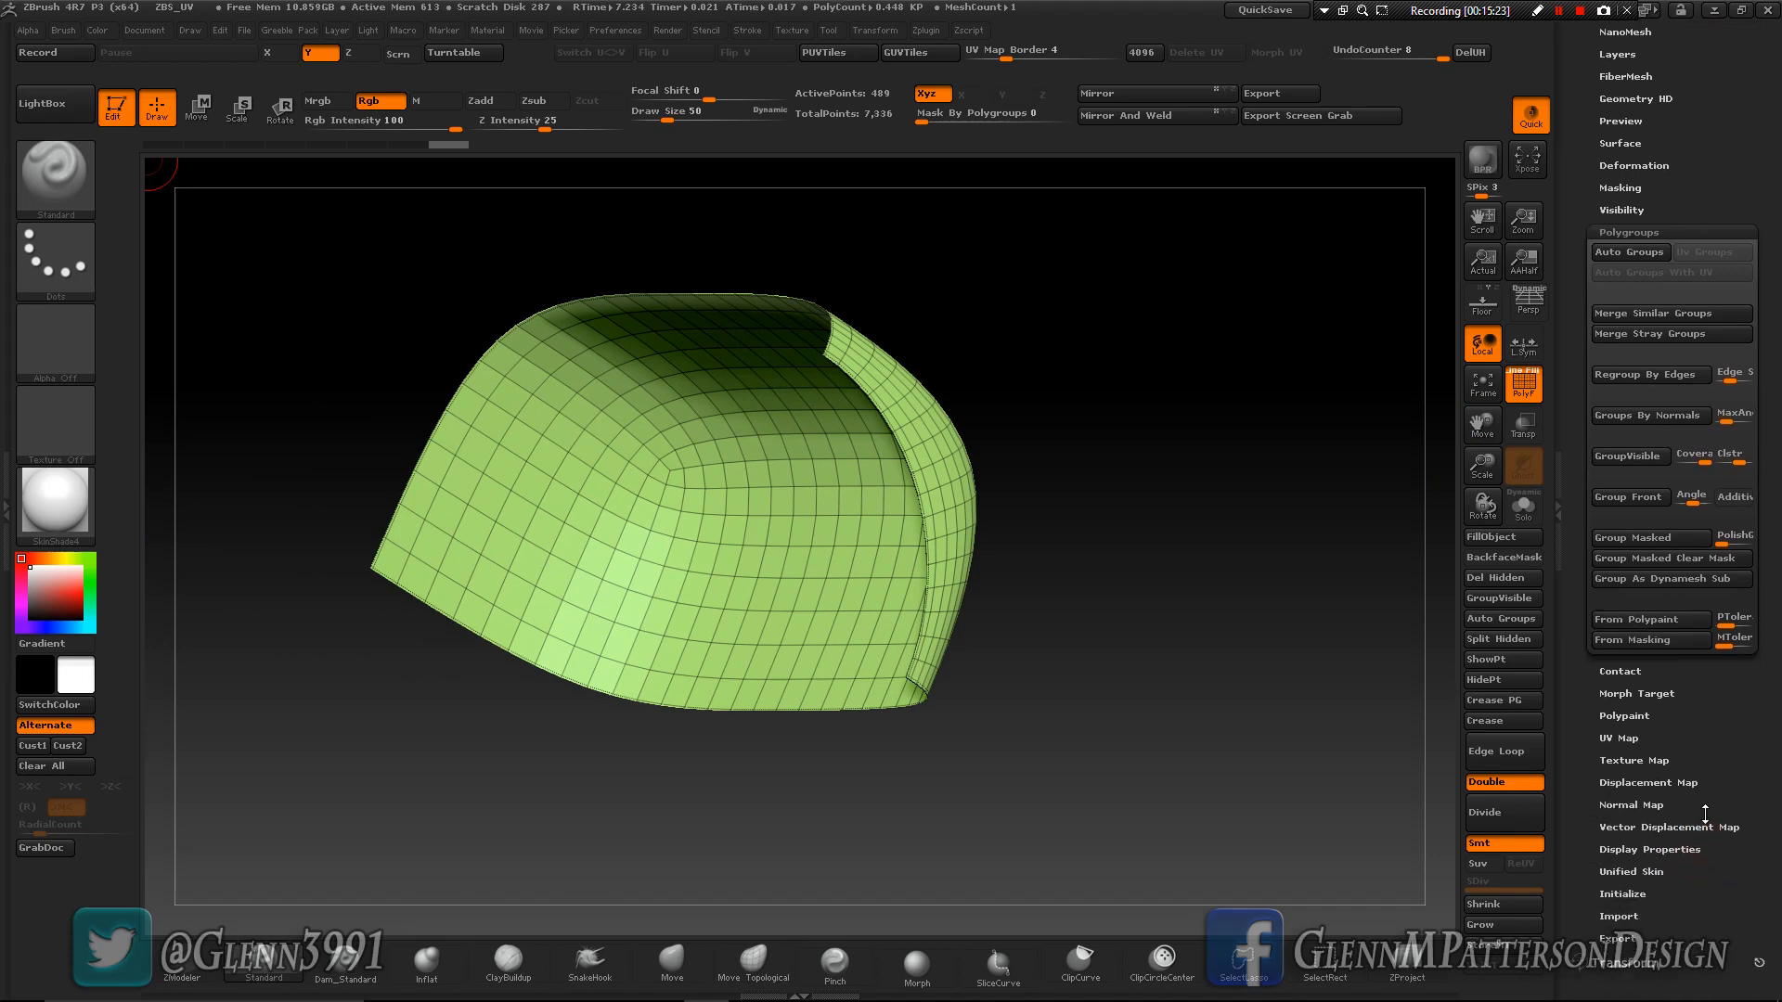
- Grow the visibility of the upper side panel six times, past its rim and onto the border of the inner wall
{"action": "key", "text": "shift"}
{"action": "left_click", "coordinate": [1621, 210], "text": "shift"}
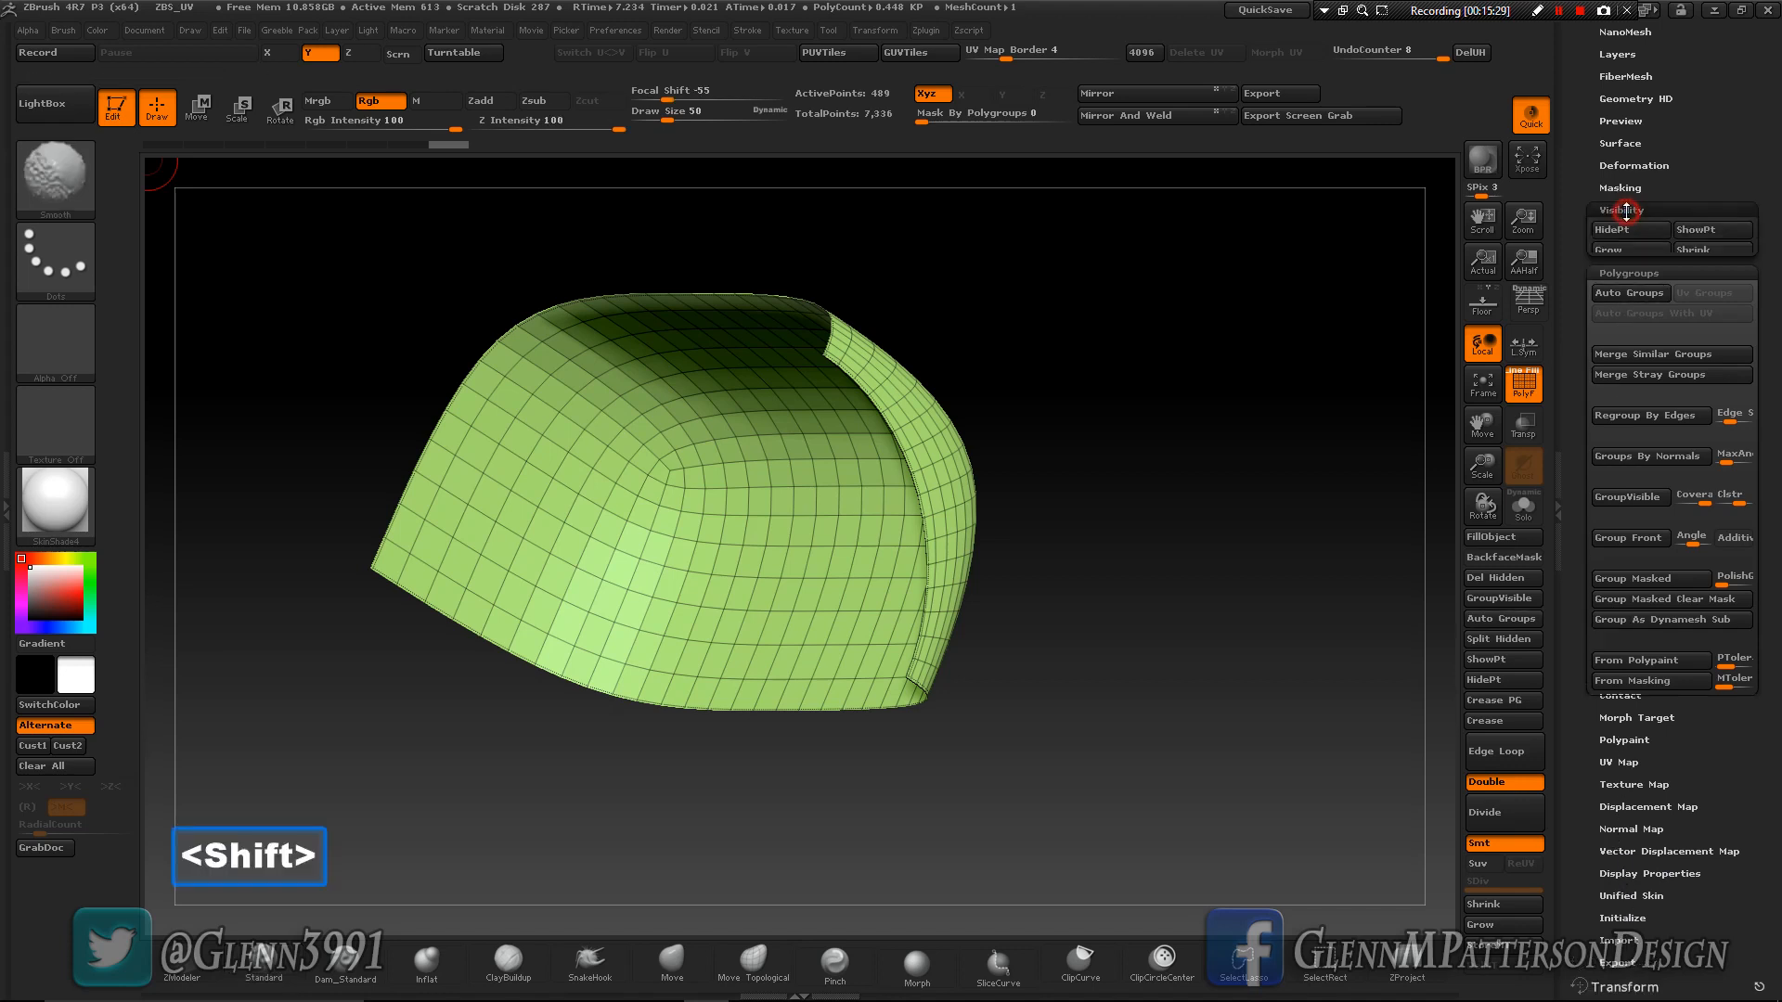
{"action": "left_click", "coordinate": [1637, 249]}
{"action": "left_click", "coordinate": [1634, 249]}
{"action": "left_click", "coordinate": [1635, 249]}
{"action": "left_click", "coordinate": [1635, 250]}
{"action": "left_click", "coordinate": [1635, 251]}
{"action": "left_click", "coordinate": [1635, 251]}
- Hide the panel's inner-wall strip, merge the visible outer surface and rim into one new polygroup, and show the whole cube
{"action": "key", "text": "ctrl+shift"}
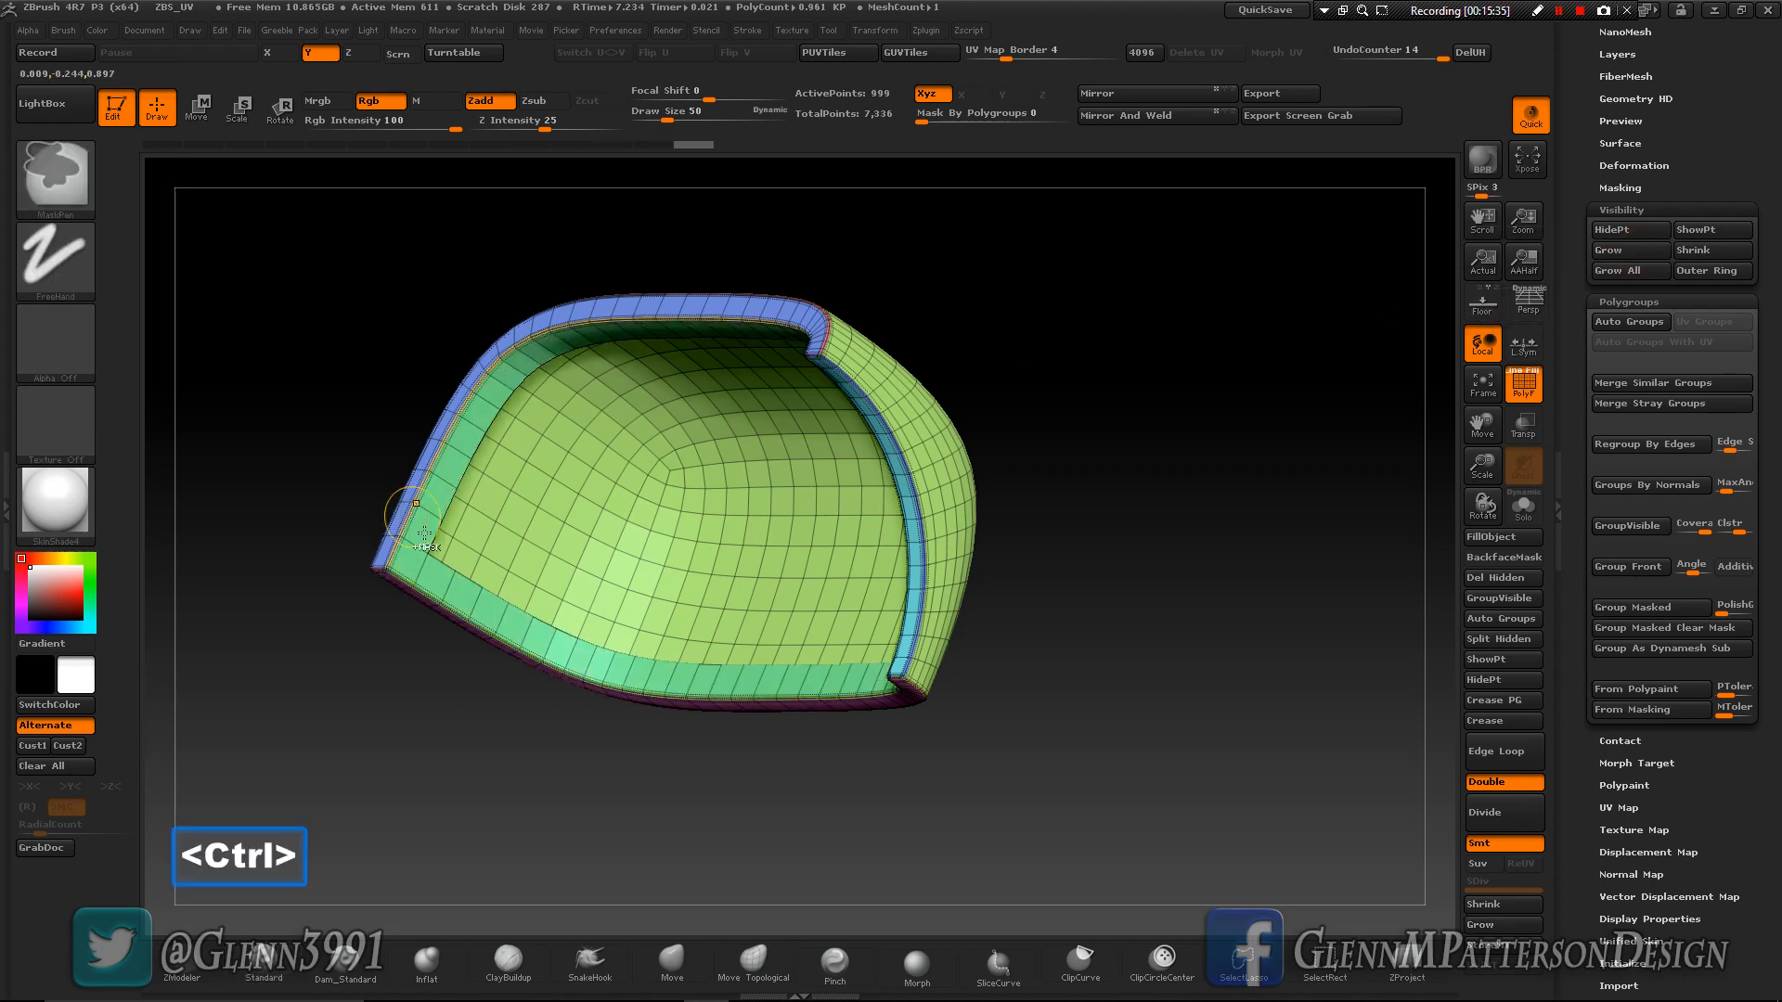
{"action": "left_click", "coordinate": [424, 557], "text": "ctrl+shift"}
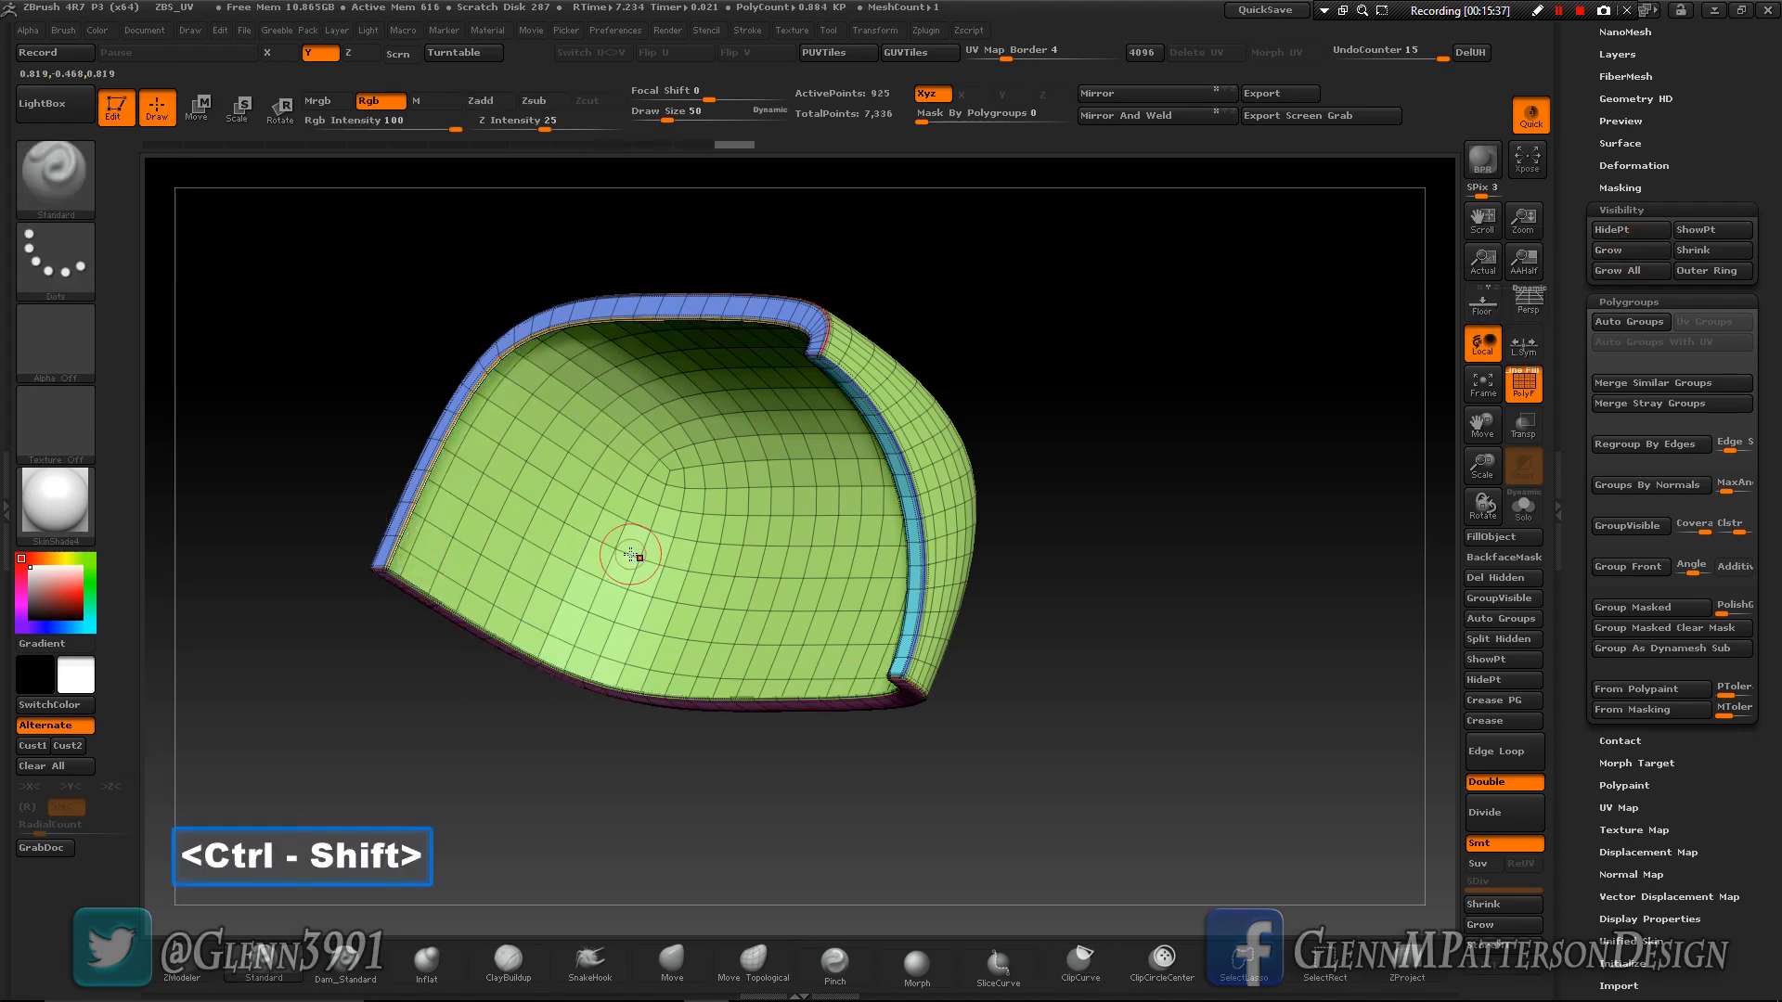
{"action": "mouse_move", "coordinate": [617, 553]}
{"action": "right_mouse_down"}
{"action": "mouse_move", "coordinate": [670, 544]}
{"action": "mouse_move", "coordinate": [638, 546]}
{"action": "right_mouse_up"}
{"action": "key", "text": "ctrl+w"}
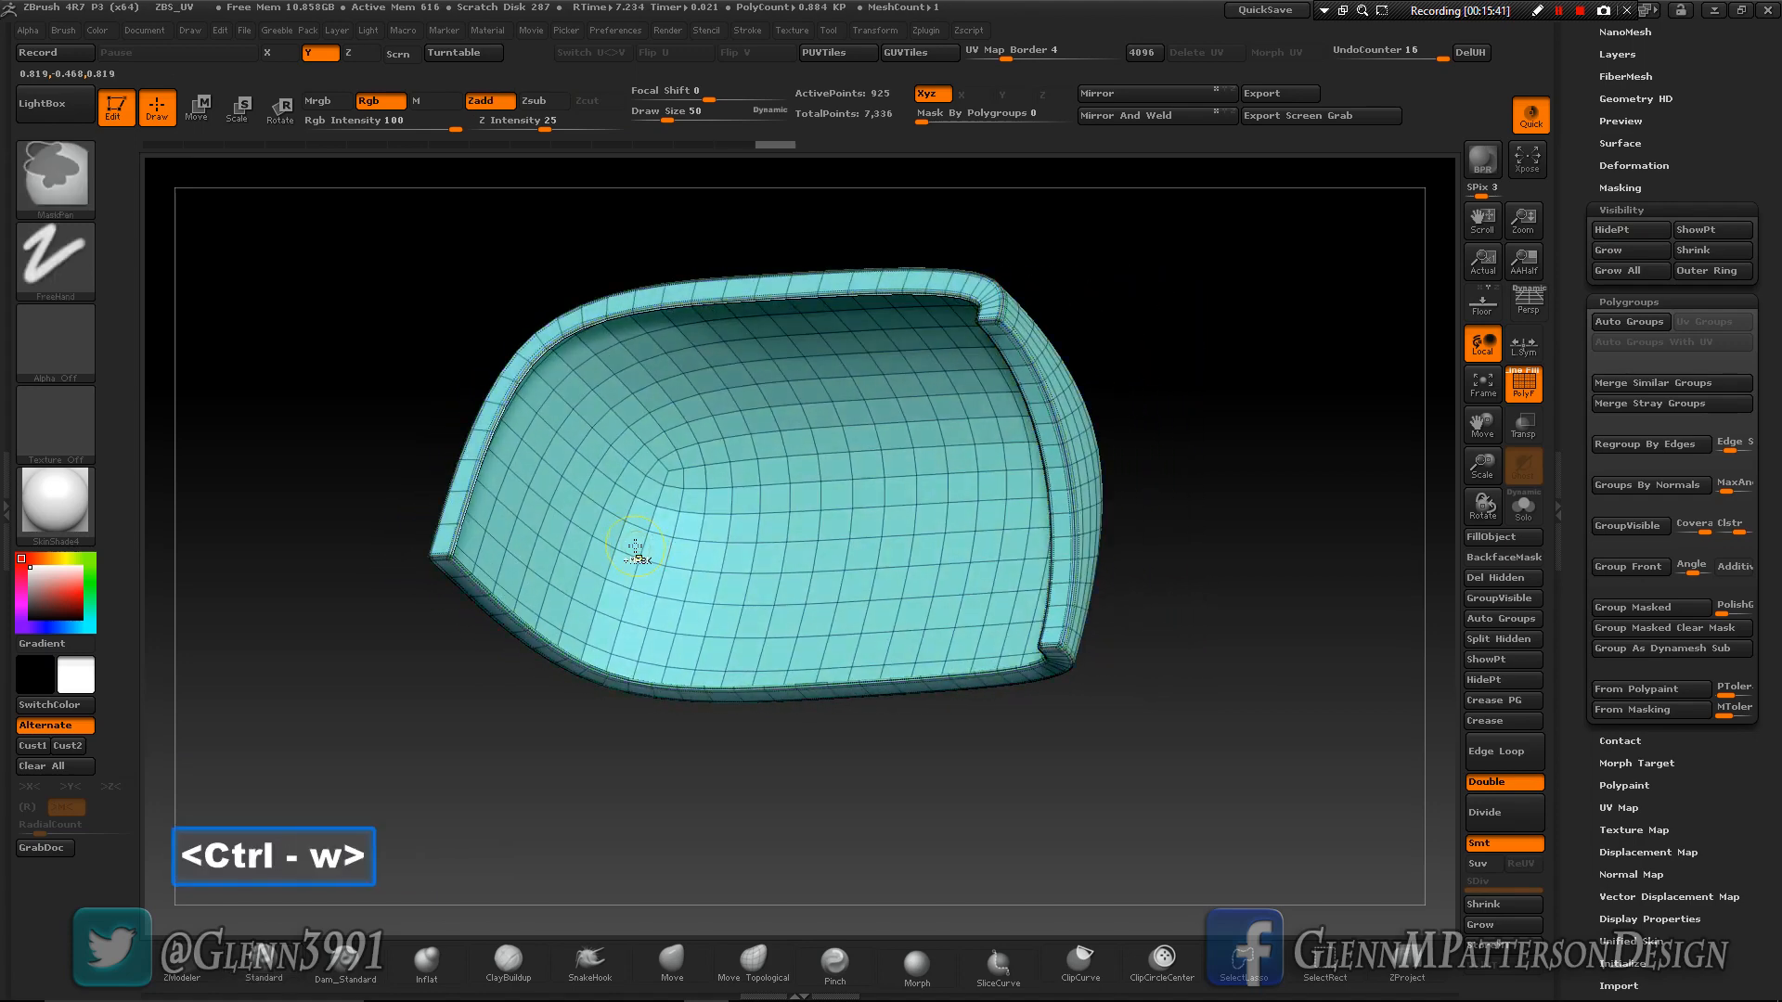
{"action": "key", "text": "ctrl+w"}
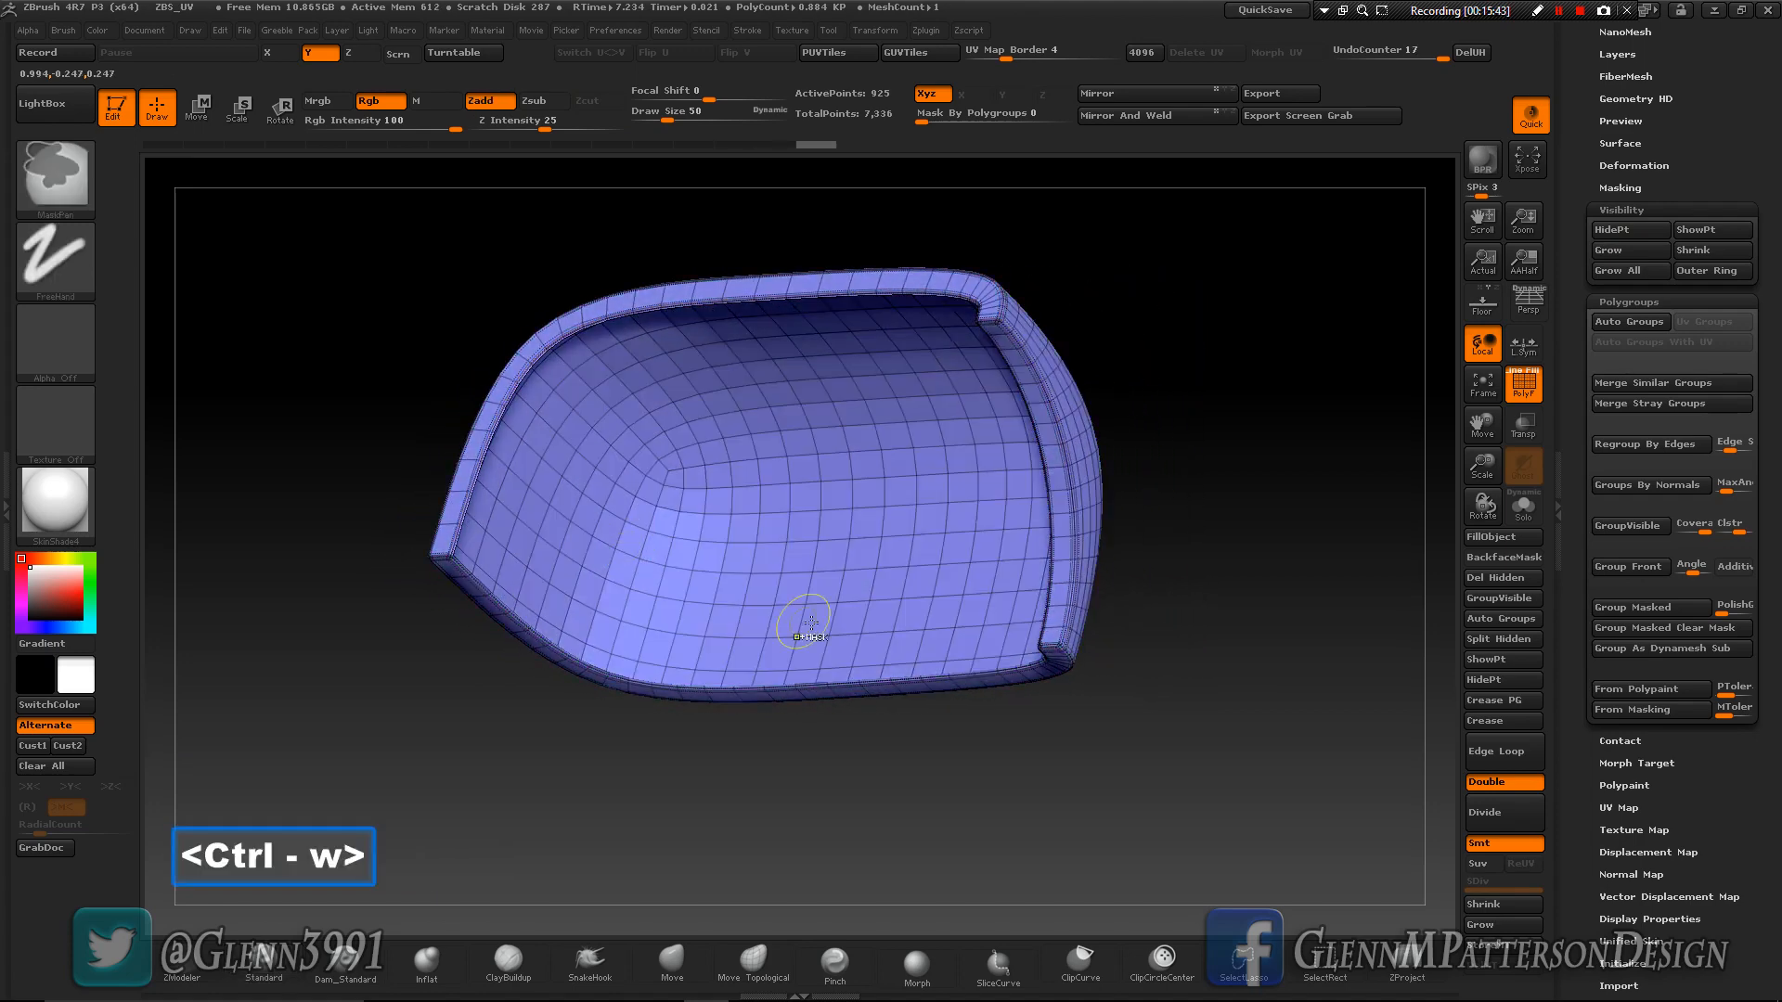
{"action": "left_click", "coordinate": [1331, 616], "text": "ctrl+shift"}
- Isolate the lower side panel of the cube and regroup it by normals
{"action": "left_click_drag", "start_coordinate": [1257, 665], "coordinate": [1221, 688]}
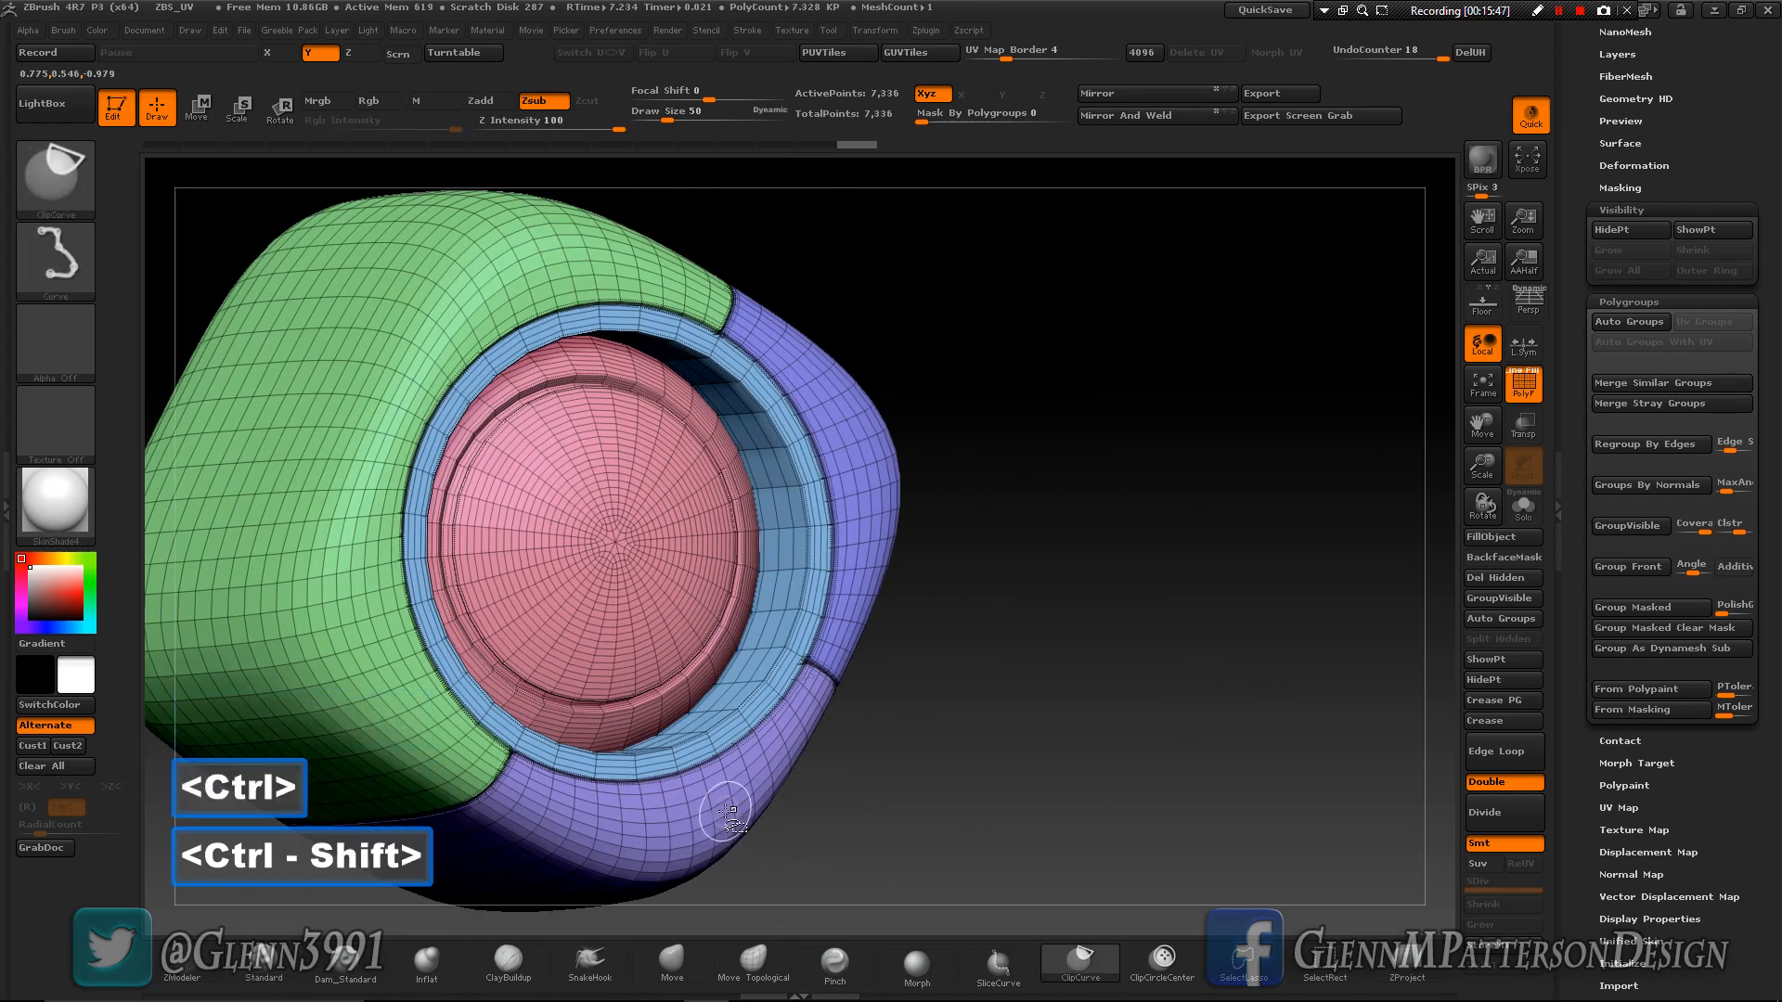
{"action": "left_click", "coordinate": [729, 816], "text": "ctrl+shift"}
{"action": "left_click_drag", "start_coordinate": [1078, 832], "coordinate": [1069, 816]}
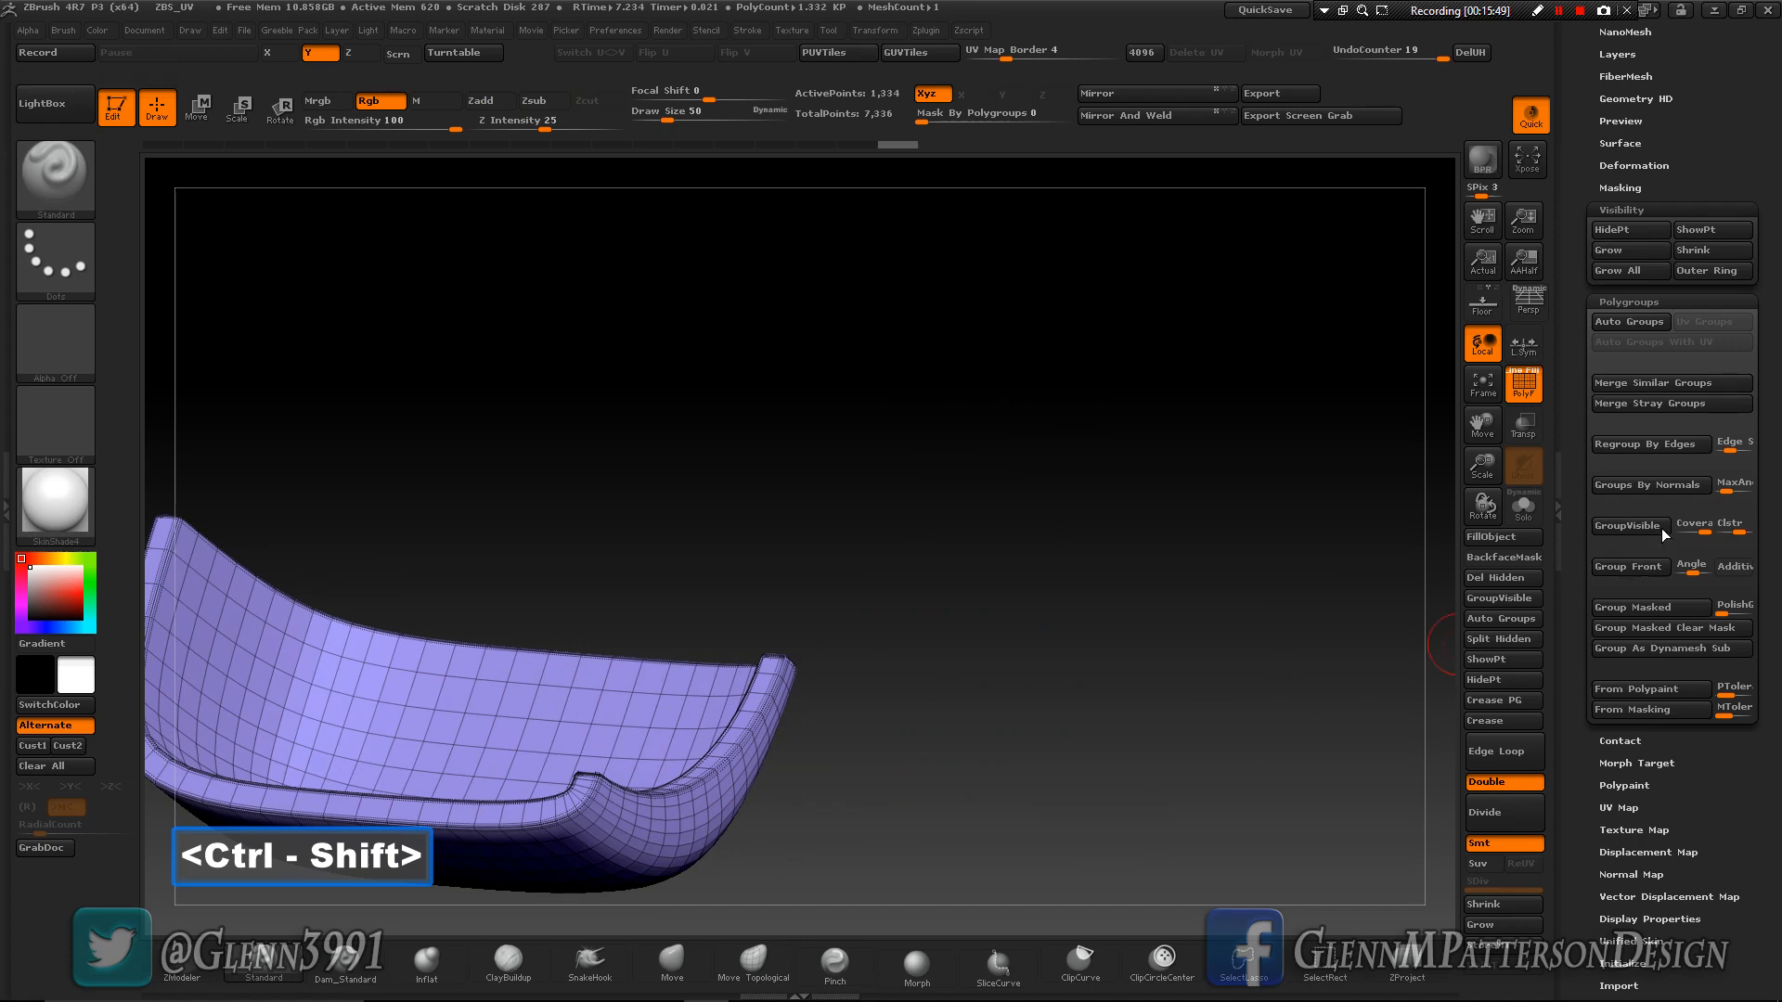
{"action": "left_click", "coordinate": [1657, 490]}
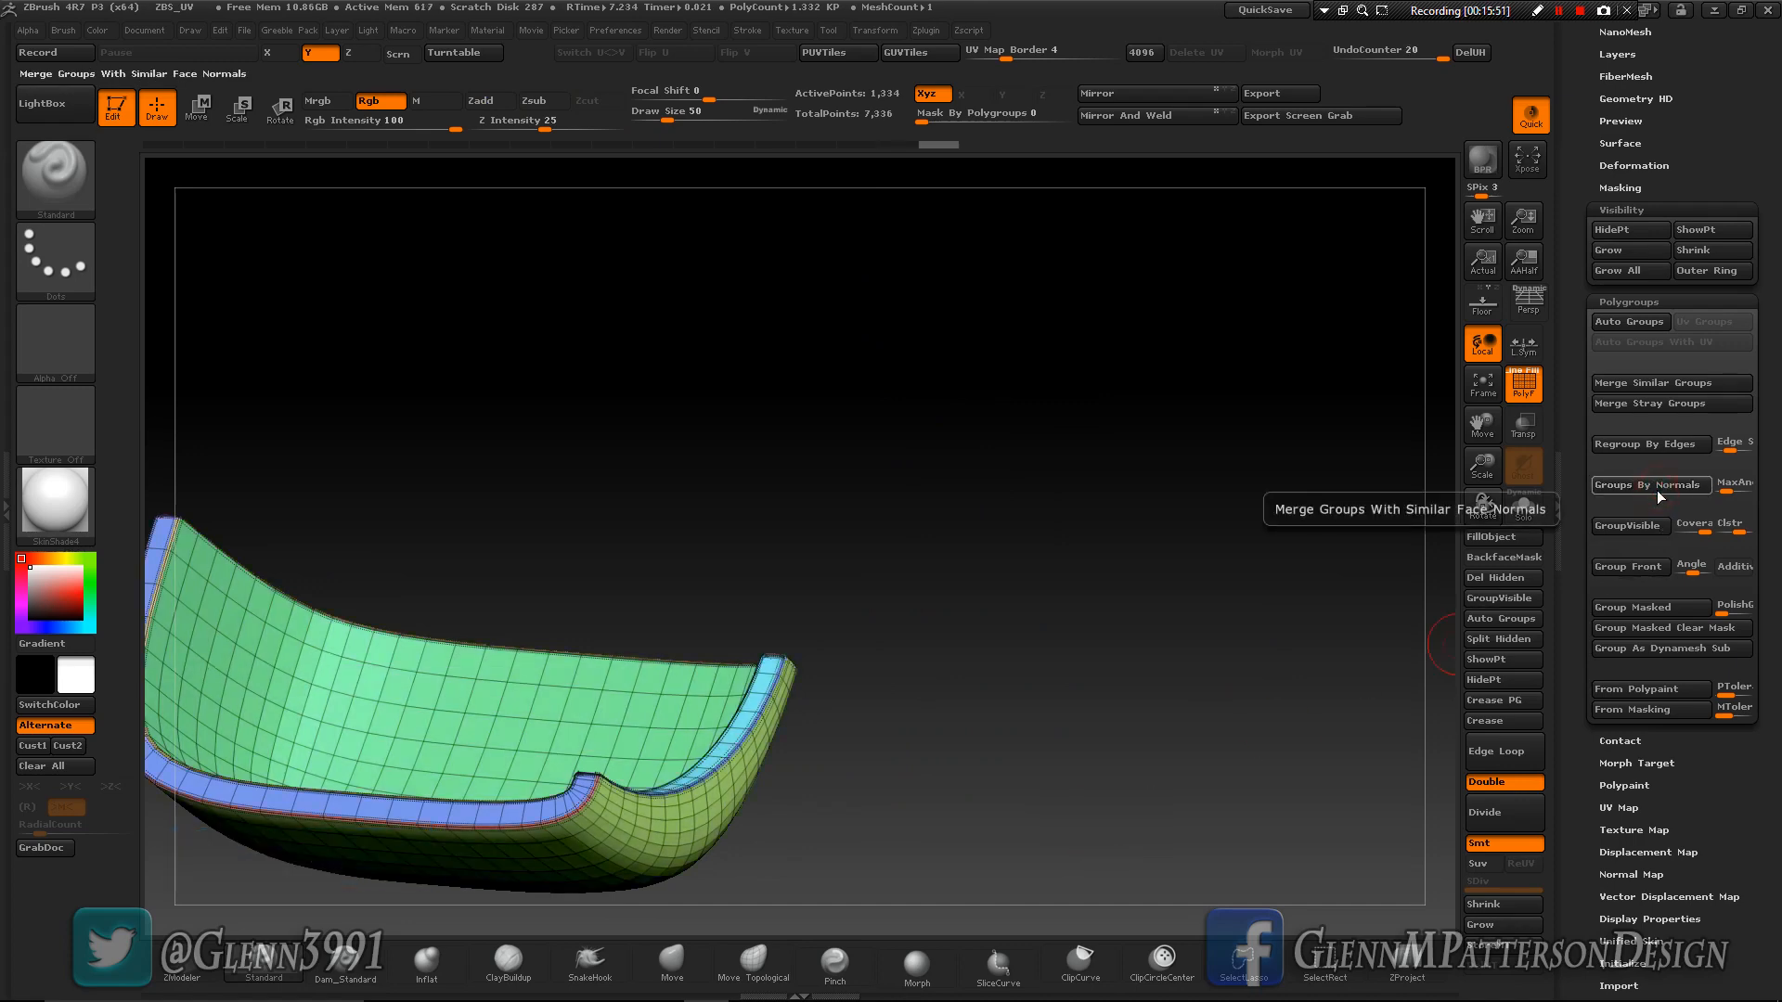
- Isolate the lower panel's outer-surface polygroup and grow the visibility over its rim to the edge of the inner wall
{"action": "left_click", "coordinate": [1047, 739], "text": "ctrl+shift"}
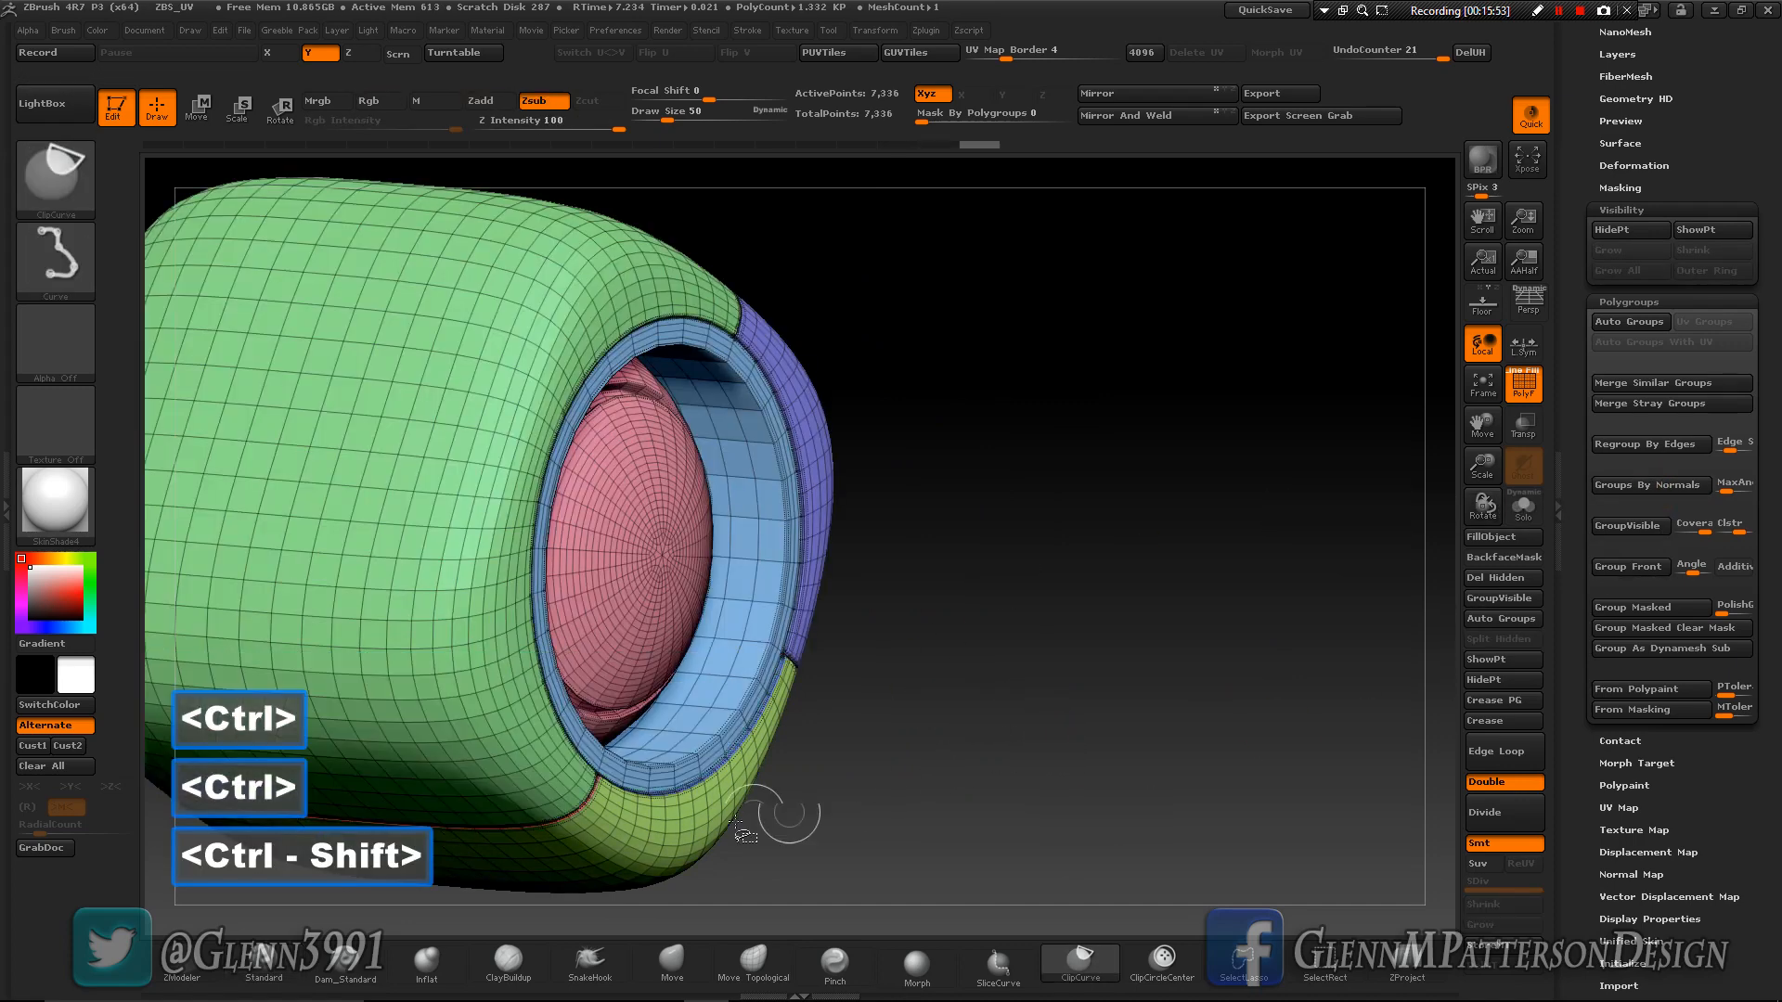
{"action": "left_click", "coordinate": [695, 845], "text": "ctrl+shift"}
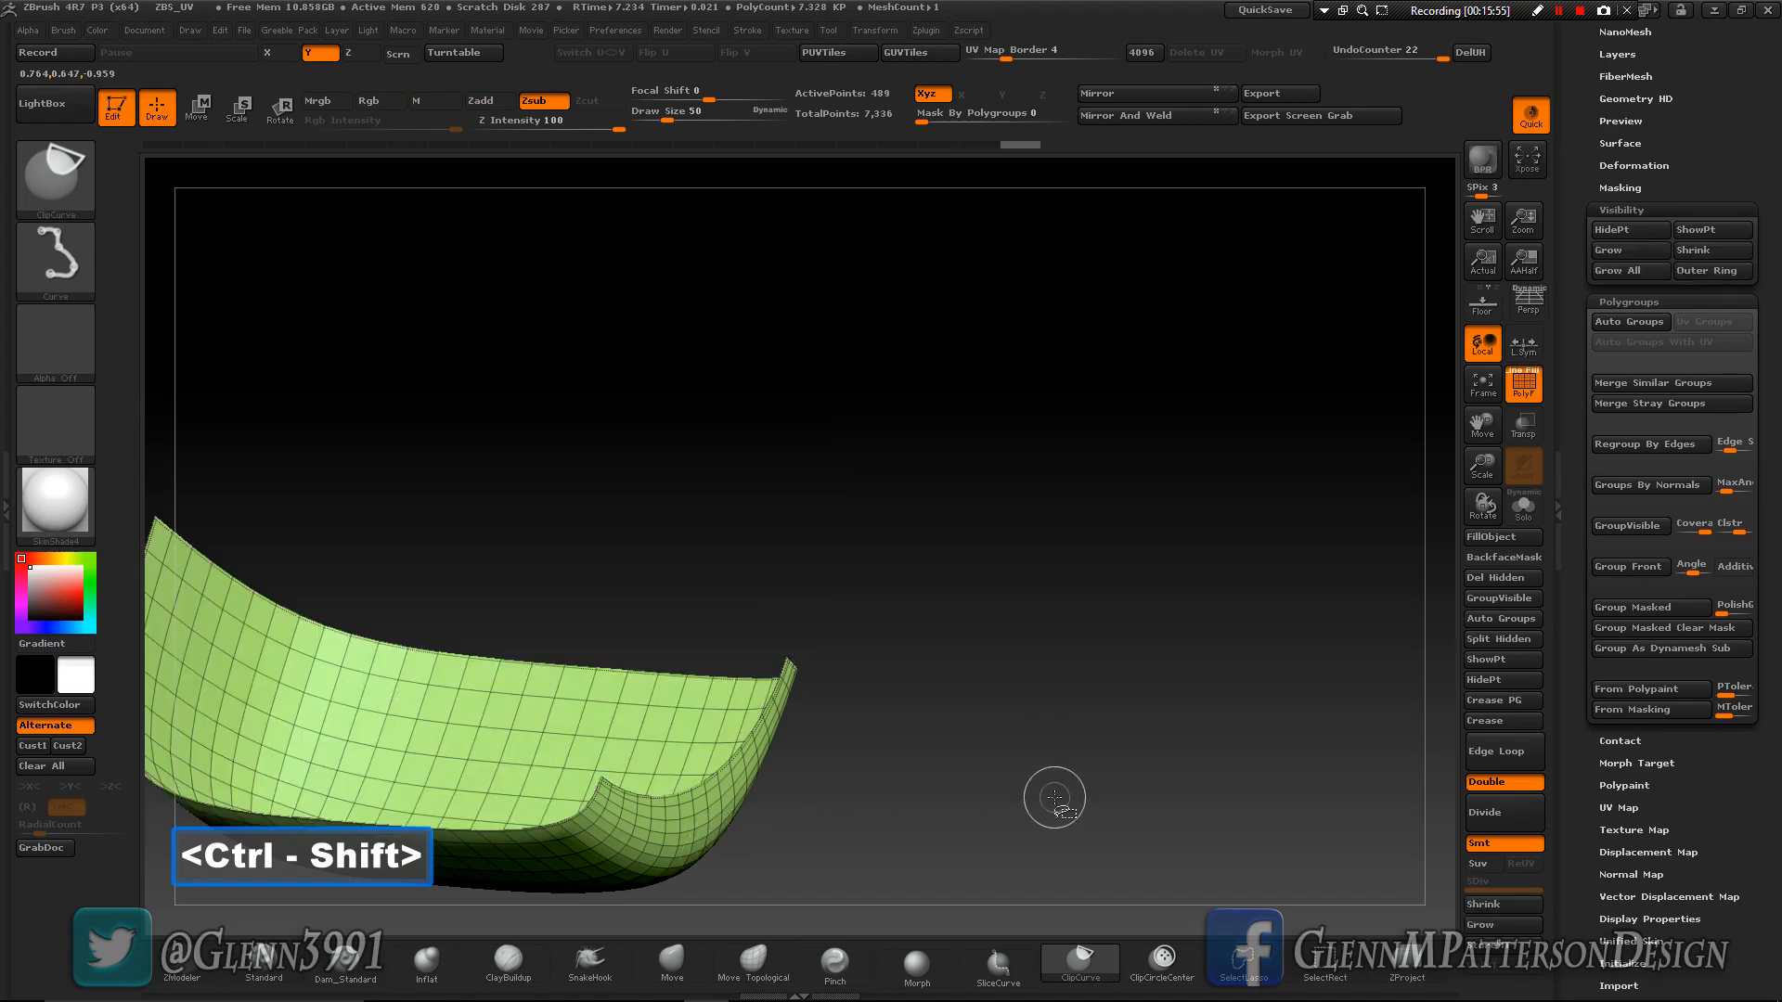
{"action": "left_click", "coordinate": [1503, 924]}
{"action": "left_click", "coordinate": [1503, 924]}
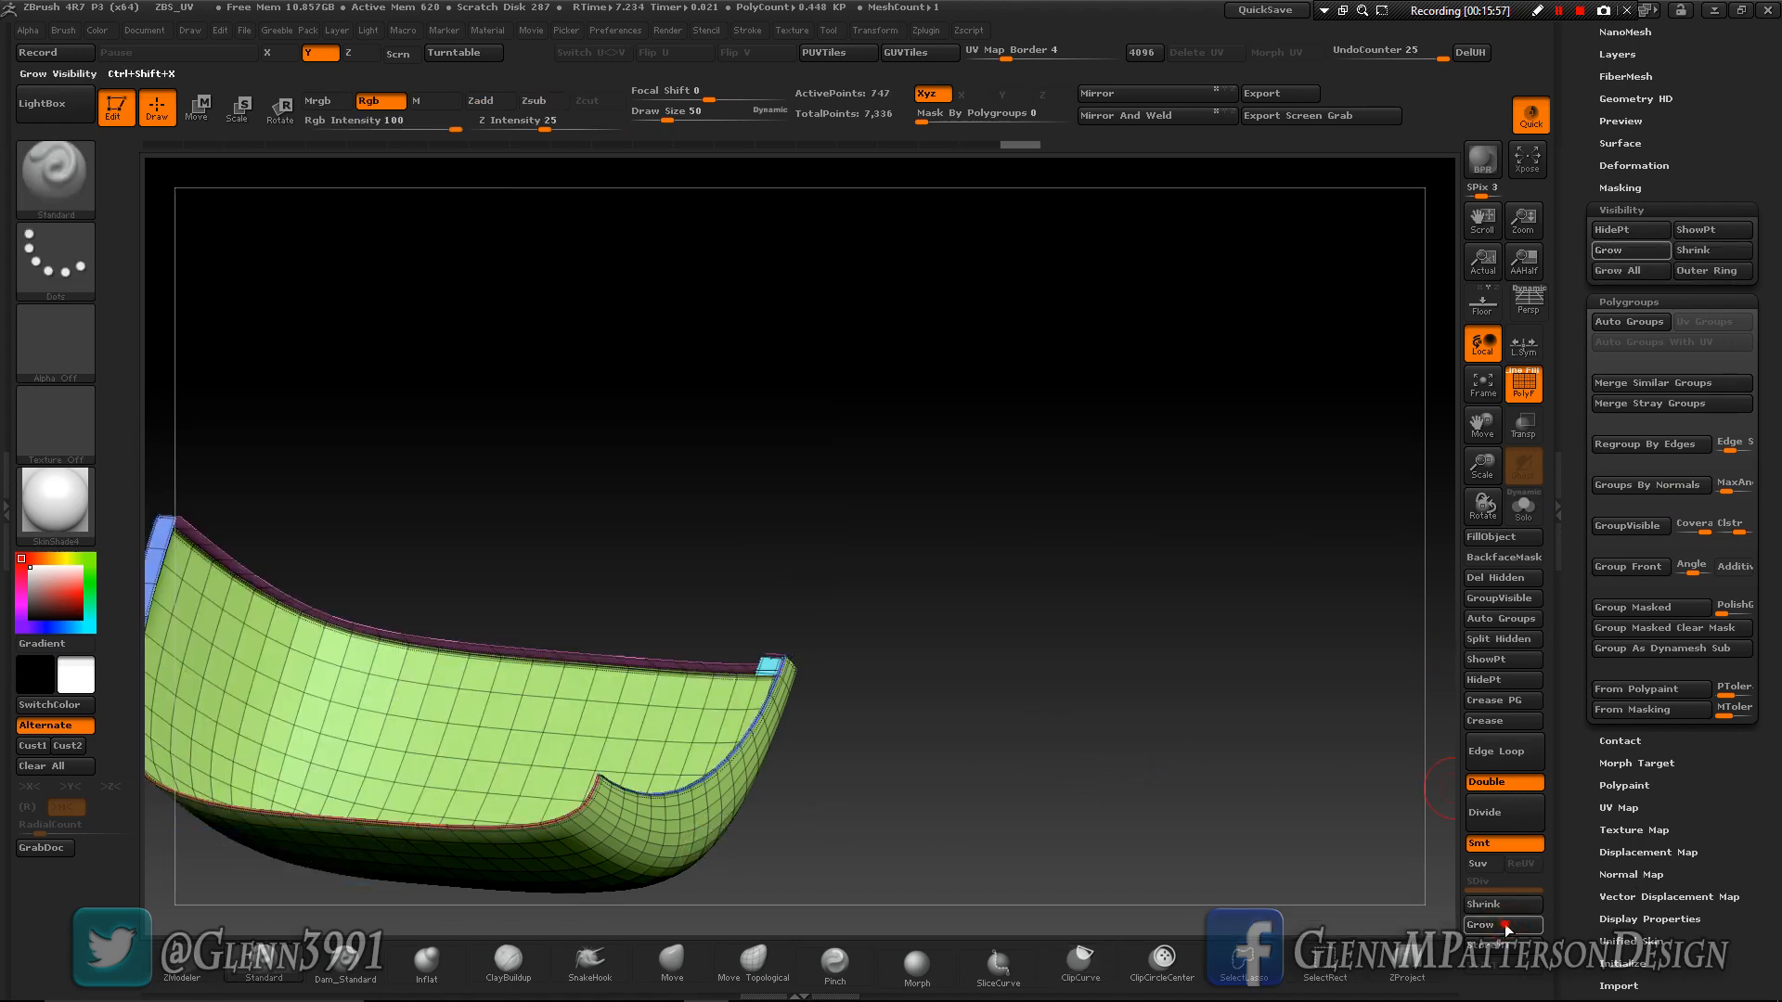
{"action": "left_click", "coordinate": [1503, 924]}
{"action": "left_click", "coordinate": [1503, 924]}
{"action": "left_click", "coordinate": [1504, 926]}
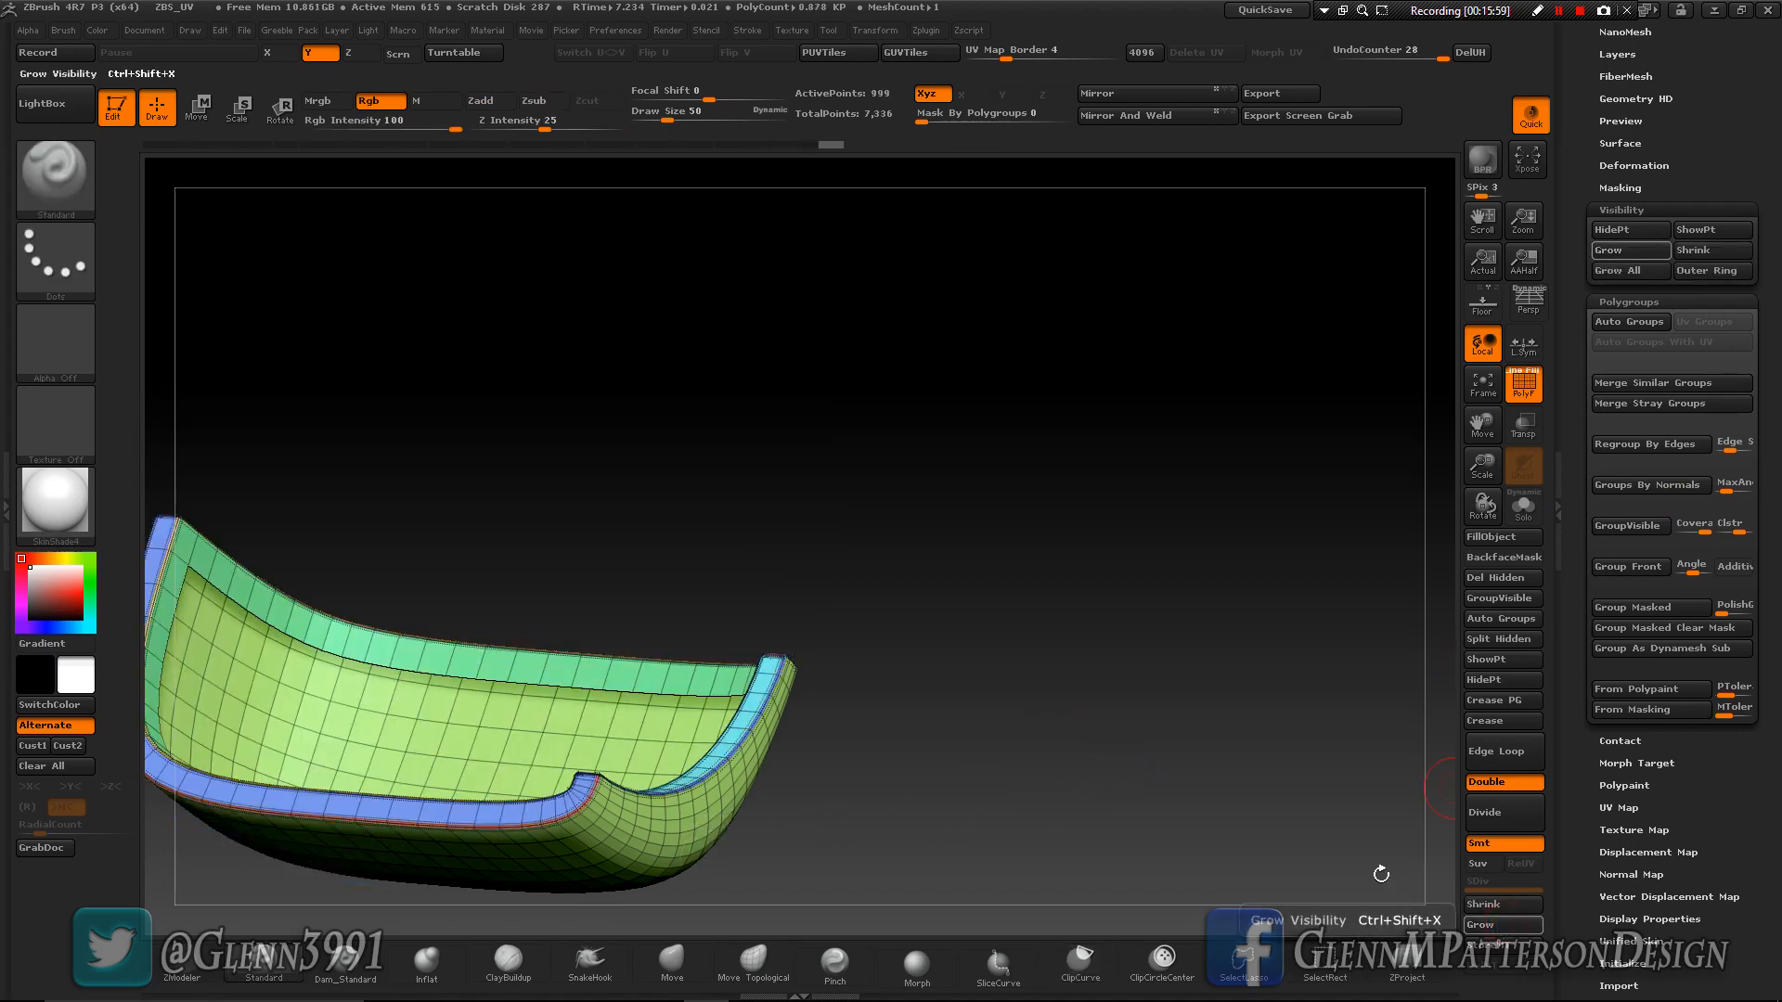
- Hide the lower panel's inner-wall strip, combine its visible faces into a single polygroup, and unhide the rest of the cube
{"action": "left_click", "coordinate": [684, 685], "text": "ctrl+shift"}
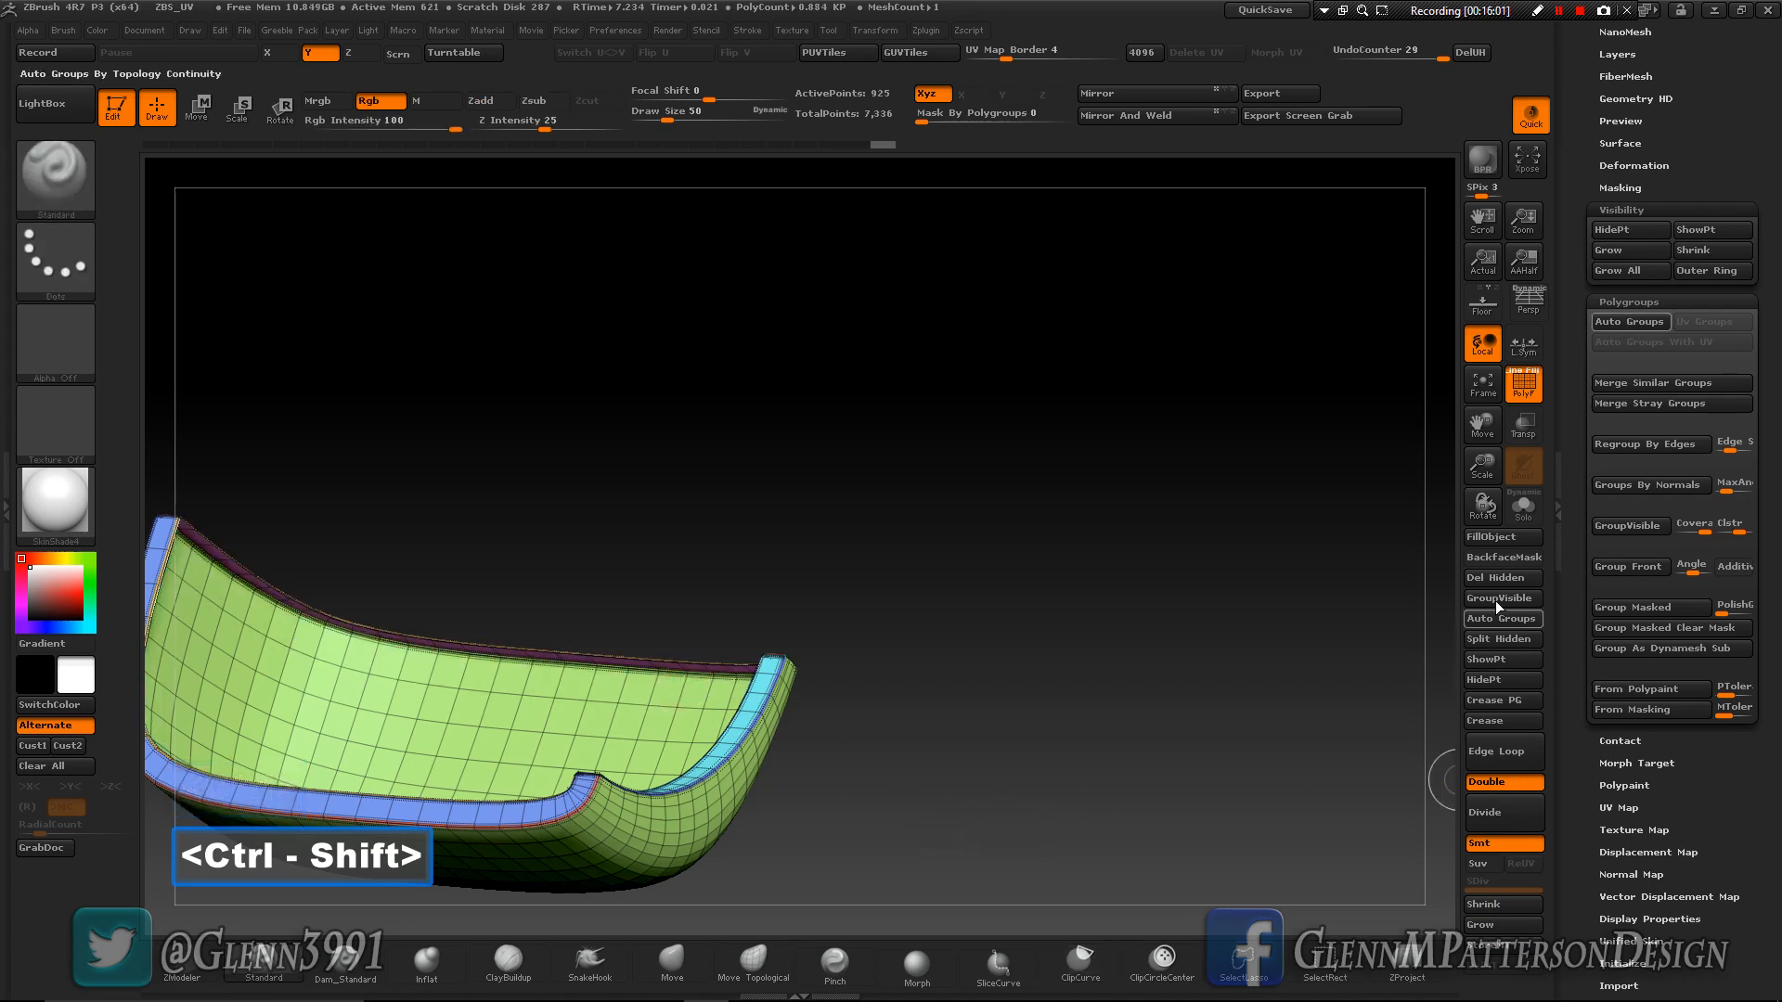
{"action": "key", "text": "ctrl+w"}
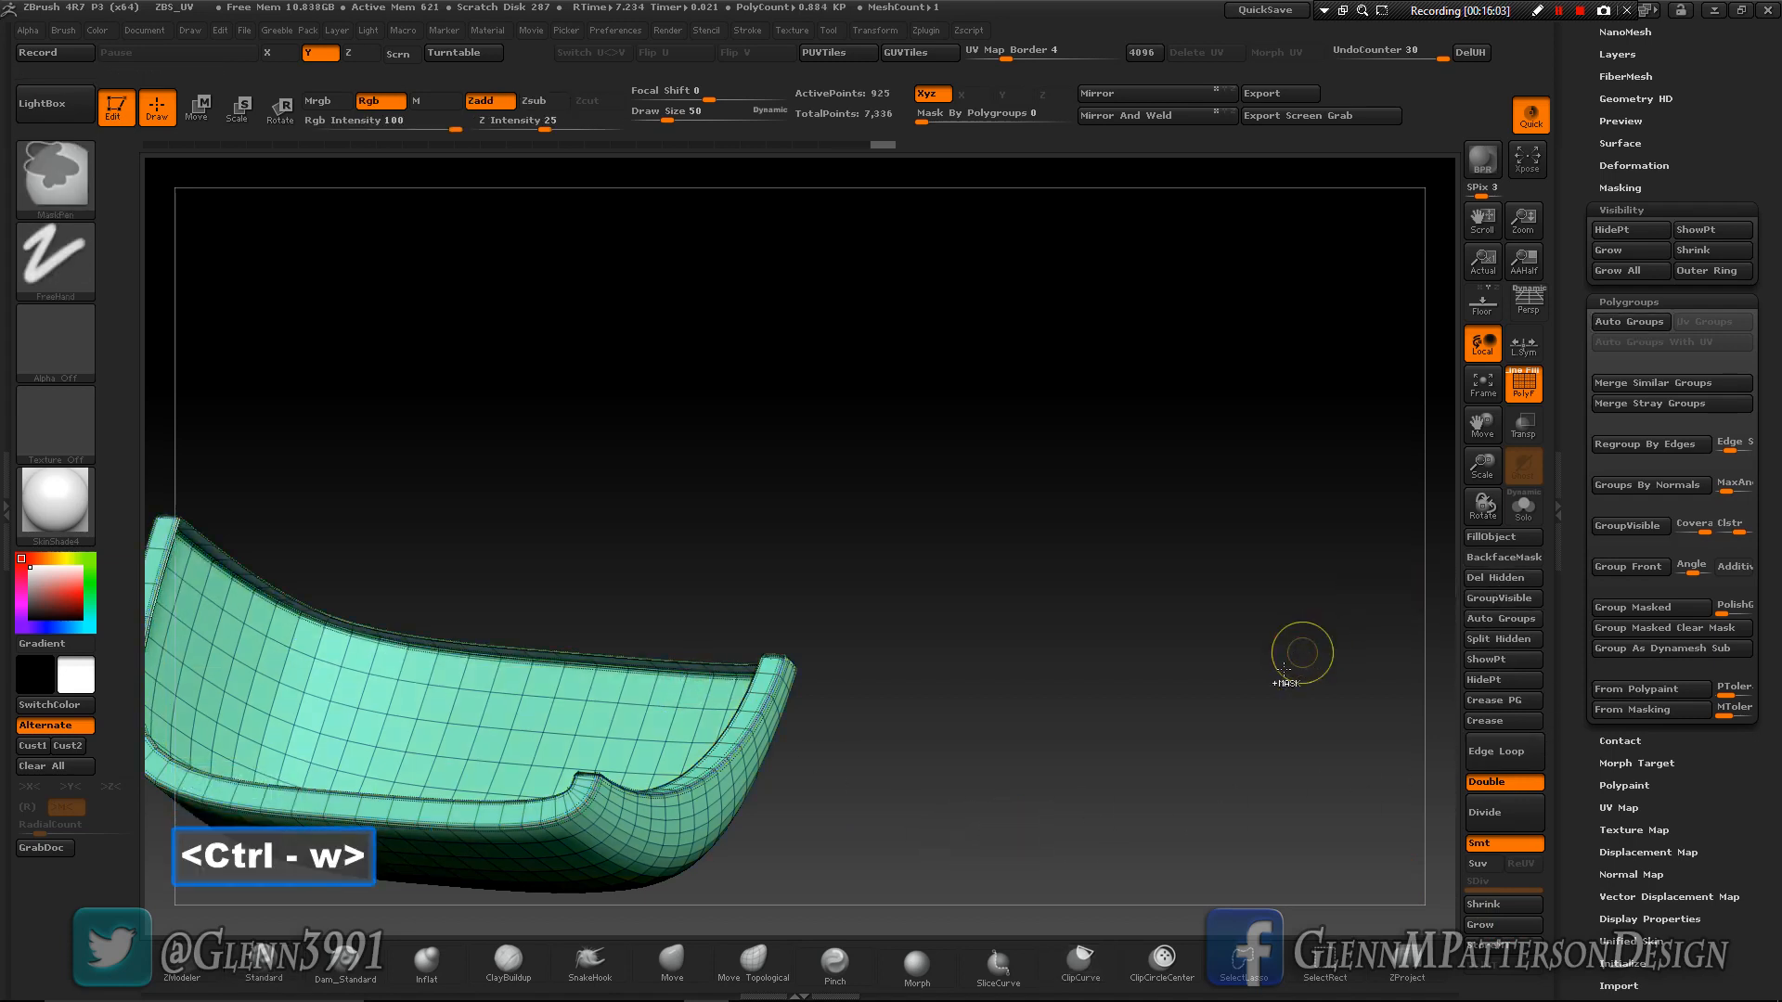
{"action": "key", "text": "ctrl+w"}
{"action": "key", "text": "ctrl+w"}
{"action": "key", "text": "ctrl+w"}
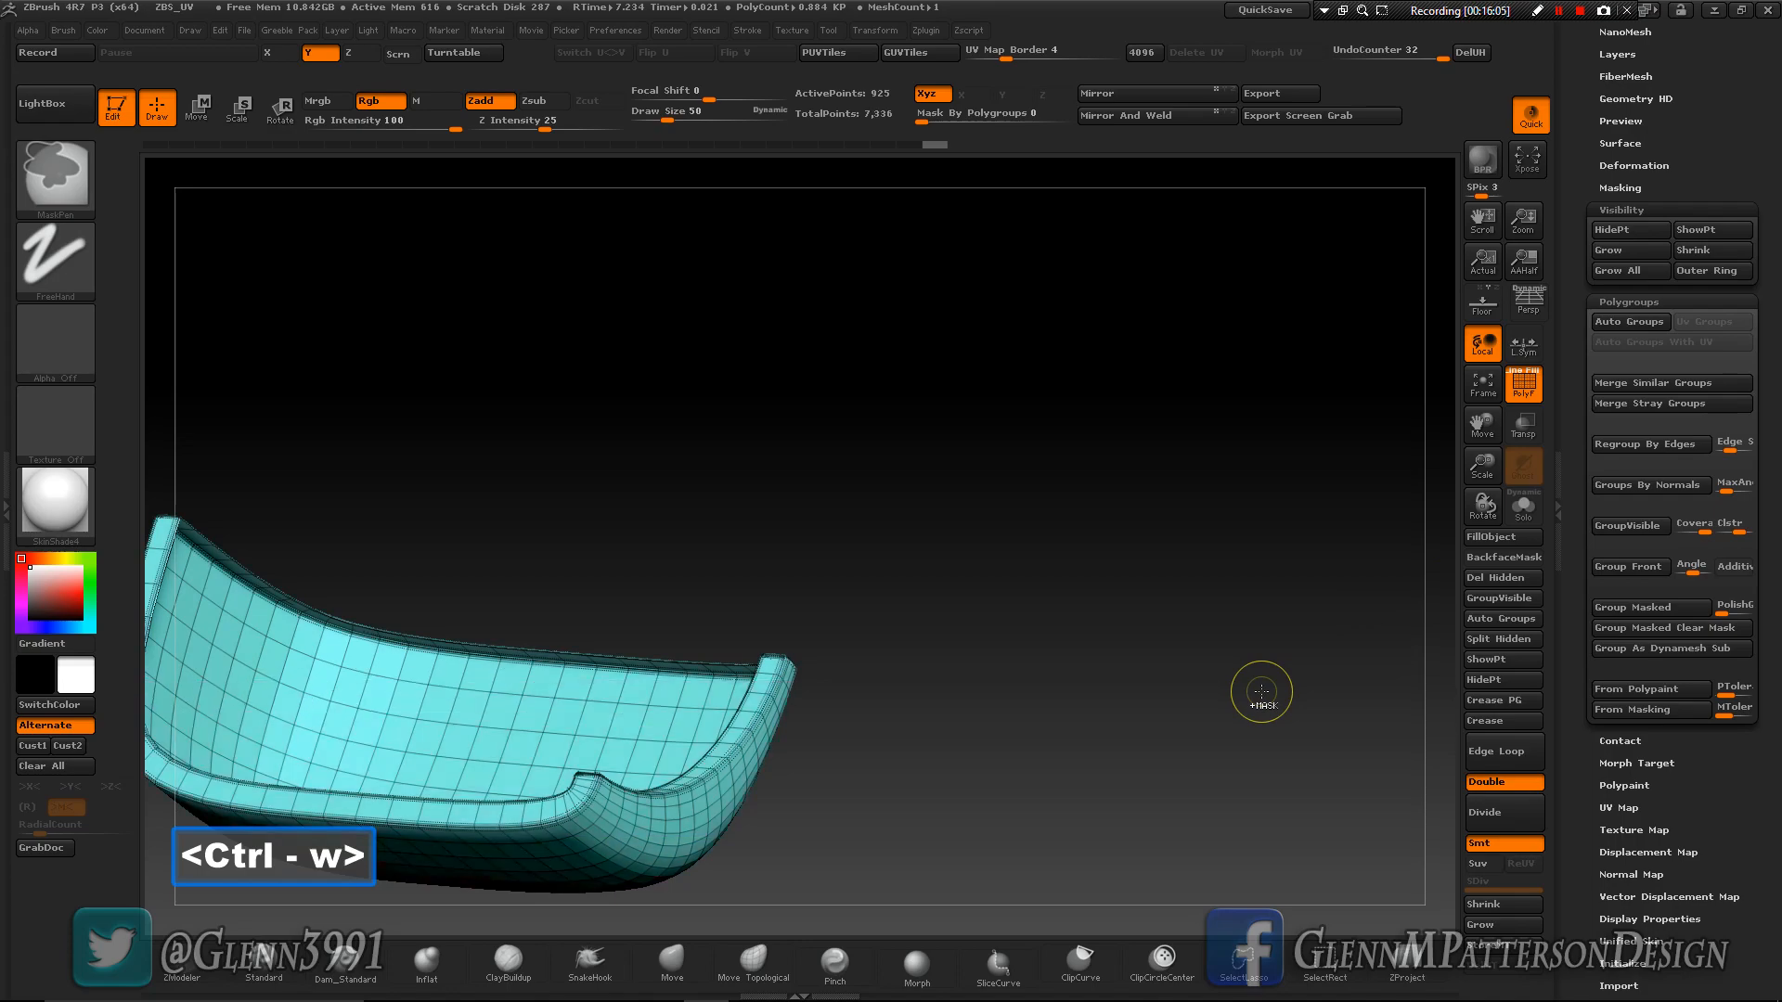
{"action": "left_click", "coordinate": [1176, 757], "text": "ctrl+shift"}
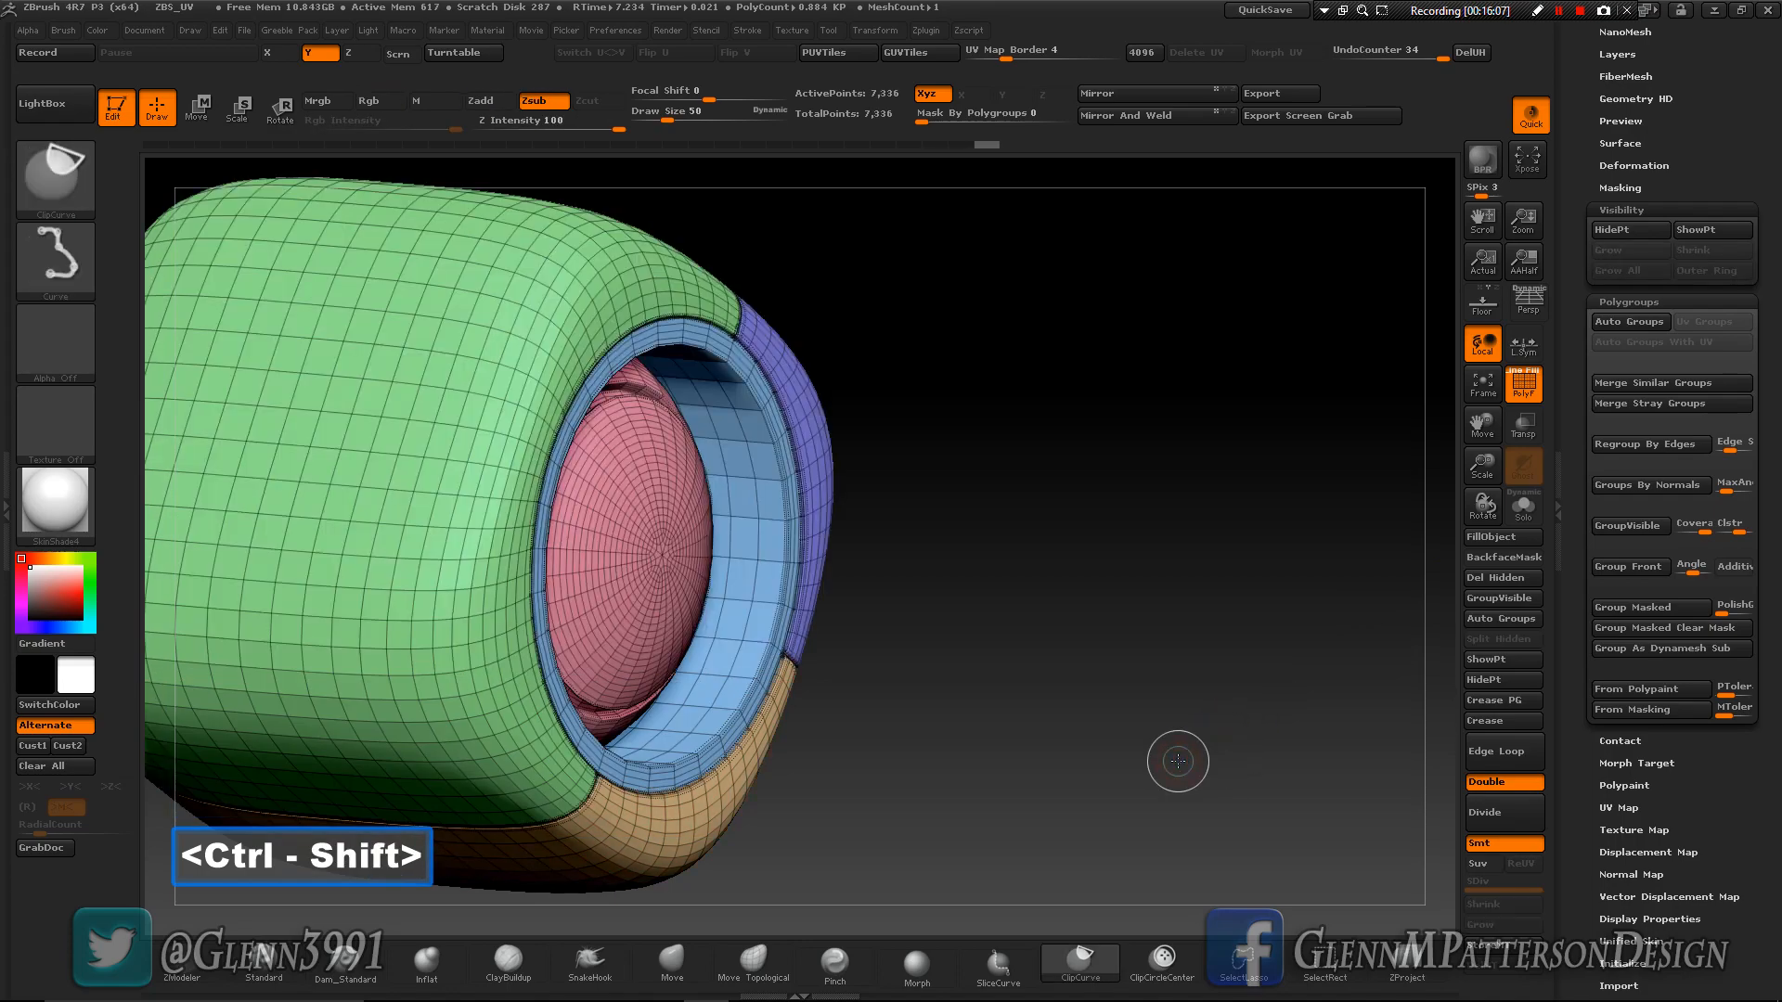
- Isolate the large green panel that wraps around the cube and regroup it by normals
{"action": "mouse_move", "coordinate": [1103, 783]}
{"action": "left_mouse_down"}
{"action": "mouse_move", "coordinate": [1032, 781]}
{"action": "mouse_move", "coordinate": [927, 742]}
{"action": "left_mouse_up"}
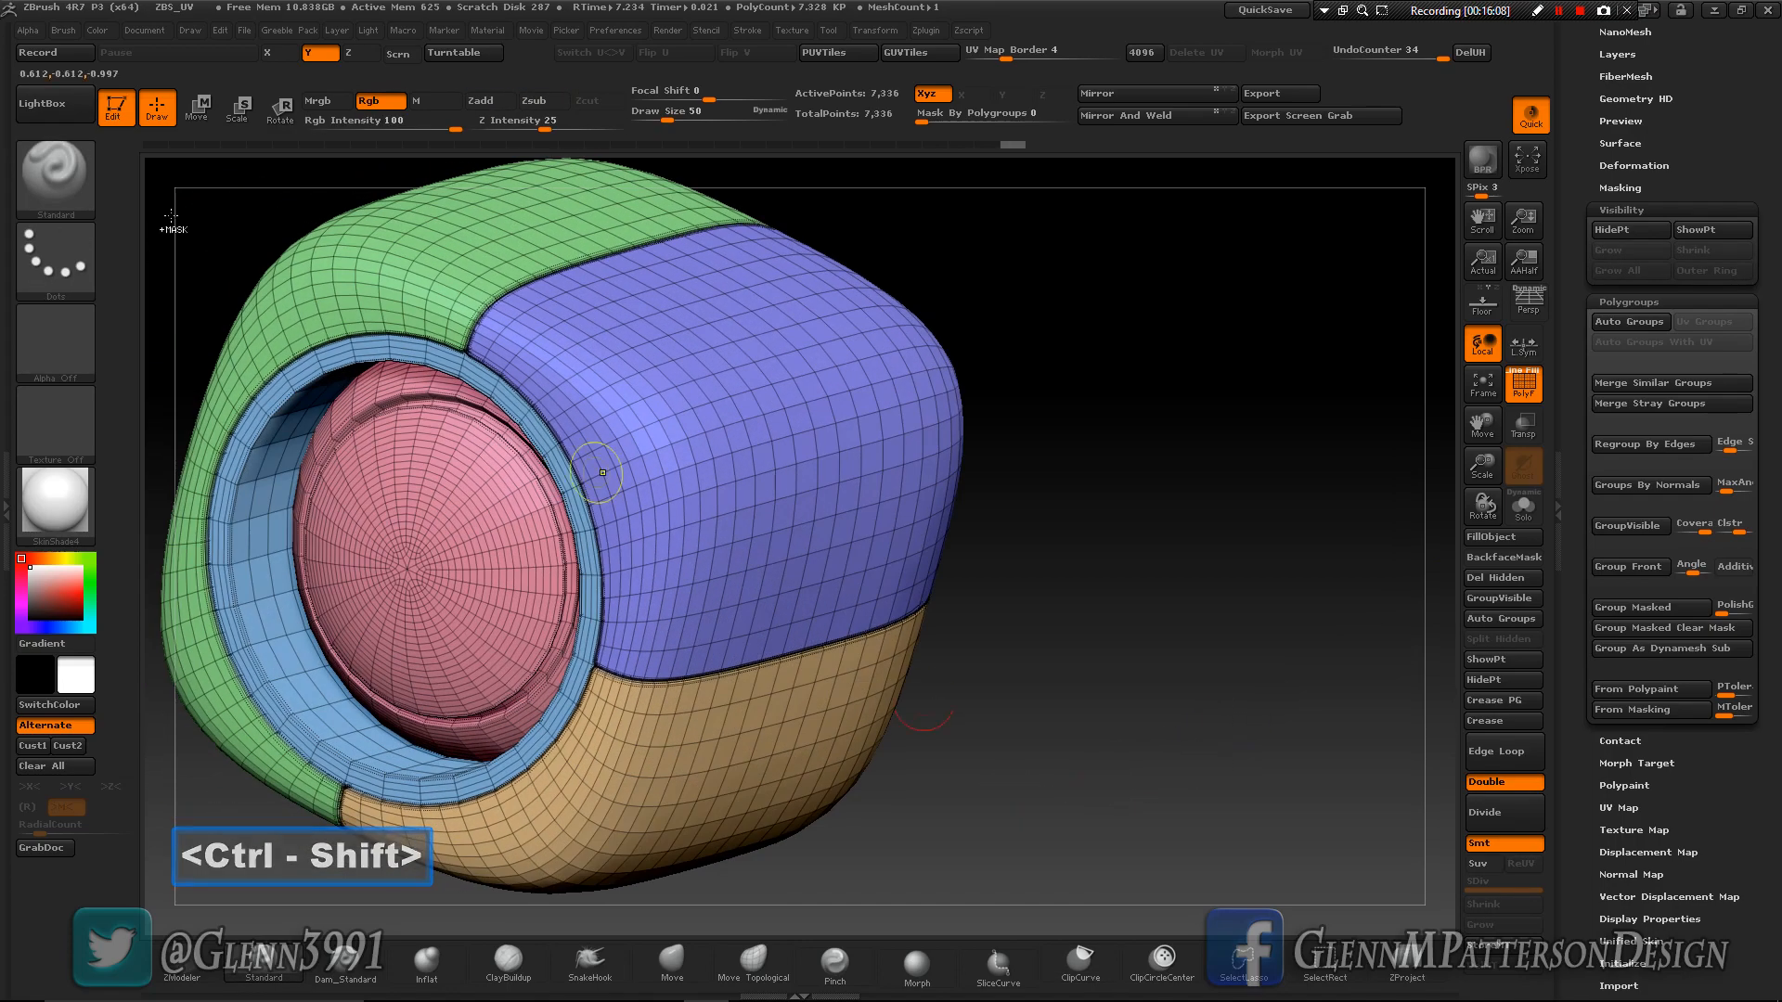
{"action": "left_click", "coordinate": [378, 287], "text": "ctrl+shift"}
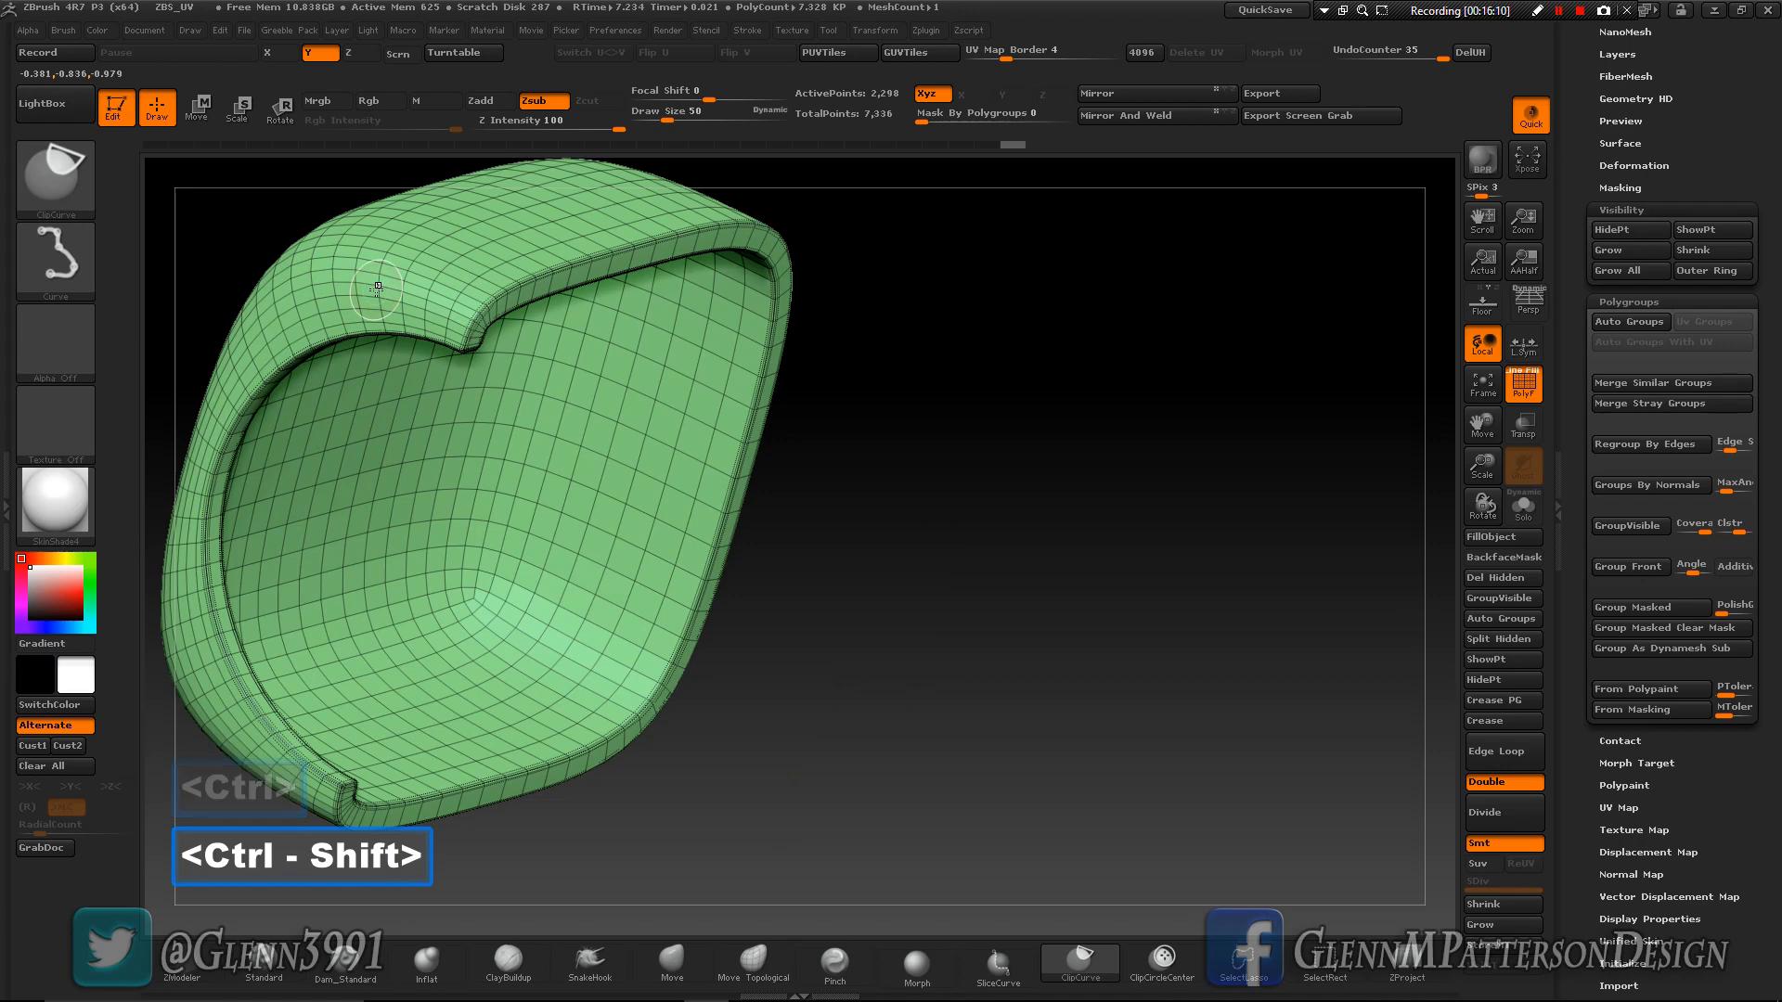
{"action": "left_click", "coordinate": [1613, 493]}
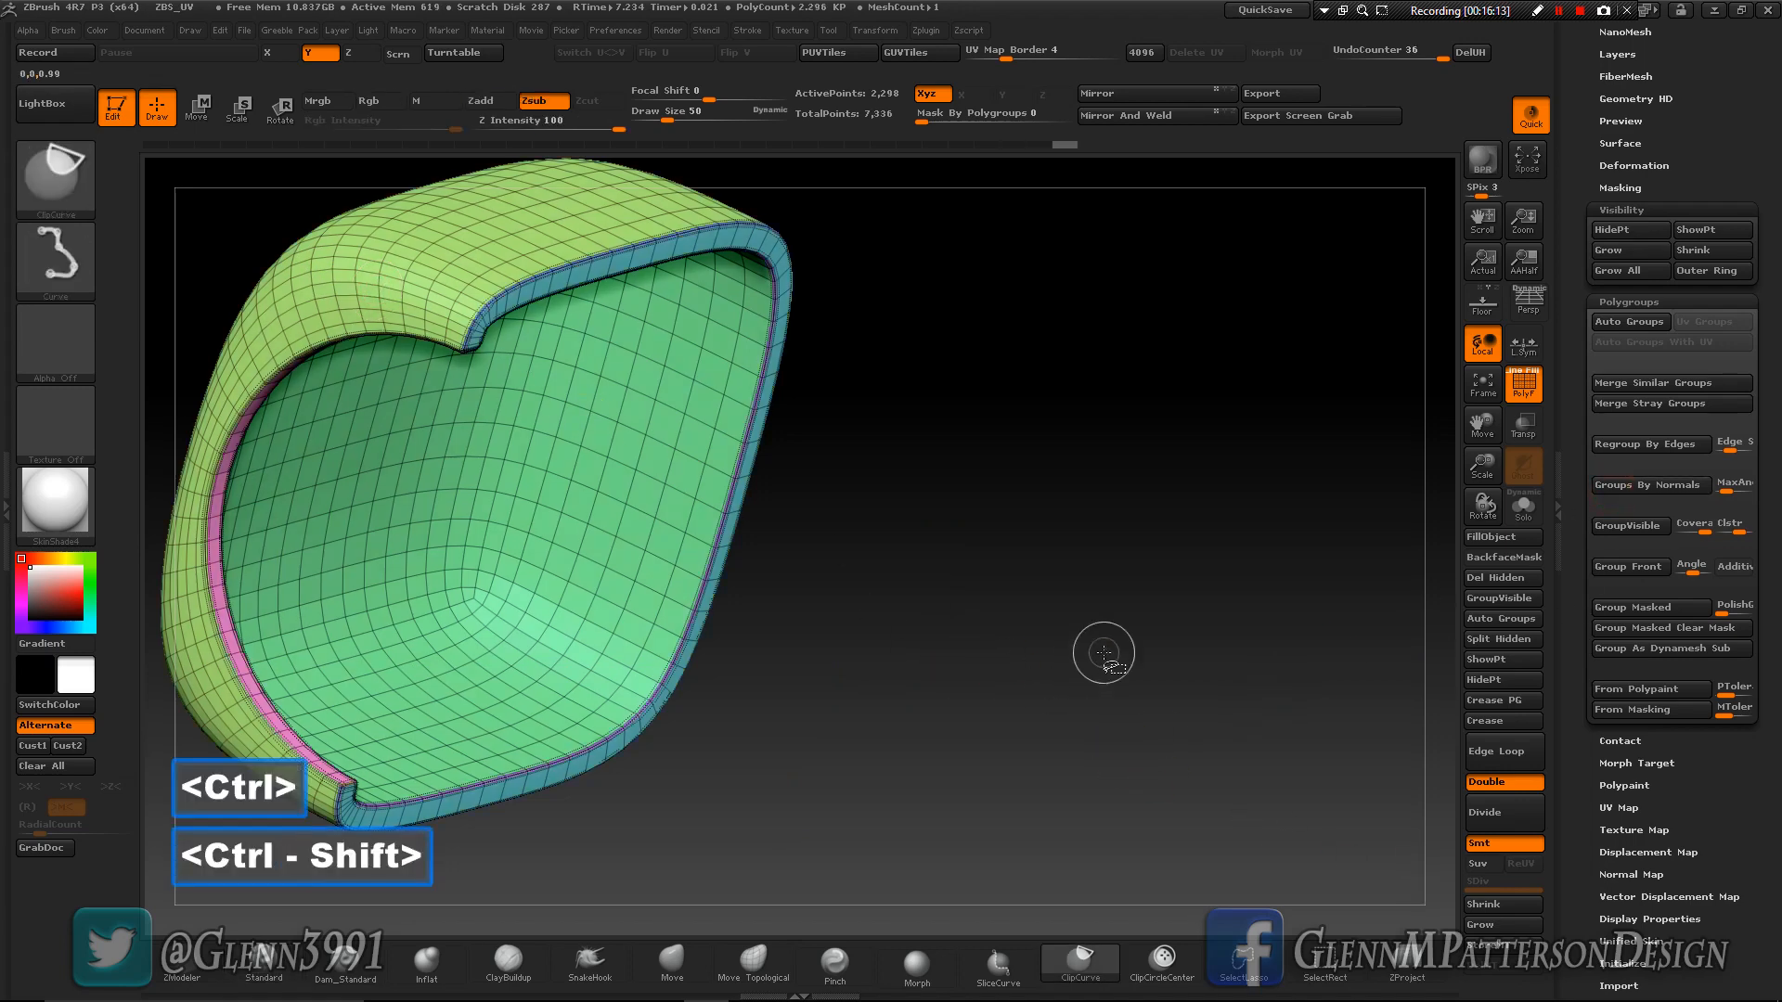
- Isolate the large panel's outer-surface polygroup and grow the visibility across its rim onto the inner wall
{"action": "left_click", "coordinate": [1100, 654], "text": "ctrl+shift"}
{"action": "left_click", "coordinate": [448, 232], "text": "ctrl+shift"}
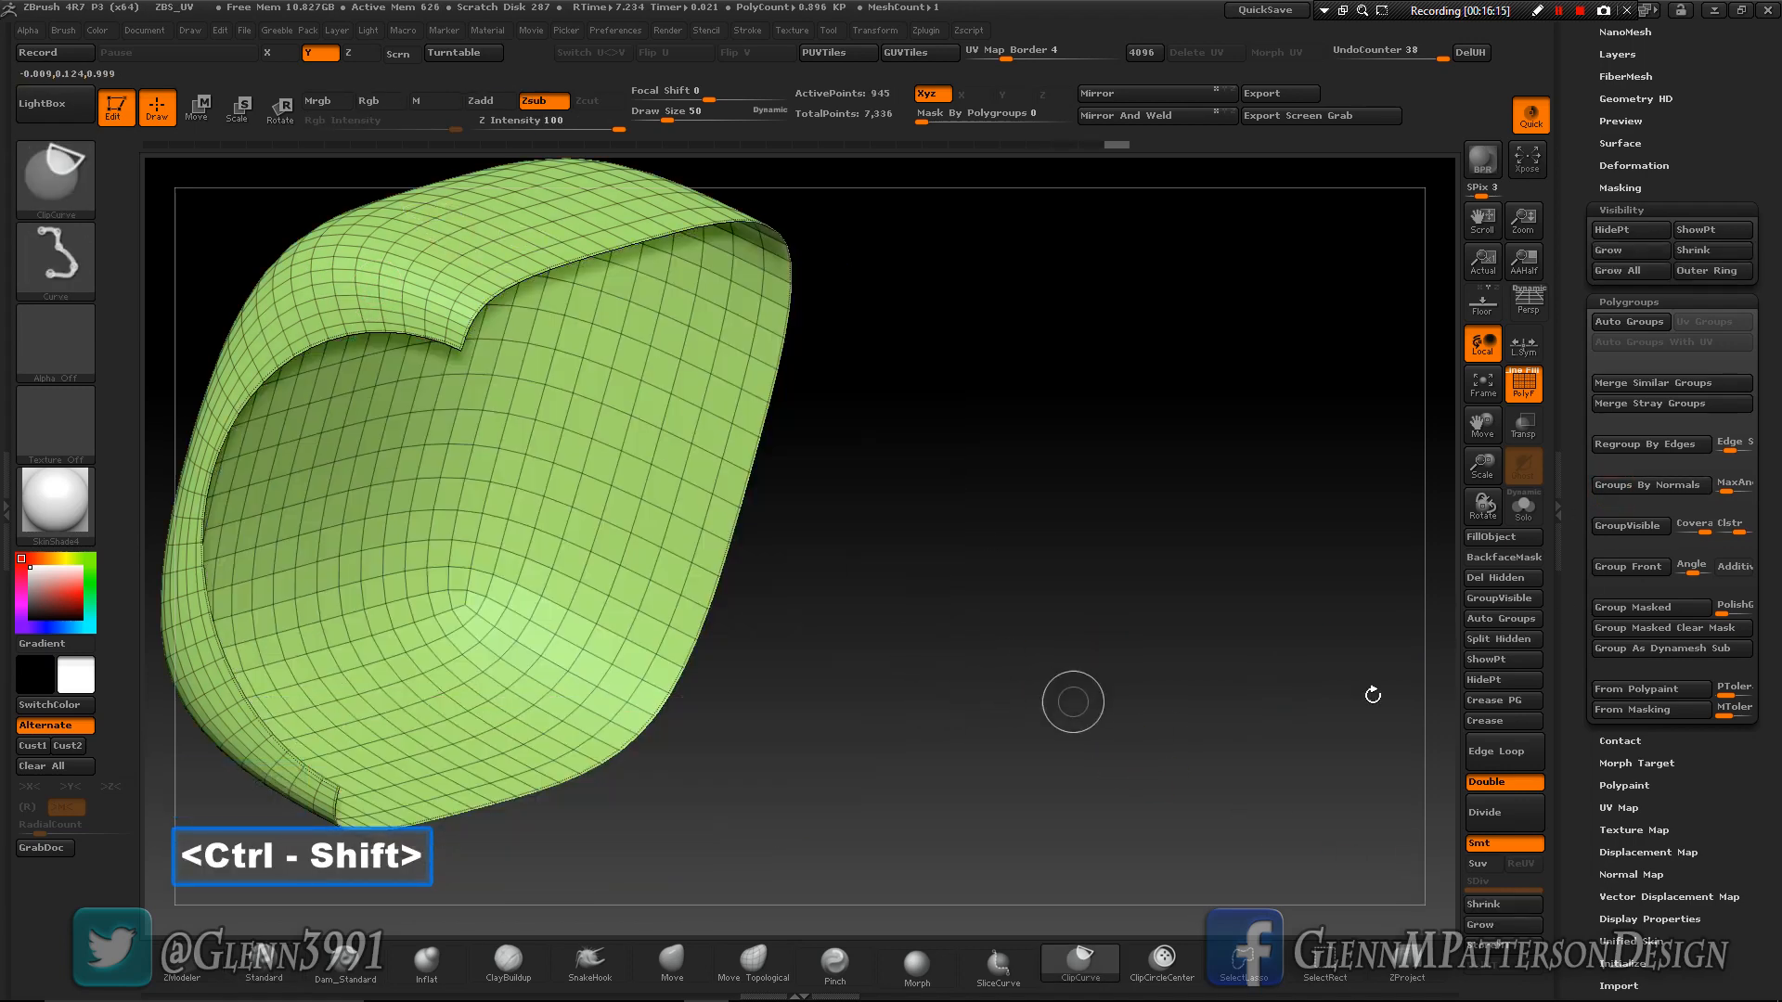
{"action": "left_click", "coordinate": [1482, 925]}
{"action": "left_click", "coordinate": [1482, 925]}
{"action": "left_click", "coordinate": [1482, 925]}
{"action": "left_click", "coordinate": [1481, 925]}
{"action": "left_click", "coordinate": [1482, 925]}
{"action": "left_click", "coordinate": [1482, 925]}
- Hide the large panel's inner-wall strip and merge the visible outer surface and rim into one polygroup
{"action": "key", "text": "ctrl+shift"}
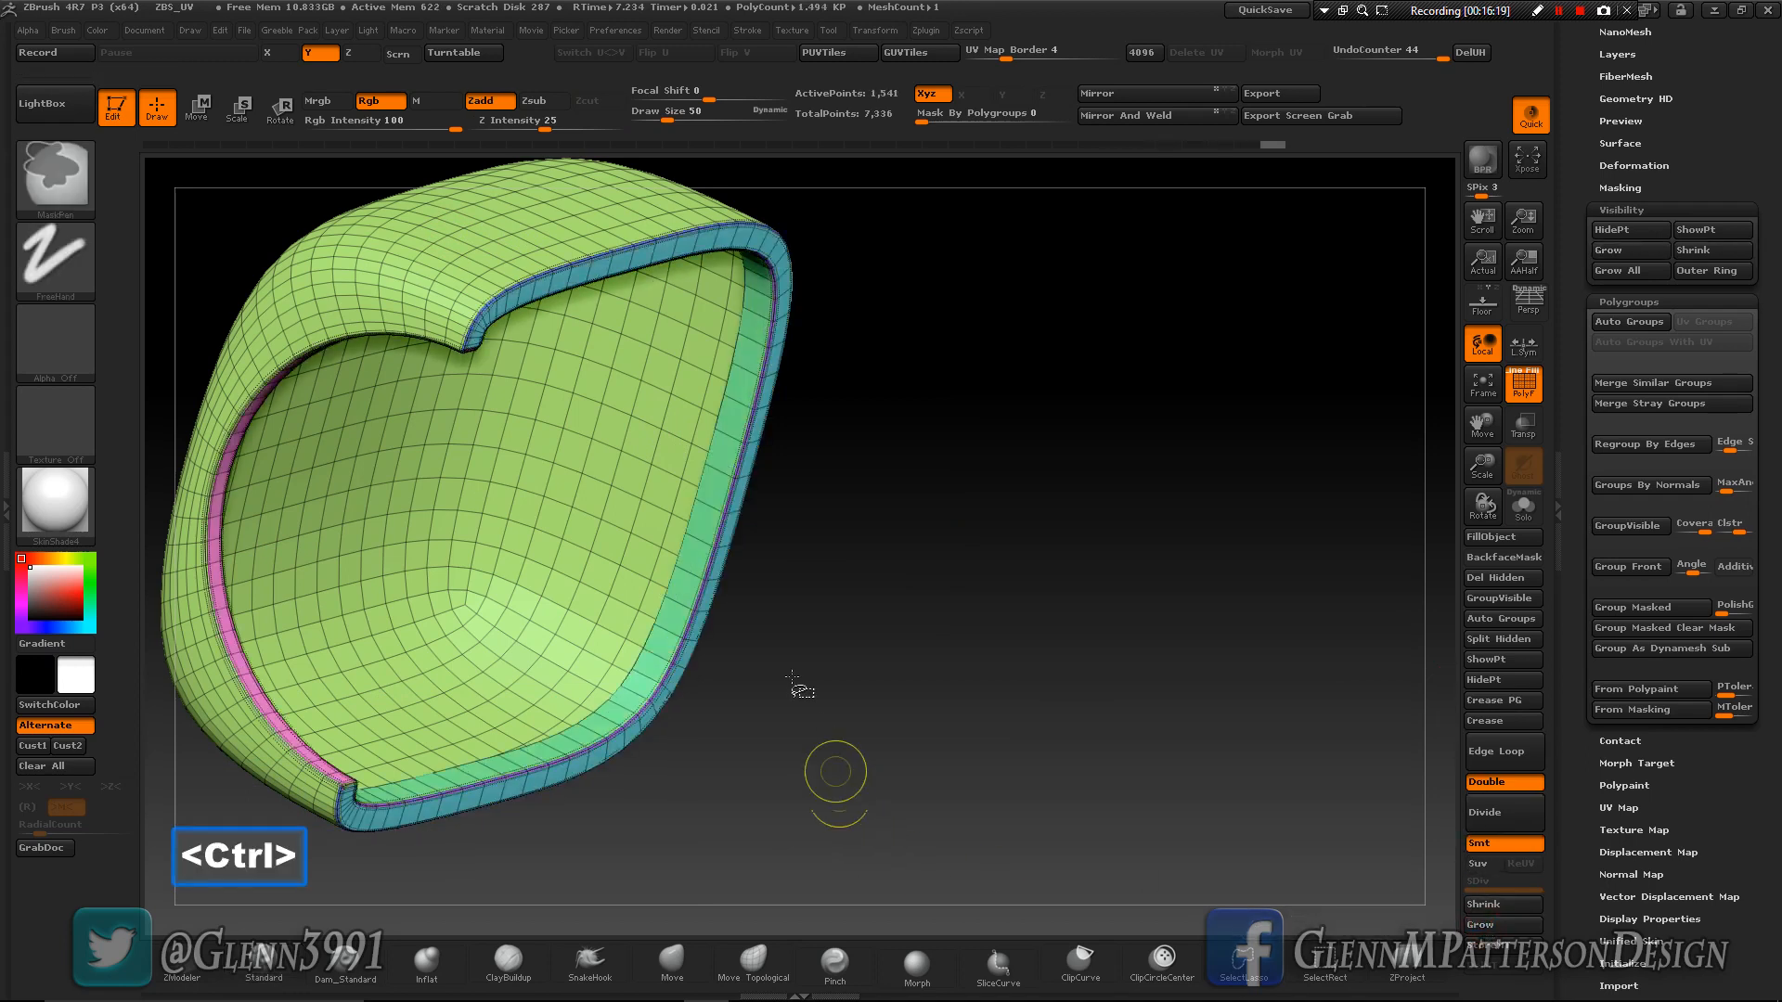
{"action": "left_click", "coordinate": [654, 626], "text": "ctrl+shift"}
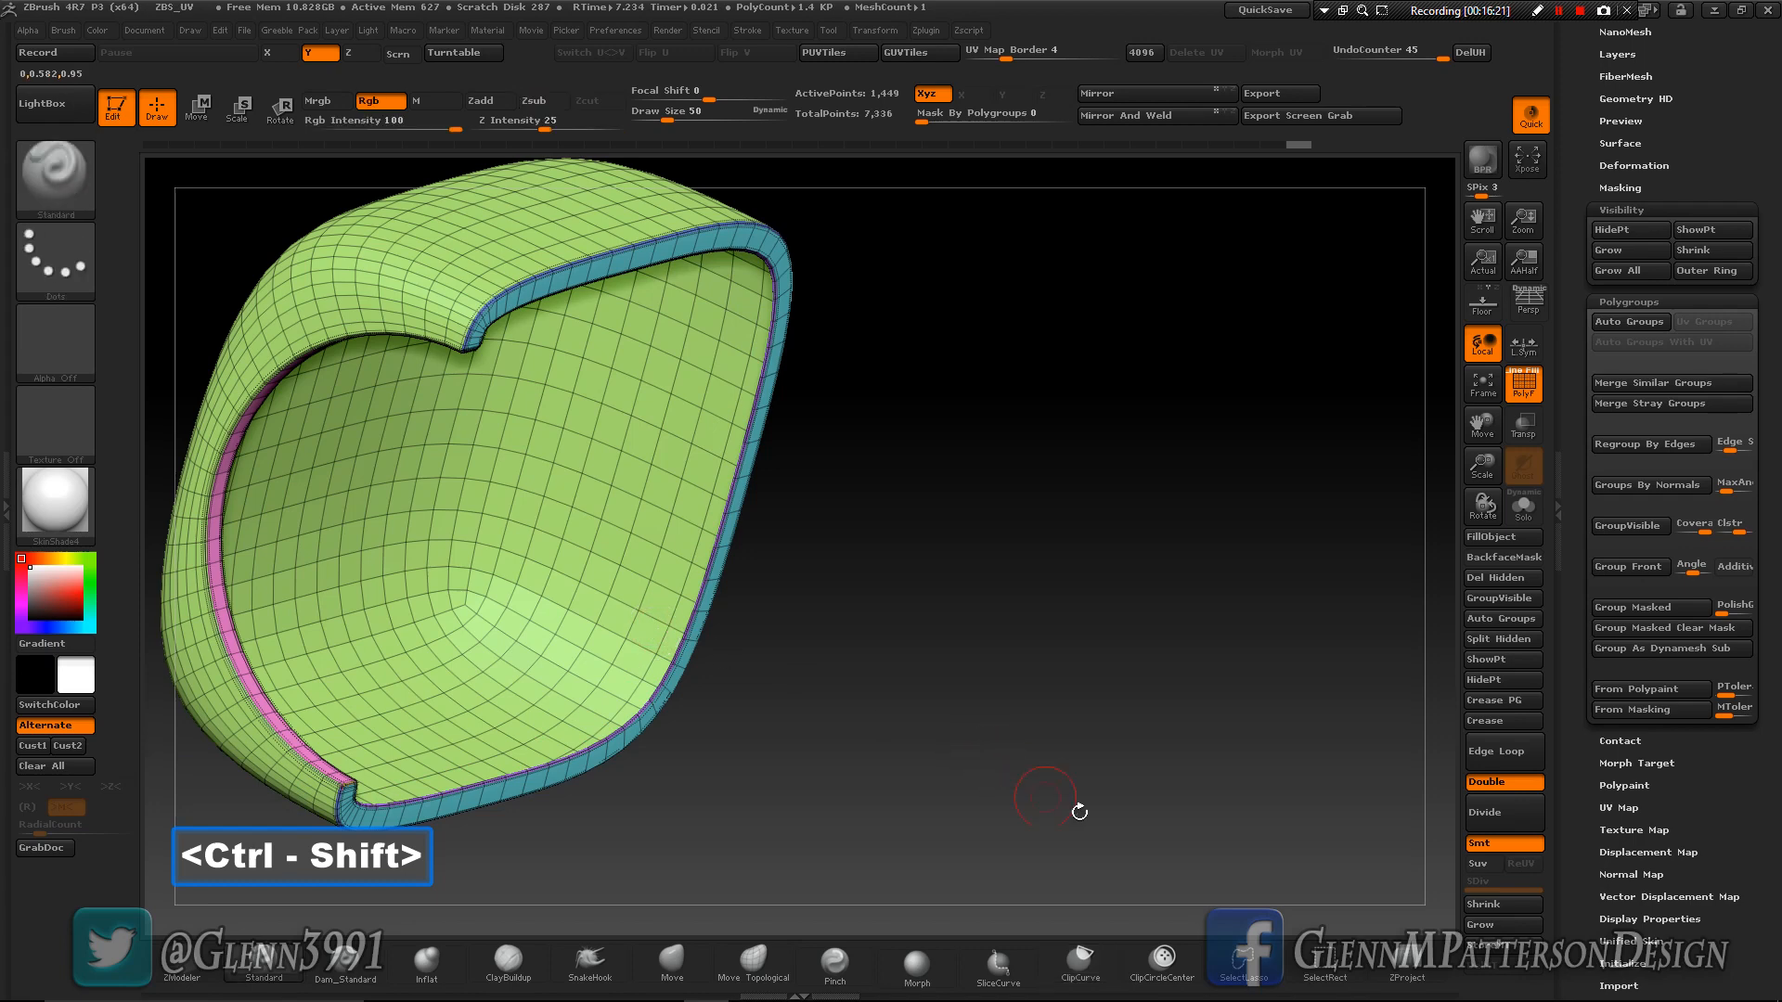
{"action": "key", "text": "ctrl+w"}
{"action": "key", "text": "ctrl+w"}
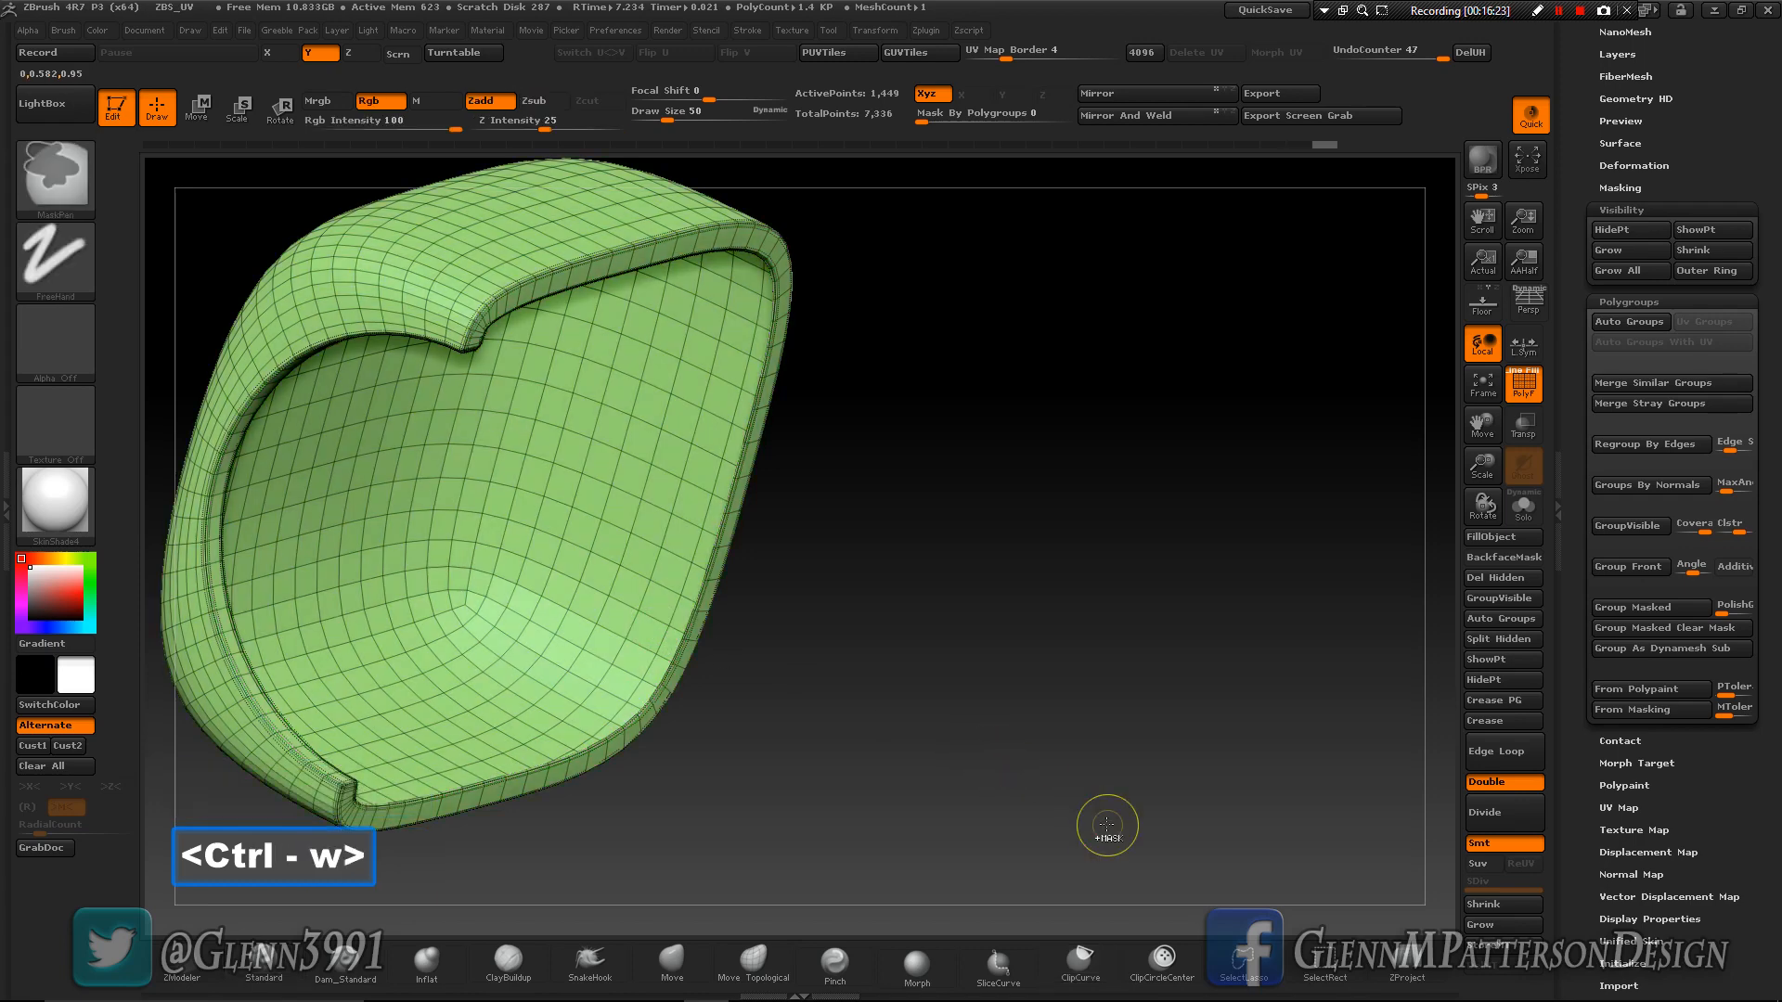
{"action": "key", "text": "ctrl+w"}
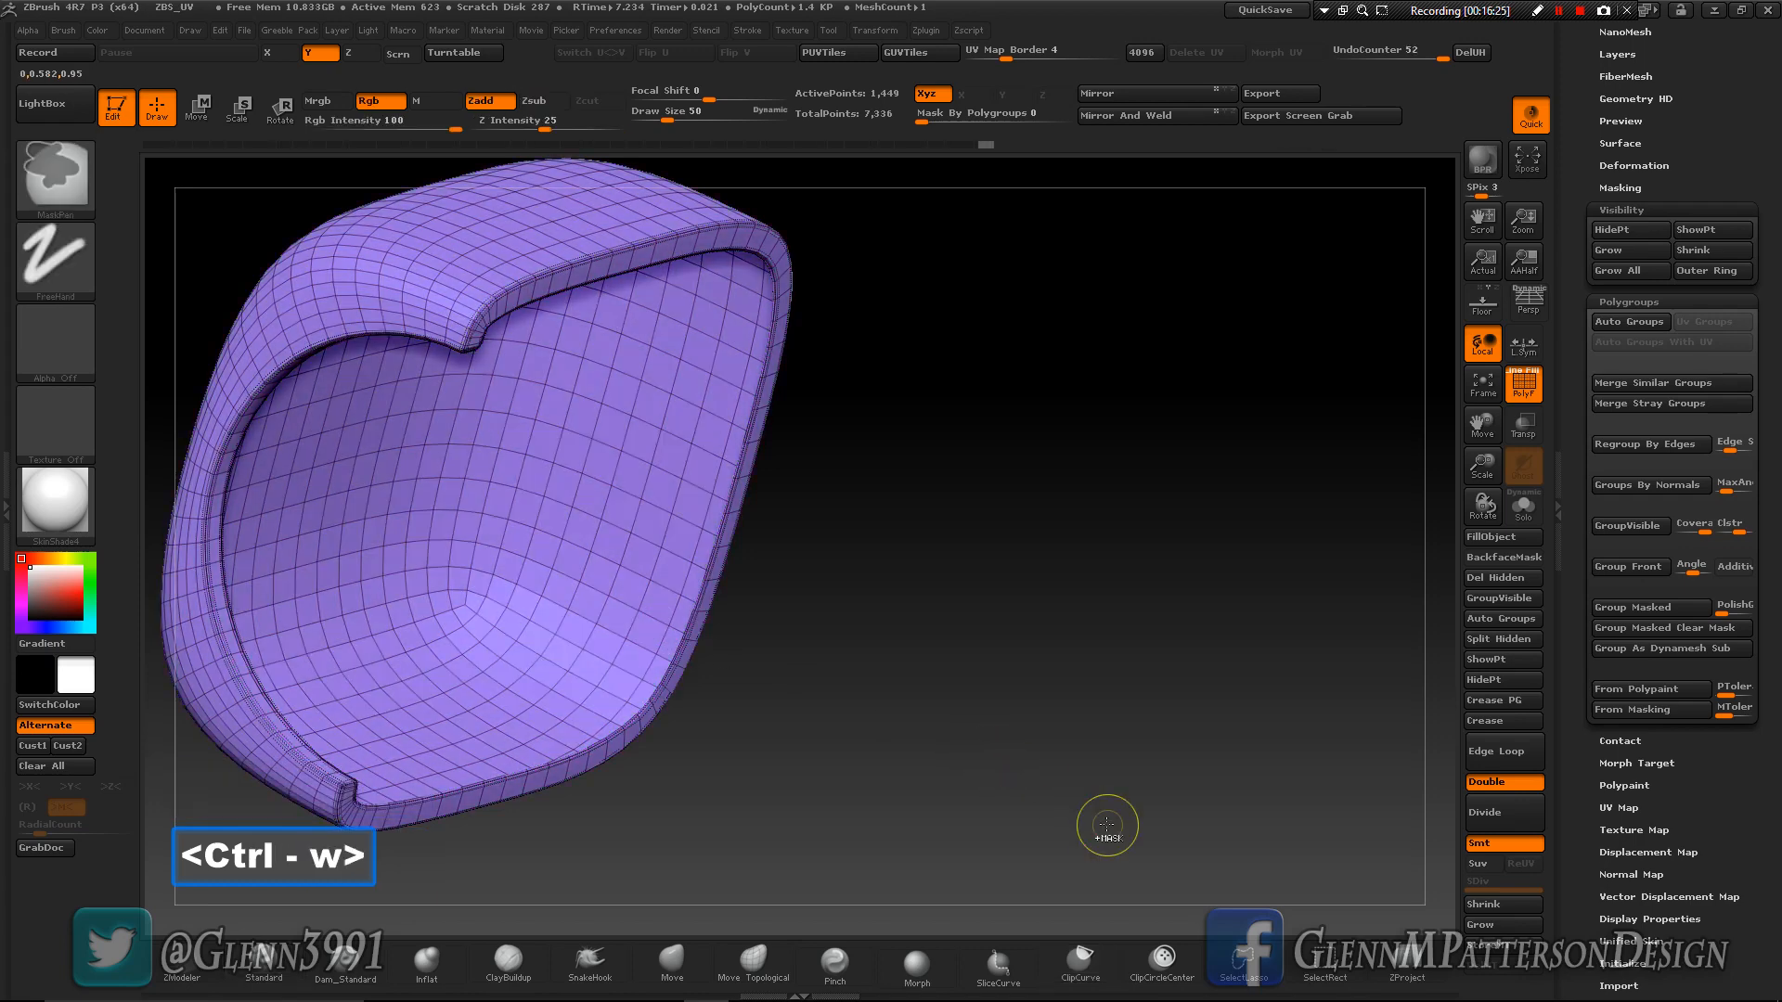
- Regroup the large panel's visible faces as one new polygroup and bring the rest of the cube back into view
{"action": "key", "text": "ctrl+w"}
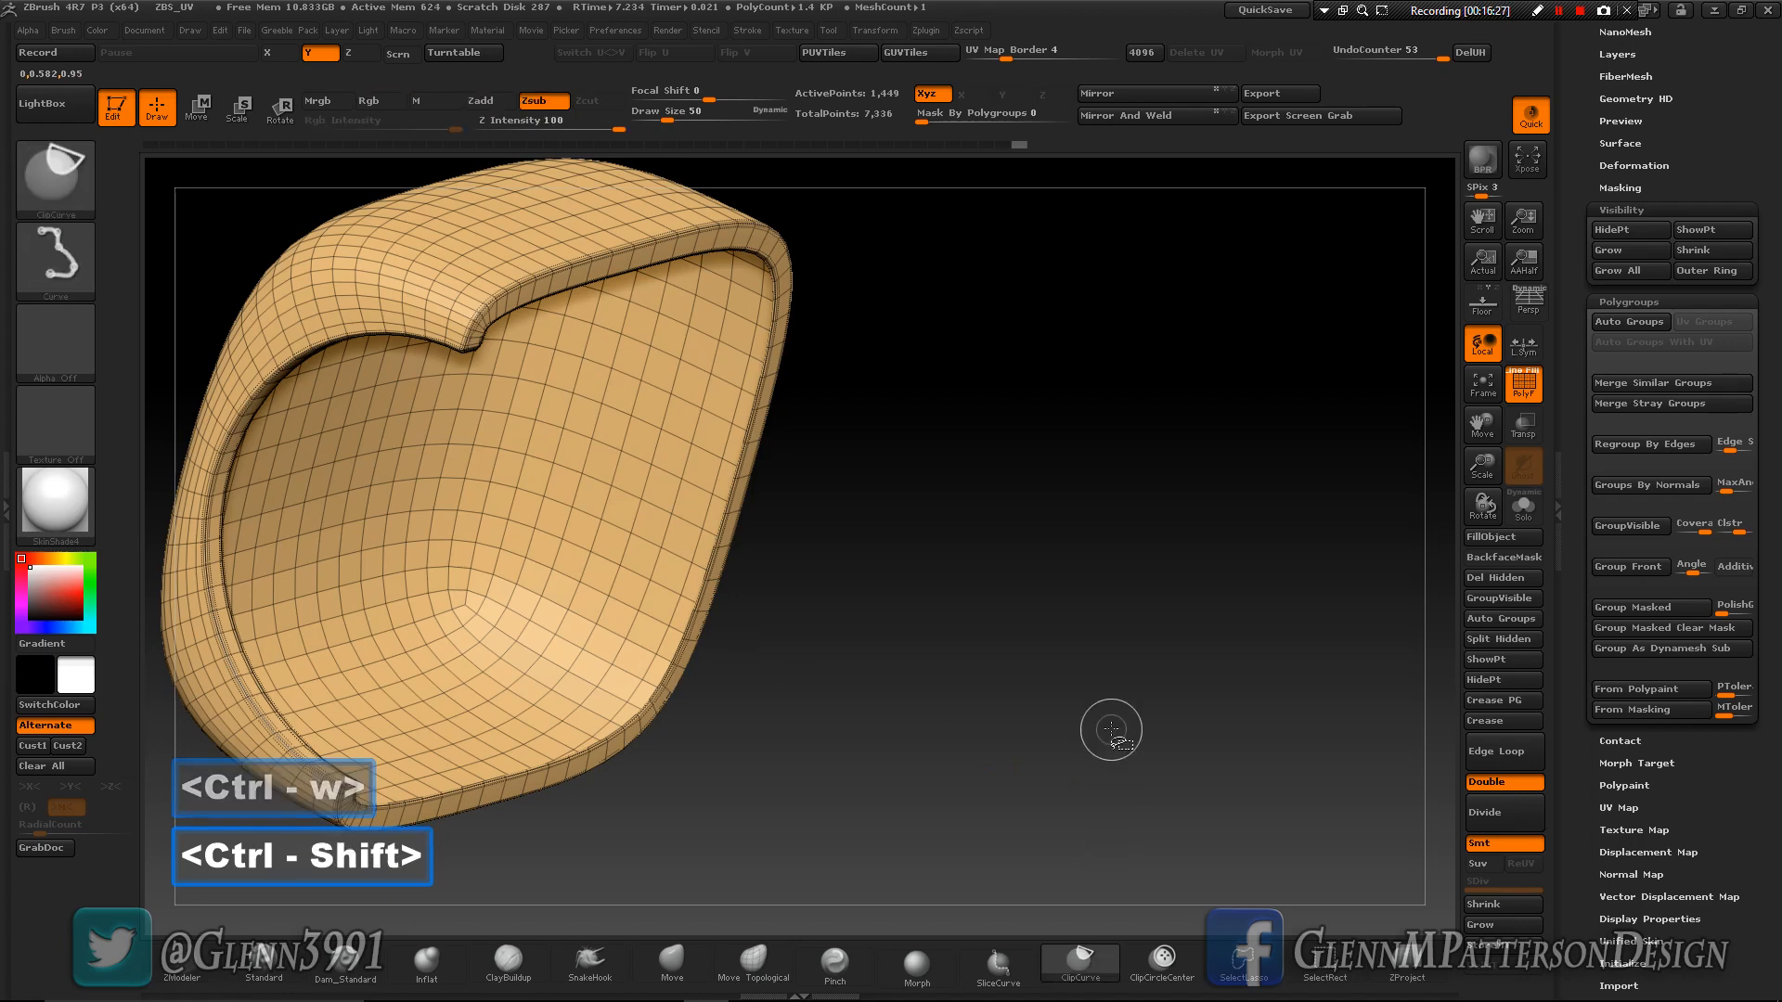
{"action": "left_click", "coordinate": [1111, 729], "text": "ctrl+shift"}
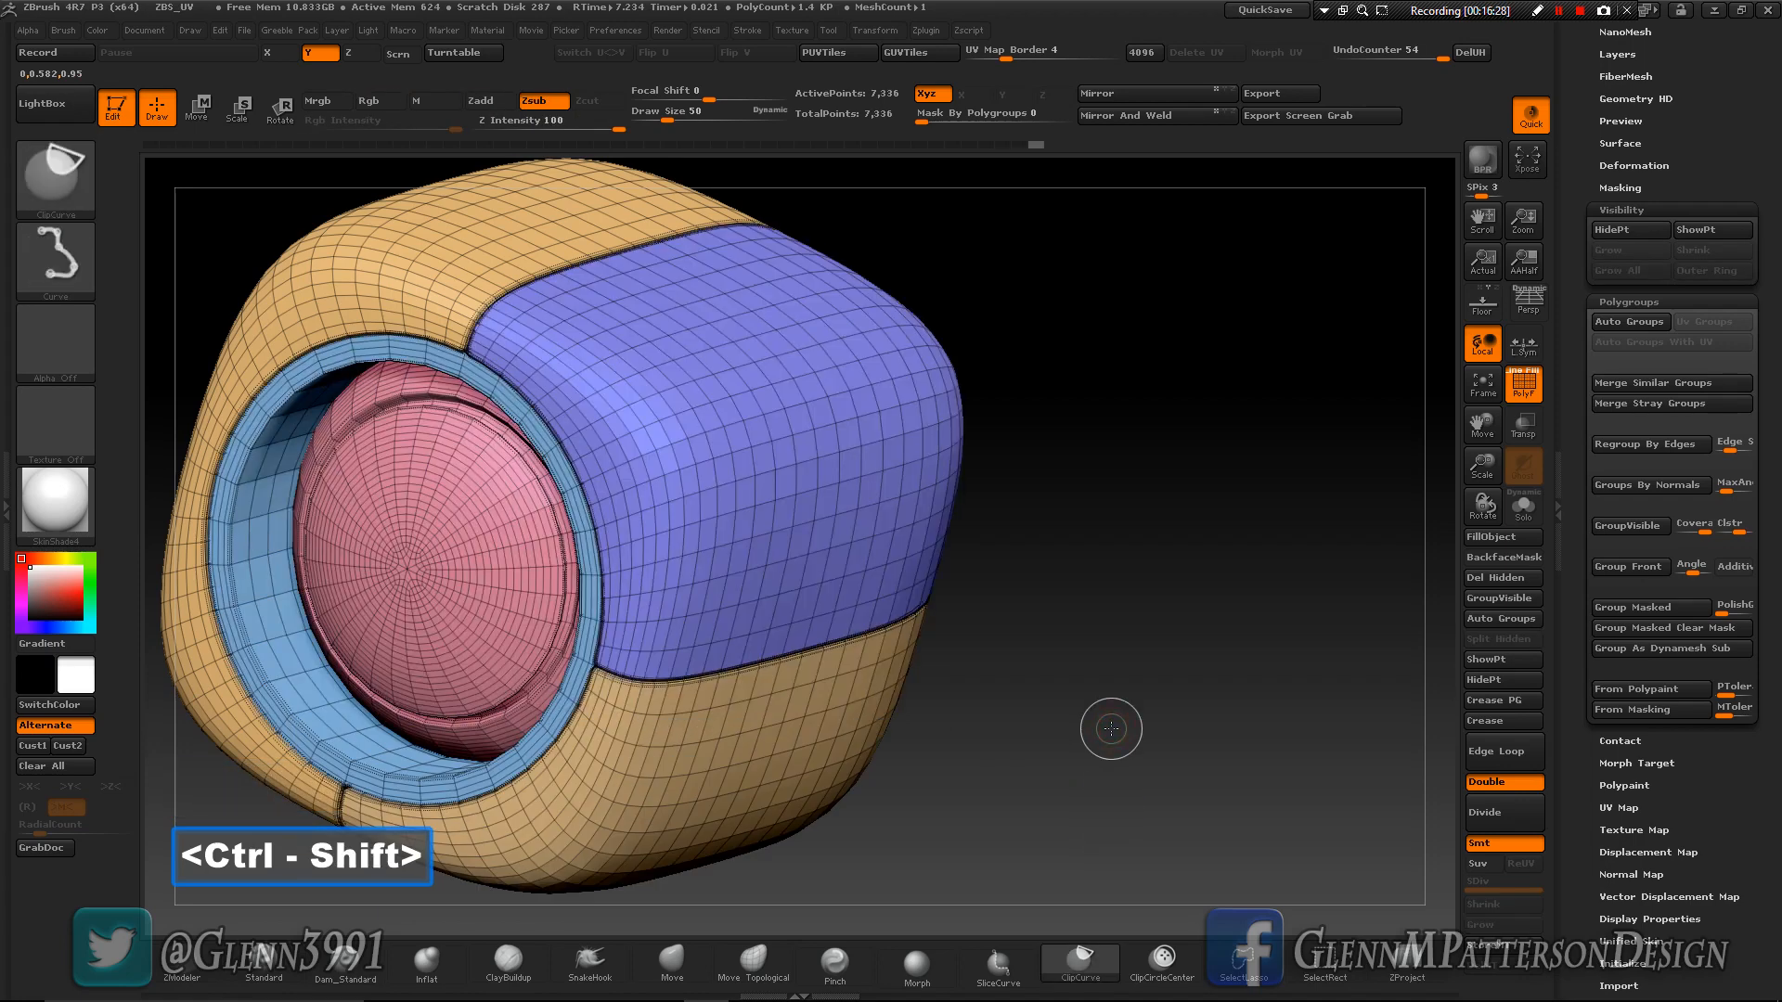
{"action": "left_click", "coordinate": [681, 752], "text": "ctrl+shift"}
{"action": "left_click", "coordinate": [1148, 846], "text": "ctrl+shift"}
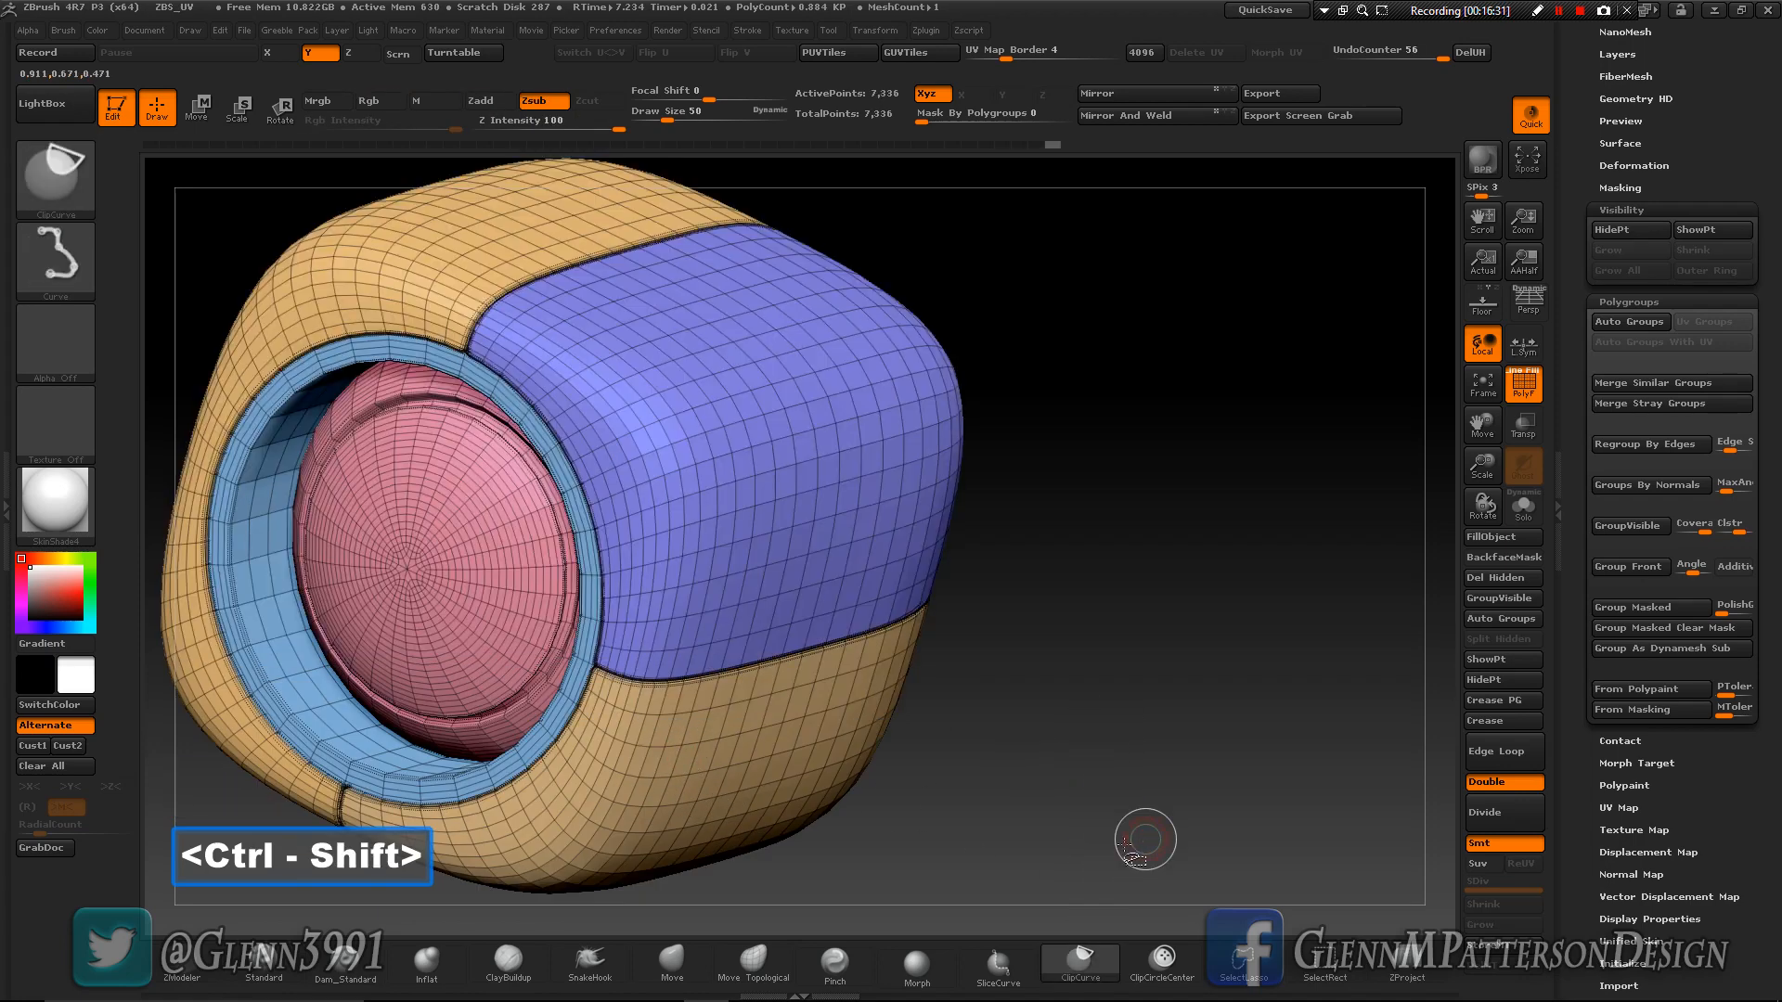
{"action": "mouse_move", "coordinate": [1073, 855]}
{"action": "left_mouse_down"}
{"action": "mouse_move", "coordinate": [1021, 852]}
{"action": "mouse_move", "coordinate": [1071, 852]}
{"action": "left_mouse_up"}
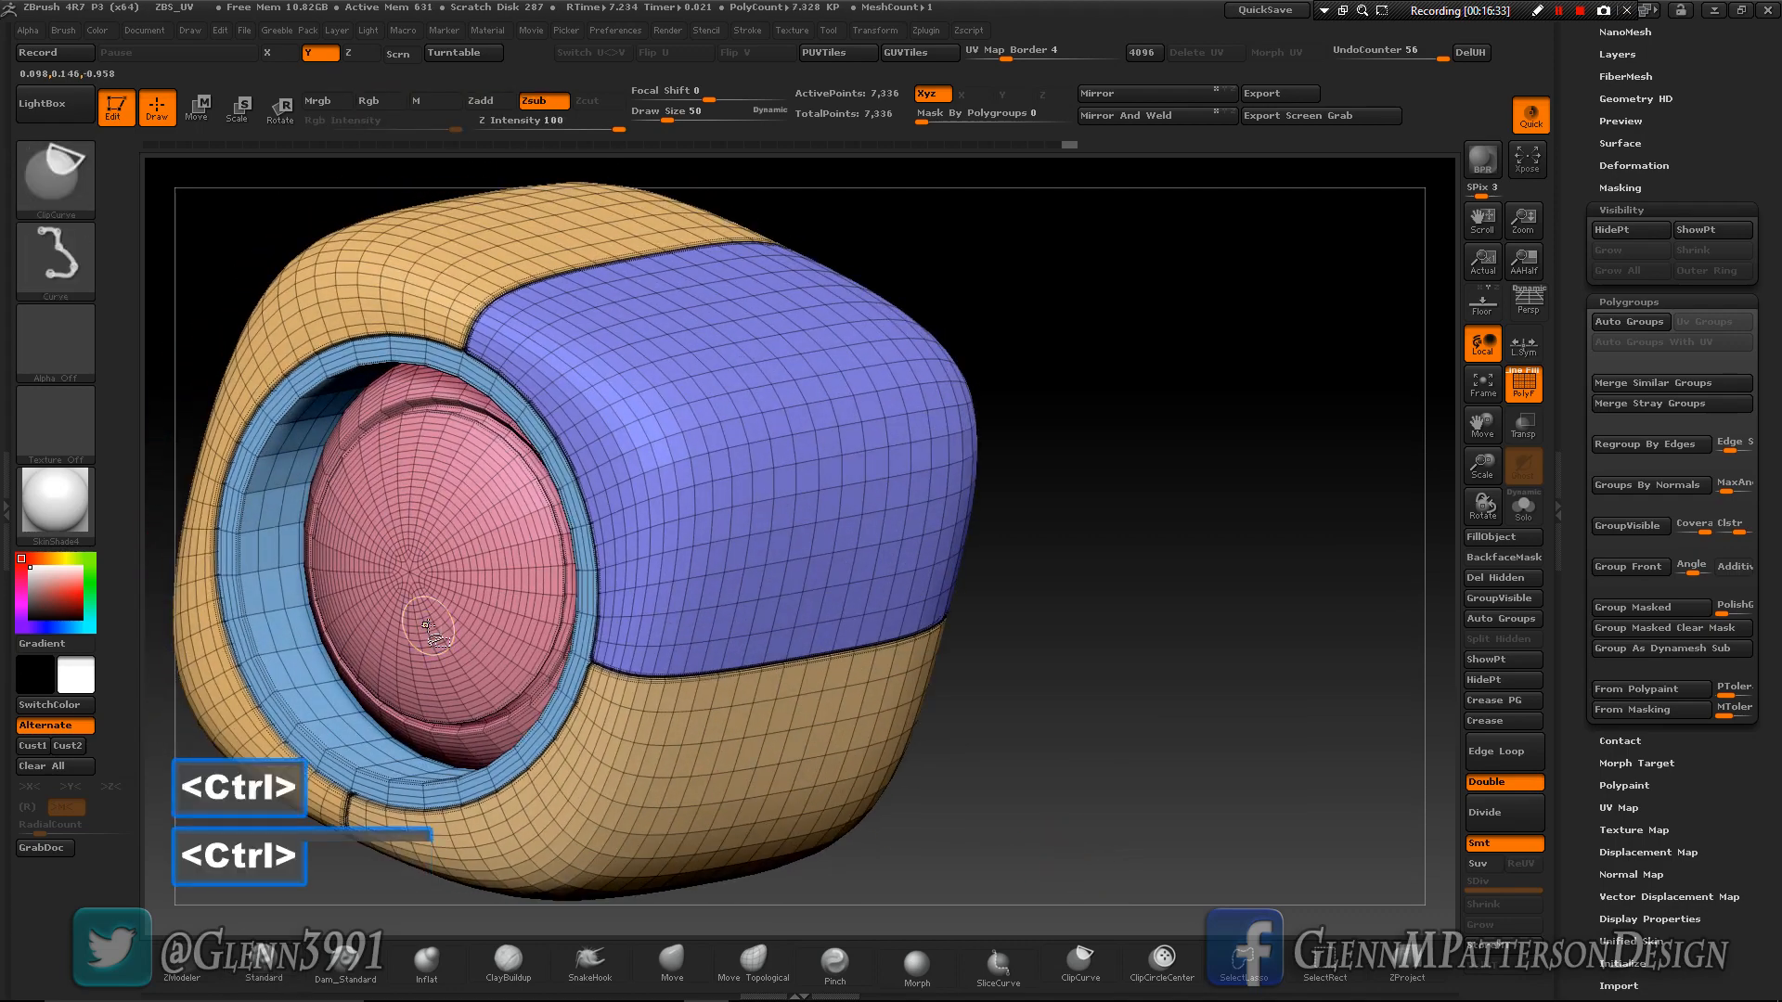
- Isolate the central pink disc together with its surrounding blue ring by hiding both and inverting the visibility
{"action": "left_click", "coordinate": [453, 613], "text": "ctrl+shift"}
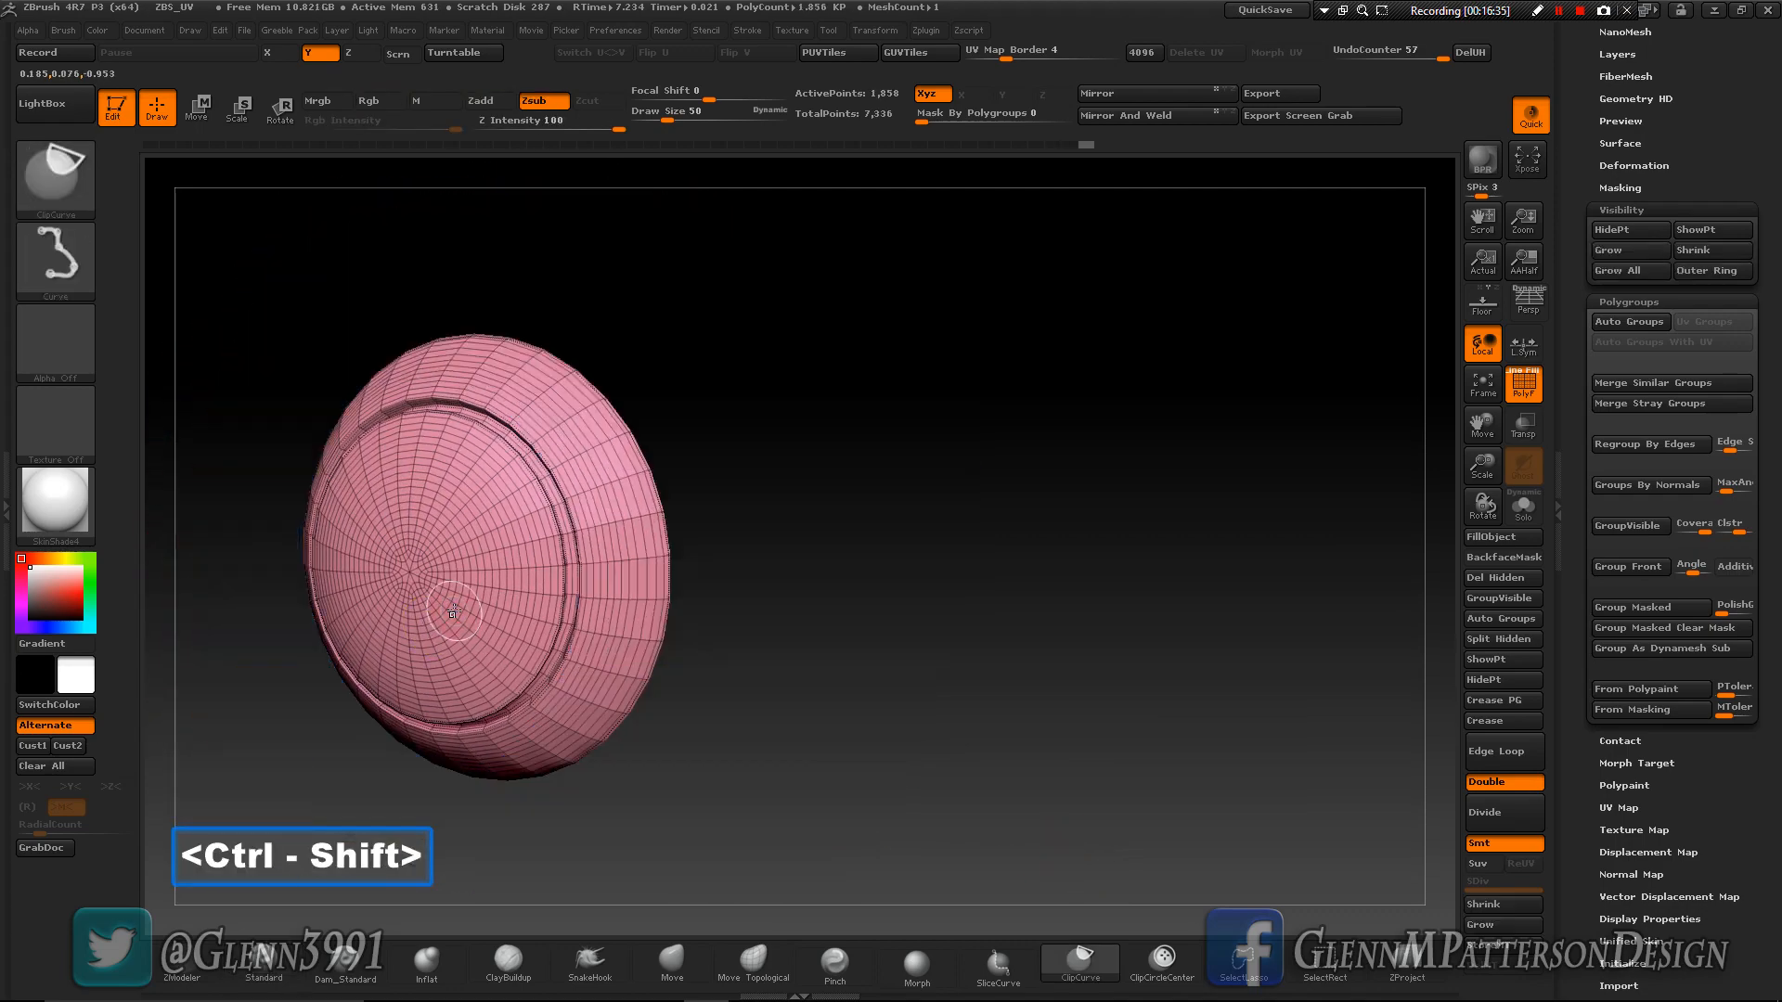
{"action": "left_click", "coordinate": [453, 613], "text": "ctrl+shift"}
{"action": "left_click_drag", "start_coordinate": [1139, 656], "coordinate": [1327, 908], "text": "ctrl+shift"}
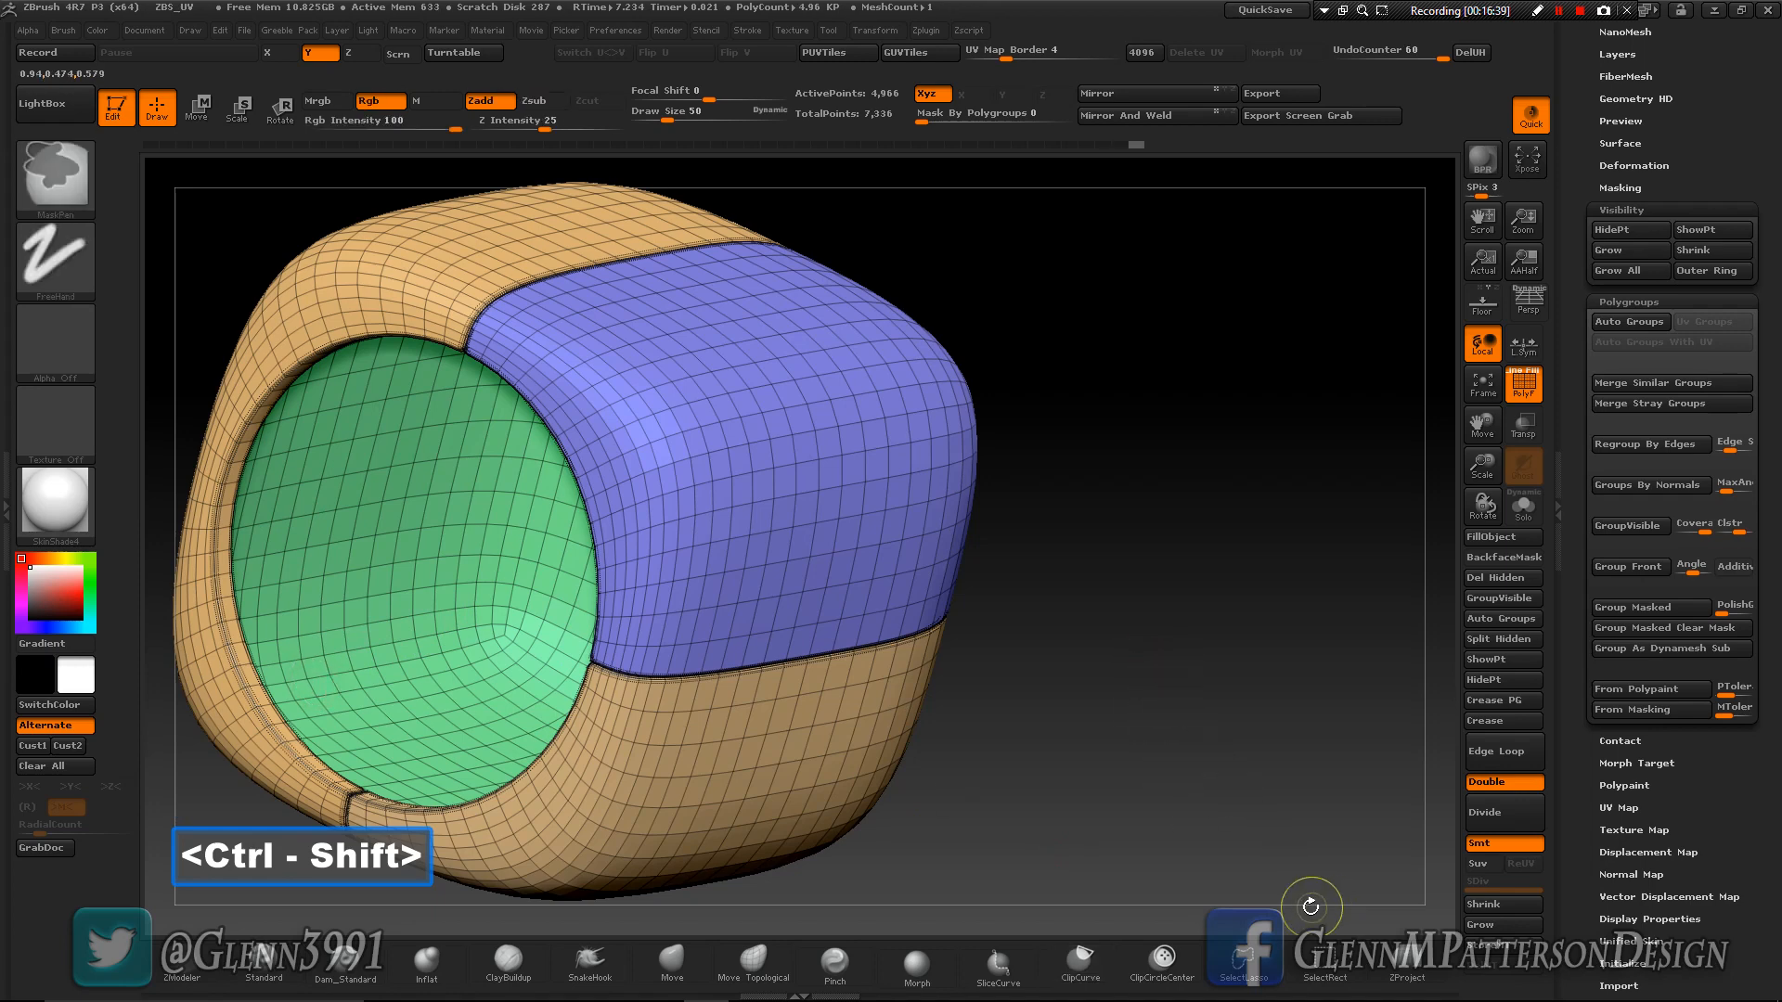
{"action": "left_click_drag", "start_coordinate": [1054, 704], "coordinate": [1190, 821], "text": "ctrl+shift"}
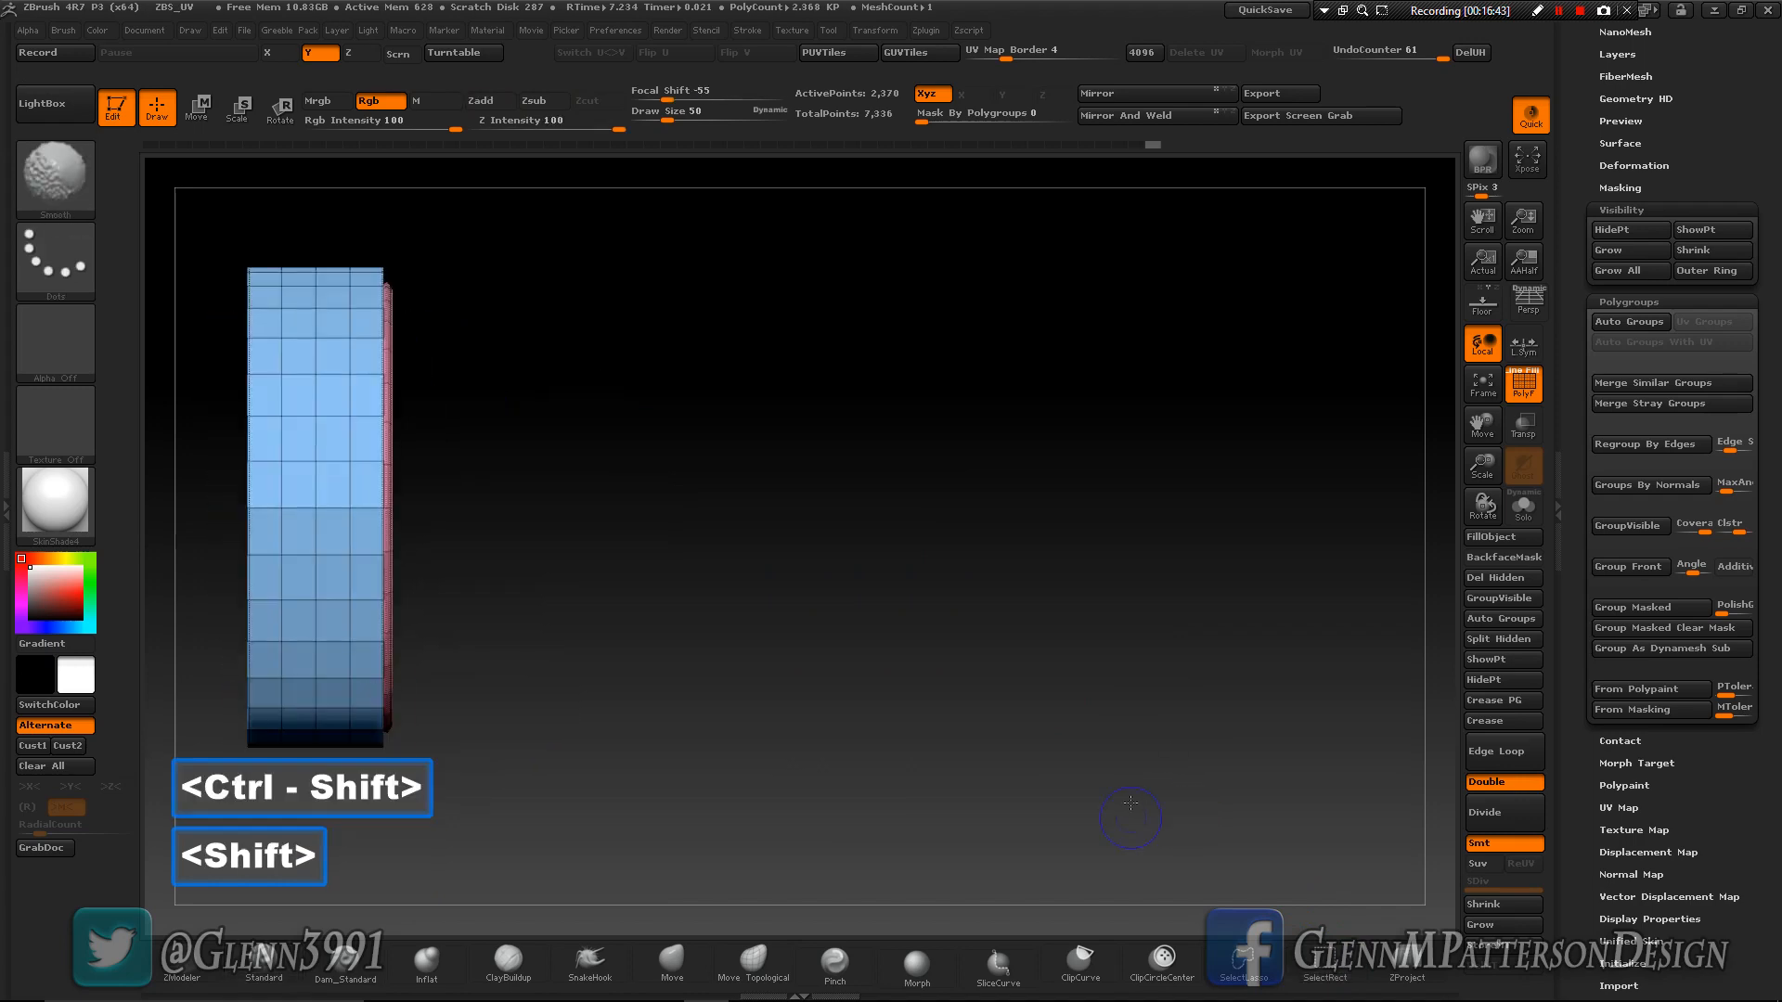
- Show only the rear section of the ring and disc using a rectangular selection in side view
{"action": "left_click", "coordinate": [1483, 398]}
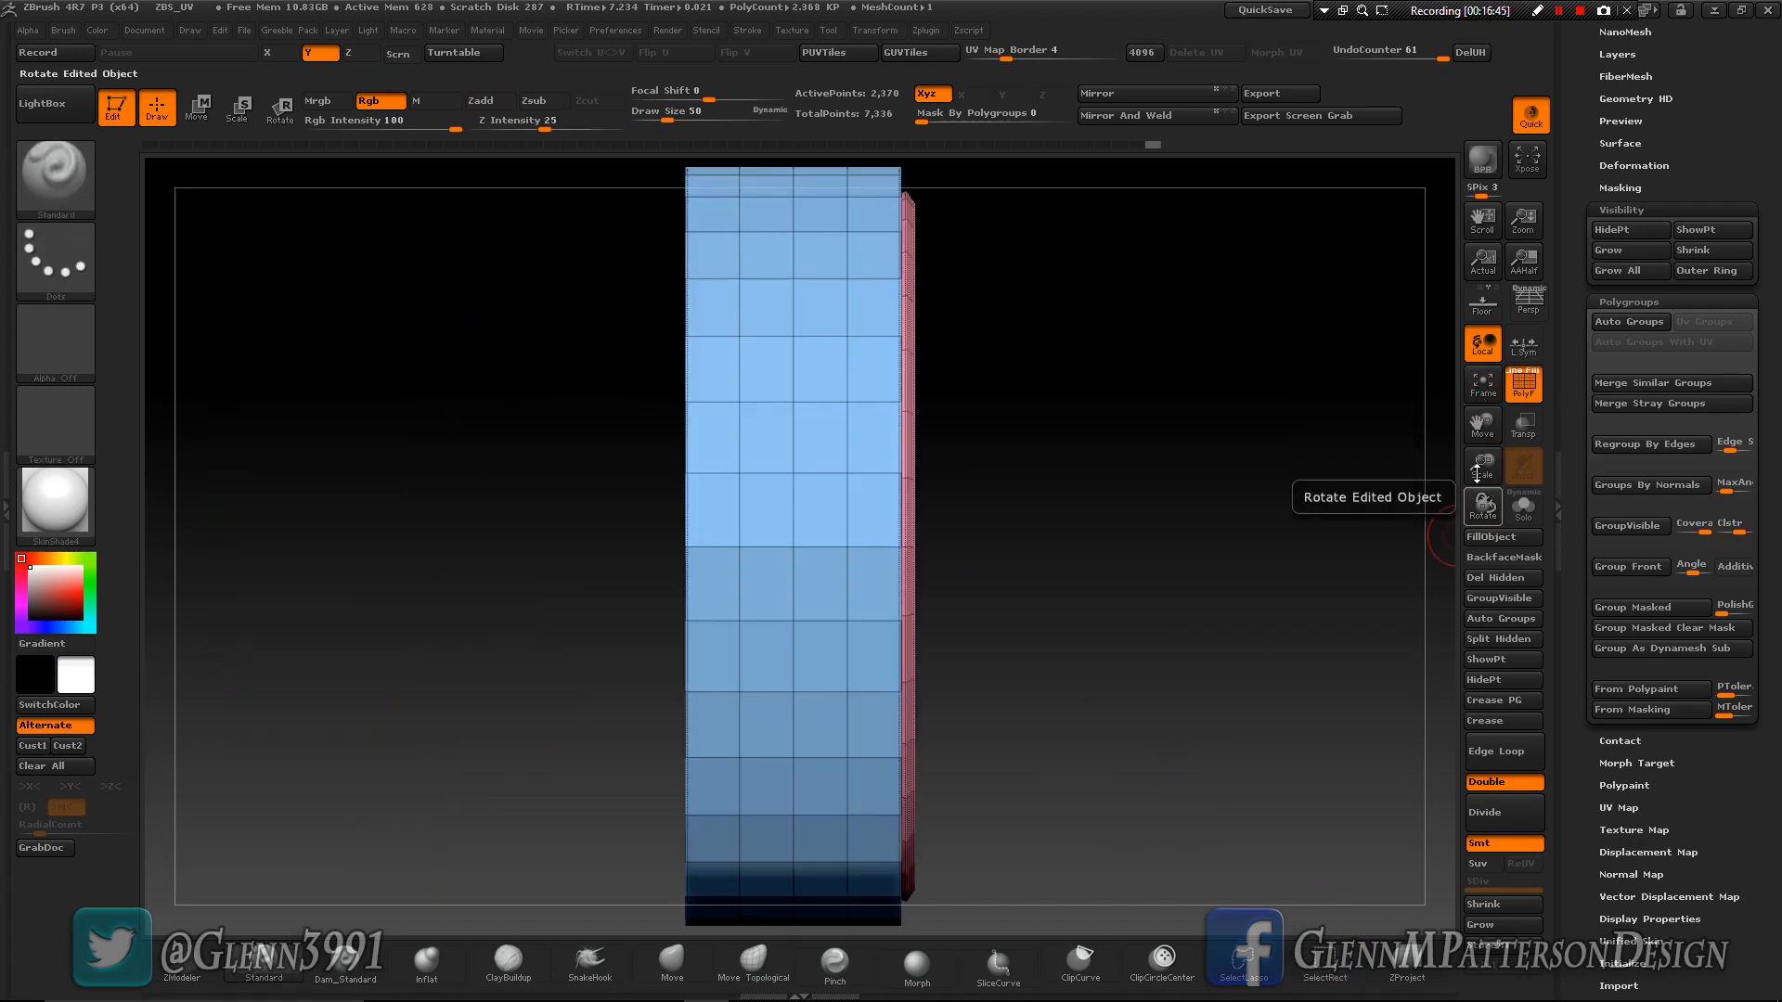
{"action": "mouse_move", "coordinate": [1482, 464]}
{"action": "left_mouse_down"}
{"action": "mouse_move", "coordinate": [1482, 436]}
{"action": "mouse_move", "coordinate": [1485, 481]}
{"action": "left_mouse_up"}
{"action": "left_click_drag", "start_coordinate": [1482, 419], "coordinate": [1451, 376]}
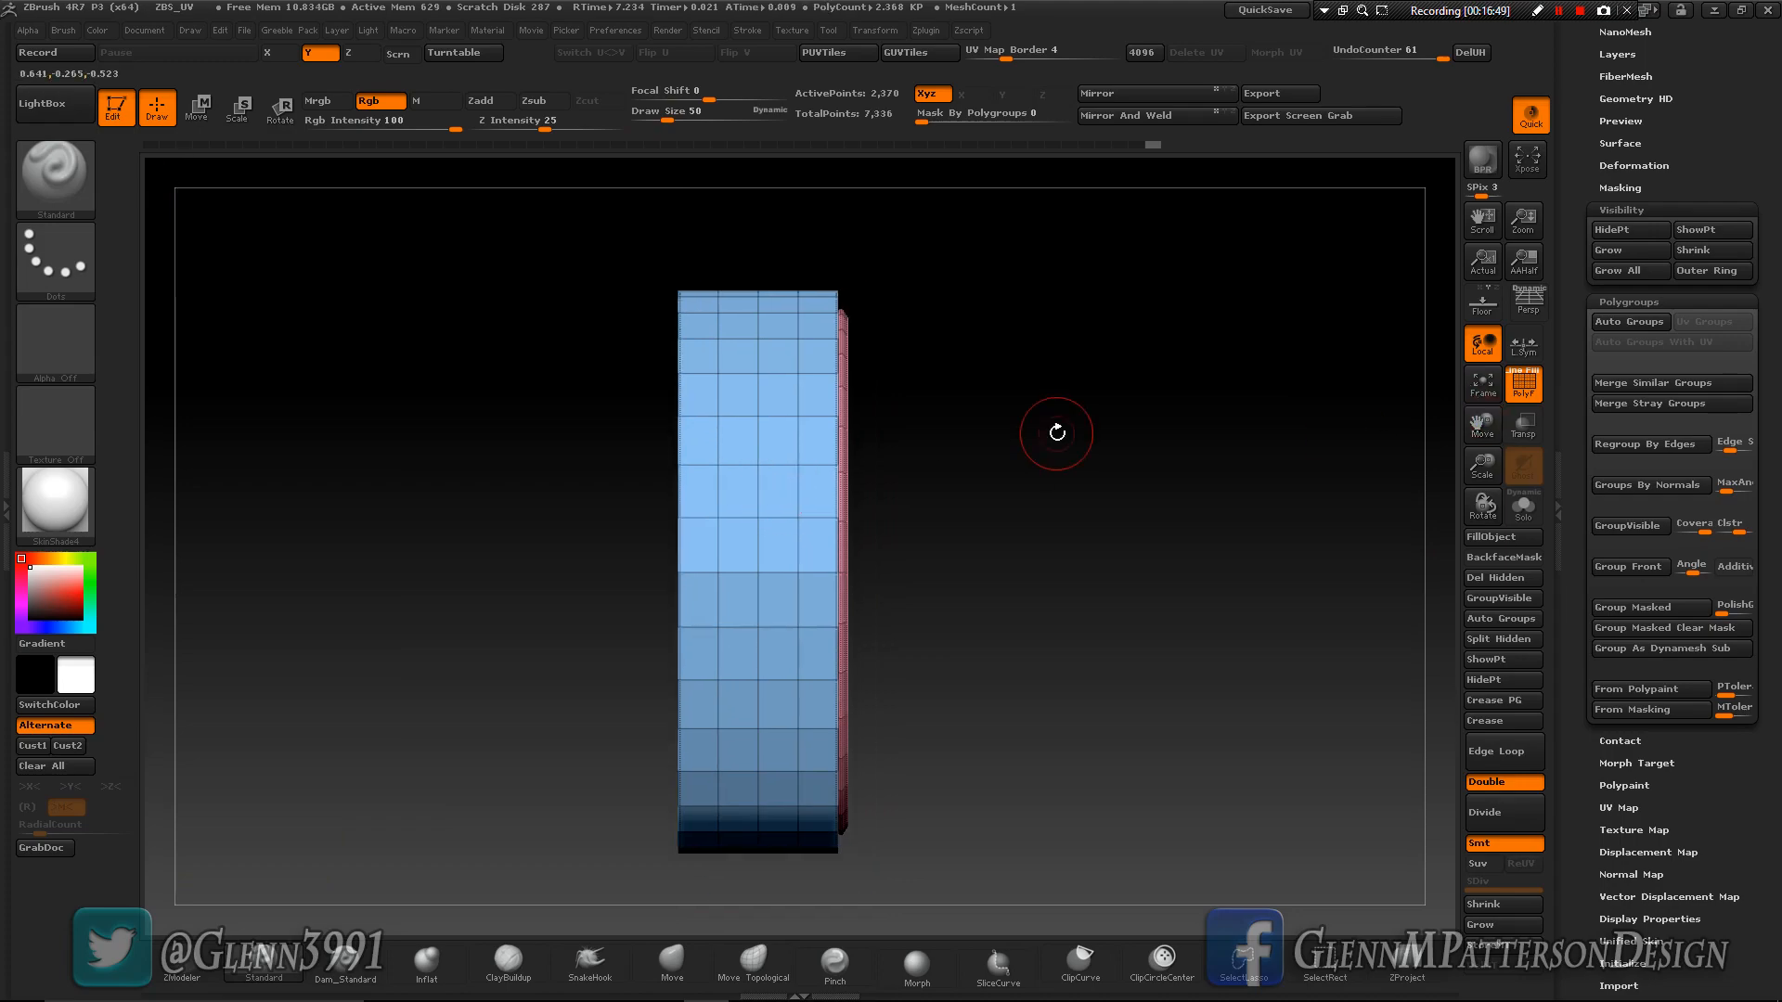
{"action": "mouse_move", "coordinate": [1071, 557]}
{"action": "left_mouse_down"}
{"action": "mouse_move", "coordinate": [997, 563]}
{"action": "mouse_move", "coordinate": [1094, 568]}
{"action": "left_mouse_up"}
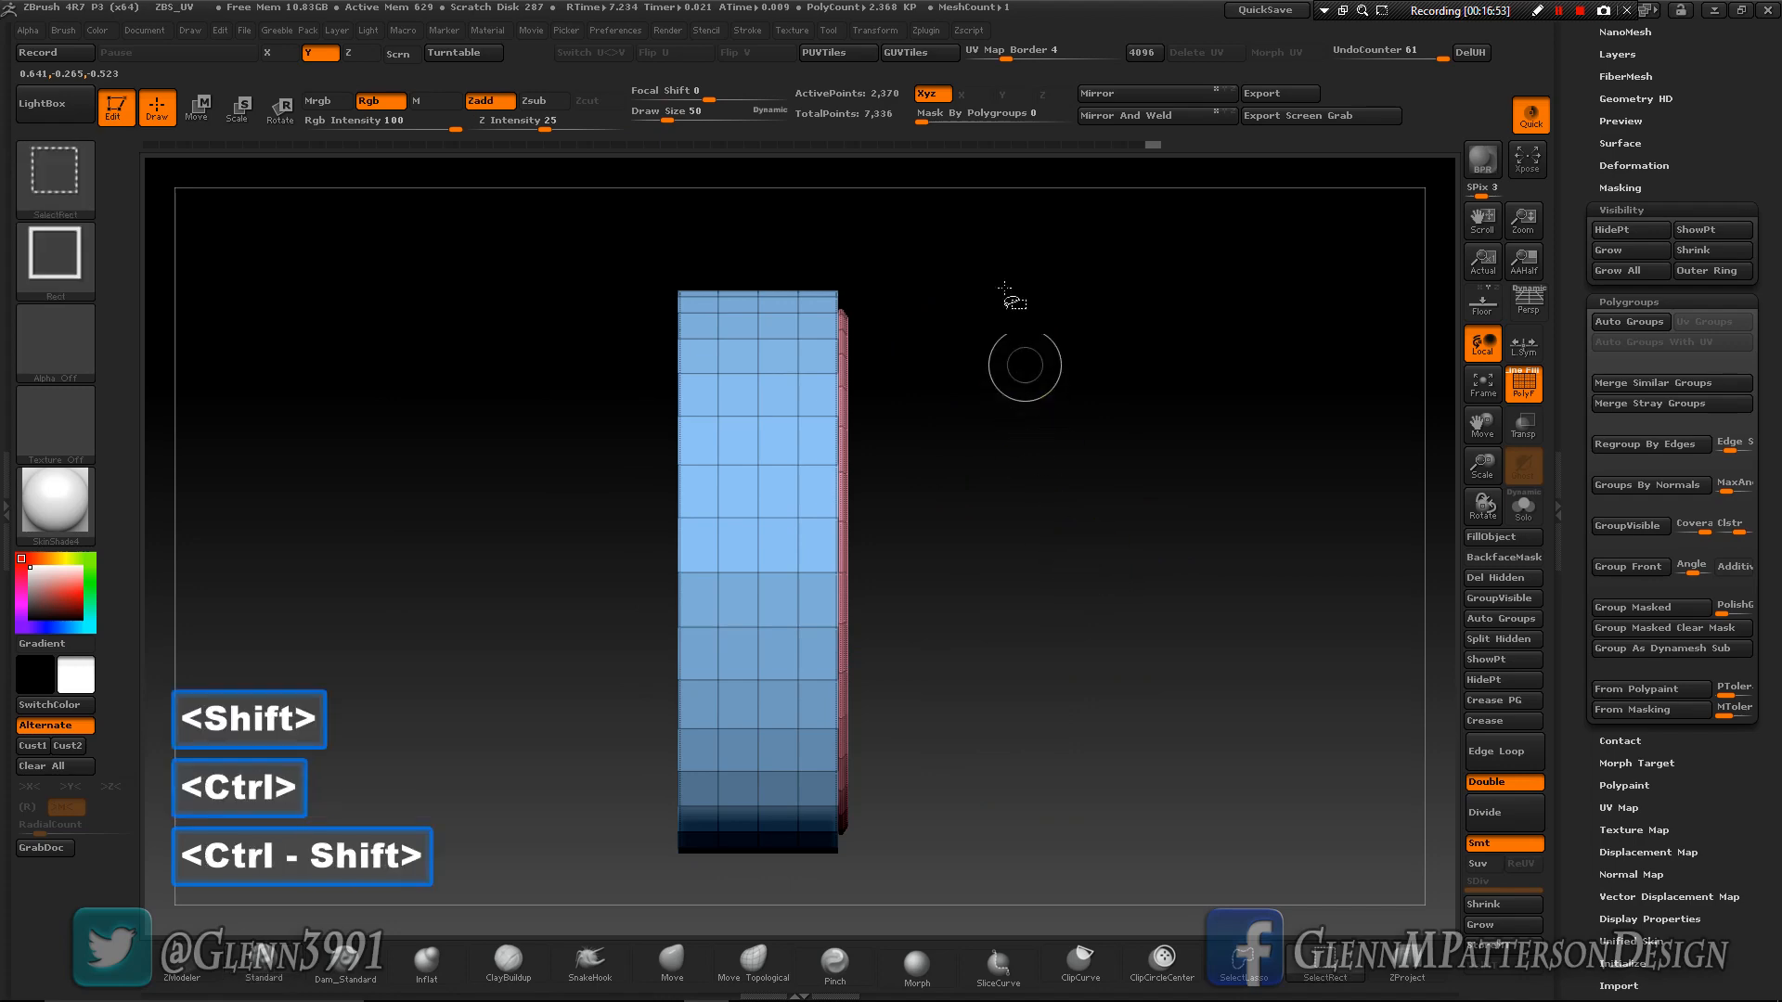
{"action": "left_click_drag", "start_coordinate": [1007, 245], "coordinate": [787, 872], "text": "ctrl+shift"}
{"action": "mouse_move", "coordinate": [1129, 685]}
{"action": "left_mouse_down"}
{"action": "mouse_move", "coordinate": [1039, 689]}
{"action": "mouse_move", "coordinate": [1056, 690]}
{"action": "left_mouse_up"}
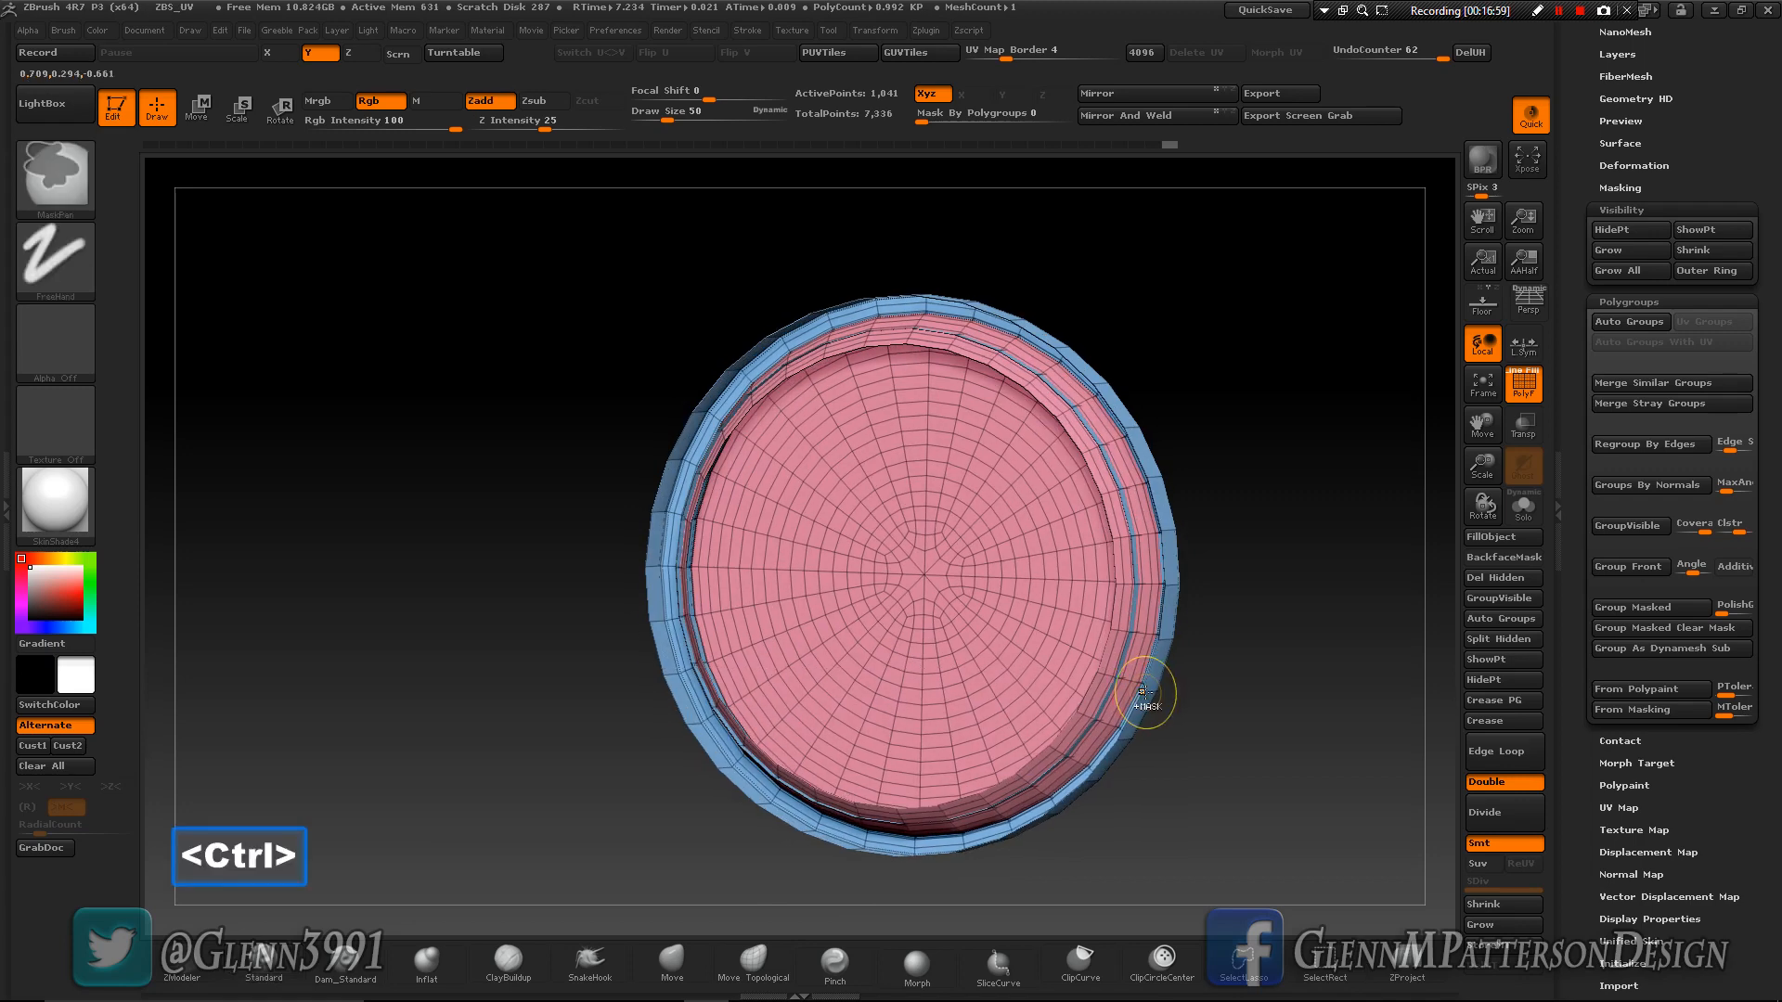
- Combine the rear section of the ring and disc into one polygroup with a distinct colour, and unhide the whole cube
{"action": "key", "text": "ctrl+w"}
{"action": "key", "text": "ctrl+w"}
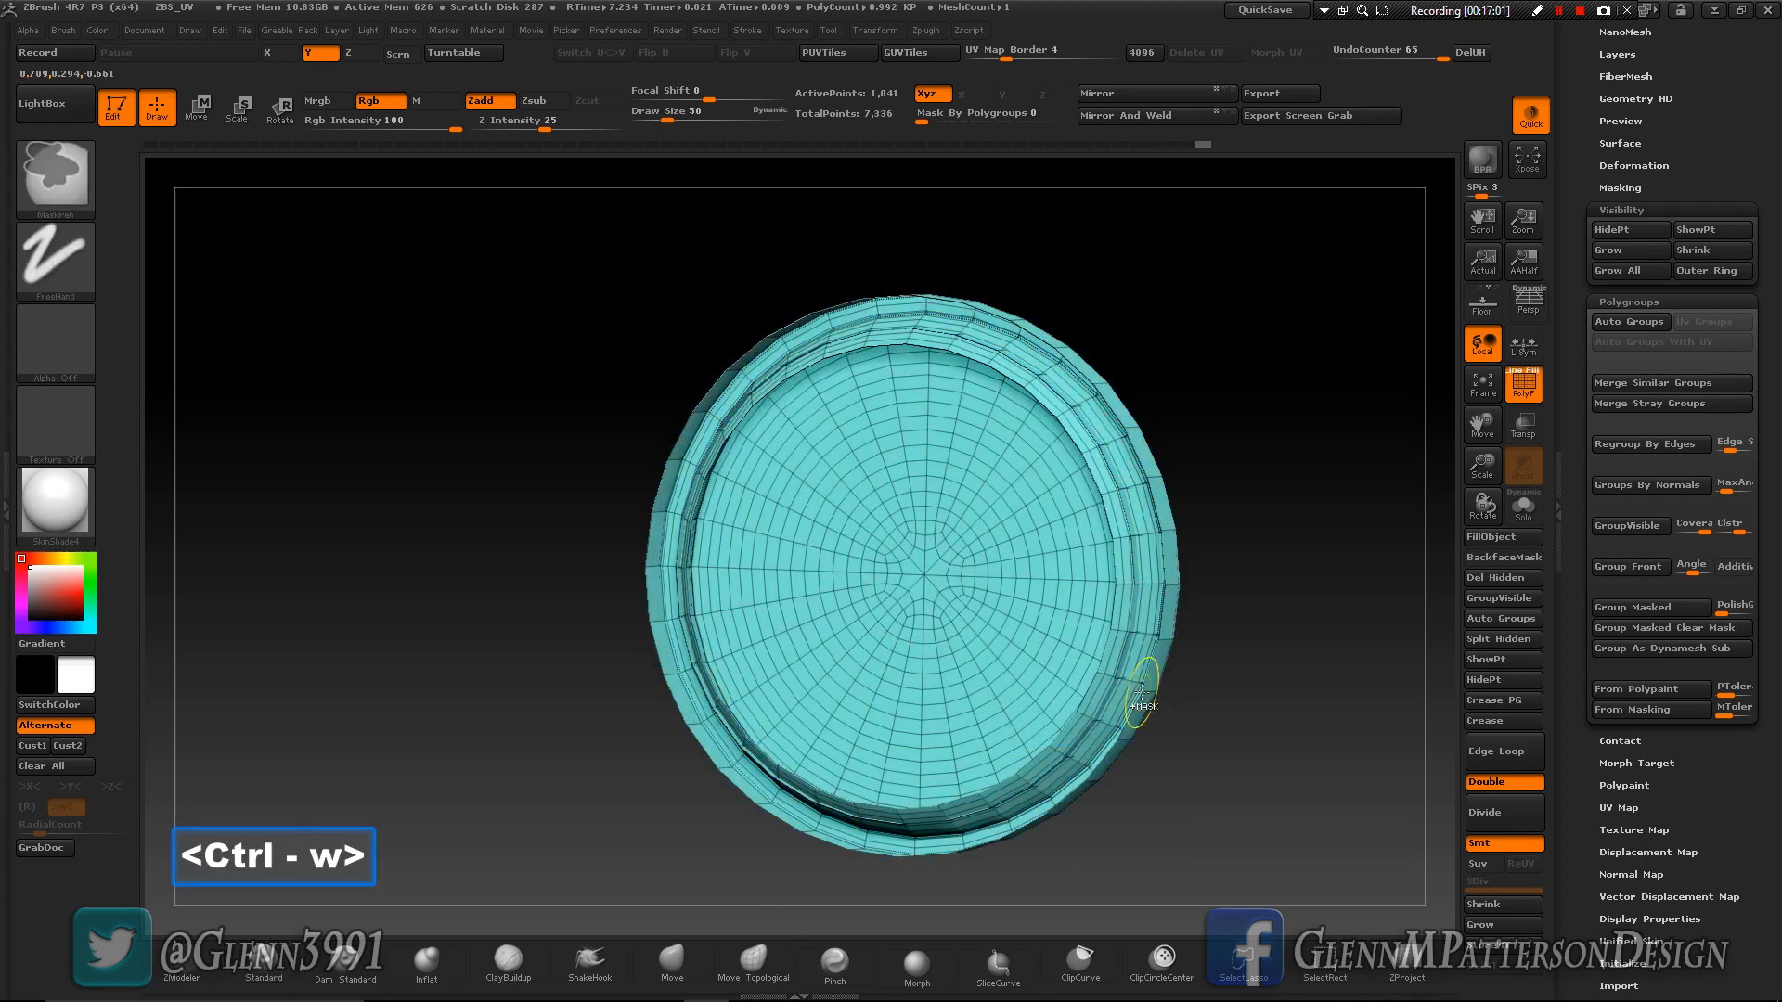
{"action": "key", "text": "ctrl+w"}
{"action": "key", "text": "ctrl+w"}
{"action": "key", "text": "ctrl+w"}
{"action": "key", "text": "ctrl+w"}
{"action": "key", "text": "ctrl+w"}
{"action": "key", "text": "ctrl+w"}
{"action": "key", "text": "ctrl+w"}
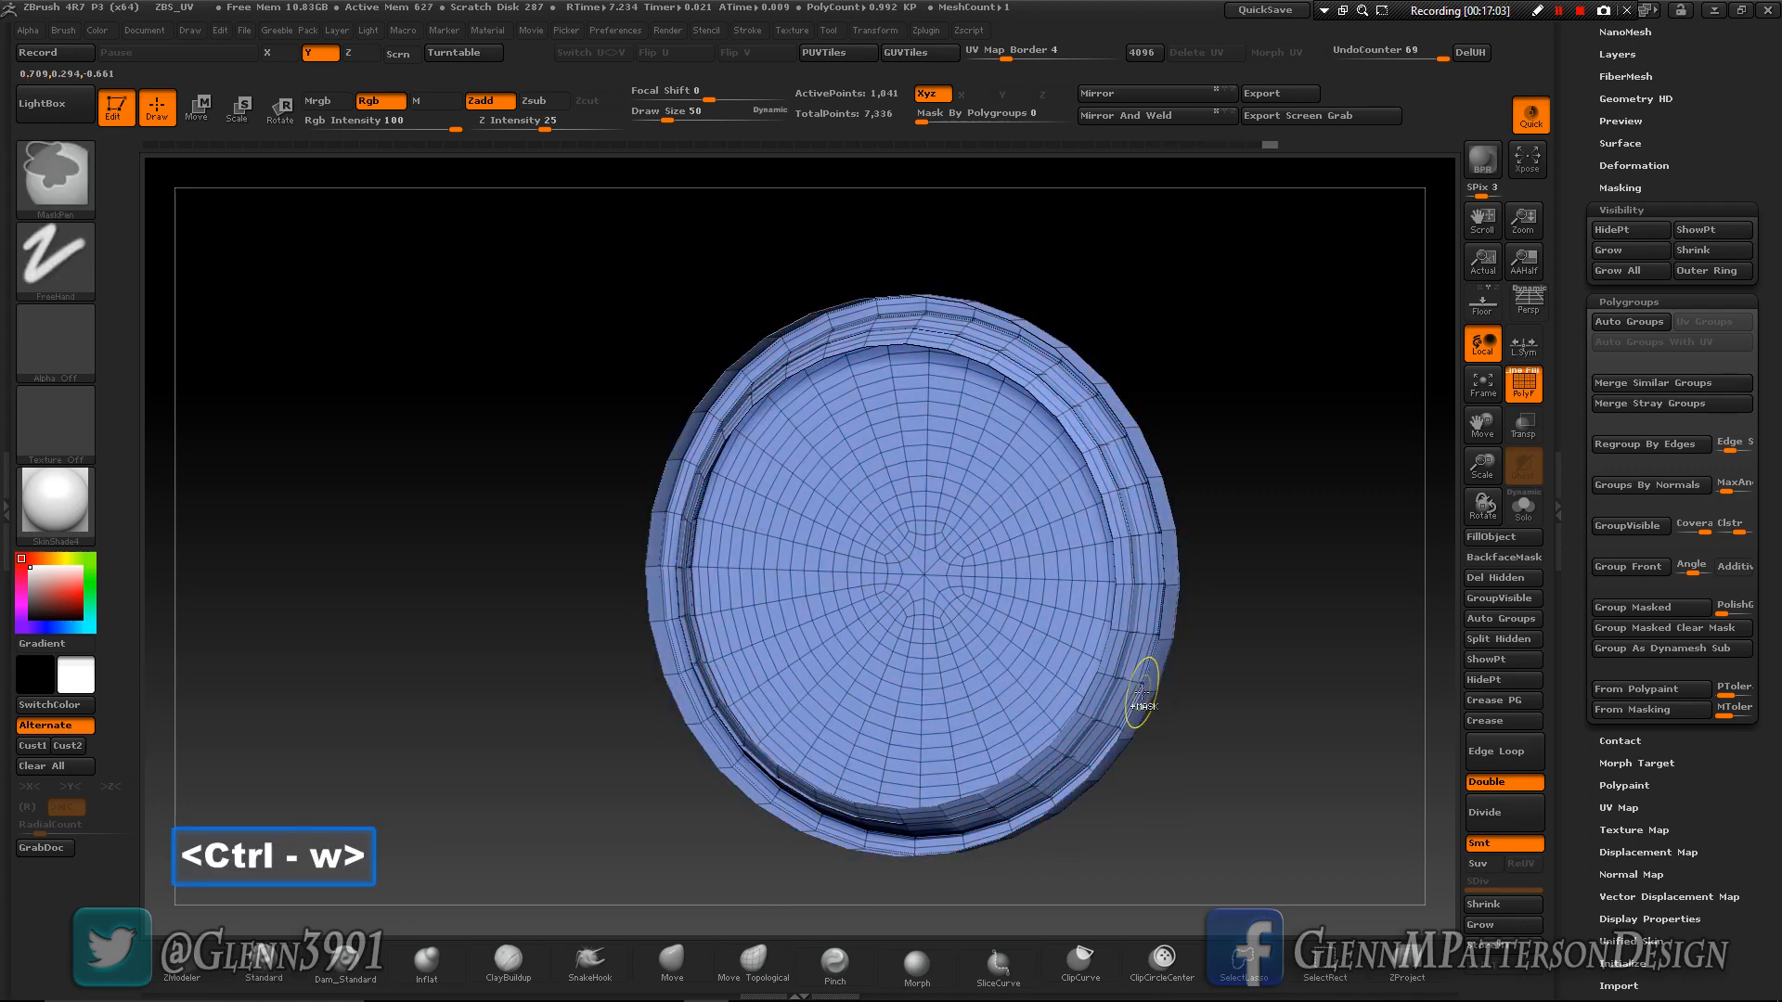
{"action": "key", "text": "ctrl+w"}
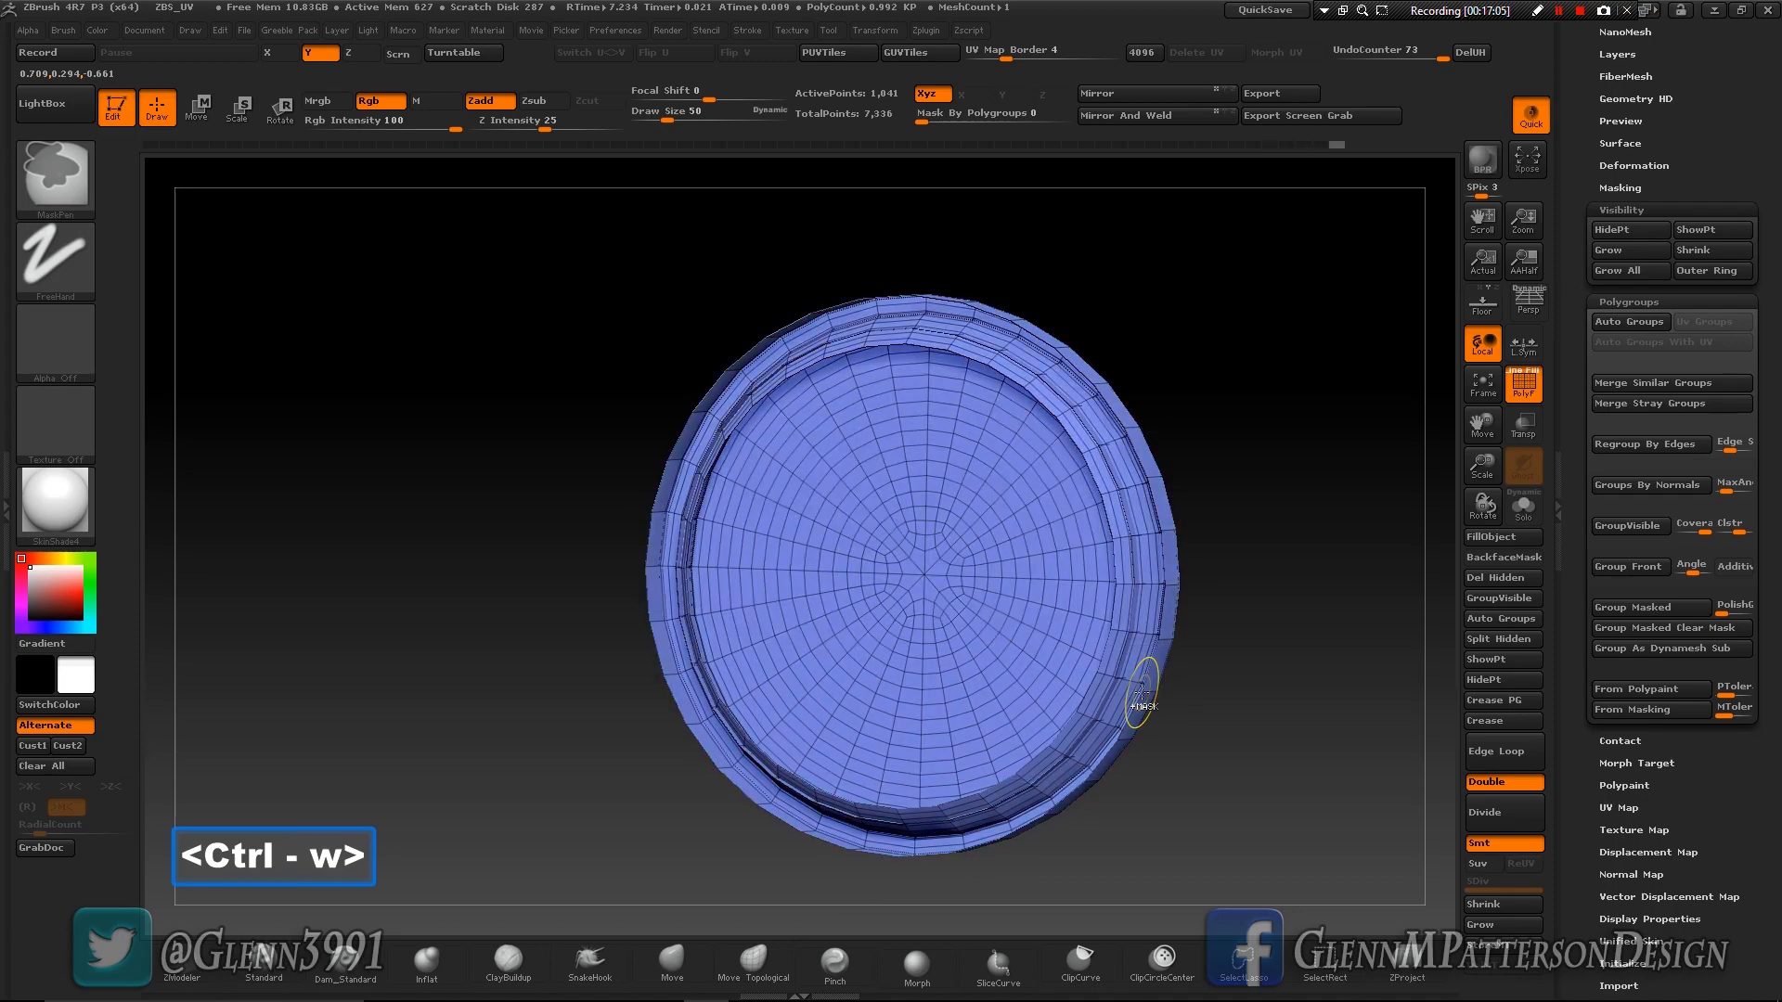
{"action": "left_click", "coordinate": [1281, 703], "text": "ctrl+shift"}
- Set UV Master to unwrap by Polygroups, with Symmetry, Enable Control Painting and CheckSeams turned off
{"action": "mouse_move", "coordinate": [874, 601]}
{"action": "right_mouse_down"}
{"action": "mouse_move", "coordinate": [979, 610]}
{"action": "mouse_move", "coordinate": [889, 617]}
{"action": "right_mouse_up"}
{"action": "left_click_drag", "start_coordinate": [1774, 237], "coordinate": [1772, 459]}
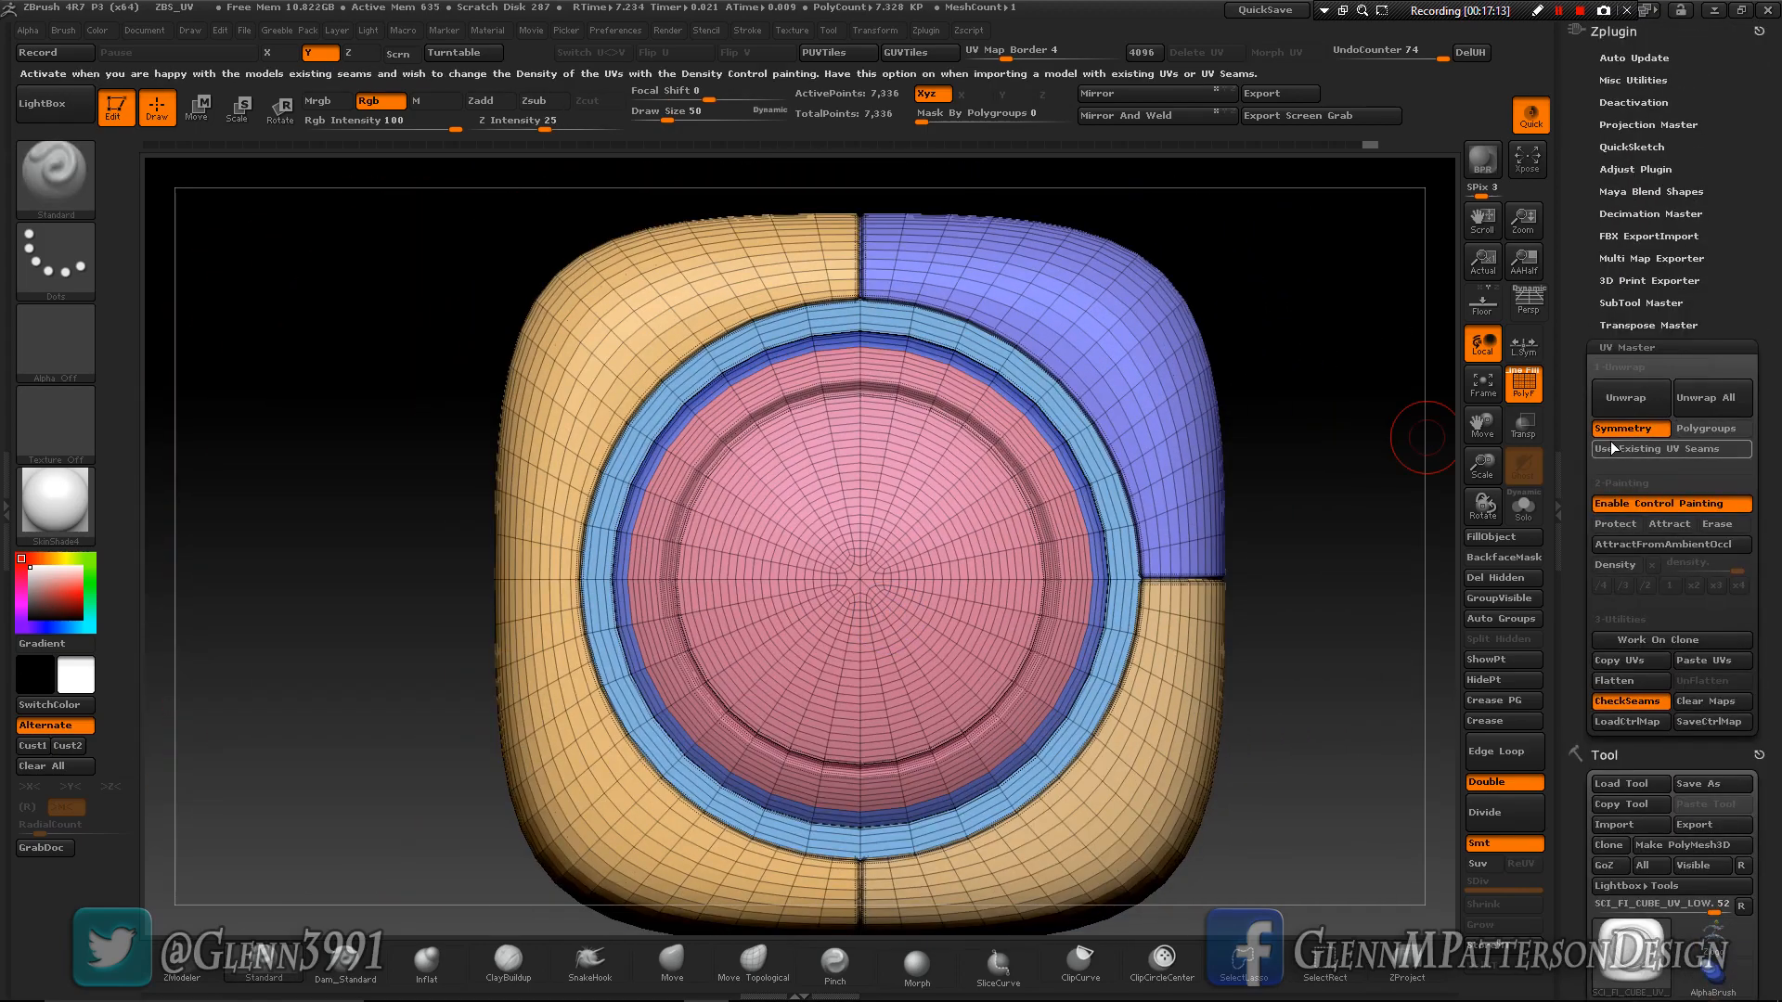
{"action": "left_click", "coordinate": [1617, 431]}
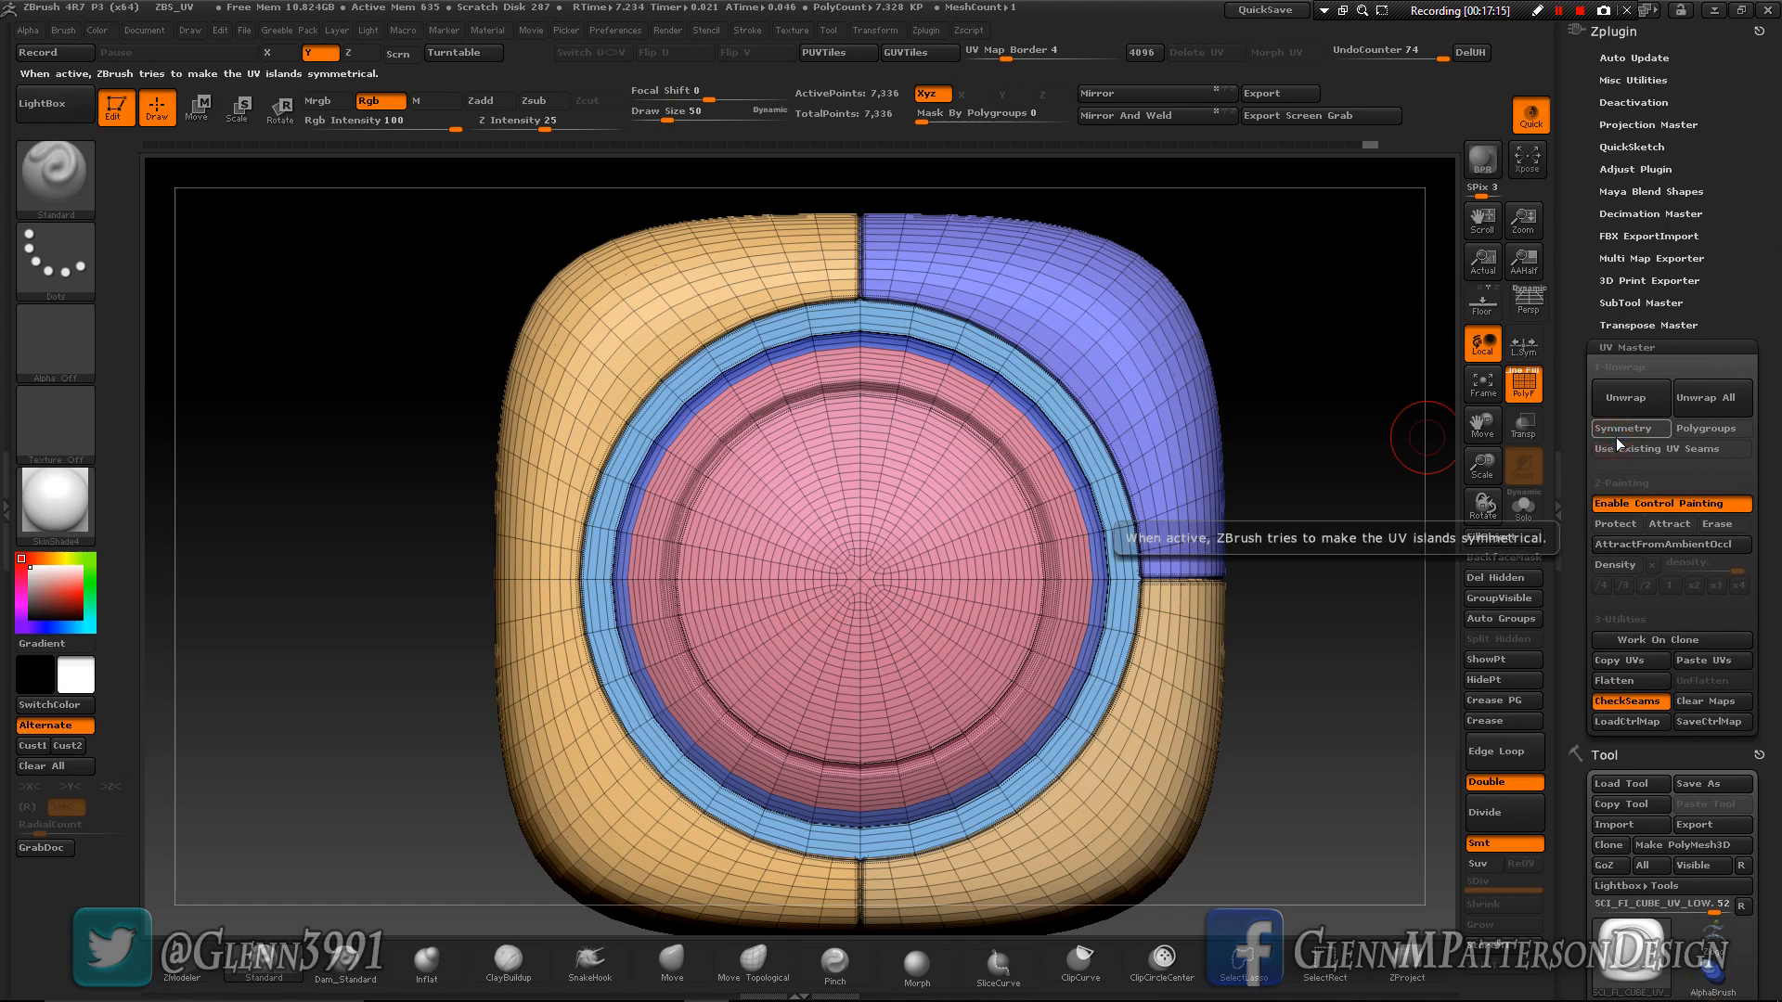
{"action": "left_click", "coordinate": [1694, 430]}
{"action": "left_click", "coordinate": [1656, 506]}
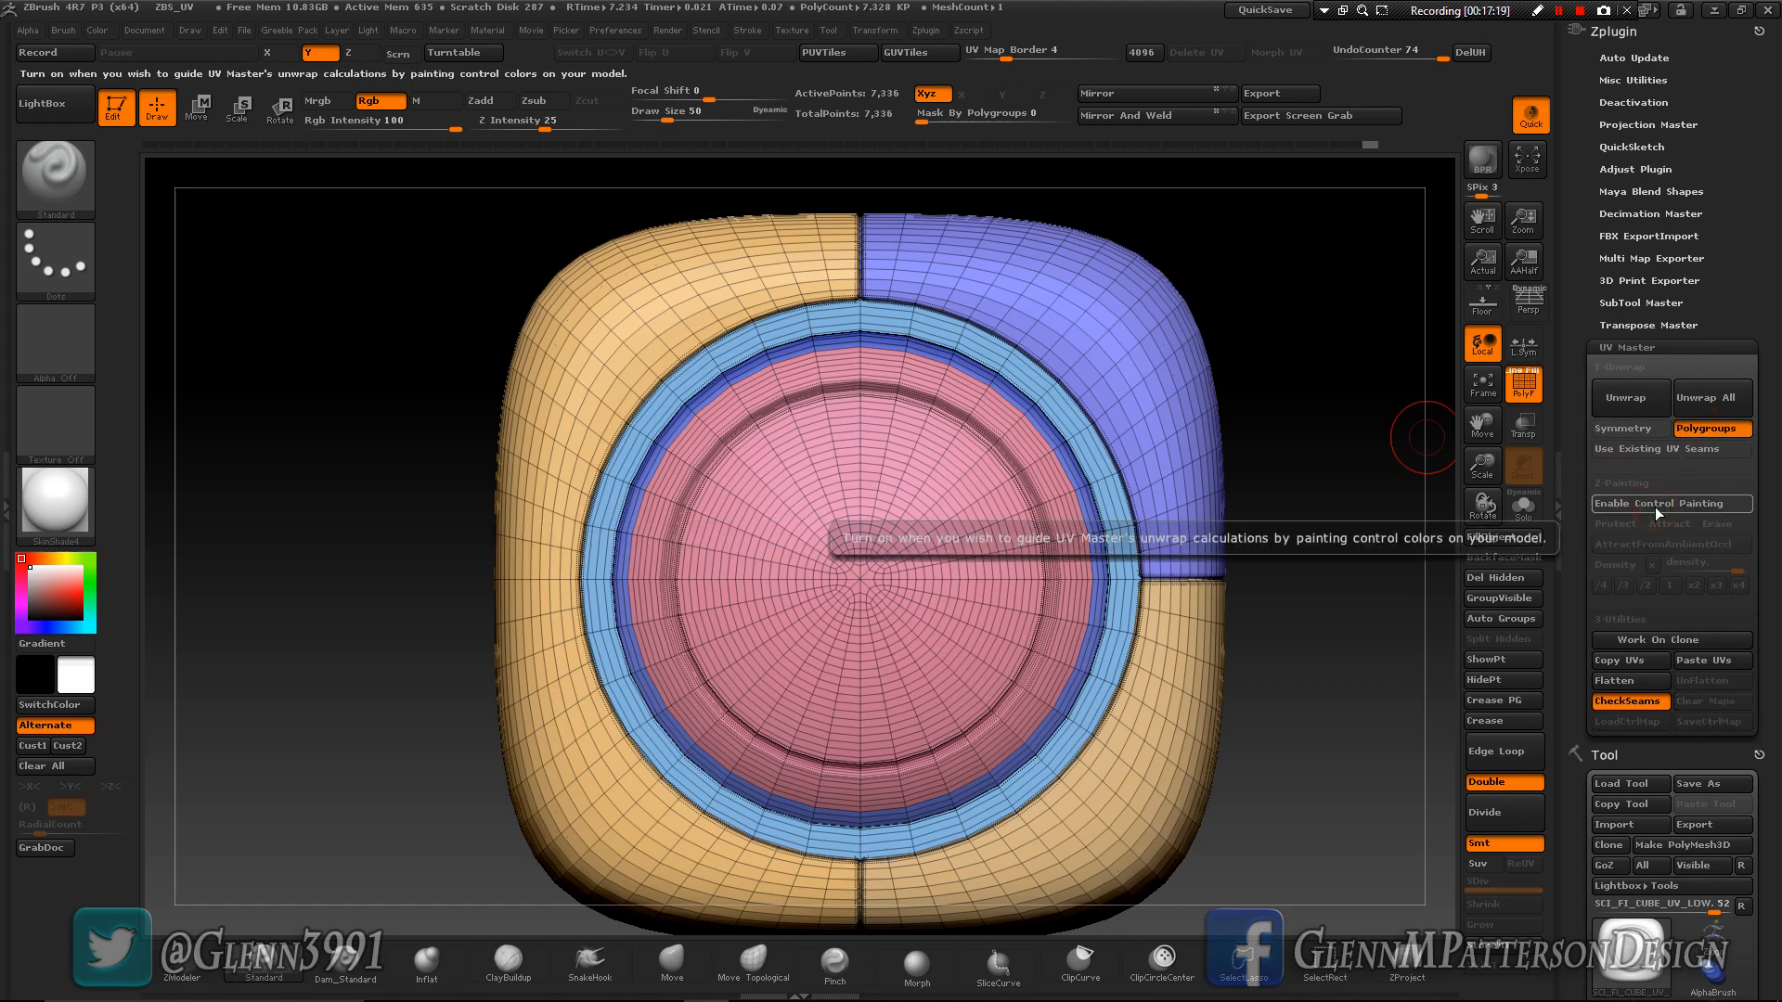
{"action": "left_click", "coordinate": [1631, 701]}
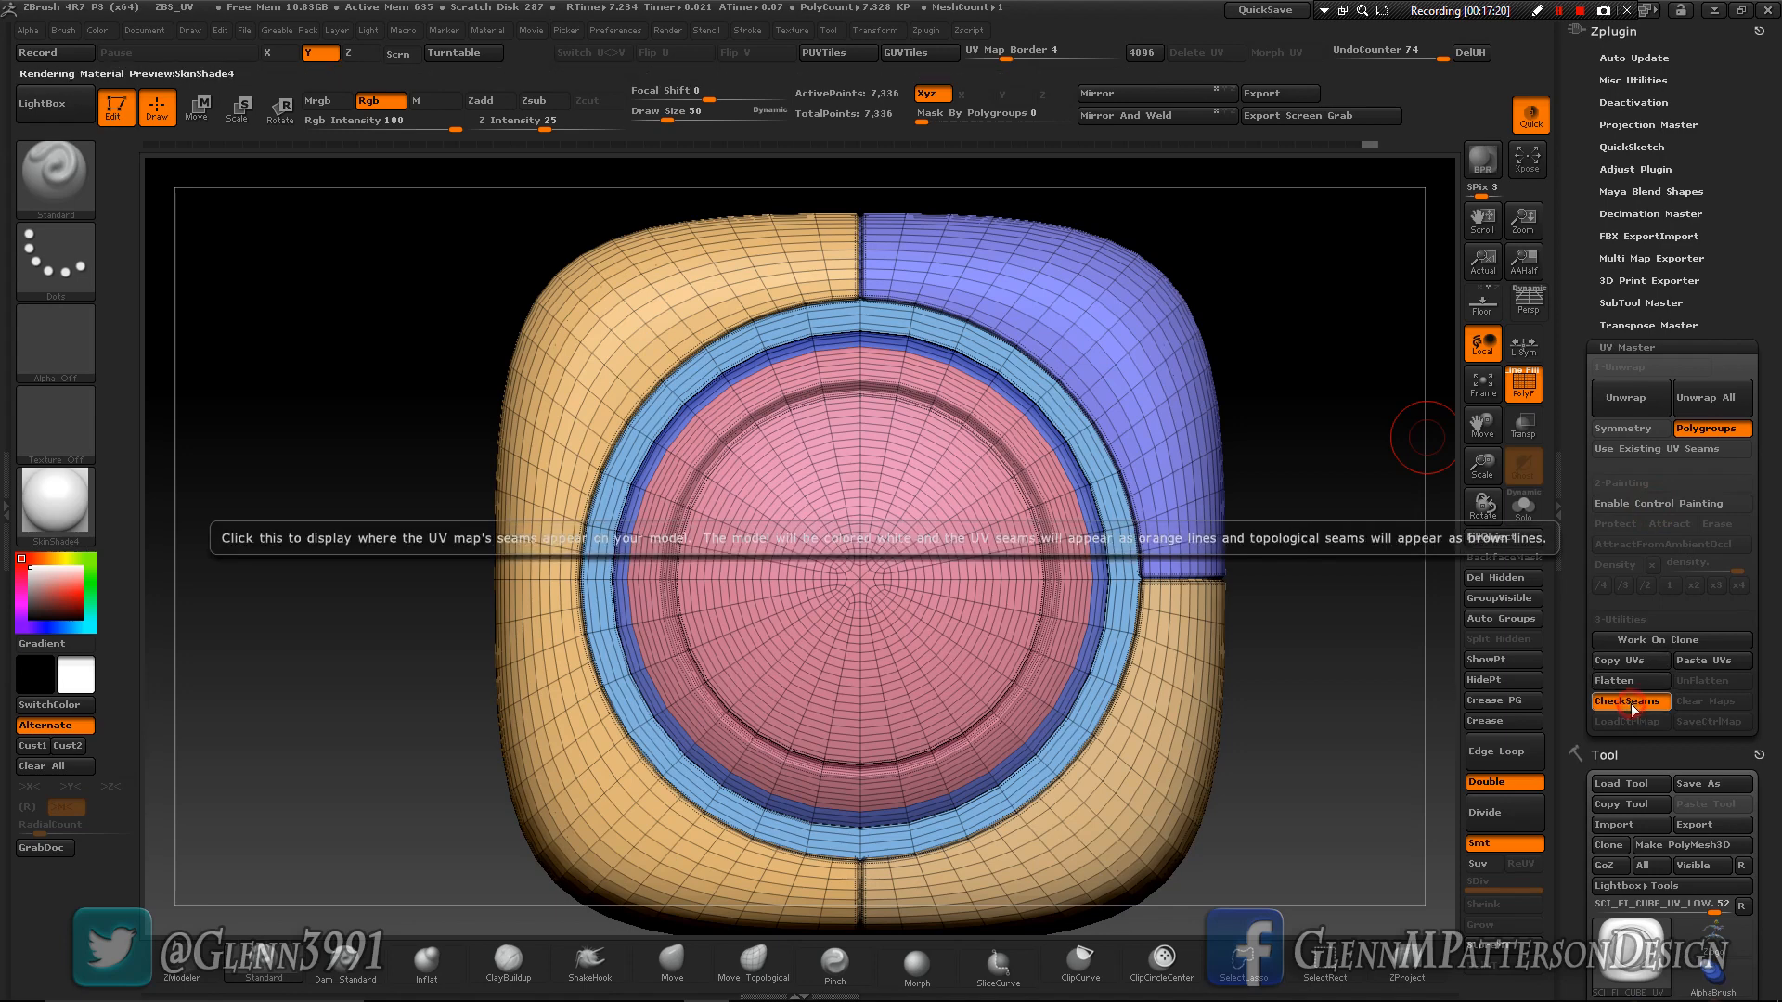
- Unwrap the sci-fi cube with UV Master and flatten it to show the UV islands
{"action": "left_click", "coordinate": [1639, 401]}
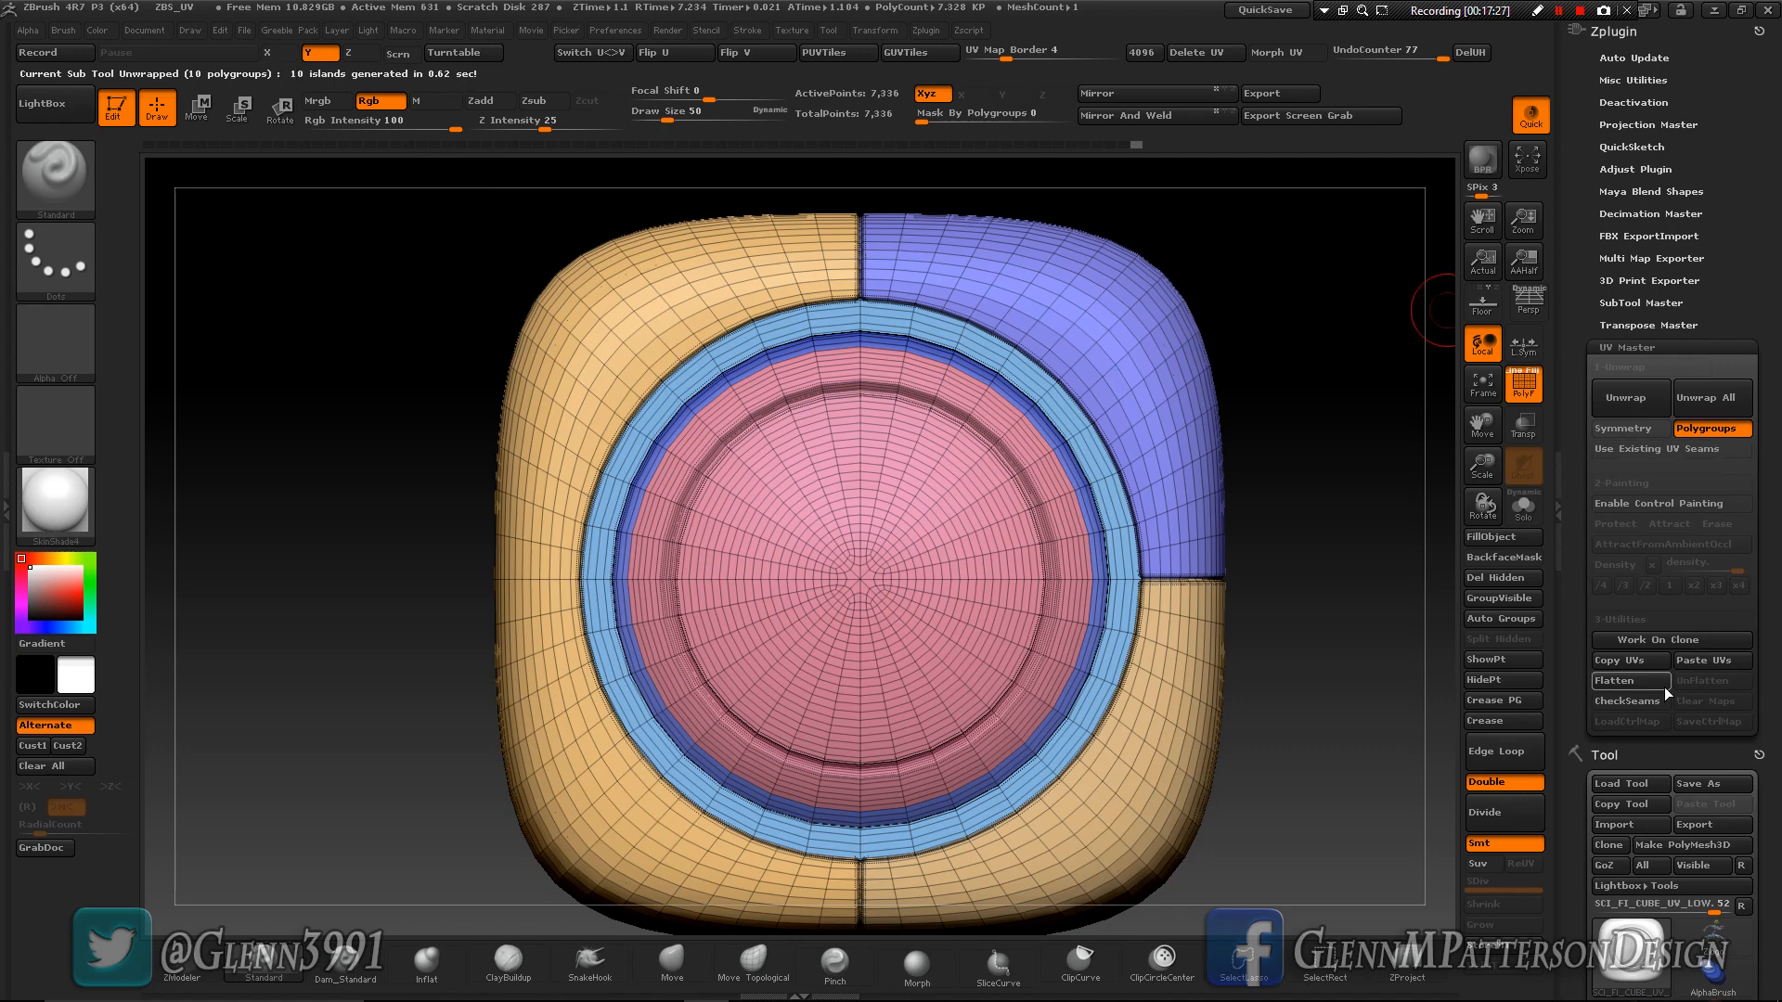
{"action": "left_click", "coordinate": [1627, 686]}
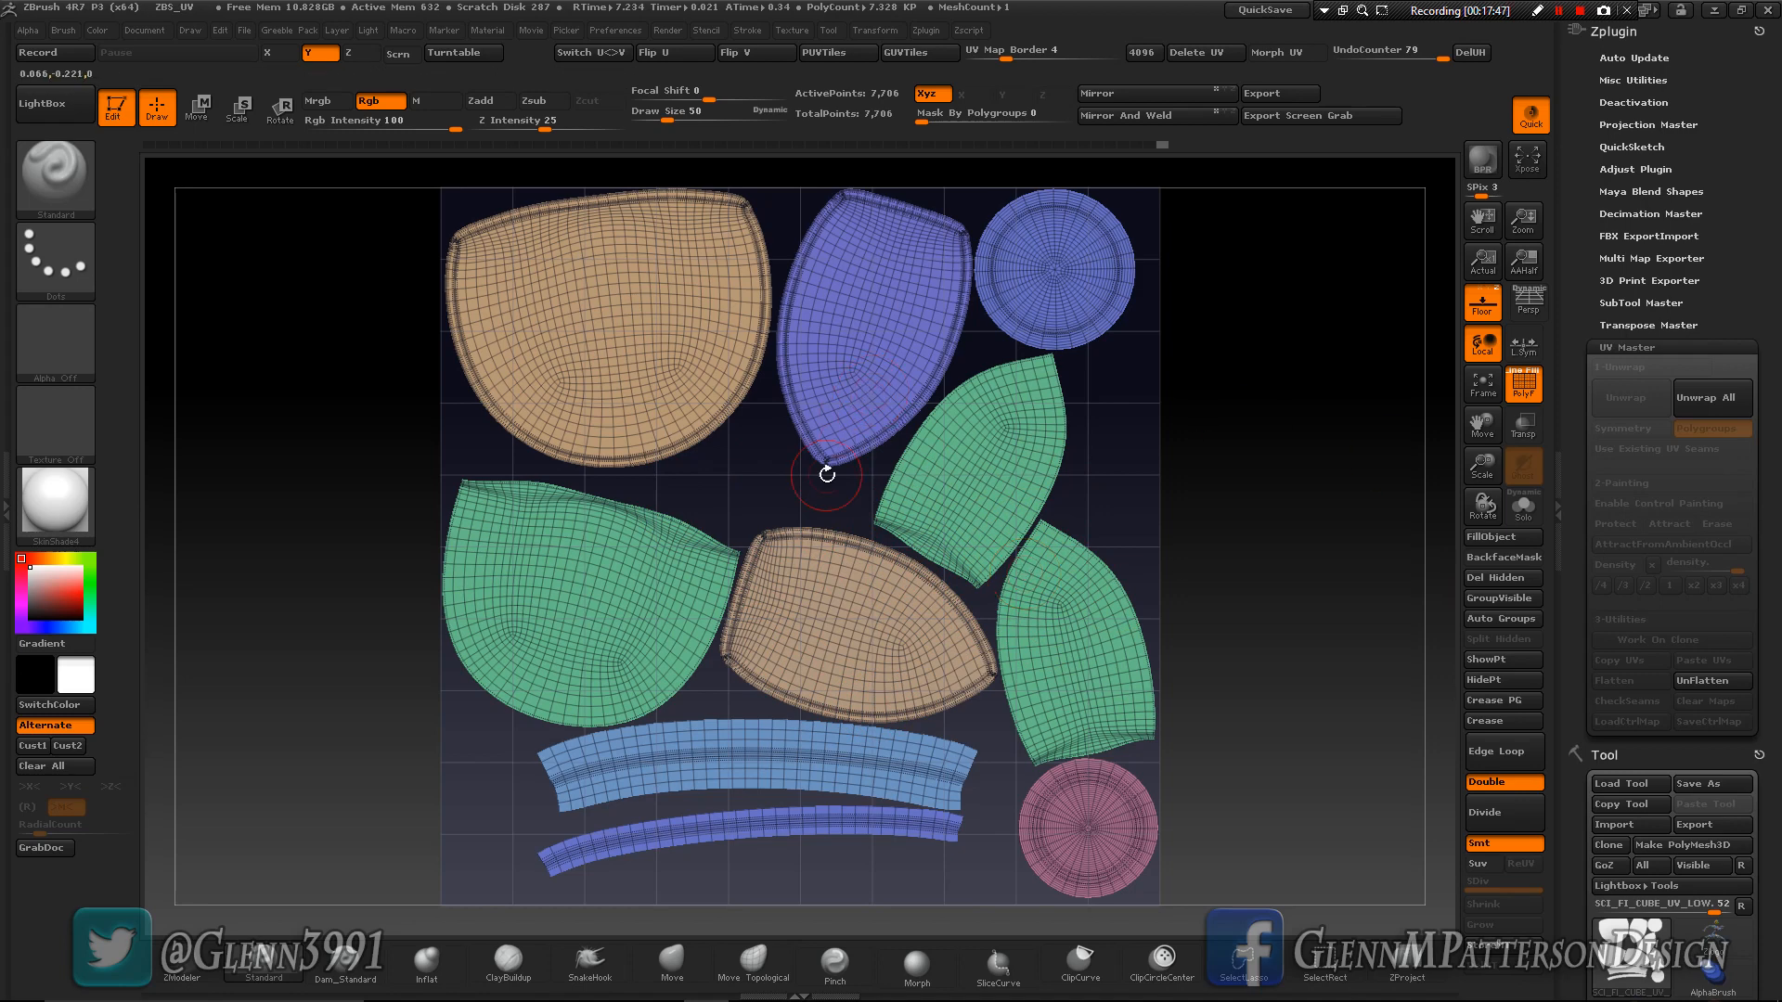
- Set Mask By Polygroups to 100 and move the wide light-blue strip island outside the UV square
{"action": "left_click", "coordinate": [58, 31]}
{"action": "left_click_drag", "start_coordinate": [141, 888], "coordinate": [167, 891]}
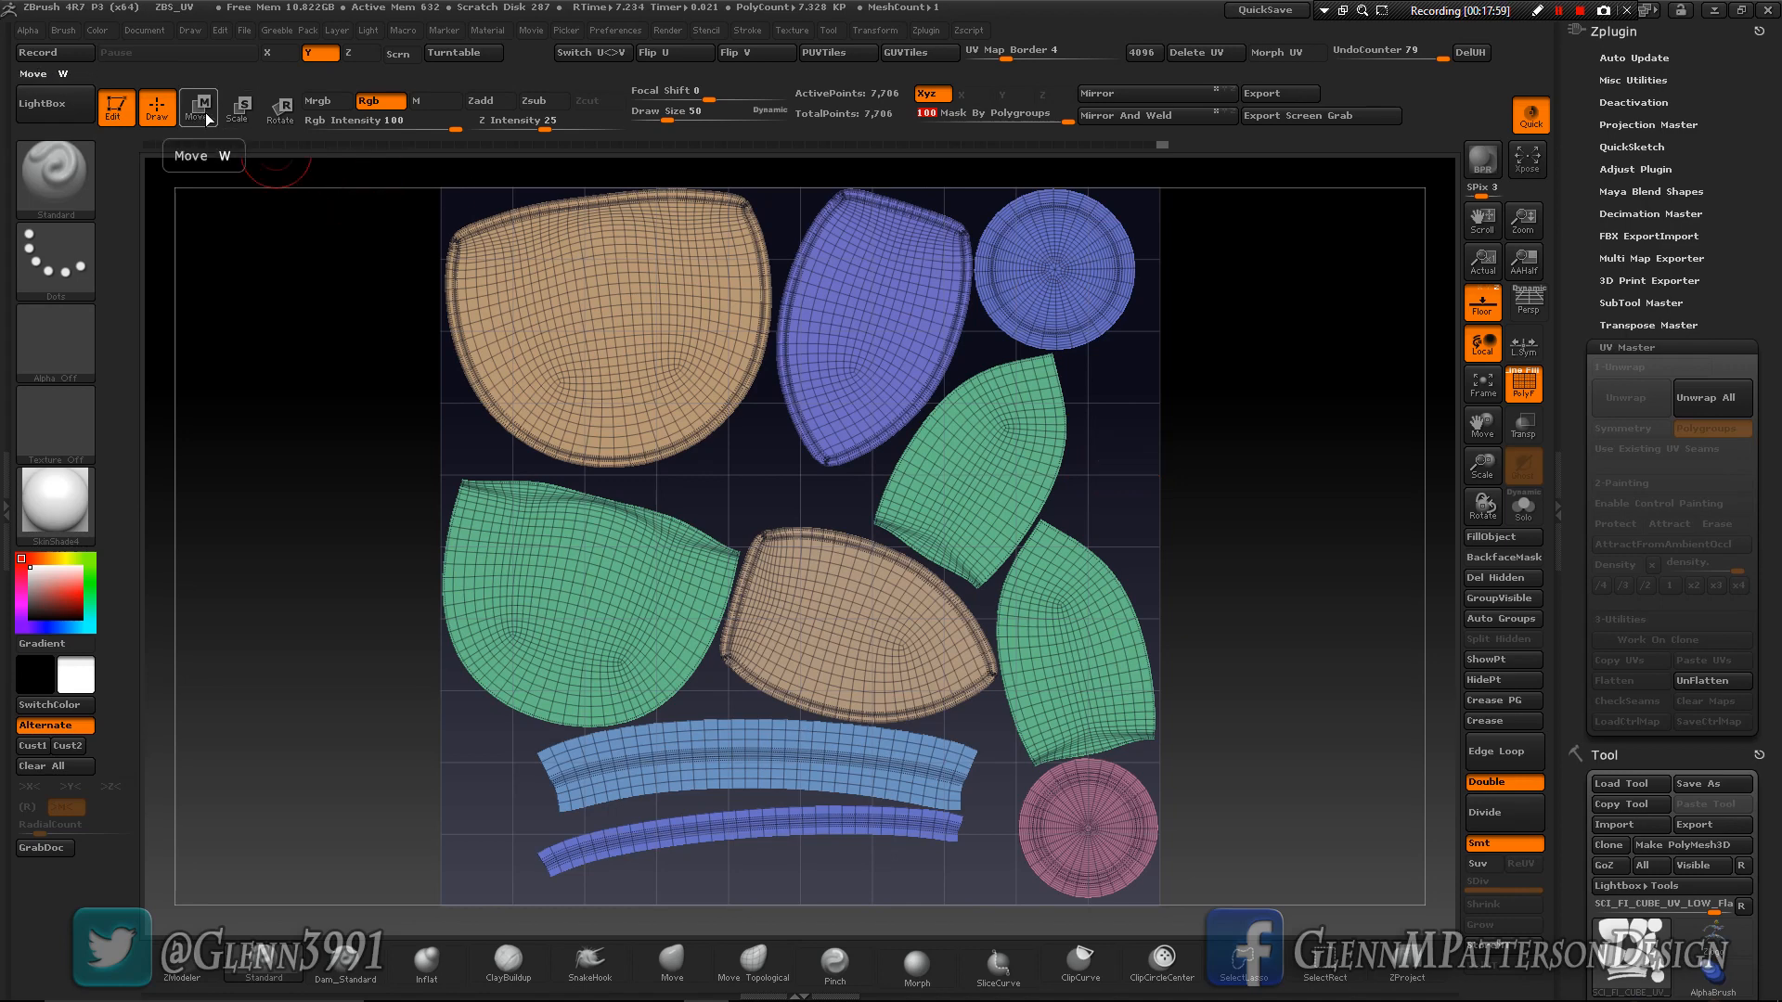
{"action": "left_click", "coordinate": [202, 110]}
{"action": "left_click_drag", "start_coordinate": [1482, 473], "coordinate": [1107, 651]}
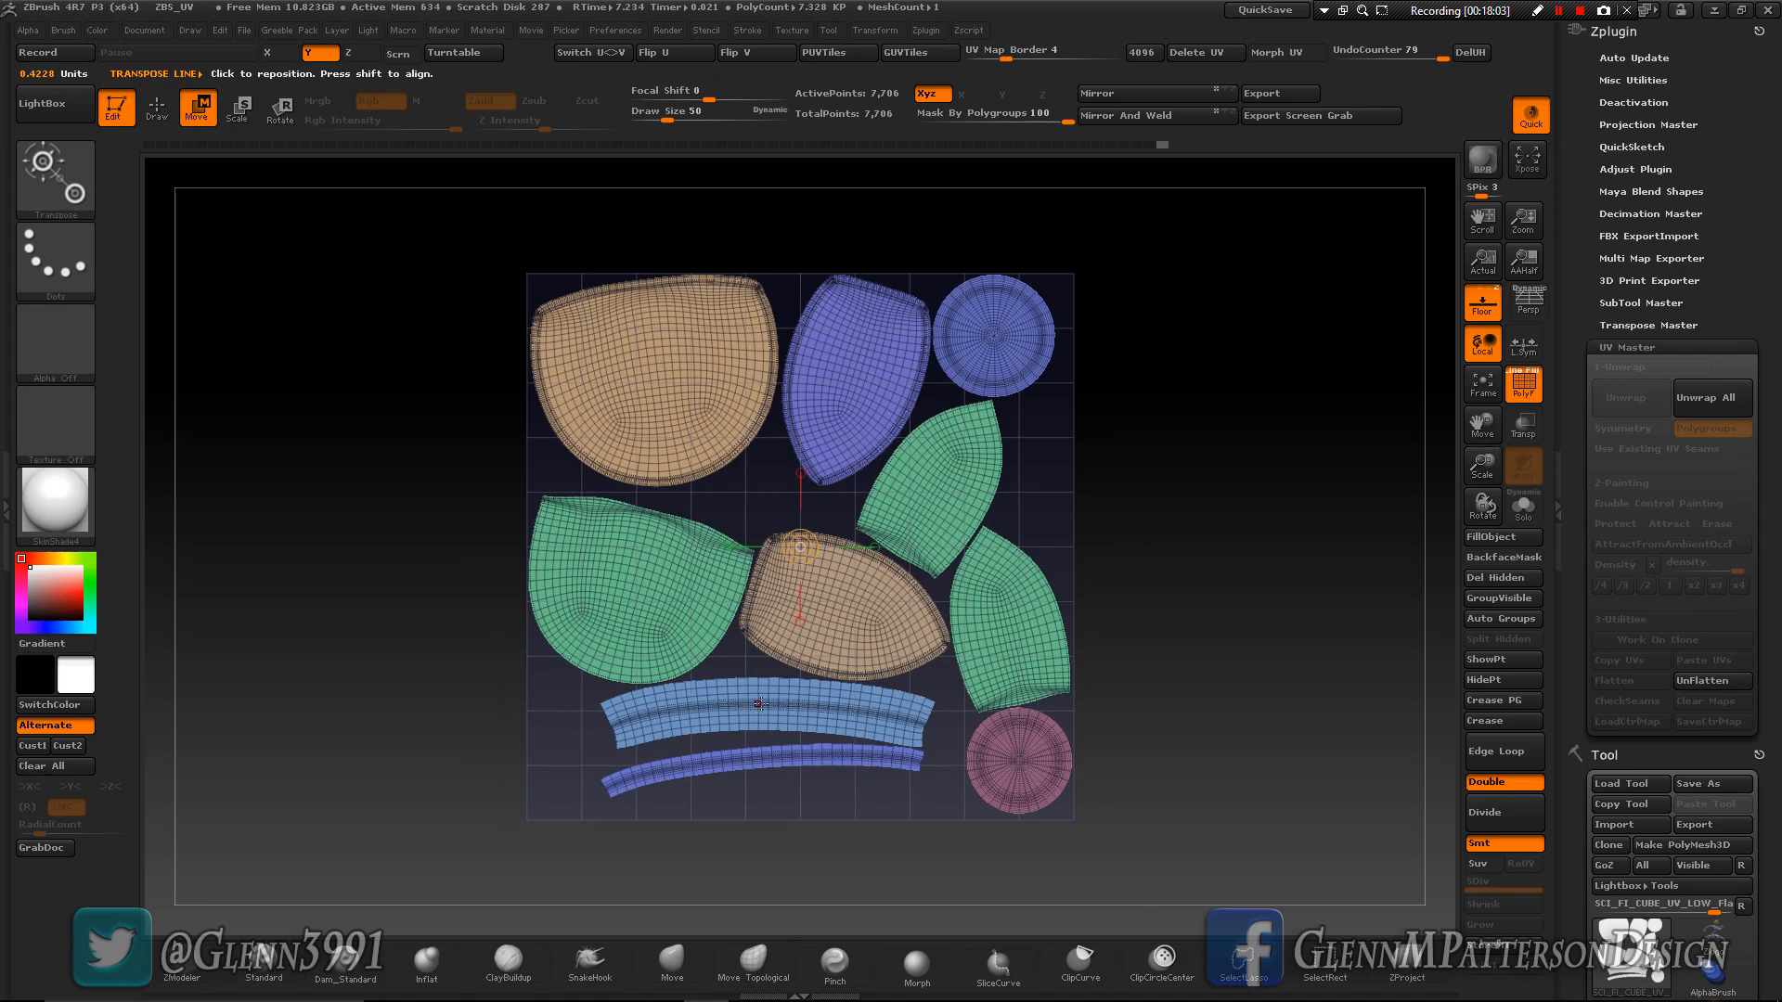
{"action": "left_click_drag", "start_coordinate": [759, 704], "coordinate": [1019, 717]}
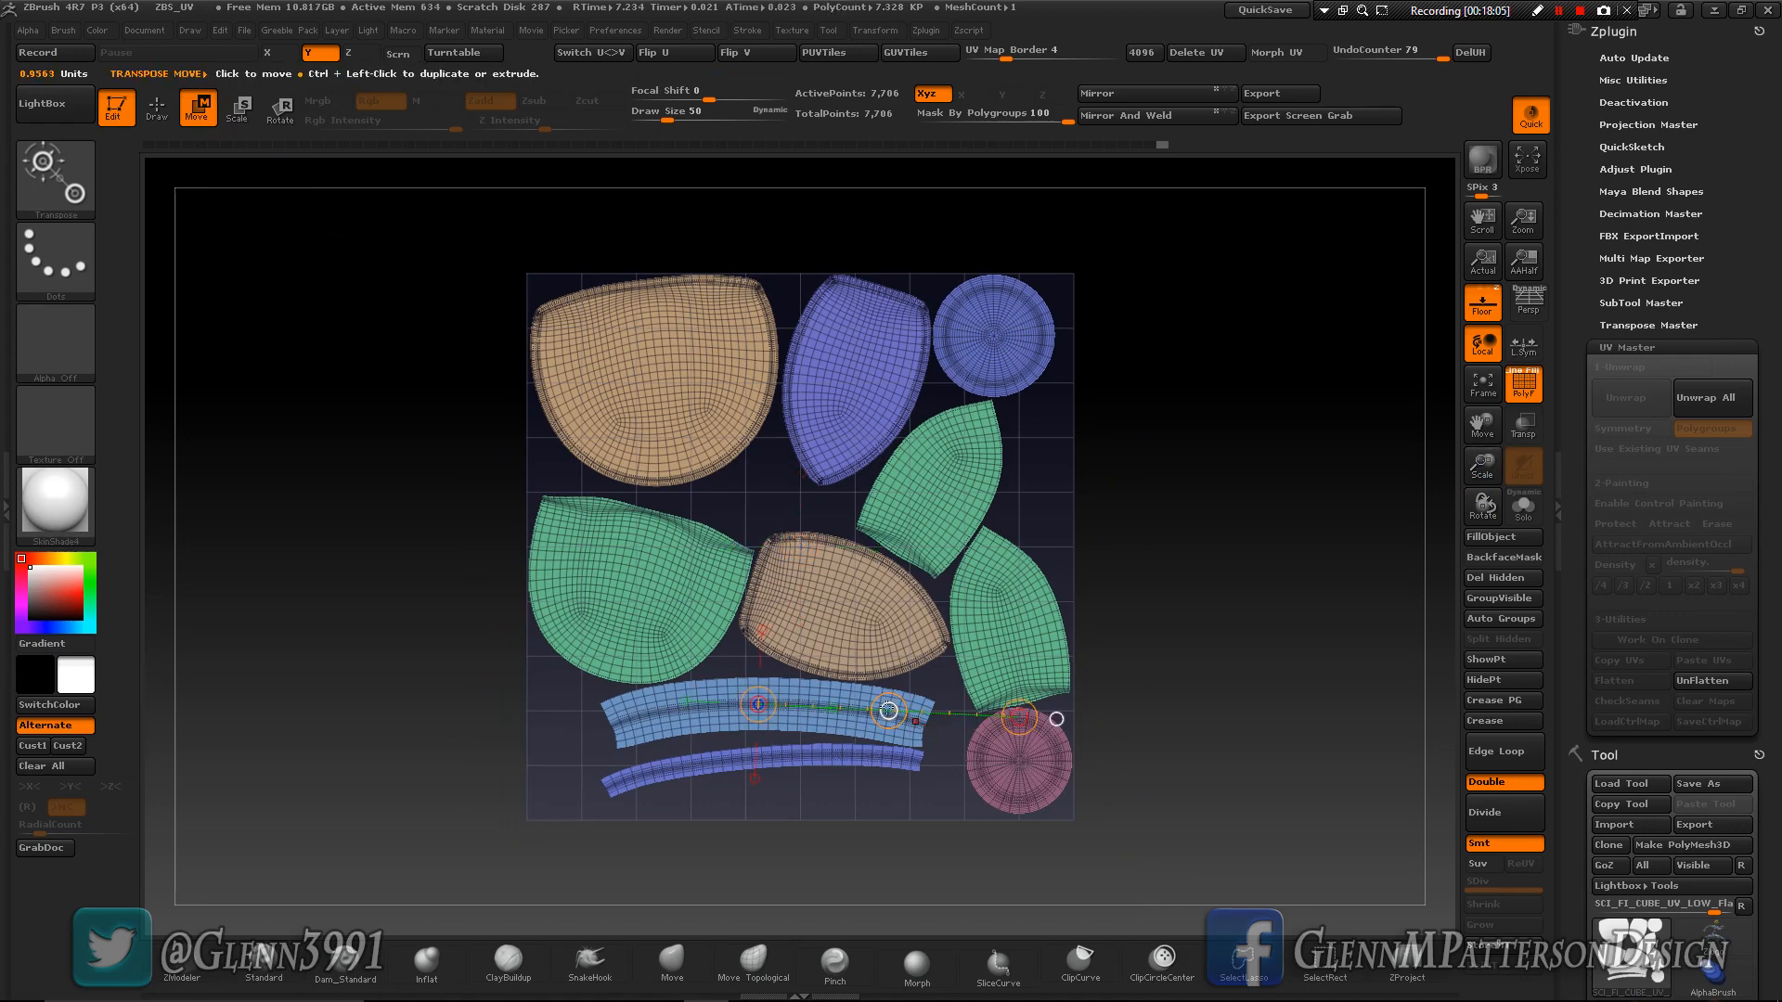
{"action": "left_click_drag", "start_coordinate": [888, 710], "coordinate": [1431, 417]}
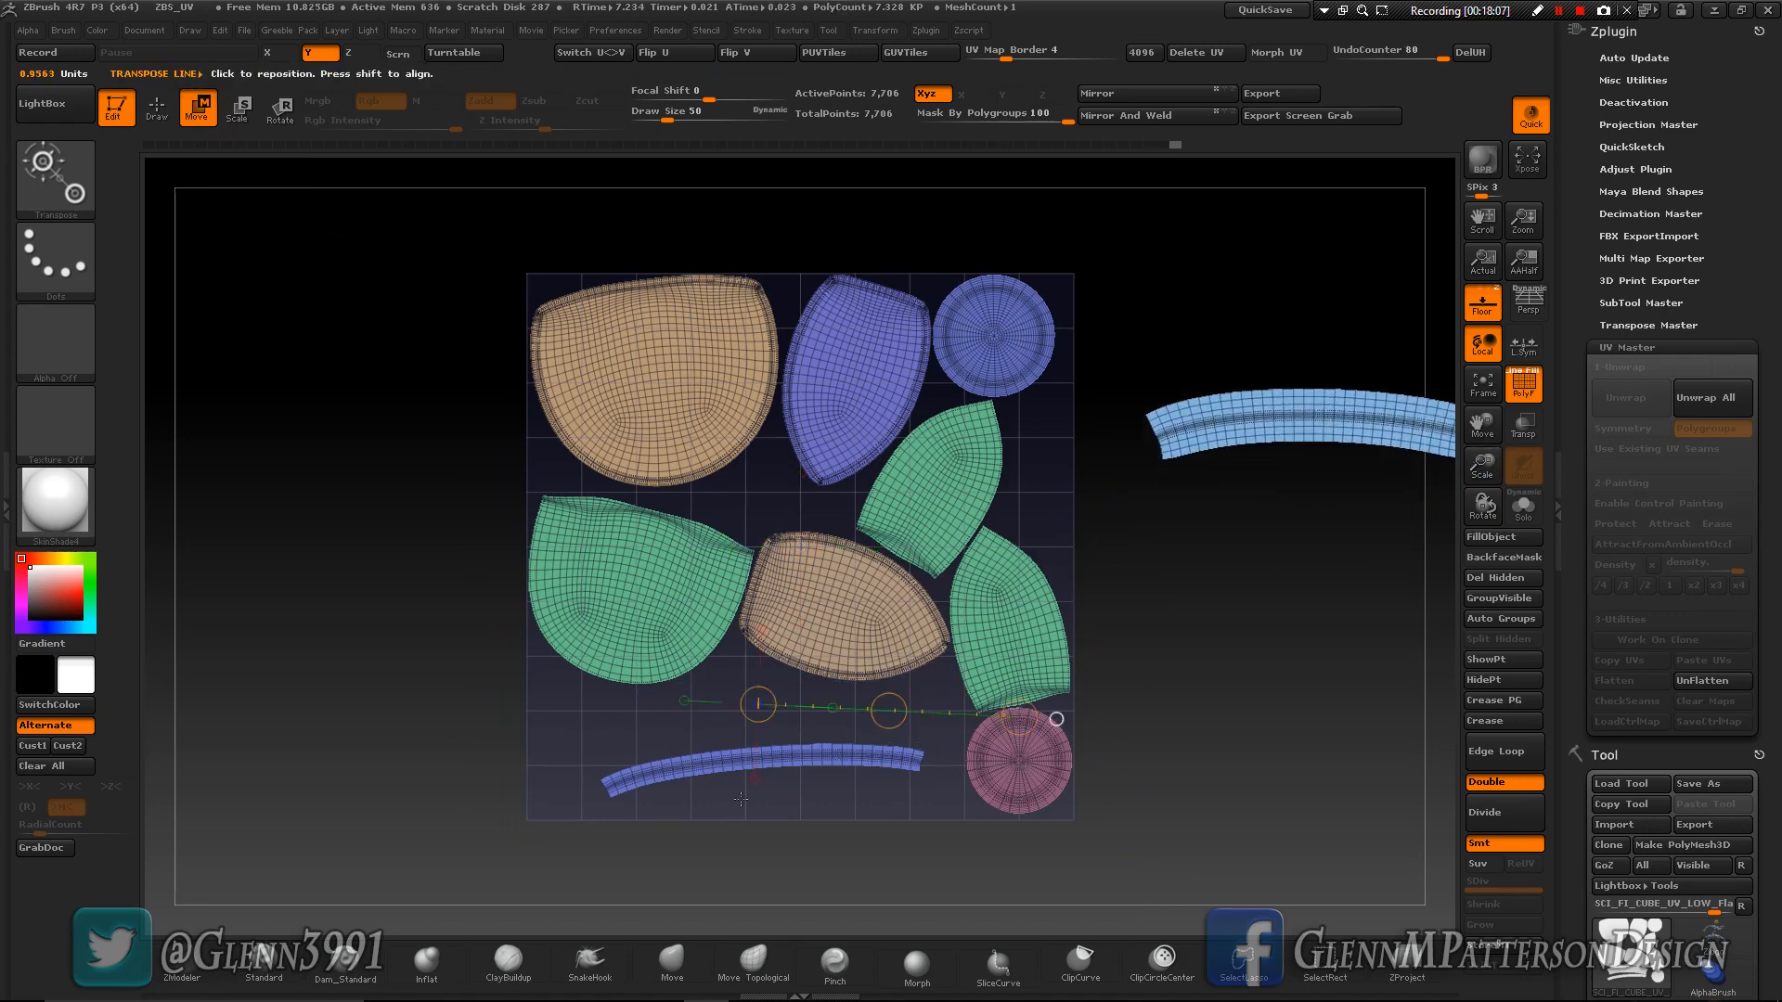
- Try to move the thin purple strip island out of the UV square
{"action": "mouse_move", "coordinate": [781, 758]}
{"action": "left_mouse_down"}
{"action": "mouse_move", "coordinate": [967, 769]}
{"action": "mouse_move", "coordinate": [1183, 721]}
{"action": "left_mouse_up"}
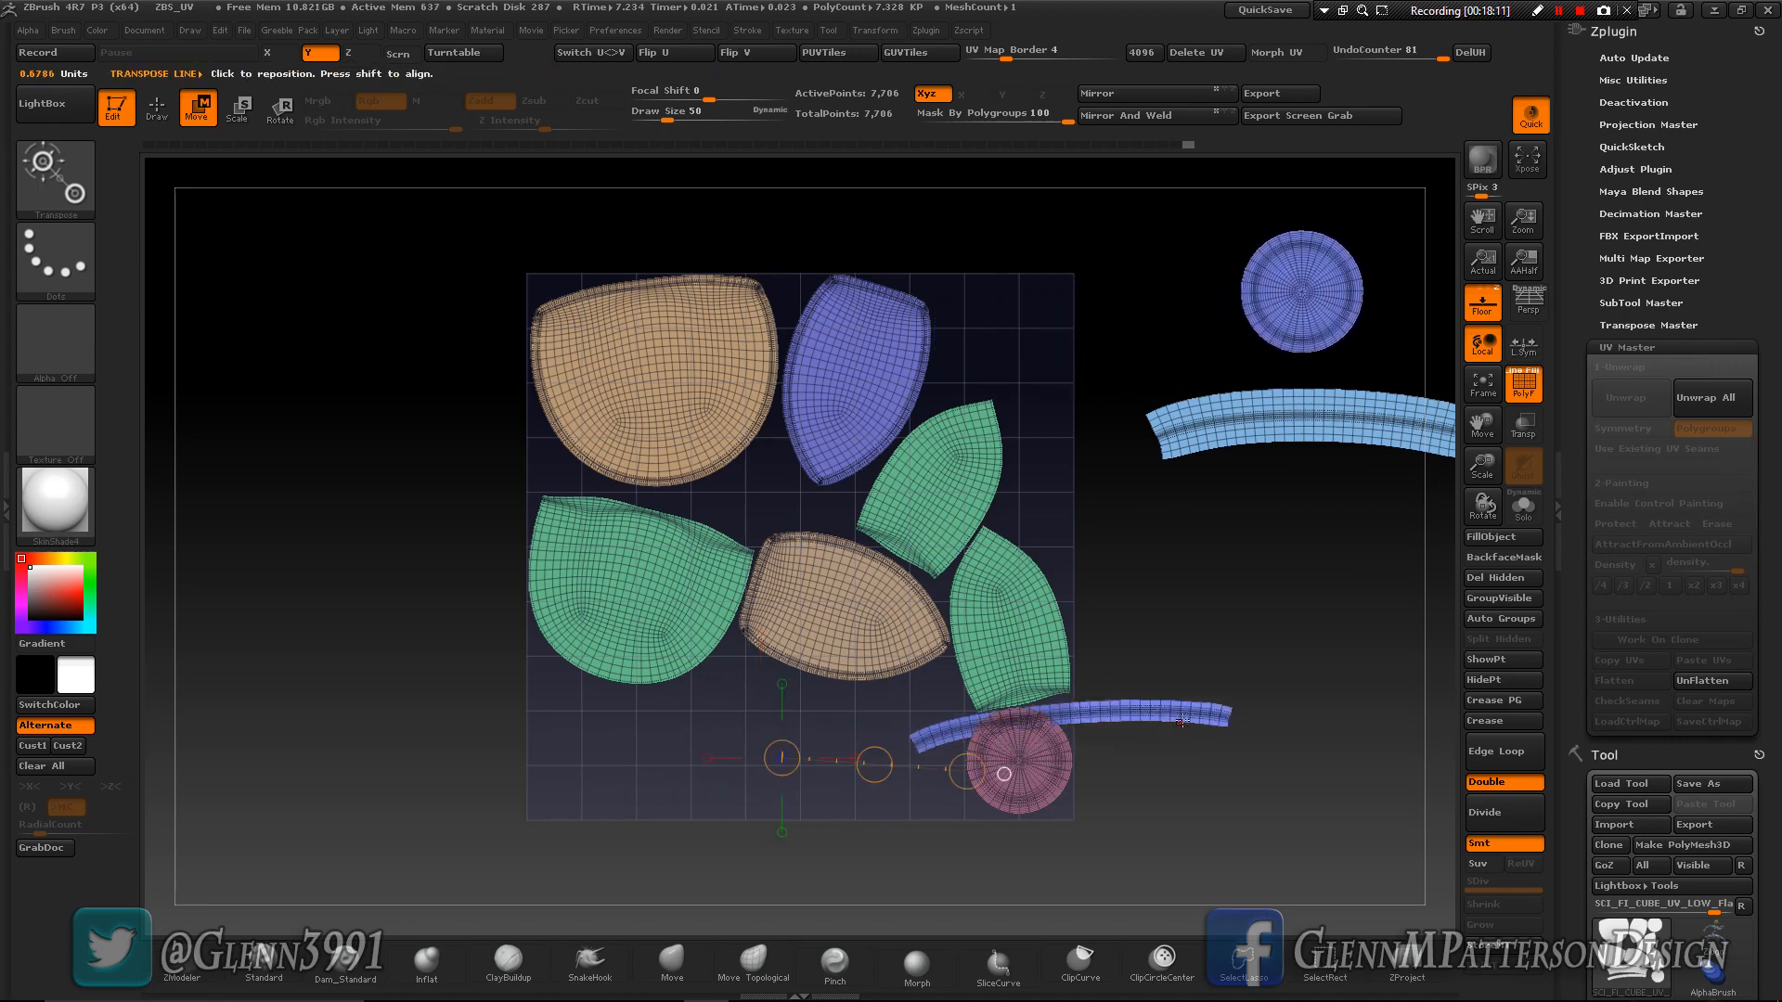
{"action": "key", "text": "ctrl+z"}
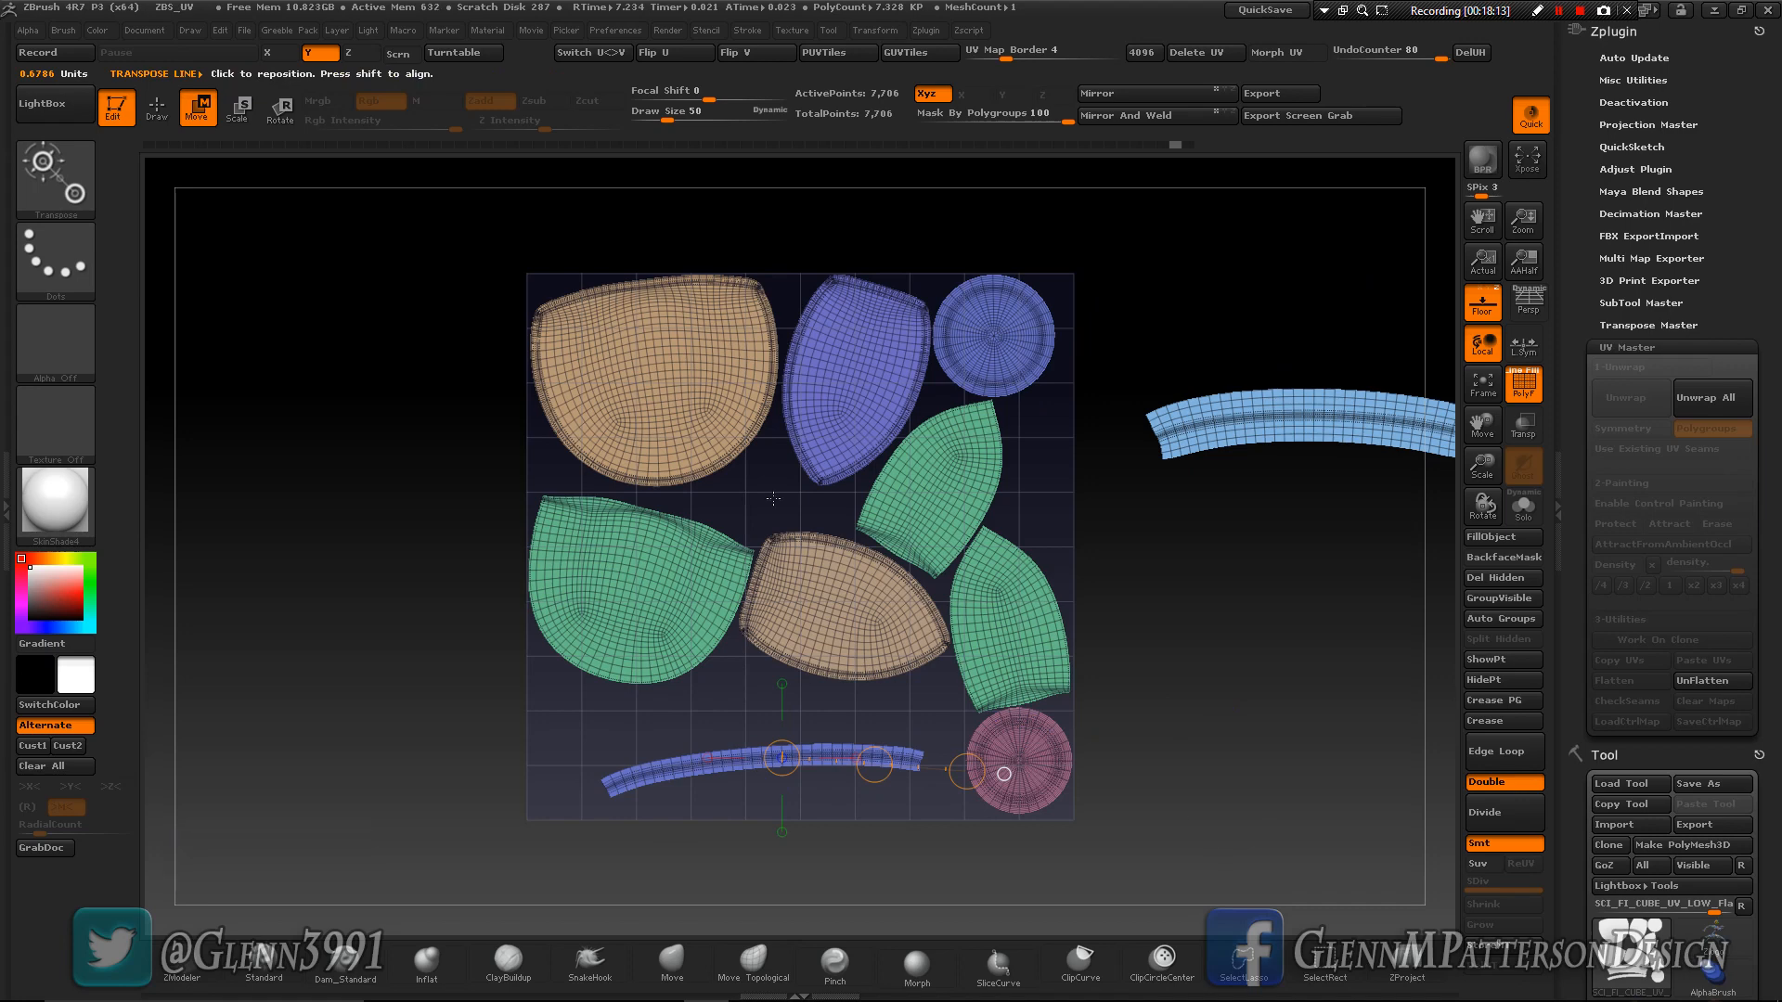
- Isolate the polygroup shared by the thin strip and the circle, split it with Auto Groups, and unhide all islands
{"action": "left_click", "coordinate": [167, 121]}
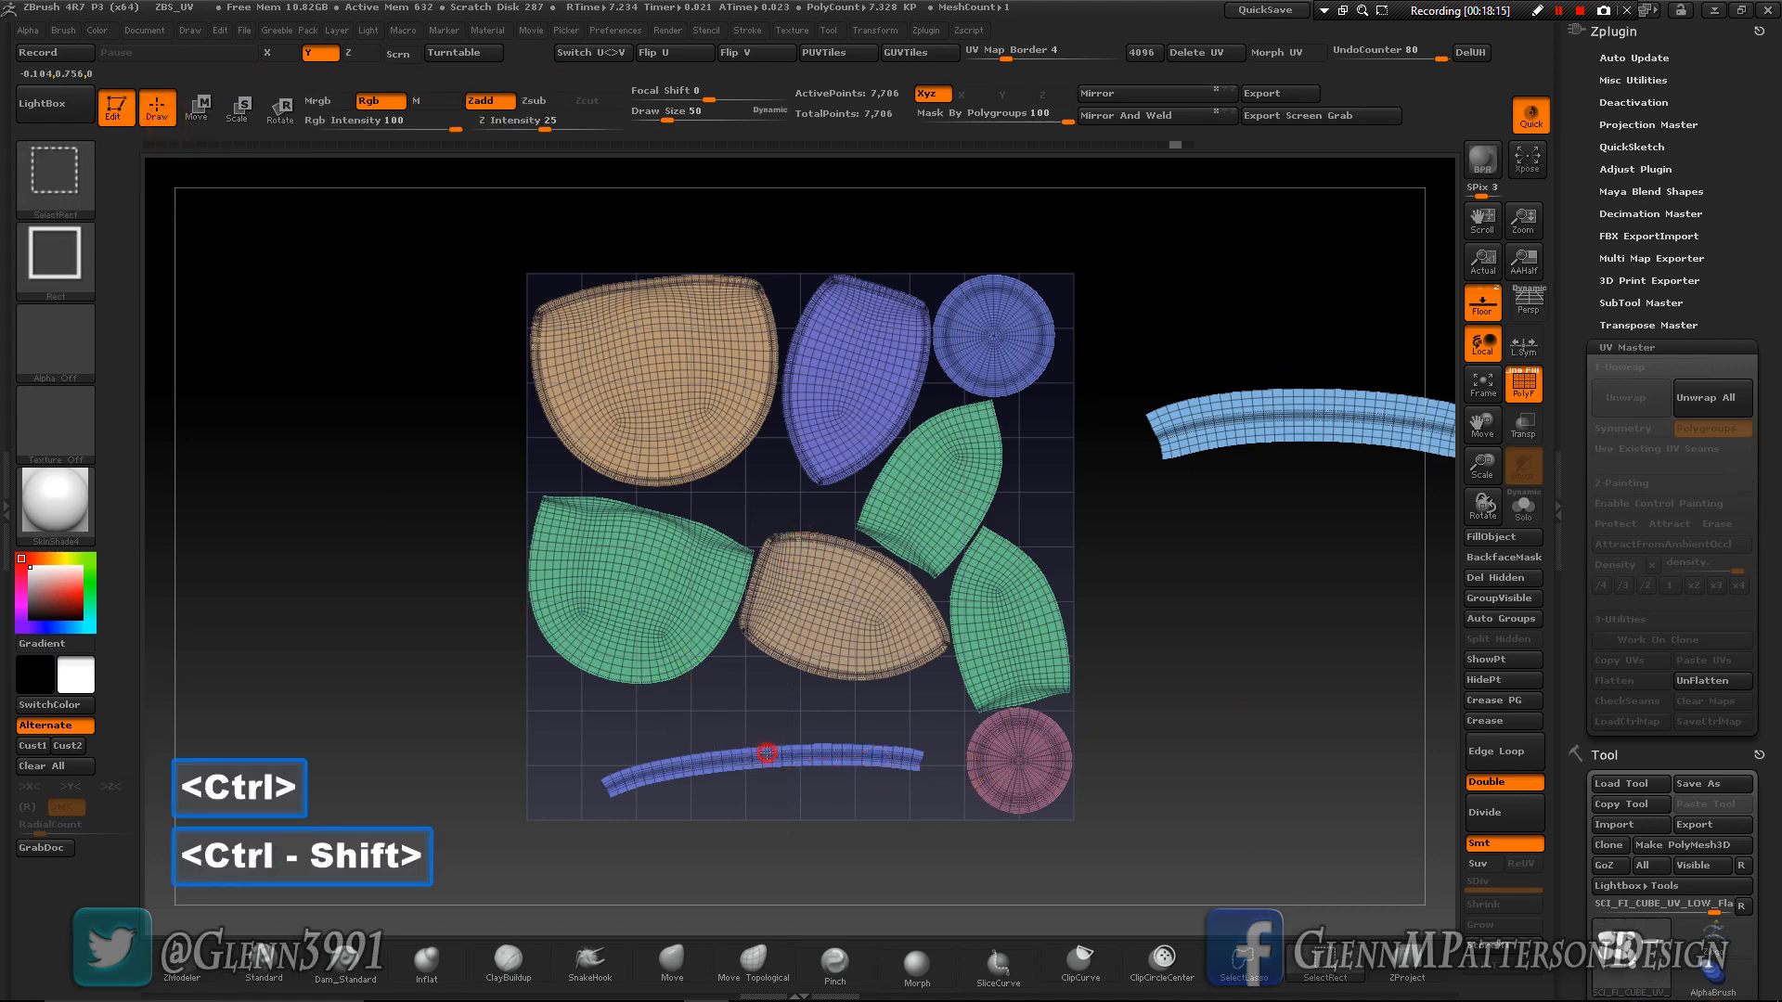
{"action": "left_click", "coordinate": [766, 753], "text": "ctrl+shift"}
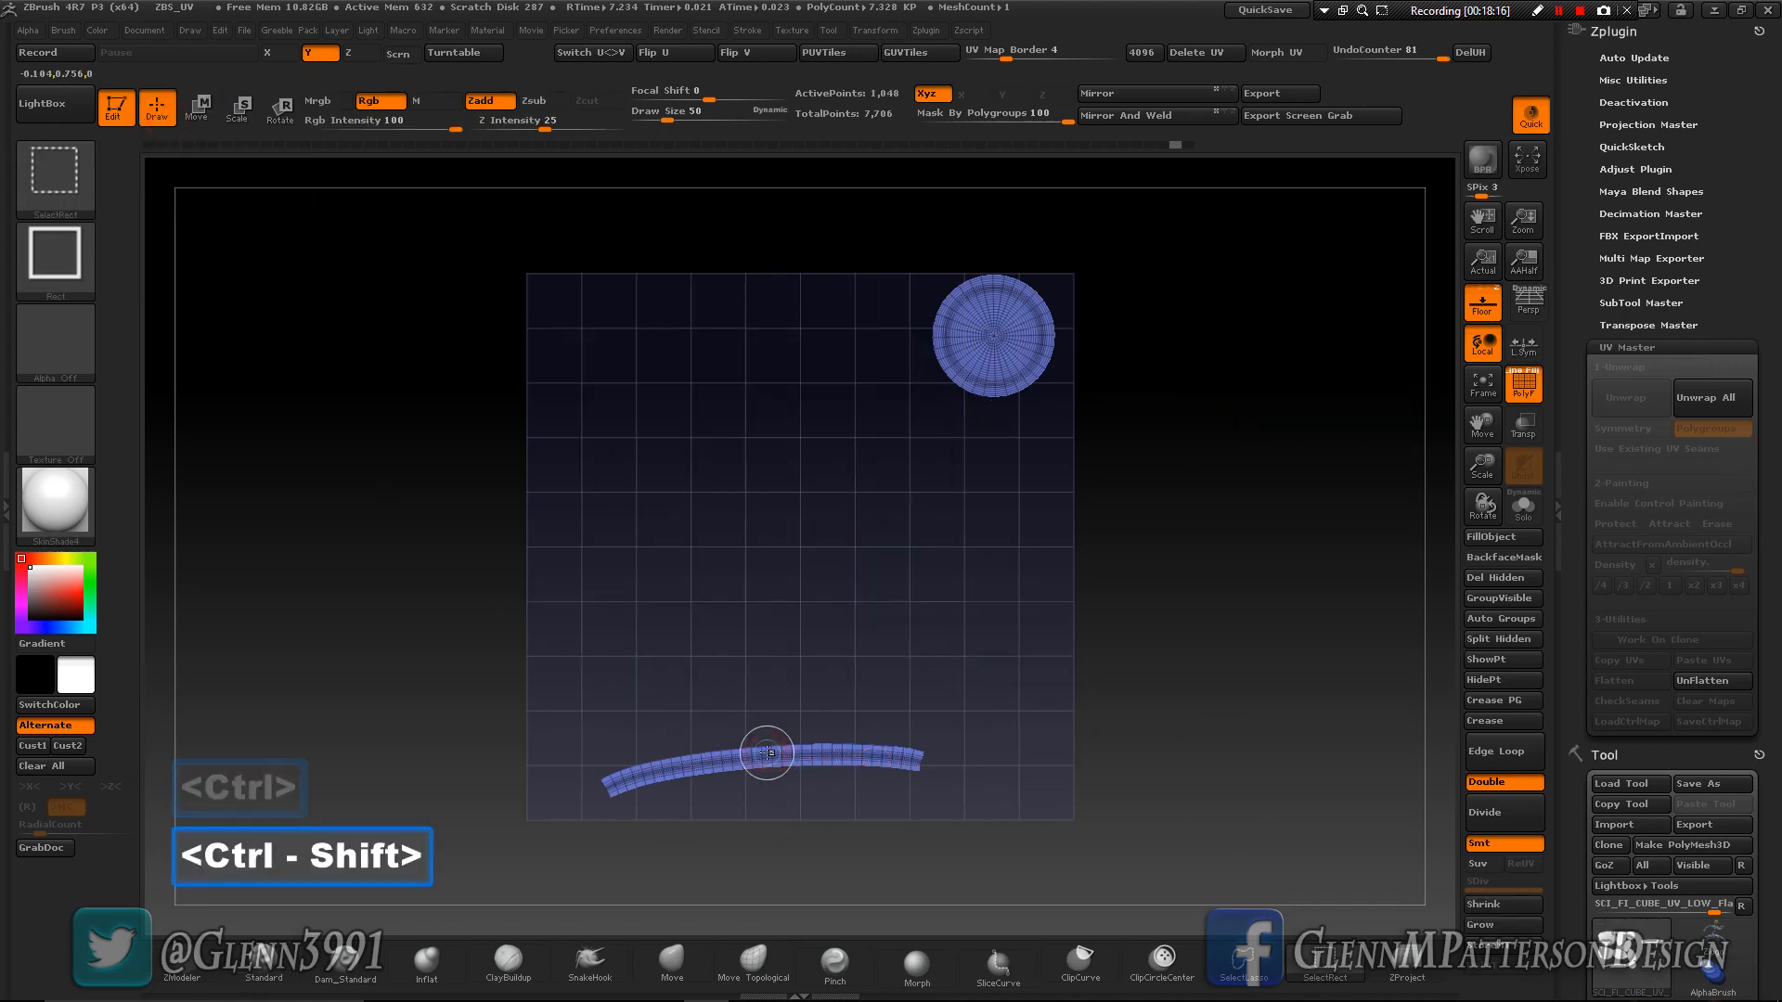
{"action": "left_click", "coordinate": [1502, 618]}
{"action": "left_click", "coordinate": [1274, 734], "text": "ctrl+shift"}
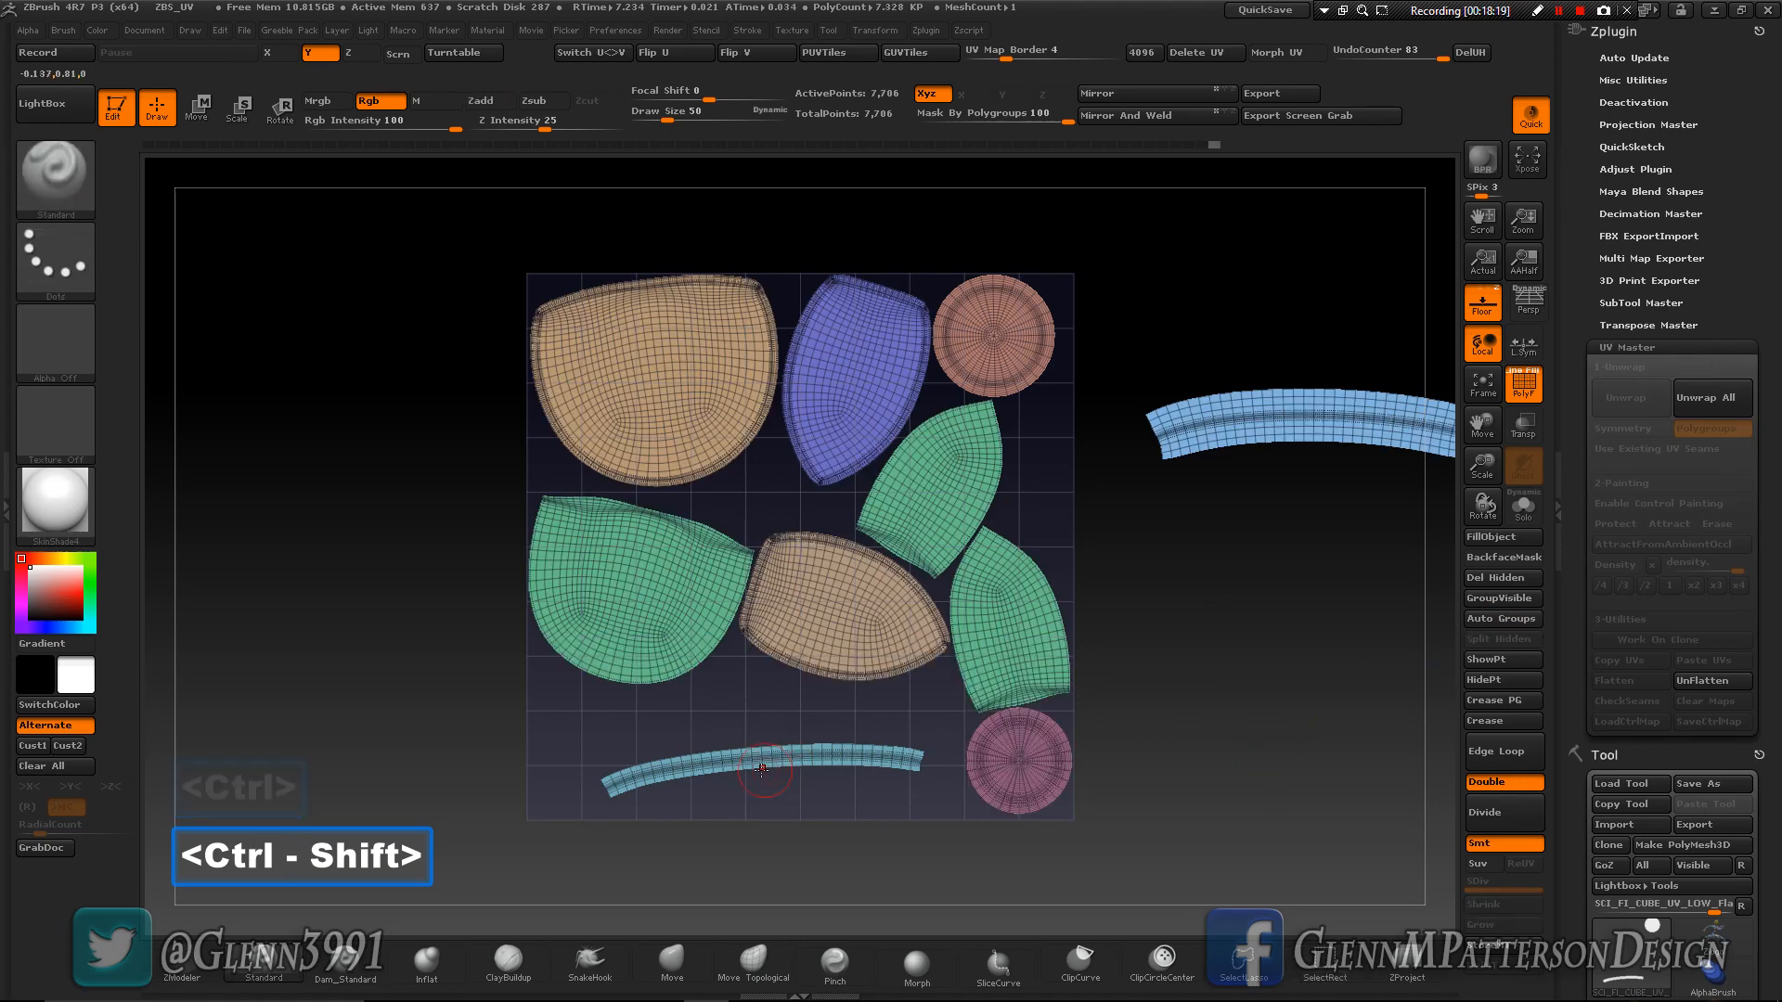
- Move the thin strip island out beneath the wide light-blue strip, and the small tan island beyond the opposite side of the UV square
{"action": "key", "text": "ctrl+z"}
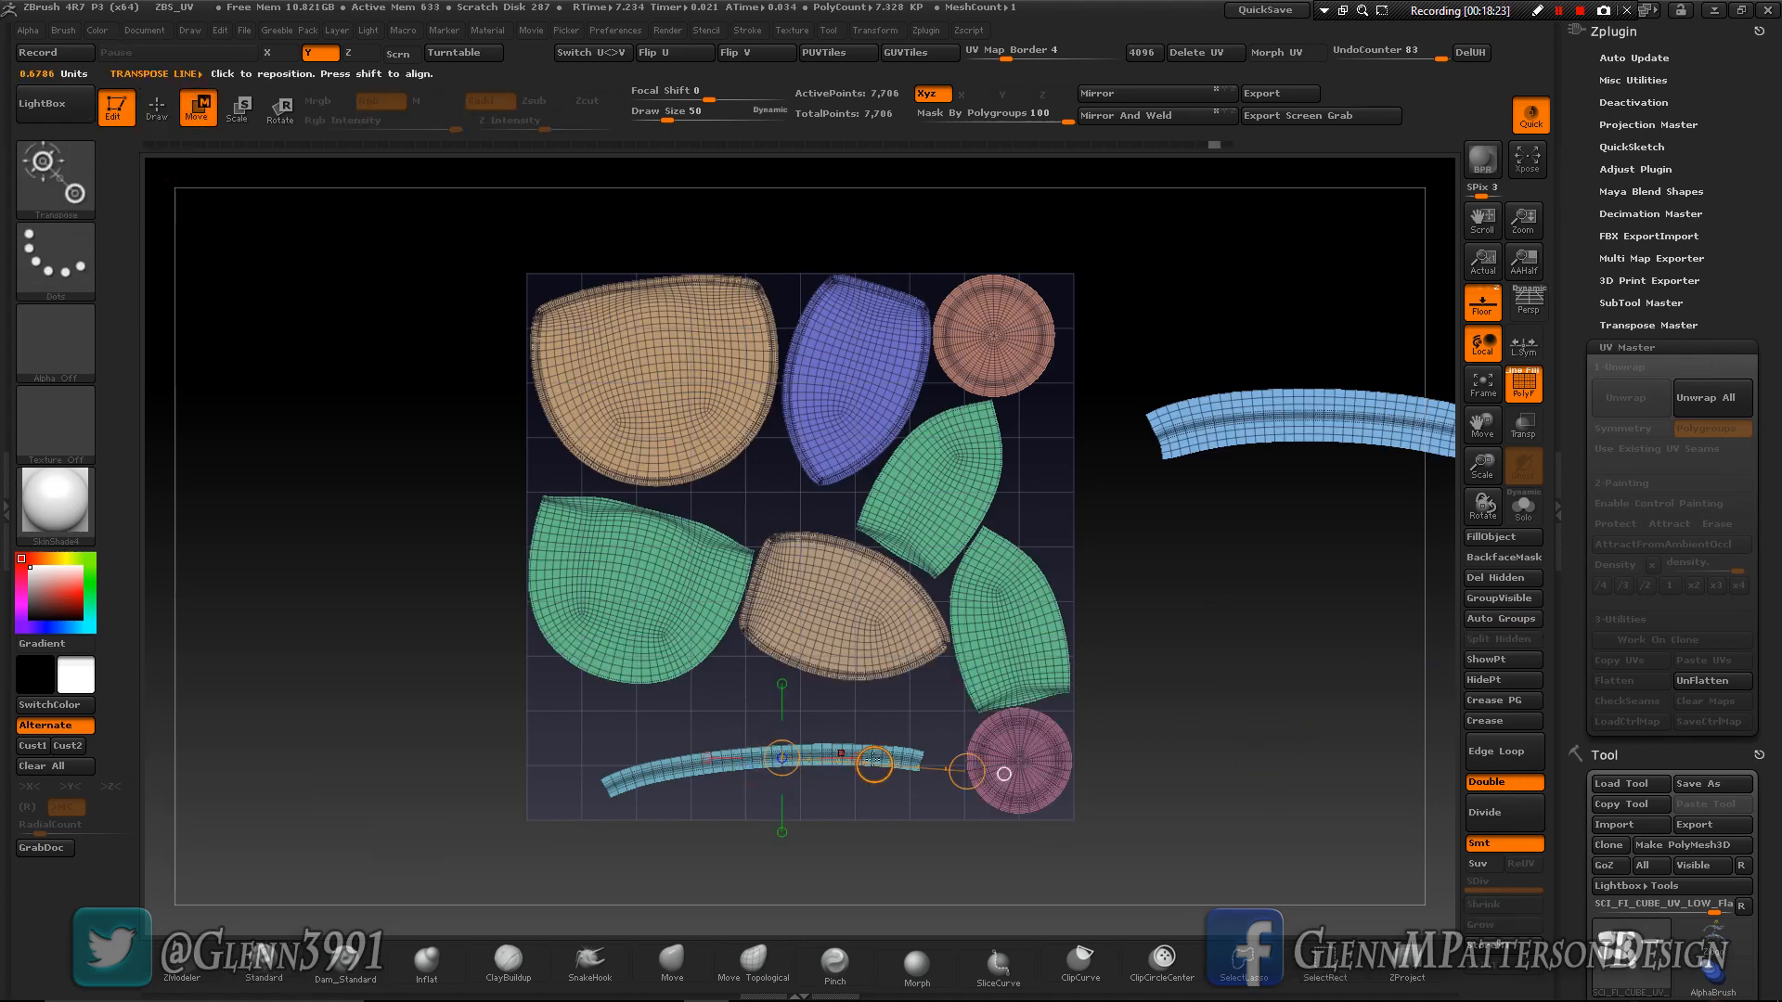
{"action": "left_click_drag", "start_coordinate": [874, 763], "coordinate": [1429, 505]}
{"action": "left_click_drag", "start_coordinate": [781, 758], "coordinate": [966, 768]}
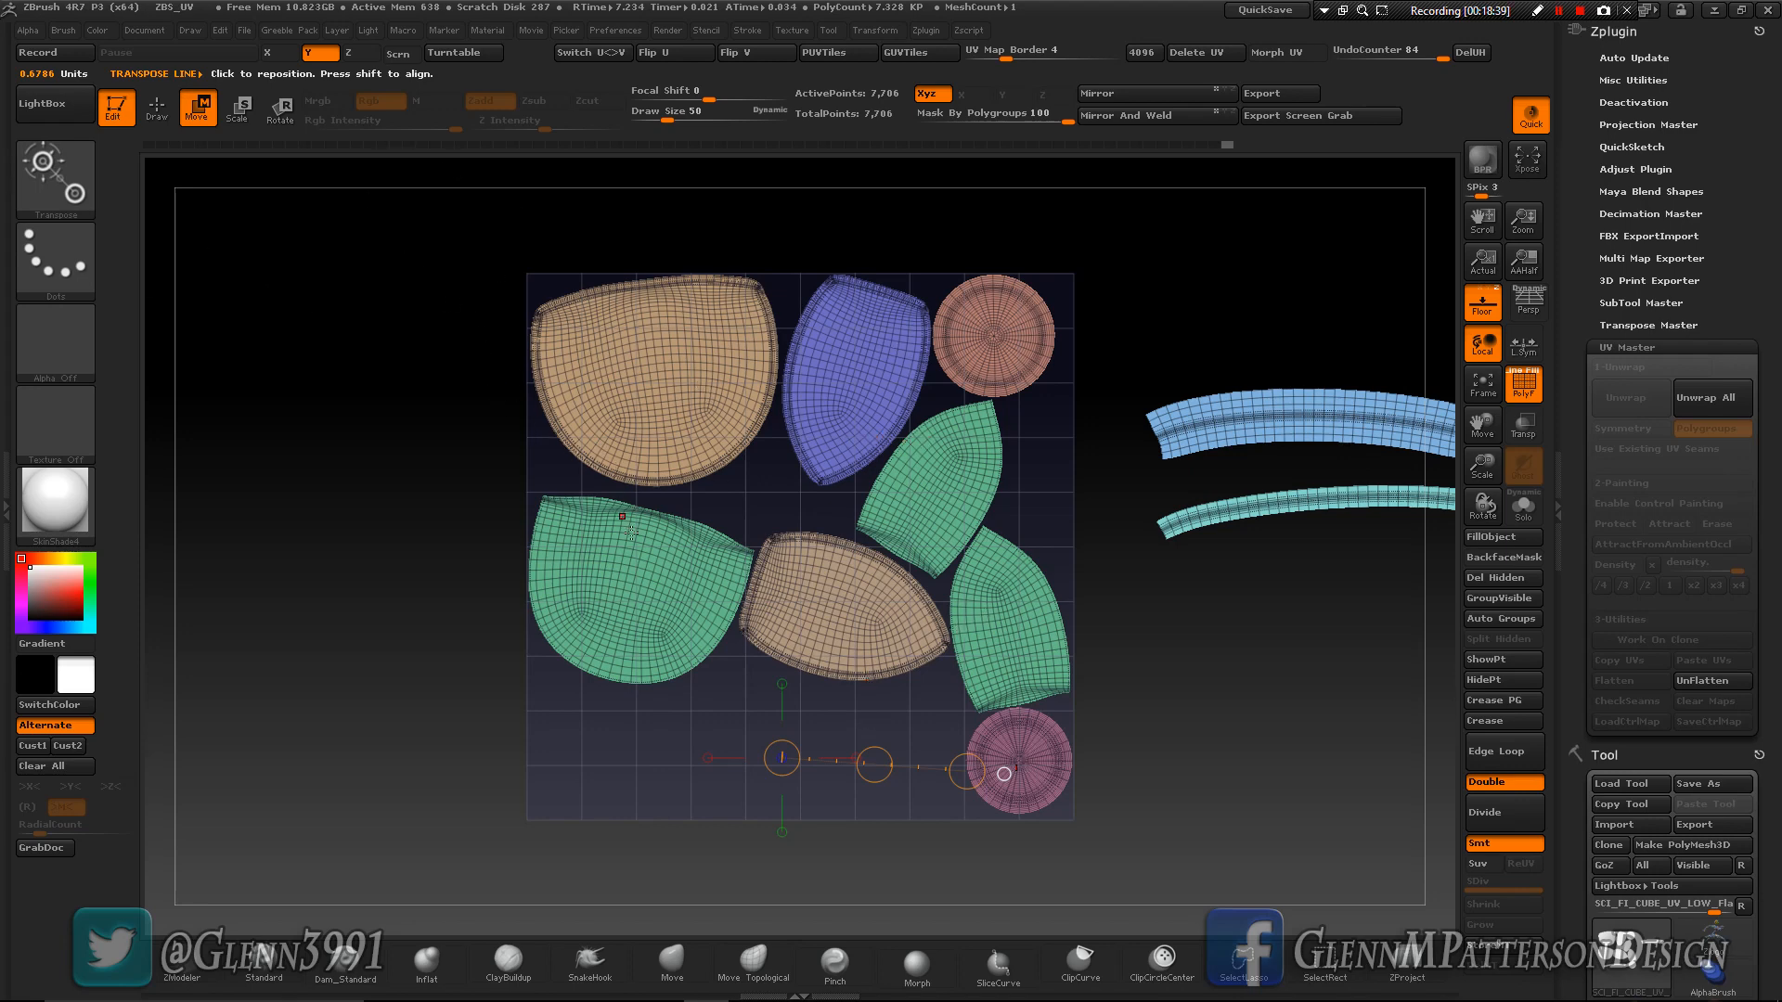
{"action": "left_click_drag", "start_coordinate": [837, 616], "coordinate": [1206, 821]}
{"action": "left_click_drag", "start_coordinate": [1022, 719], "coordinate": [489, 785]}
- Try to move the upper small green island toward the centre of the UV square
{"action": "left_click_drag", "start_coordinate": [946, 492], "coordinate": [810, 605]}
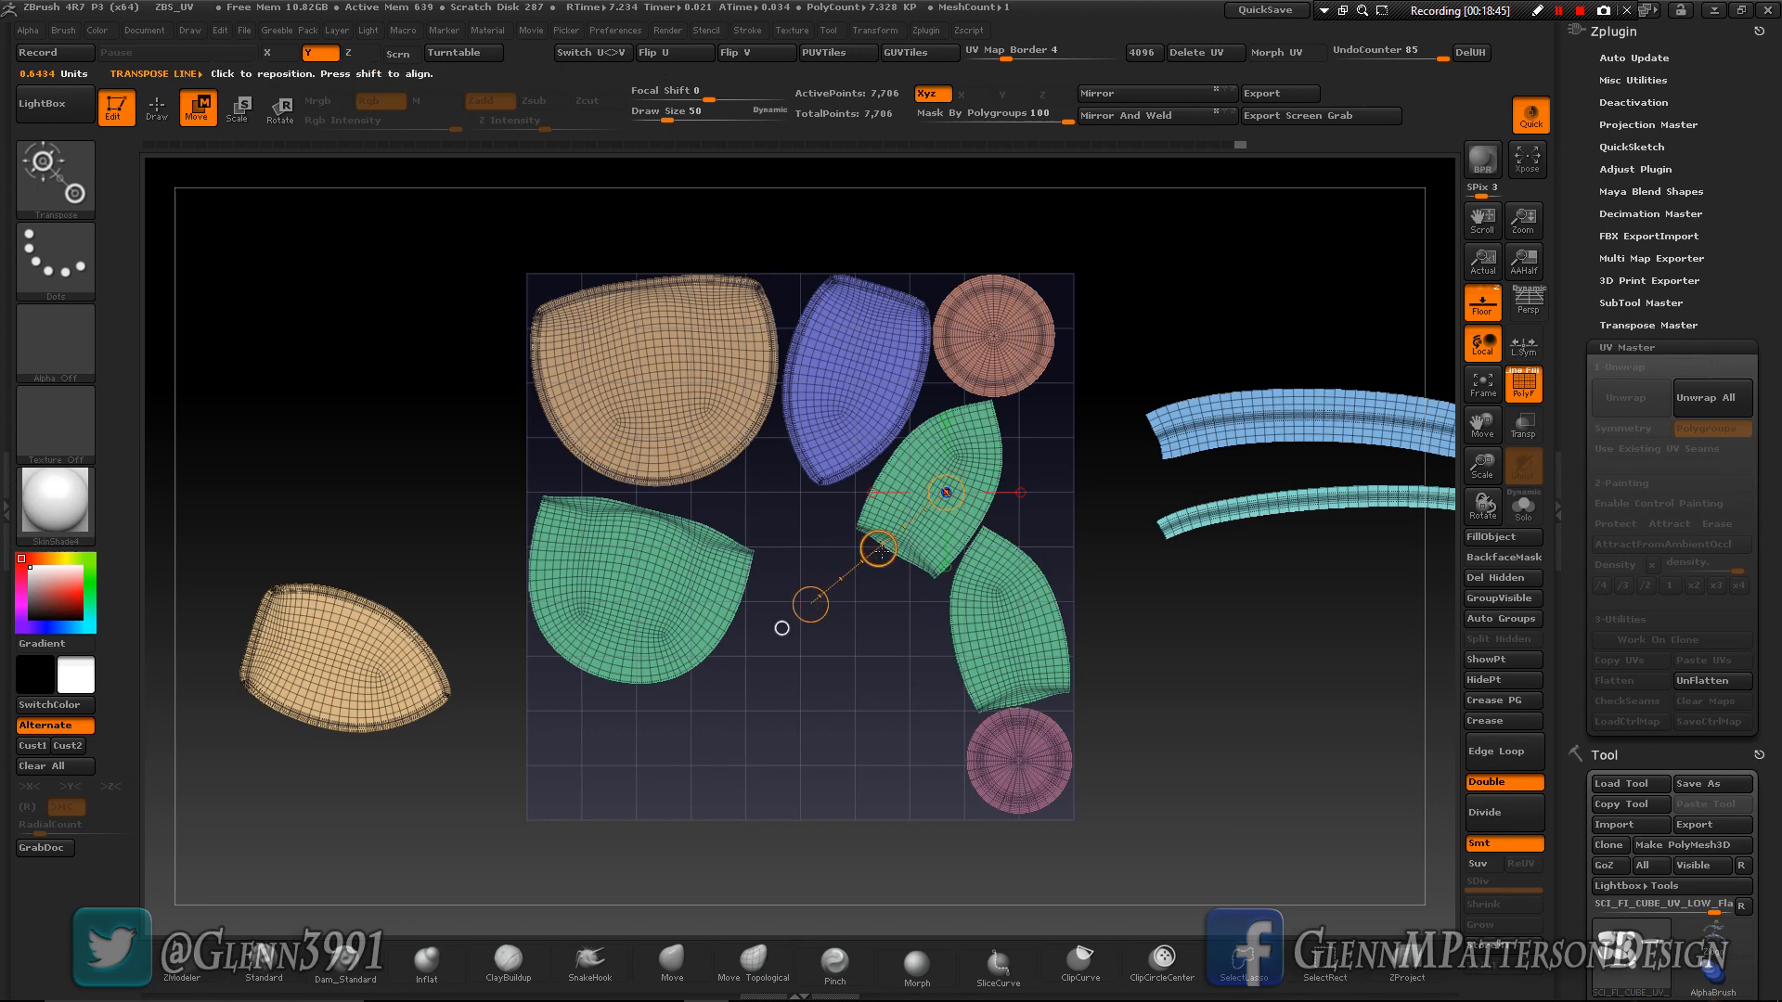
{"action": "left_click_drag", "start_coordinate": [874, 550], "coordinate": [811, 603]}
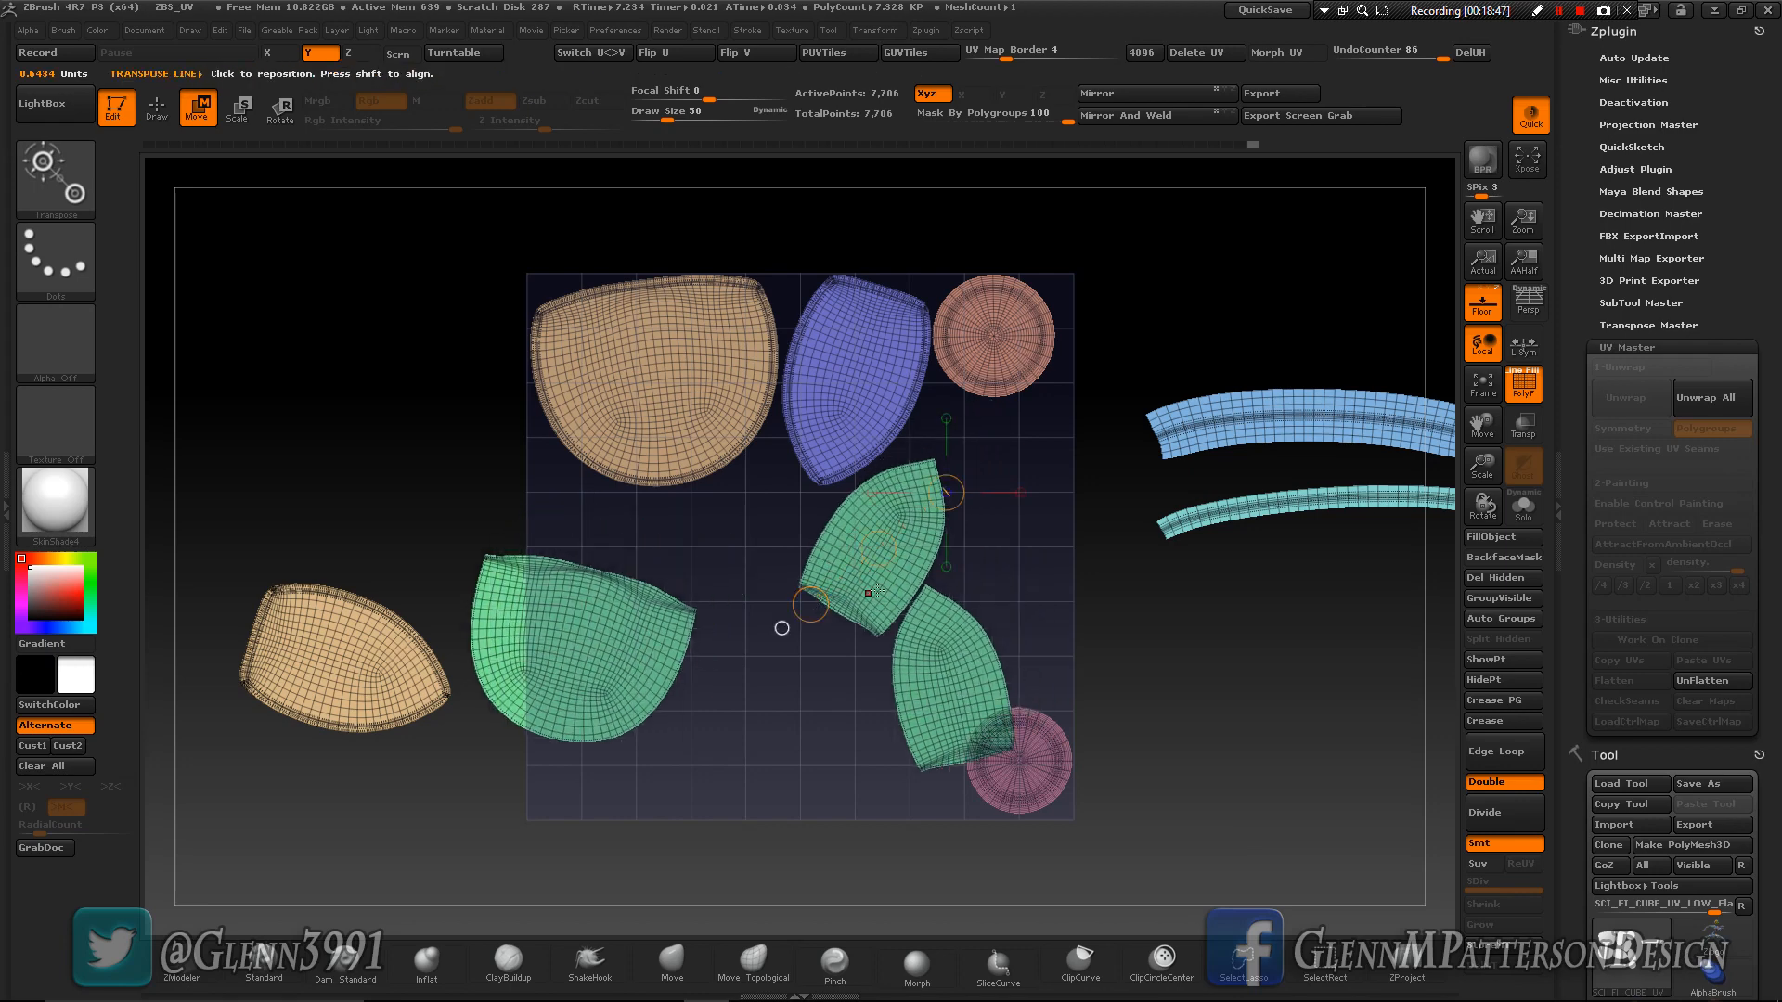
{"action": "key", "text": "ctrl+z"}
- Isolate the green polygroup shared by three islands, split it with Auto Groups, and unhide all islands
{"action": "key", "text": "q"}
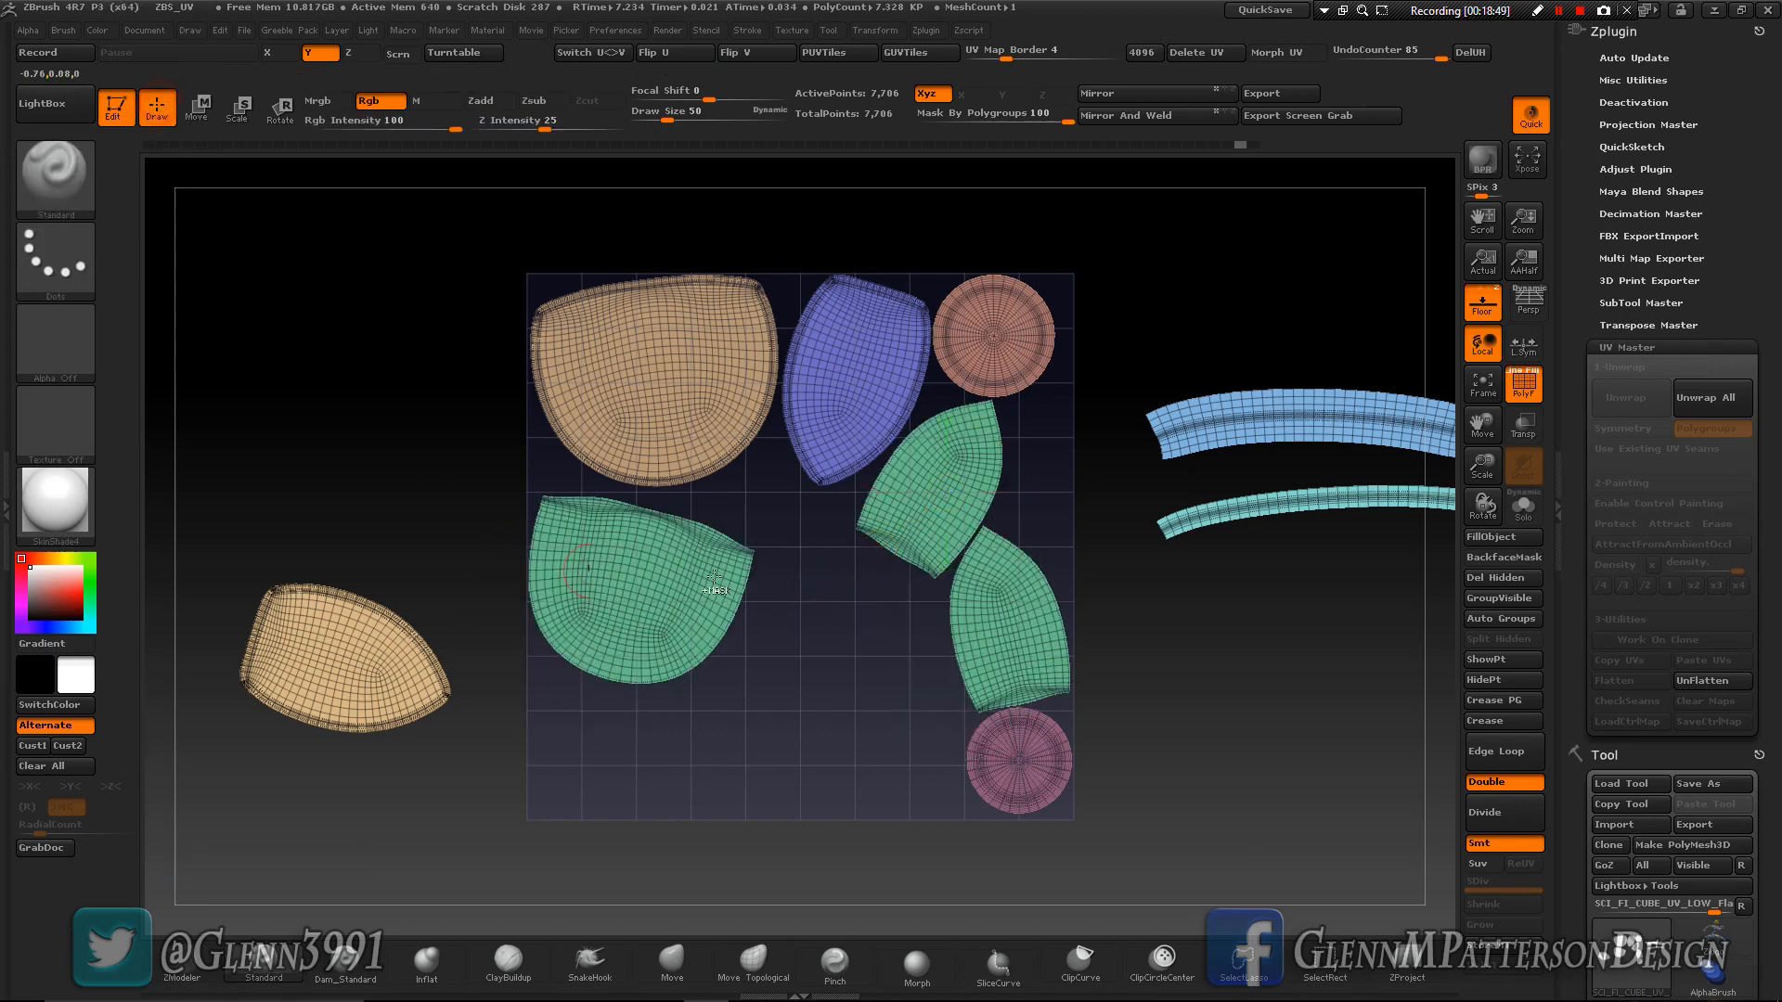
{"action": "key", "text": "ctrl+shift"}
{"action": "left_click", "coordinate": [926, 512], "text": "ctrl+shift"}
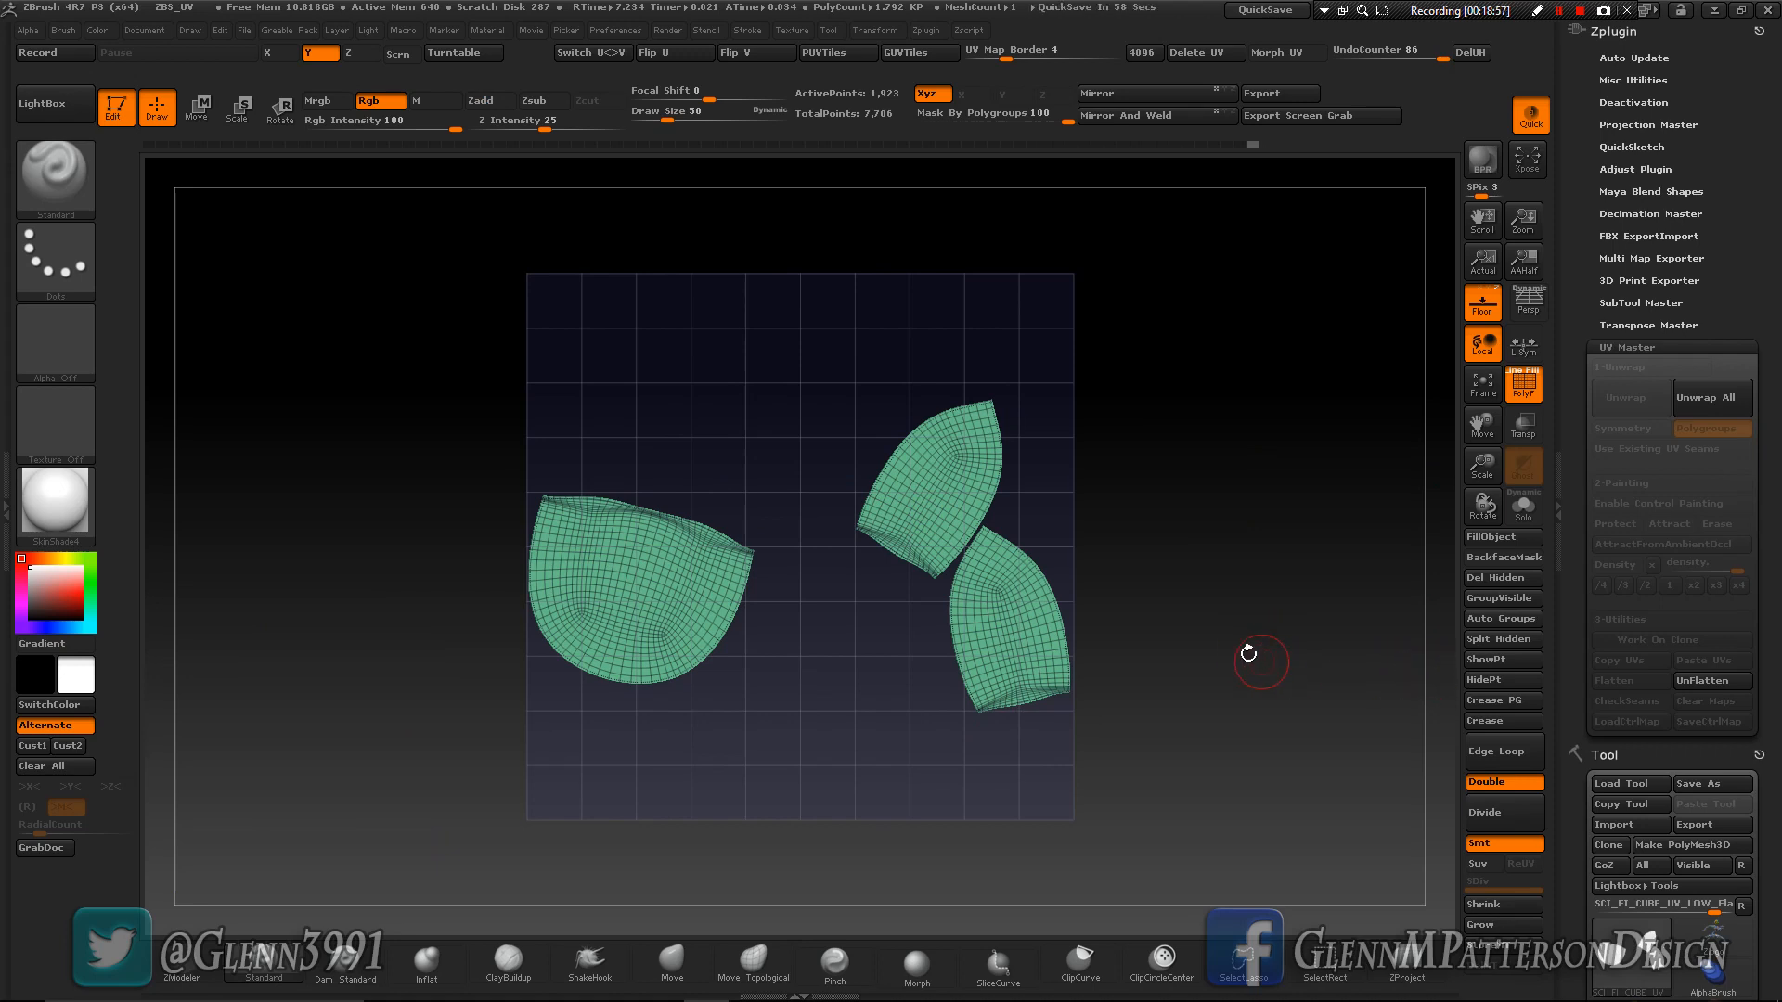
{"action": "left_click", "coordinate": [1503, 618]}
{"action": "left_click", "coordinate": [1305, 637], "text": "ctrl+shift"}
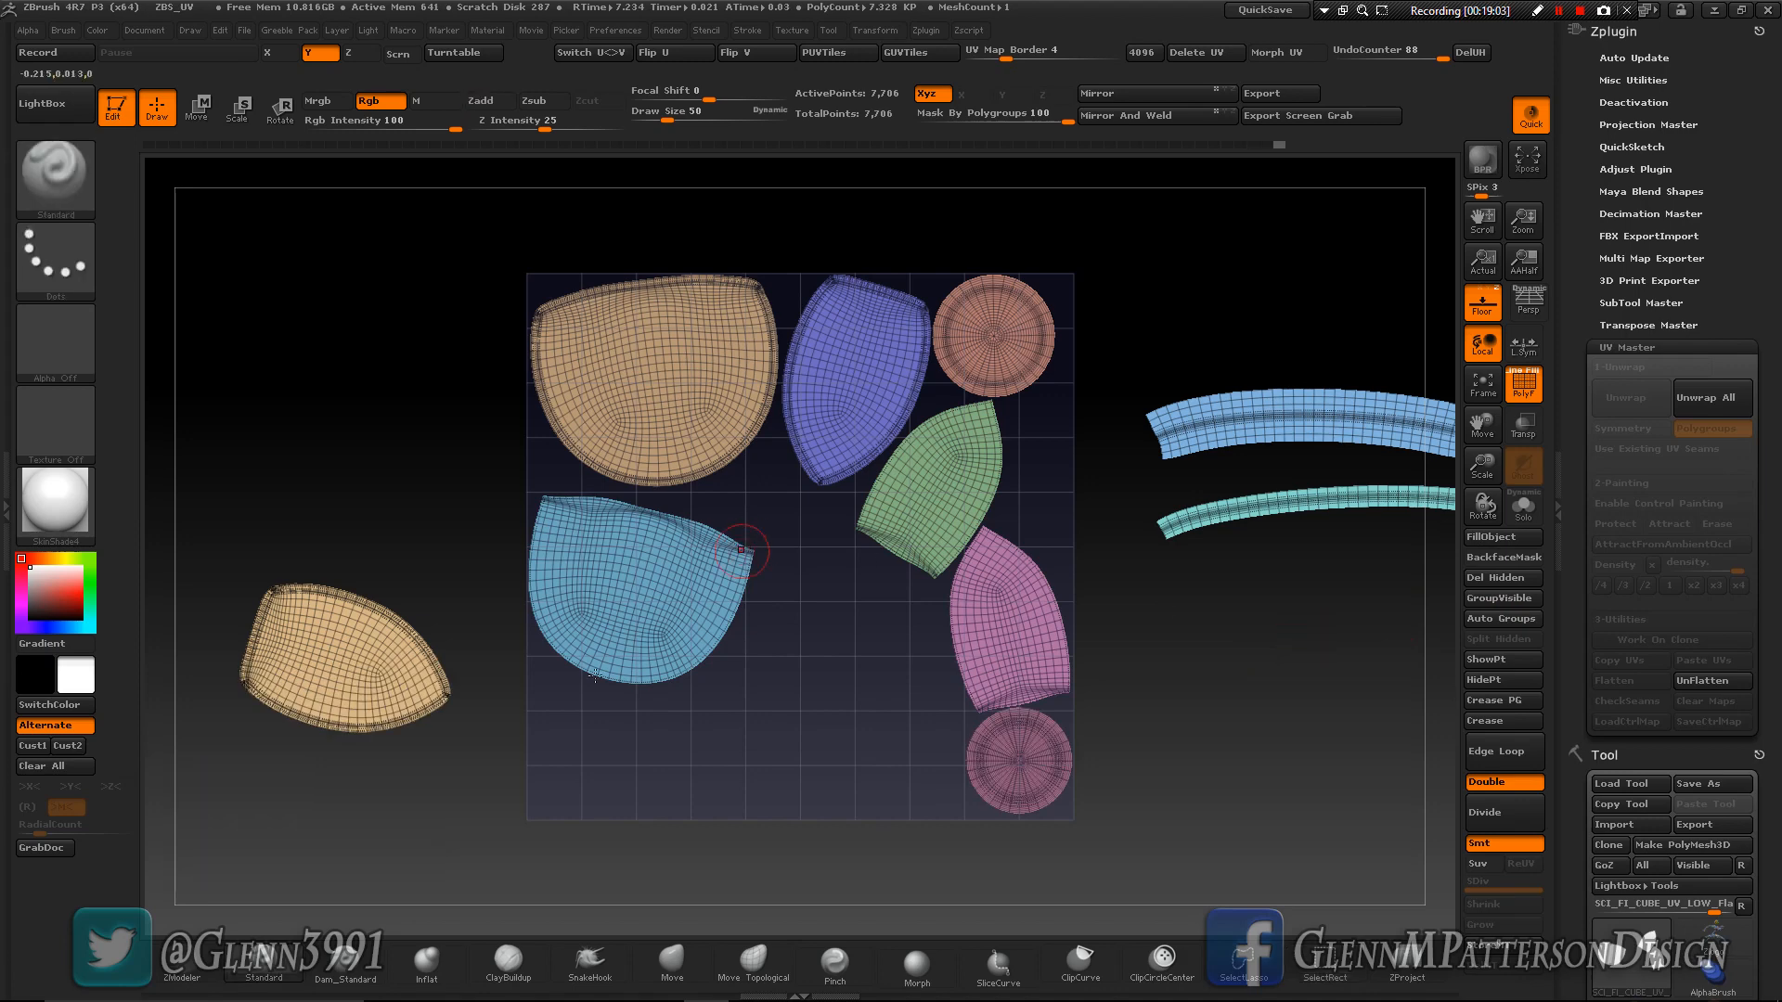
- Move the small green, pink and purple pointed islands out of the UV square, beside the small tan island's side of the square
{"action": "key", "text": "w"}
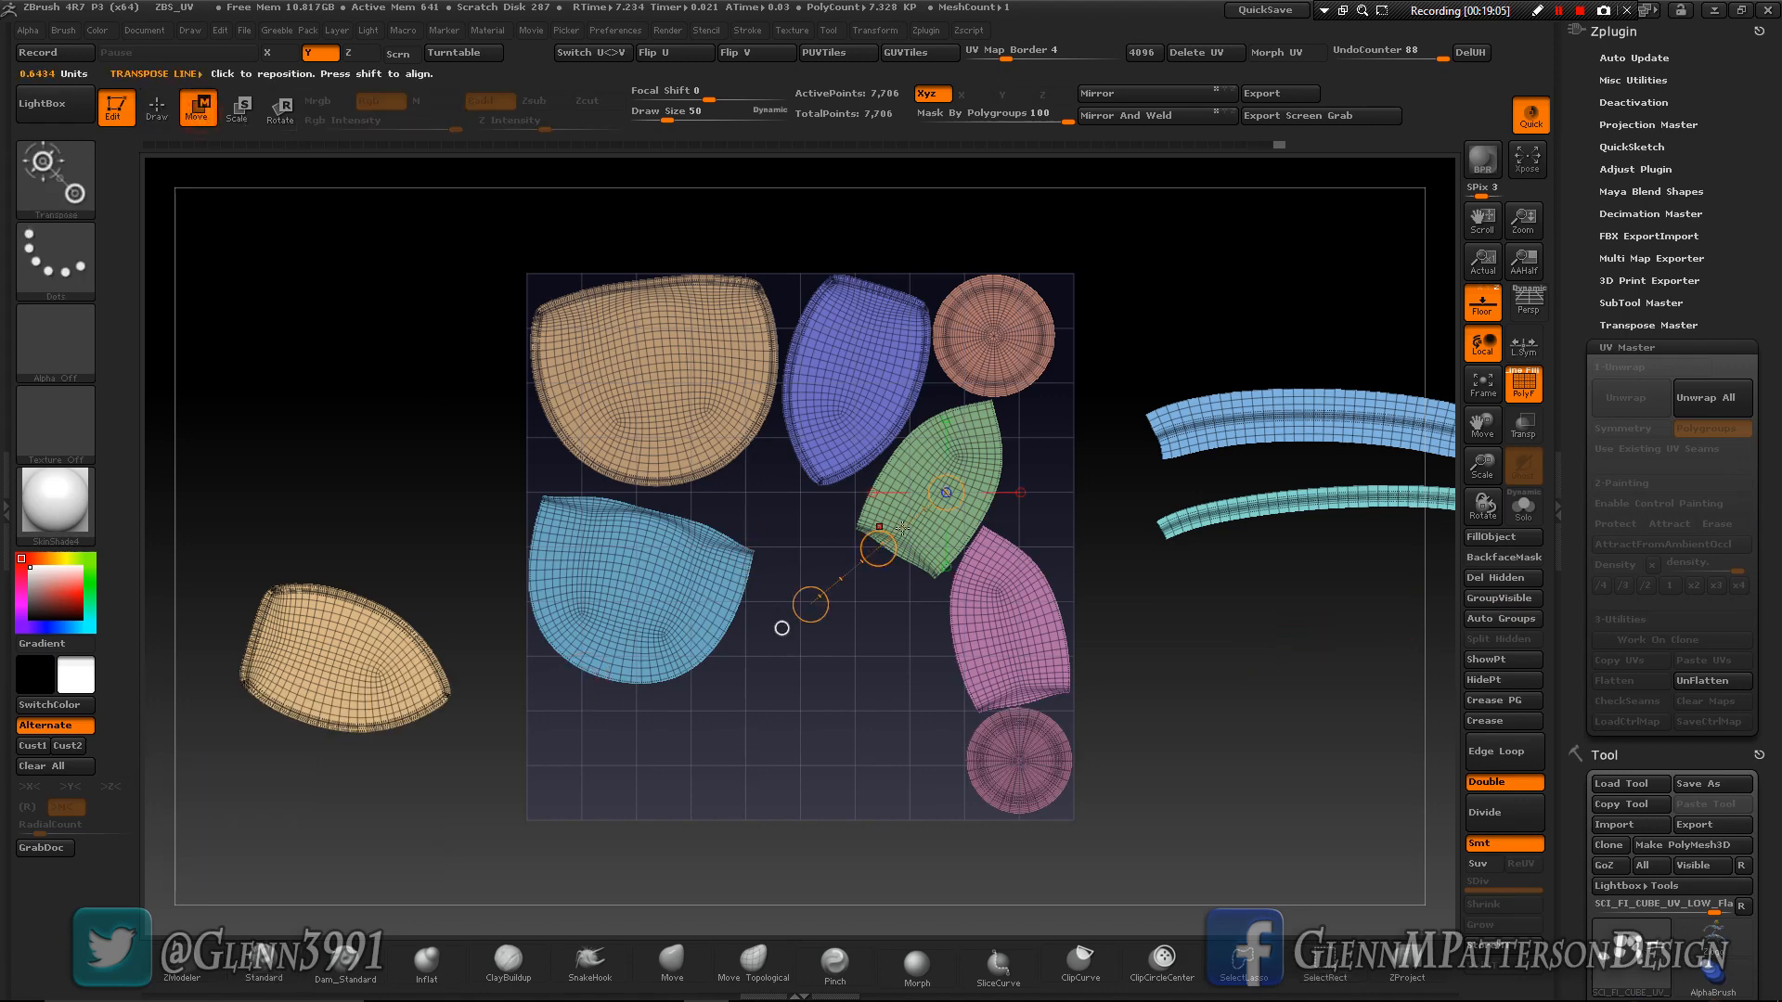
{"action": "left_click", "coordinate": [878, 549]}
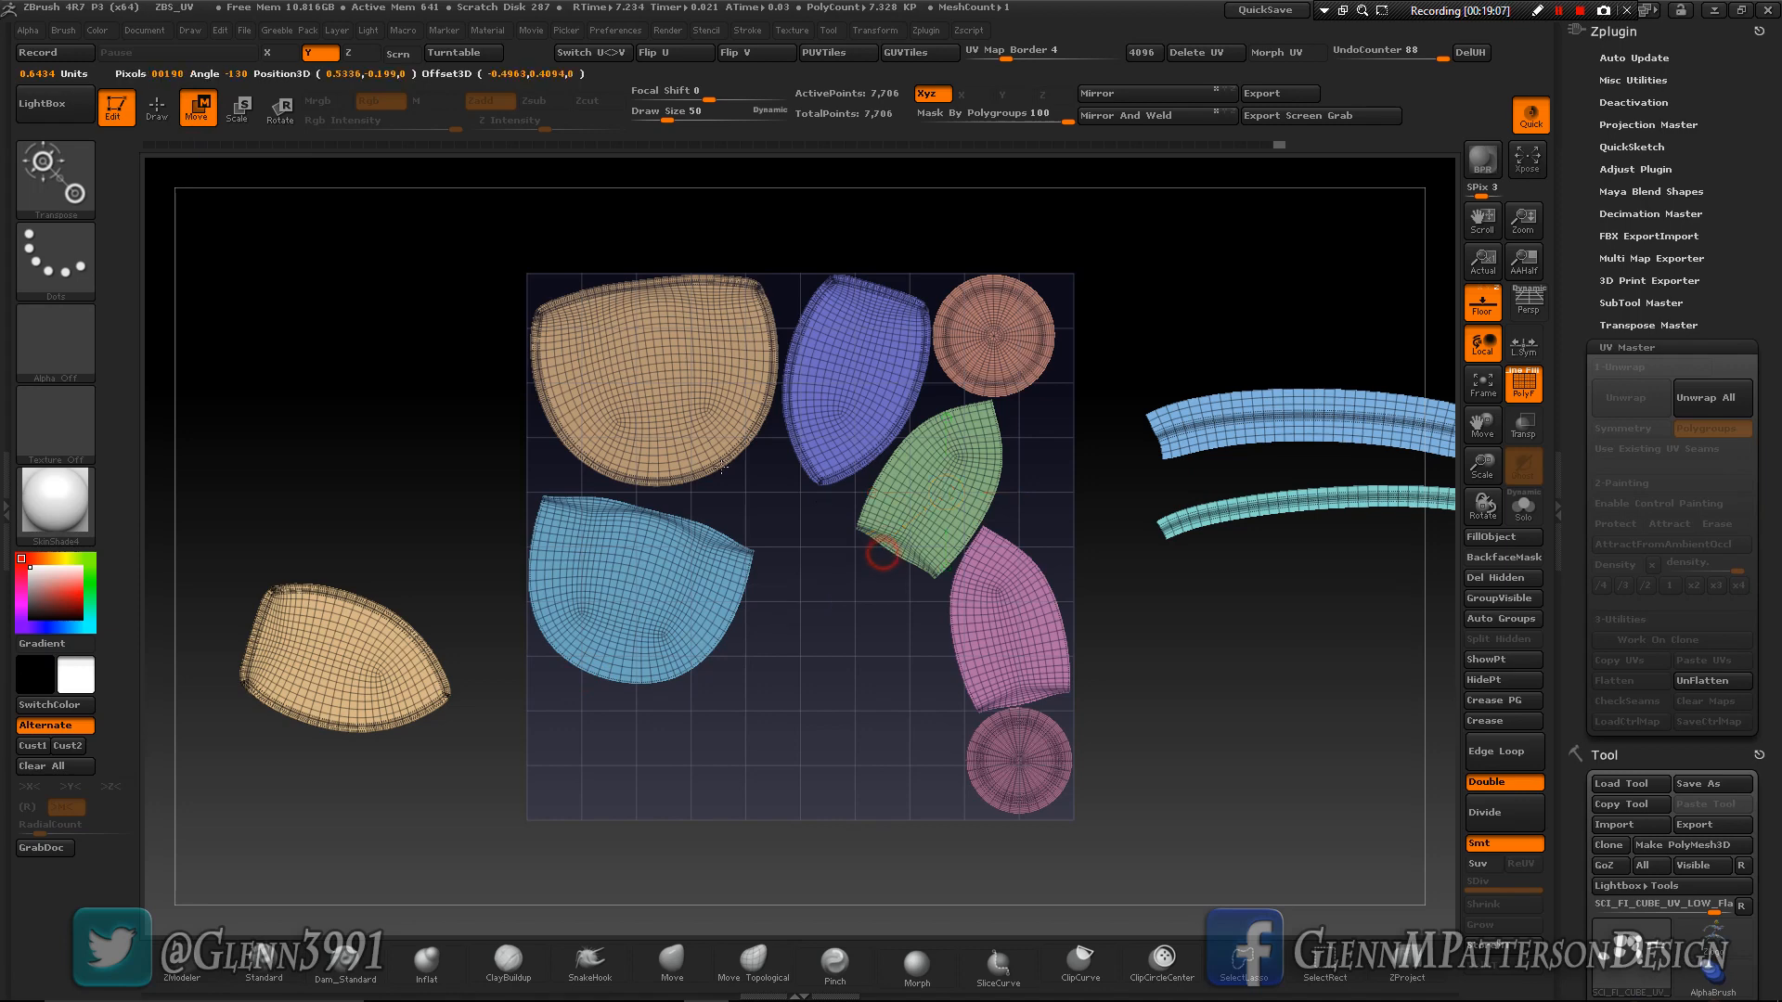
{"action": "mouse_move", "coordinate": [982, 463]}
{"action": "left_mouse_down"}
{"action": "mouse_move", "coordinate": [978, 567]}
{"action": "mouse_move", "coordinate": [189, 343]}
{"action": "left_mouse_up"}
{"action": "left_click_drag", "start_coordinate": [1013, 616], "coordinate": [1117, 769]}
{"action": "left_click_drag", "start_coordinate": [1070, 691], "coordinate": [473, 373]}
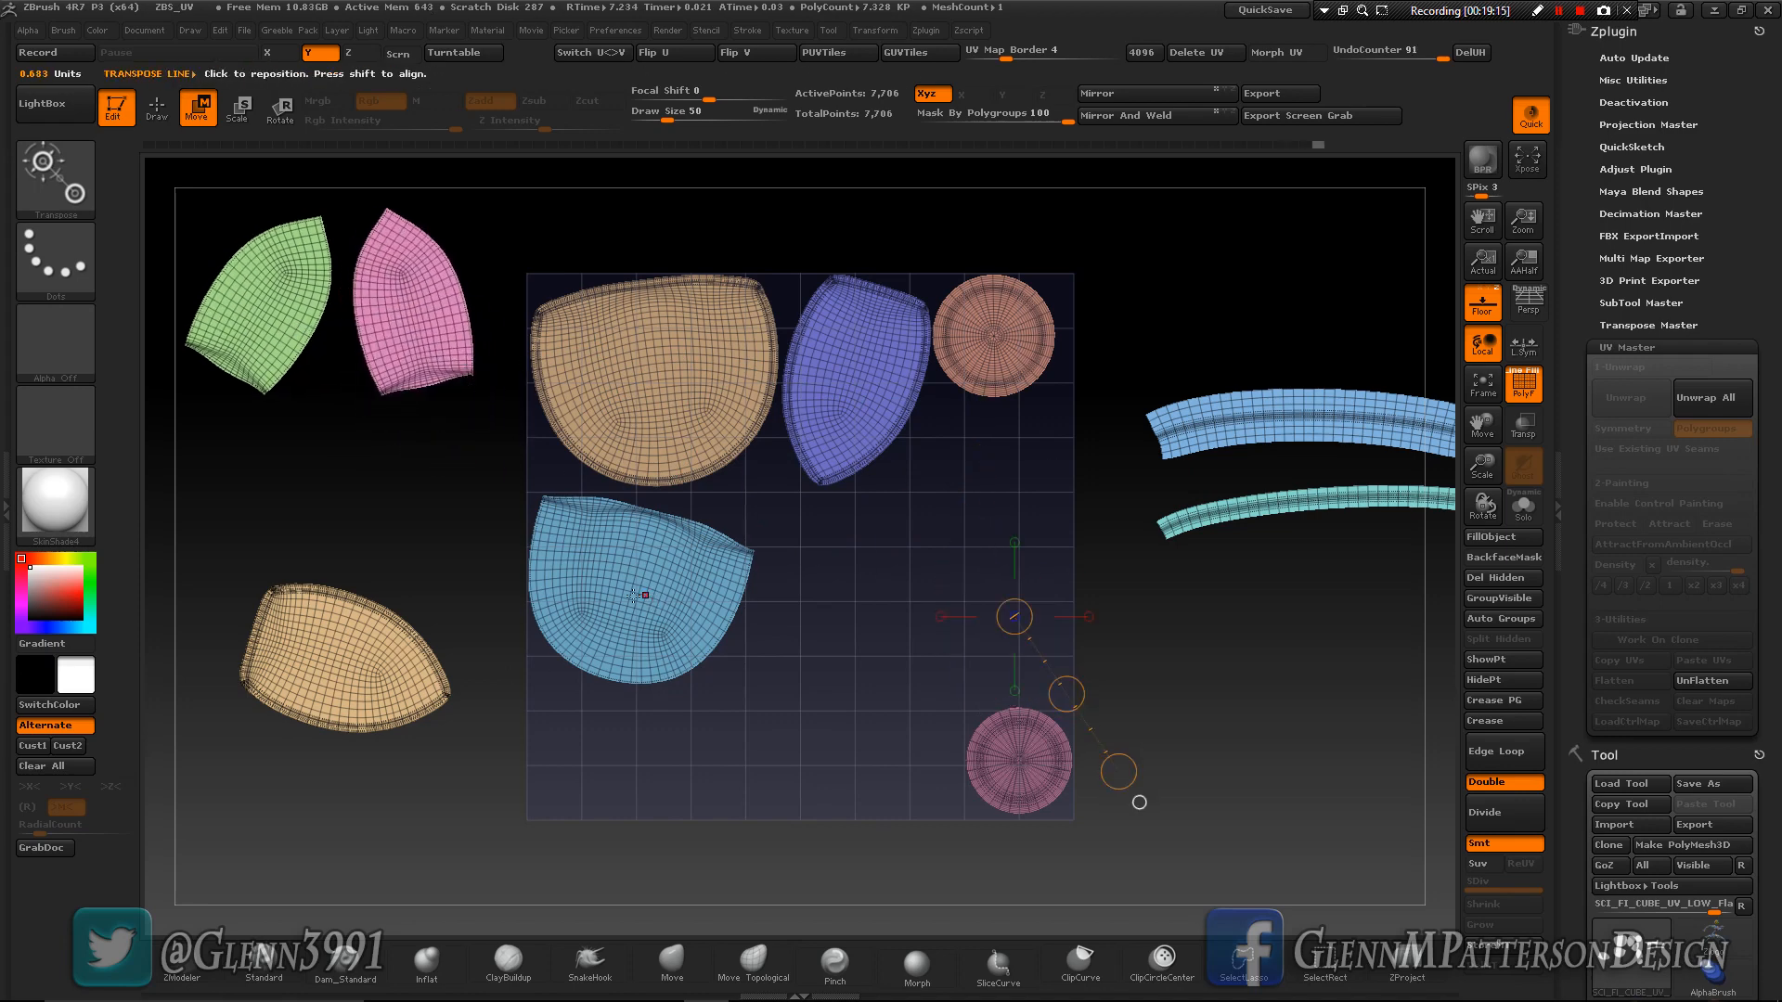
{"action": "left_click_drag", "start_coordinate": [857, 382], "coordinate": [828, 653]}
{"action": "left_click_drag", "start_coordinate": [841, 525], "coordinate": [325, 993]}
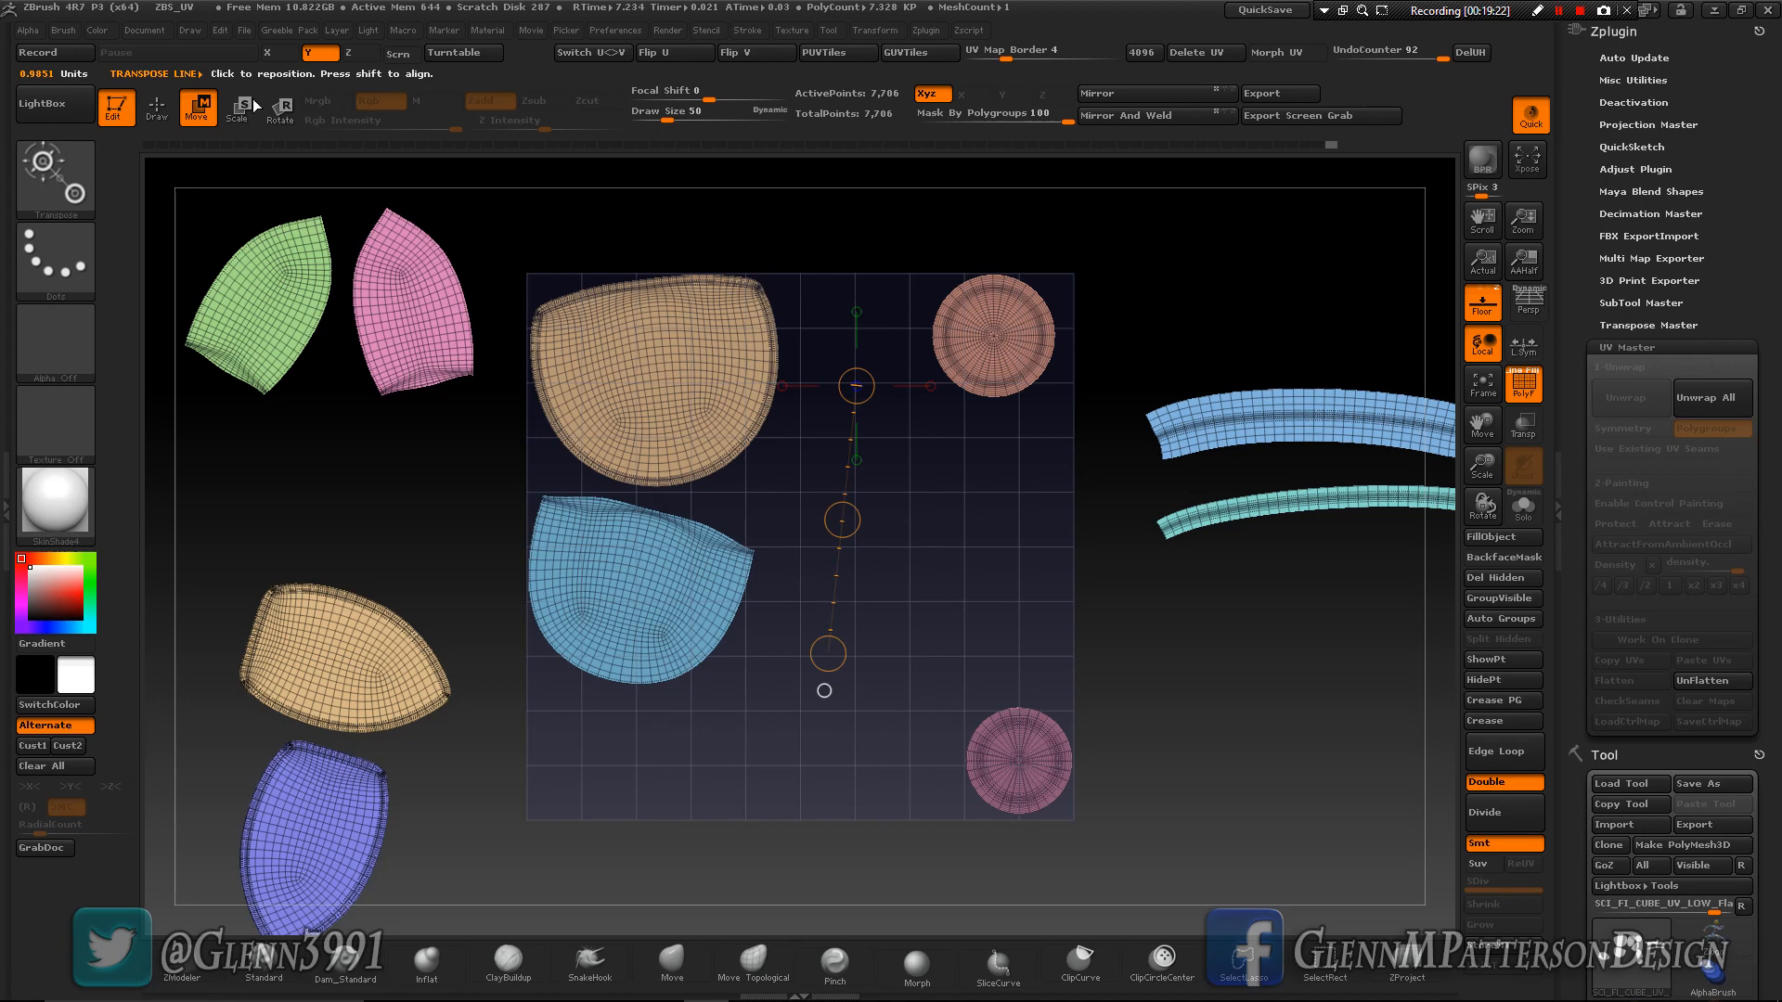
- Rotate the large tan and light-blue islands about a quarter turn so their straight edges stand vertical
{"action": "left_click", "coordinate": [280, 109]}
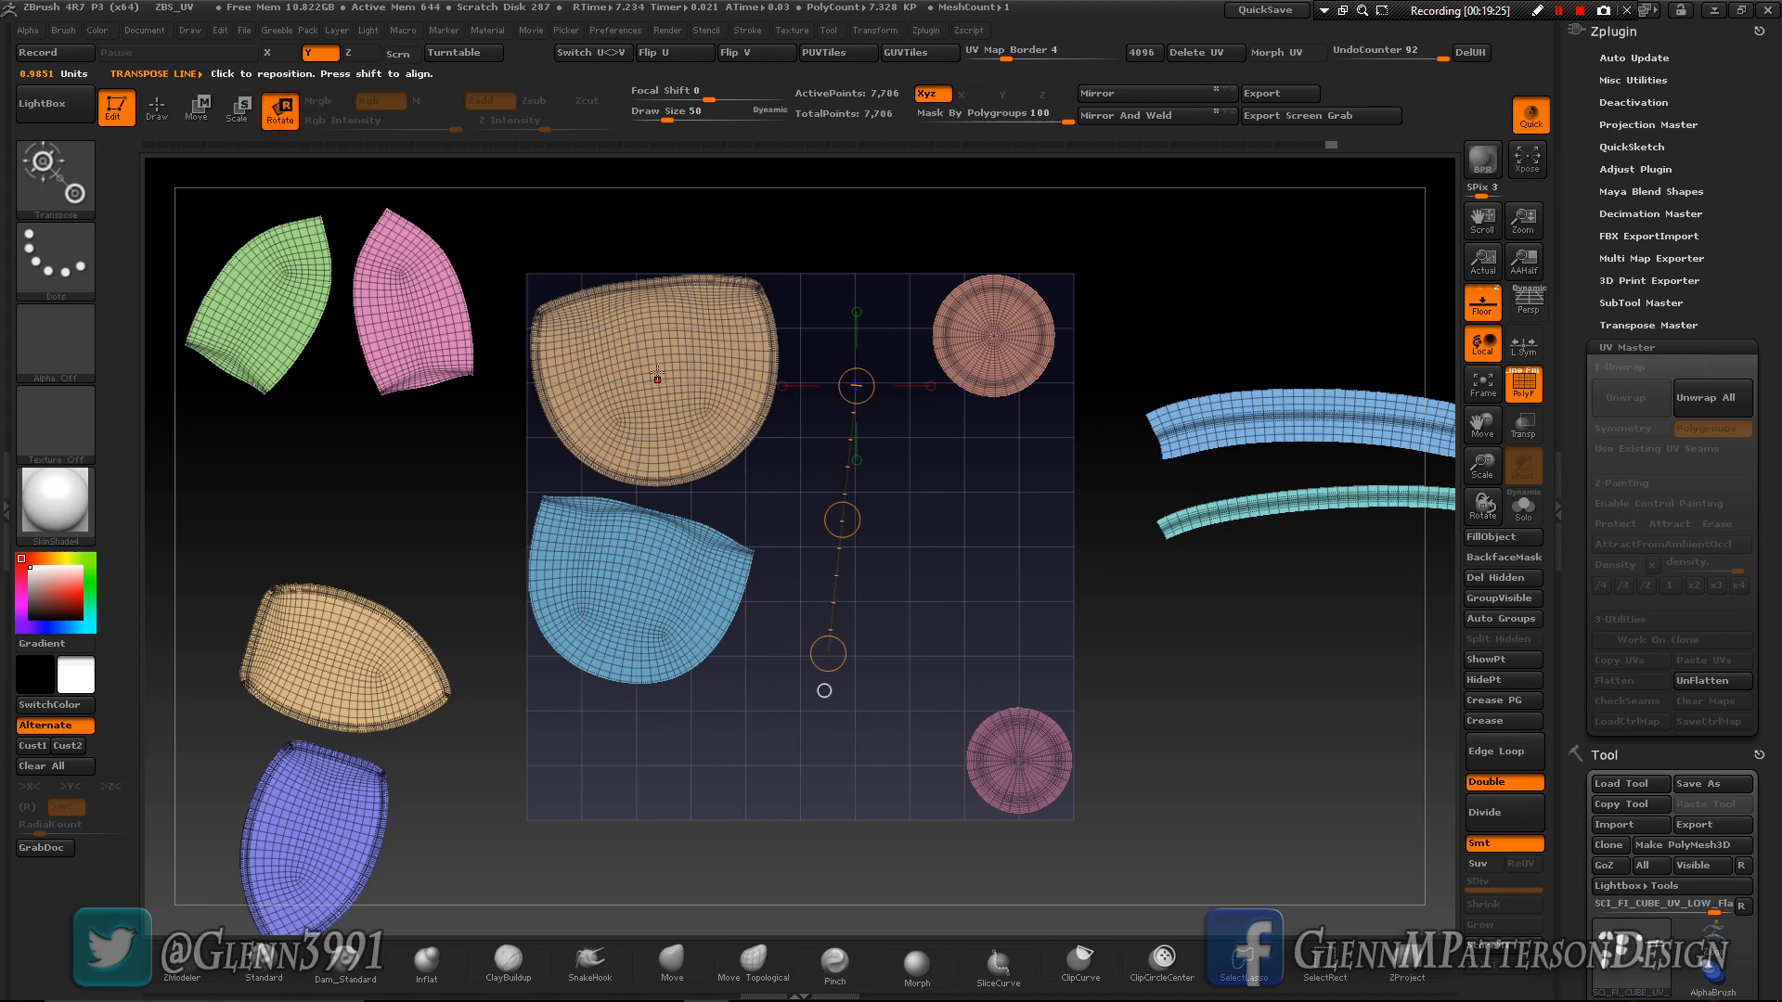
{"action": "mouse_move", "coordinate": [655, 363]}
{"action": "left_mouse_down"}
{"action": "mouse_move", "coordinate": [778, 517]}
{"action": "mouse_move", "coordinate": [902, 521]}
{"action": "mouse_move", "coordinate": [861, 488]}
{"action": "mouse_move", "coordinate": [898, 343]}
{"action": "mouse_move", "coordinate": [761, 328]}
{"action": "mouse_move", "coordinate": [787, 197]}
{"action": "left_mouse_up"}
{"action": "mouse_move", "coordinate": [636, 578]}
{"action": "left_mouse_down"}
{"action": "mouse_move", "coordinate": [555, 791]}
{"action": "mouse_move", "coordinate": [911, 699]}
{"action": "mouse_move", "coordinate": [931, 603]}
{"action": "left_mouse_up"}
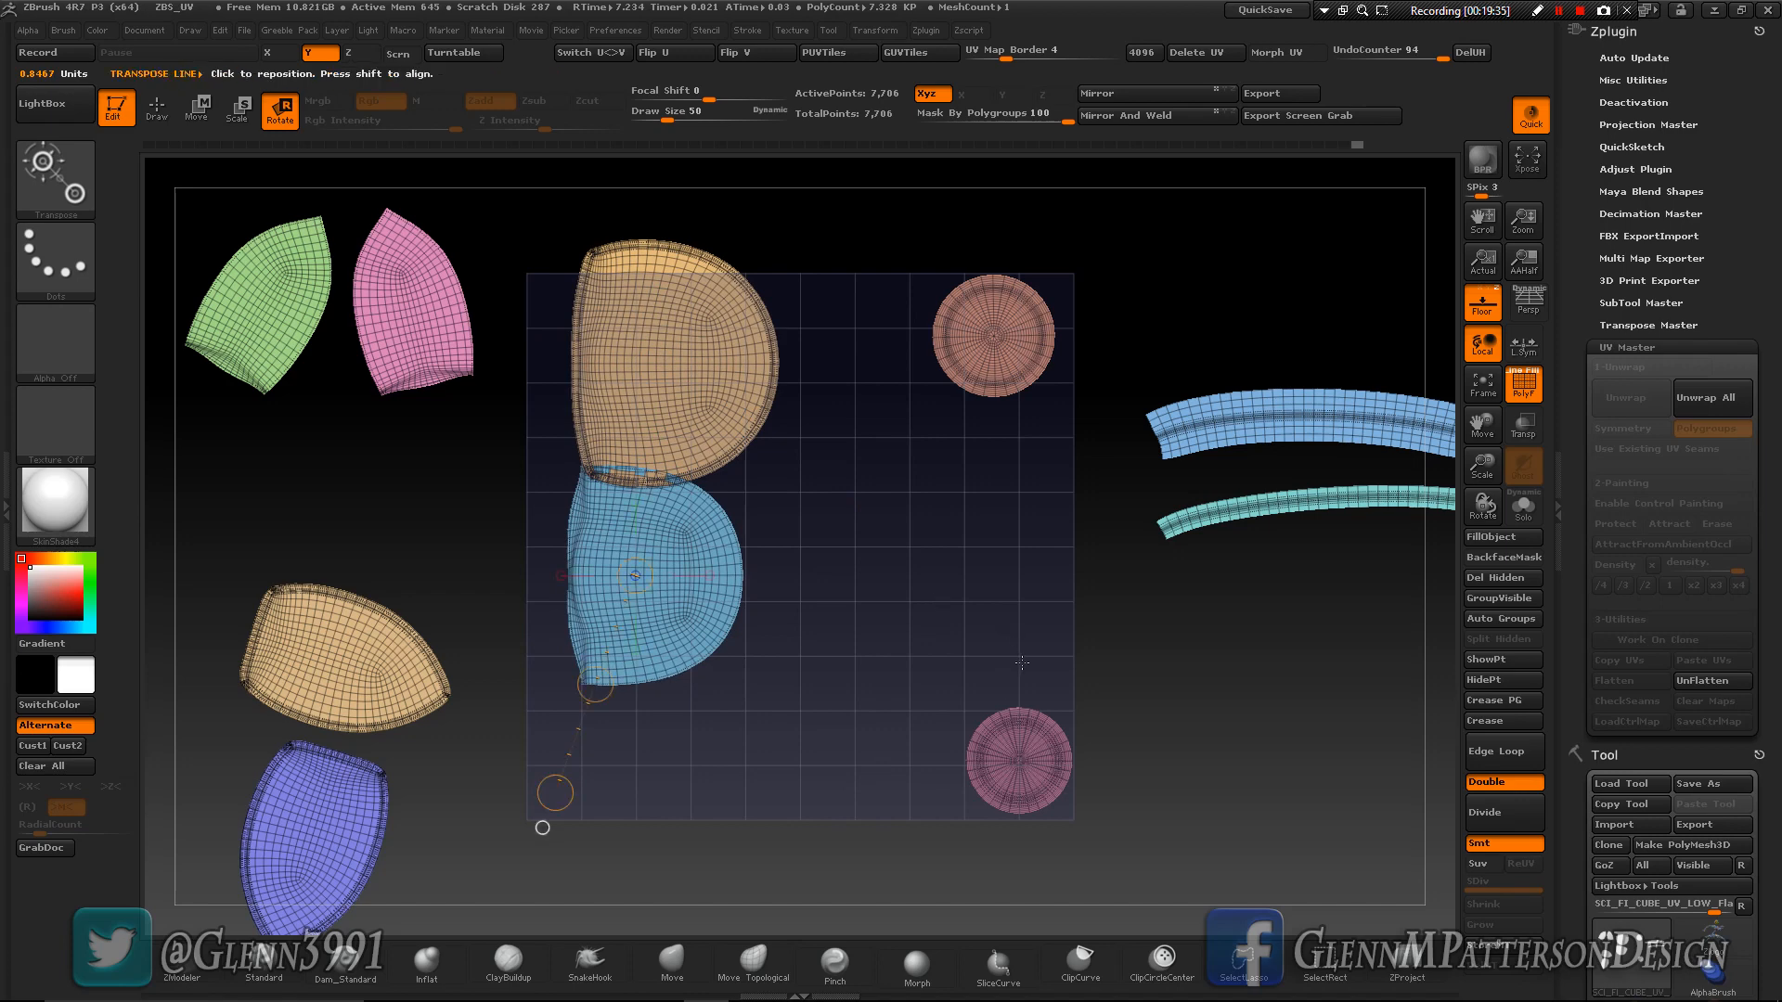
- Place the large tan and light-blue islands side by side along the UV square's upper edge, and stack the purple circle beneath the red one
{"action": "left_click", "coordinate": [191, 114]}
{"action": "mouse_move", "coordinate": [687, 358]}
{"action": "left_mouse_down"}
{"action": "mouse_move", "coordinate": [835, 406]}
{"action": "mouse_move", "coordinate": [716, 421]}
{"action": "left_mouse_up"}
{"action": "mouse_move", "coordinate": [654, 602]}
{"action": "left_mouse_down"}
{"action": "mouse_move", "coordinate": [748, 665]}
{"action": "mouse_move", "coordinate": [825, 464]}
{"action": "mouse_move", "coordinate": [875, 436]}
{"action": "left_mouse_up"}
{"action": "mouse_move", "coordinate": [1019, 761]}
{"action": "left_mouse_down"}
{"action": "mouse_move", "coordinate": [1109, 816]}
{"action": "mouse_move", "coordinate": [1043, 468]}
{"action": "left_mouse_up"}
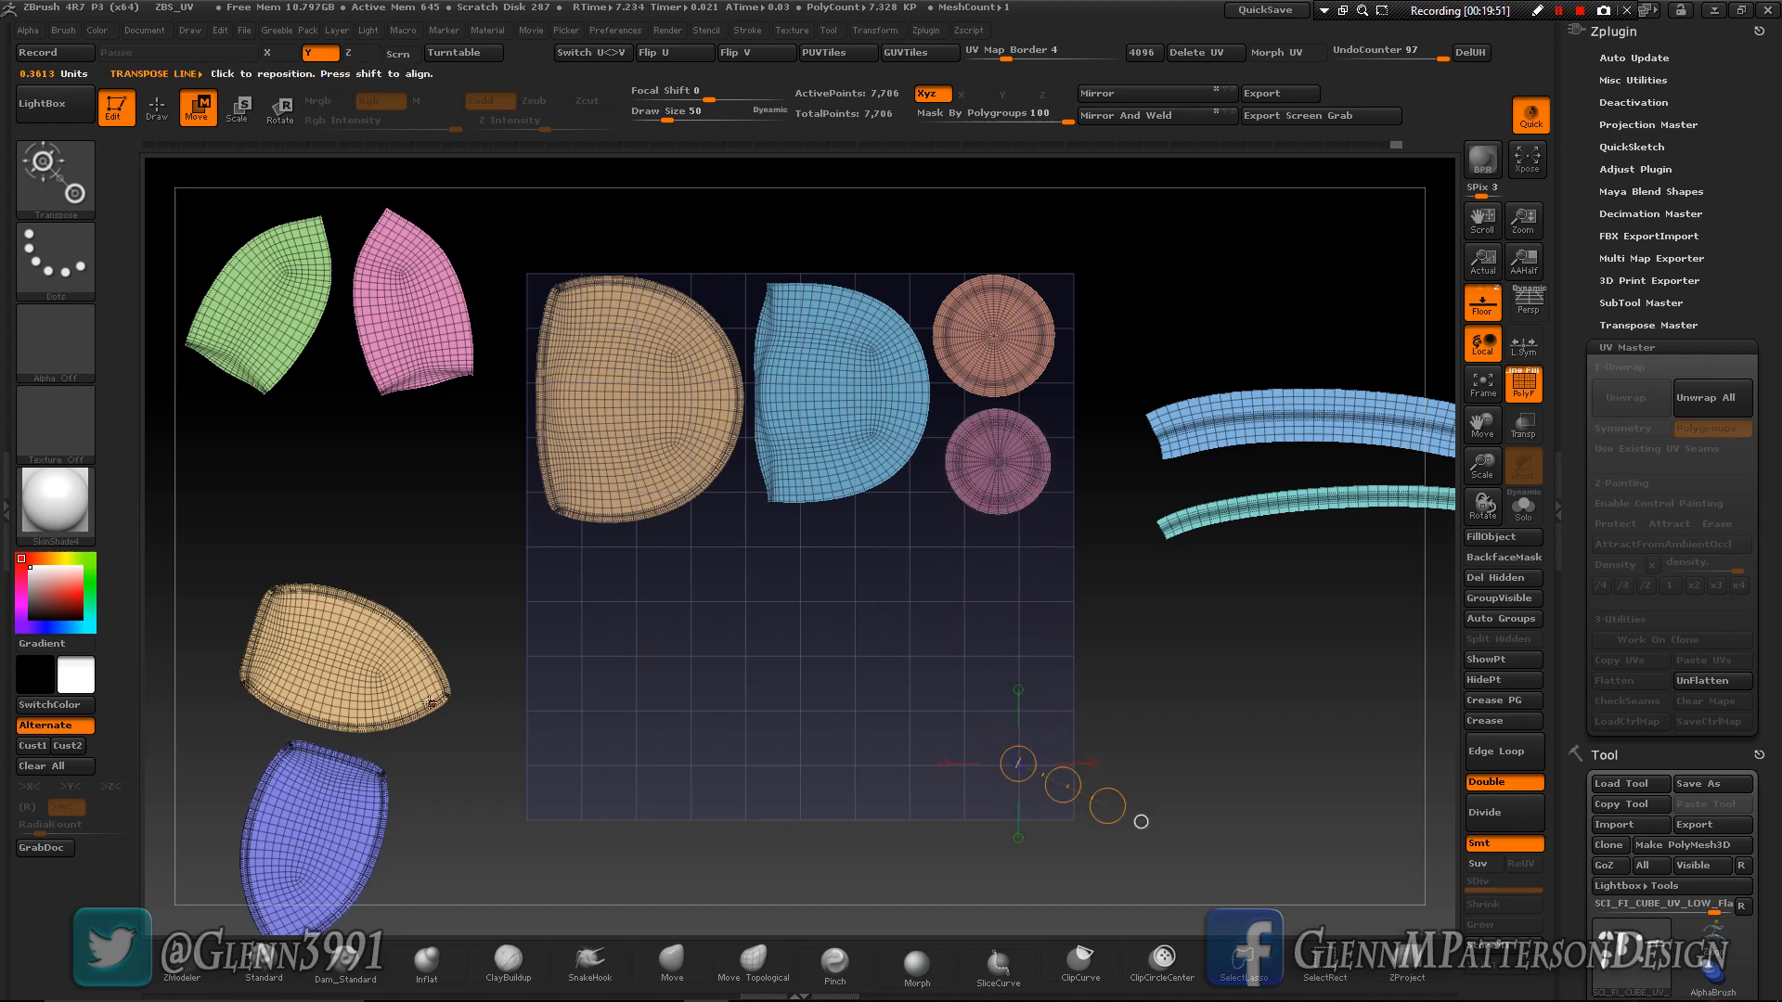
- Rotate the four pointed islands outside the UV square so they lie horizontally with their tips facing the square
{"action": "left_click", "coordinate": [289, 119]}
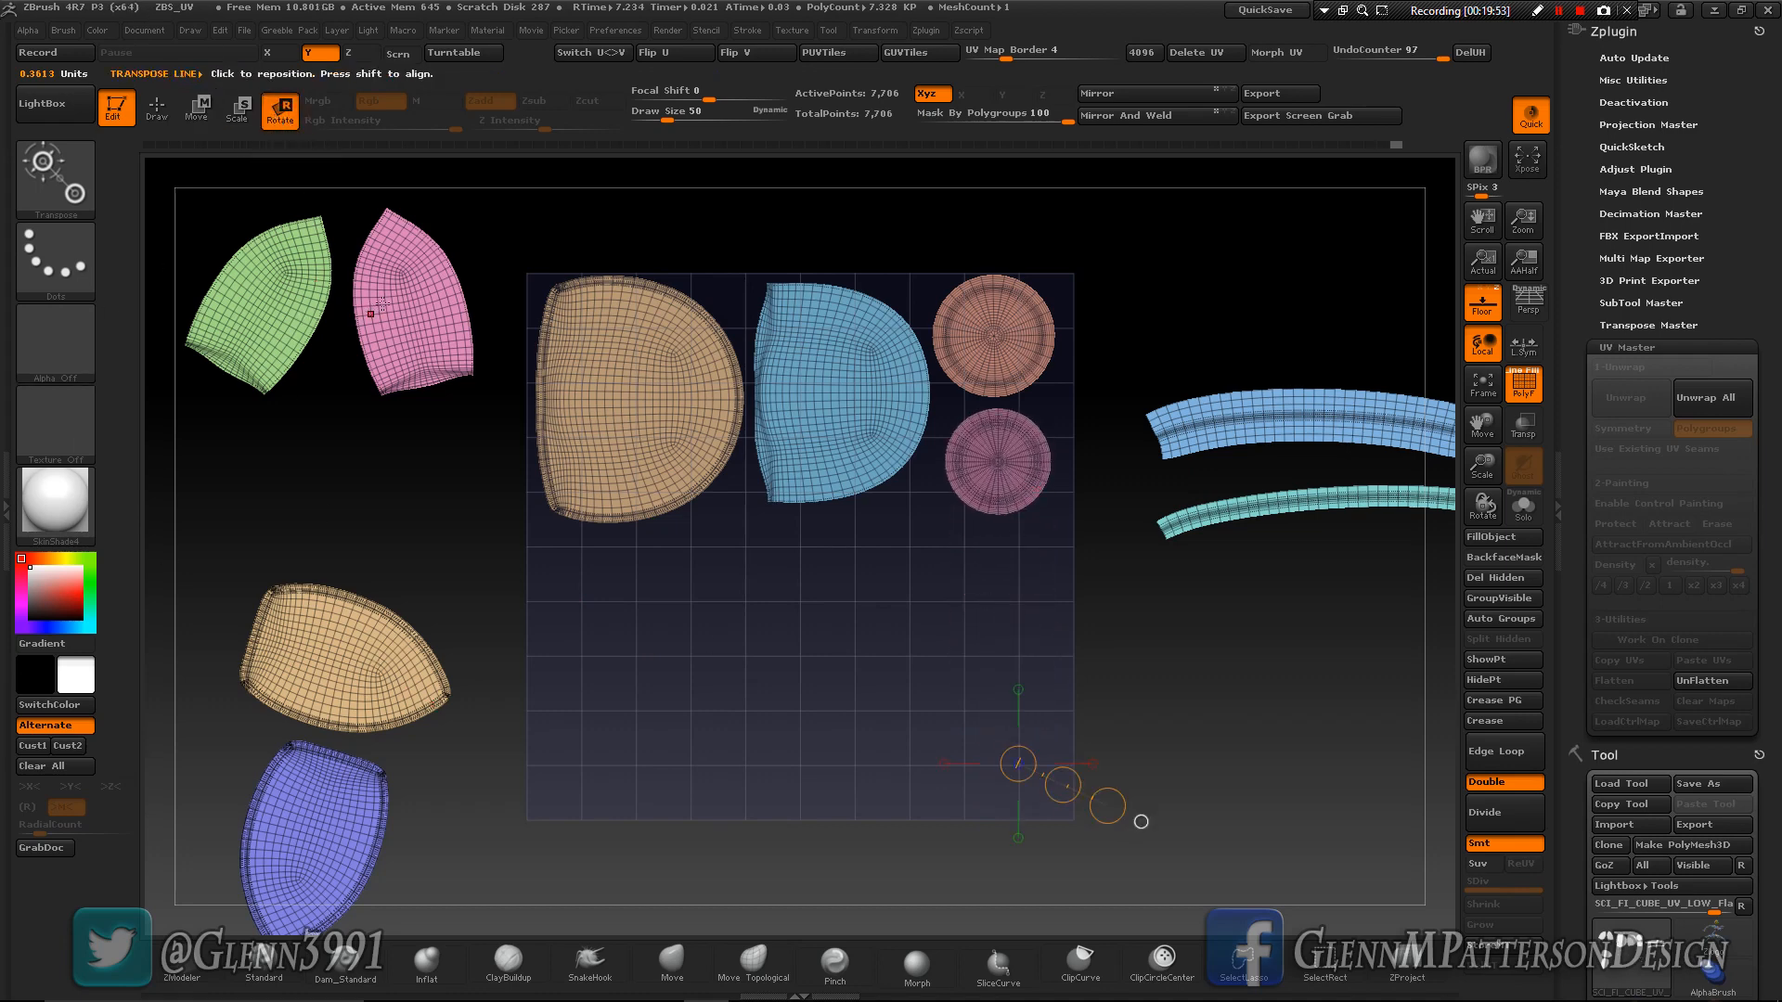
{"action": "mouse_move", "coordinate": [412, 322]}
{"action": "left_mouse_down"}
{"action": "mouse_move", "coordinate": [437, 450]}
{"action": "mouse_move", "coordinate": [244, 316]}
{"action": "mouse_move", "coordinate": [271, 314]}
{"action": "mouse_move", "coordinate": [182, 402]}
{"action": "mouse_move", "coordinate": [144, 344]}
{"action": "mouse_move", "coordinate": [166, 409]}
{"action": "left_mouse_up"}
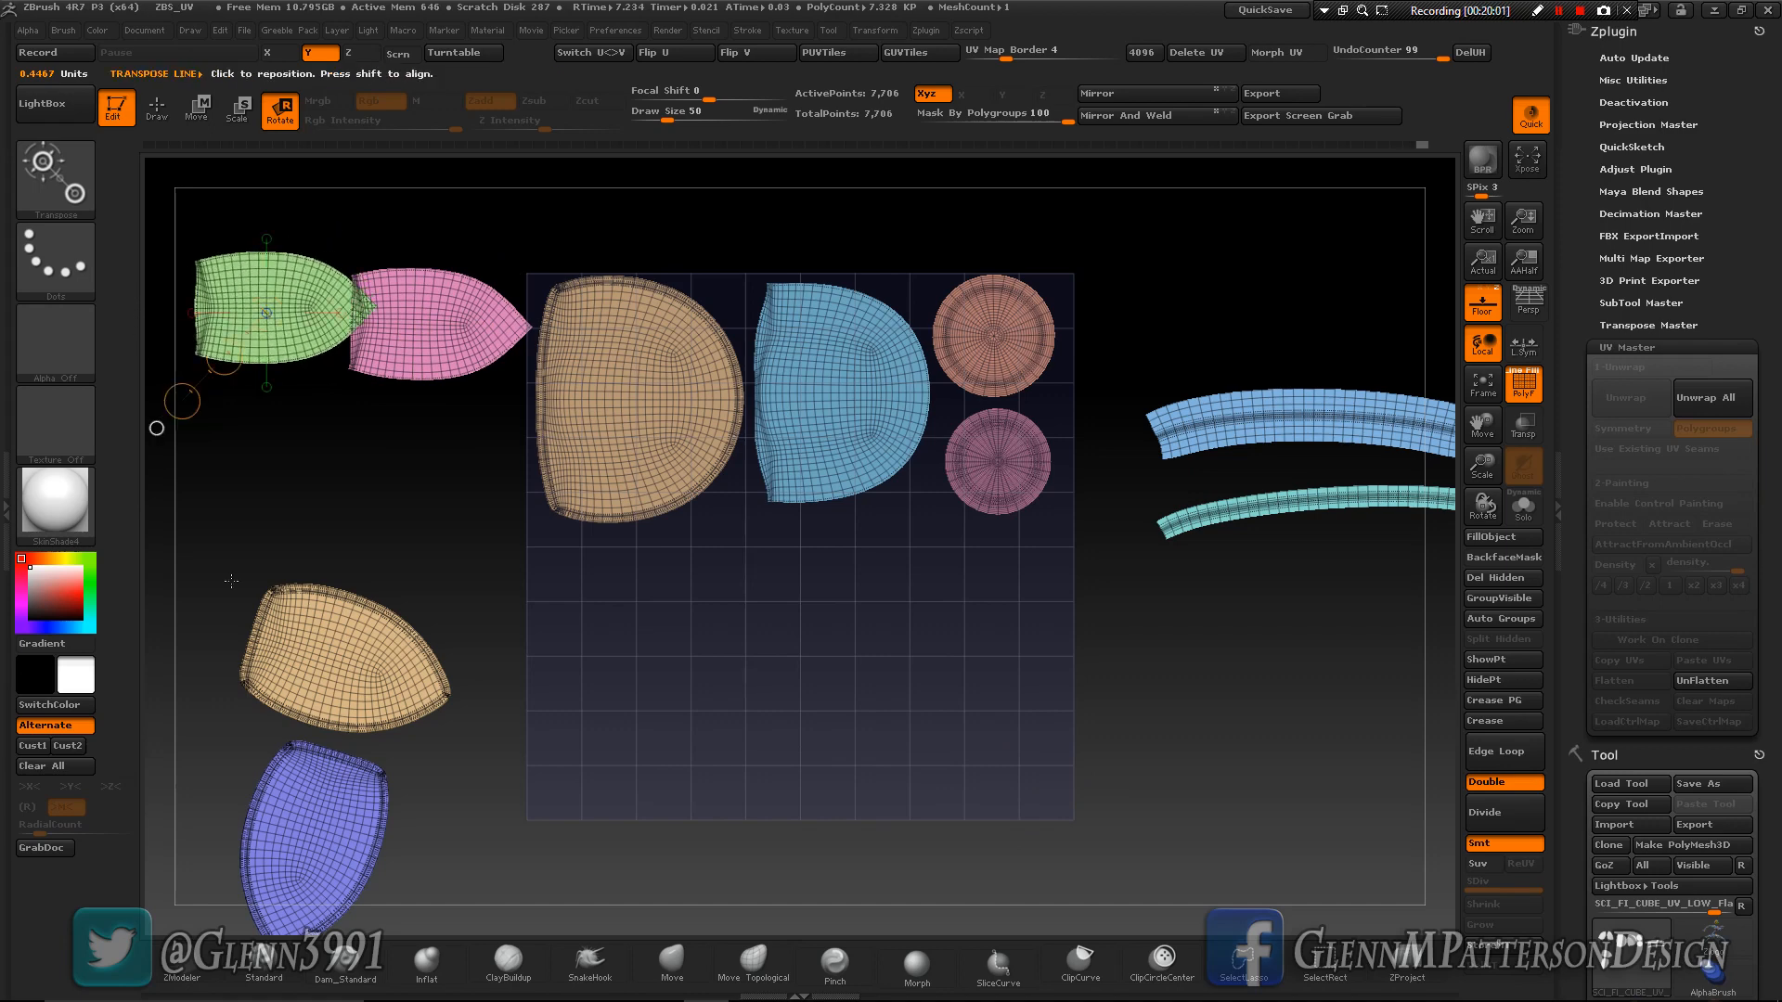
{"action": "mouse_move", "coordinate": [334, 653]}
{"action": "left_mouse_down"}
{"action": "mouse_move", "coordinate": [439, 701]}
{"action": "mouse_move", "coordinate": [437, 658]}
{"action": "mouse_move", "coordinate": [441, 700]}
{"action": "left_mouse_up"}
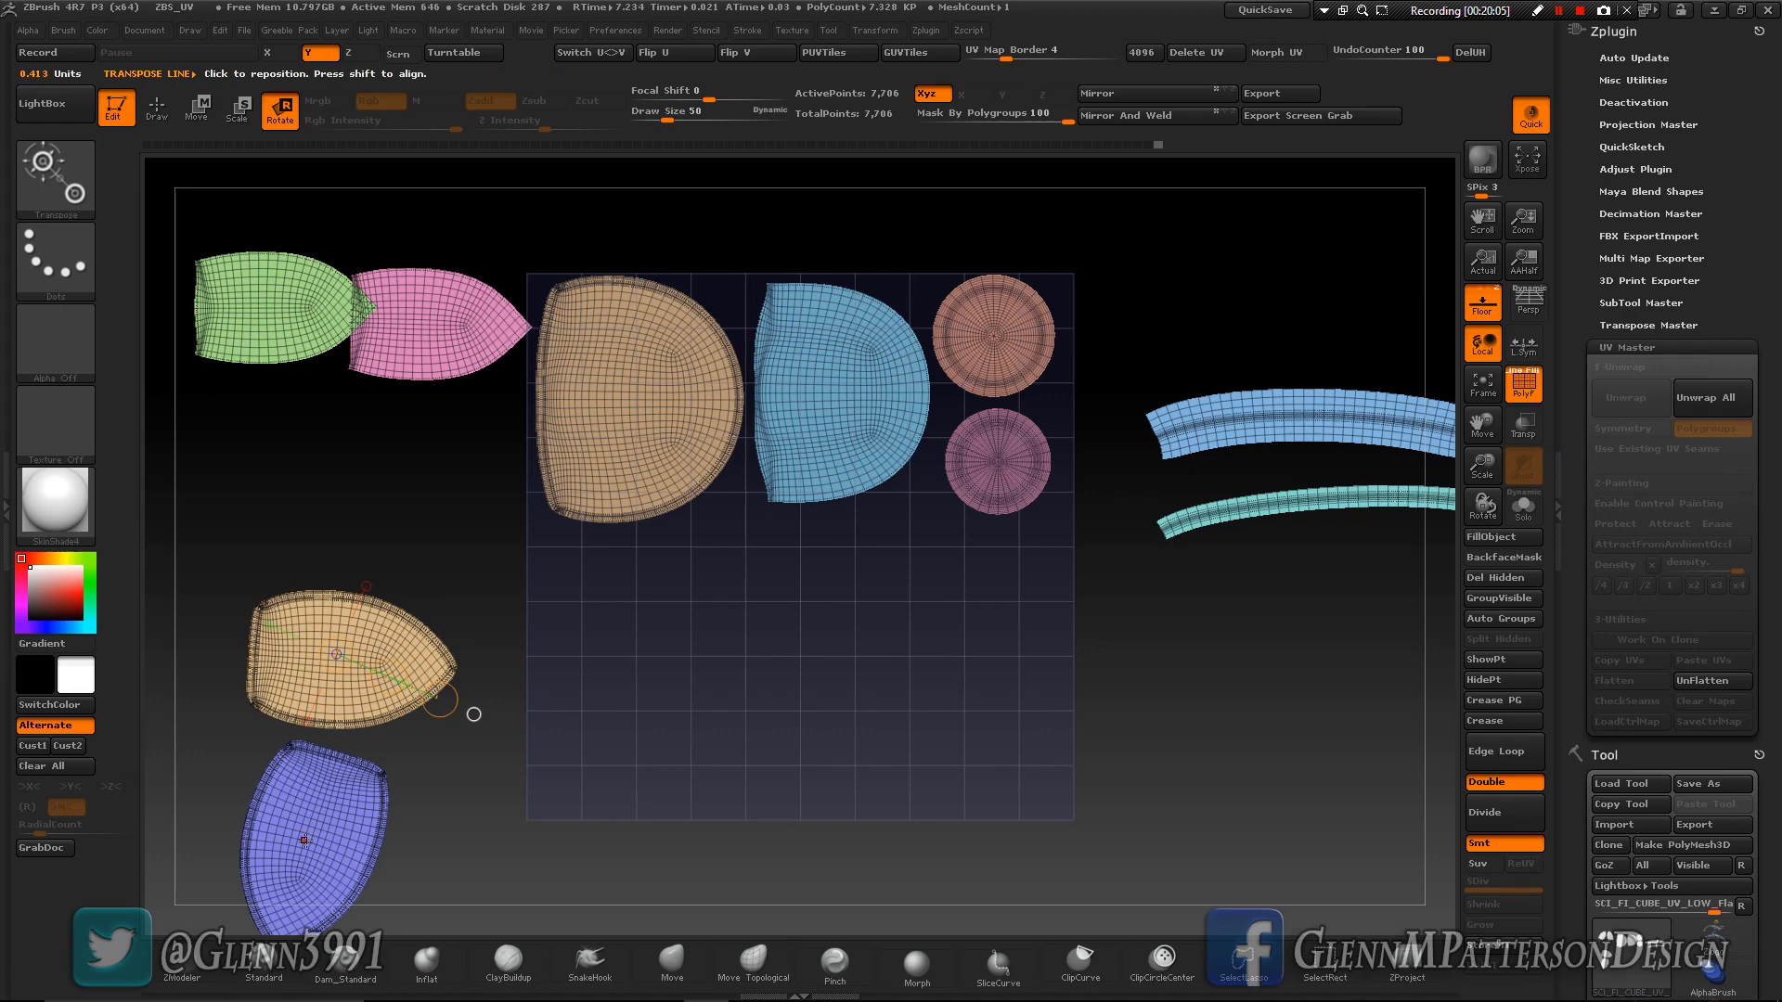
{"action": "left_click_drag", "start_coordinate": [311, 843], "coordinate": [178, 829]}
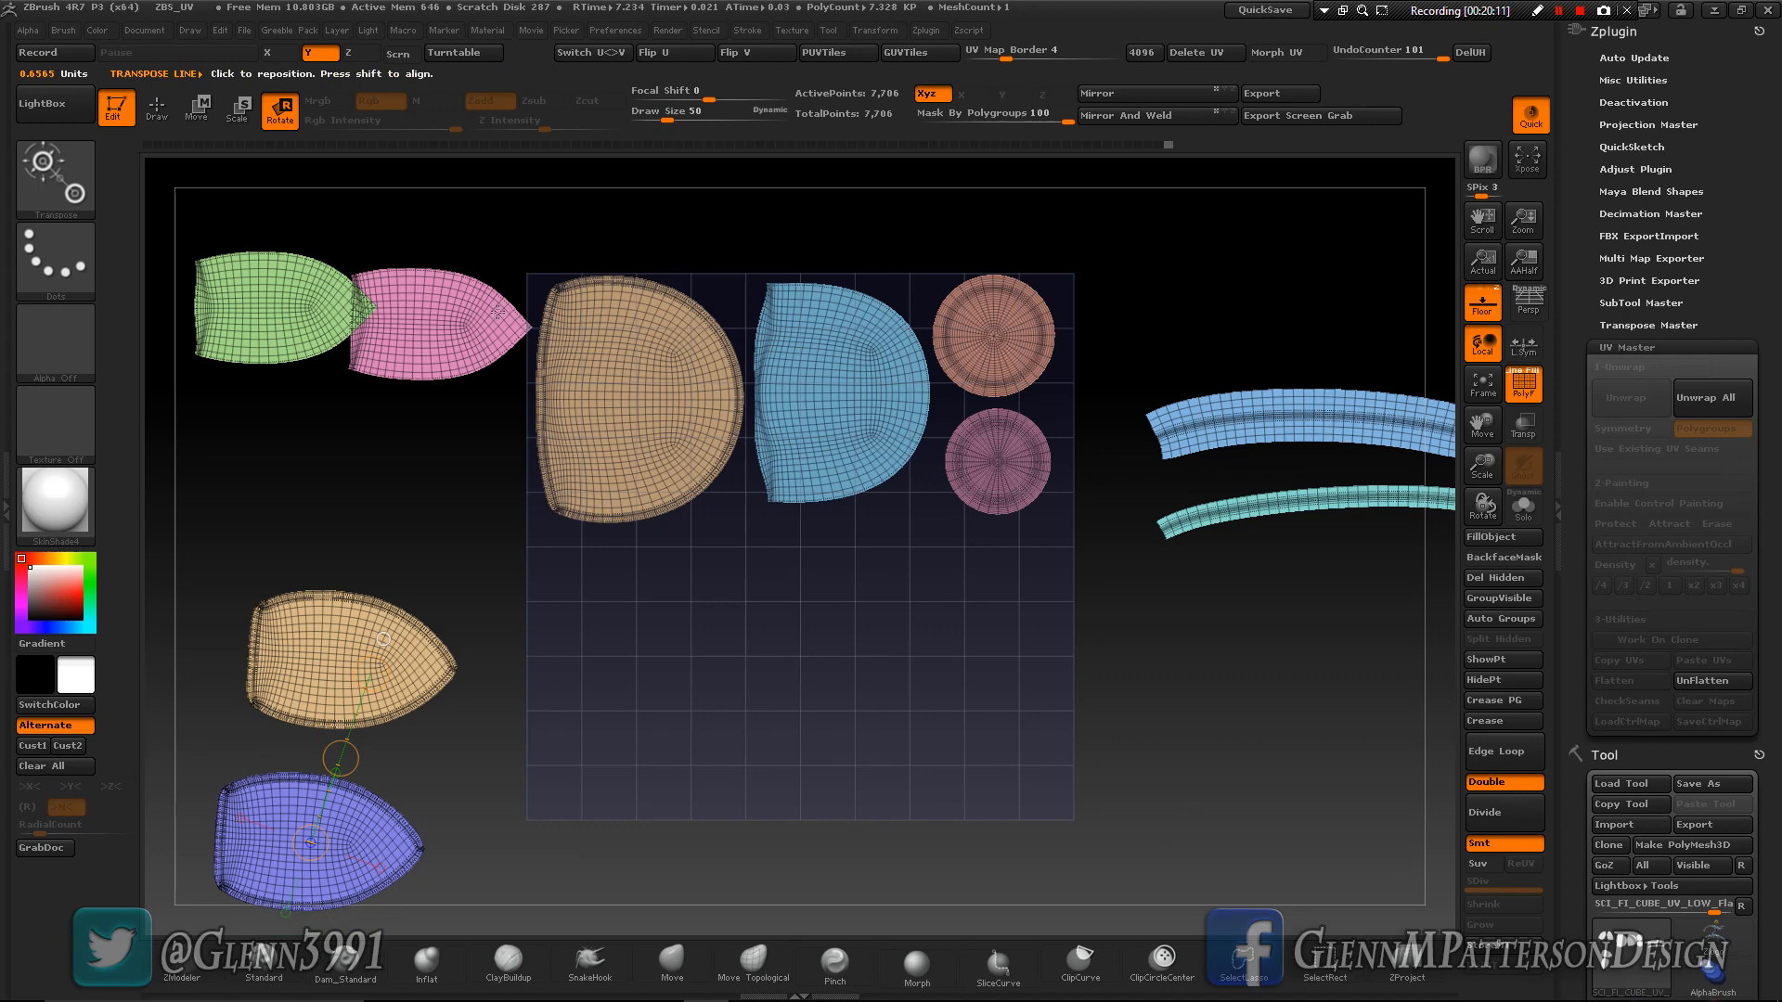
- Arrange the pointed islands in two rows below the large ones: green and pink above, small tan and purple beneath
{"action": "left_click", "coordinate": [195, 107]}
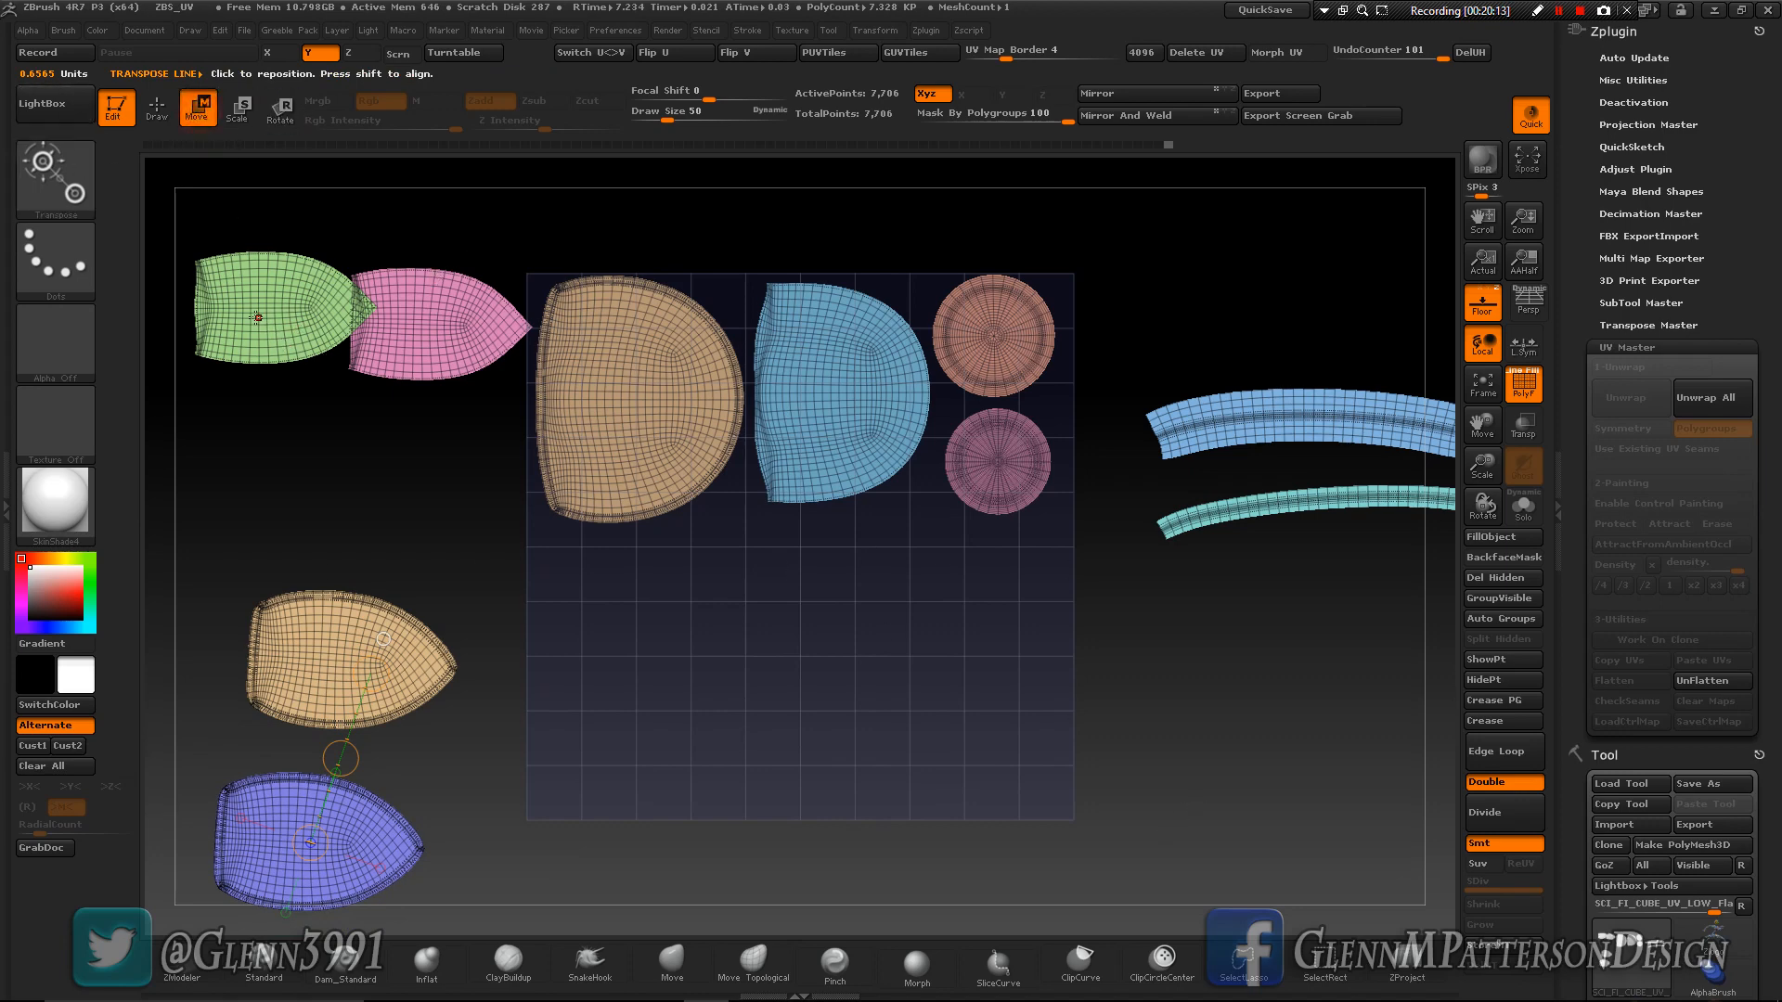
{"action": "left_click_drag", "start_coordinate": [254, 317], "coordinate": [445, 517]}
{"action": "left_click_drag", "start_coordinate": [352, 411], "coordinate": [693, 698]}
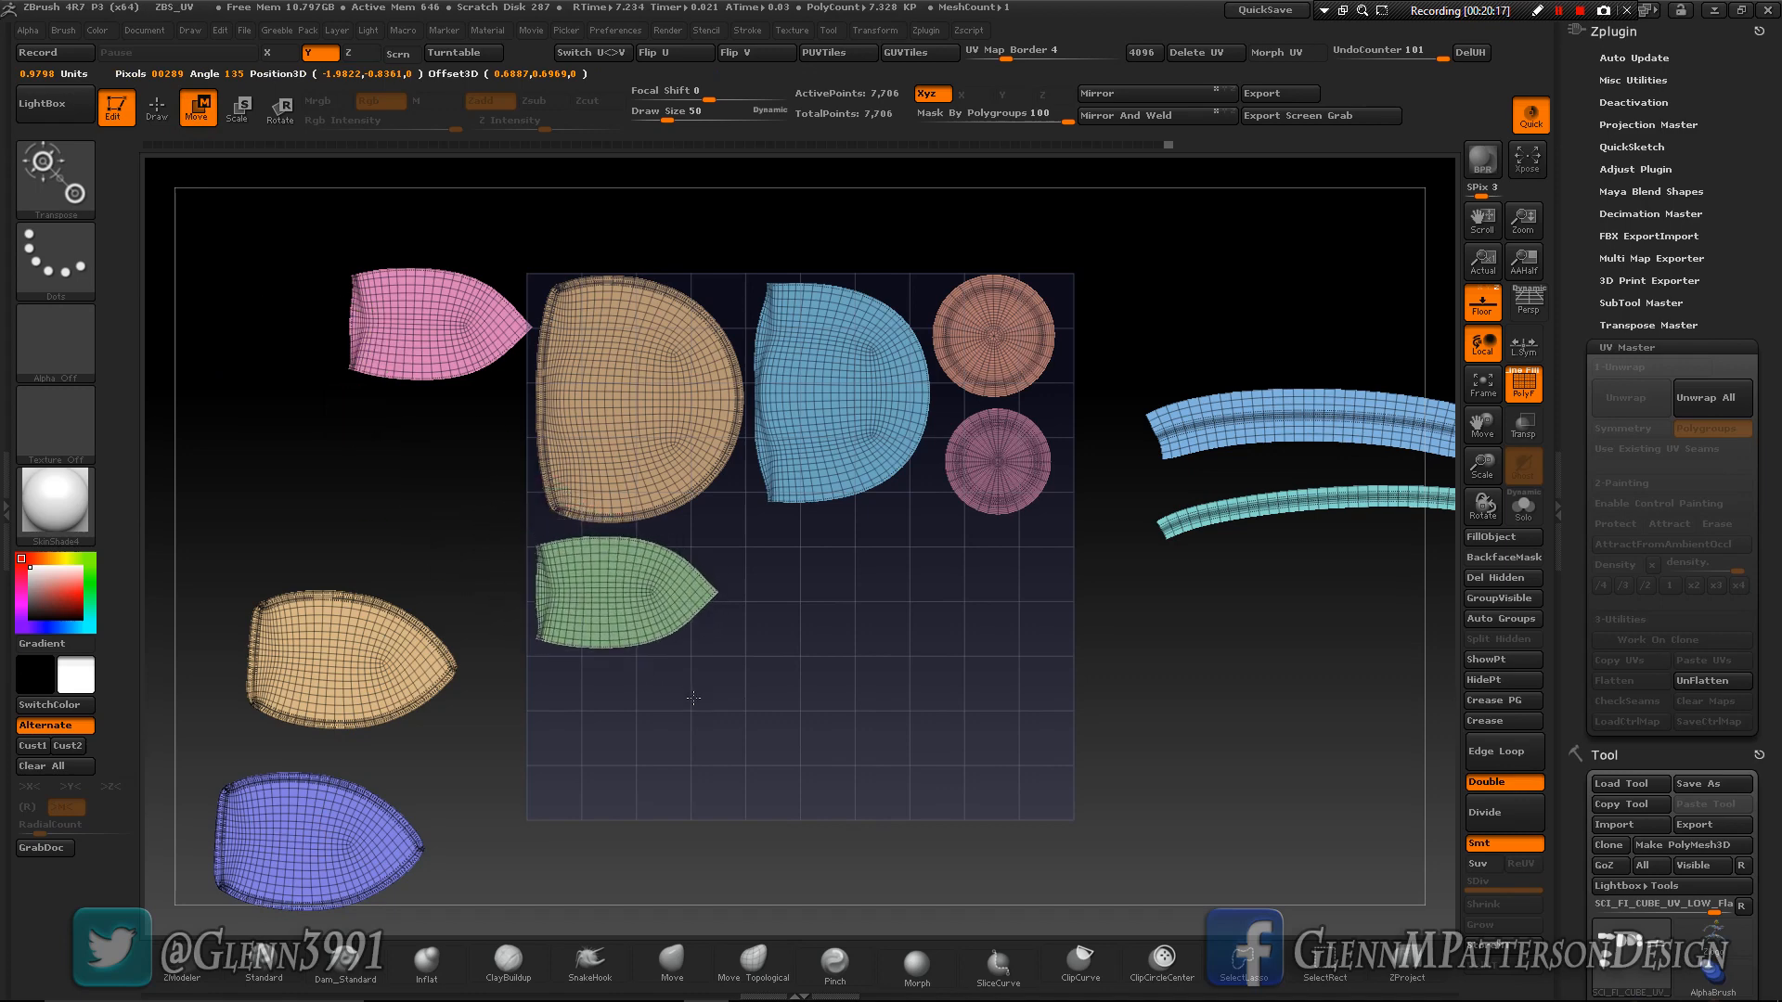
{"action": "left_click_drag", "start_coordinate": [434, 334], "coordinate": [634, 488]}
{"action": "left_click_drag", "start_coordinate": [537, 413], "coordinate": [906, 679]}
{"action": "left_click_drag", "start_coordinate": [343, 659], "coordinate": [557, 733]}
{"action": "left_click_drag", "start_coordinate": [445, 698], "coordinate": [739, 779]}
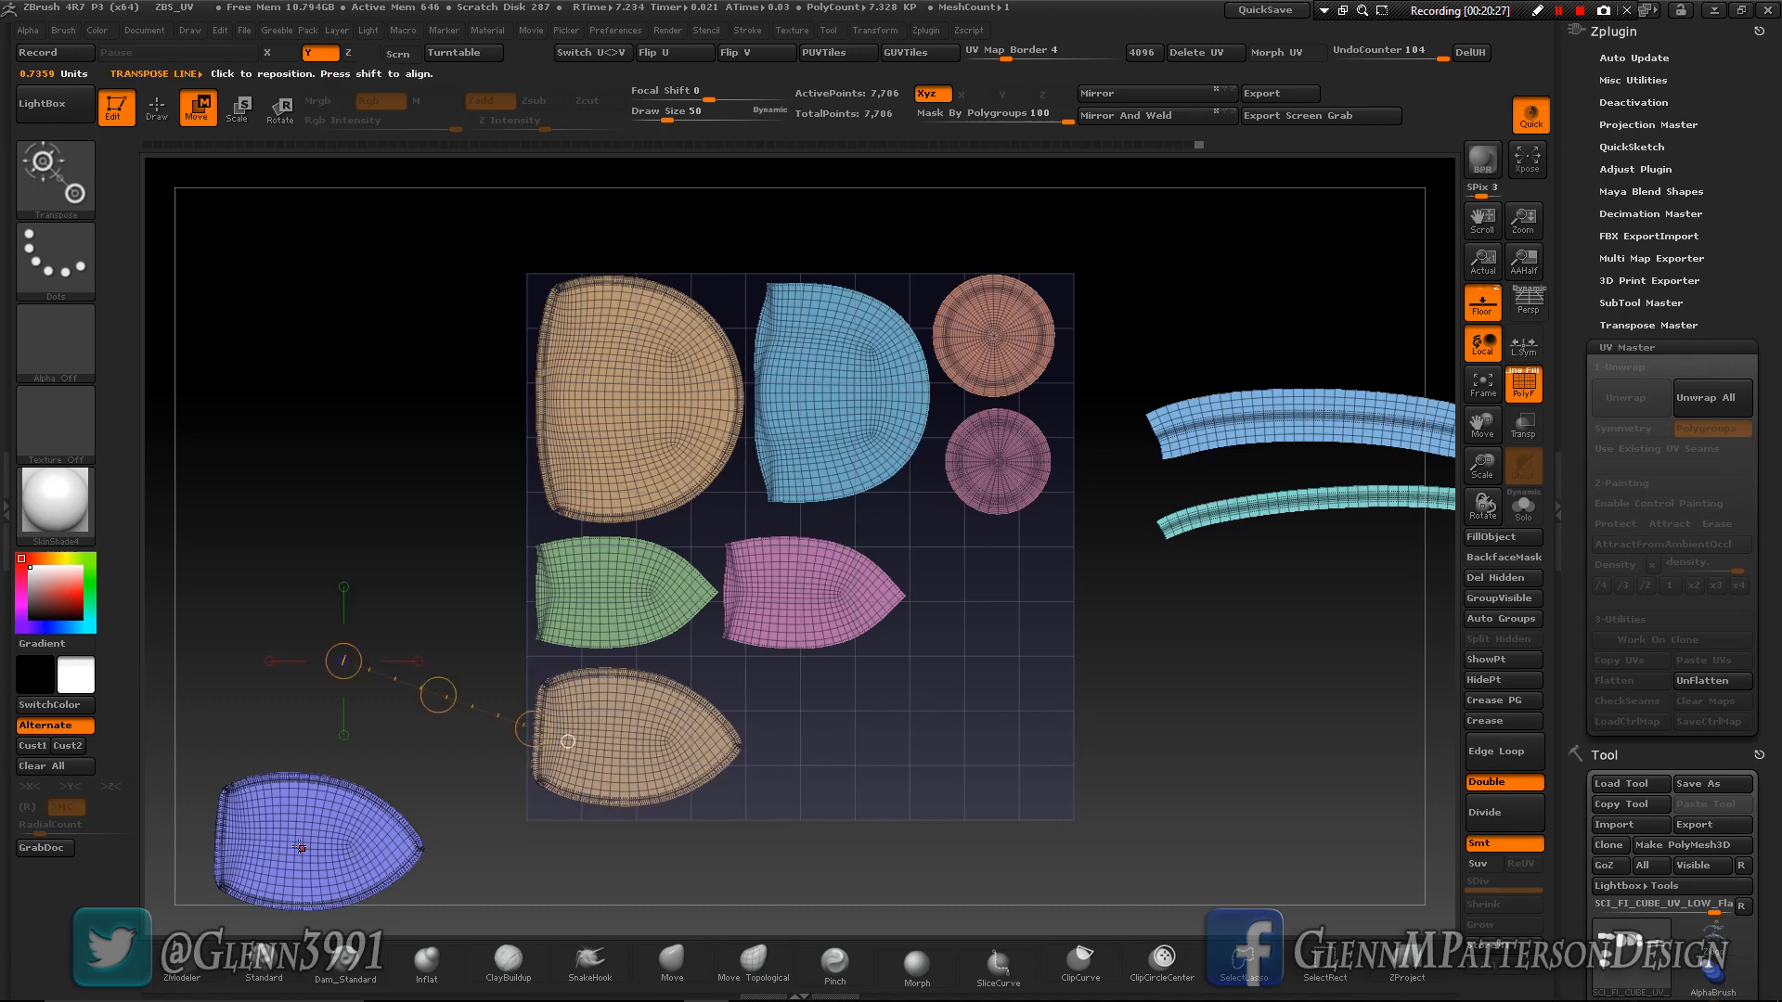
{"action": "mouse_move", "coordinate": [295, 842]}
{"action": "left_mouse_down"}
{"action": "mouse_move", "coordinate": [493, 855]}
{"action": "mouse_move", "coordinate": [925, 755]}
{"action": "left_mouse_up"}
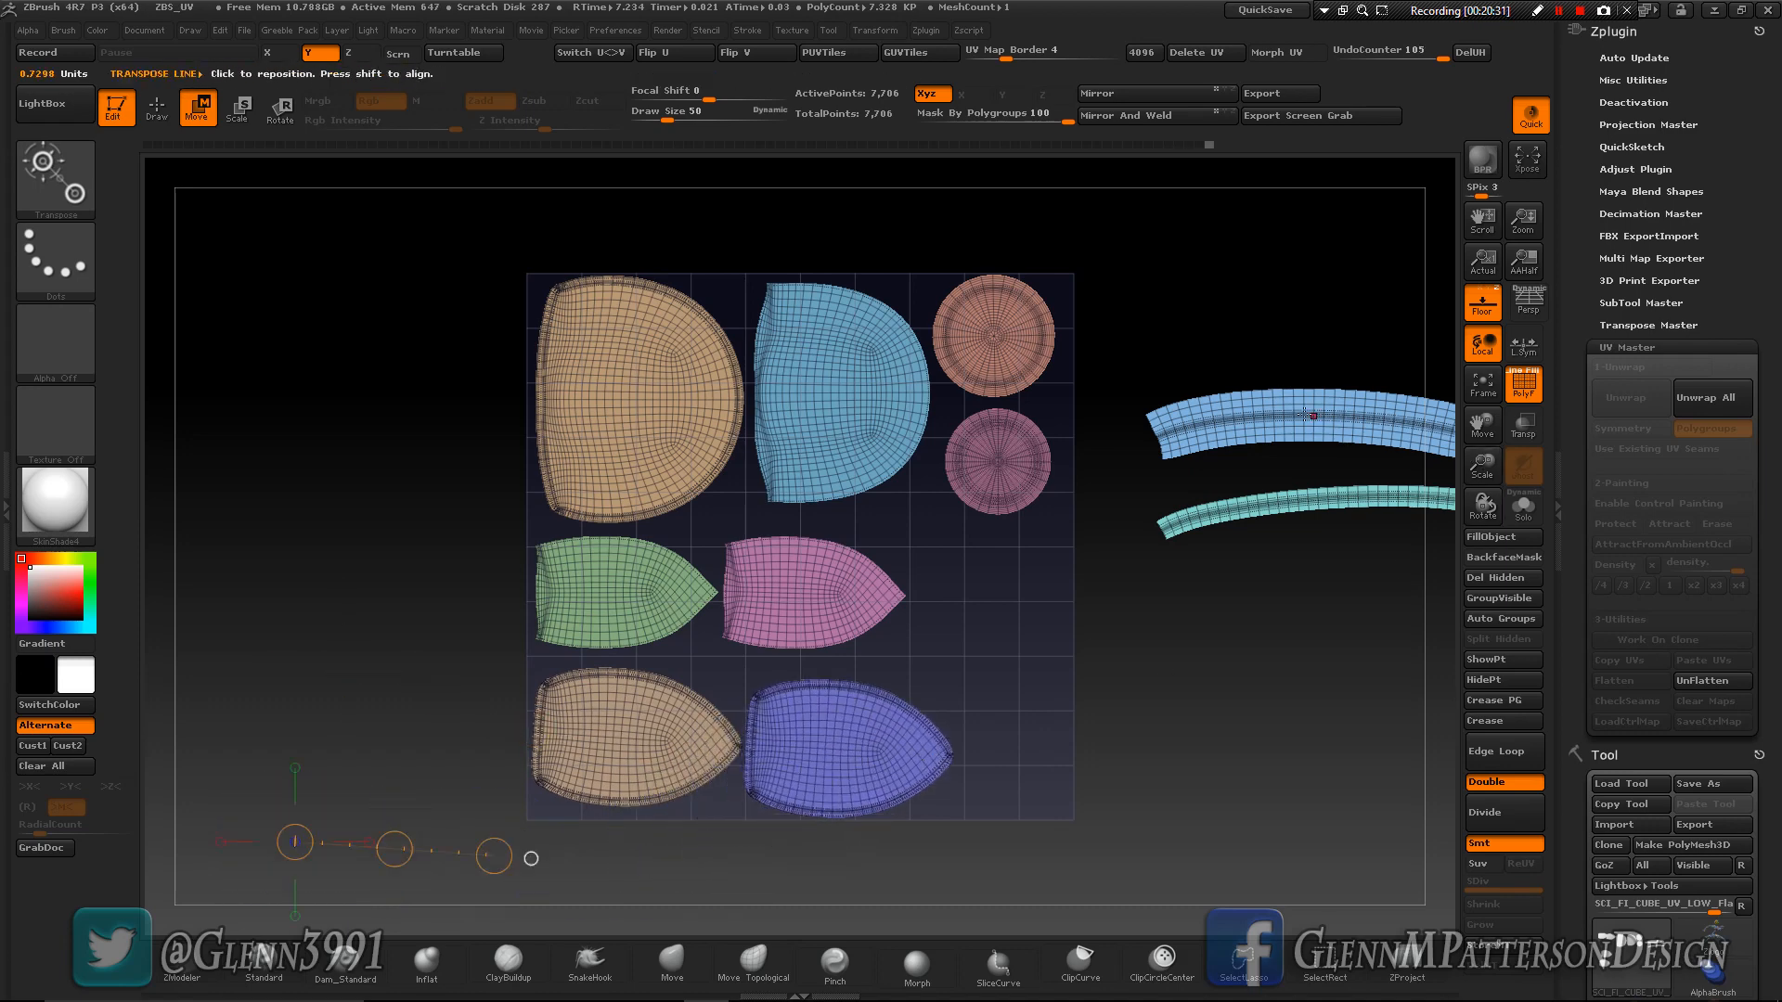
- Rotate the wide light-blue strip and the thin teal strip into an upright orientation
{"action": "left_click", "coordinate": [282, 121]}
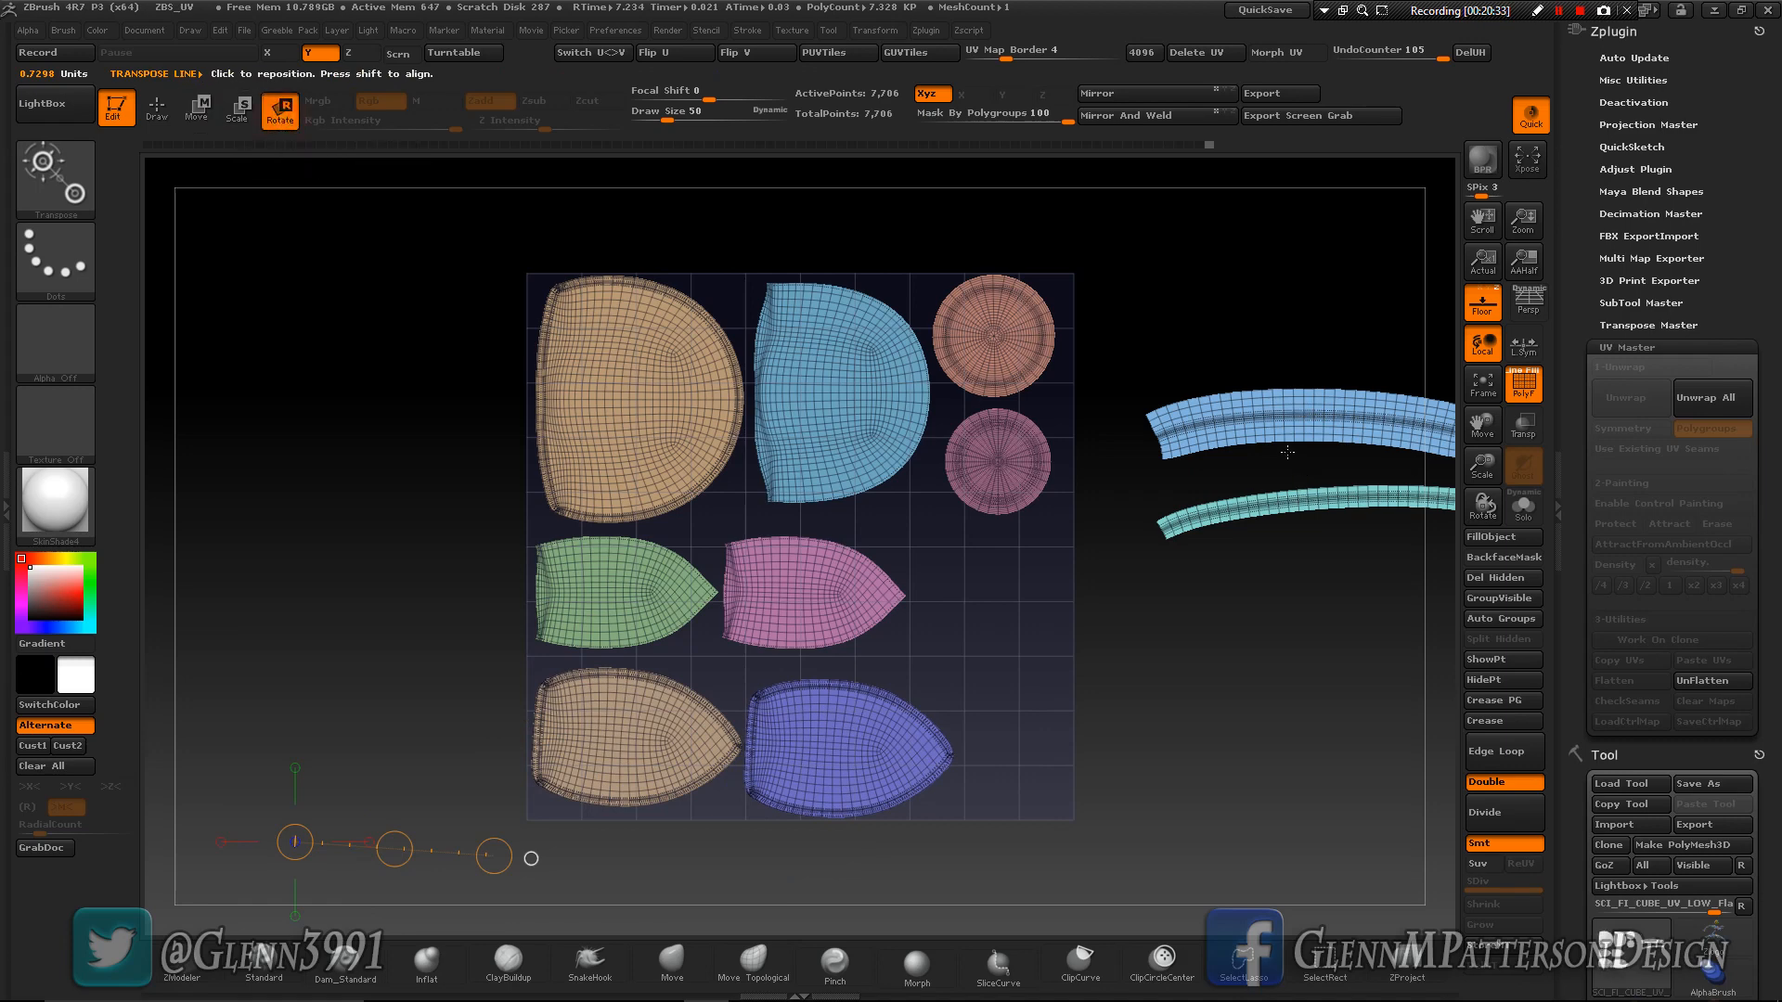
{"action": "mouse_move", "coordinate": [1323, 426]}
{"action": "left_mouse_down"}
{"action": "mouse_move", "coordinate": [1125, 481]}
{"action": "mouse_move", "coordinate": [1226, 594]}
{"action": "mouse_move", "coordinate": [1377, 603]}
{"action": "left_mouse_up"}
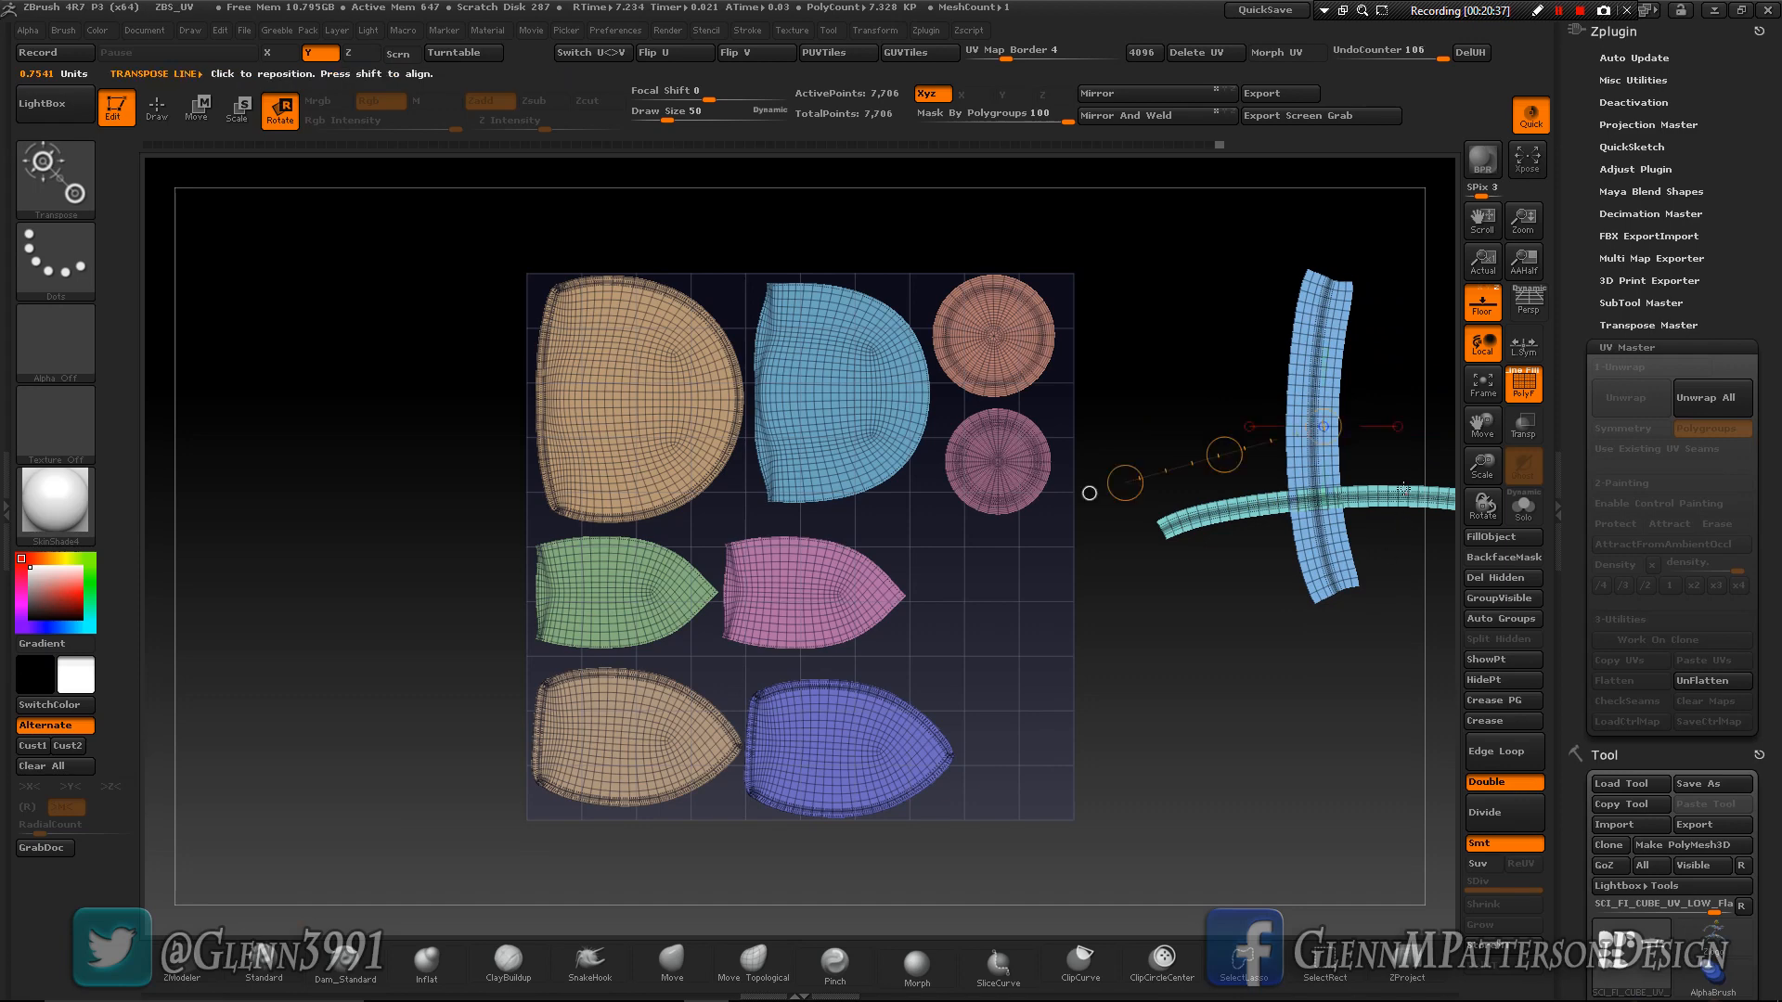
{"action": "mouse_move", "coordinate": [1378, 500]}
{"action": "left_mouse_down"}
{"action": "mouse_move", "coordinate": [1227, 544]}
{"action": "mouse_move", "coordinate": [1191, 575]}
{"action": "mouse_move", "coordinate": [1466, 679]}
{"action": "mouse_move", "coordinate": [1448, 673]}
{"action": "left_mouse_up"}
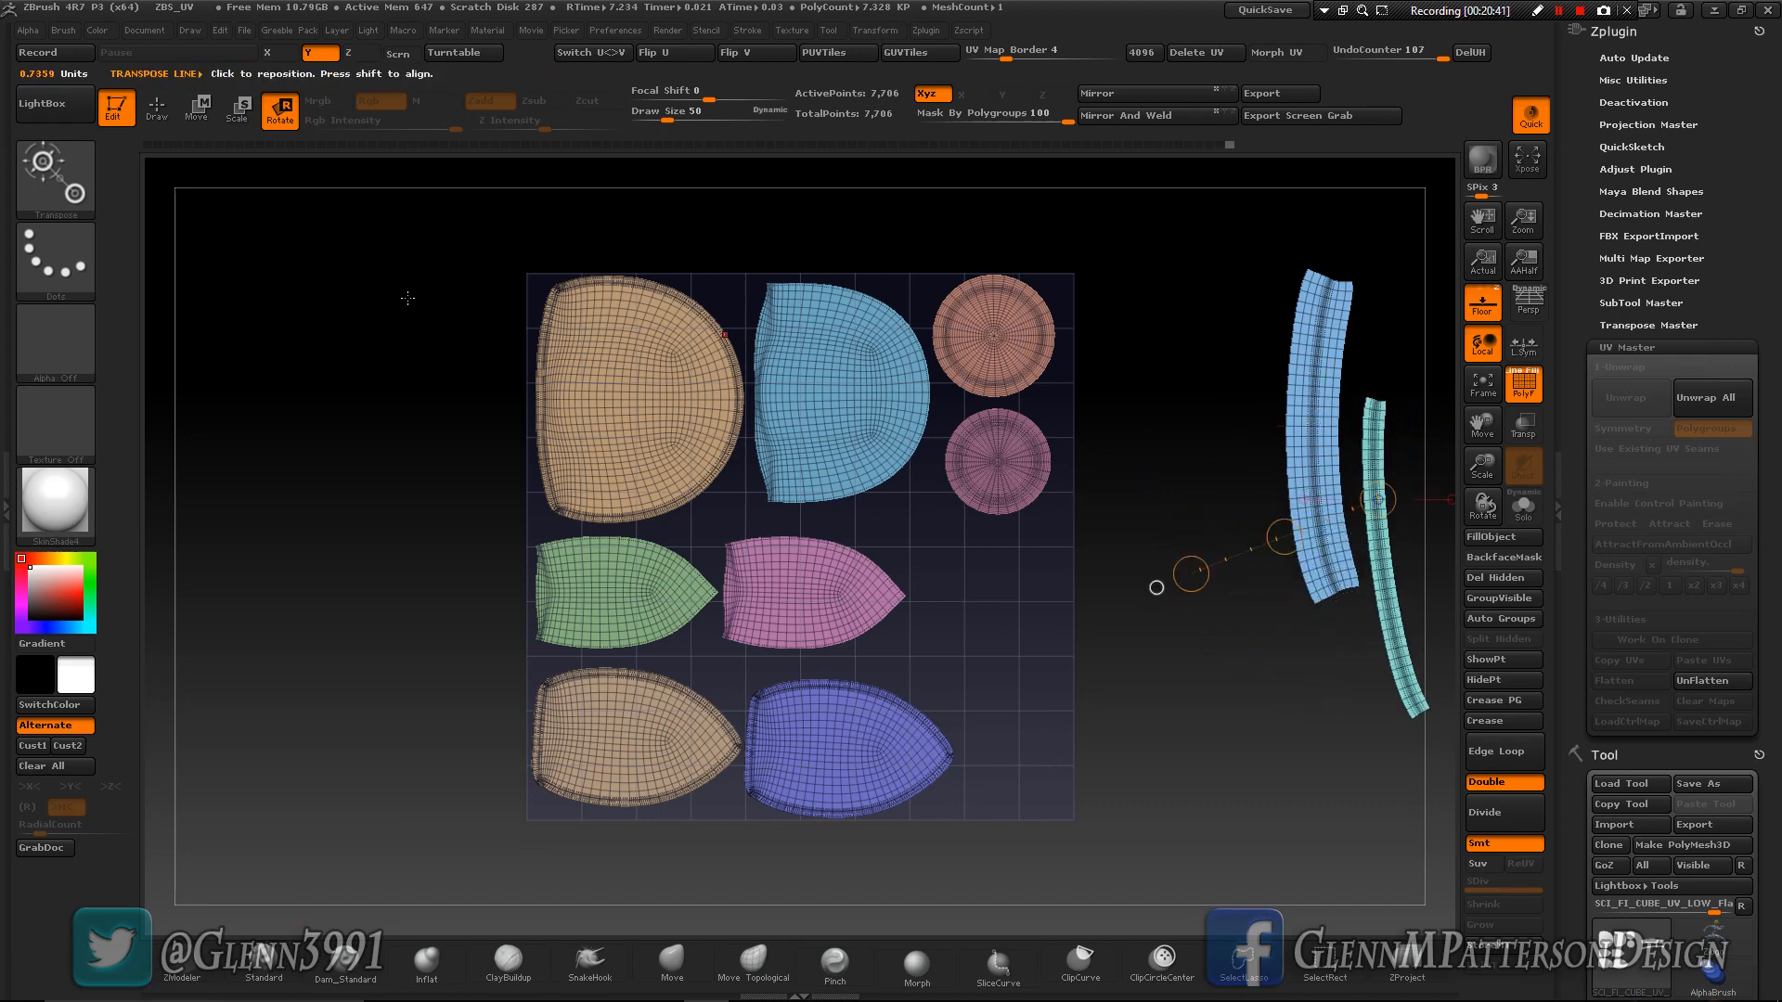
- Move the wide and thin strip islands side by side beneath the two circles in the UV square
{"action": "left_click", "coordinate": [196, 108]}
{"action": "left_click", "coordinate": [1308, 415]}
{"action": "left_click_drag", "start_coordinate": [1308, 414], "coordinate": [1338, 649]}
{"action": "mouse_move", "coordinate": [1324, 532]}
{"action": "left_mouse_down"}
{"action": "mouse_move", "coordinate": [1179, 665]}
{"action": "mouse_move", "coordinate": [1006, 742]}
{"action": "mouse_move", "coordinate": [998, 798]}
{"action": "mouse_move", "coordinate": [991, 780]}
{"action": "left_mouse_up"}
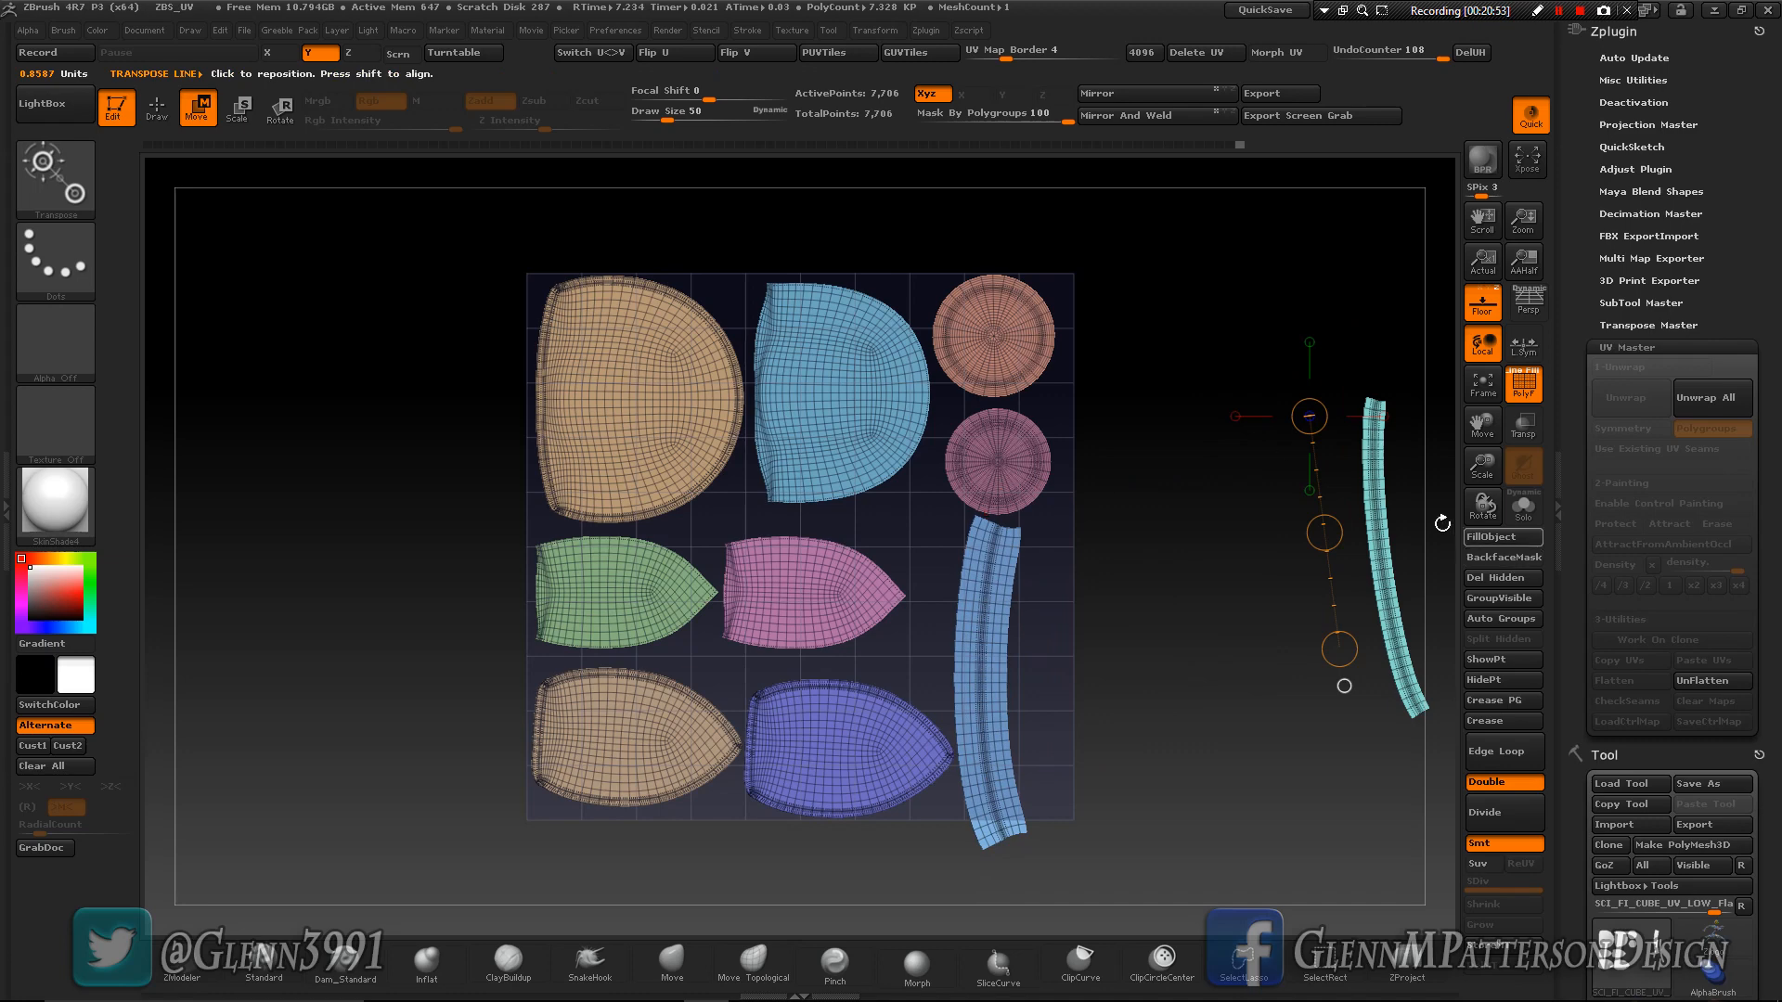
{"action": "left_click_drag", "start_coordinate": [1367, 501], "coordinate": [1380, 641]}
{"action": "mouse_move", "coordinate": [1380, 575]}
{"action": "left_mouse_down"}
{"action": "mouse_move", "coordinate": [1237, 671]}
{"action": "mouse_move", "coordinate": [1049, 685]}
{"action": "left_mouse_up"}
- Rotate the thin teal strip to follow the wide strip's curve and set it close beside that strip
{"action": "left_click", "coordinate": [279, 110]}
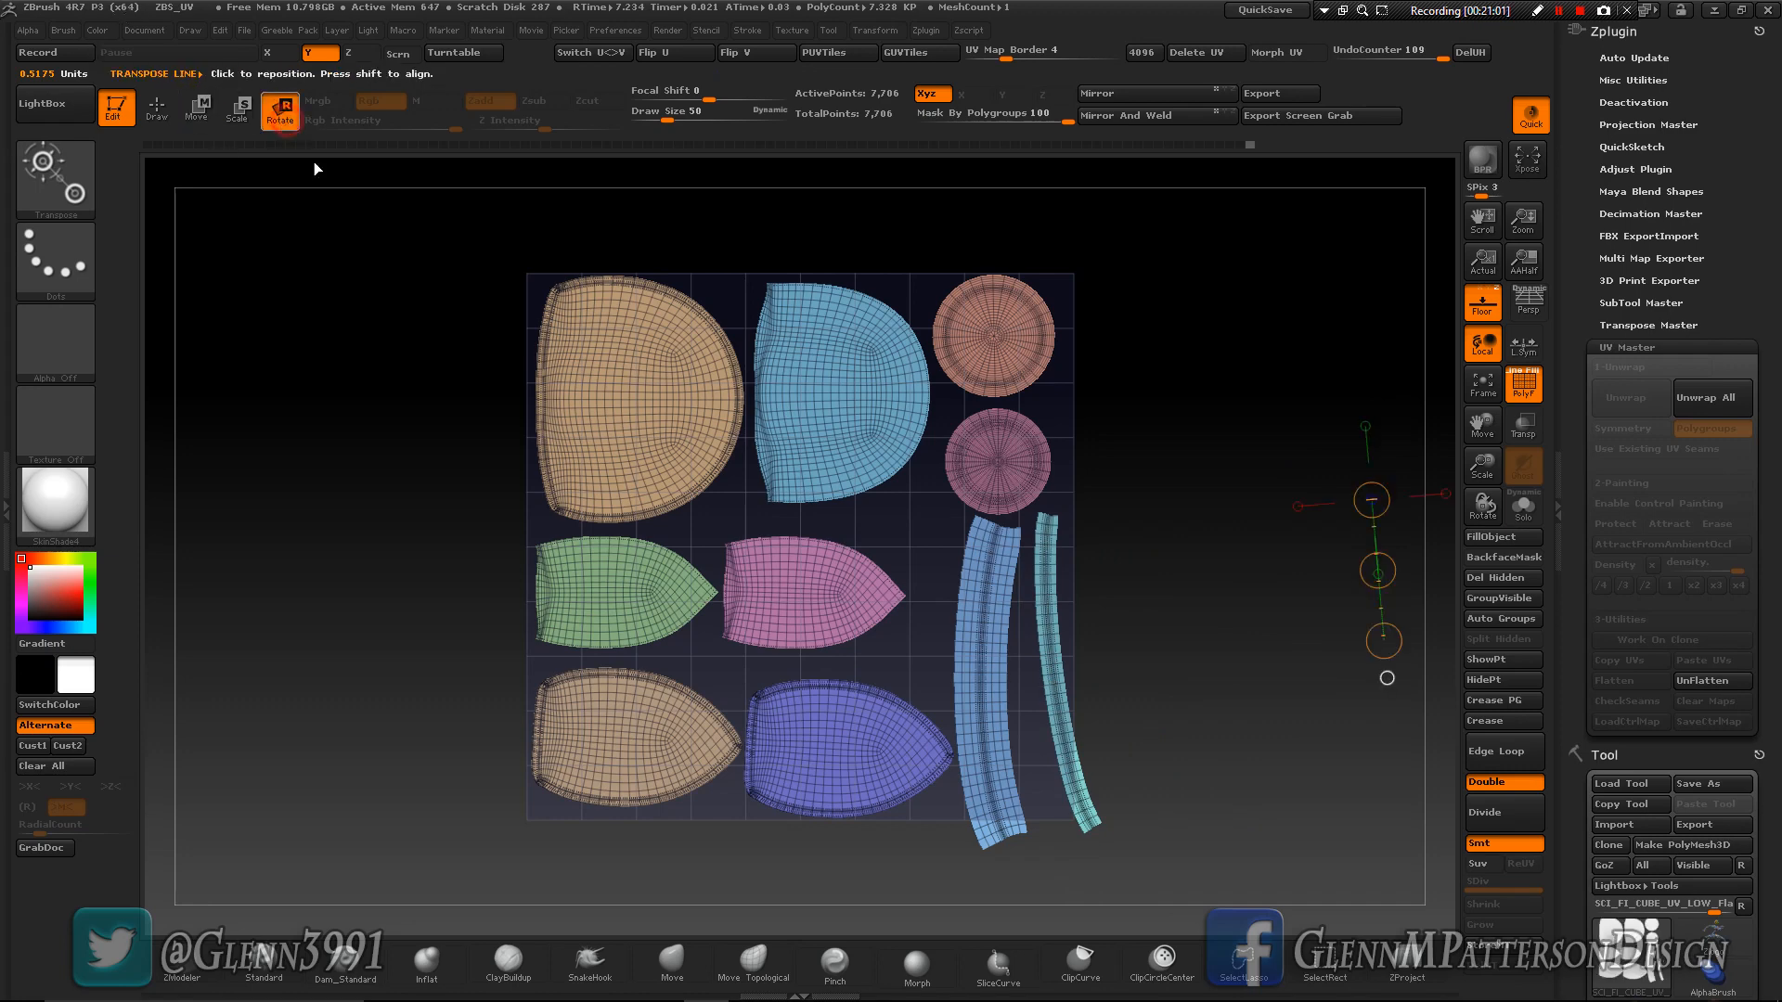
{"action": "left_click_drag", "start_coordinate": [1046, 656], "coordinate": [1043, 719]}
{"action": "left_click", "coordinate": [197, 108]}
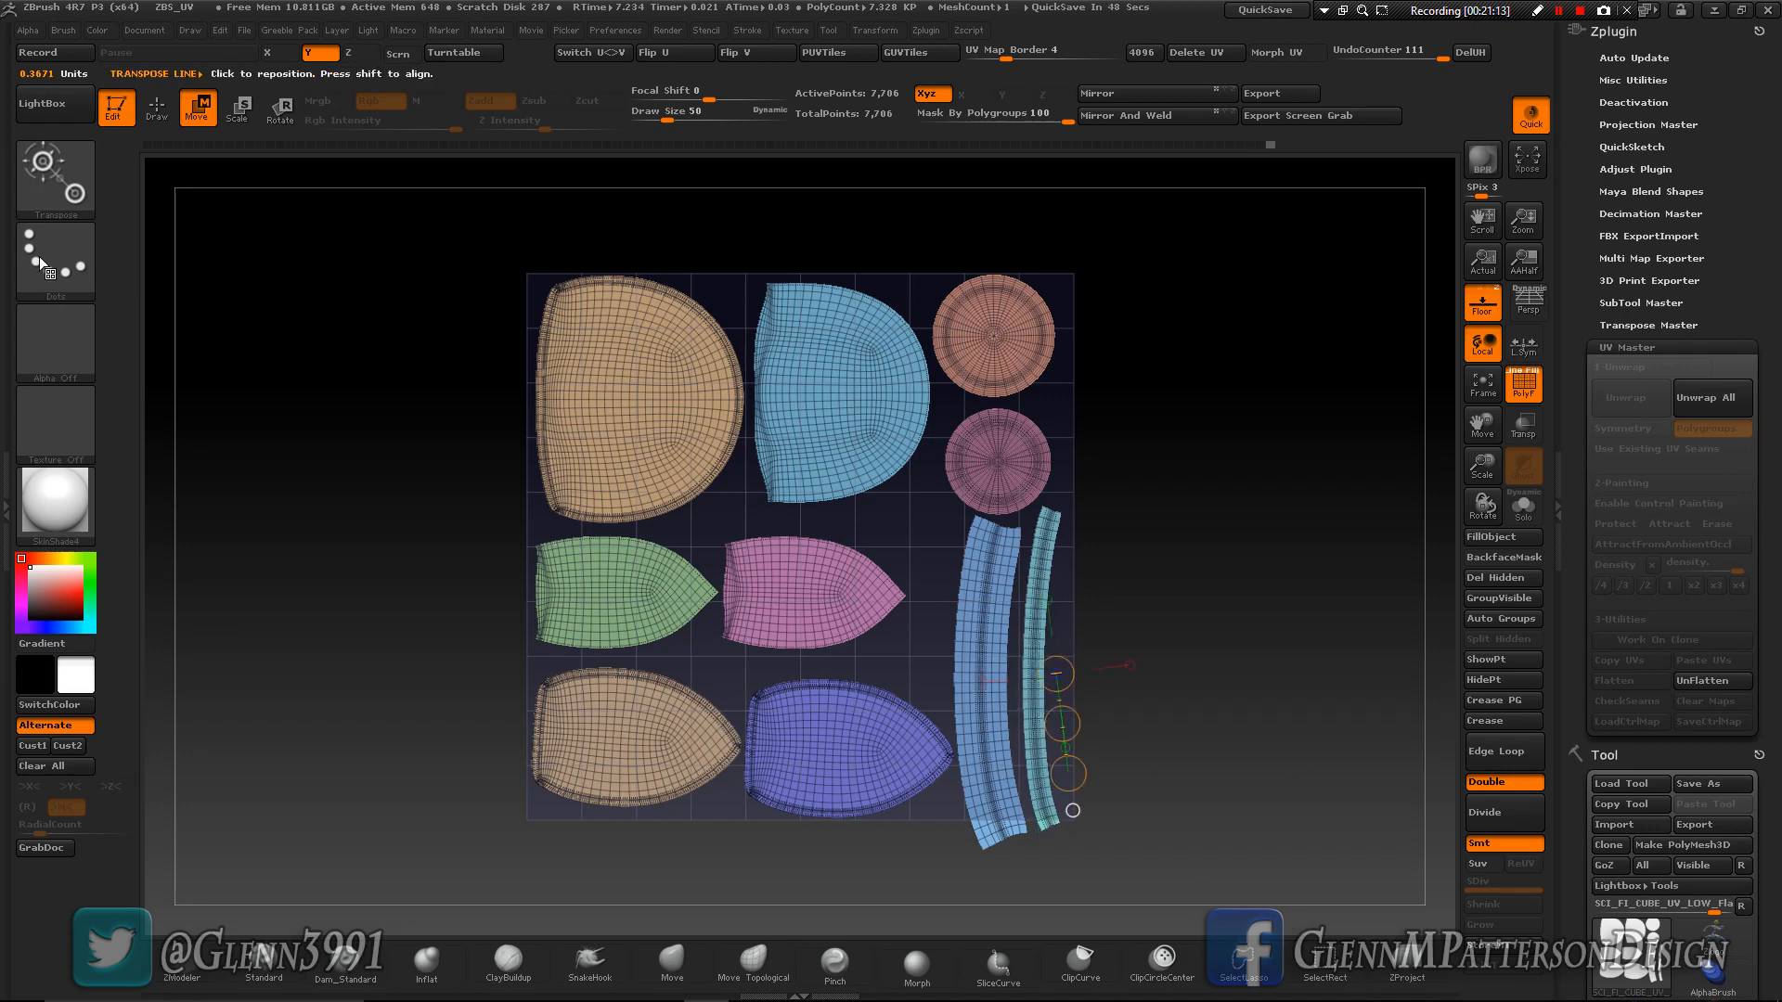
- Isolate the two strip islands, mask every other island, and set Mask By Polygroups to 0
{"action": "left_click", "coordinate": [172, 102]}
{"action": "left_click", "coordinate": [998, 812], "text": "ctrl+shift"}
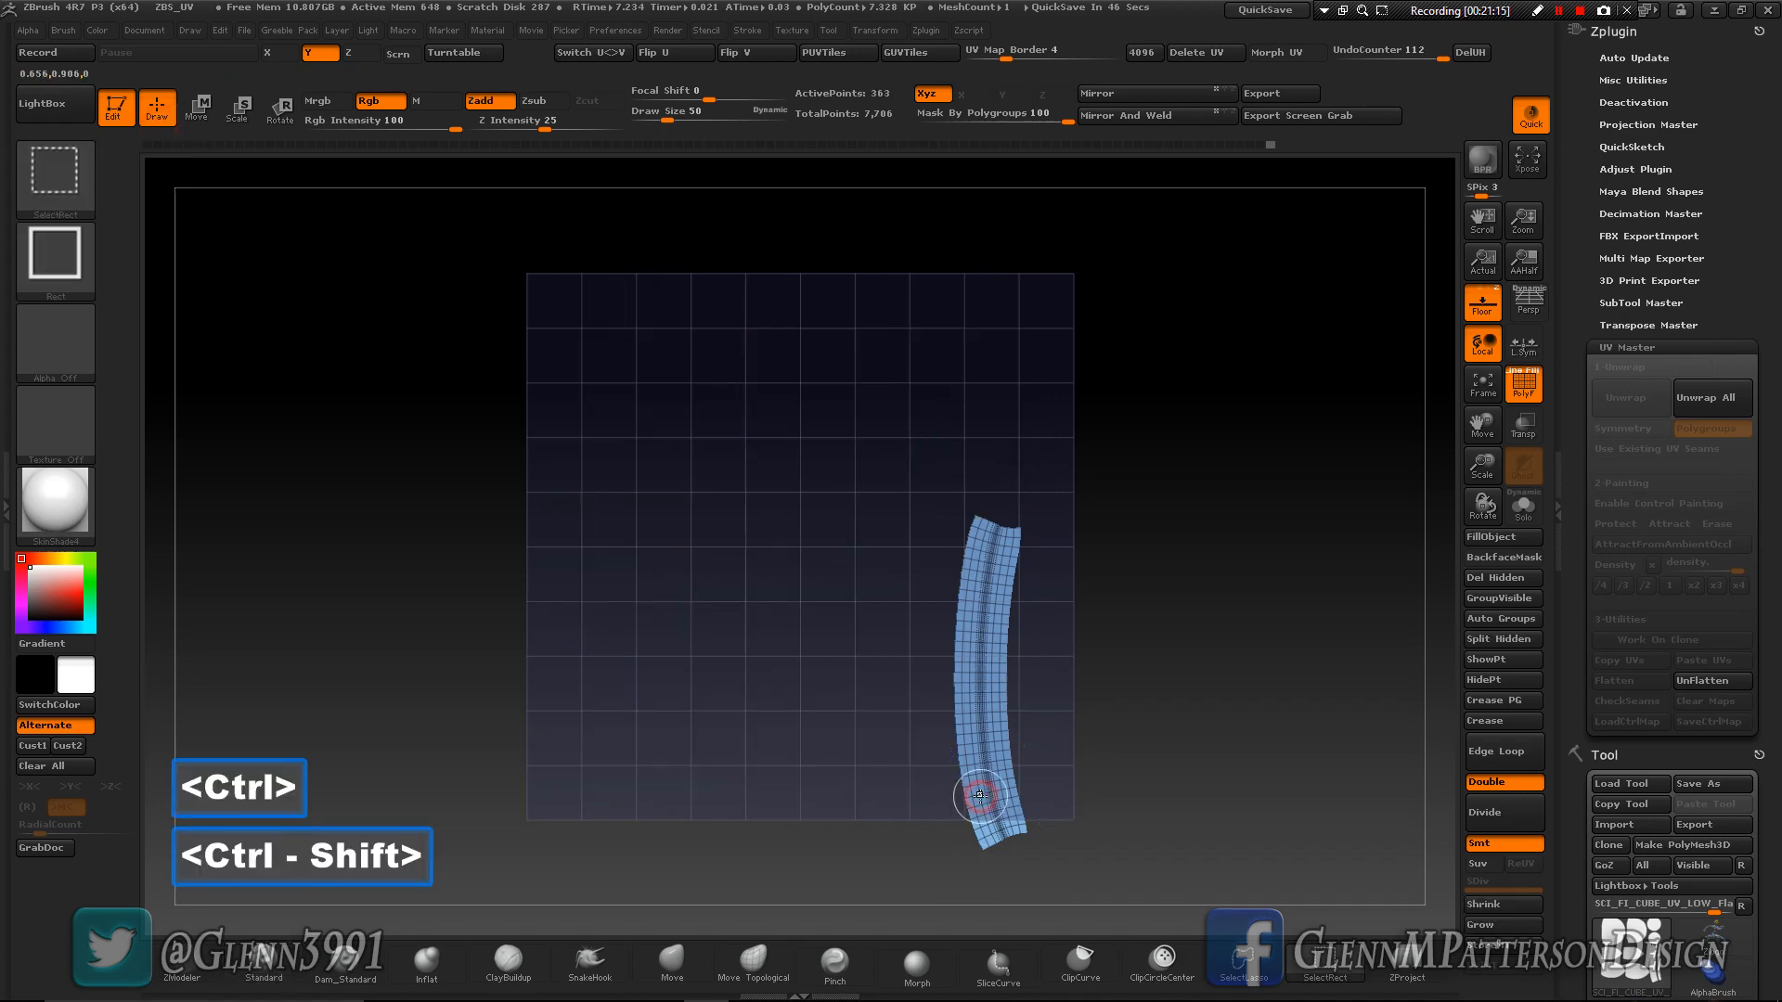
{"action": "left_click", "coordinate": [998, 805], "text": "ctrl+shift"}
{"action": "left_click", "coordinate": [1039, 805], "text": "ctrl+shift"}
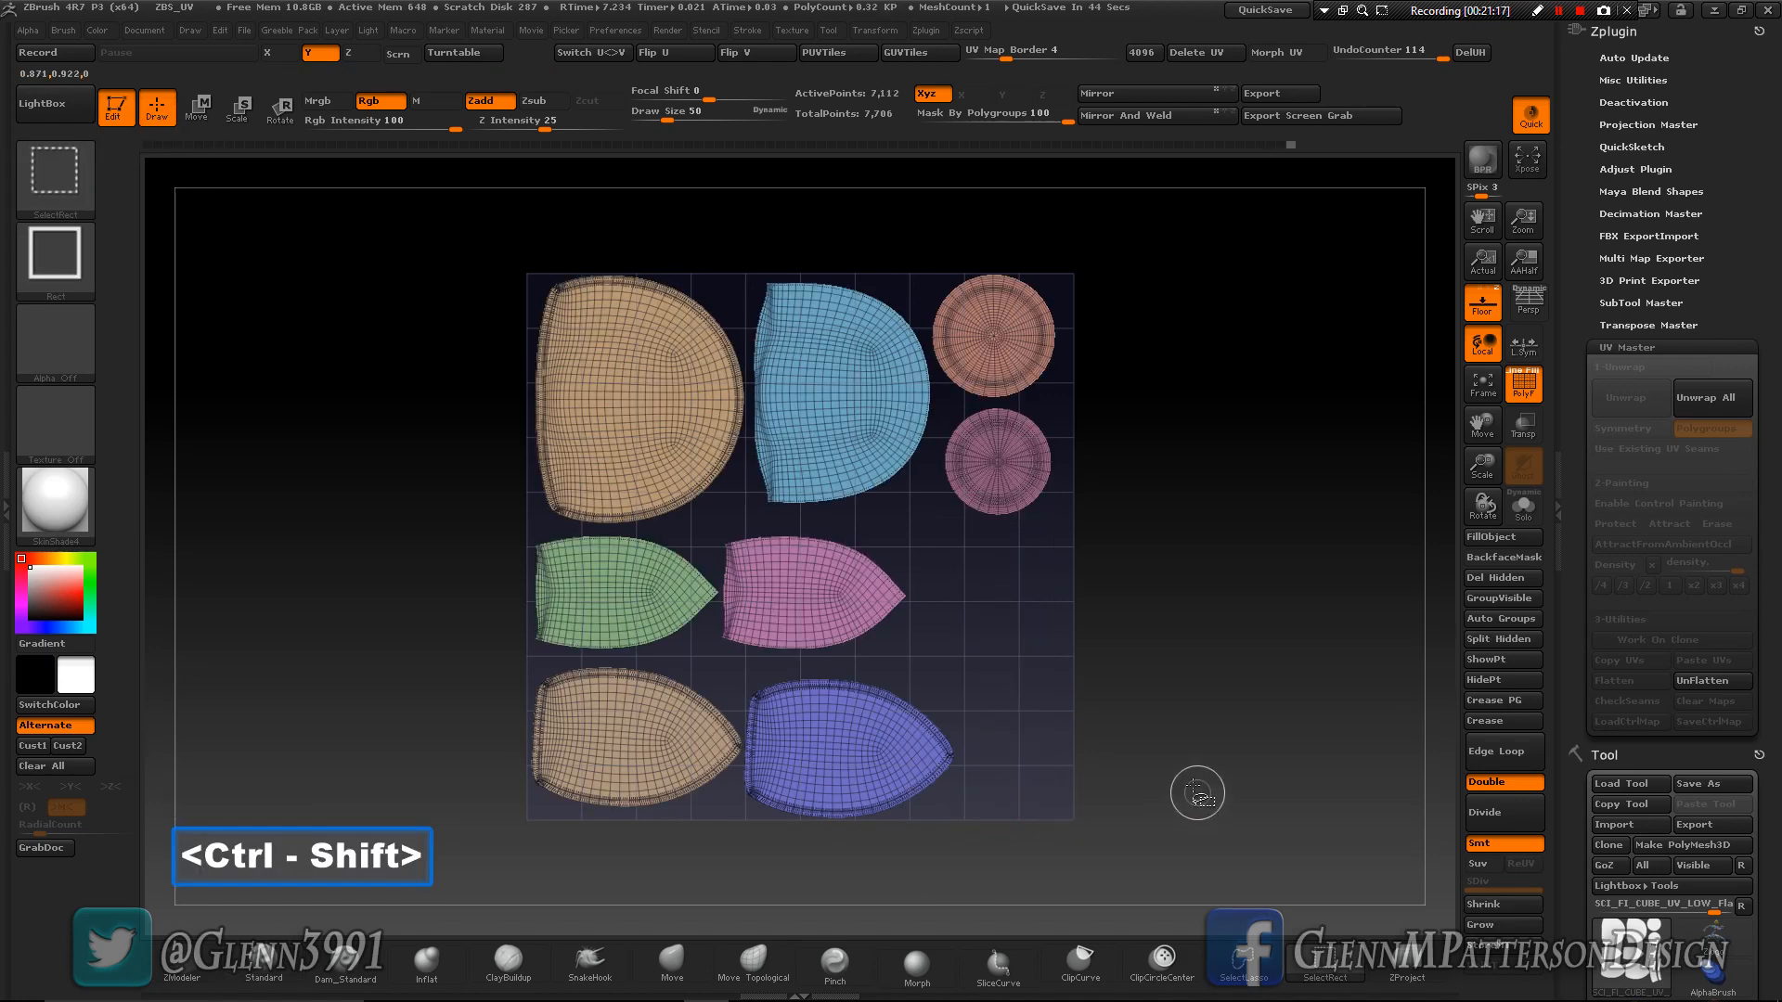
{"action": "left_click_drag", "start_coordinate": [1164, 752], "coordinate": [1304, 835], "text": "ctrl+shift"}
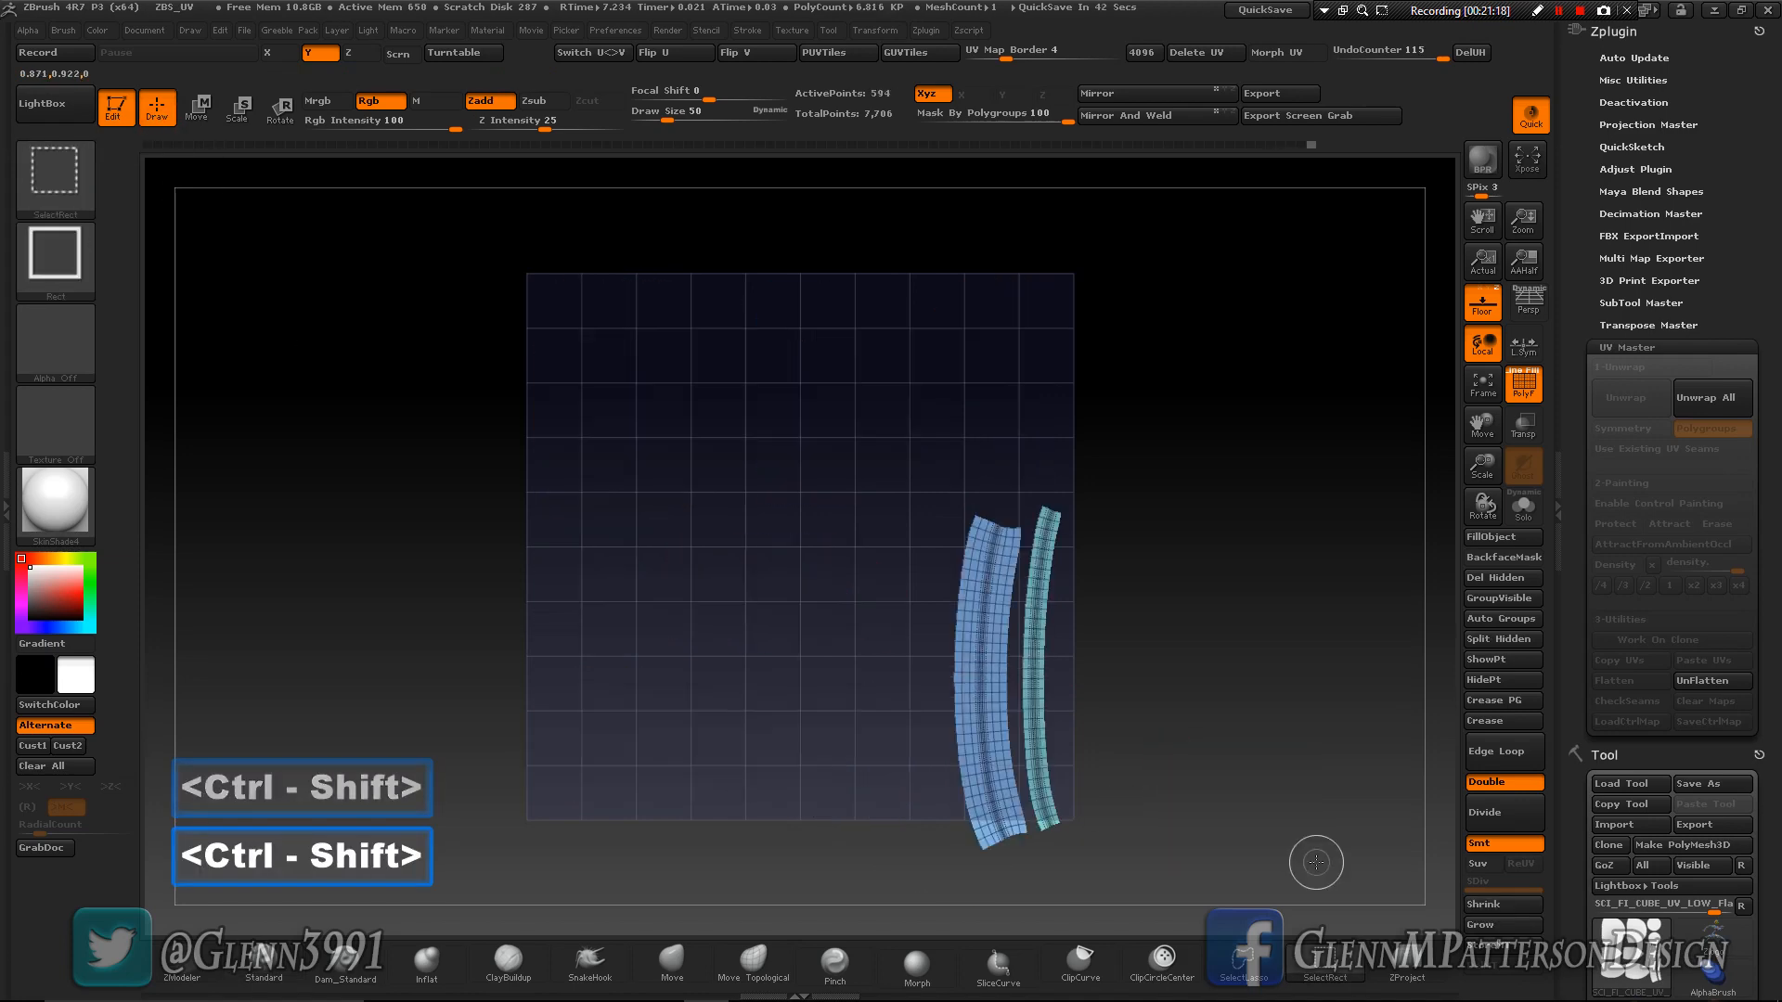
{"action": "left_click", "coordinate": [1283, 823], "text": "ctrl+shift"}
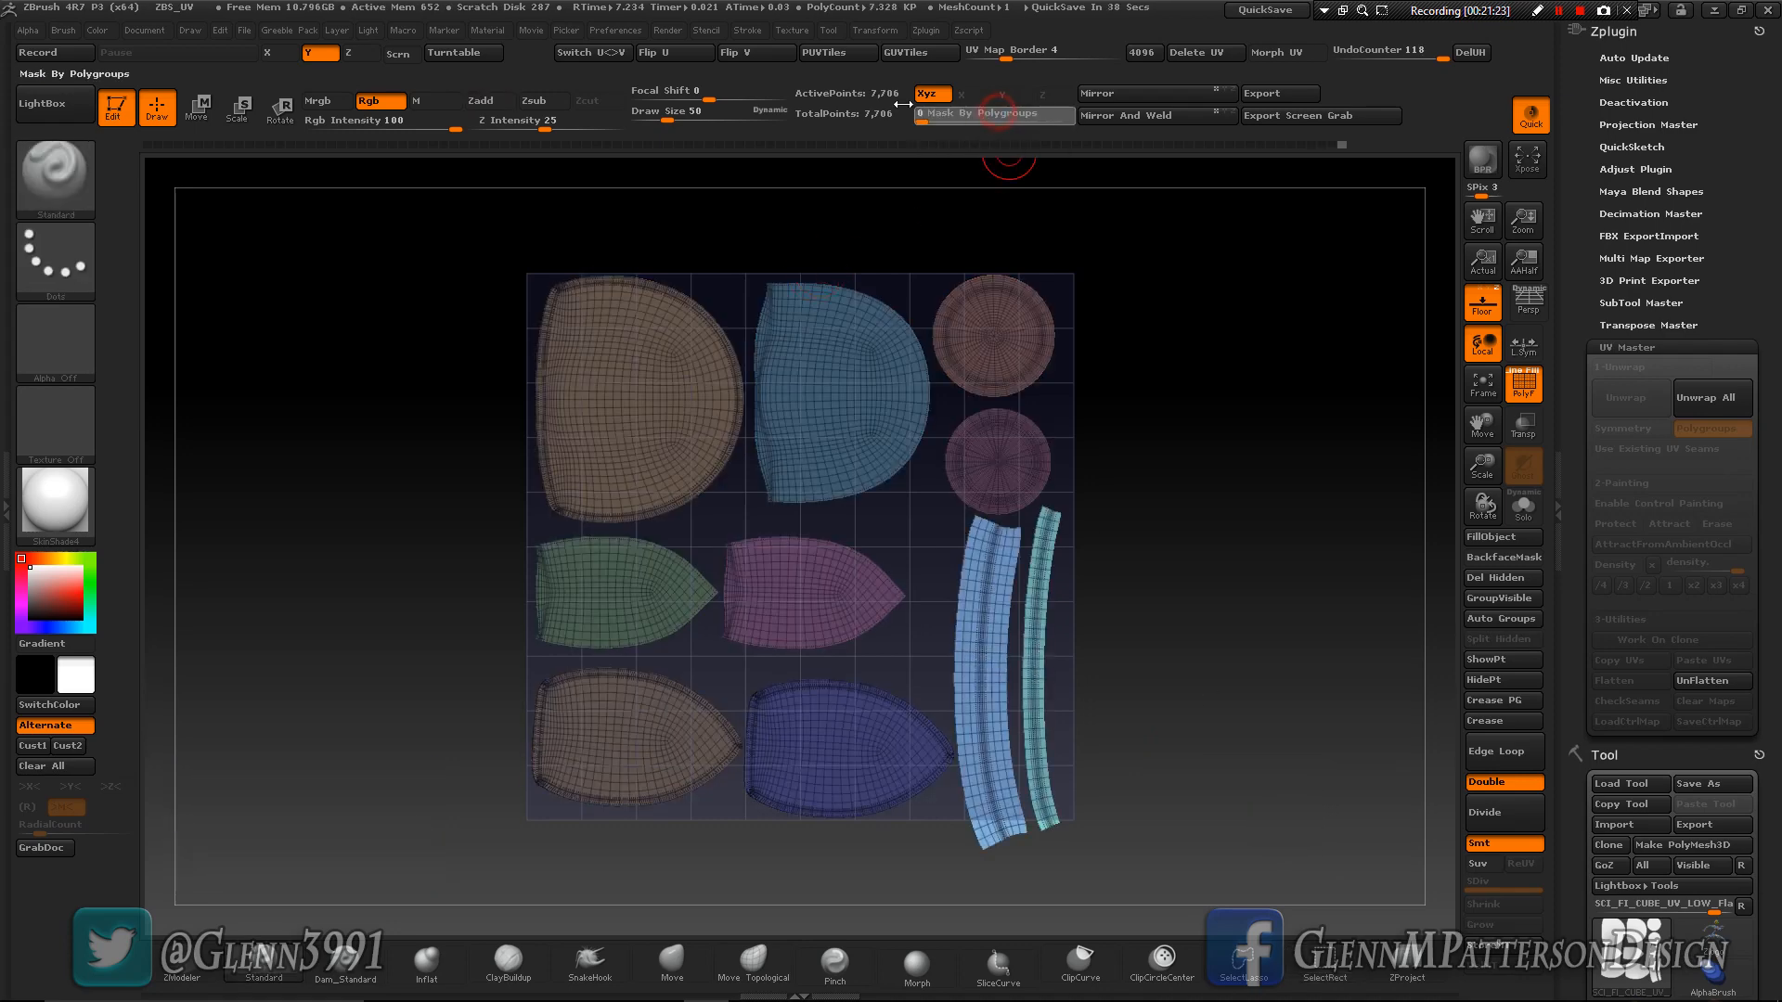
- Scale both strips down together until they fit inside the UV square, and clear the mask
{"action": "key", "text": "e"}
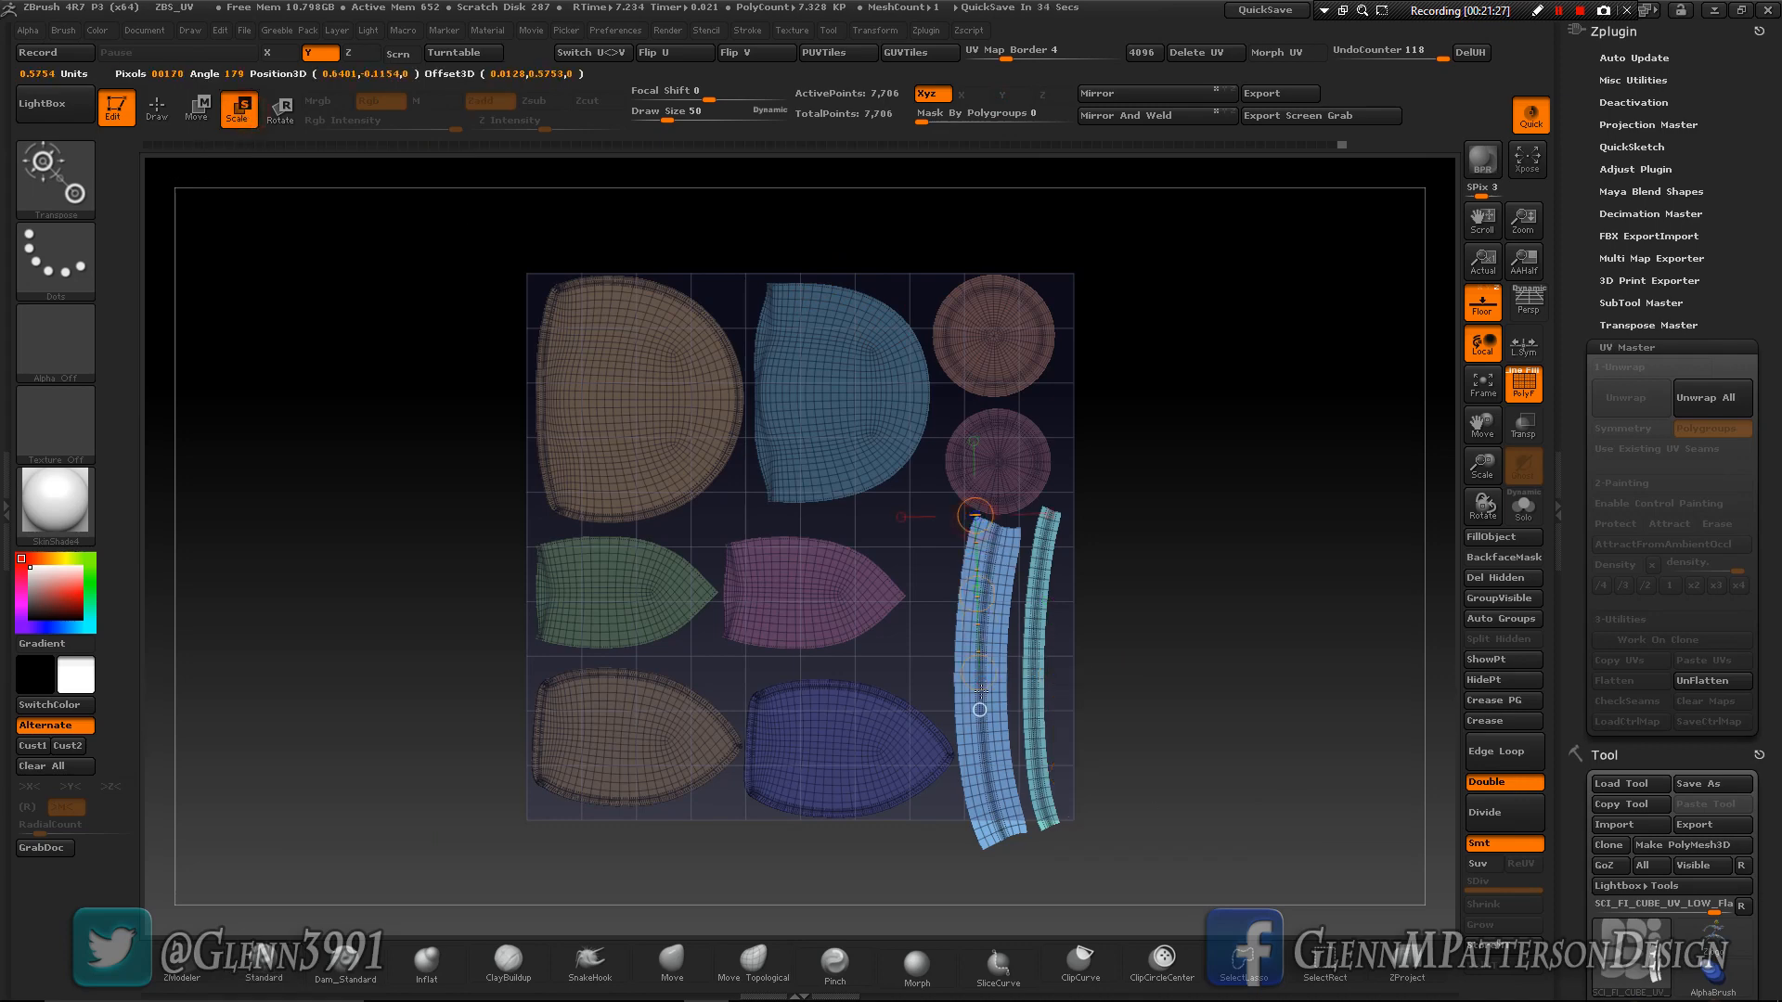
{"action": "mouse_move", "coordinate": [975, 517]}
{"action": "left_mouse_down"}
{"action": "mouse_move", "coordinate": [992, 719]}
{"action": "mouse_move", "coordinate": [986, 683]}
{"action": "left_mouse_up"}
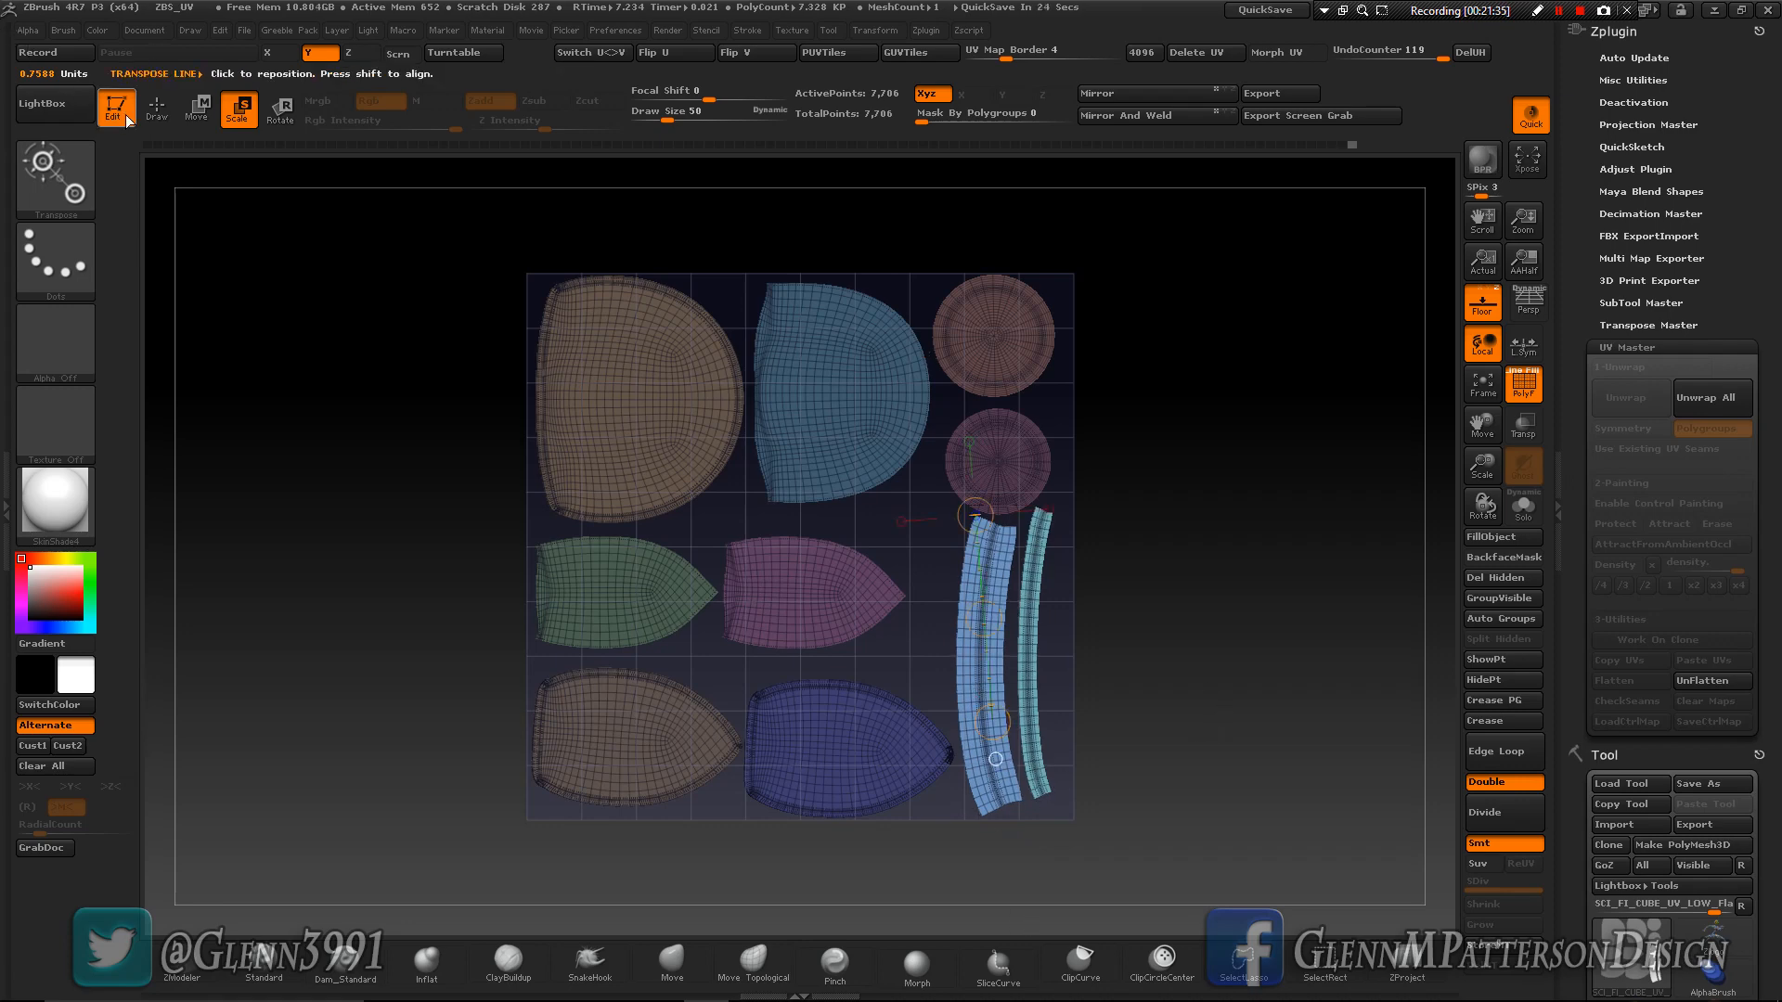
{"action": "key", "text": "q"}
{"action": "left_click", "coordinate": [367, 604], "text": "ctrl"}
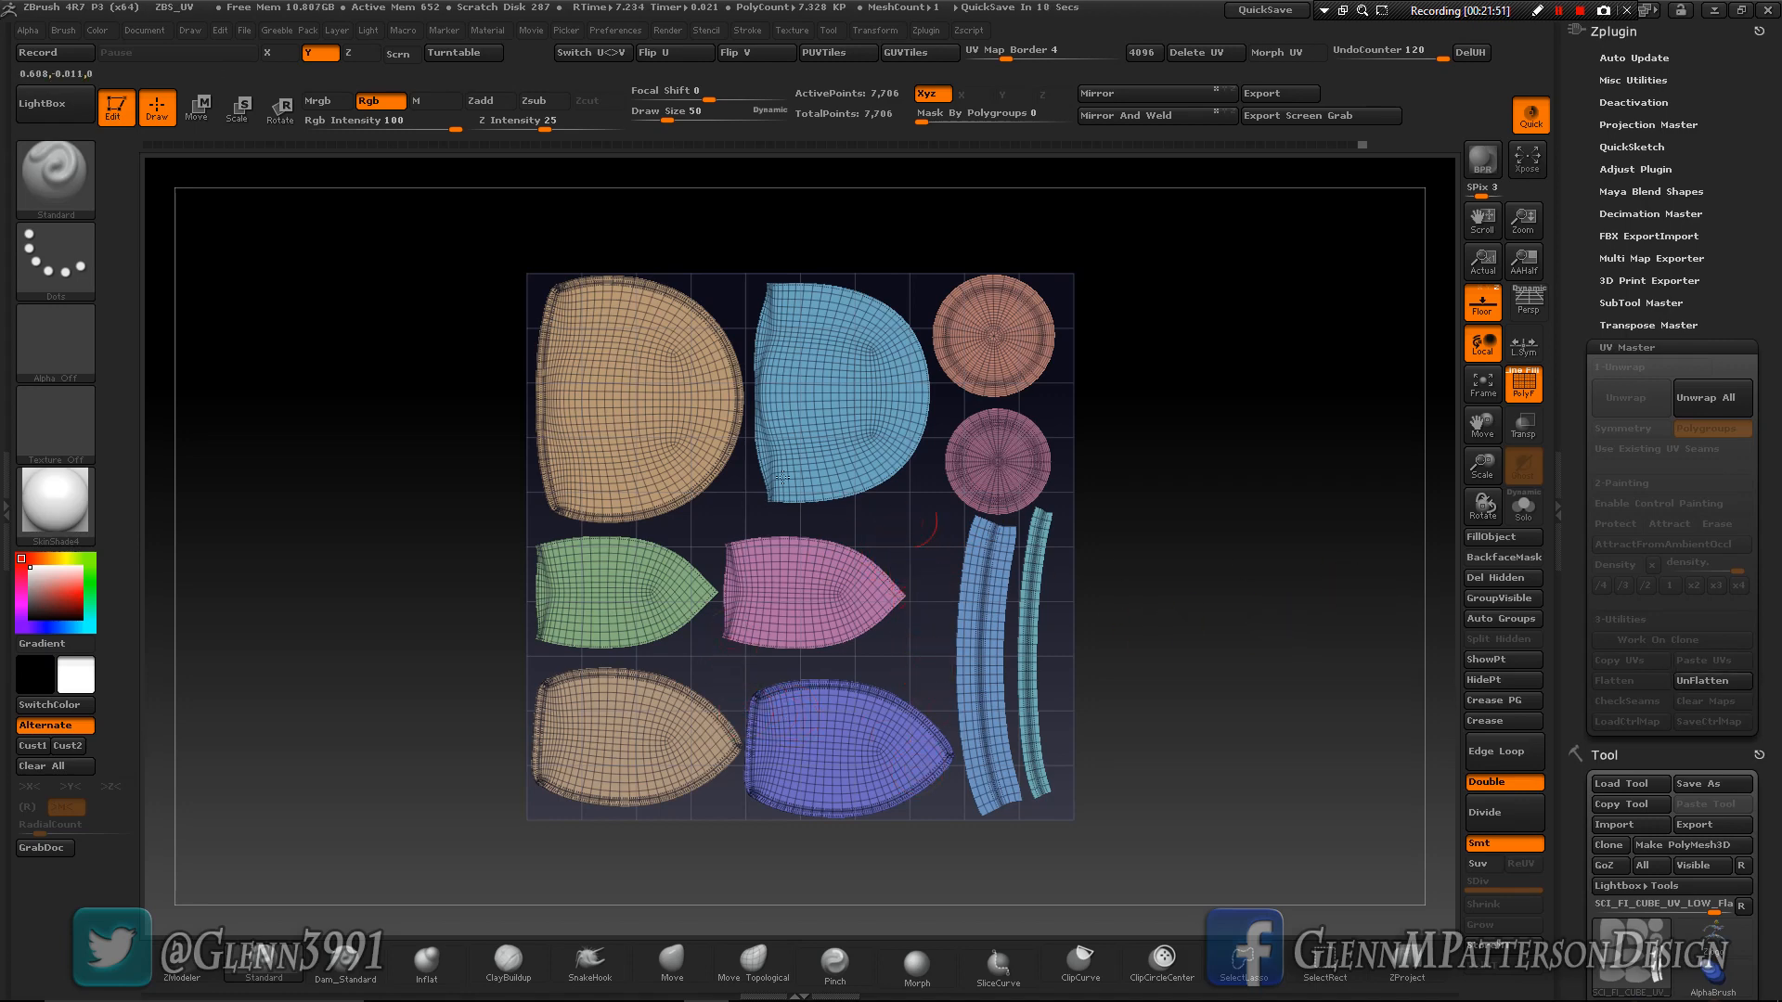
- Mask the island borders by feature with only Border enabled, turning Groups and Crease off
{"action": "left_click_drag", "start_coordinate": [1777, 867], "coordinate": [1777, 675]}
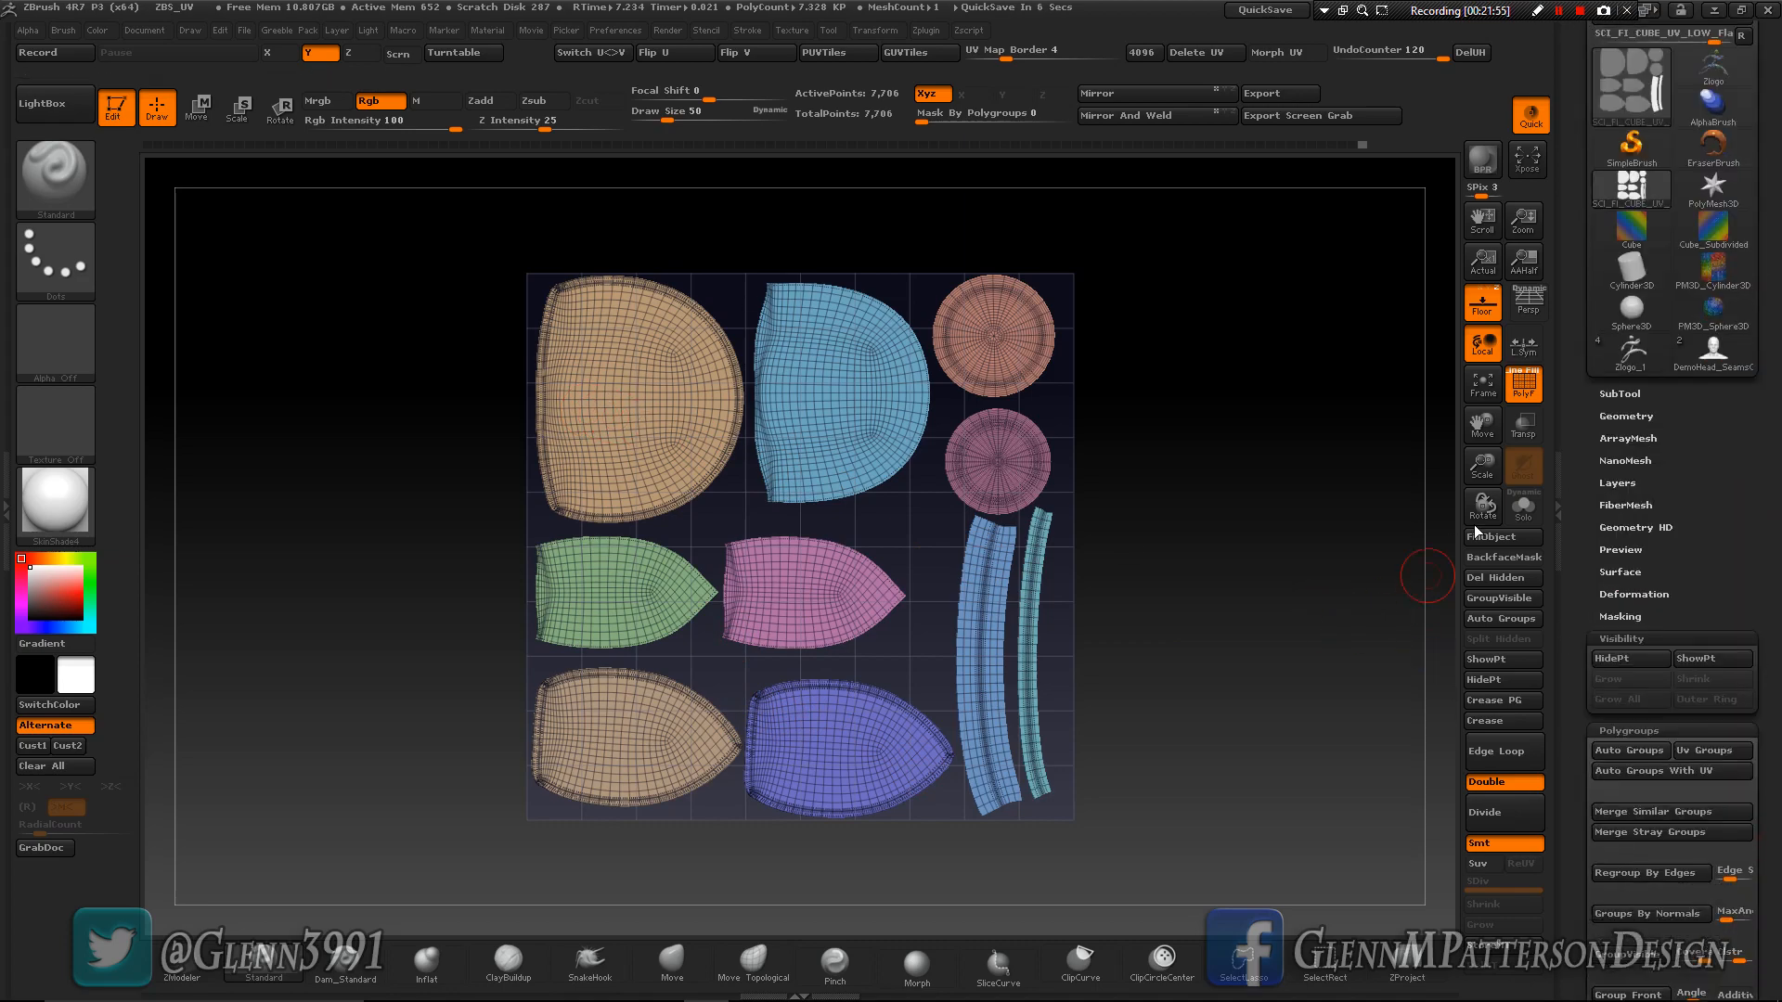
{"action": "left_click_drag", "start_coordinate": [1482, 464], "coordinate": [1508, 534]}
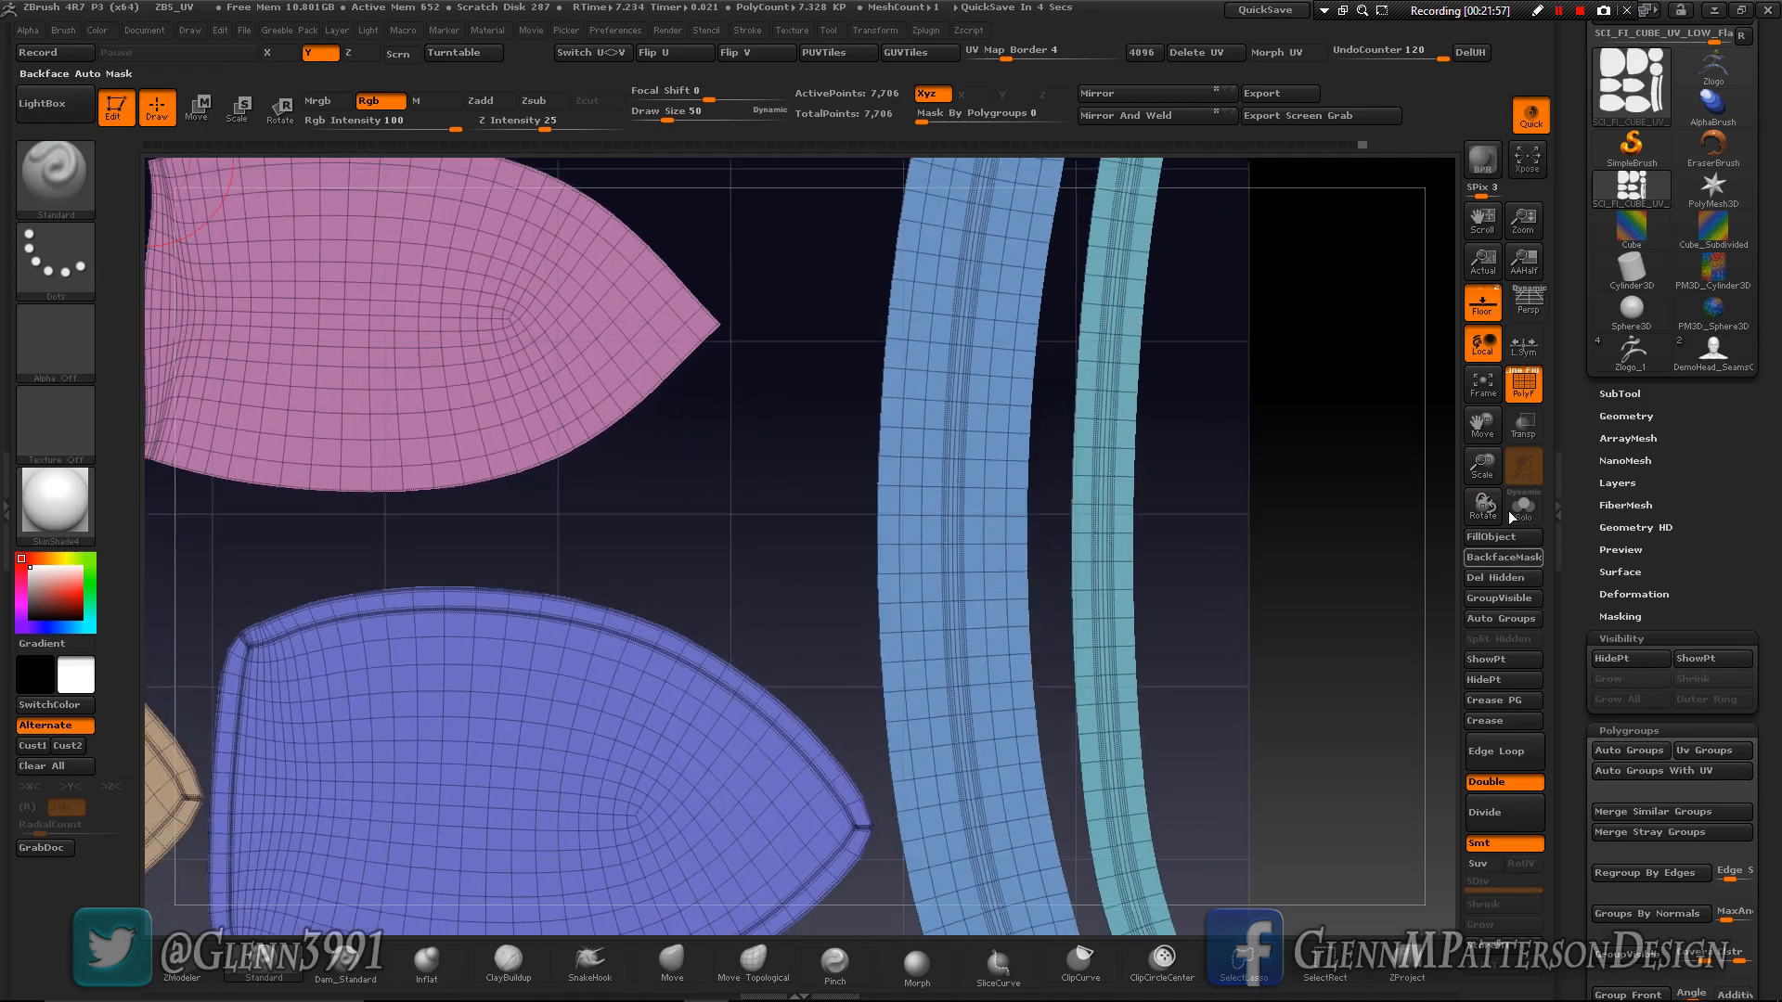
{"action": "left_click_drag", "start_coordinate": [1484, 426], "coordinate": [1748, 273]}
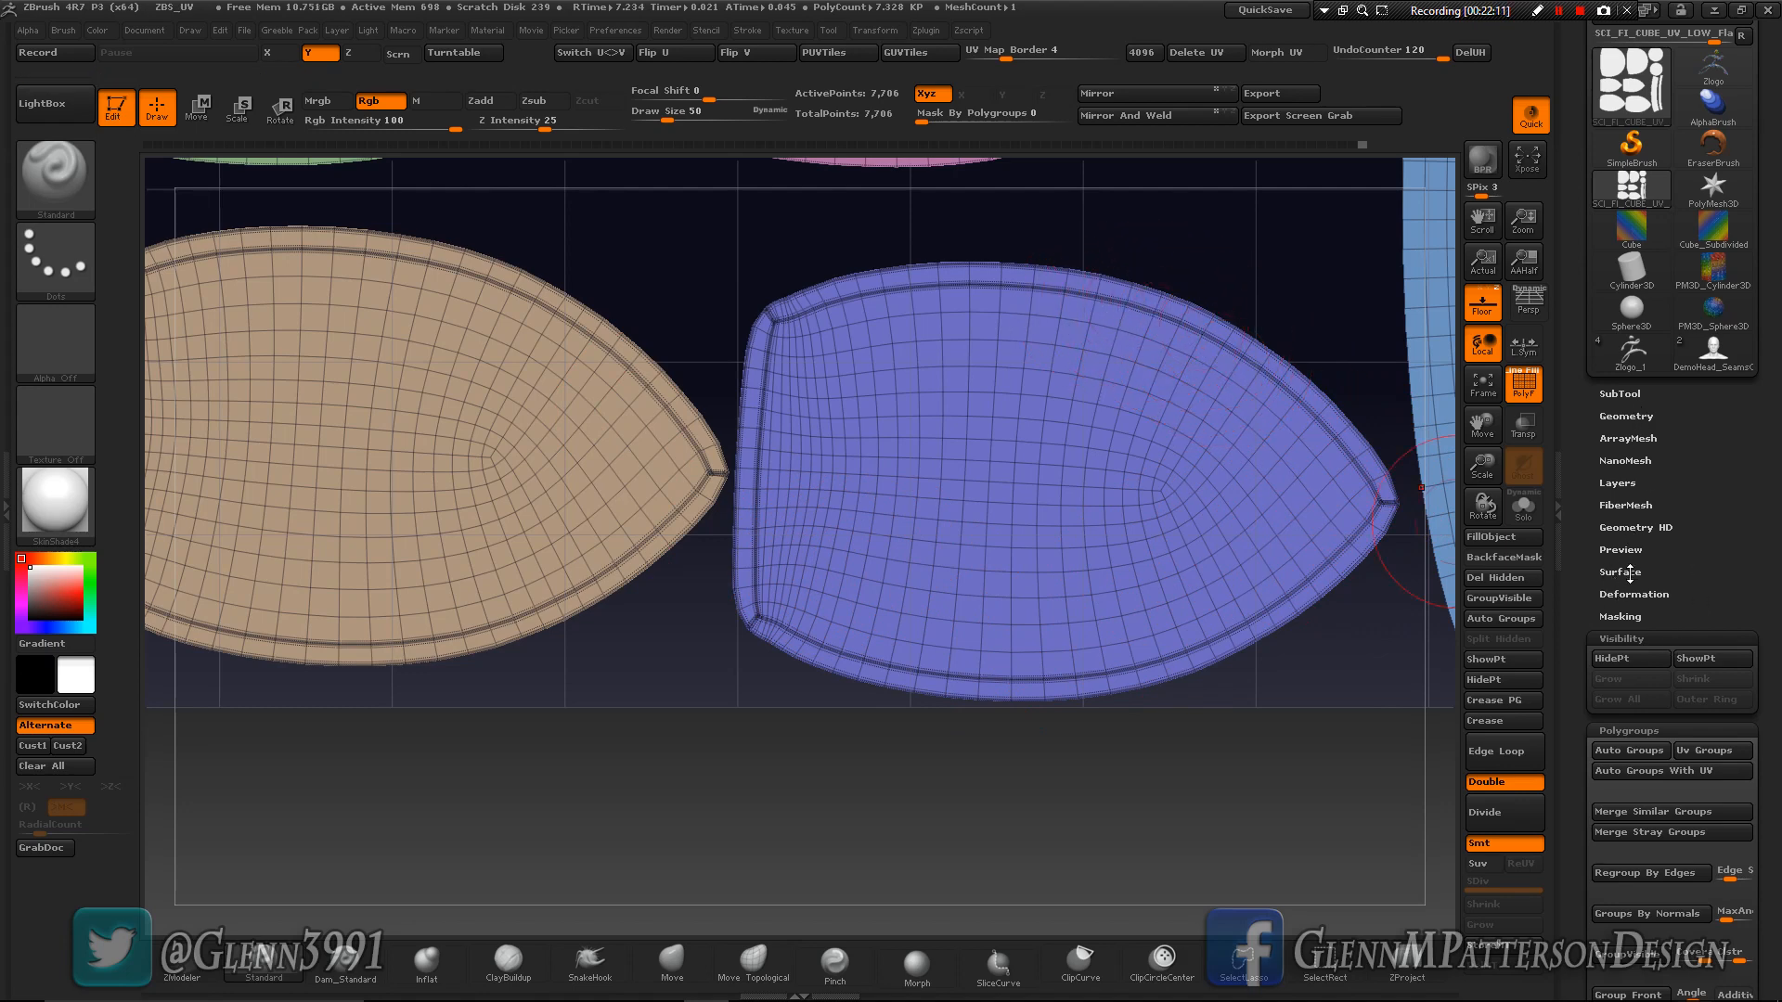
{"action": "left_click", "coordinate": [1611, 617]}
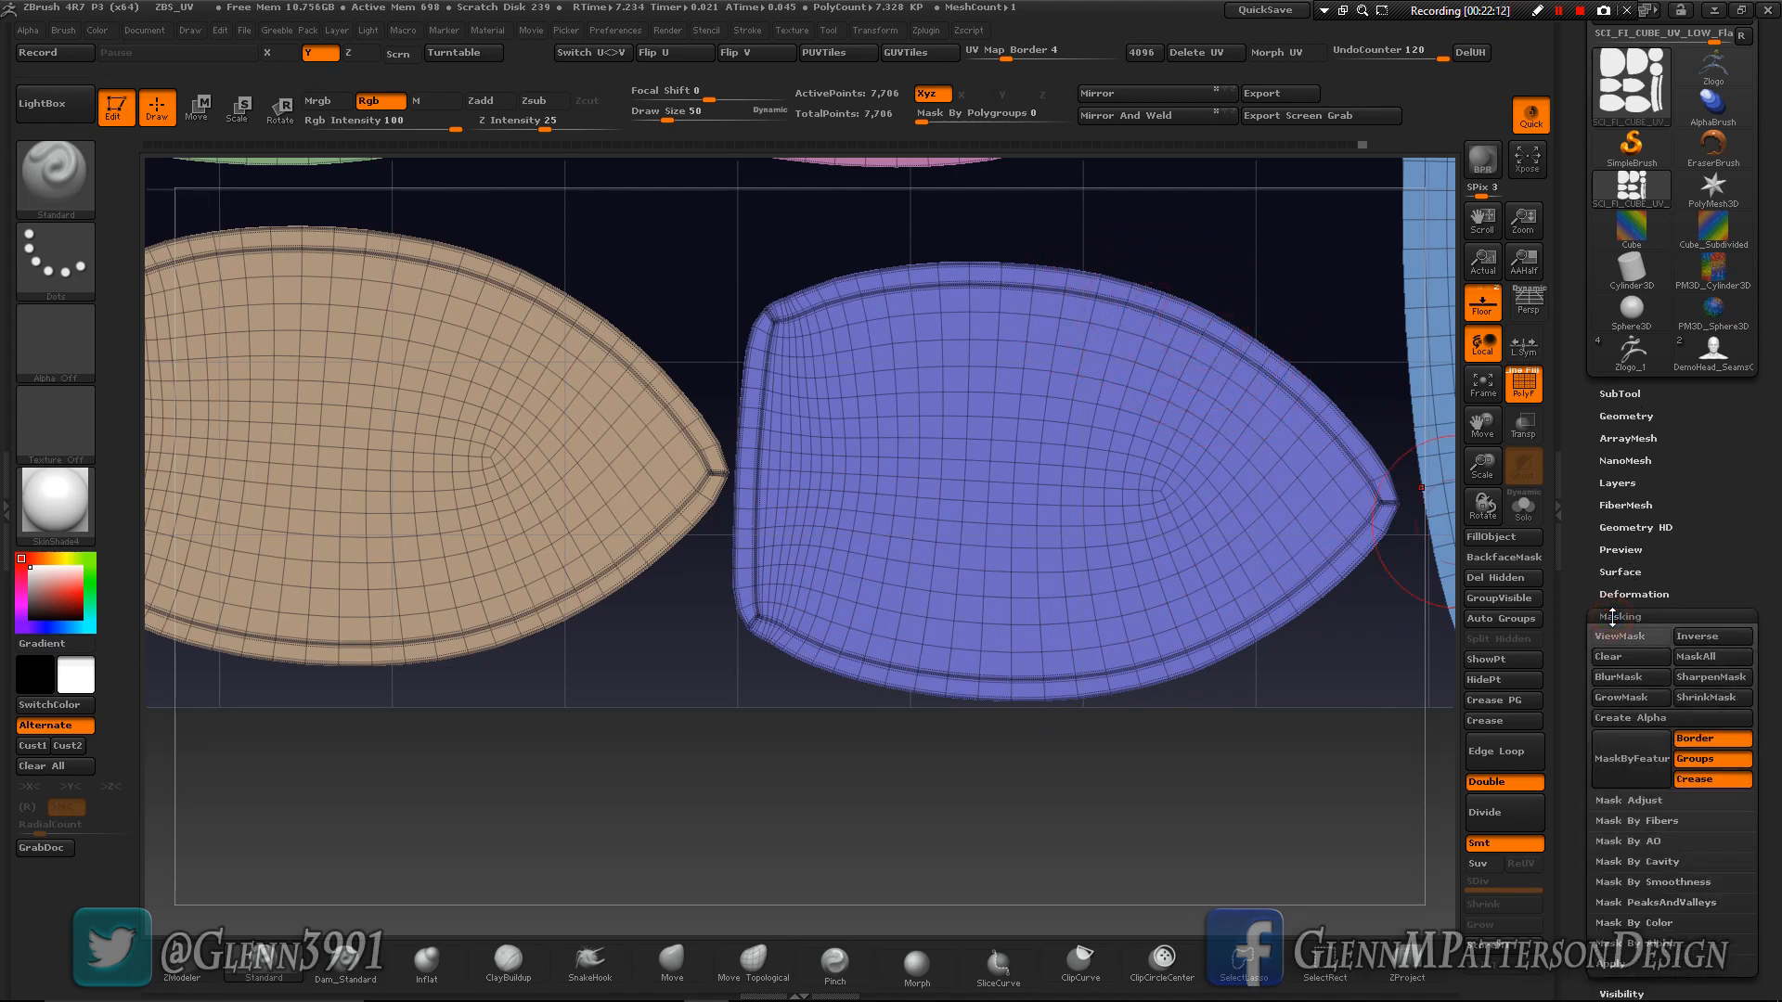
{"action": "left_click", "coordinate": [1704, 763]}
{"action": "left_click", "coordinate": [1685, 782]}
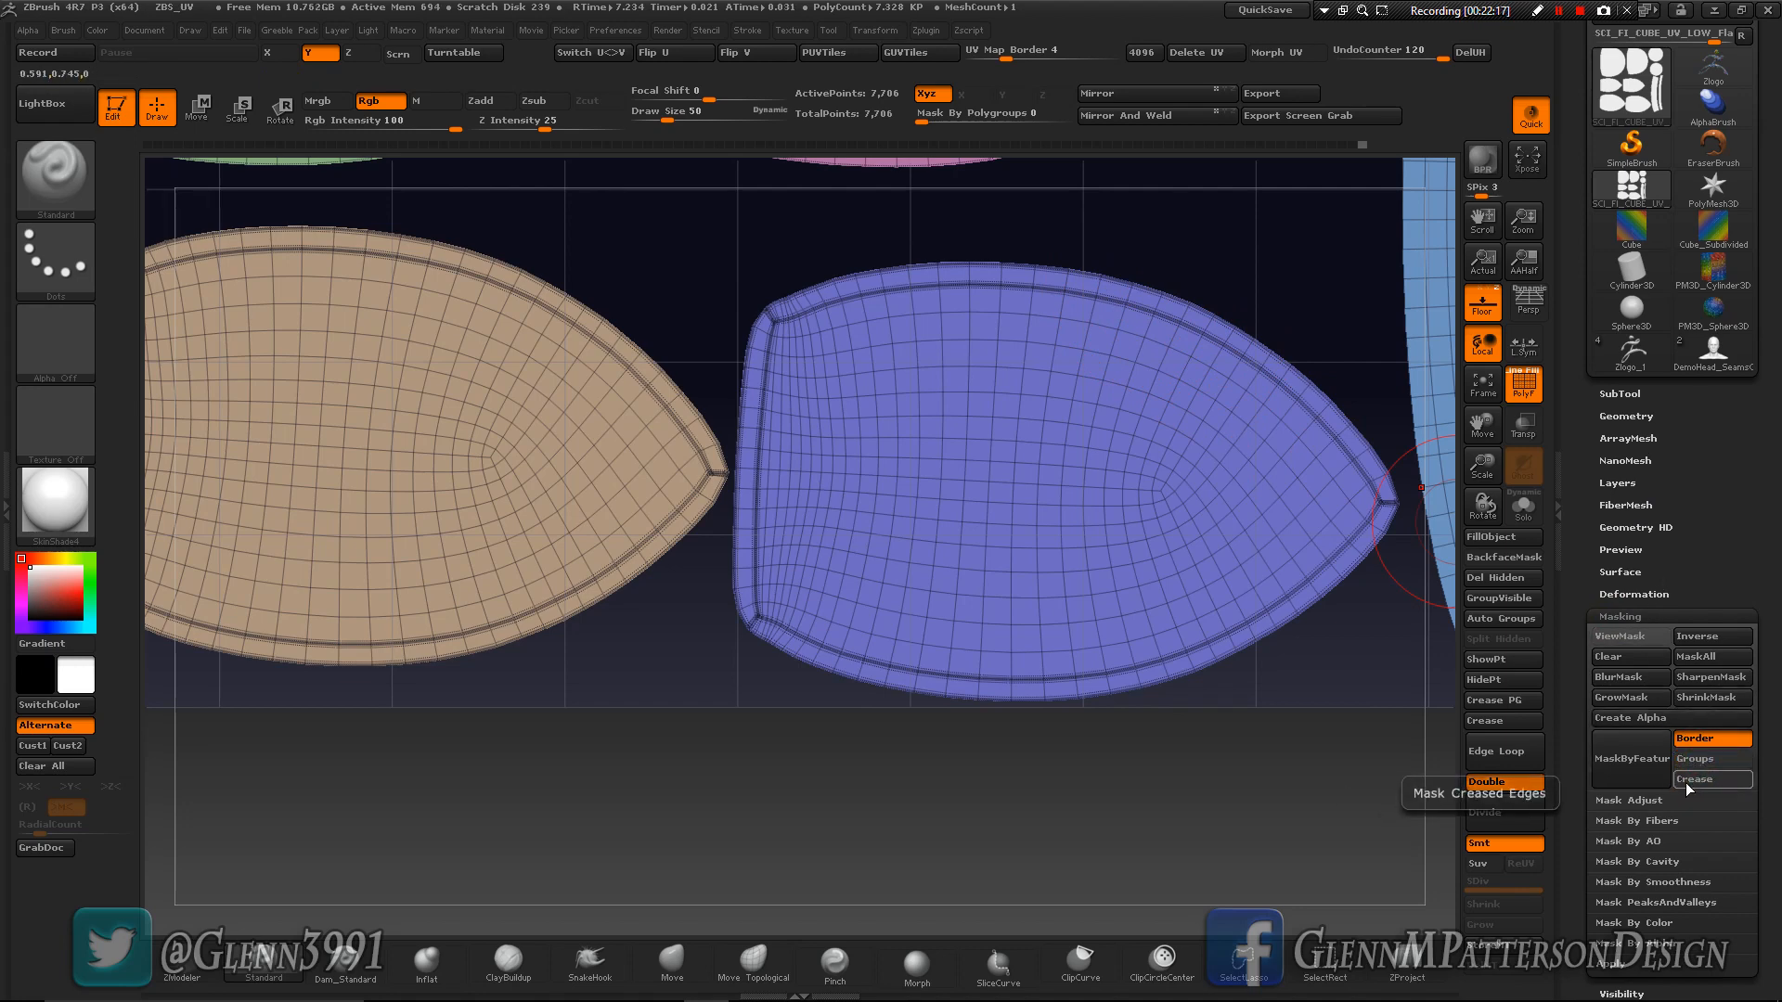
{"action": "left_click", "coordinate": [1639, 768]}
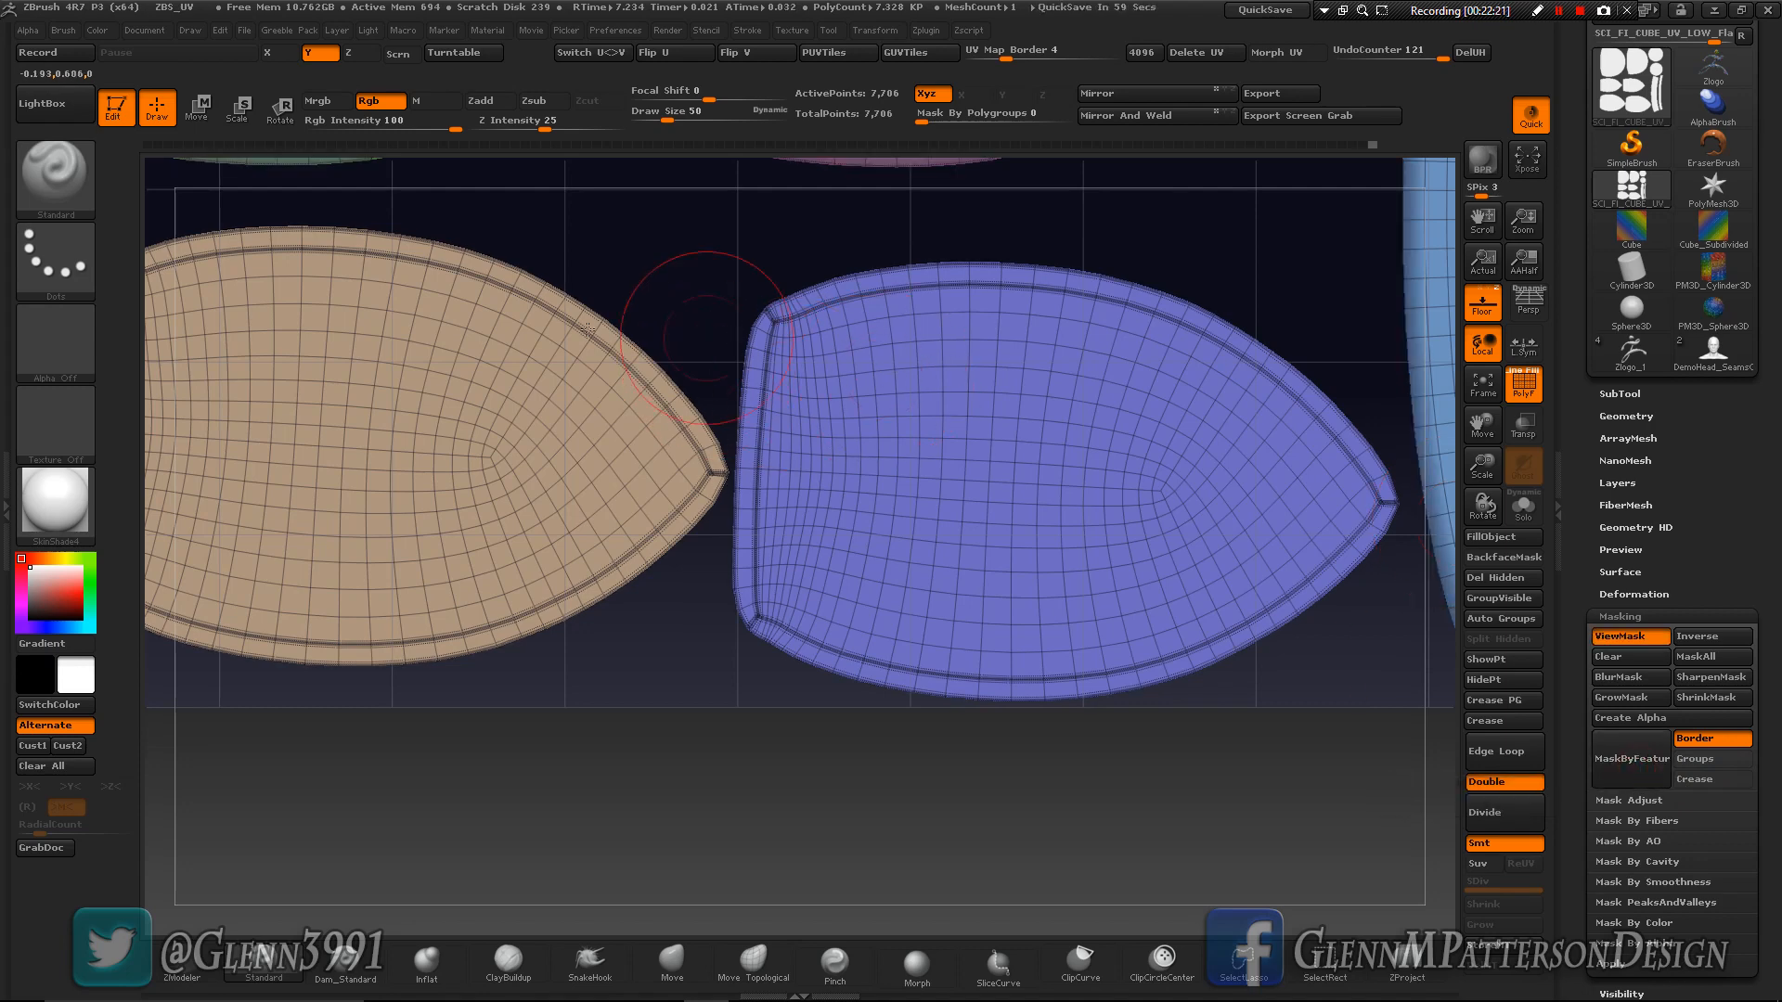
- Invert the border mask to cover the island interiors and clear it from all islands
{"action": "key", "text": "ctrl"}
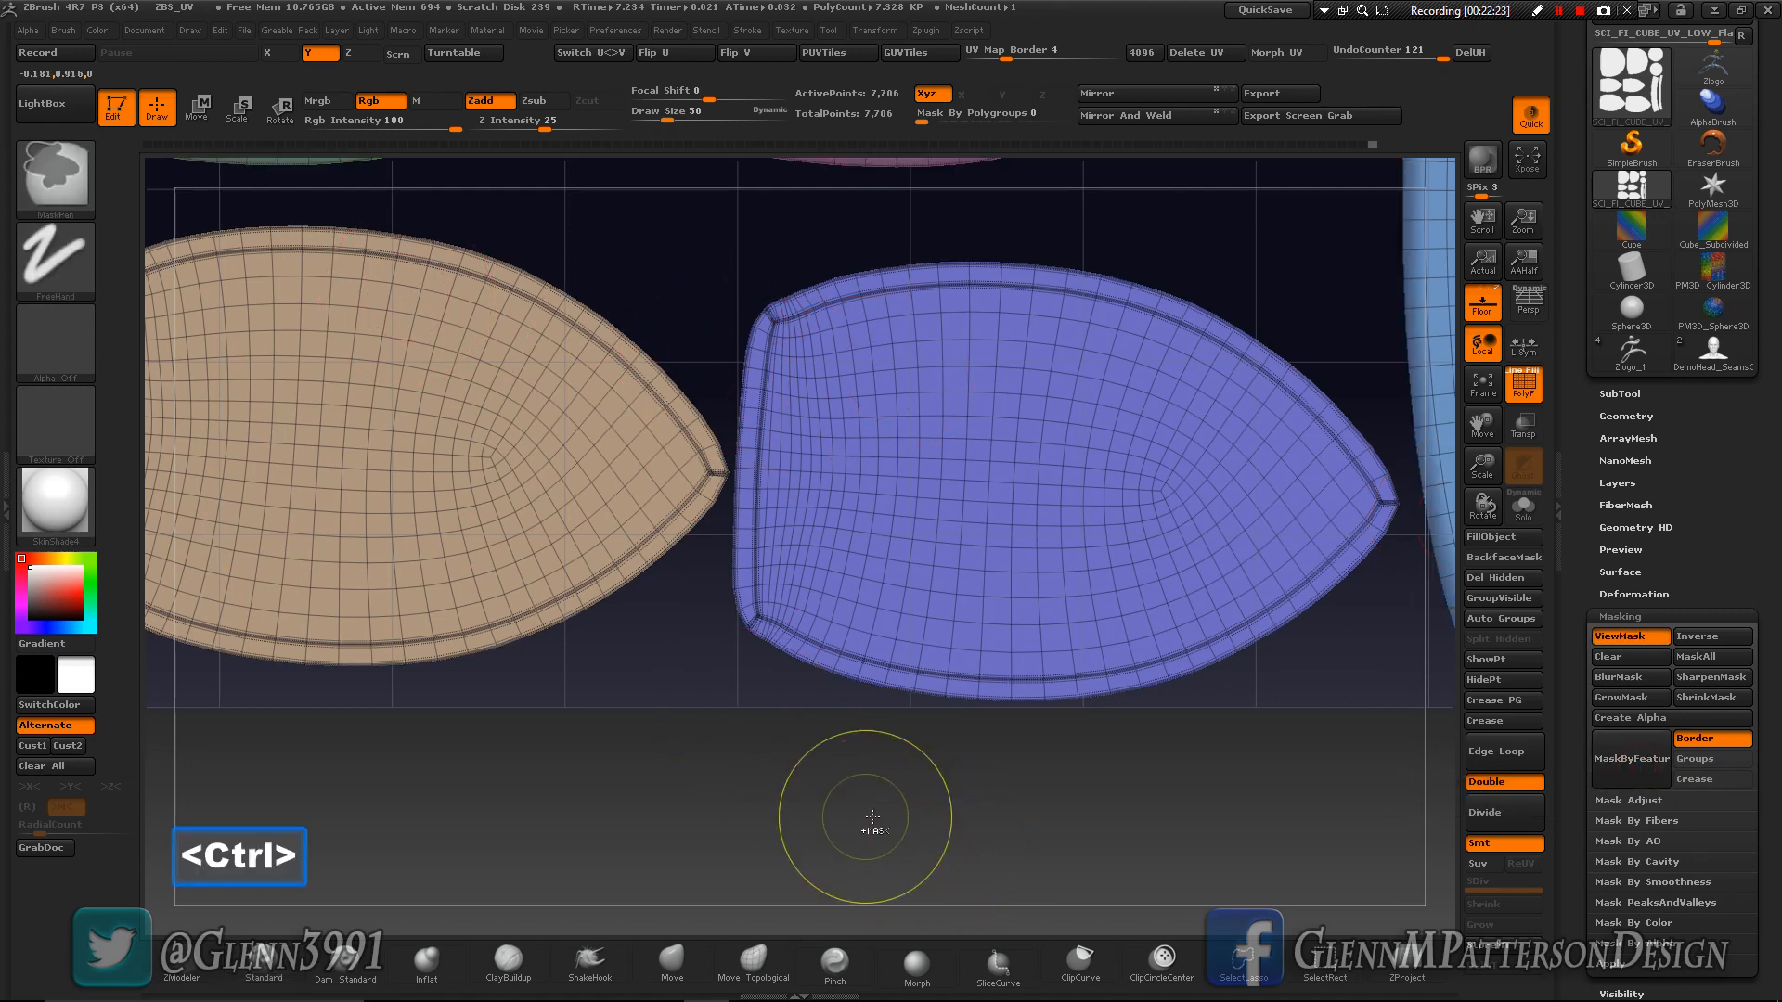
{"action": "left_click", "coordinate": [888, 814], "text": "ctrl"}
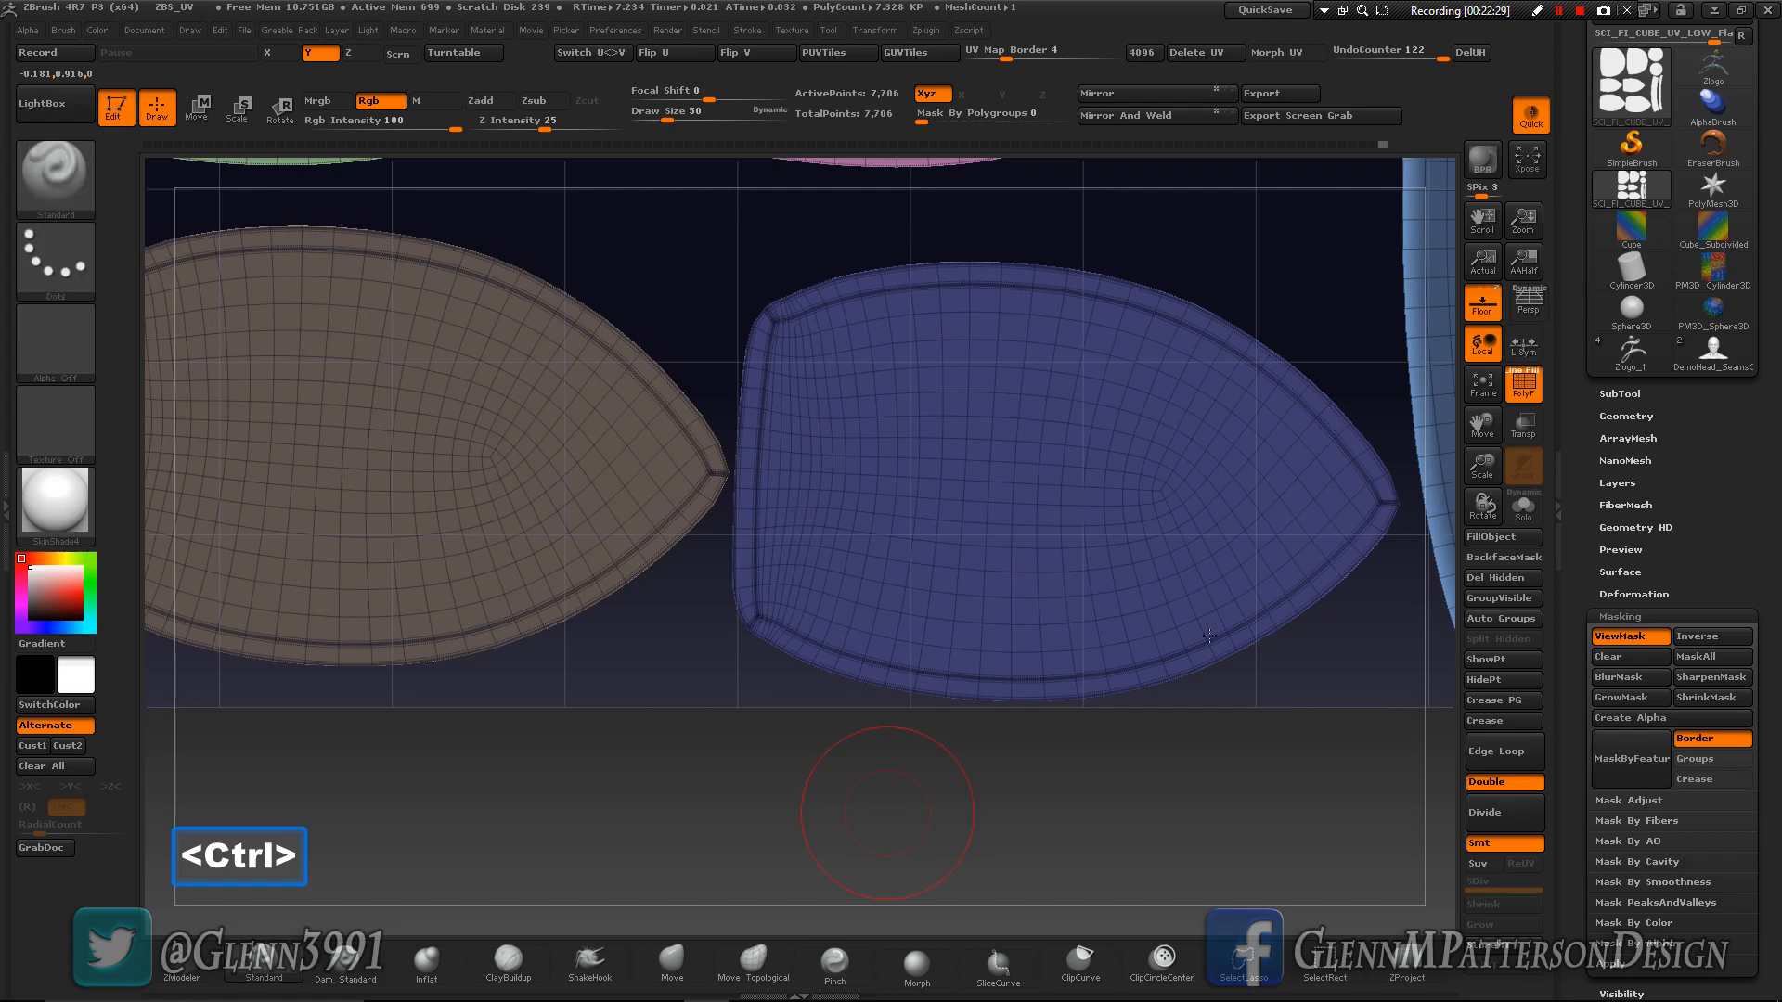
{"action": "left_click_drag", "start_coordinate": [1487, 467], "coordinate": [1366, 497]}
{"action": "left_click_drag", "start_coordinate": [829, 774], "coordinate": [1086, 873], "text": "ctrl"}
- Try masking the borders by feature again, clearing and inverting the mask, and clear all masking from the islands
{"action": "left_click", "coordinate": [1639, 767]}
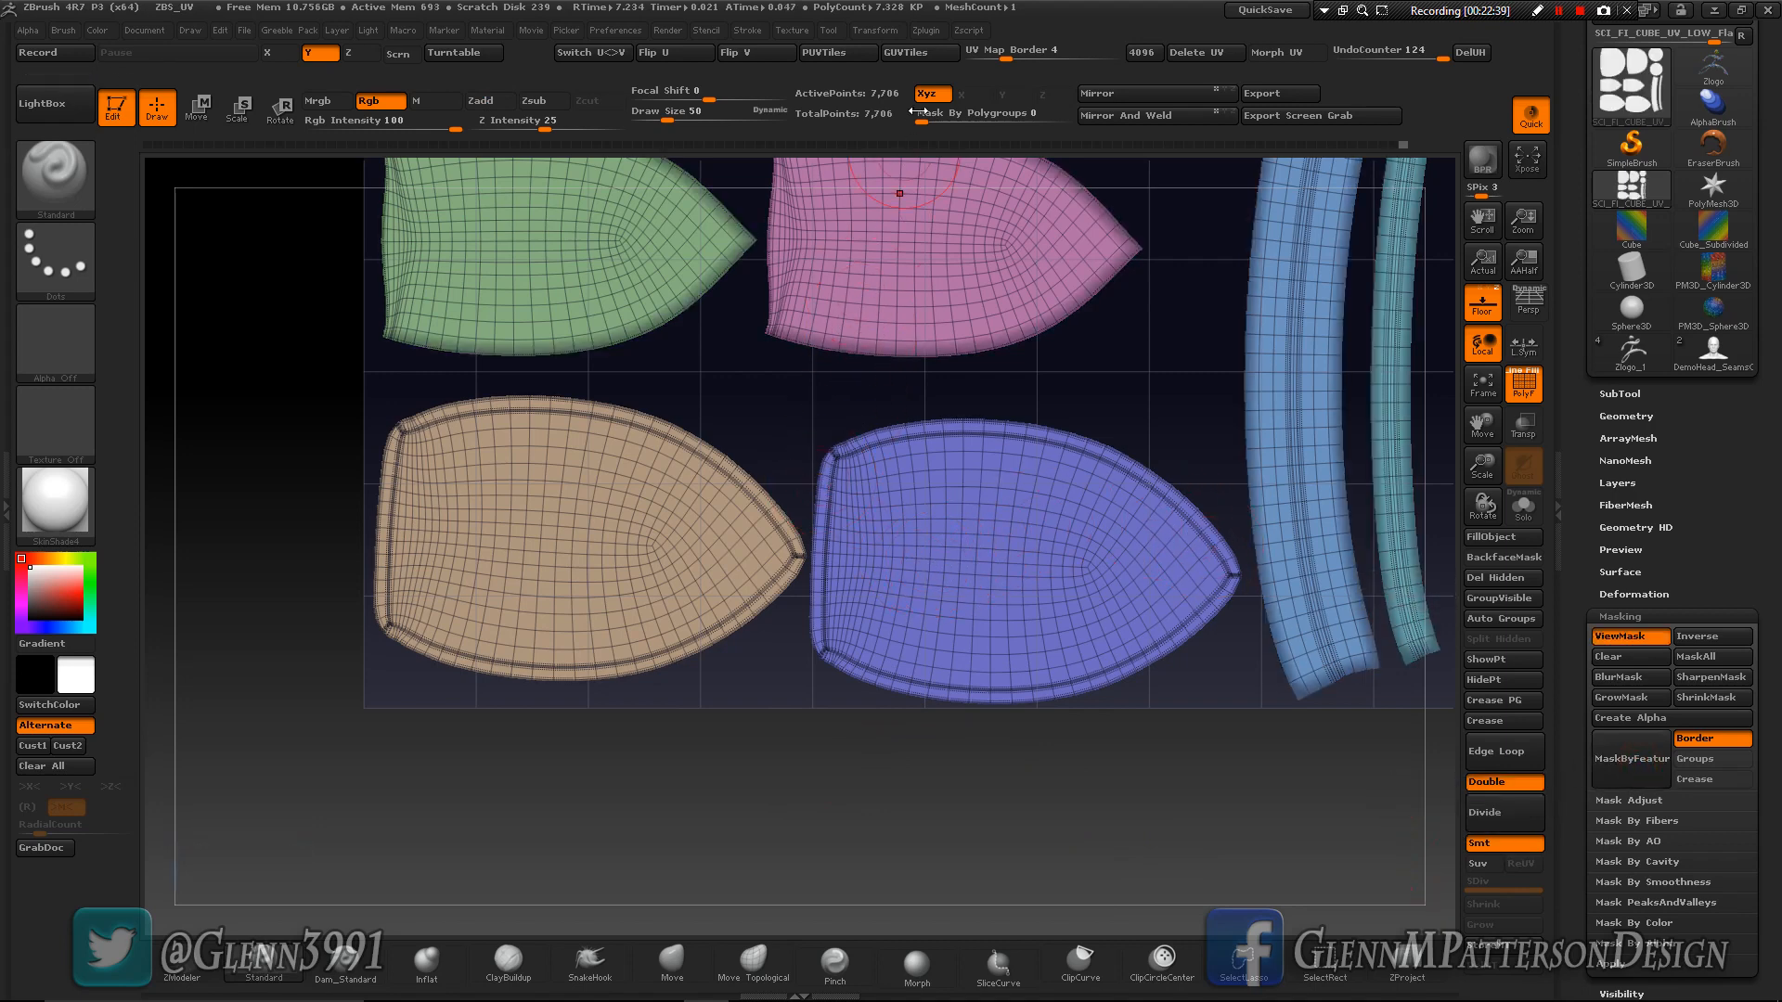
{"action": "left_click_drag", "start_coordinate": [1027, 831], "coordinate": [1123, 854], "text": "ctrl"}
{"action": "left_click", "coordinate": [1123, 854], "text": "ctrl"}
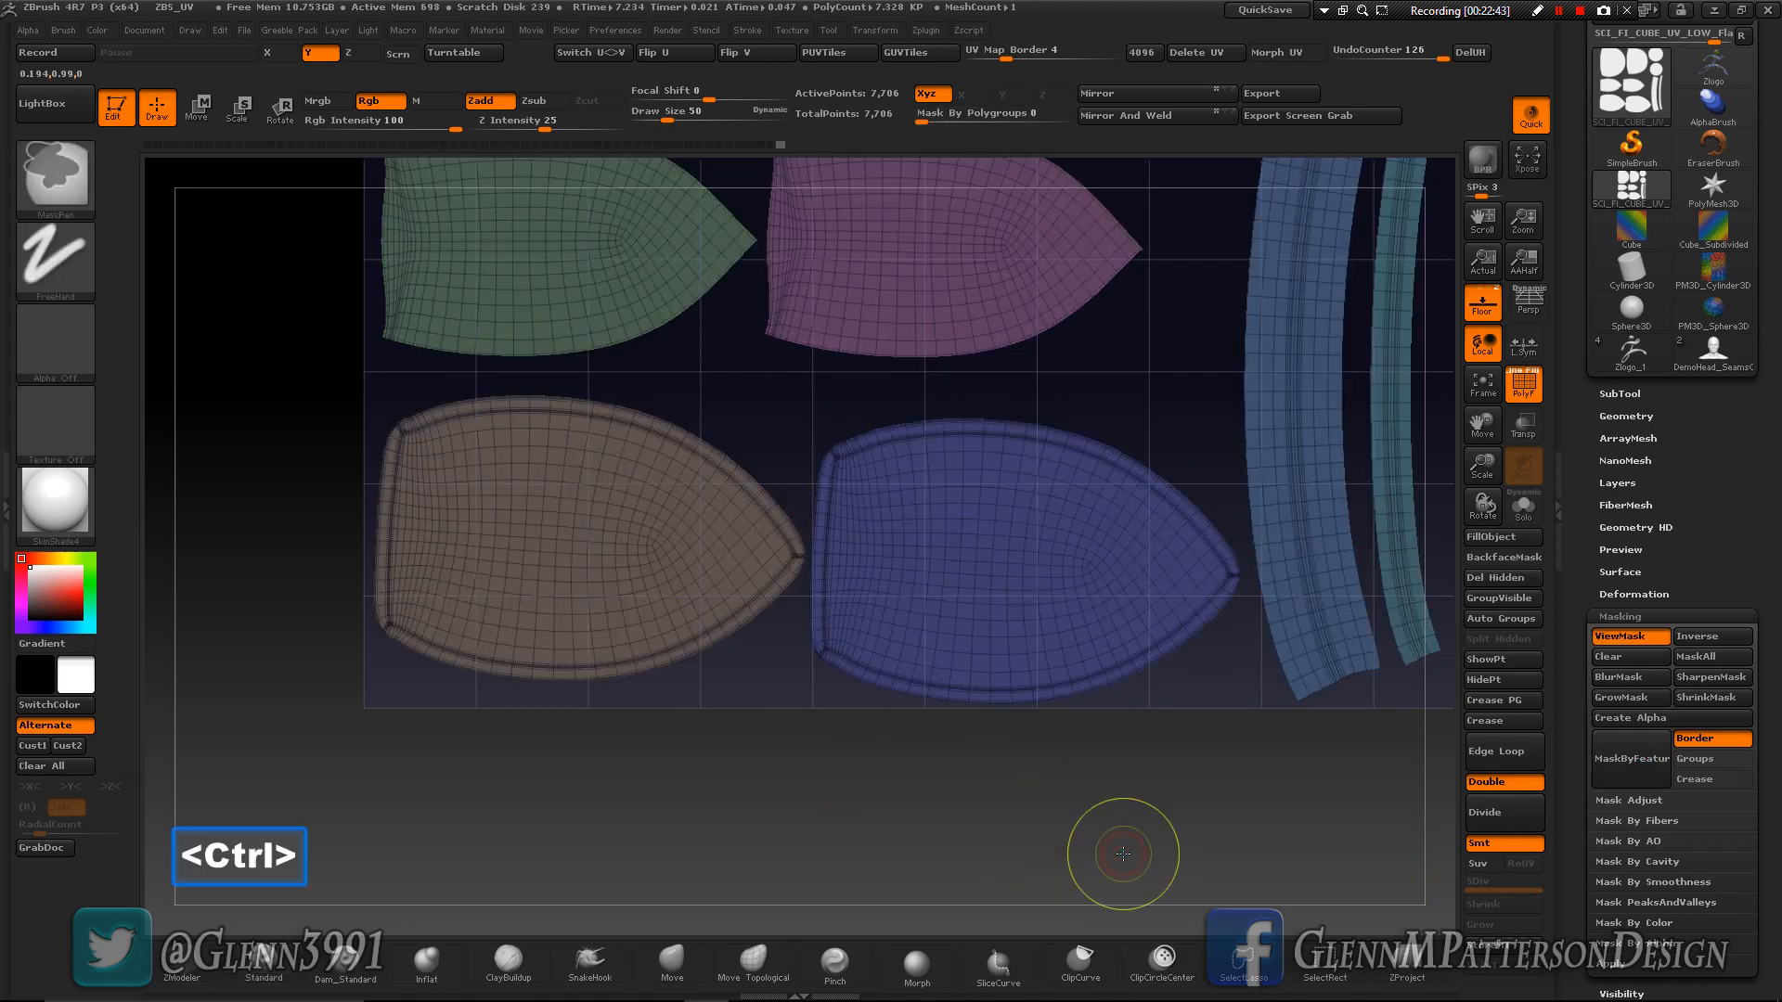
{"action": "left_click", "coordinate": [1624, 761]}
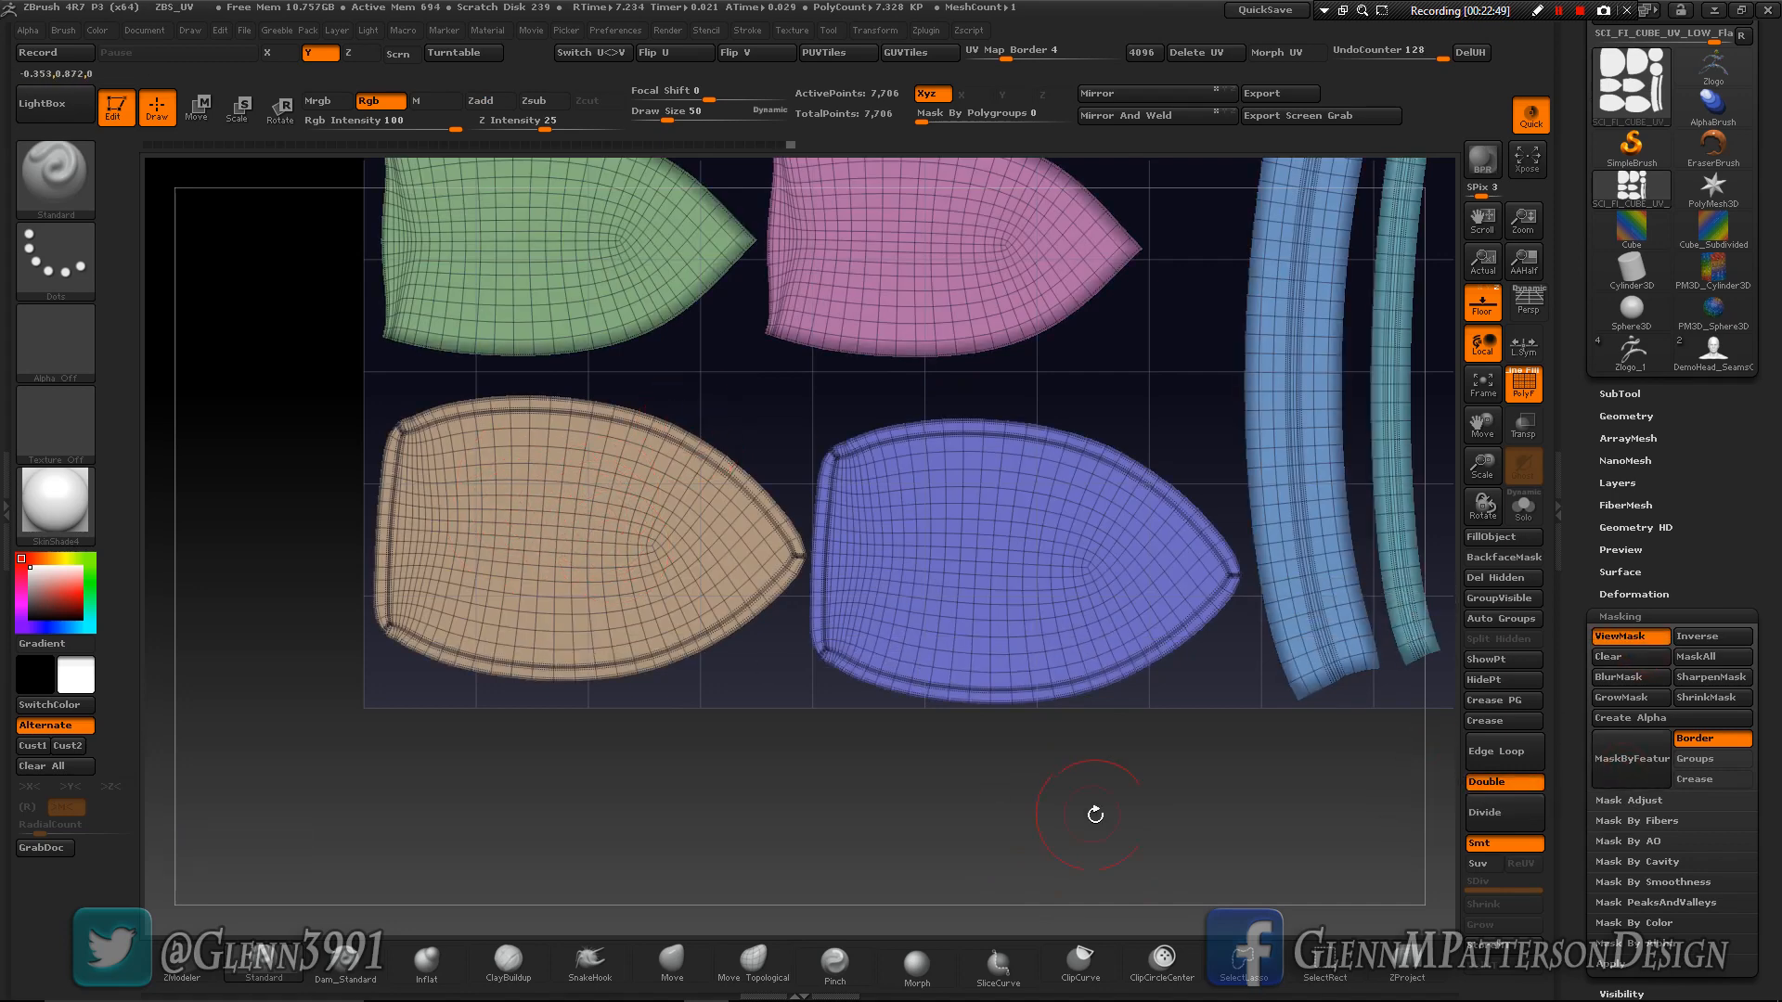
{"action": "left_click_drag", "start_coordinate": [1113, 807], "coordinate": [1025, 830], "text": "ctrl"}
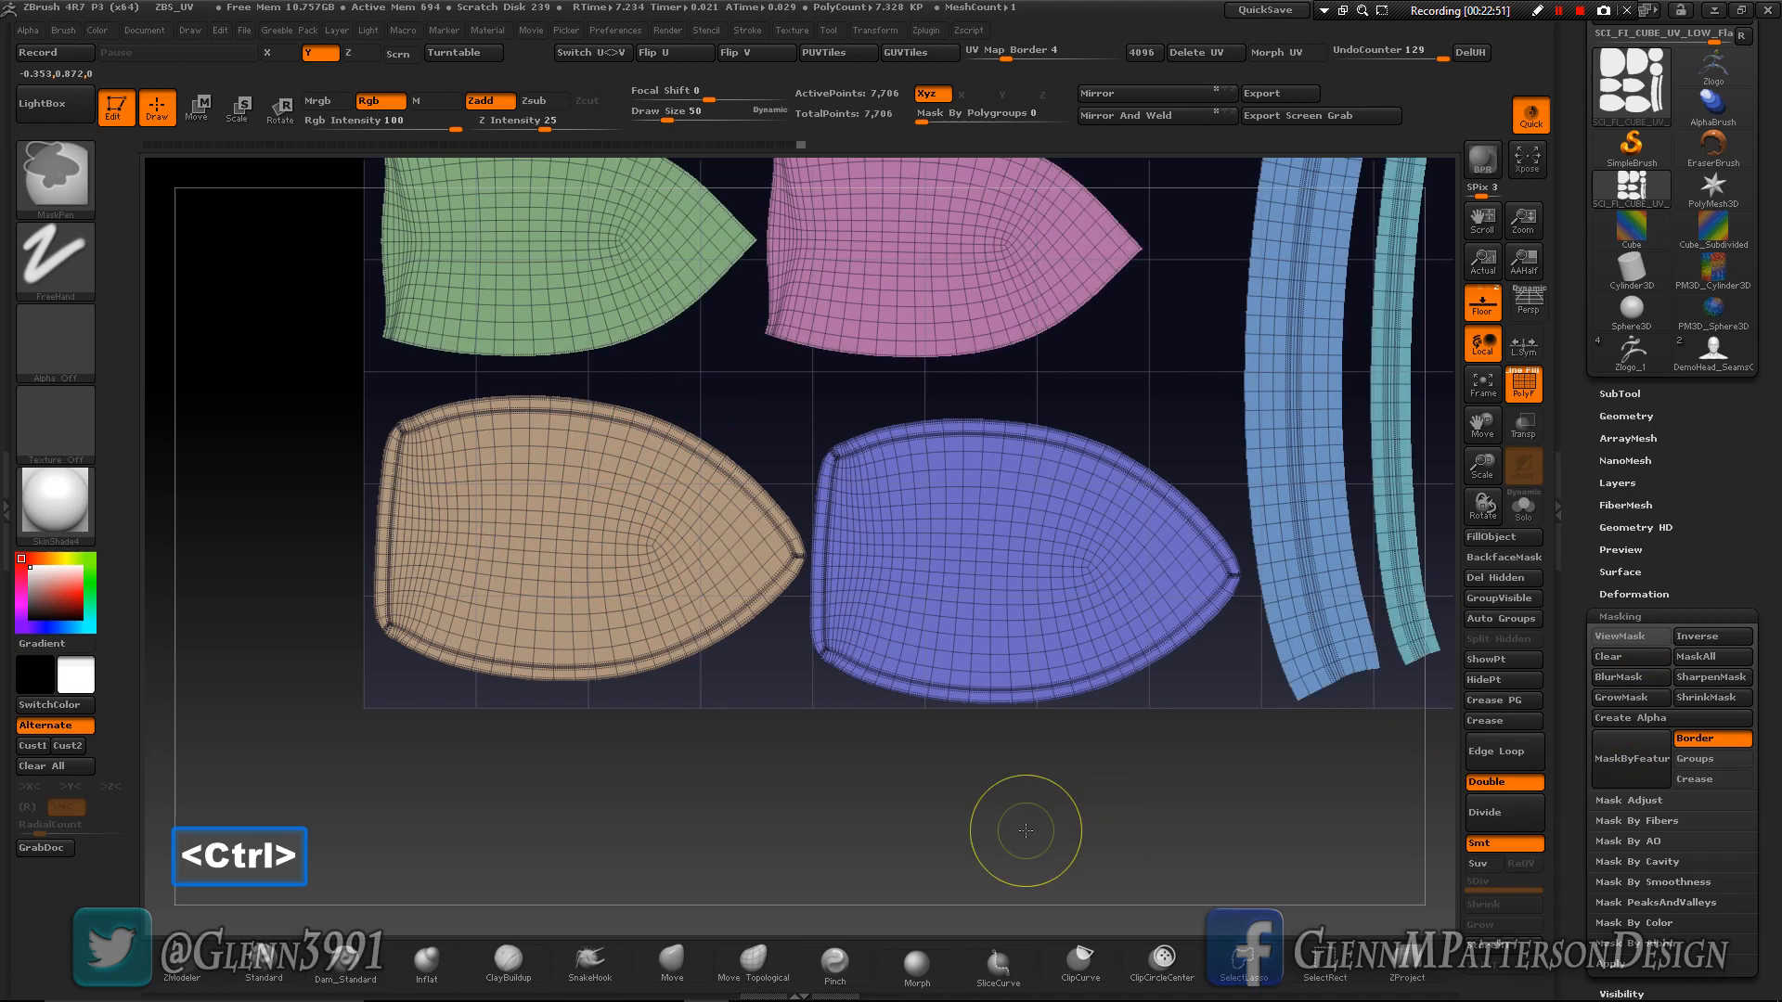
- Reapply the border feature mask and invert it twice, leaving the island borders masked and the interiors free
{"action": "left_click", "coordinate": [1635, 776]}
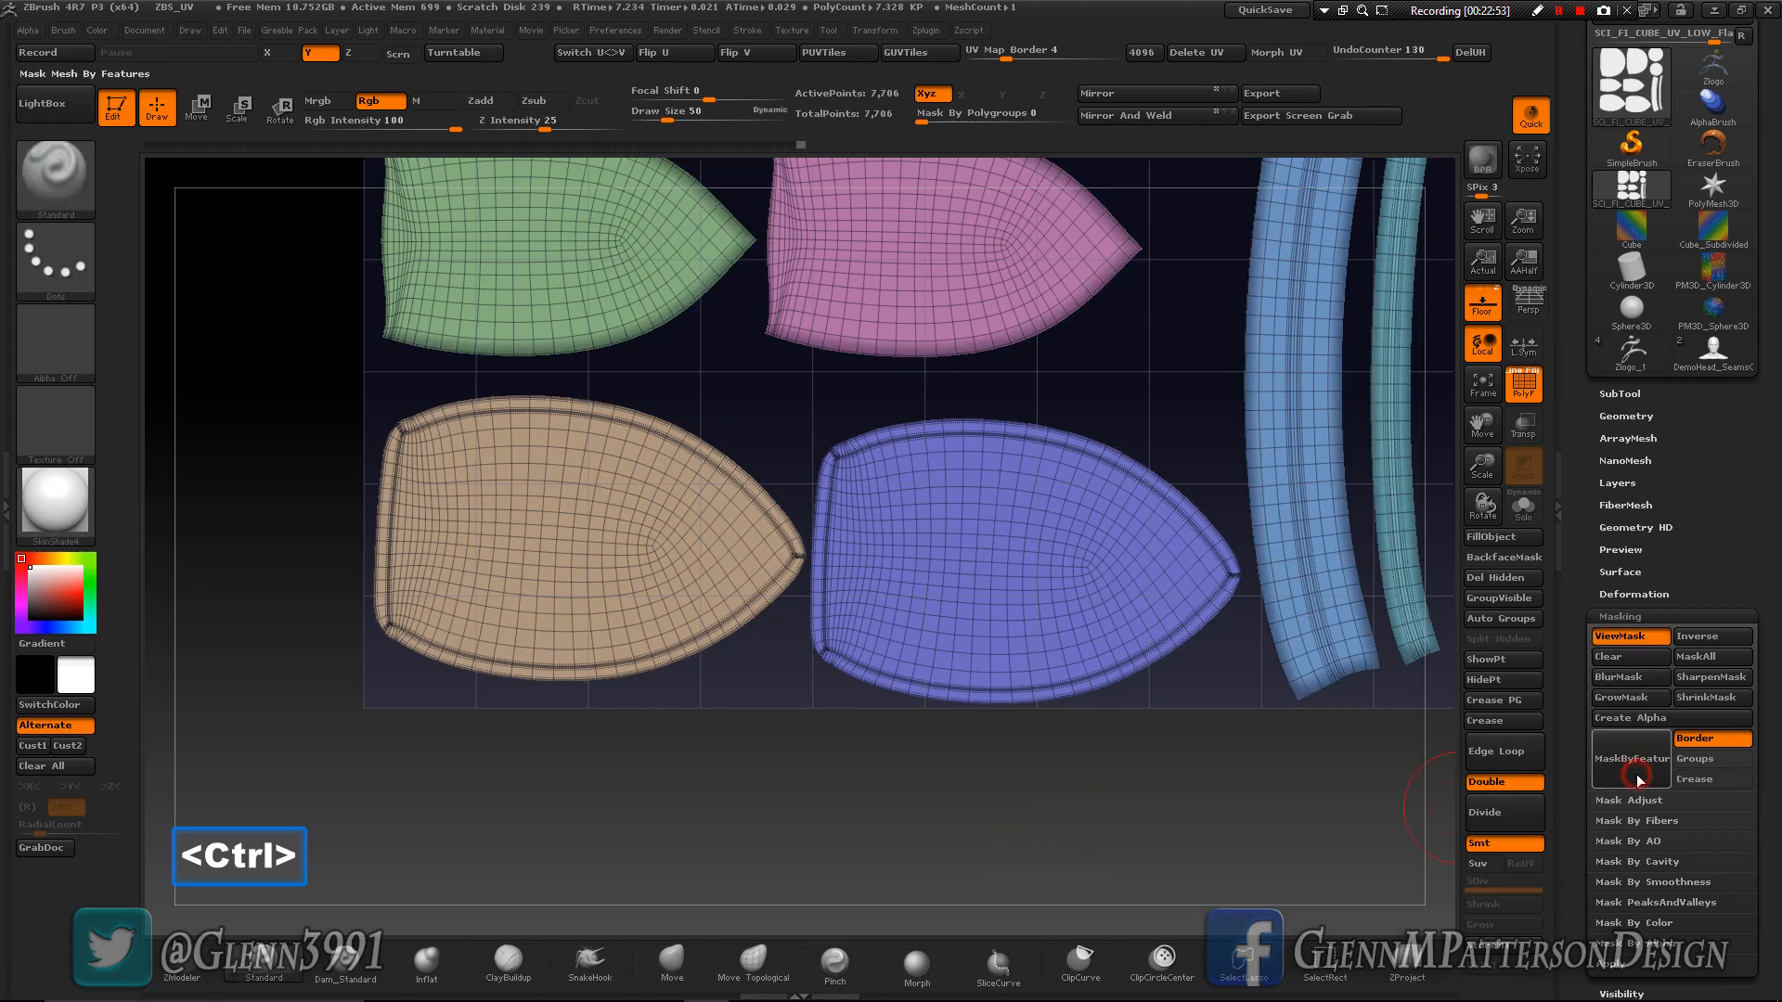
{"action": "left_click", "coordinate": [1202, 810], "text": "ctrl"}
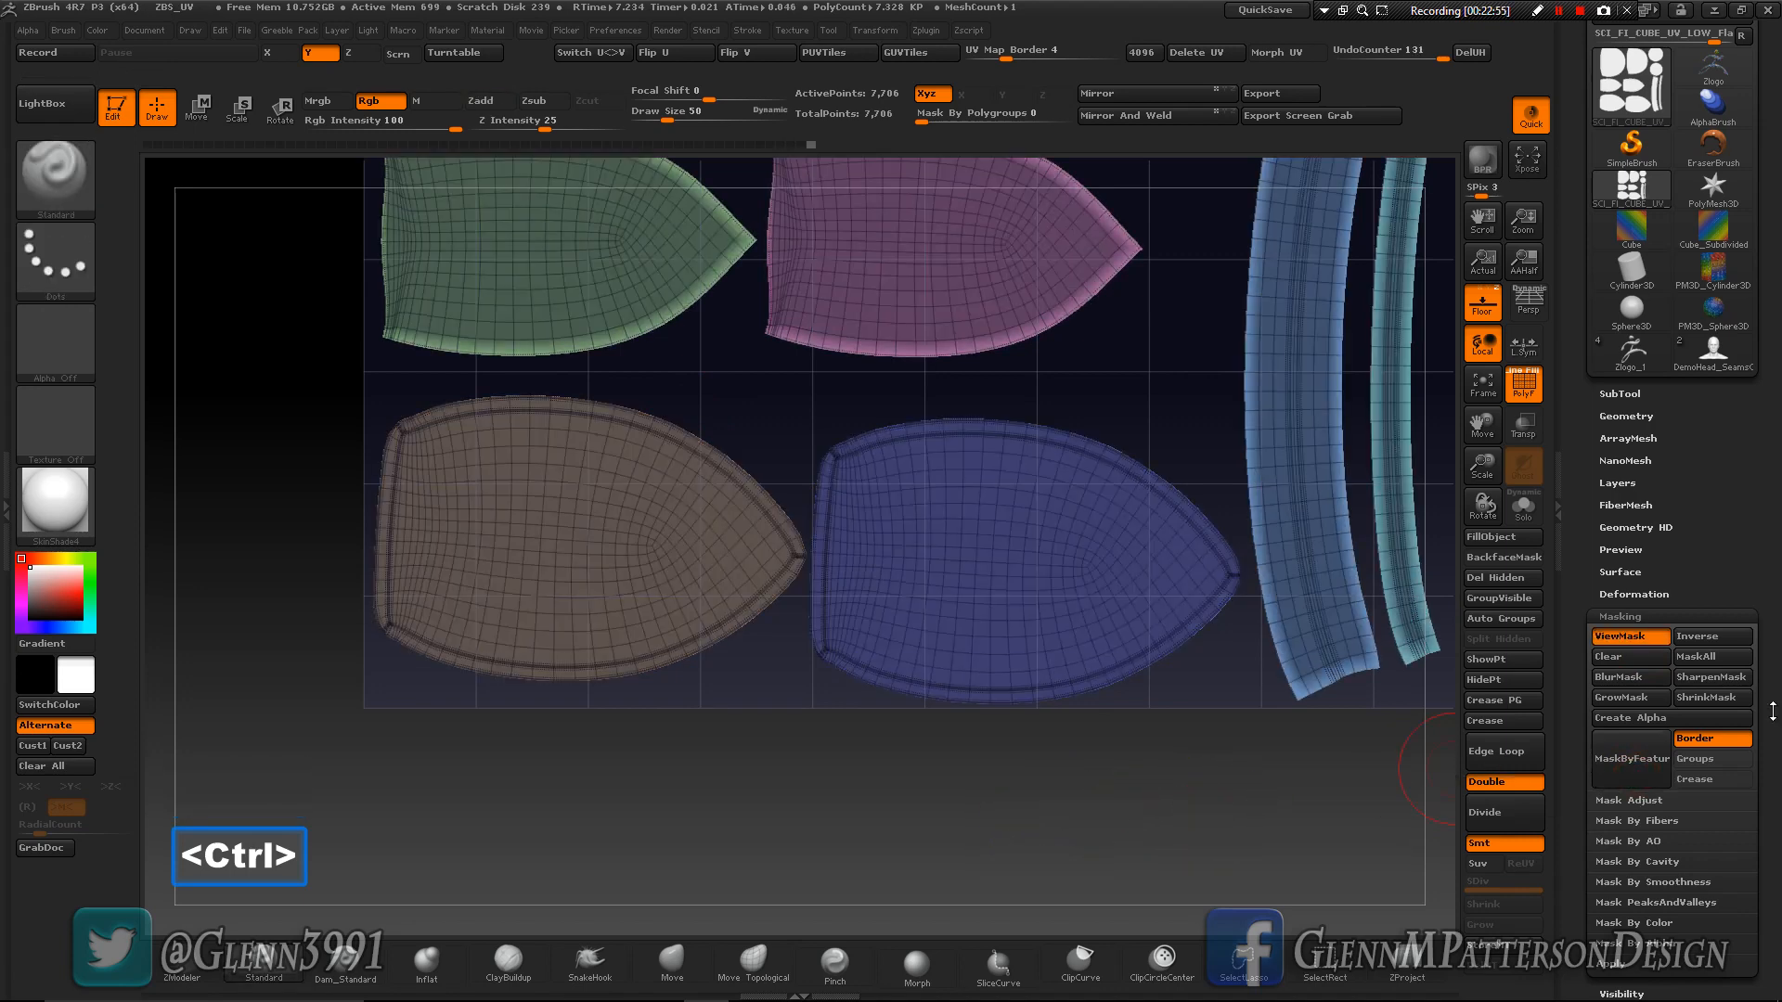
{"action": "key", "text": "ctrl"}
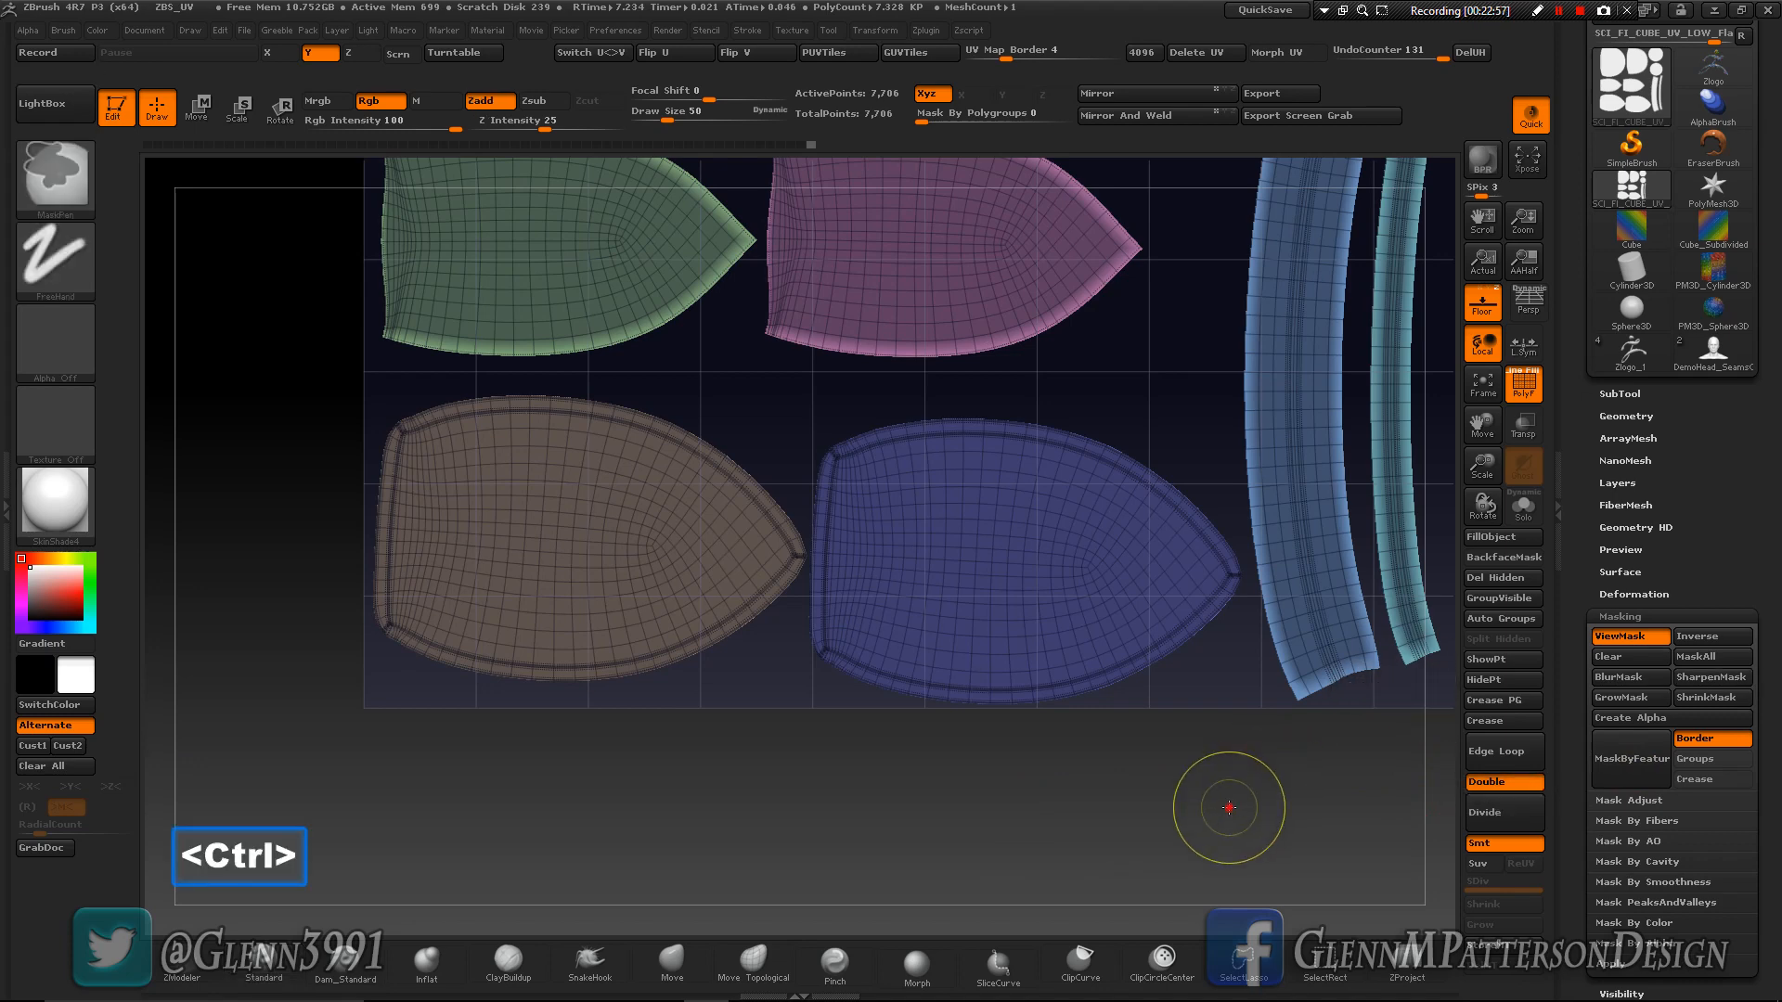
{"action": "left_click", "coordinate": [1229, 807], "text": "ctrl"}
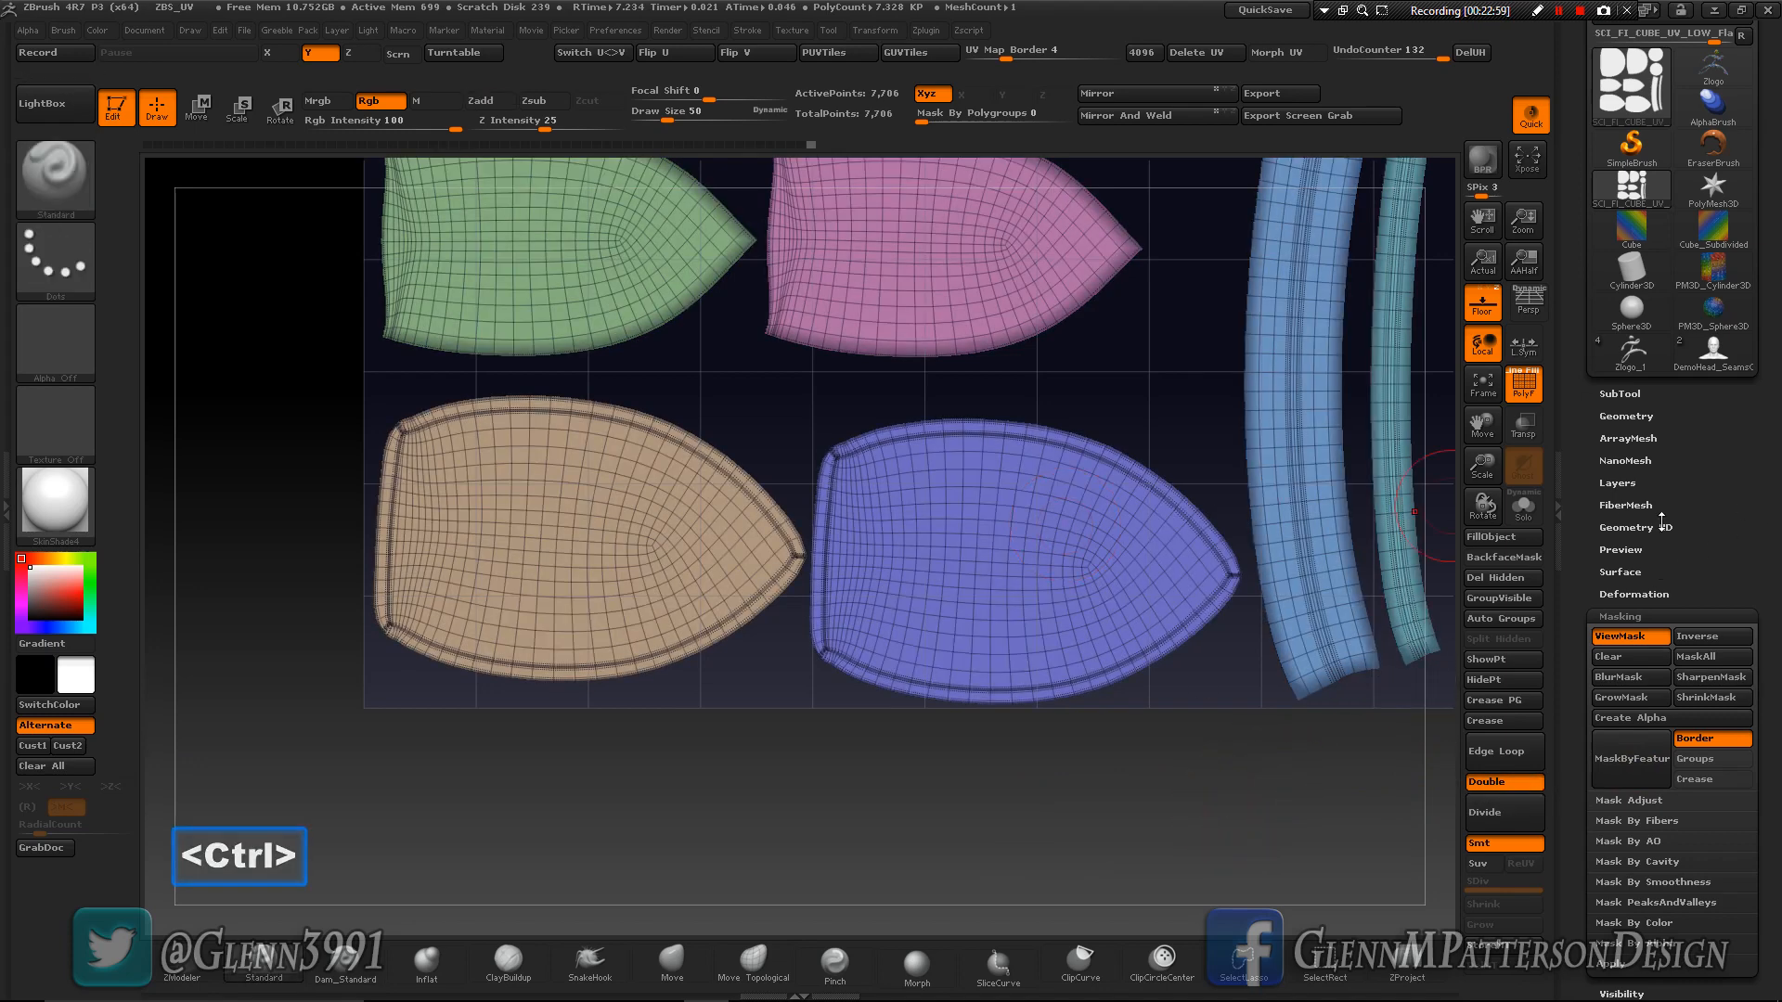
- Try relaxing the unmasked interiors of all islands with the Smooth deformation, repeating it over a dozen times
{"action": "left_click", "coordinate": [1630, 595]}
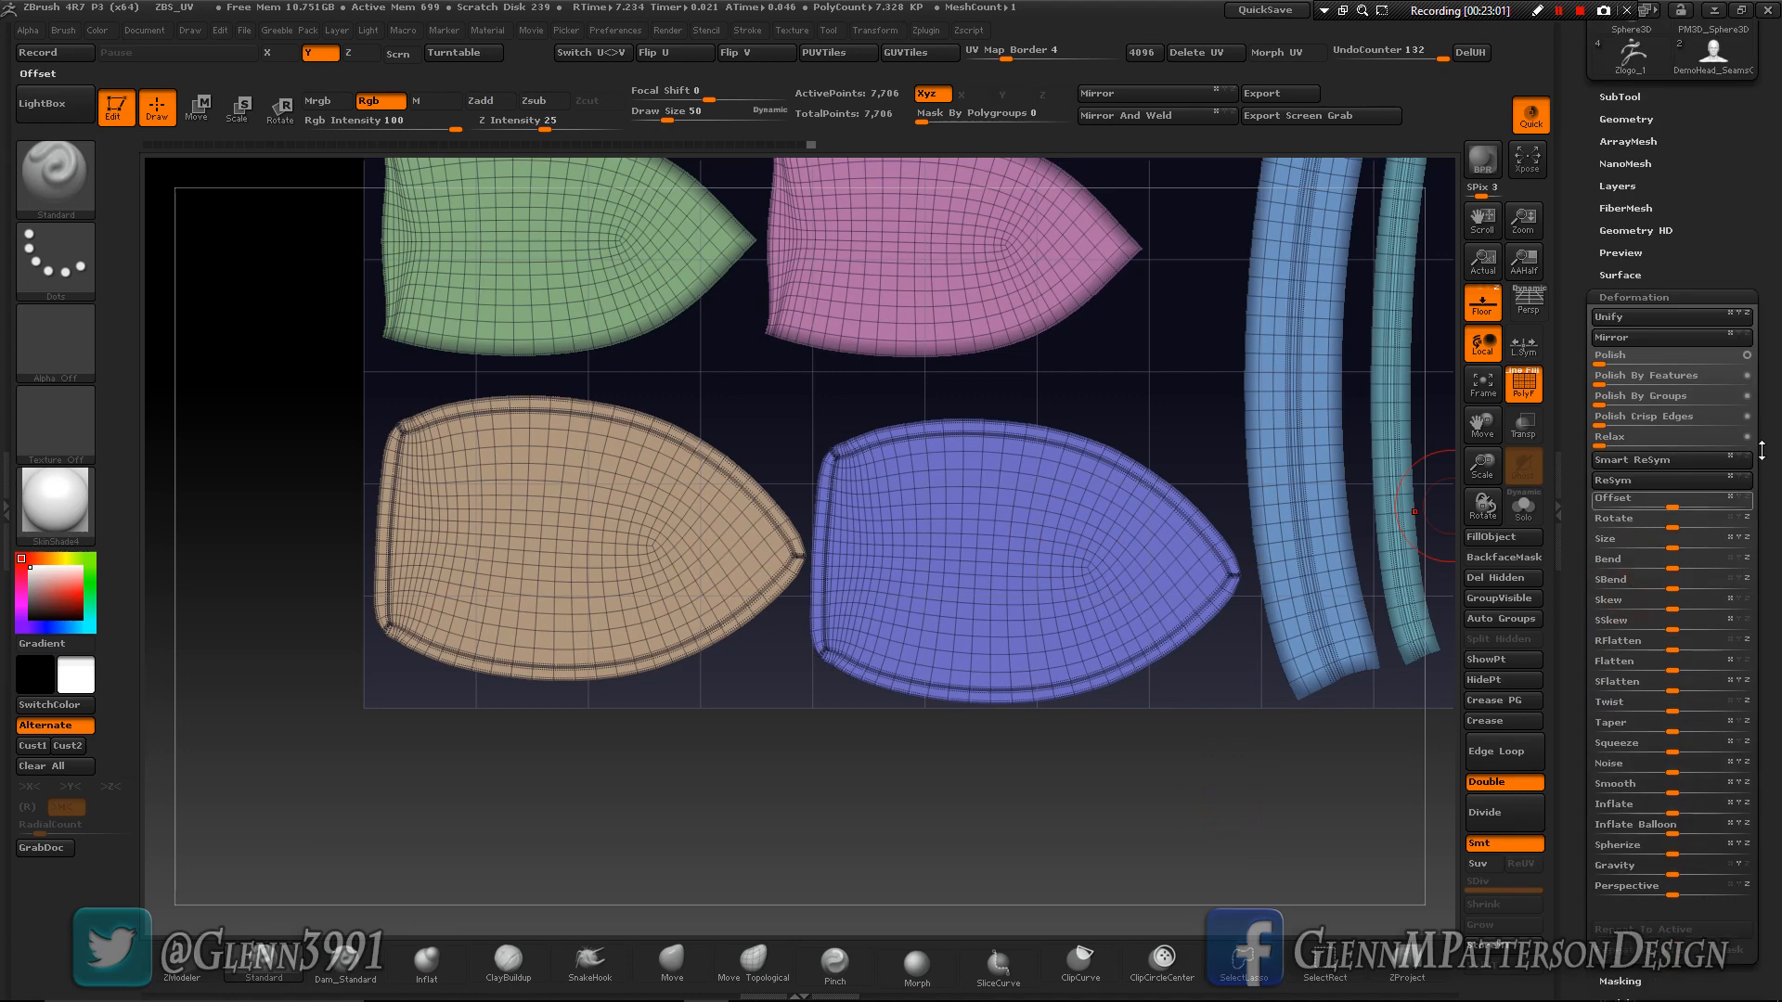
{"action": "left_click_drag", "start_coordinate": [1671, 792], "coordinate": [1774, 795]}
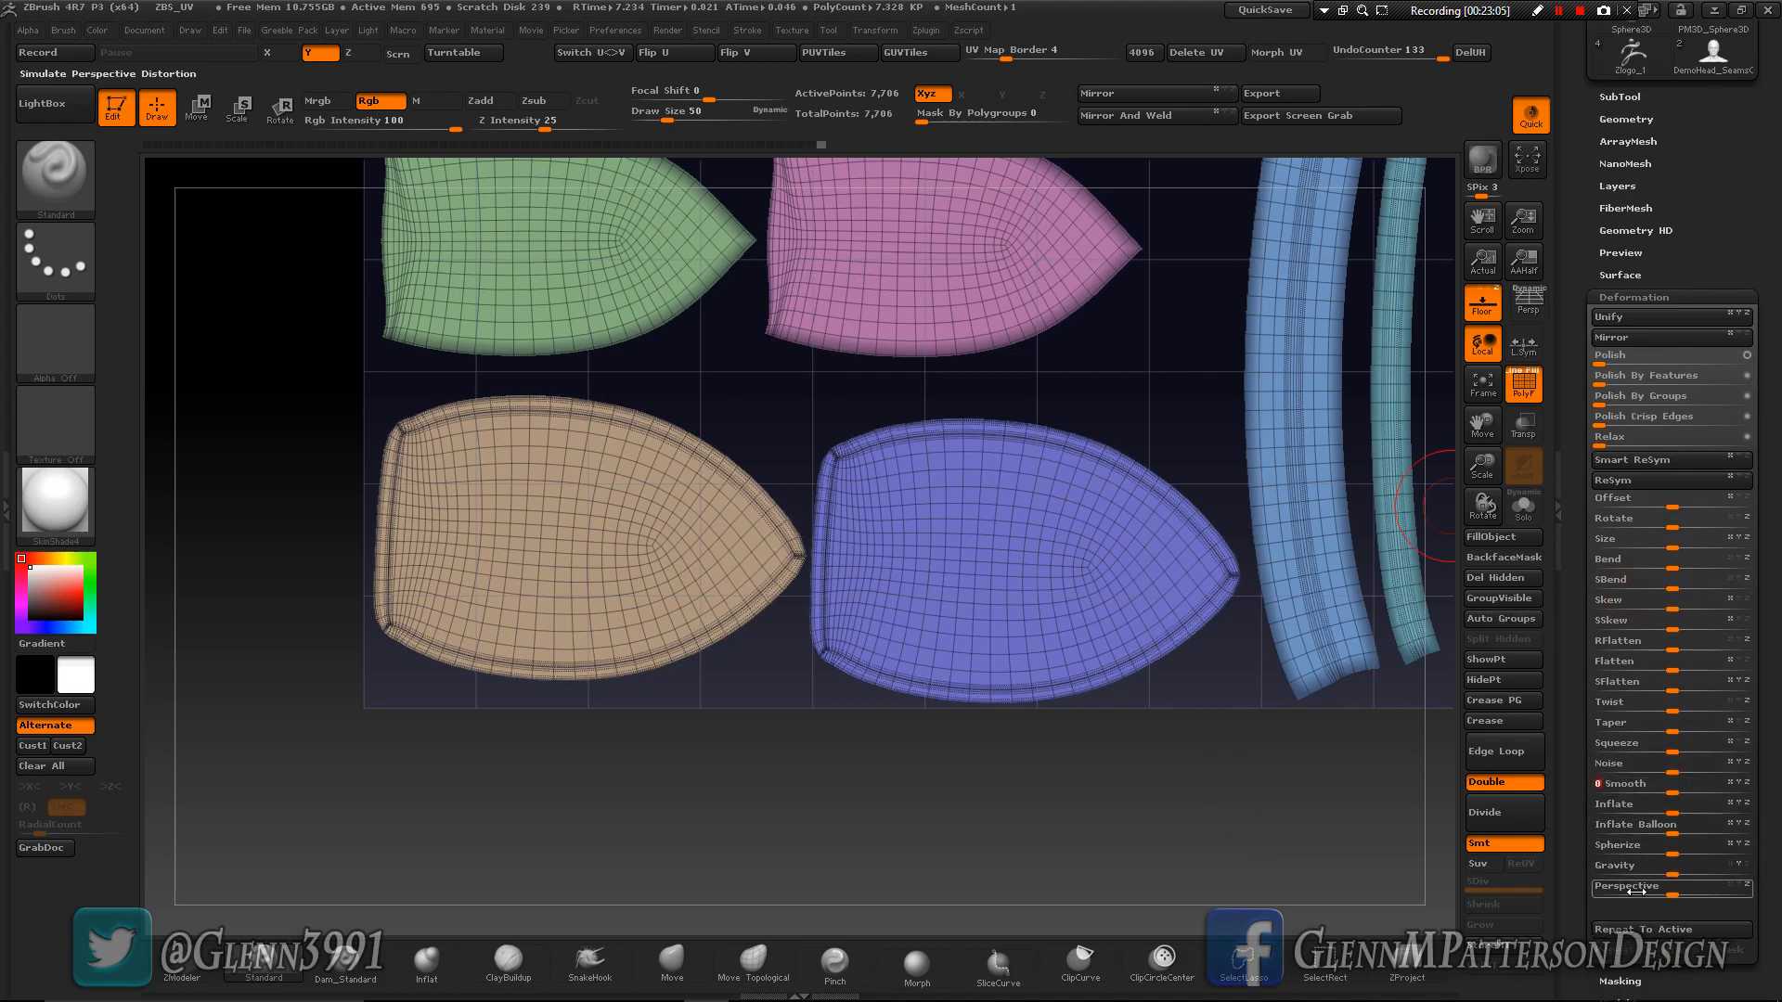
{"action": "left_click", "coordinate": [1650, 927]}
{"action": "left_click", "coordinate": [1650, 927]}
{"action": "left_click", "coordinate": [1650, 927]}
{"action": "left_click", "coordinate": [1650, 927]}
{"action": "left_click", "coordinate": [1650, 927]}
{"action": "left_click", "coordinate": [1650, 927]}
{"action": "left_click", "coordinate": [1650, 927]}
{"action": "left_click", "coordinate": [1650, 929]}
{"action": "left_click", "coordinate": [1649, 929]}
{"action": "left_click", "coordinate": [1650, 929]}
{"action": "left_click", "coordinate": [1650, 929]}
{"action": "left_click", "coordinate": [1650, 929]}
{"action": "left_click", "coordinate": [1650, 929]}
{"action": "left_click", "coordinate": [1650, 929]}
{"action": "left_click", "coordinate": [1650, 928]}
{"action": "left_click", "coordinate": [1650, 929]}
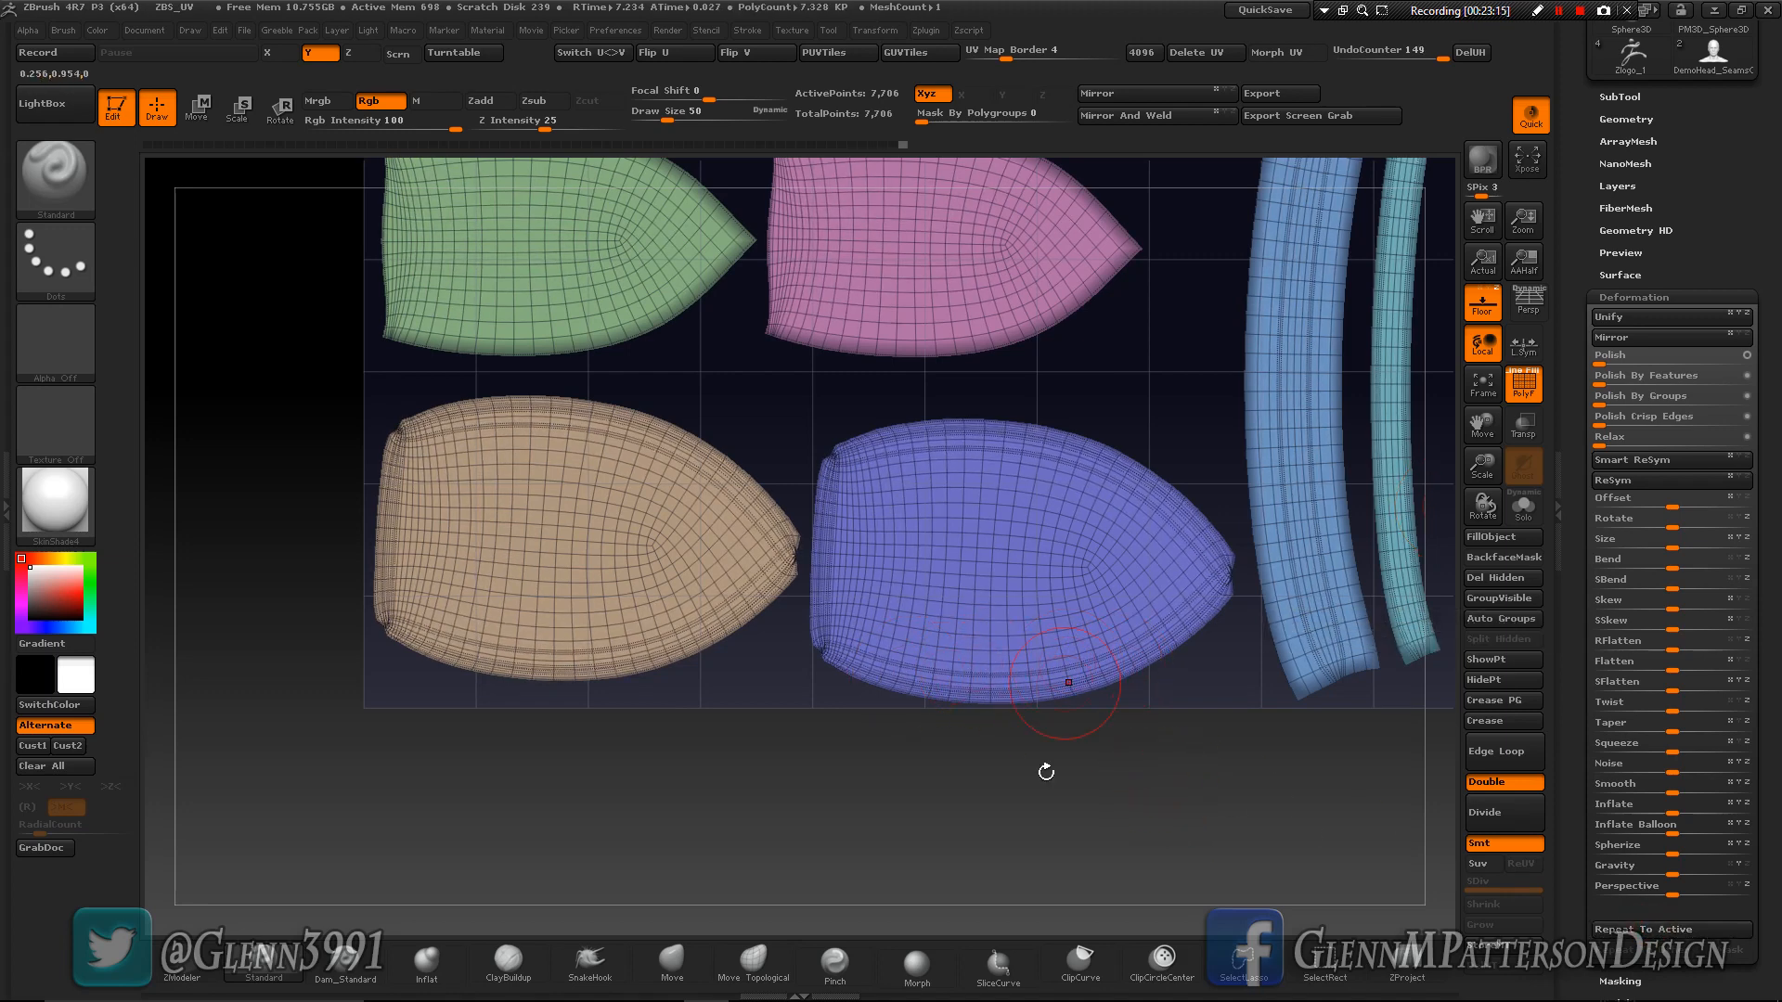
- Clear the mask and try to smooth the pinched tip of the purple island with a draw size of 20
{"action": "left_click_drag", "start_coordinate": [775, 775], "coordinate": [1042, 875], "text": "ctrl"}
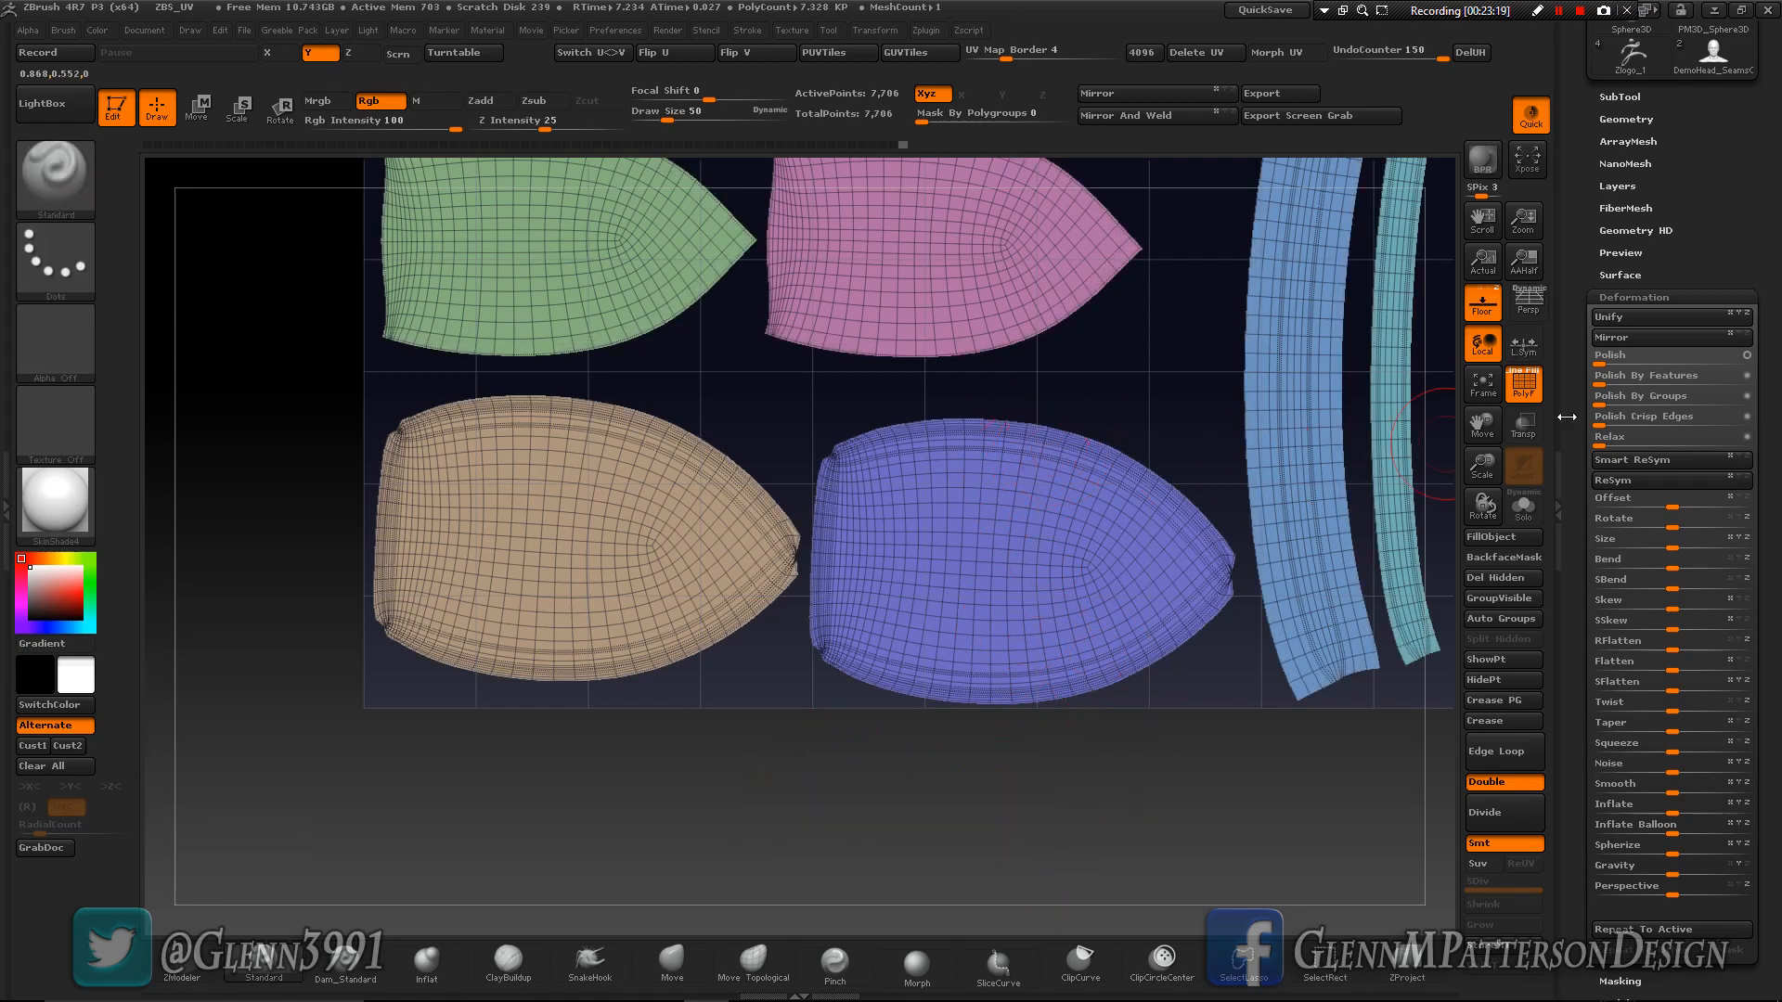
{"action": "left_click_drag", "start_coordinate": [1481, 463], "coordinate": [1490, 637]}
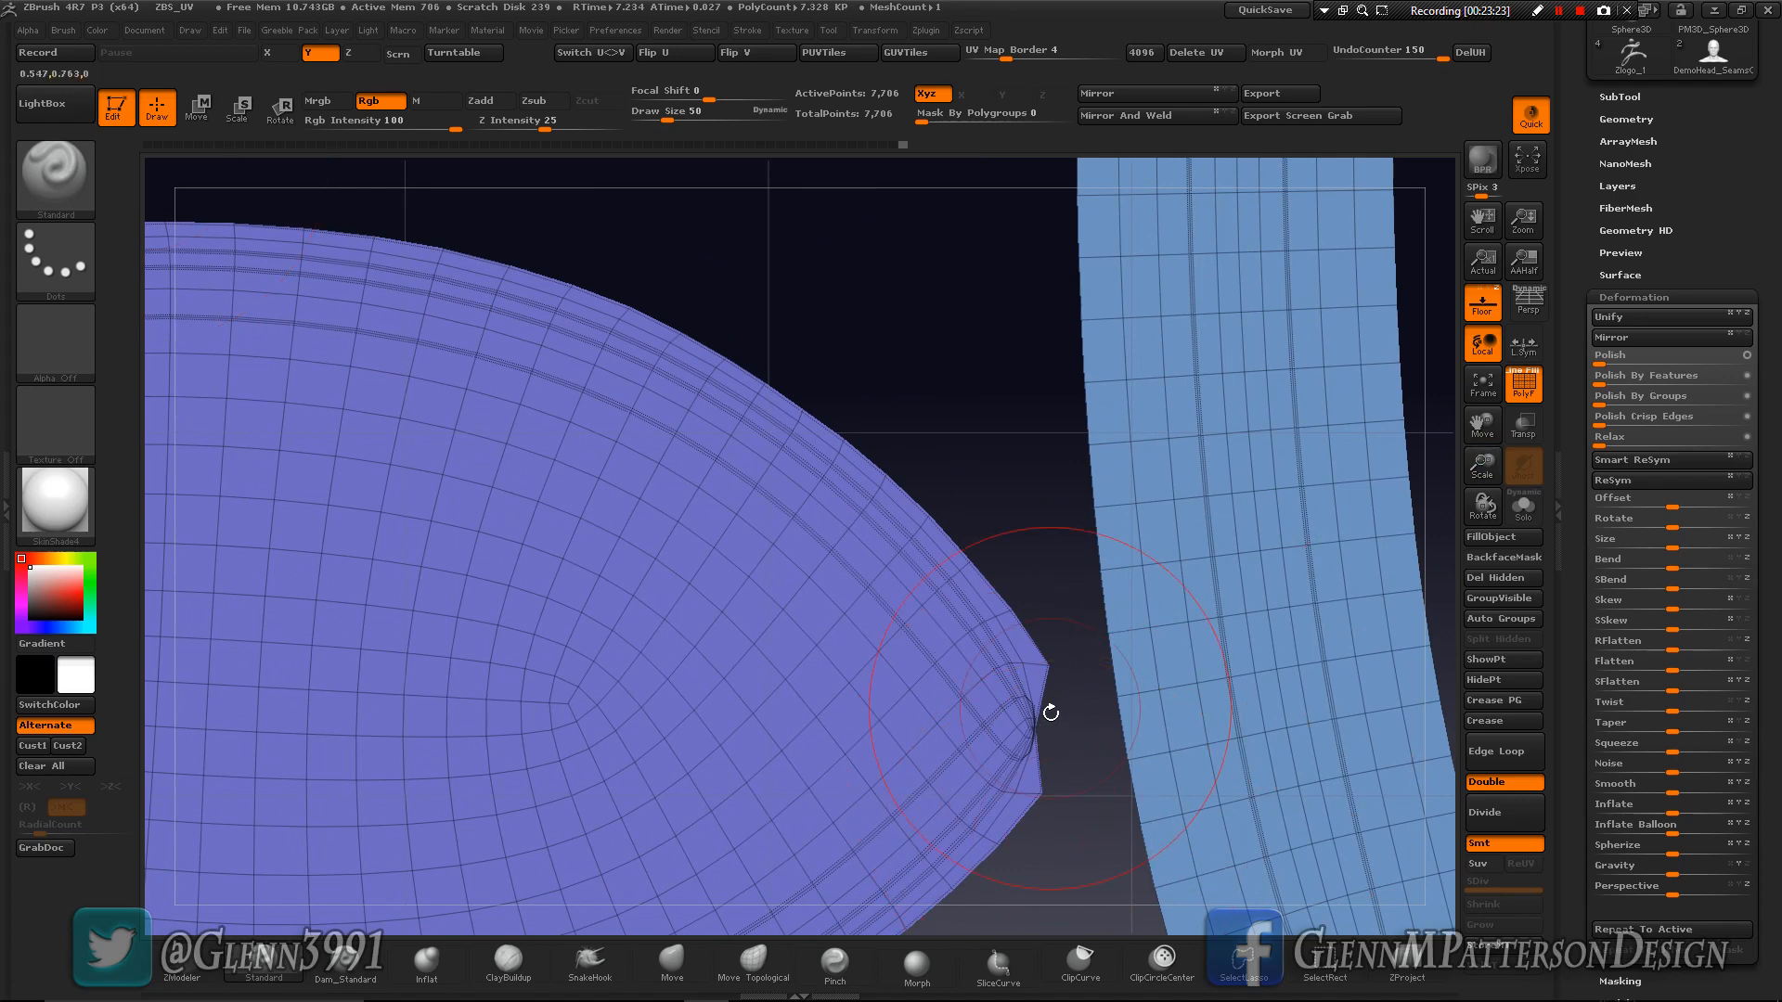
{"action": "key", "text": "shift"}
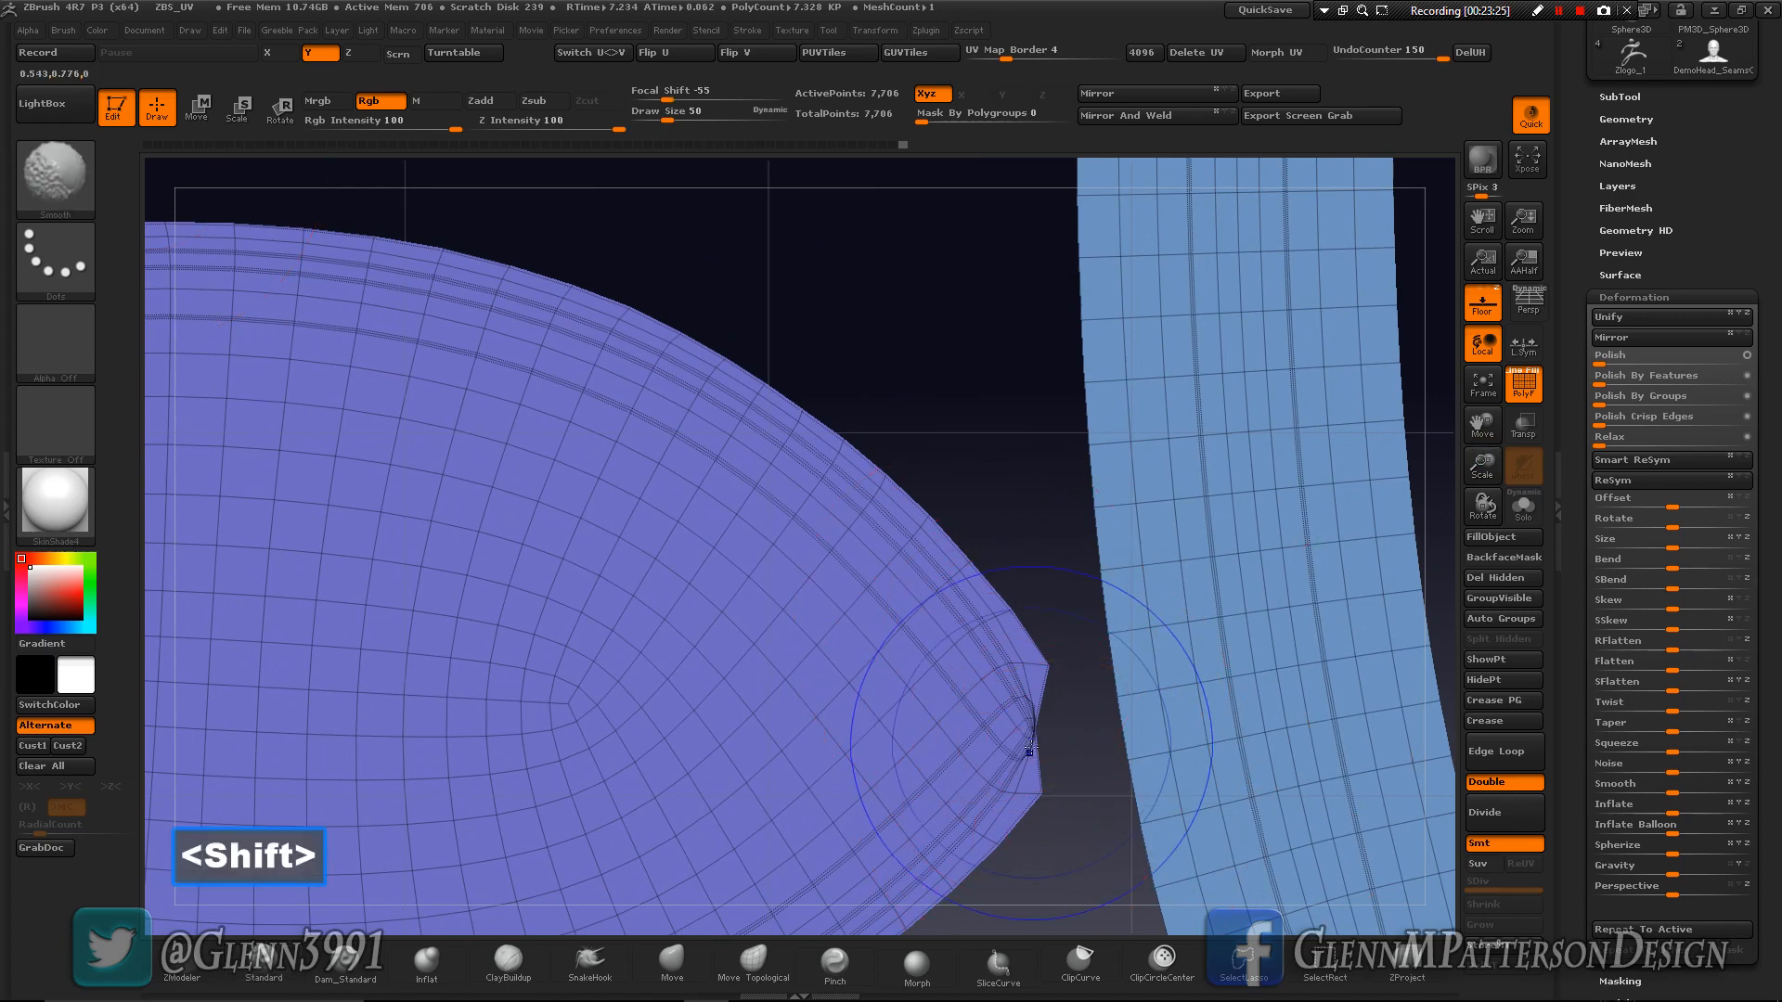
{"action": "right_click", "coordinate": [1024, 708]}
{"action": "left_click_drag", "start_coordinate": [1024, 708], "coordinate": [1001, 703]}
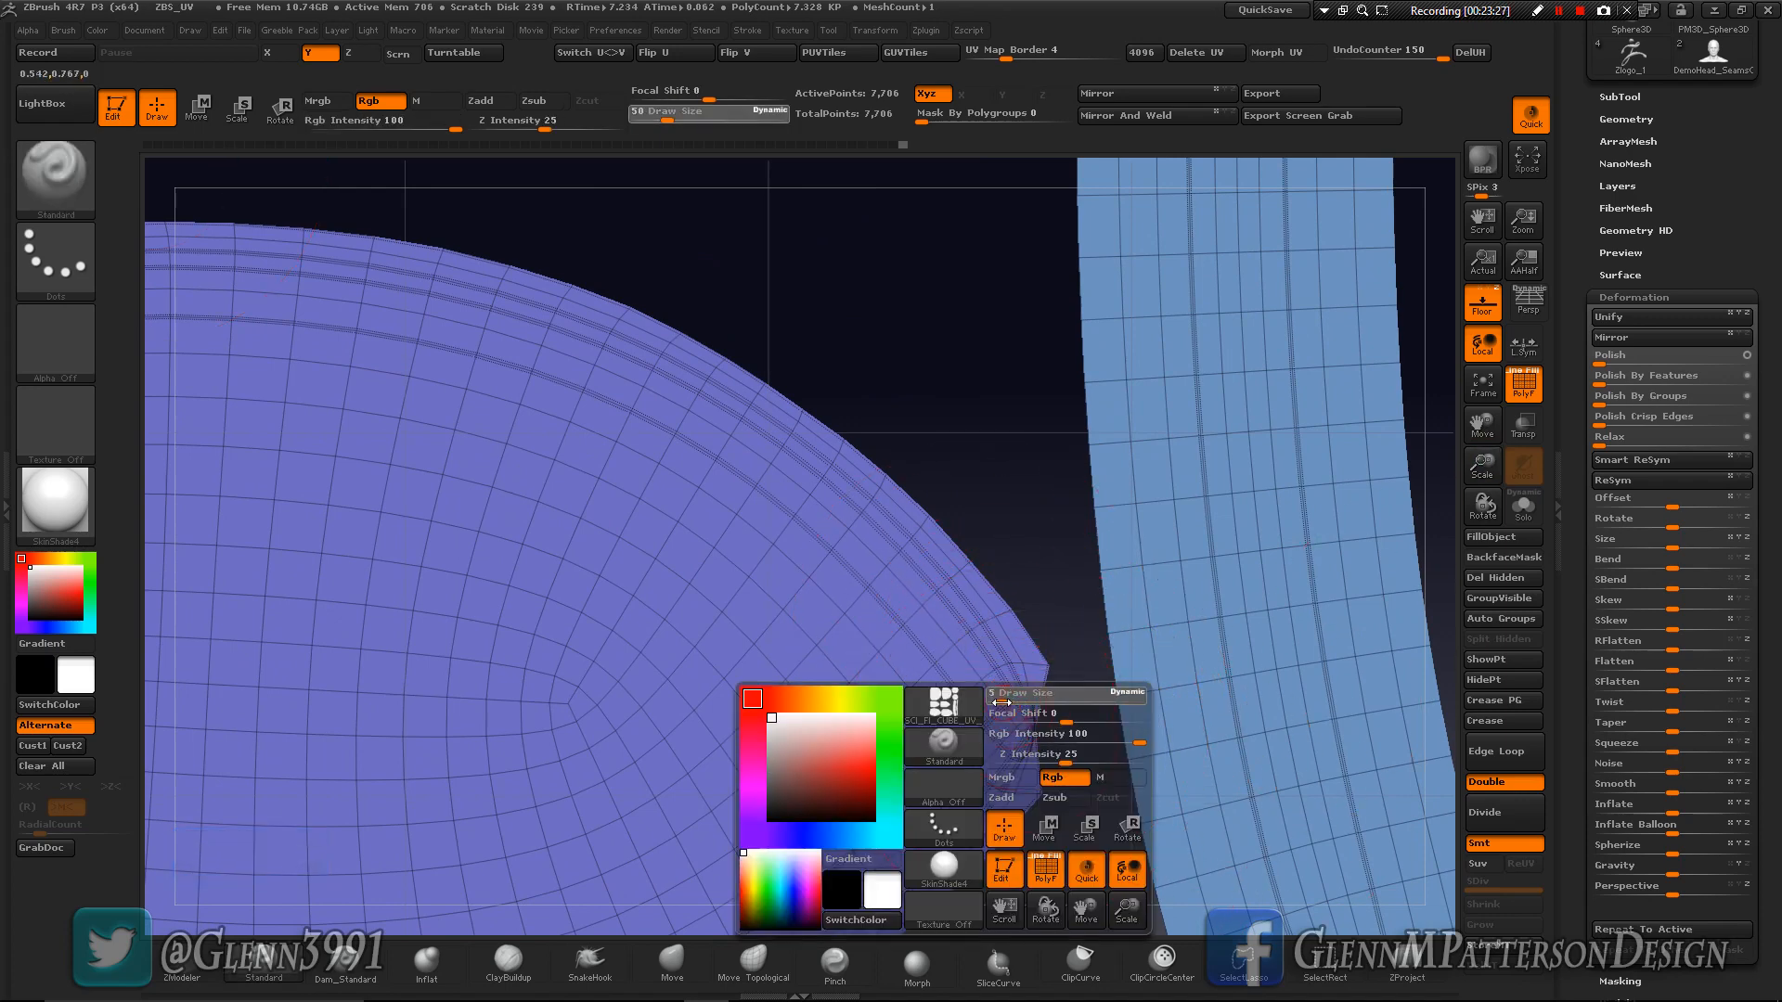
{"action": "key", "text": "shift"}
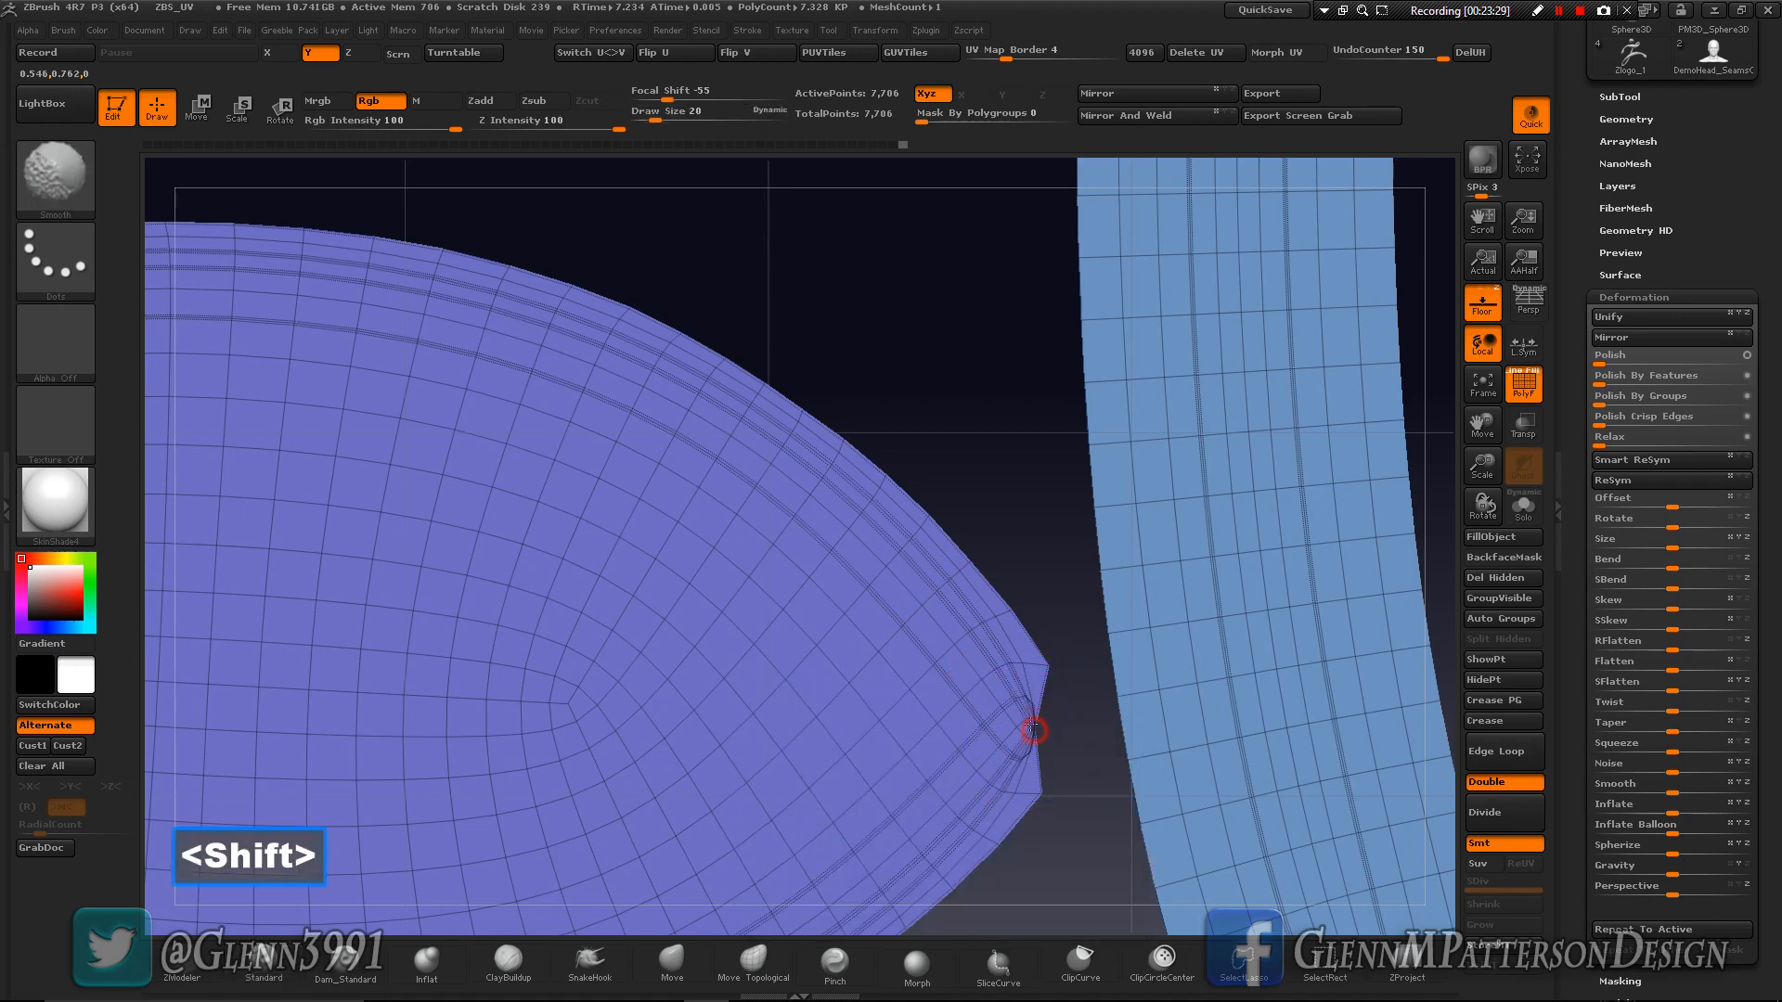
{"action": "left_click_drag", "start_coordinate": [1022, 735], "coordinate": [1018, 741], "text": "shift"}
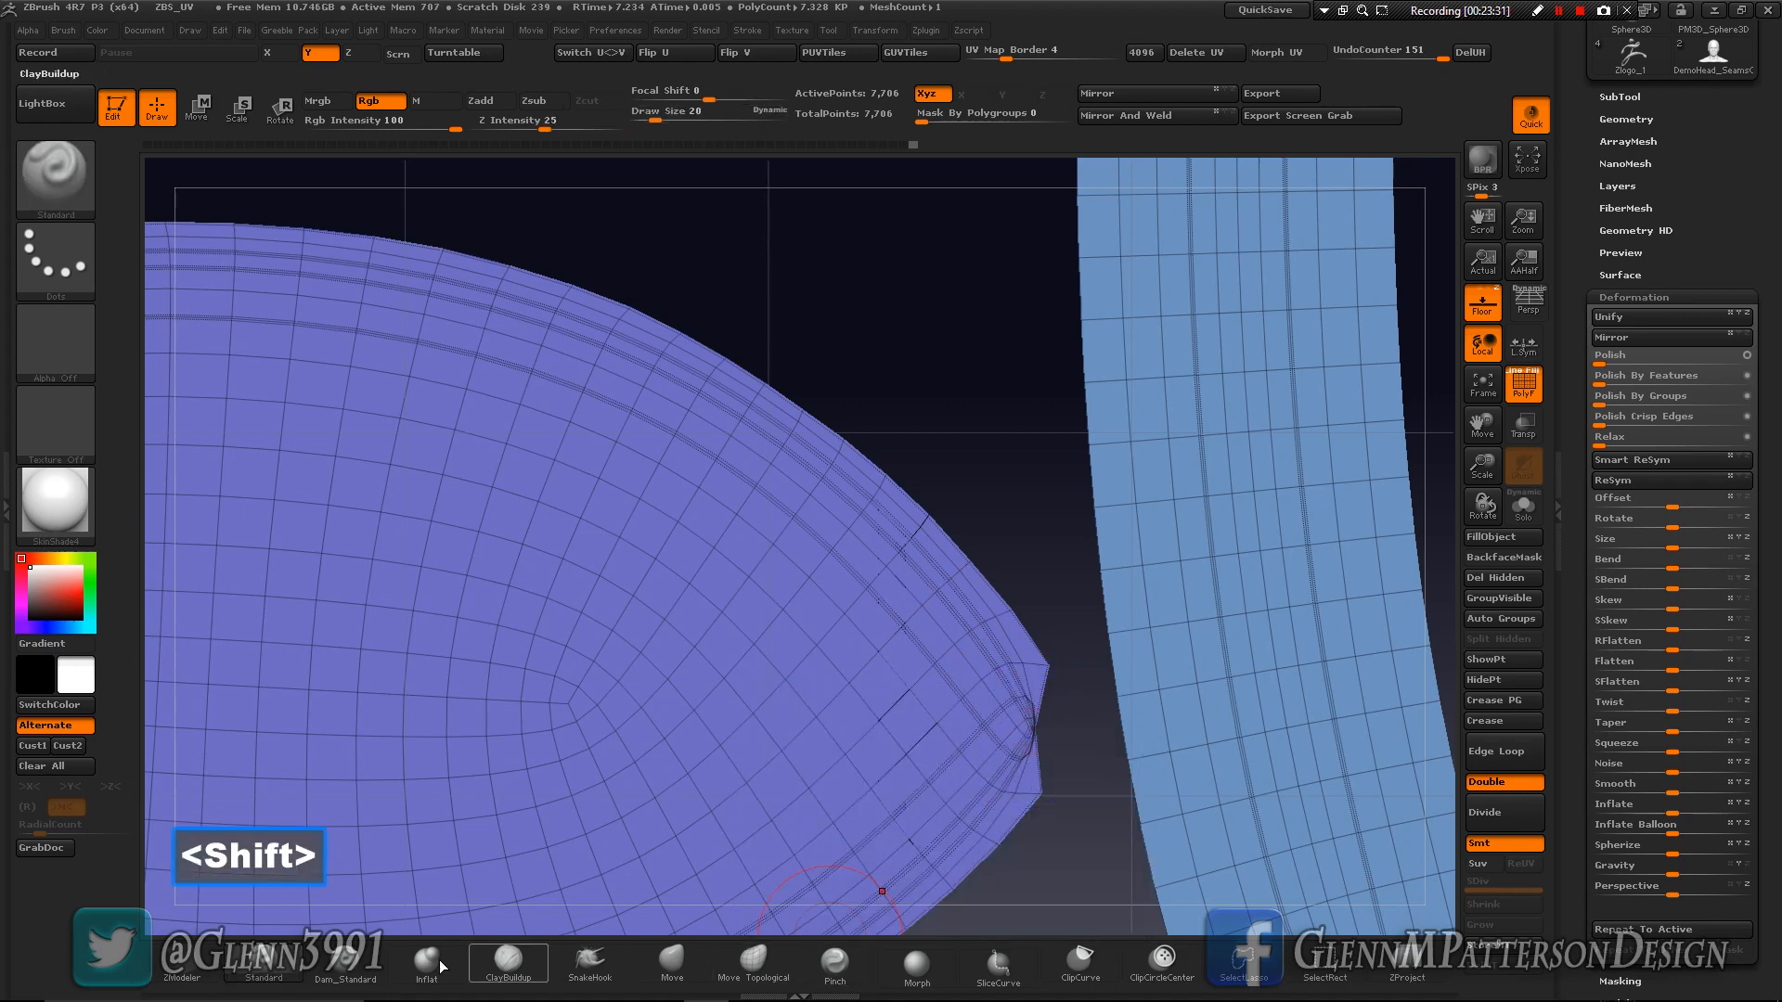
{"action": "left_click", "coordinate": [250, 974]}
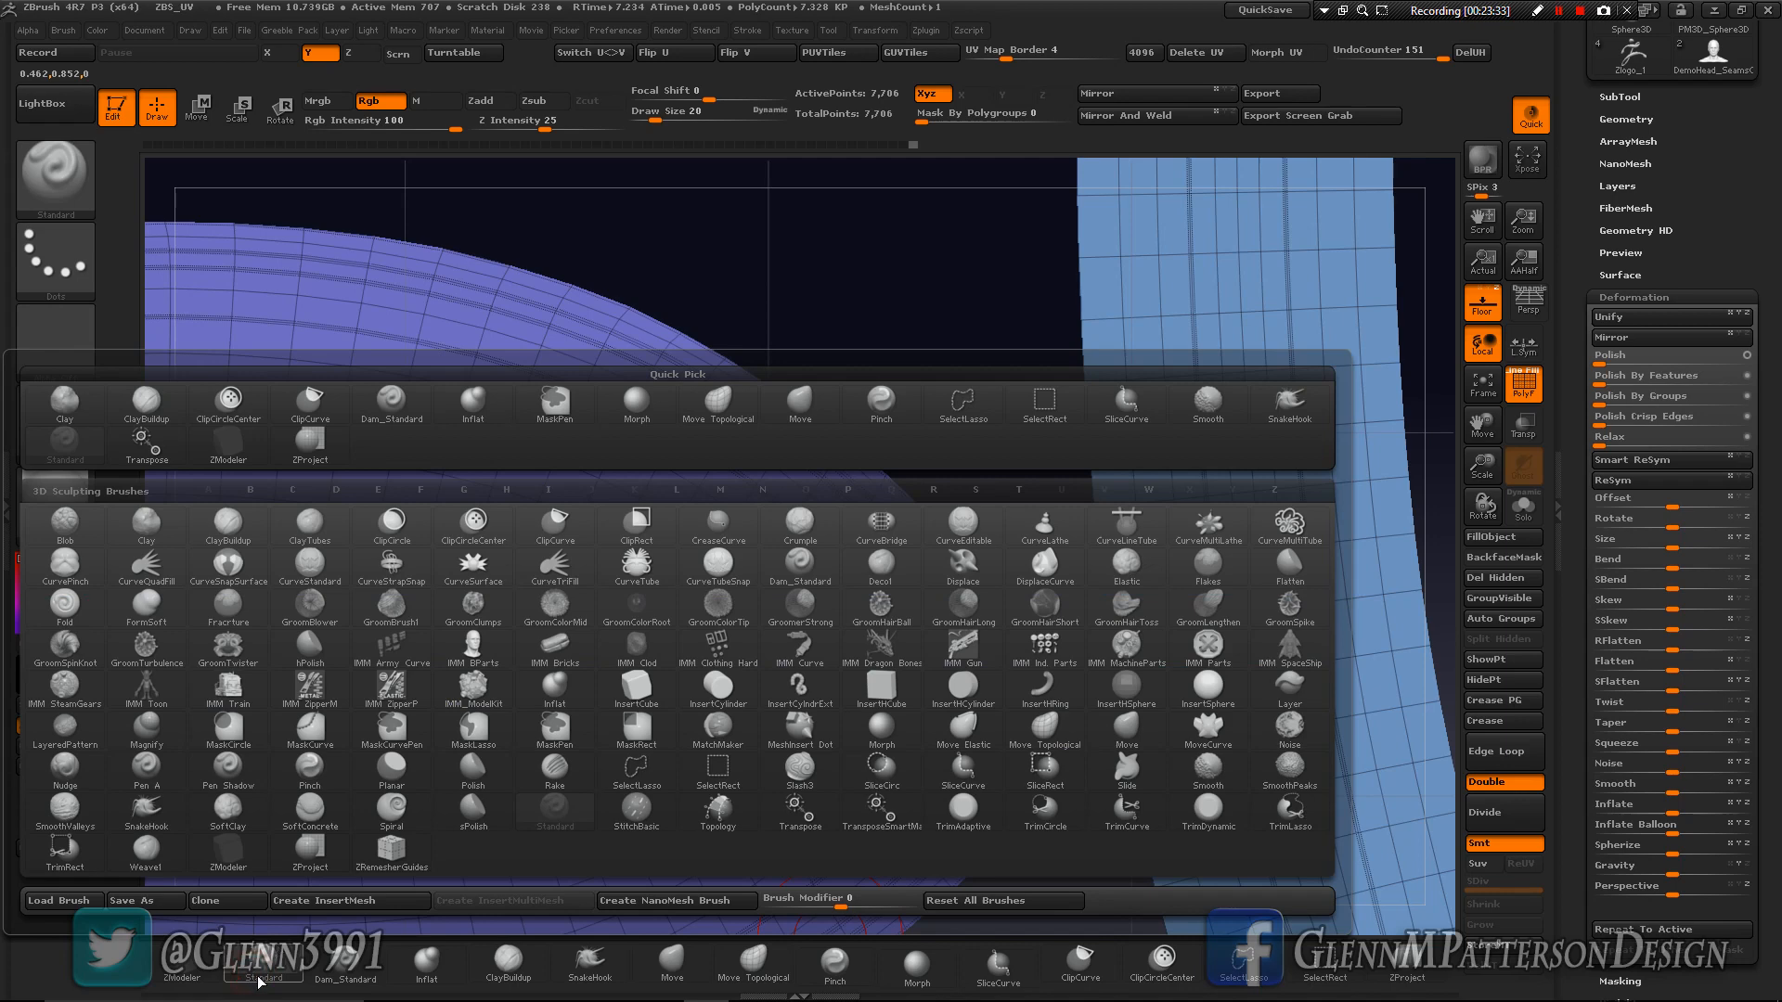
{"action": "key", "text": "shift"}
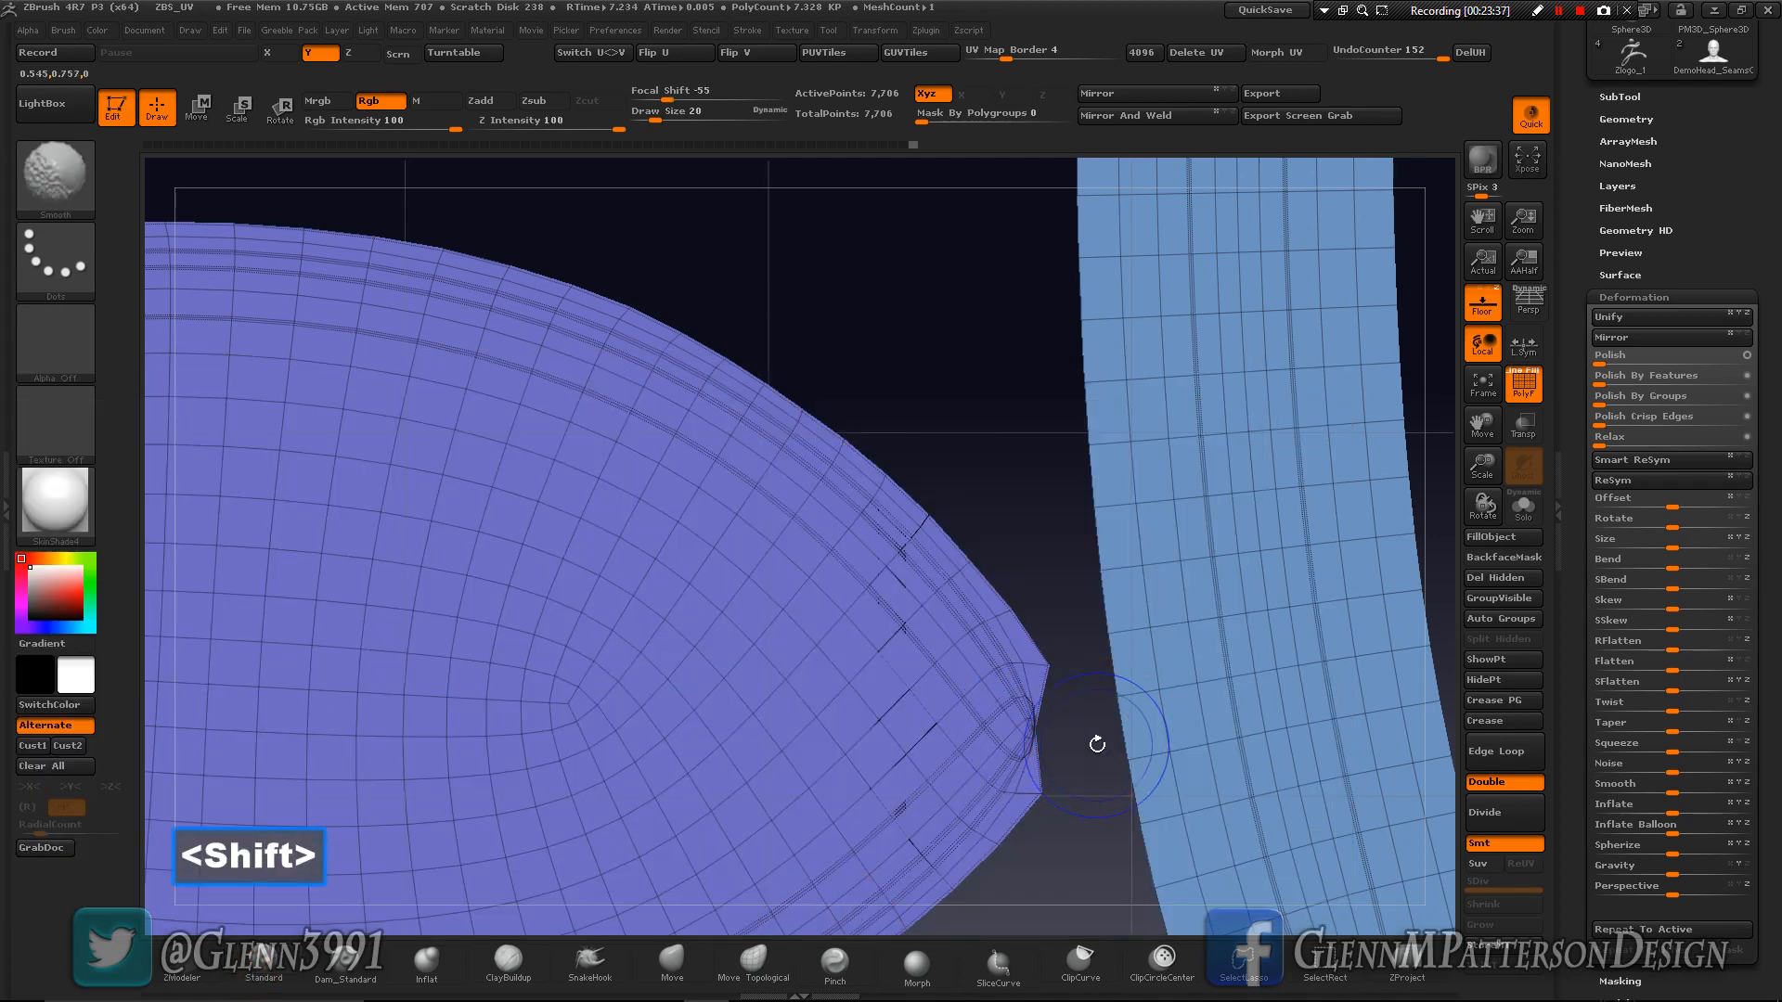
- Isolate the purple island, smooth its pointed tip further and apply a Polish deformation to it
{"action": "left_click", "coordinate": [901, 629], "text": "ctrl+shift"}
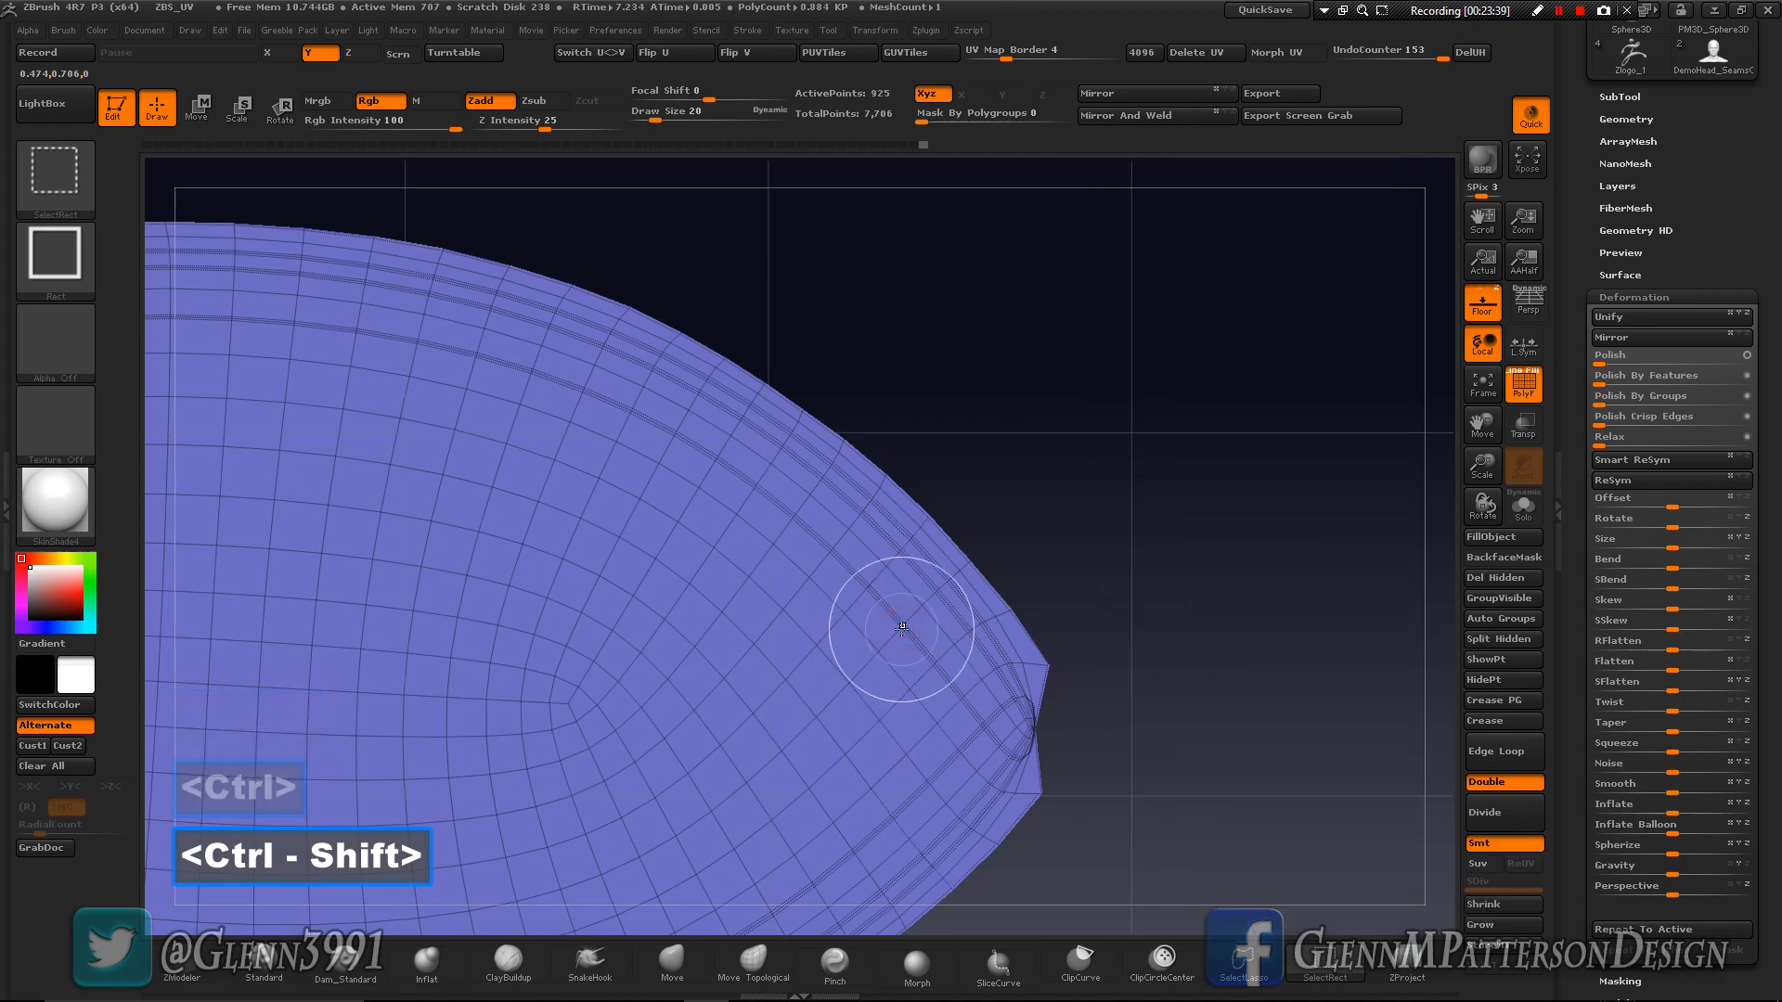
{"action": "key", "text": "shift"}
{"action": "left_click_drag", "start_coordinate": [1033, 718], "coordinate": [956, 702], "text": "shift"}
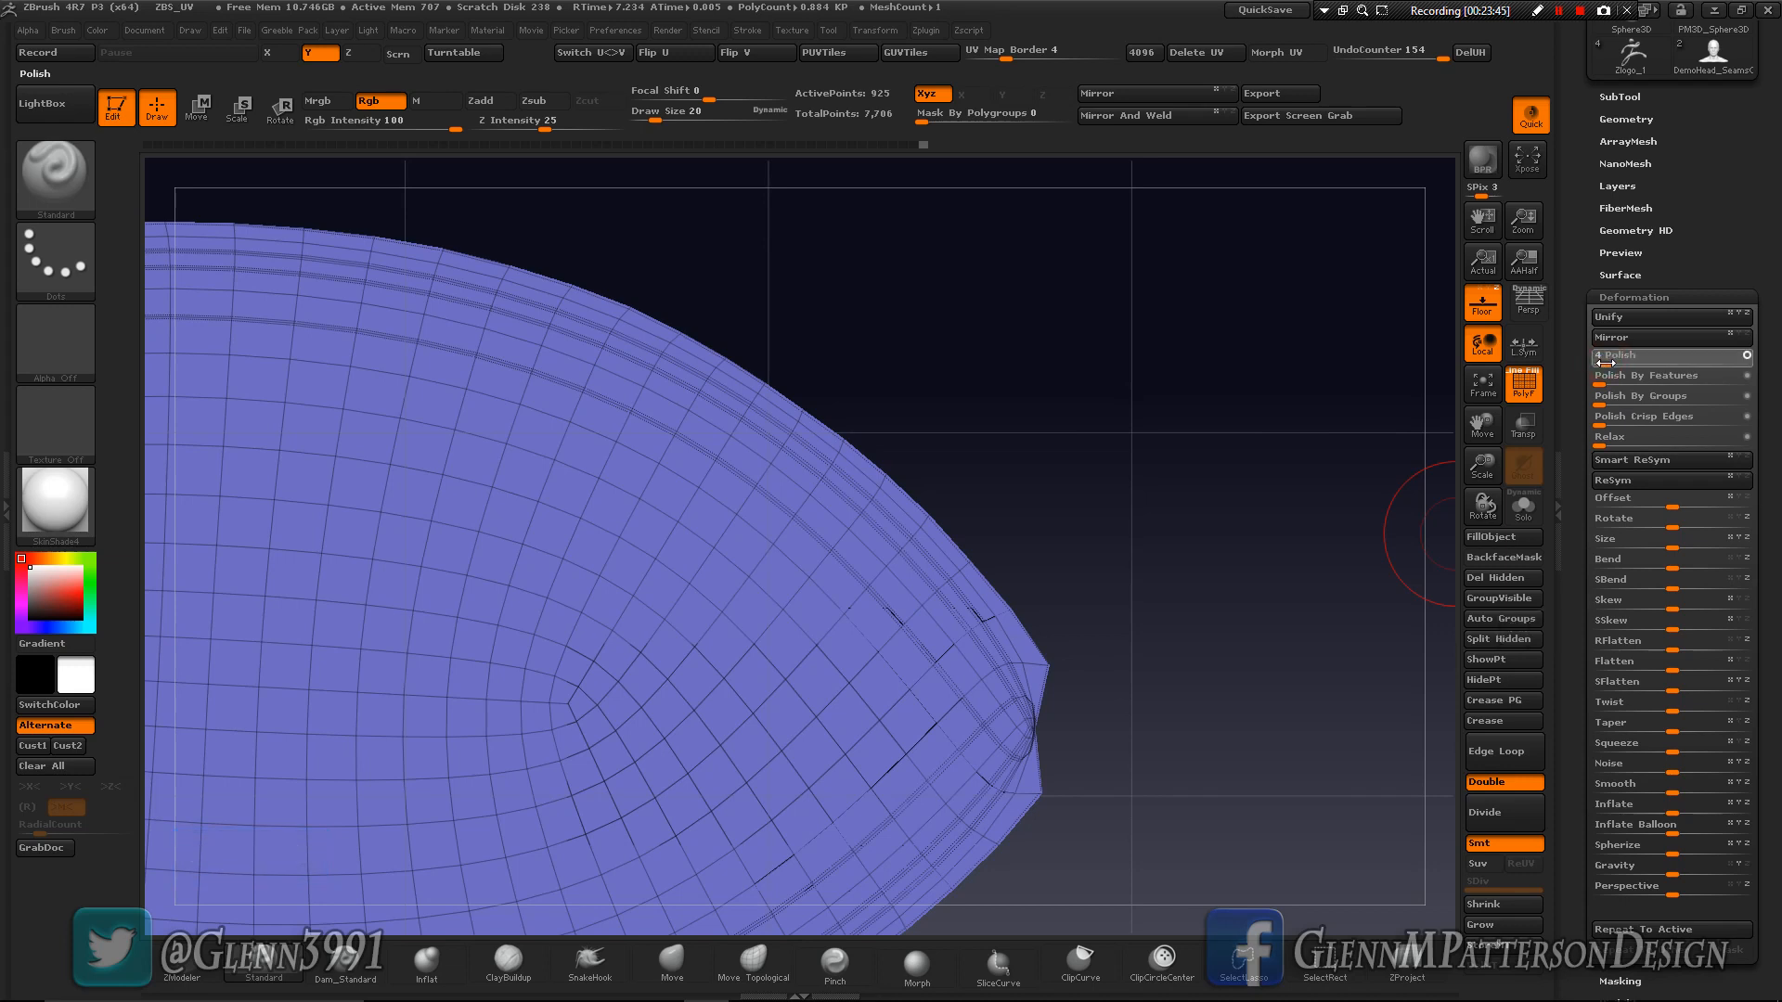
{"action": "left_click_drag", "start_coordinate": [1599, 363], "coordinate": [1598, 363]}
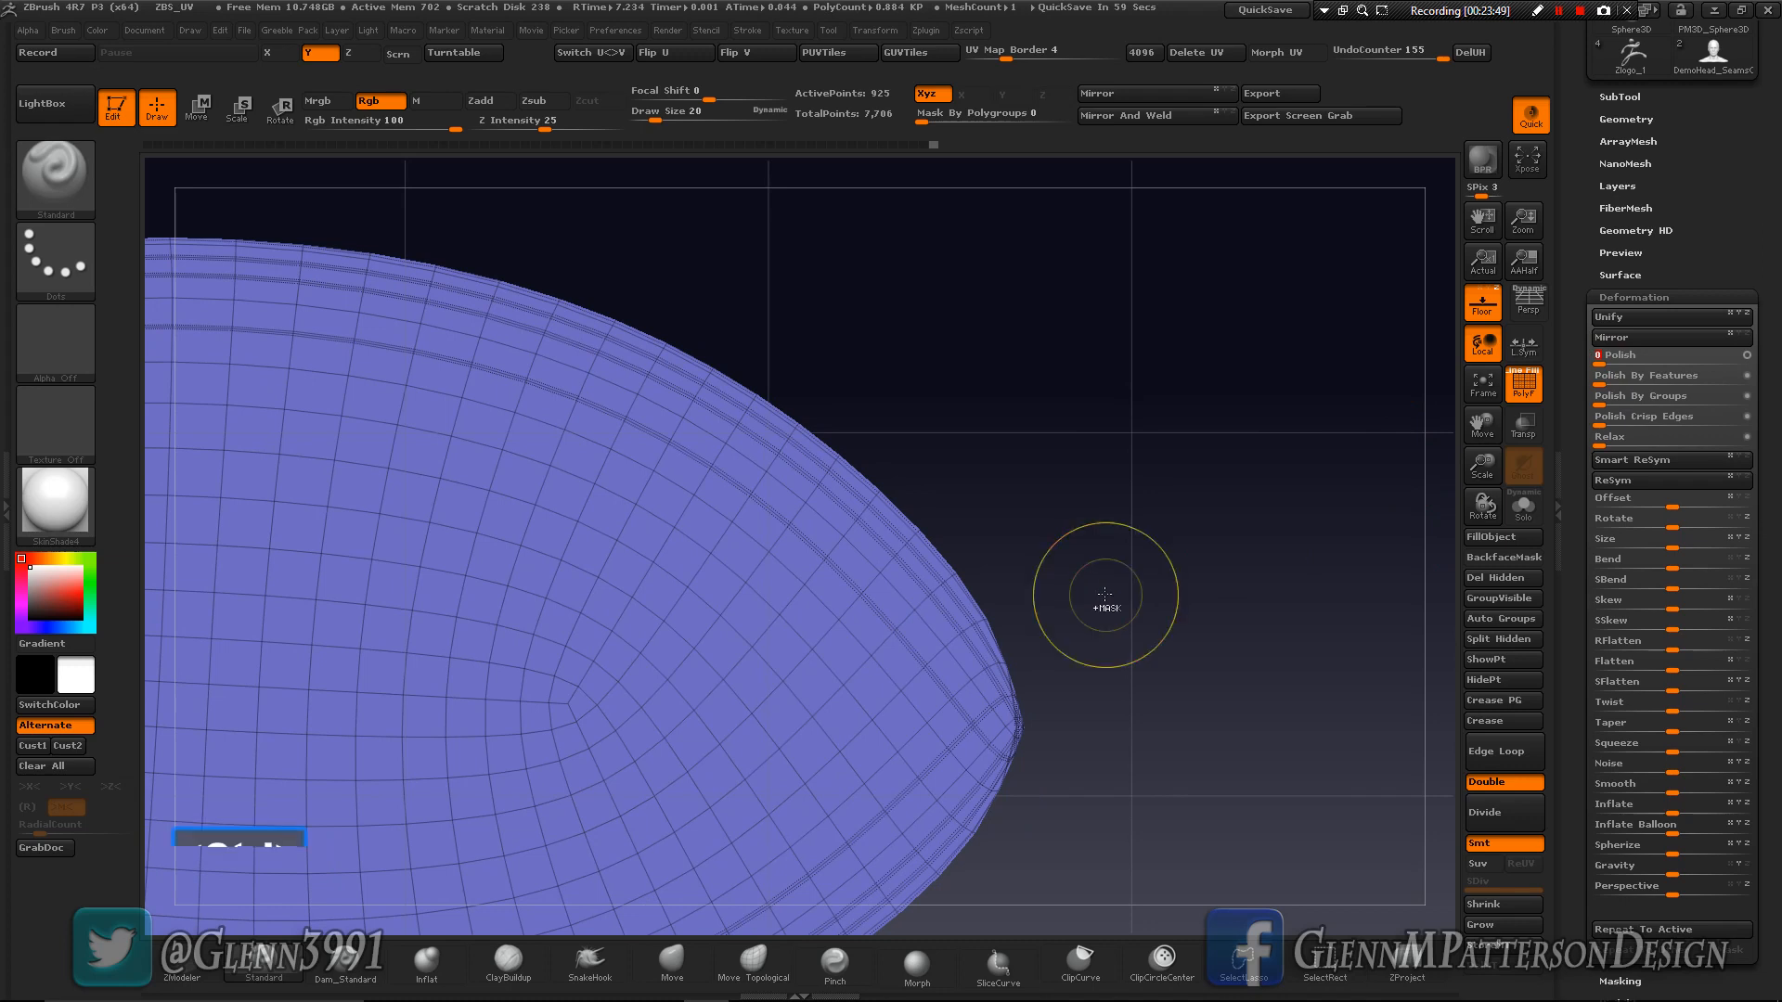
- Undo the polish, island isolation, tip smoothing, mask clearing and all repeated Smooth deformations, returning to the masked borders
{"action": "key", "text": "ctrl+z"}
{"action": "key", "text": "ctrl+z"}
{"action": "key", "text": "ctrl+z"}
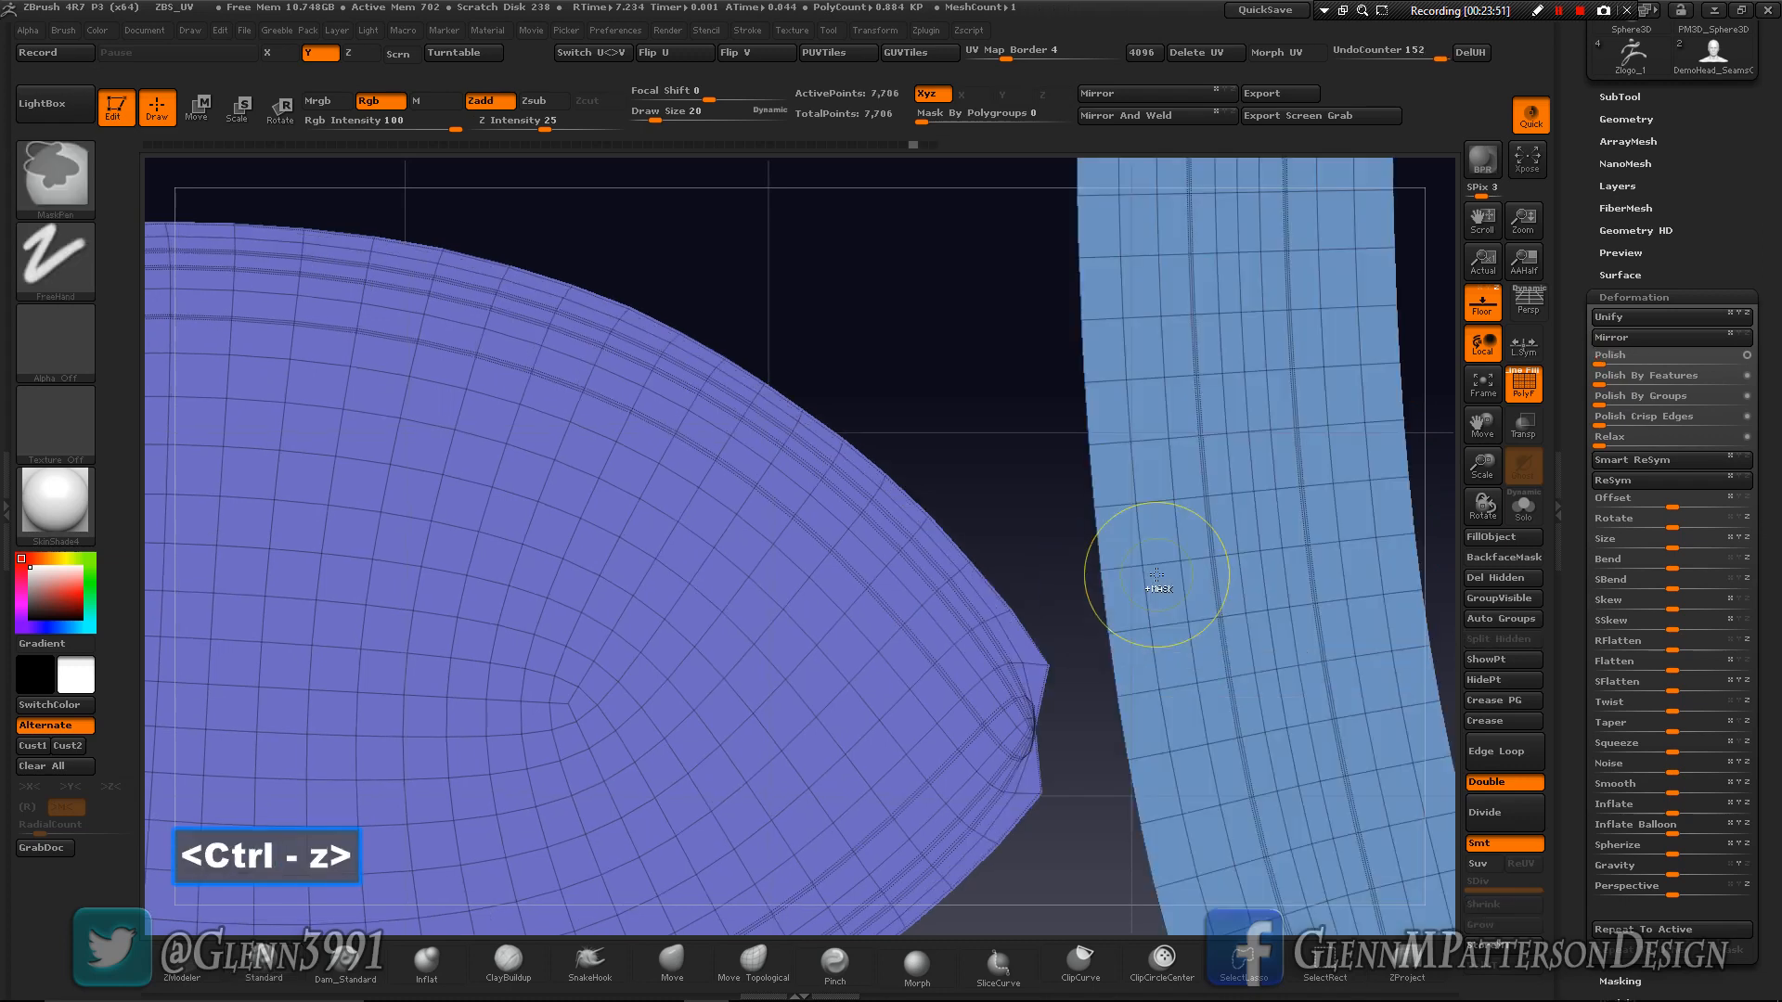
{"action": "key", "text": "ctrl+z"}
{"action": "key", "text": "ctrl+z"}
{"action": "key", "text": "ctrl+z"}
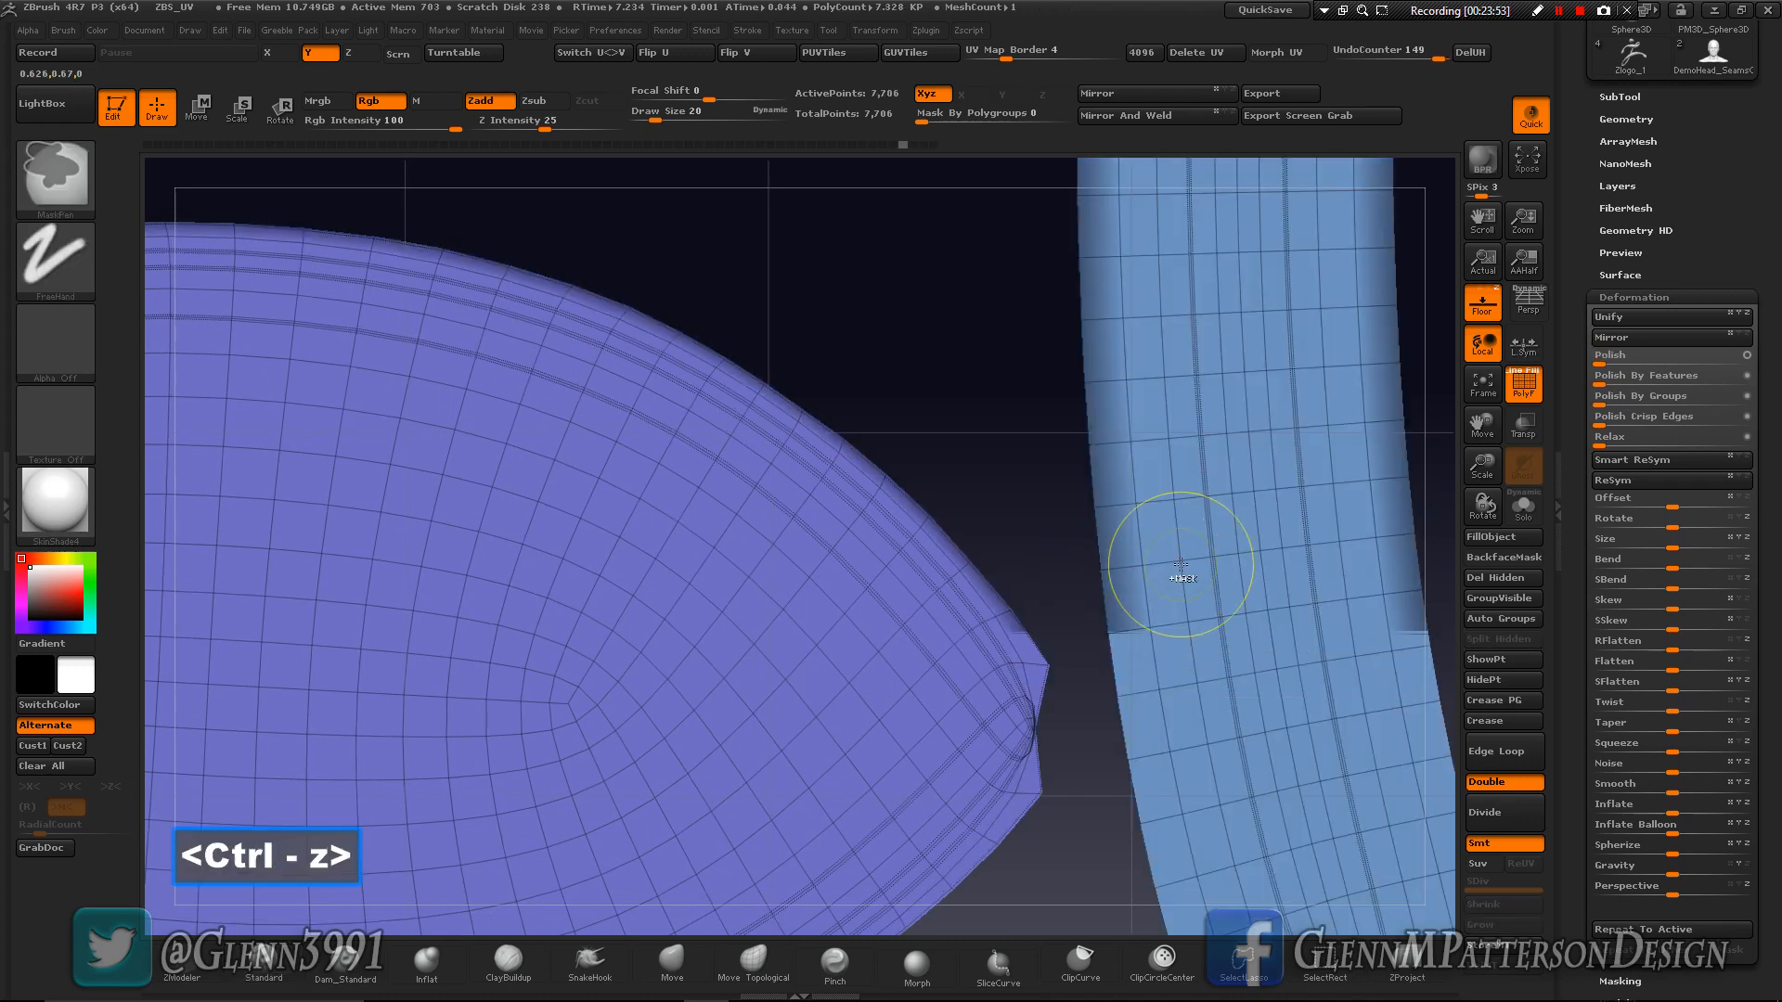
{"action": "key", "text": "ctrl+z"}
{"action": "key", "text": "ctrl+z"}
{"action": "key", "text": "ctrl+z"}
{"action": "key", "text": "ctrl+z"}
{"action": "key", "text": "ctrl+z"}
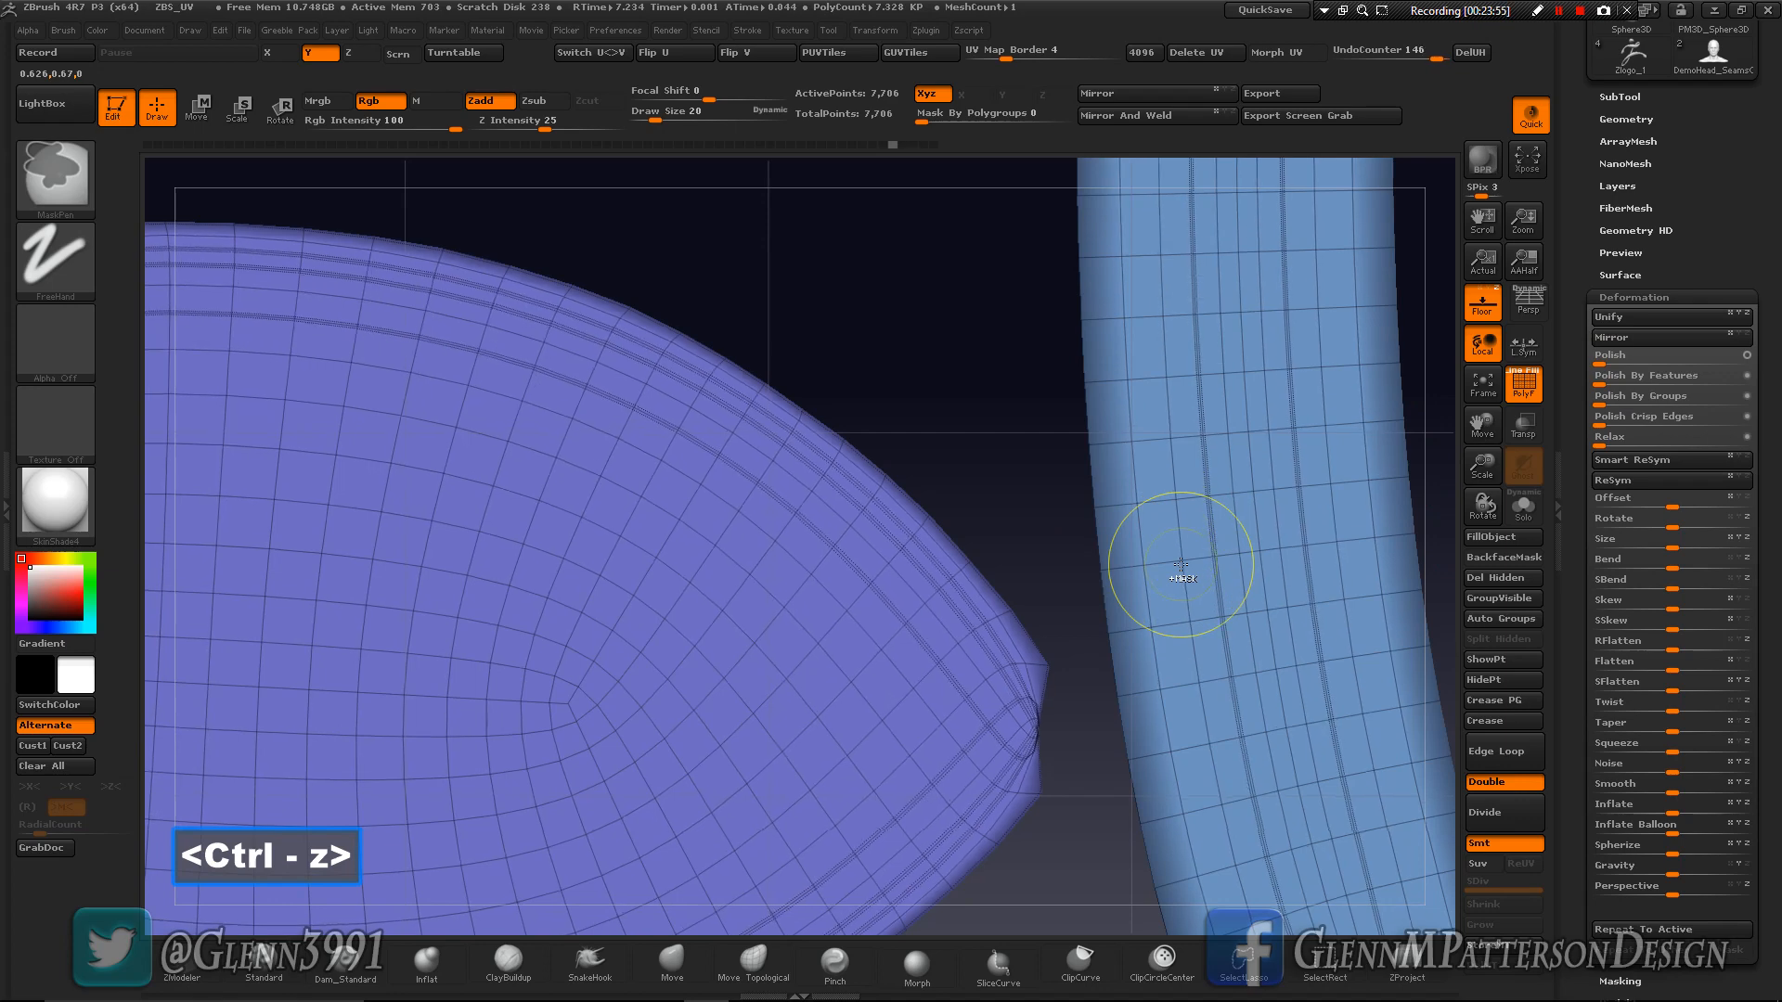
{"action": "key", "text": "ctrl+z"}
{"action": "key", "text": "ctrl+z"}
{"action": "key", "text": "ctrl+z"}
{"action": "key", "text": "ctrl+z"}
{"action": "key", "text": "ctrl+z"}
{"action": "key", "text": "ctrl+z"}
{"action": "key", "text": "ctrl+z"}
{"action": "key", "text": "ctrl+z"}
{"action": "key", "text": "ctrl+z"}
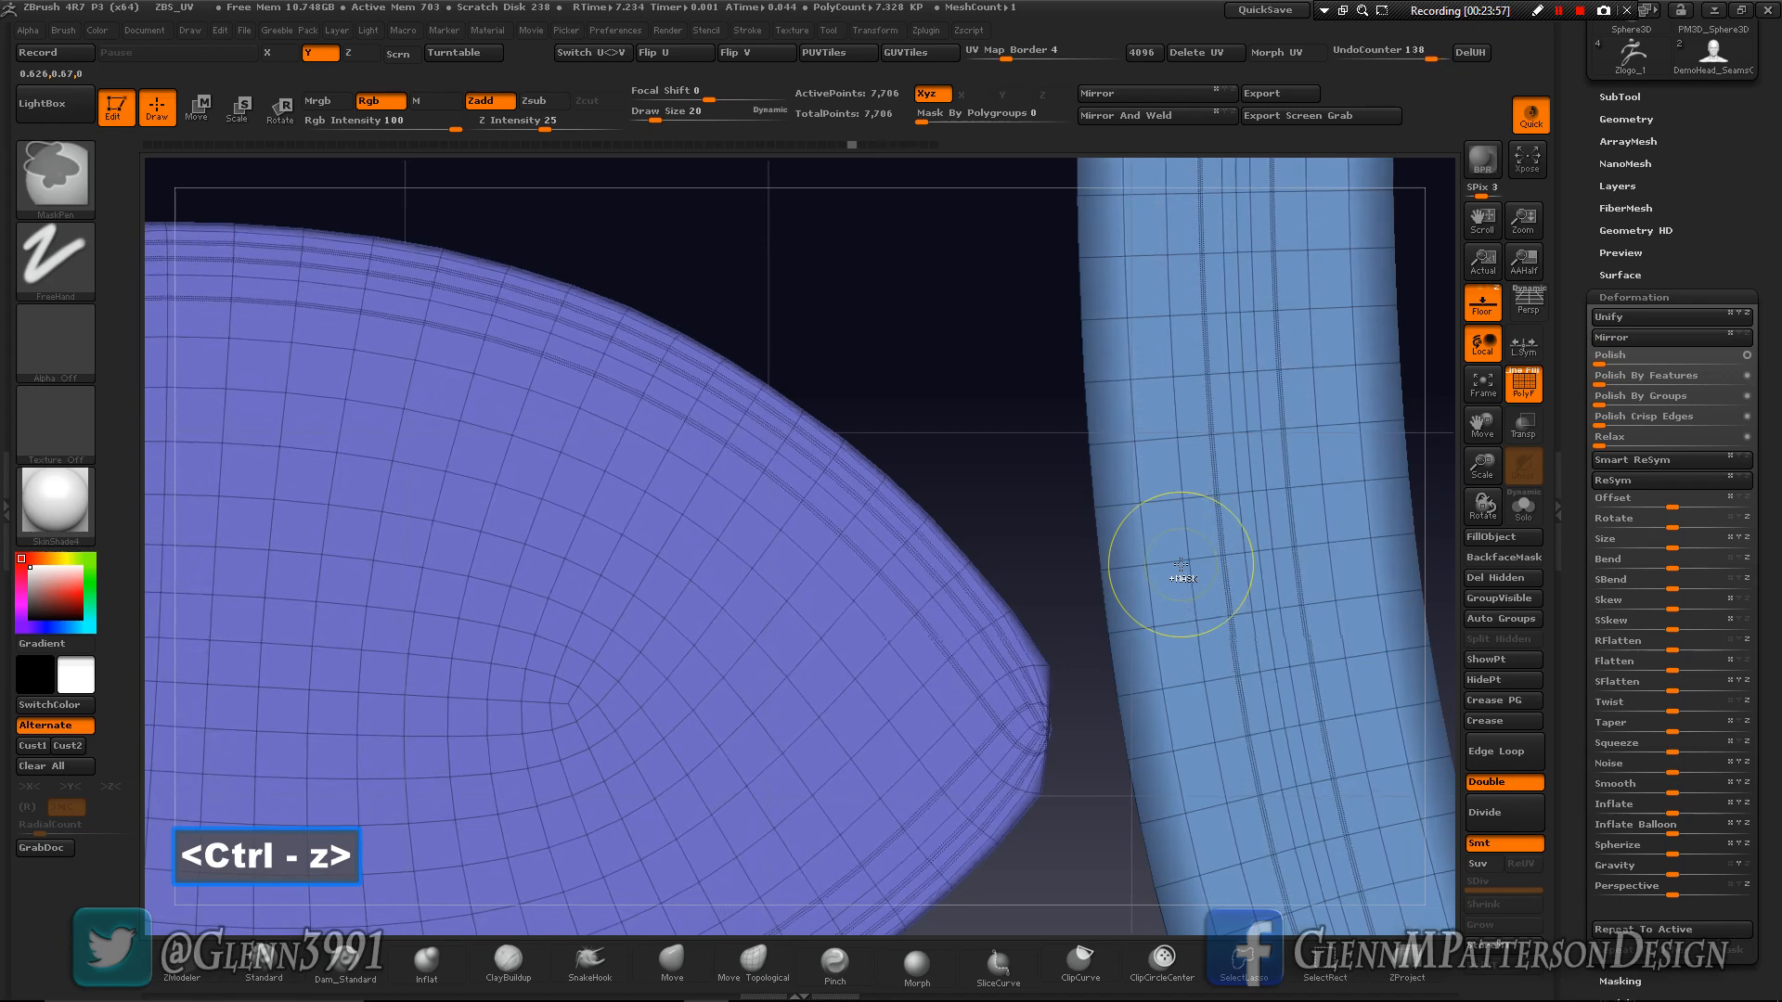
{"action": "key", "text": "ctrl+z"}
{"action": "key", "text": "ctrl+z"}
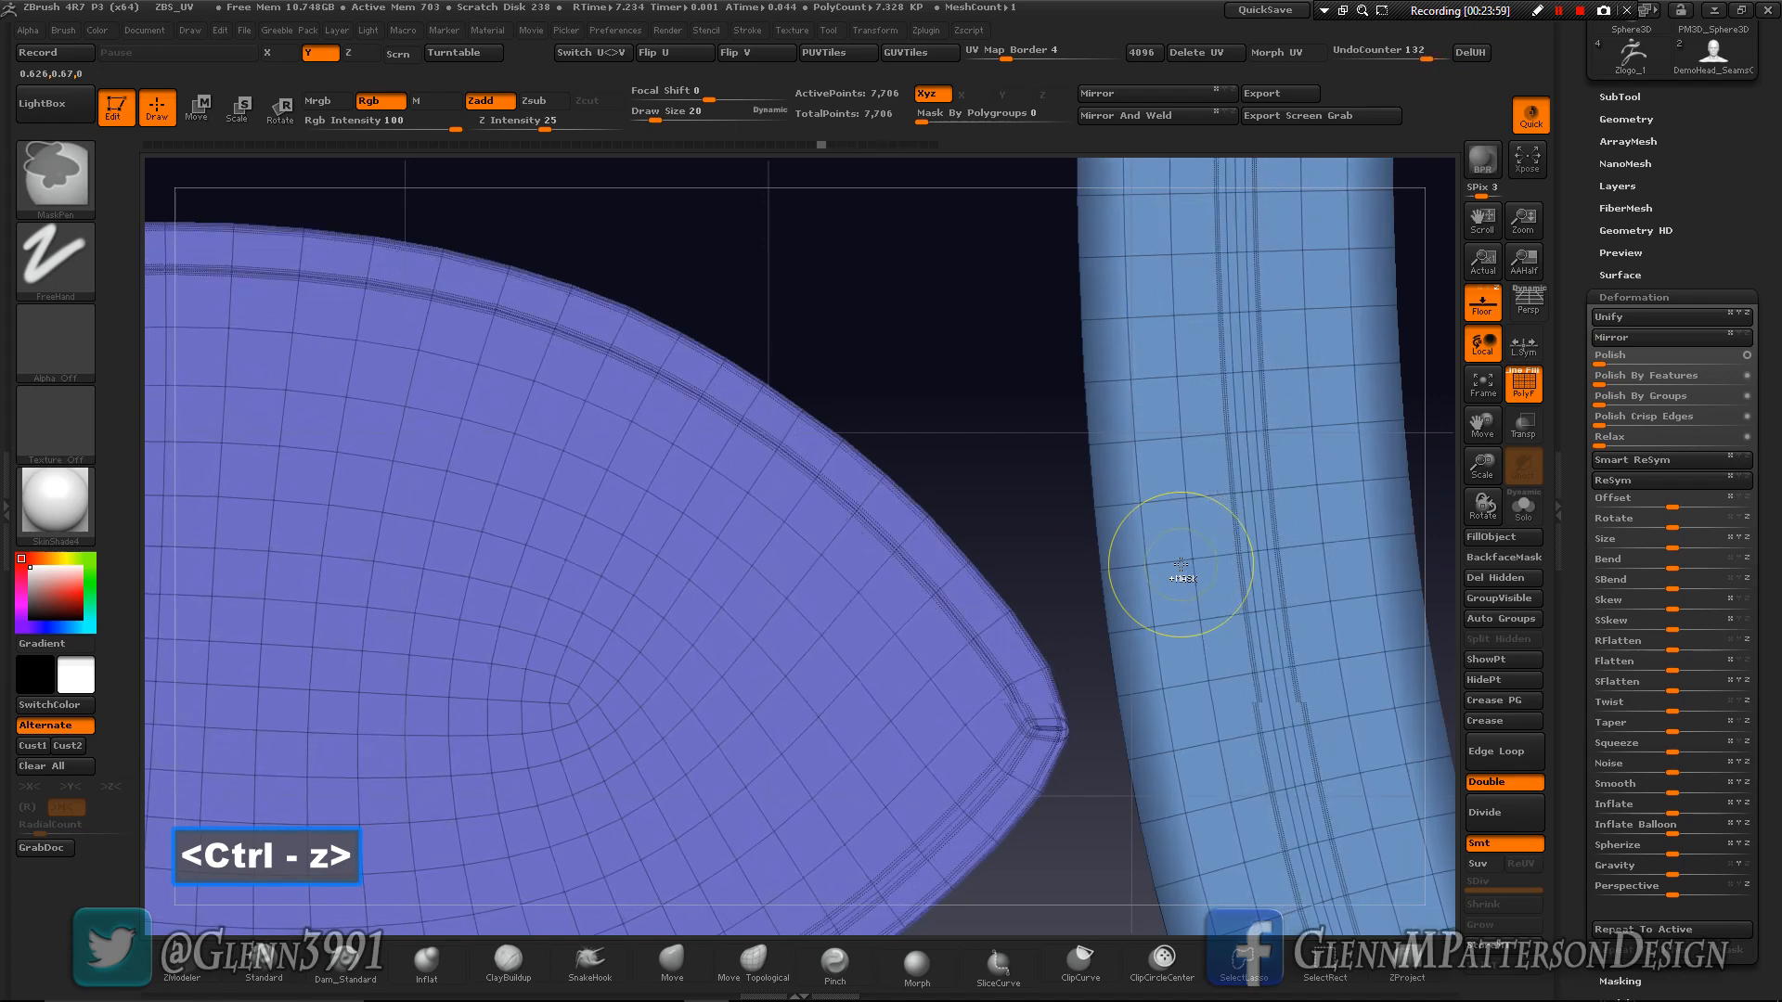
- Clear the mask from the UV islands and unflatten the layout back into the 3D cube with UV Master
{"action": "left_click_drag", "start_coordinate": [905, 295], "coordinate": [999, 454], "text": "ctrl"}
{"action": "left_click", "coordinate": [999, 506]}
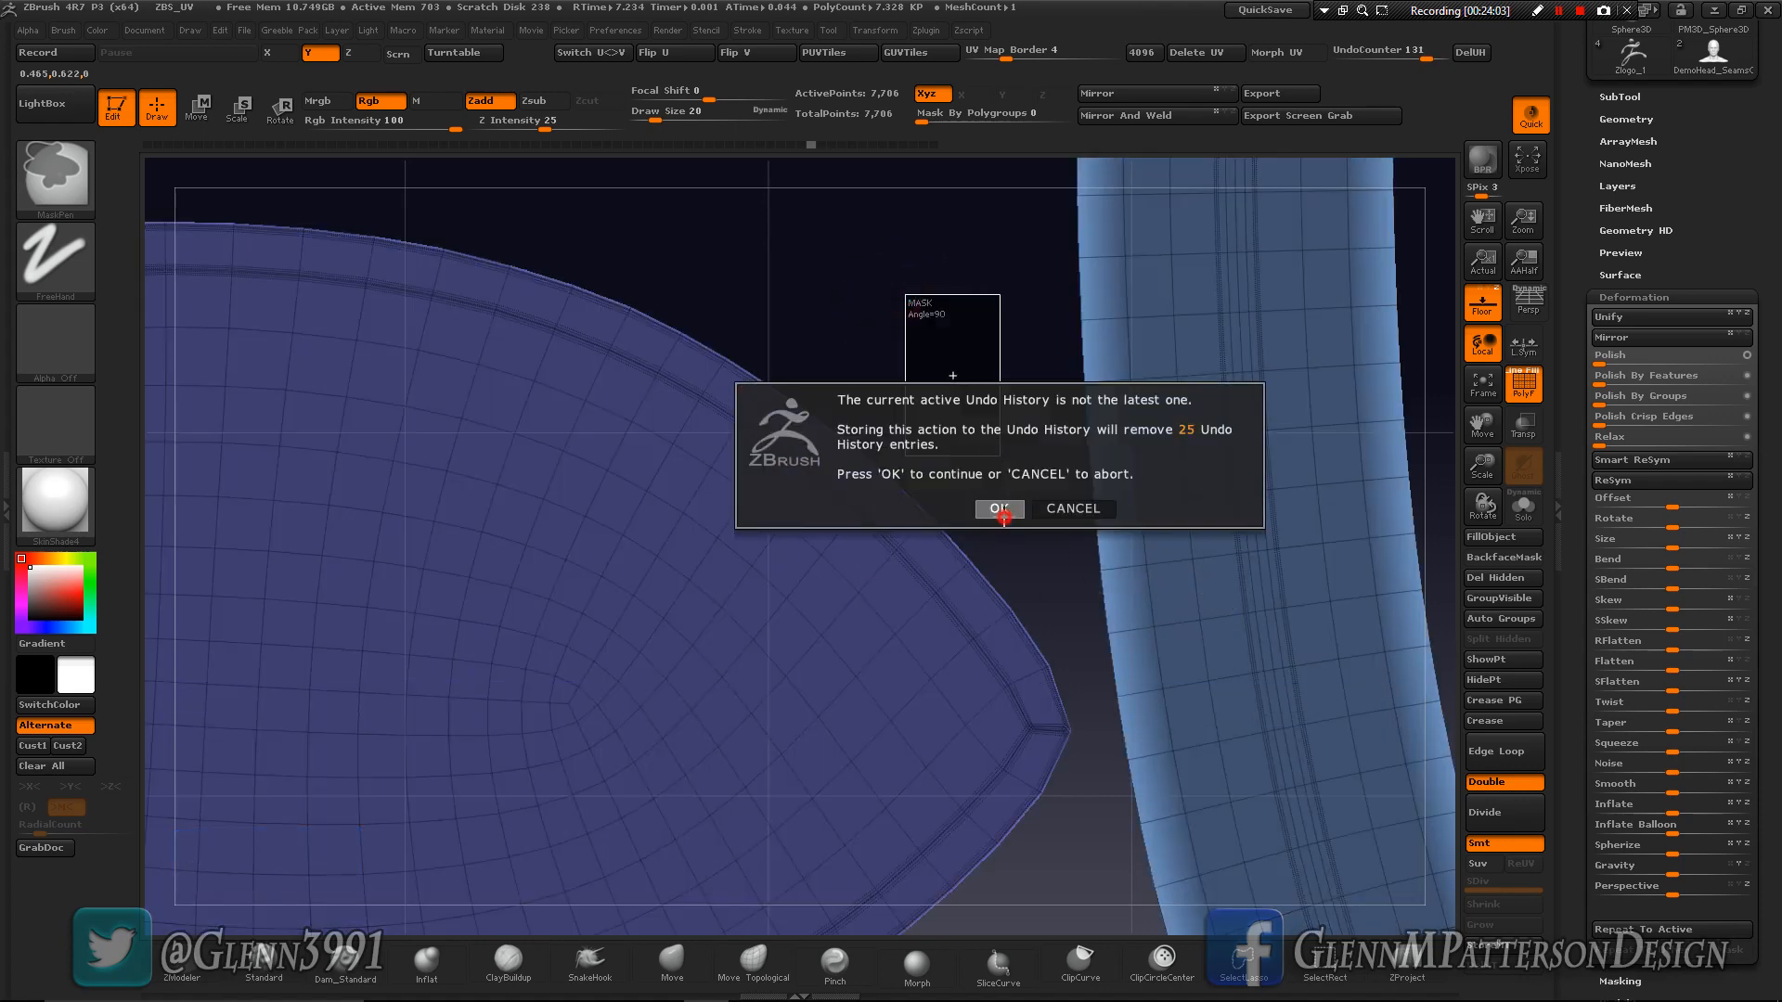
{"action": "left_click", "coordinate": [1482, 390]}
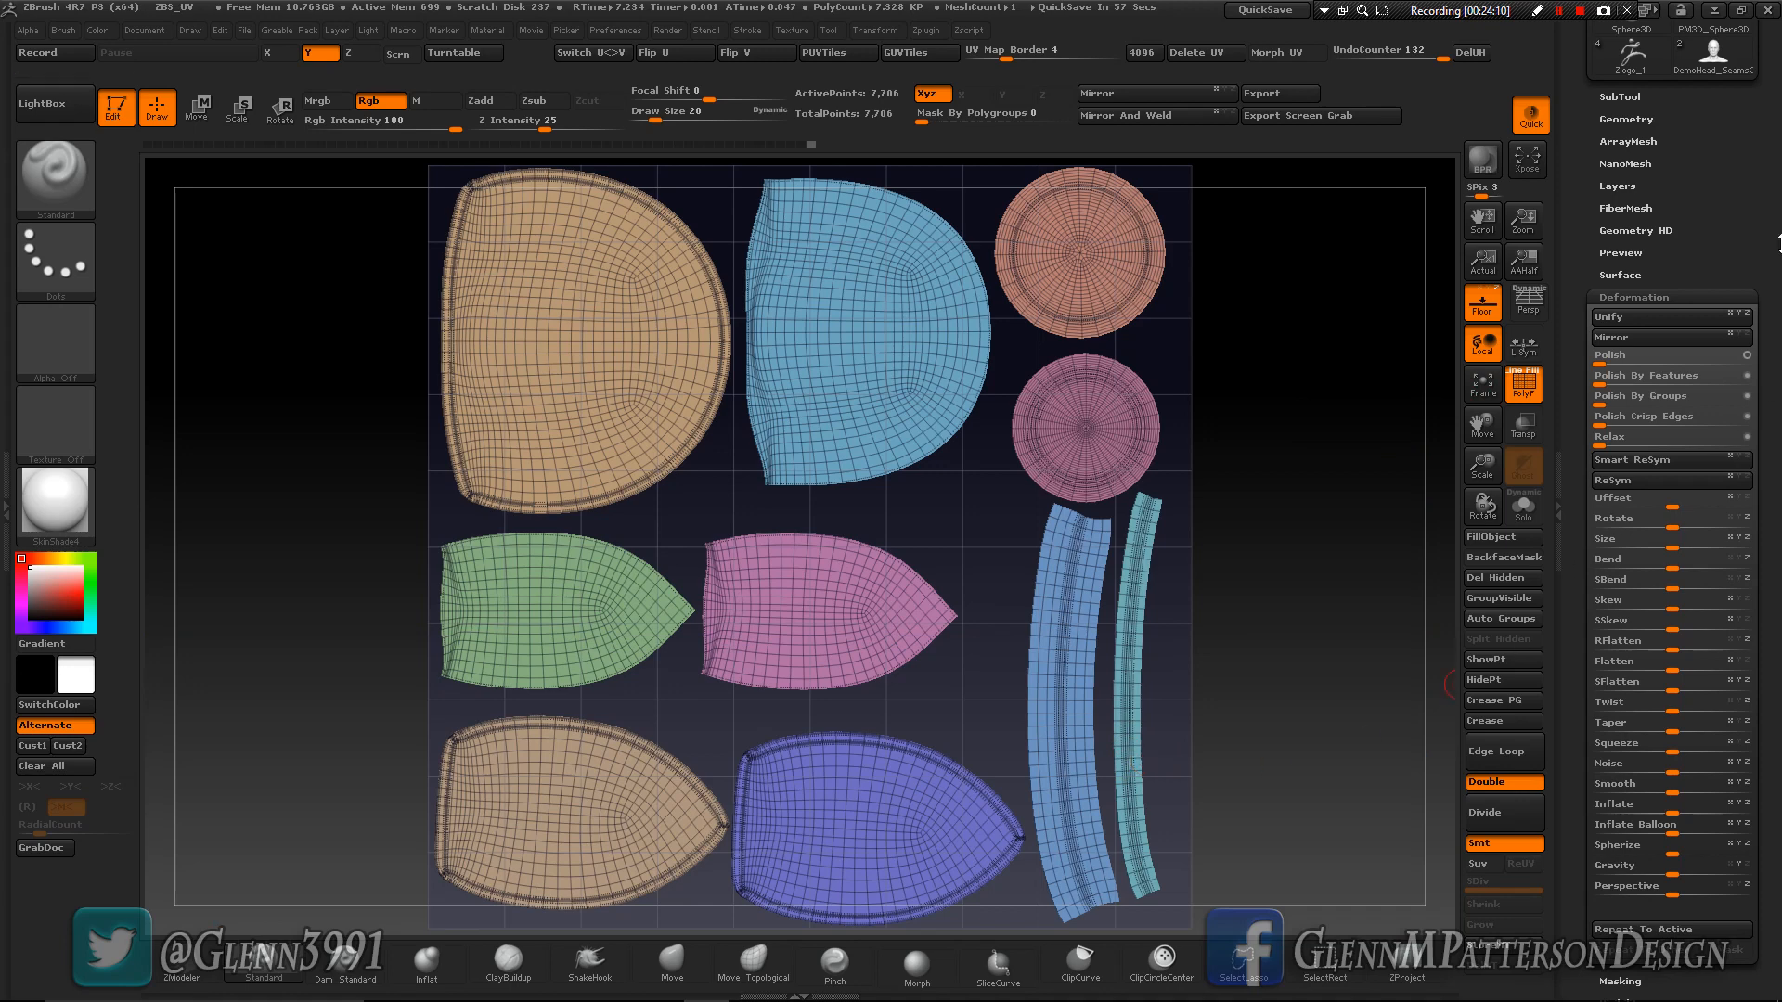
{"action": "left_click_drag", "start_coordinate": [1774, 186], "coordinate": [1779, 471]}
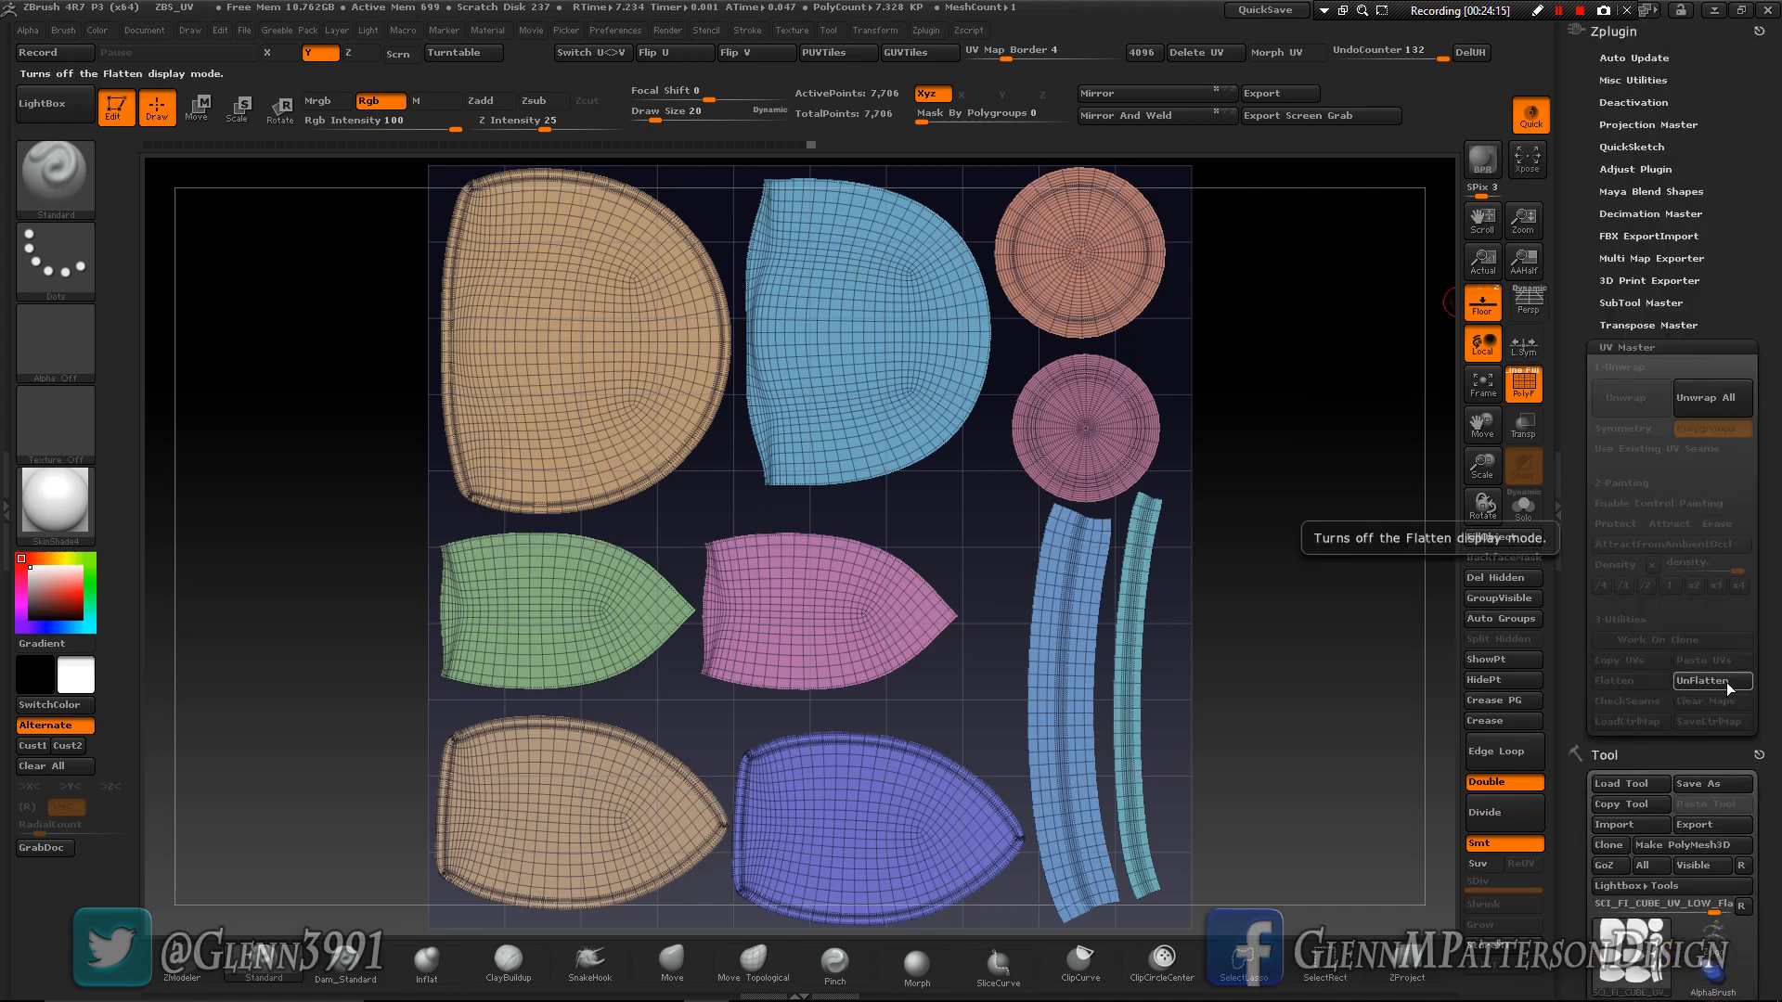
{"action": "key", "text": "ctrl"}
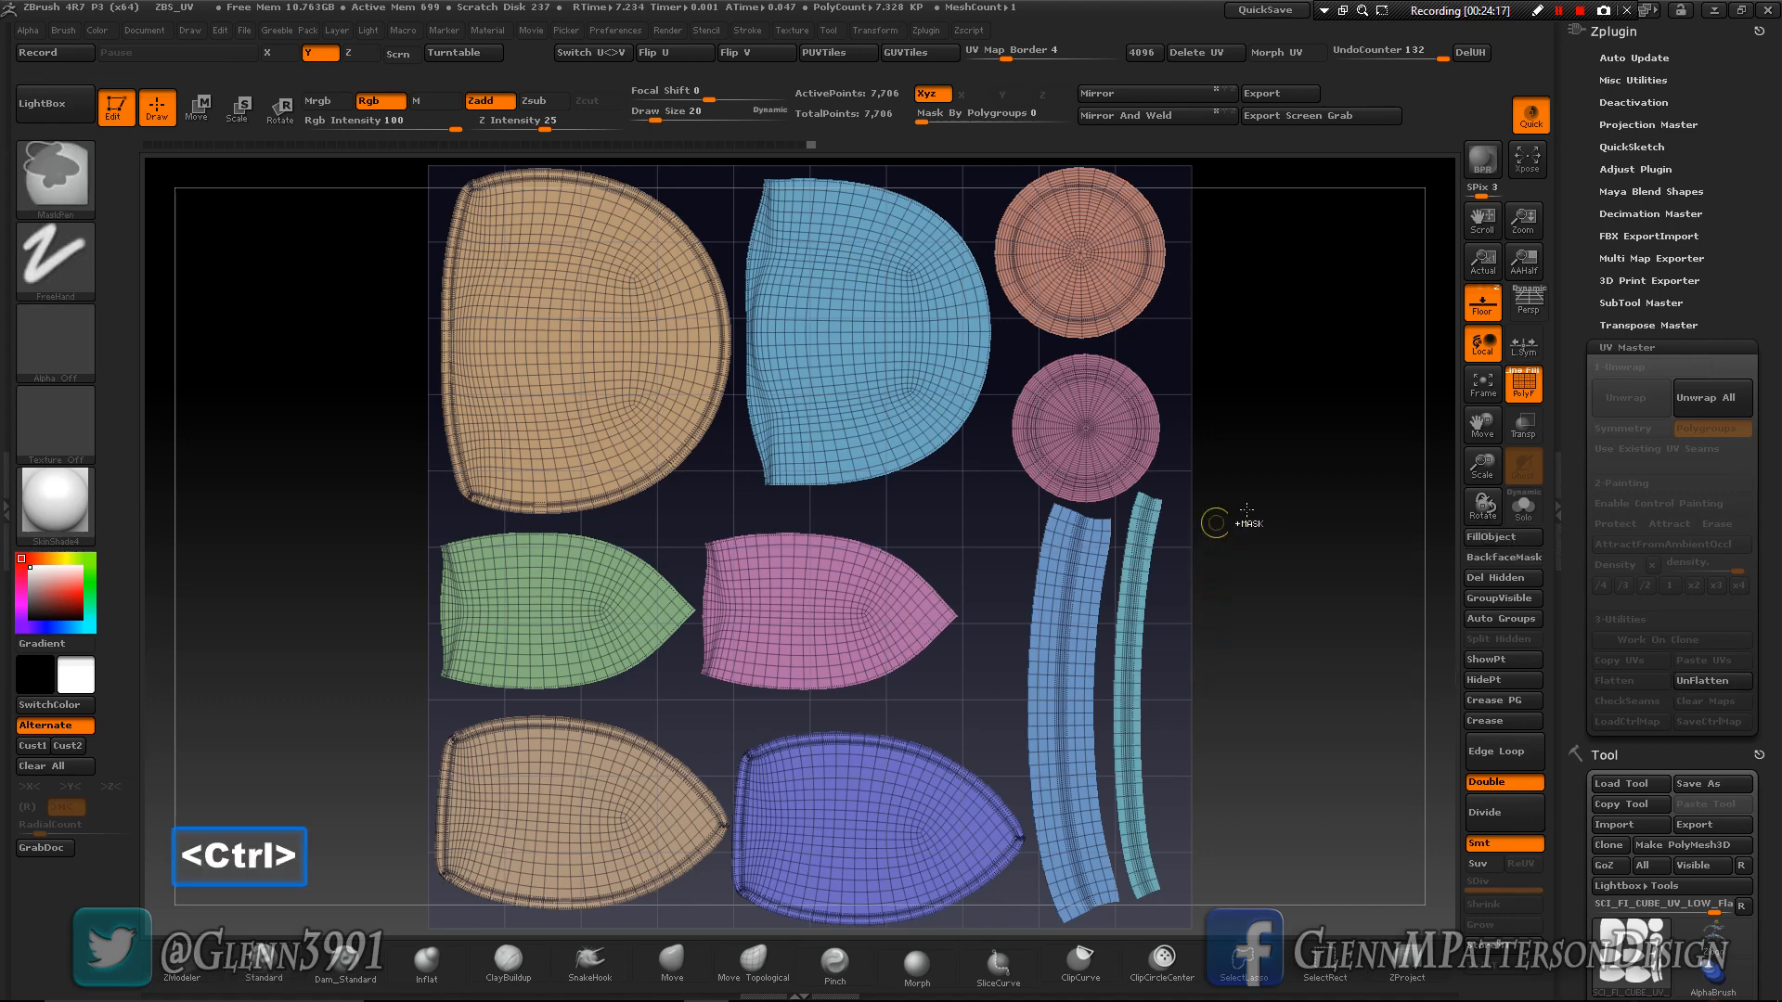
{"action": "left_click", "coordinate": [1711, 682]}
{"action": "mouse_move", "coordinate": [1304, 784]}
{"action": "left_mouse_down"}
{"action": "mouse_move", "coordinate": [1309, 763]}
{"action": "mouse_move", "coordinate": [1291, 811]}
{"action": "mouse_move", "coordinate": [1308, 756]}
{"action": "mouse_move", "coordinate": [1285, 761]}
{"action": "mouse_move", "coordinate": [1305, 784]}
{"action": "left_mouse_up"}
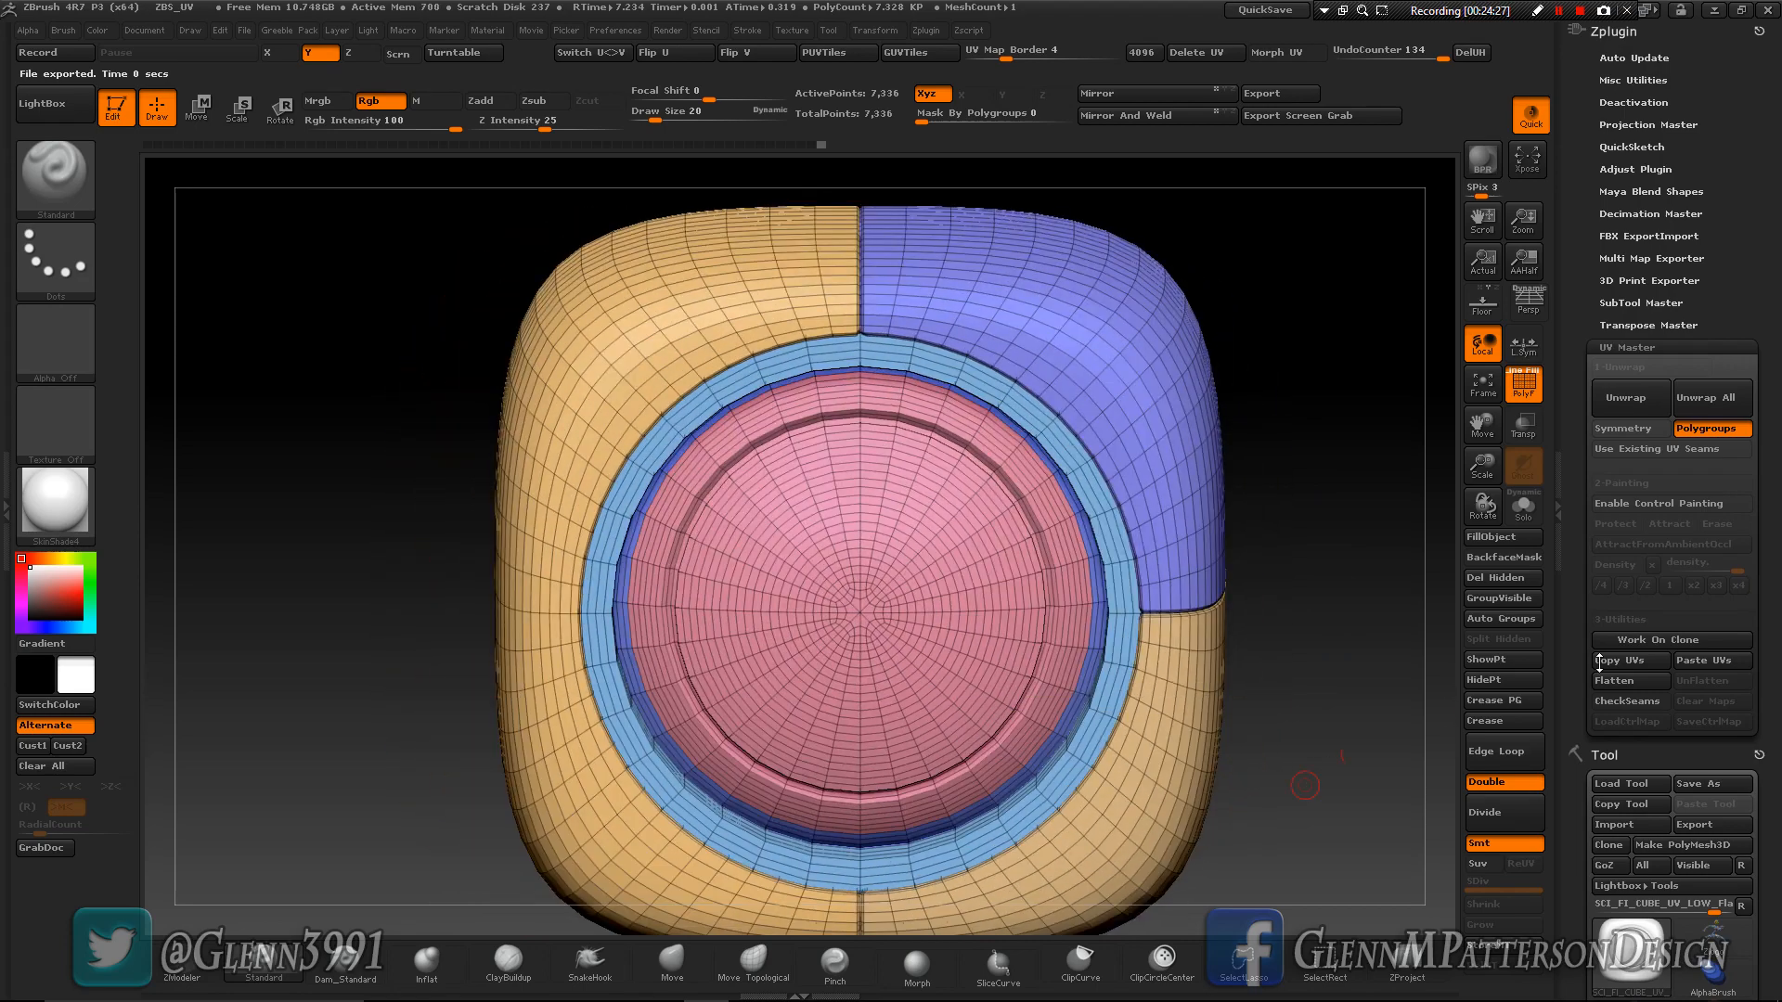
- Flatten the cube's UVs again to review the layout and the UV Map morph option, and return to the 3D cube
{"action": "left_click", "coordinate": [1623, 683]}
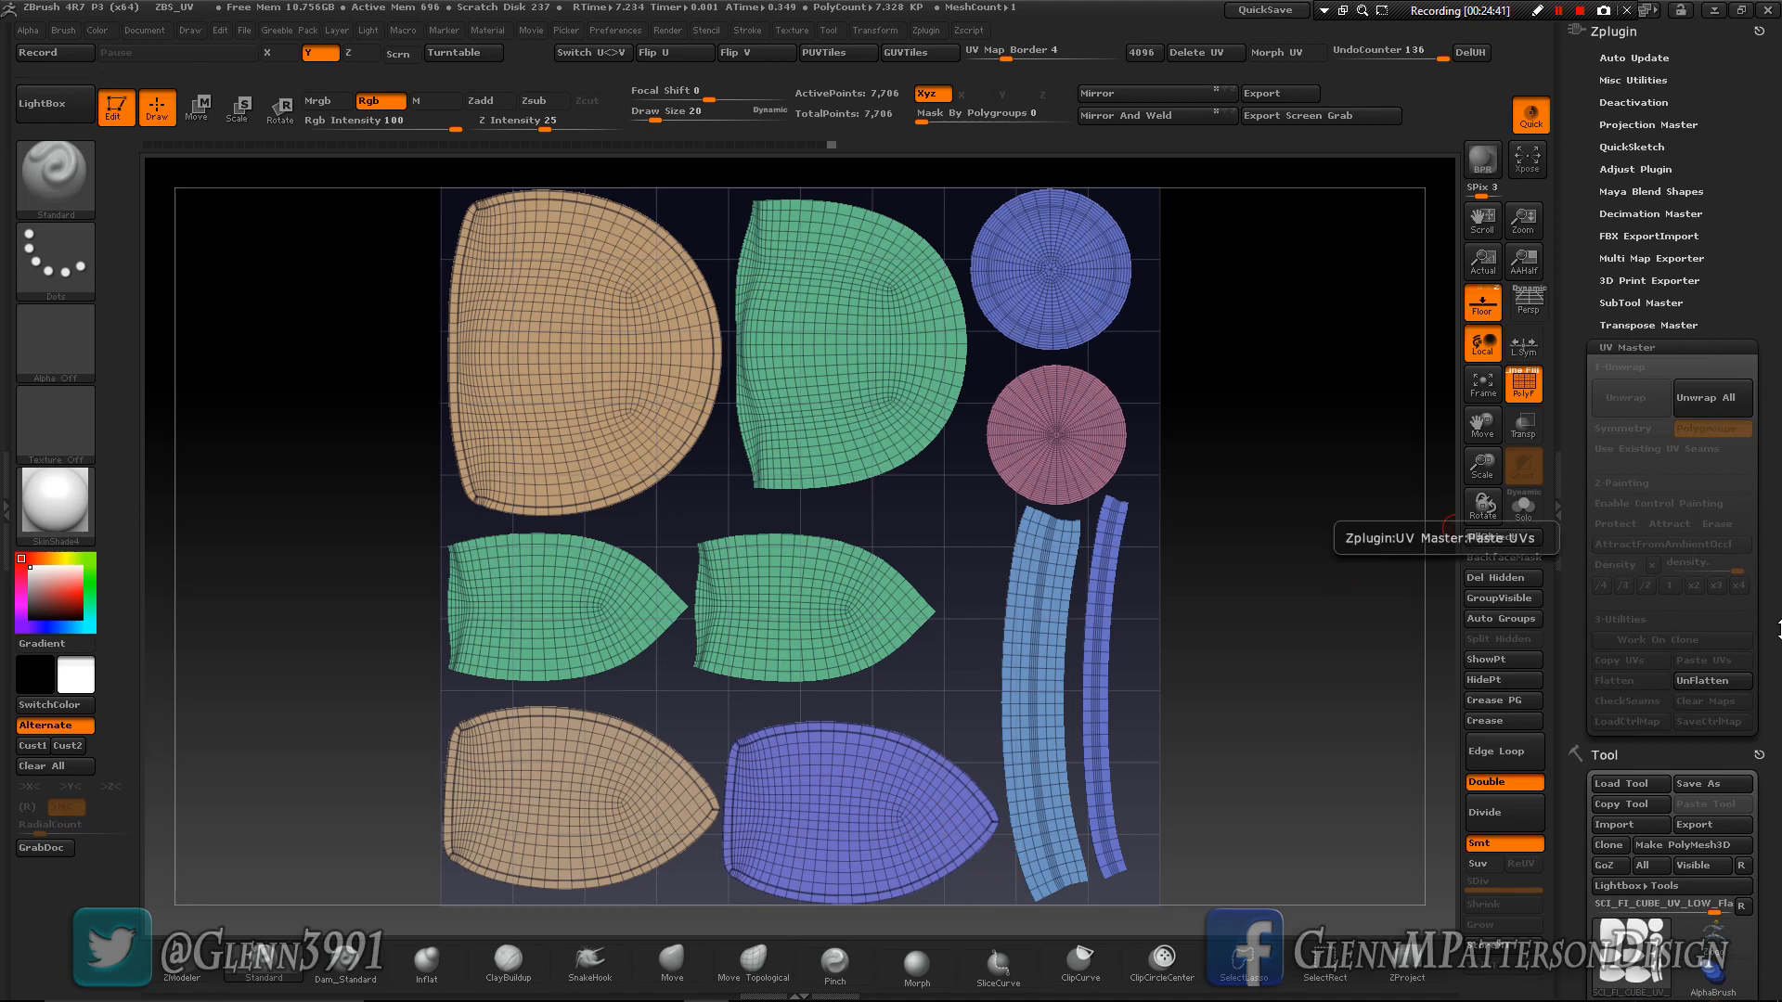
{"action": "left_click_drag", "start_coordinate": [1778, 650], "coordinate": [1780, 311]}
{"action": "left_click", "coordinate": [1624, 639]}
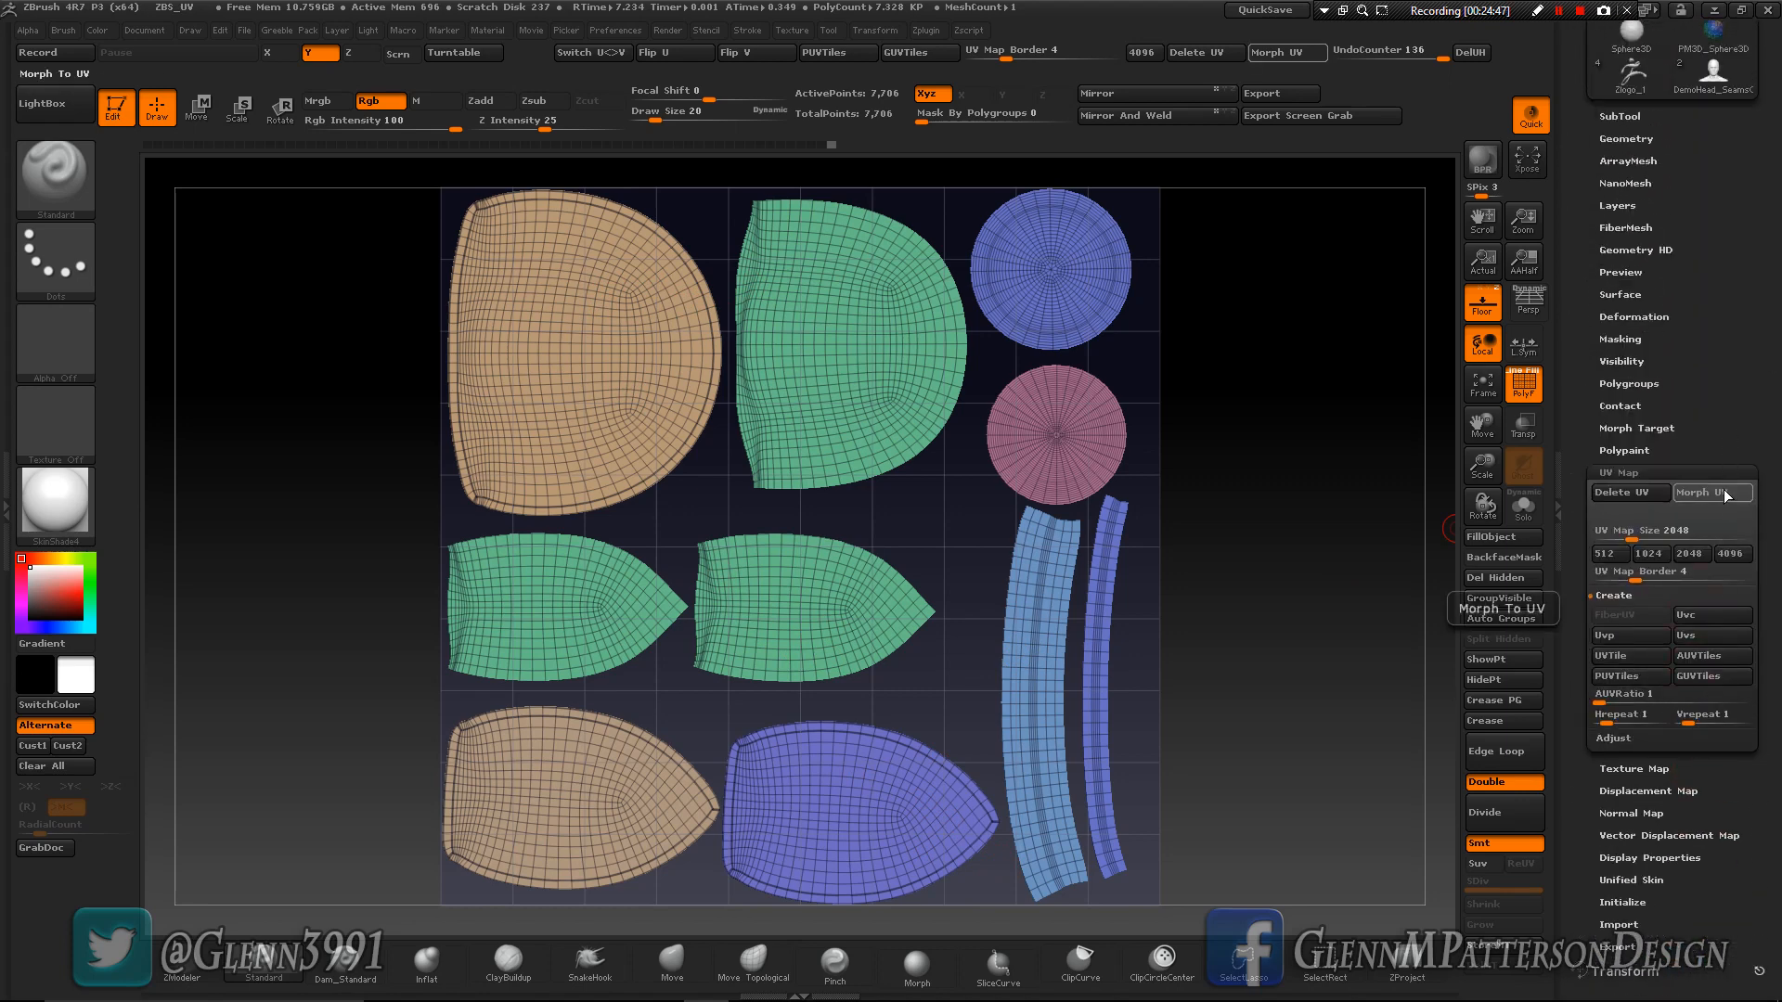
{"action": "left_click_drag", "start_coordinate": [1765, 251], "coordinate": [1778, 584]}
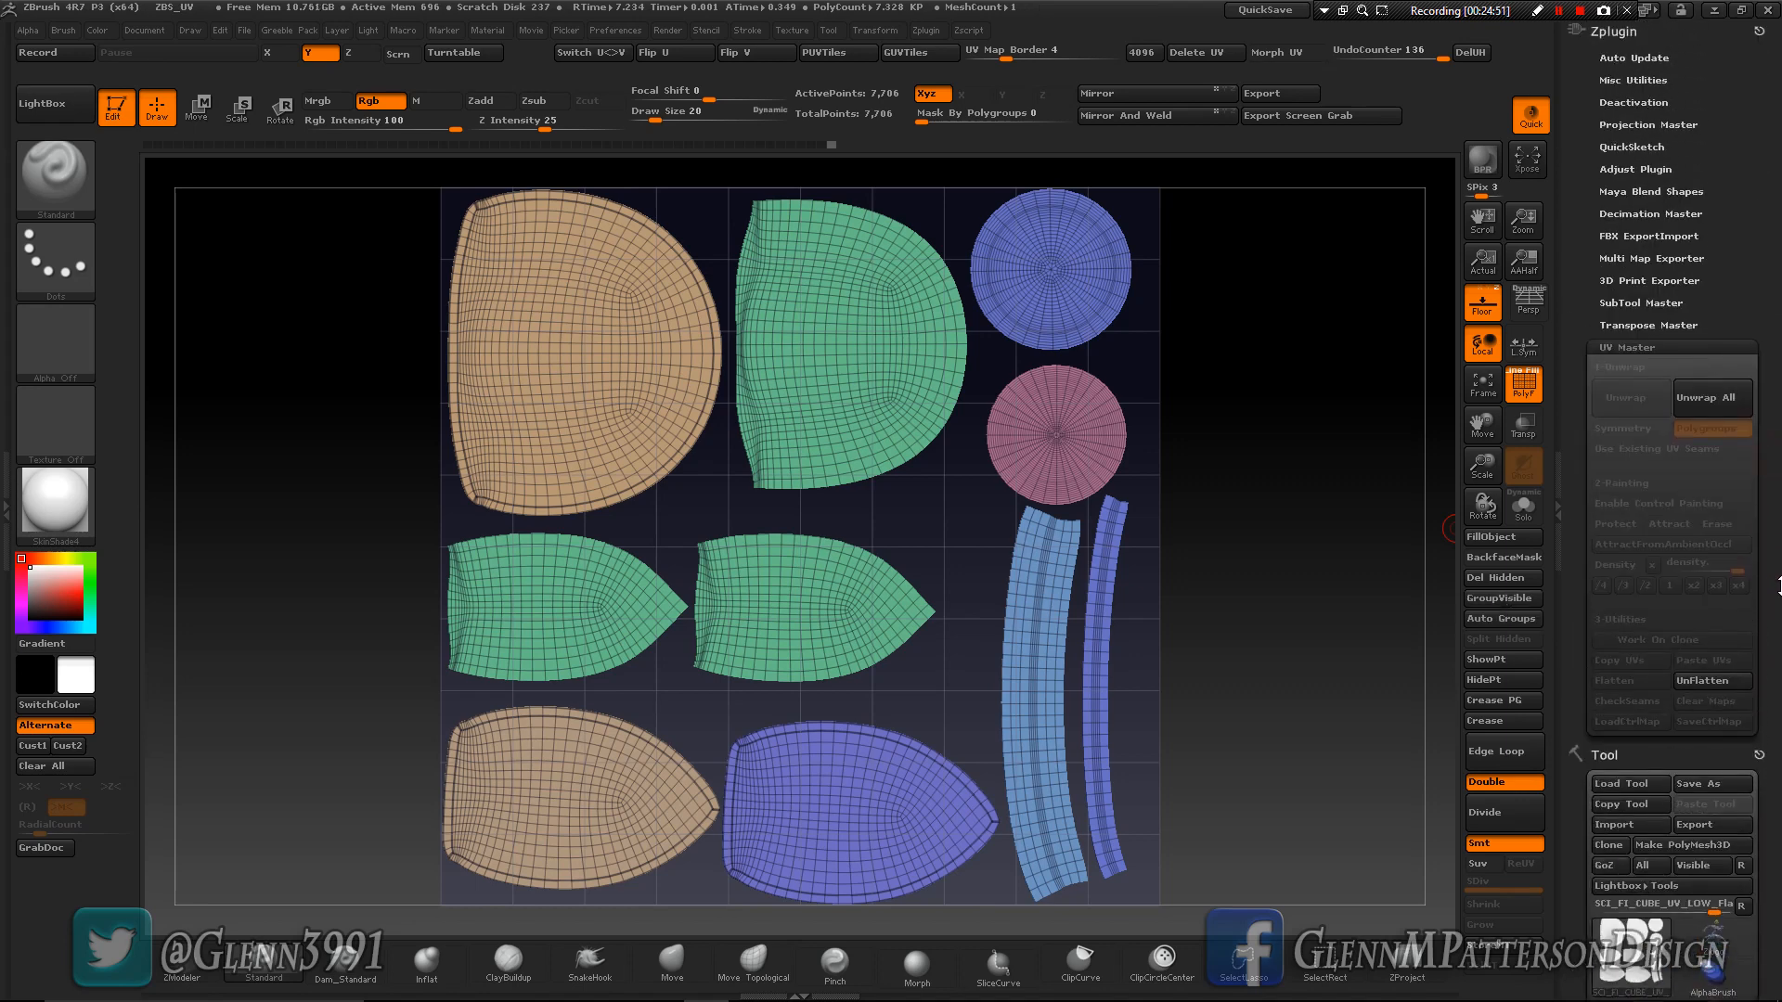
{"action": "left_click", "coordinate": [1706, 681]}
- Crease the cube's hard edges with the Geometry Crease operation at a tolerance of 20
{"action": "right_click_drag", "start_coordinate": [941, 668], "coordinate": [1179, 664]}
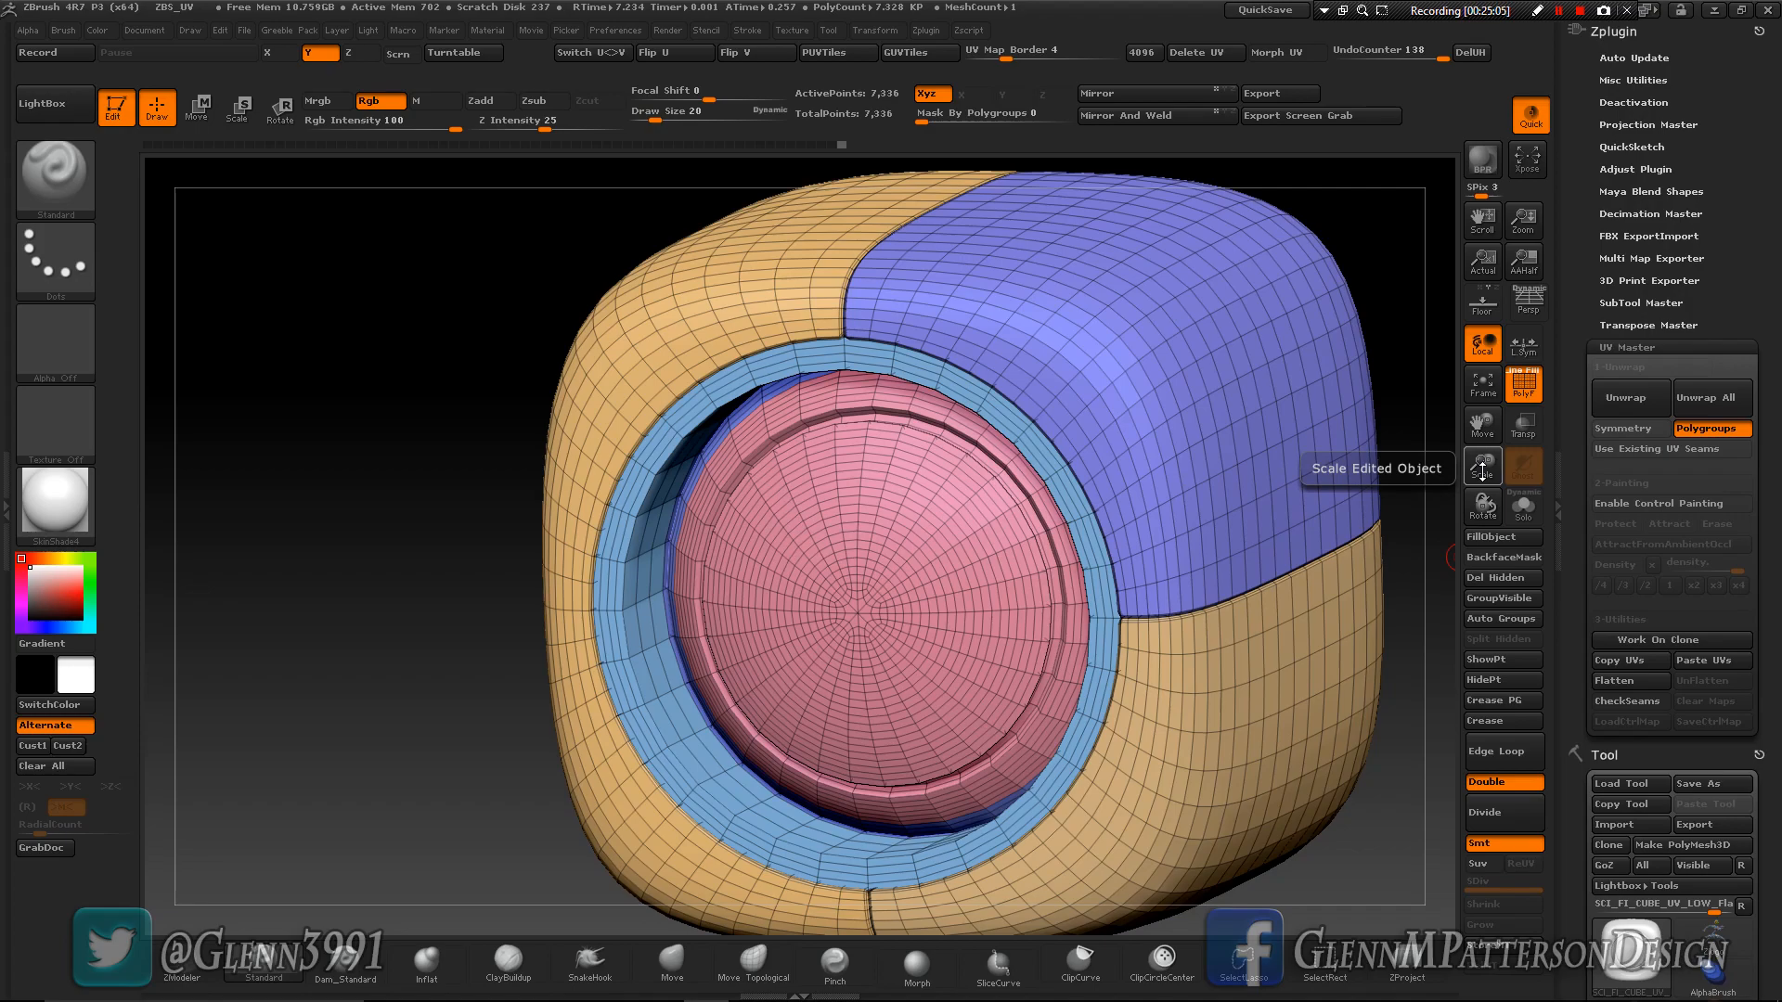
{"action": "left_click_drag", "start_coordinate": [1482, 472], "coordinate": [1461, 546]}
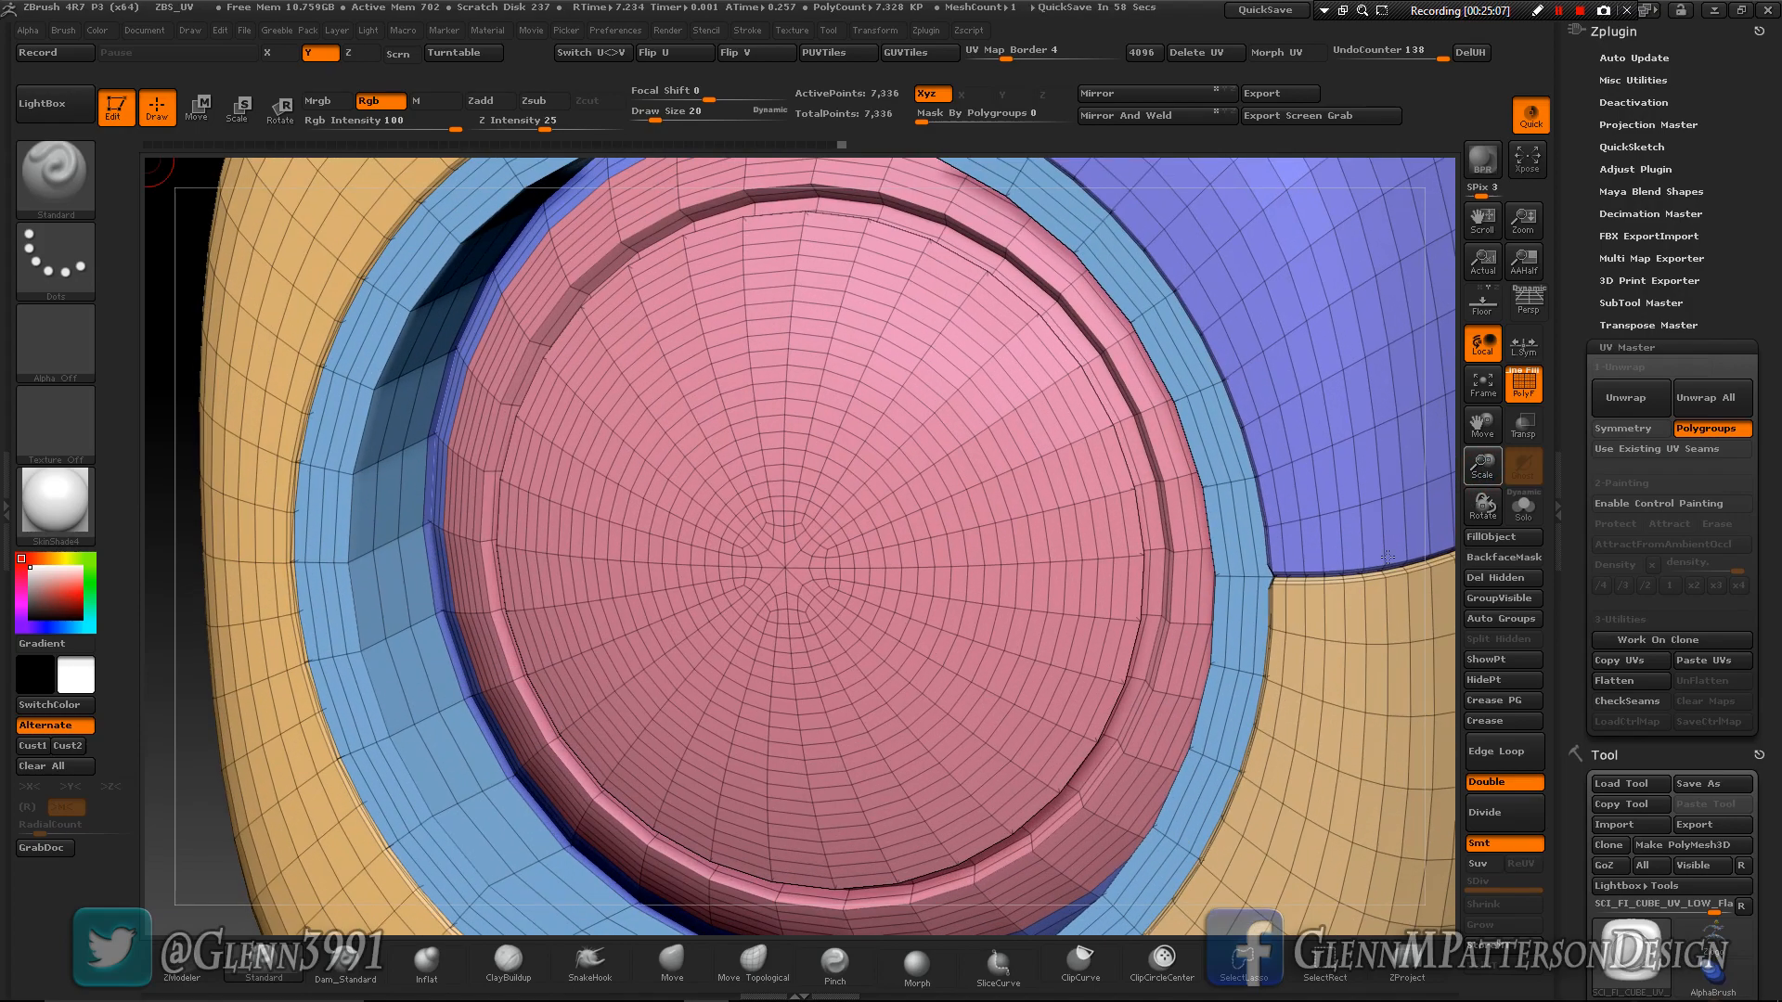
{"action": "right_click_drag", "start_coordinate": [1340, 560], "coordinate": [1390, 517]}
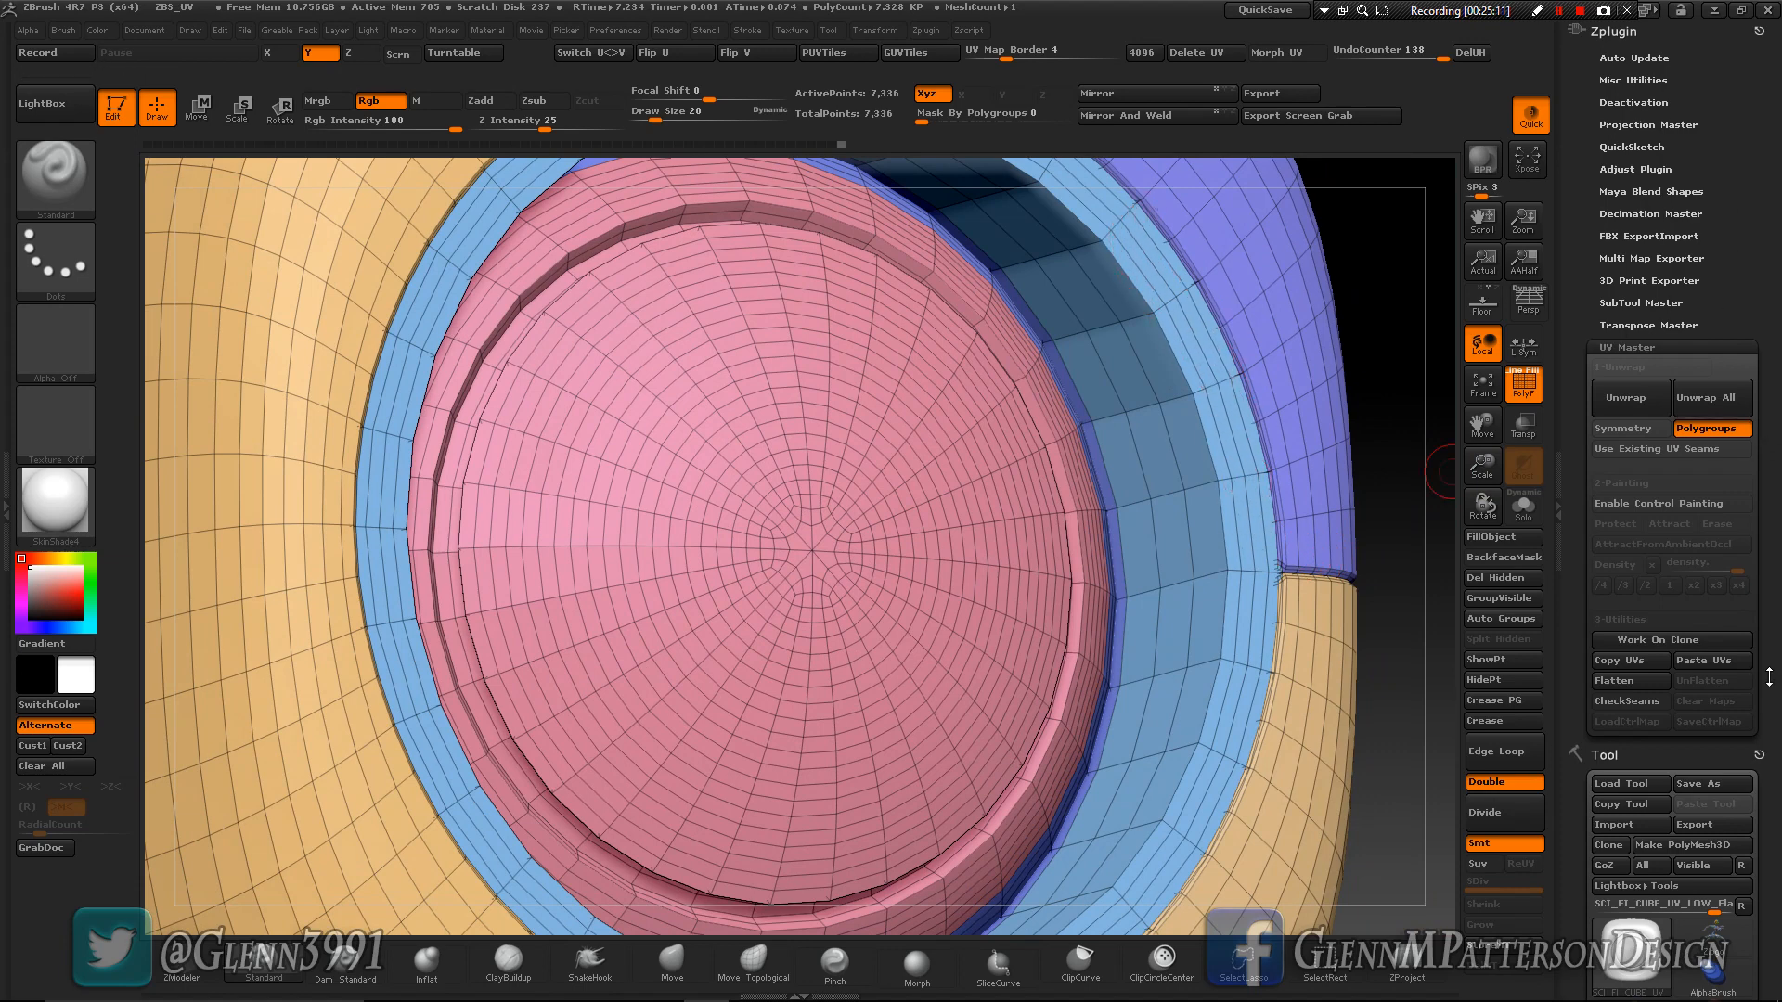
{"action": "scroll", "coordinate": [1722, 490], "scroll_direction": "down", "scroll_amount": 10}
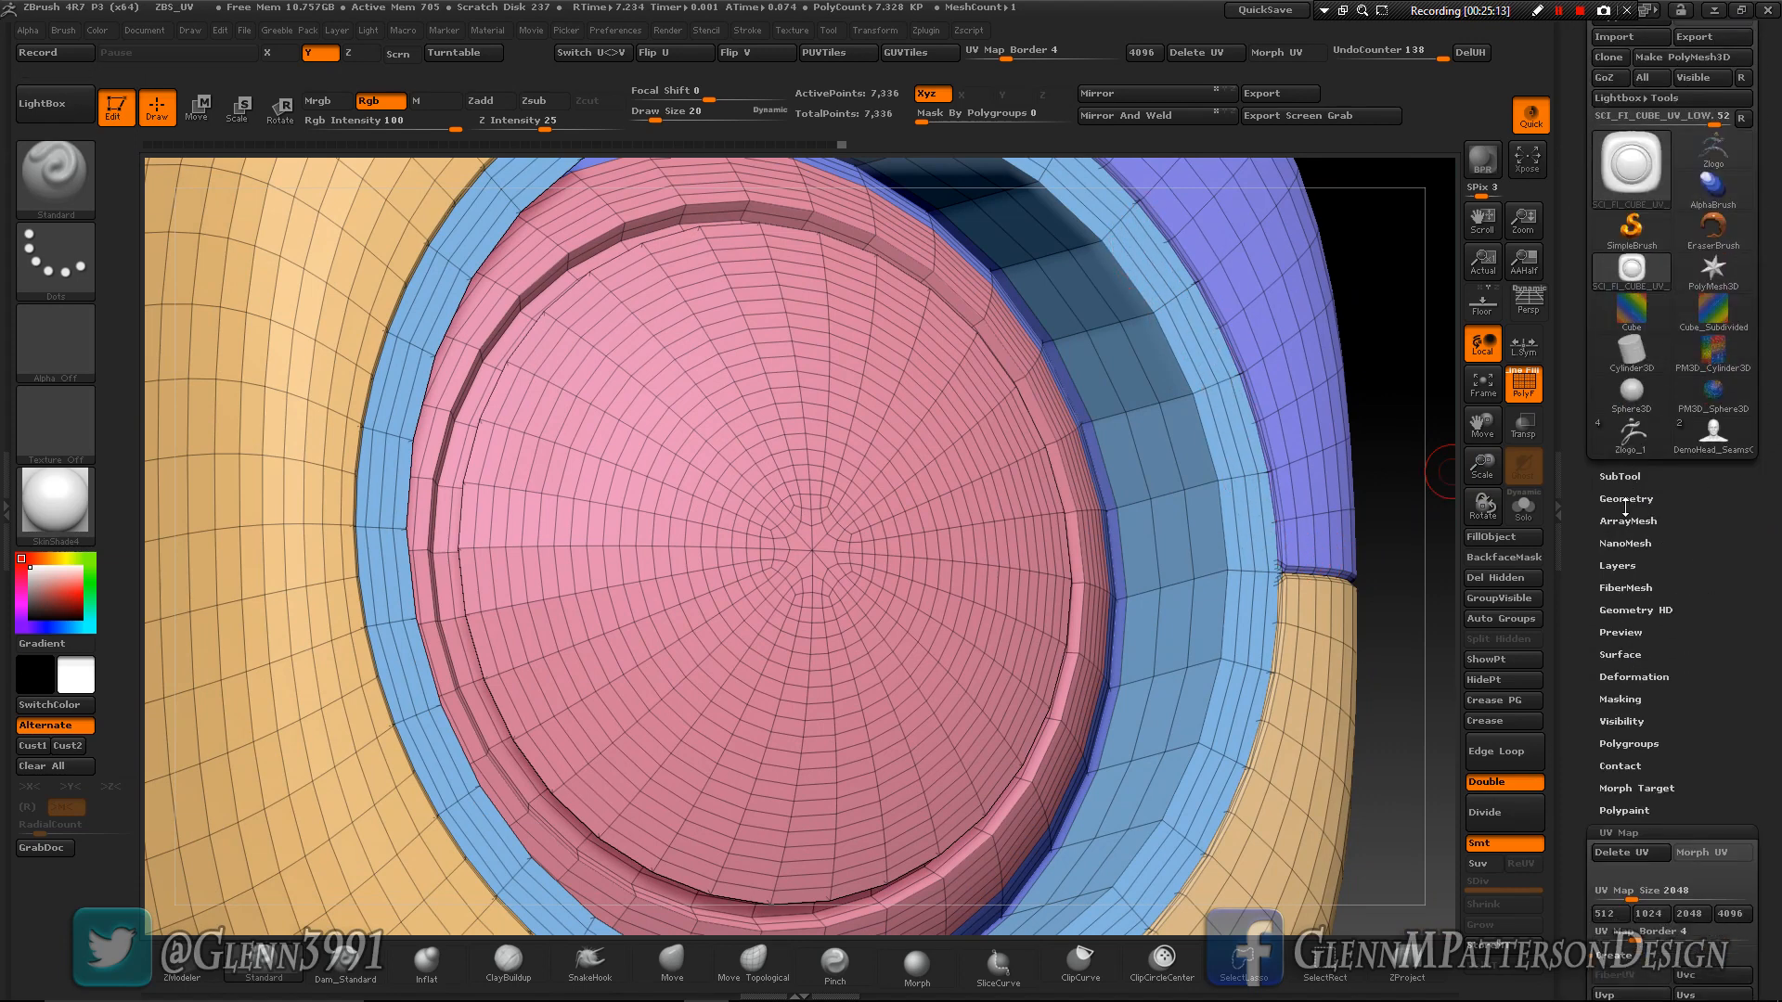
{"action": "left_click", "coordinate": [1625, 501]}
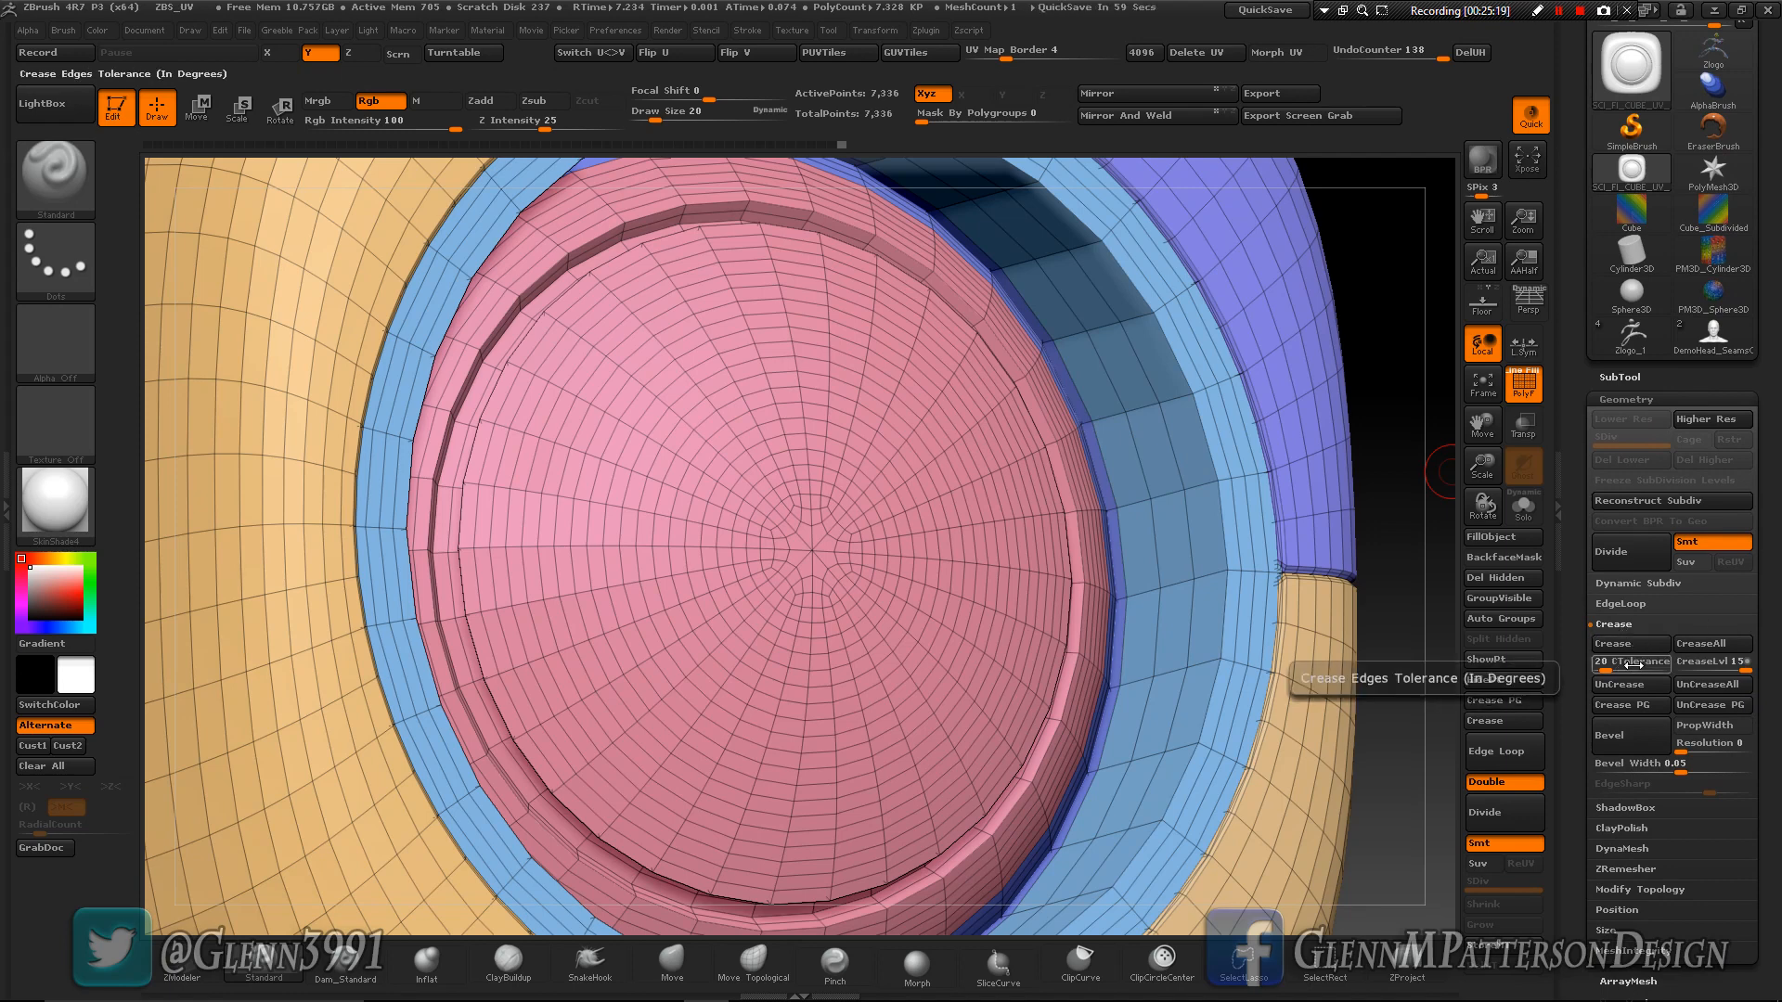
{"action": "left_click", "coordinate": [1623, 644]}
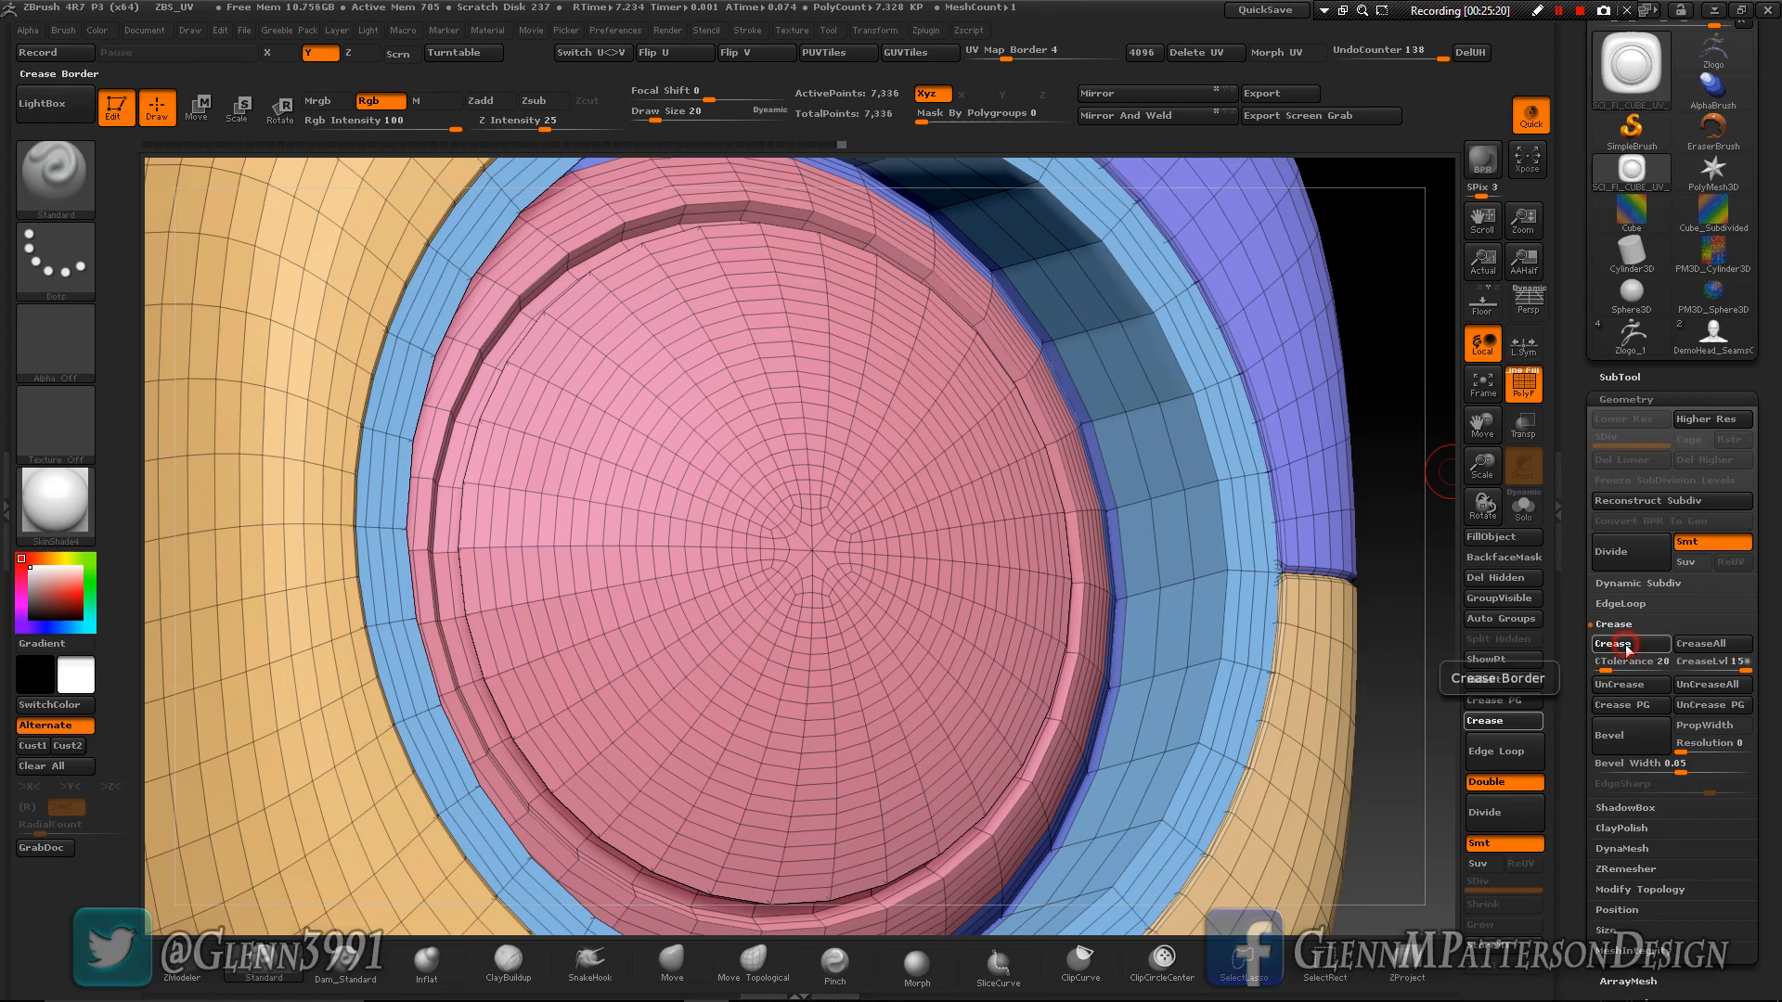
{"action": "mouse_move", "coordinate": [1293, 657]}
{"action": "right_mouse_down"}
{"action": "mouse_move", "coordinate": [1207, 682]}
{"action": "mouse_move", "coordinate": [1277, 683]}
{"action": "right_mouse_up"}
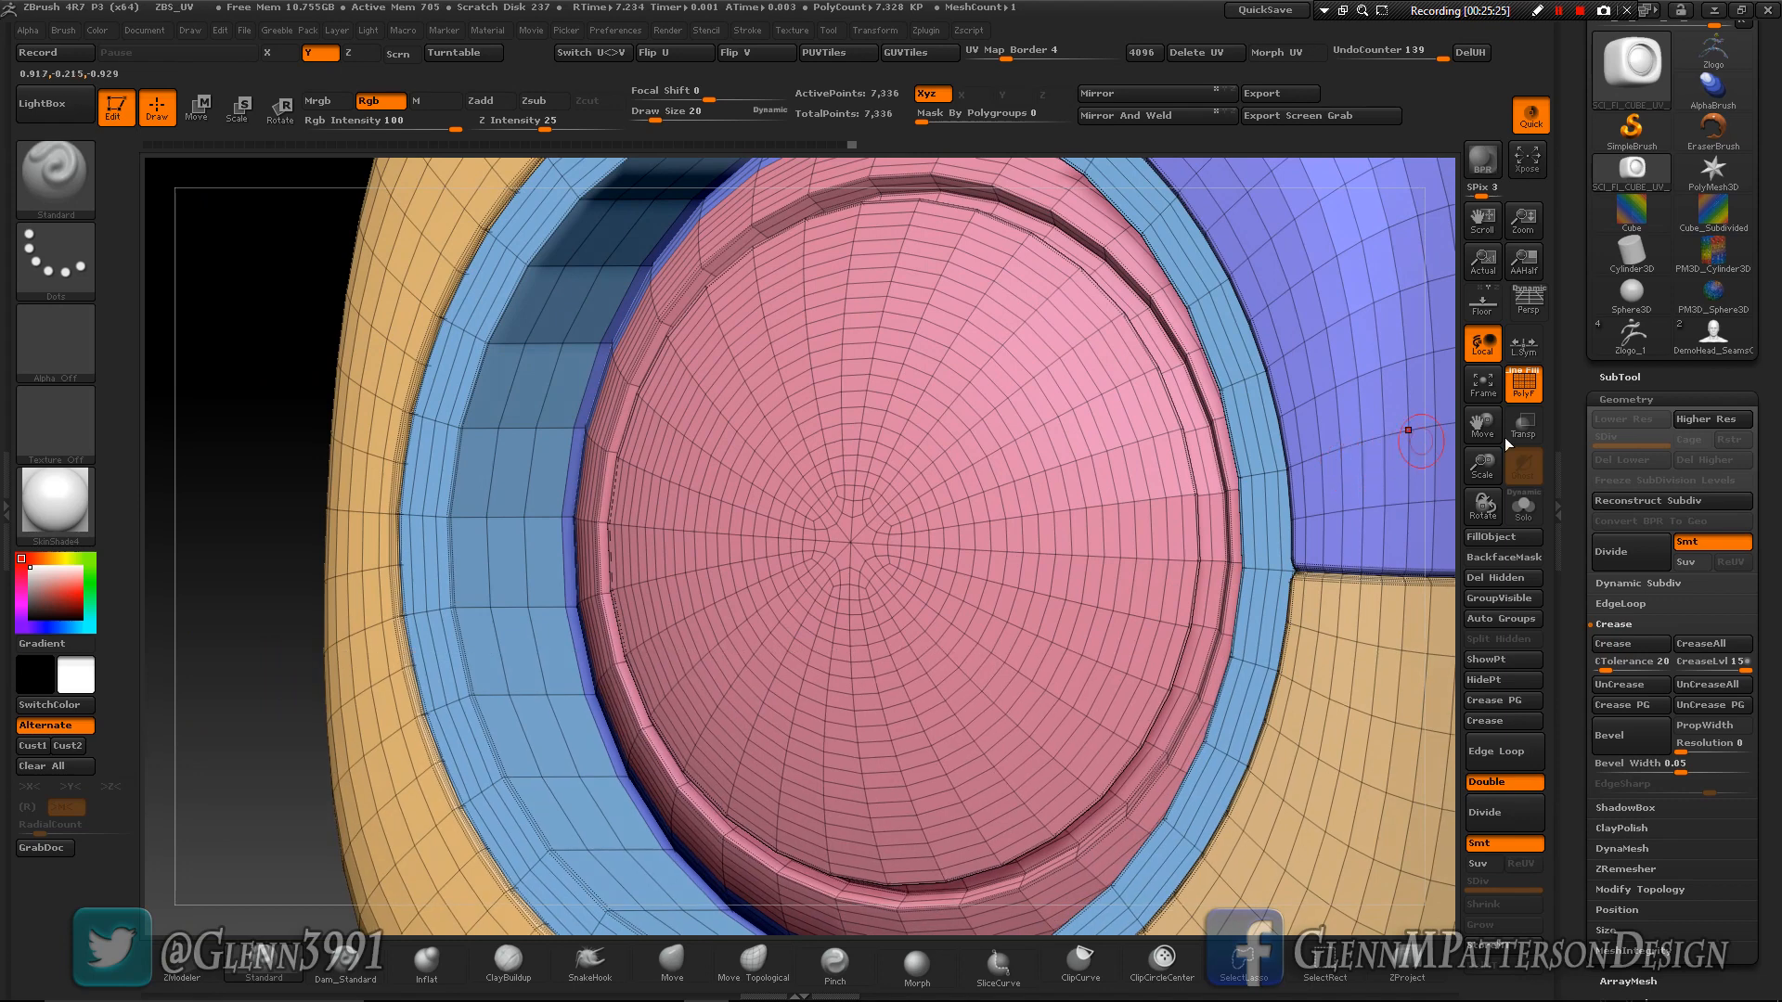
- Hide the polyframe, subdivide the creased cube repeatedly to about 7.5 million polygons and inspect the smoothed surface
{"action": "left_click", "coordinate": [1488, 396]}
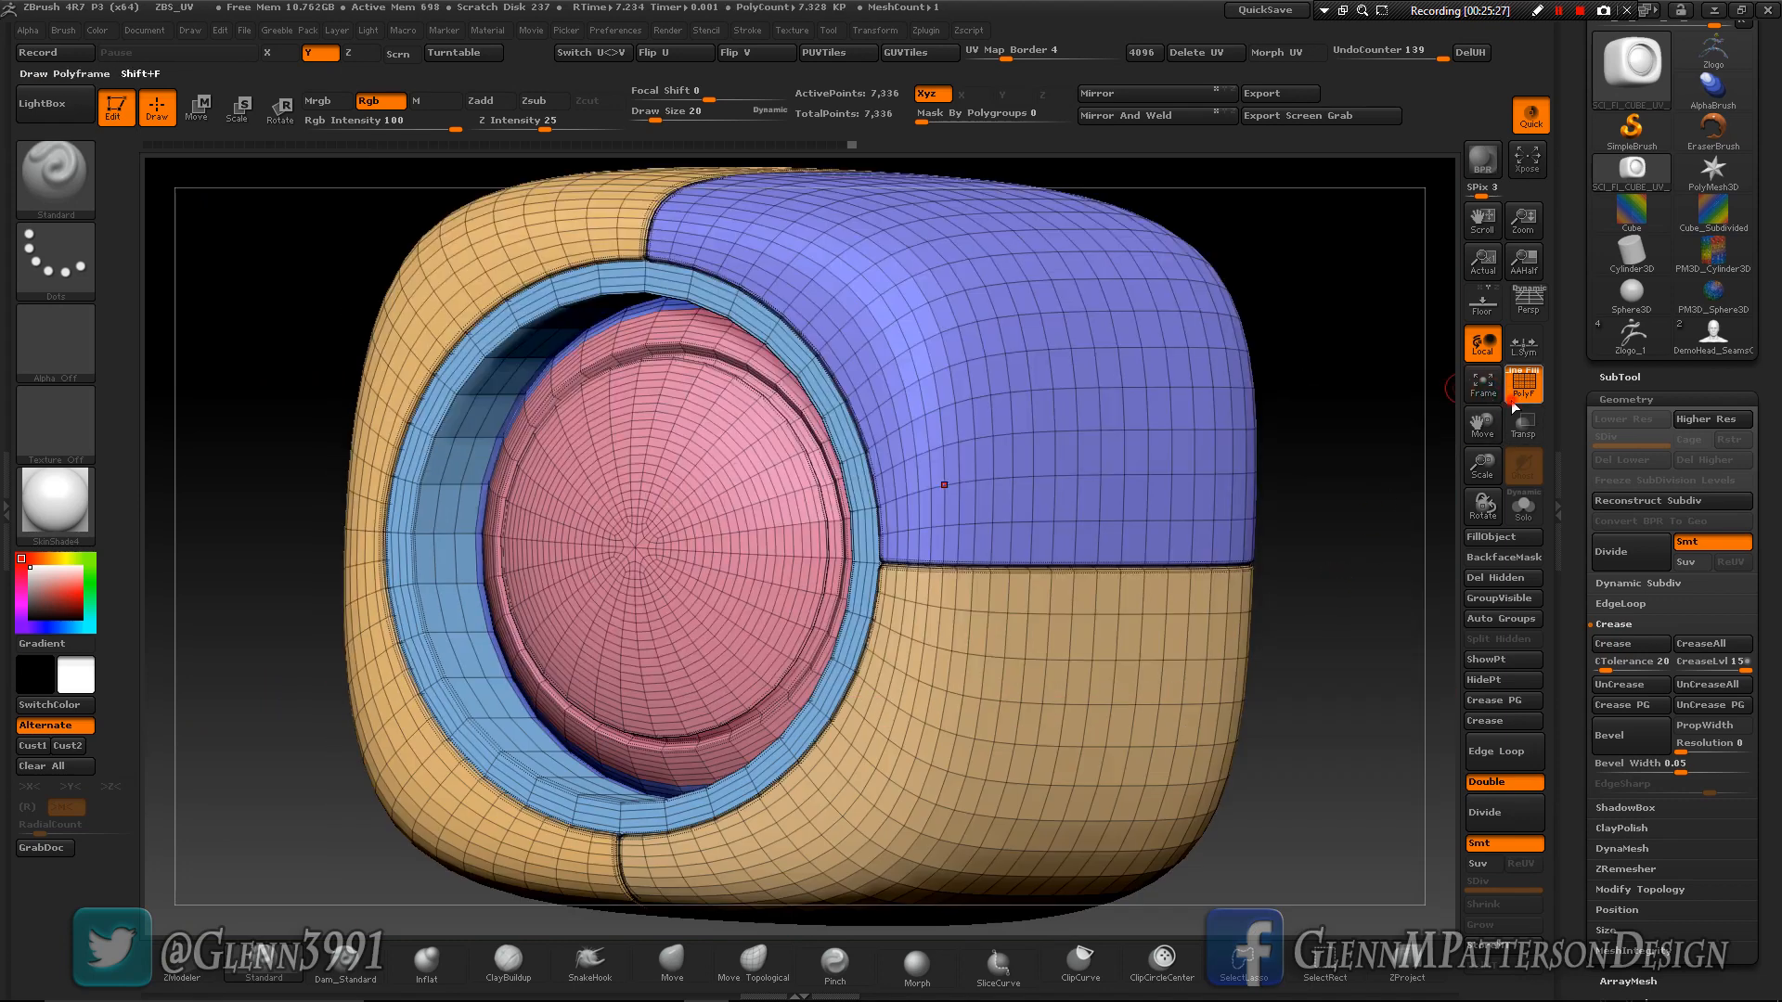
{"action": "key", "text": "shift+f"}
{"action": "key", "text": "ctrl+d"}
{"action": "right_click_drag", "start_coordinate": [933, 690], "coordinate": [1024, 700]}
{"action": "left_click_drag", "start_coordinate": [1024, 699], "coordinate": [926, 703]}
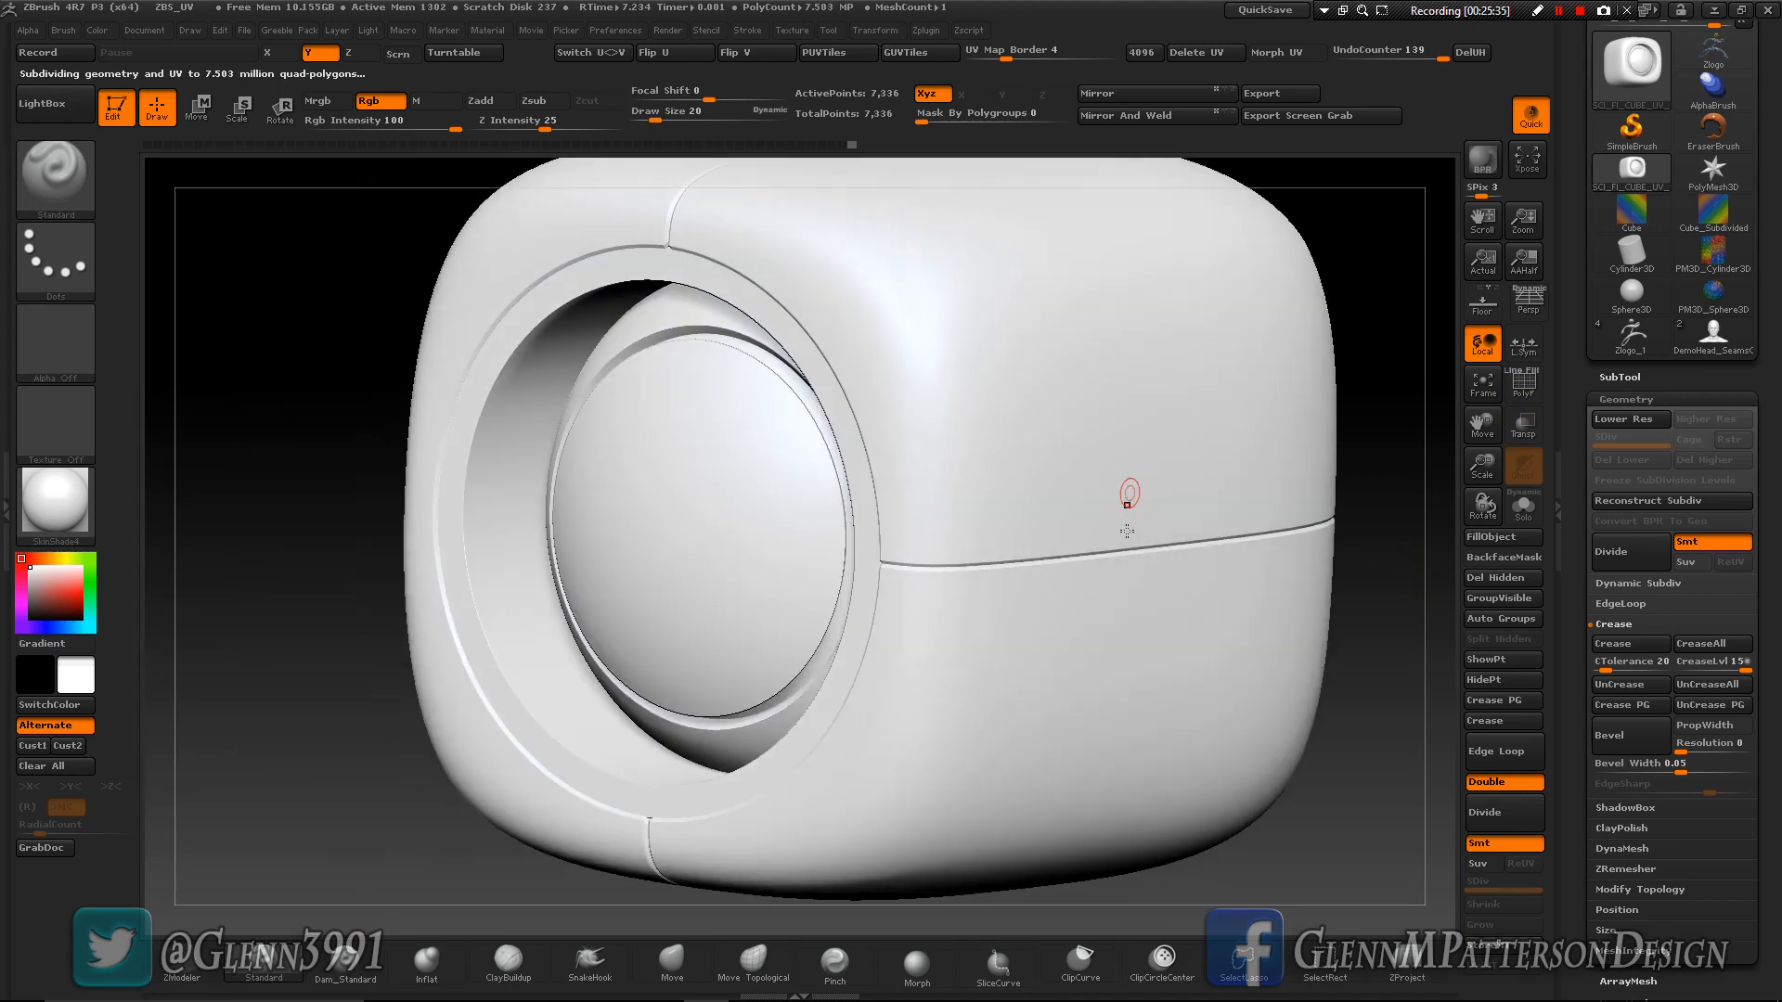
{"action": "left_click", "coordinate": [1482, 390]}
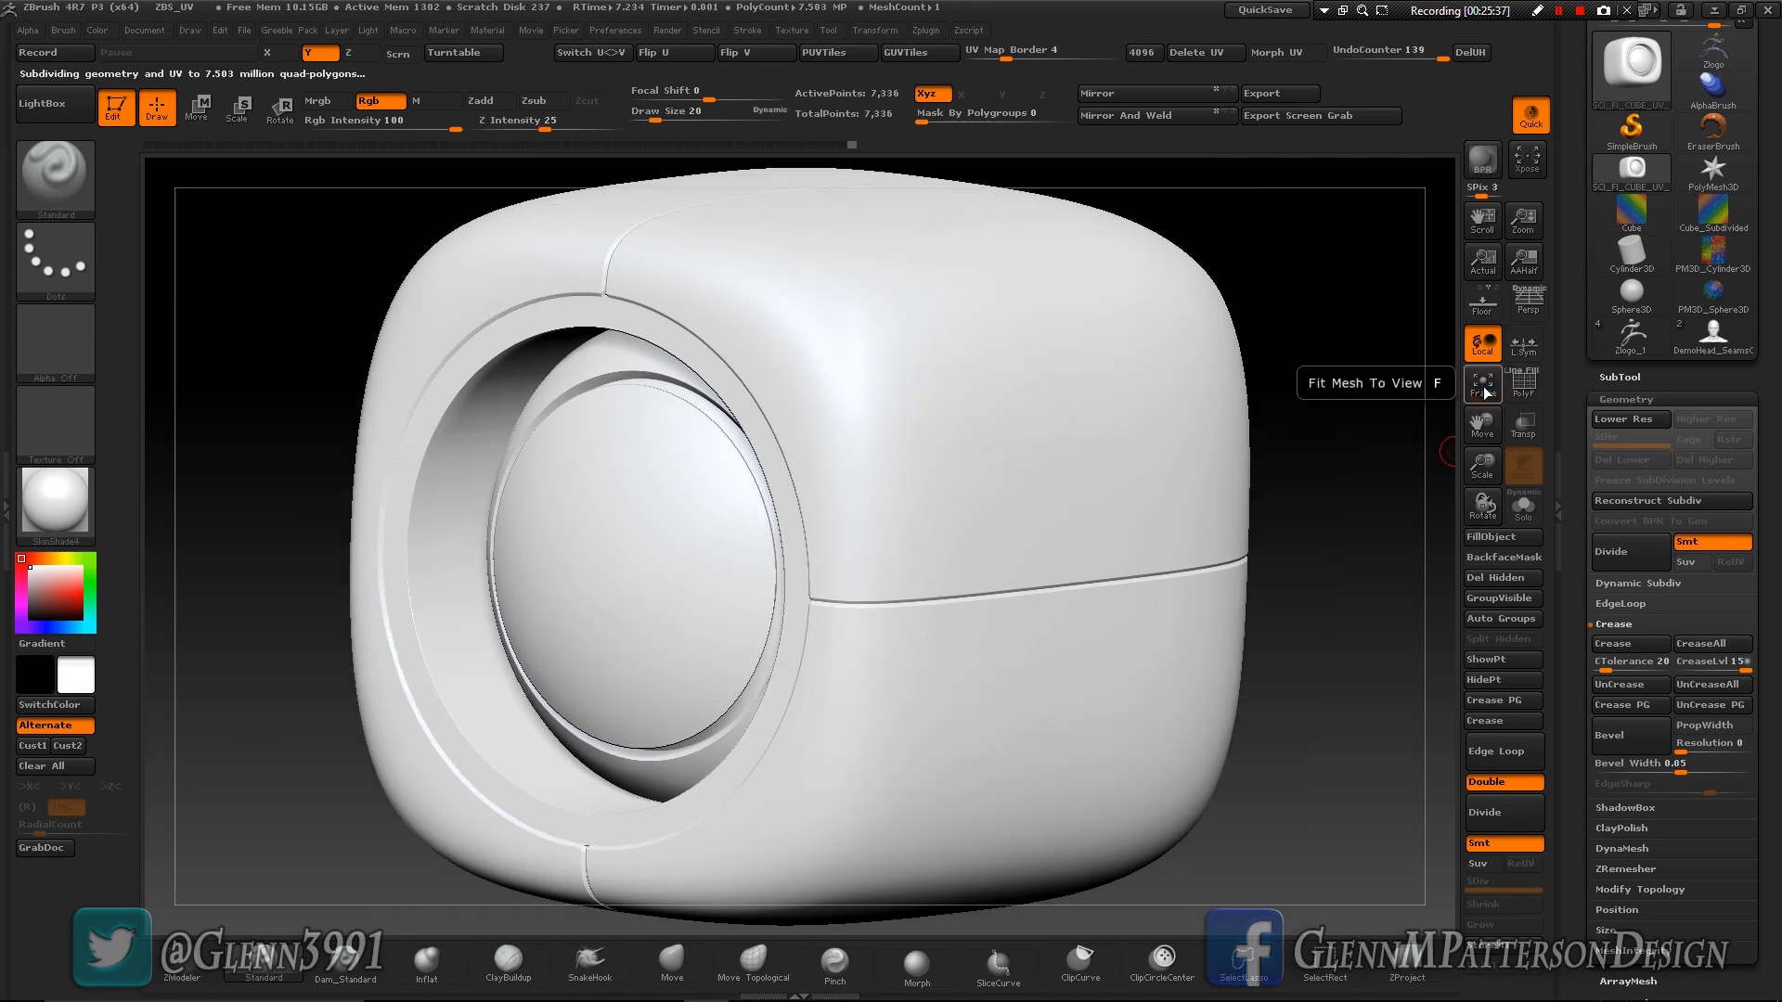
{"action": "left_click_drag", "start_coordinate": [1482, 467], "coordinate": [1484, 438]}
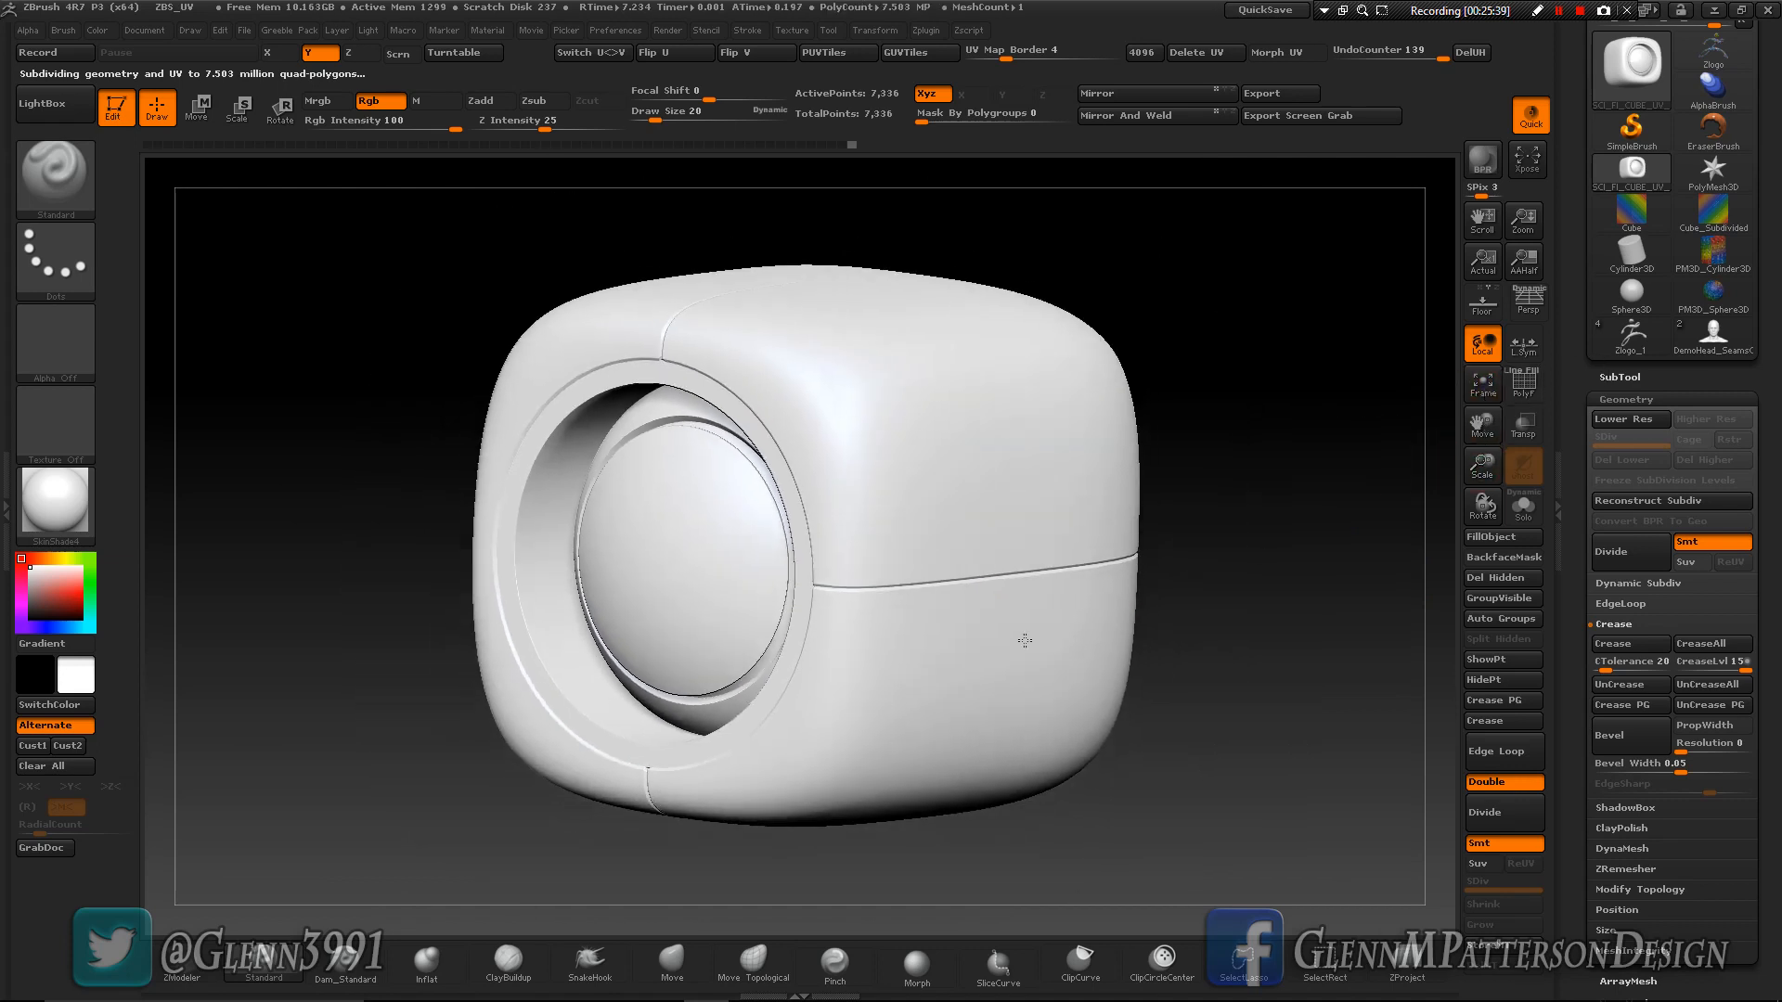
{"action": "left_click_drag", "start_coordinate": [861, 675], "coordinate": [897, 677]}
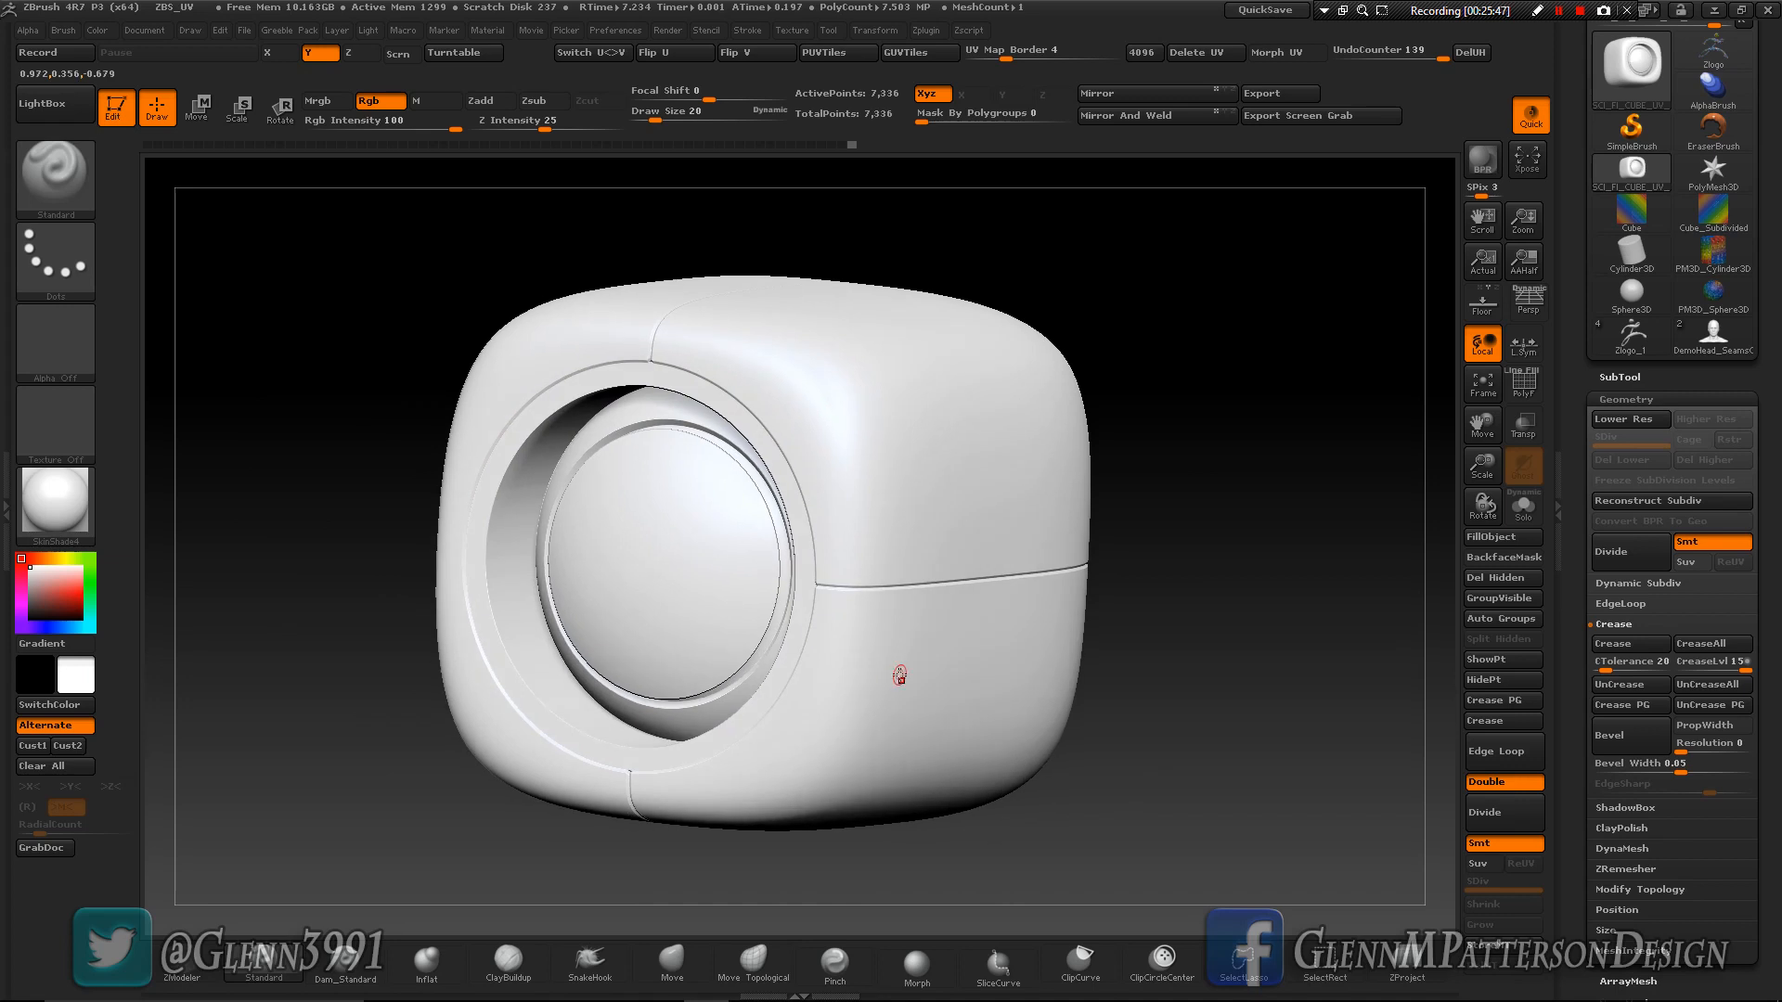